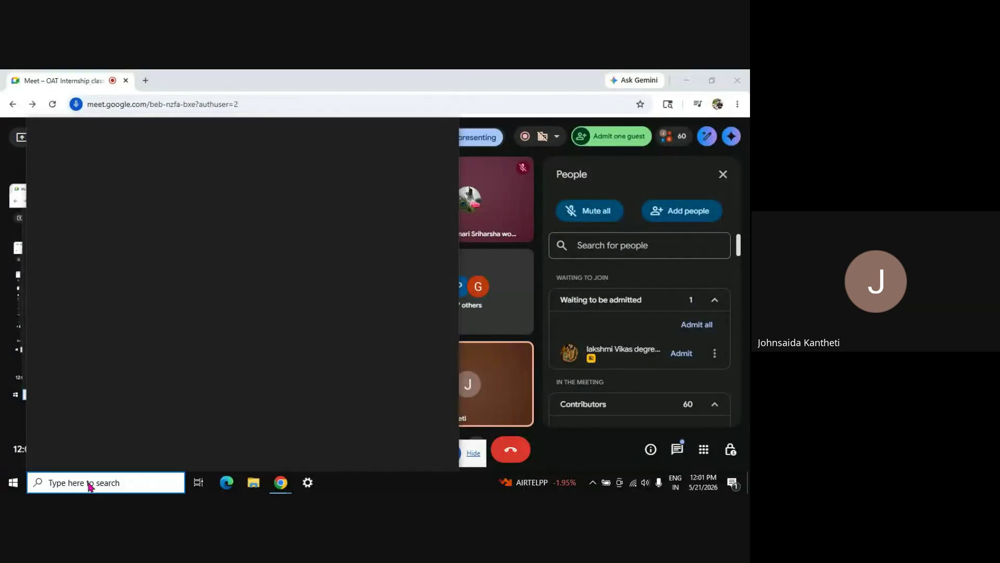
# - Launch Excel and admit the waiting guests to the Meet call
pyautogui.write('excel')
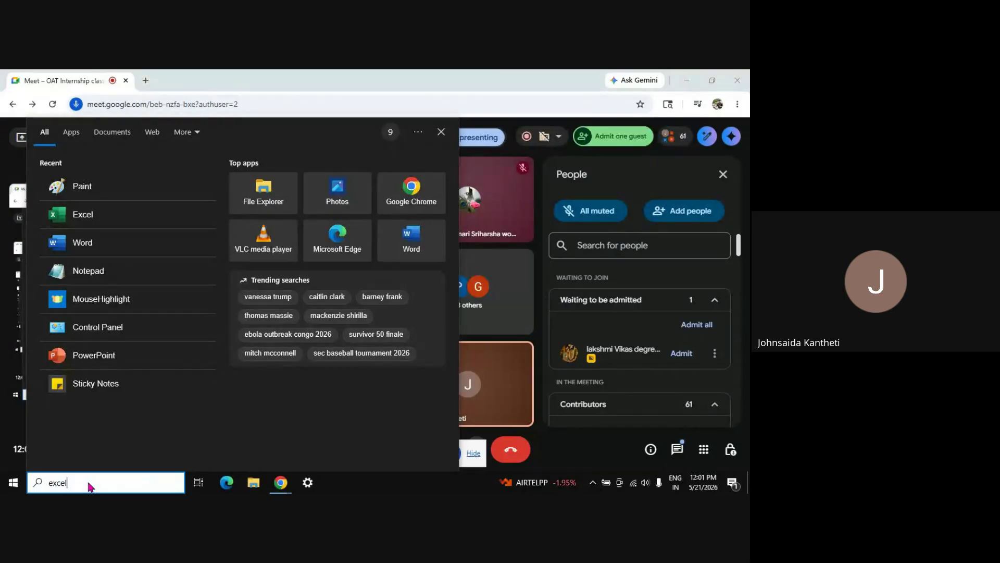
pyautogui.press('Escape')
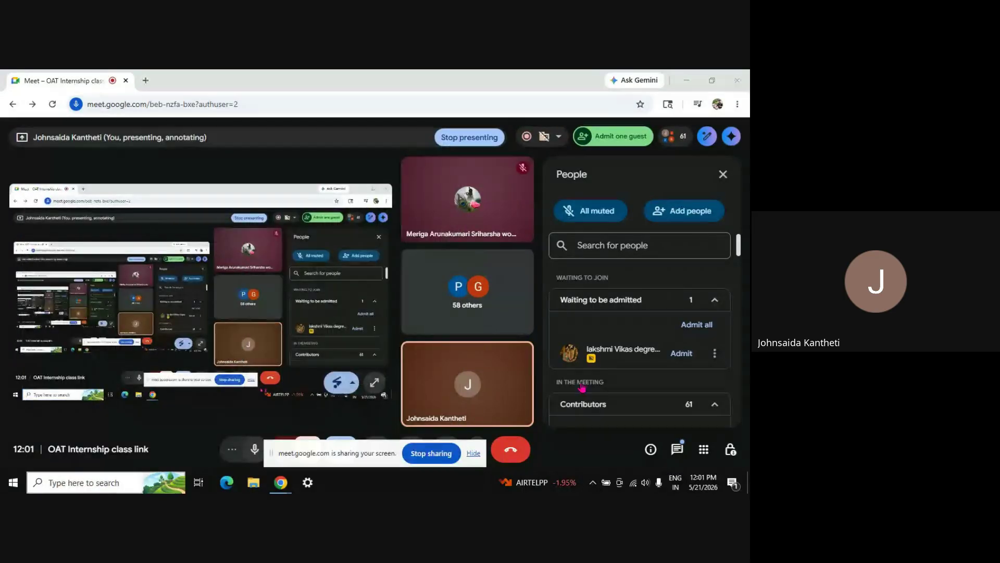
pyautogui.click(676, 353)
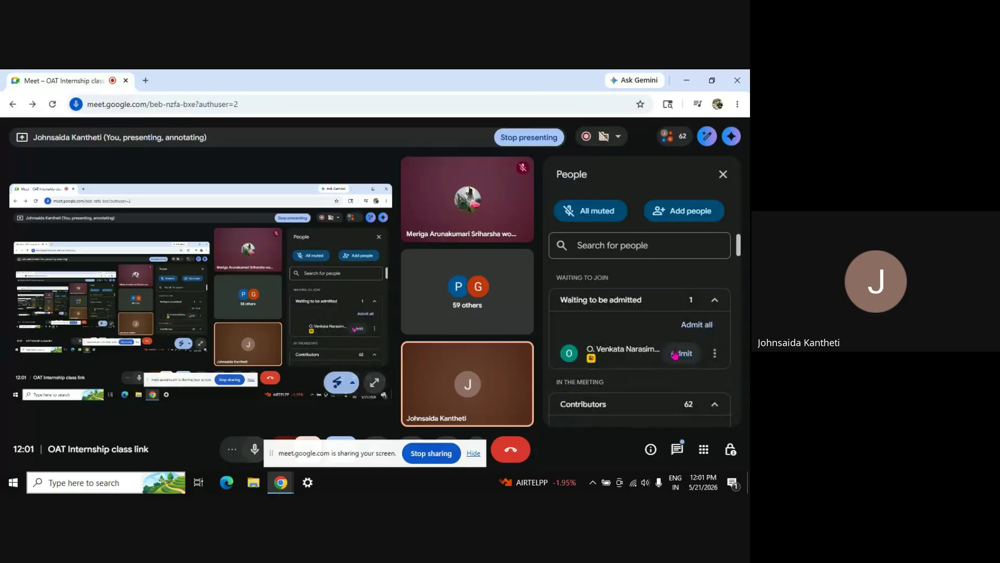
pyautogui.click(672, 353)
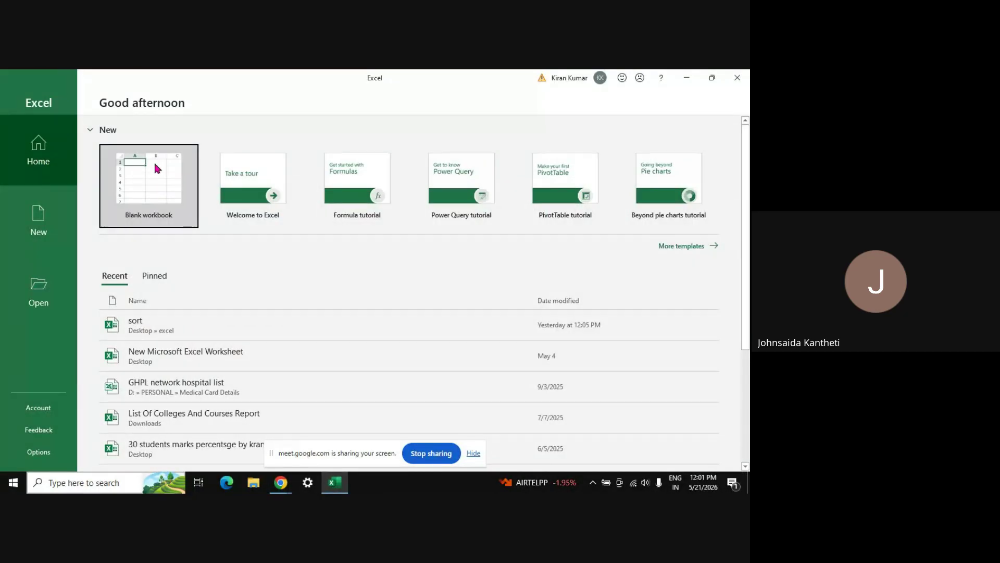
# - Create a blank workbook and enlarge the worksheet view to 260%
pyautogui.click(155, 164)
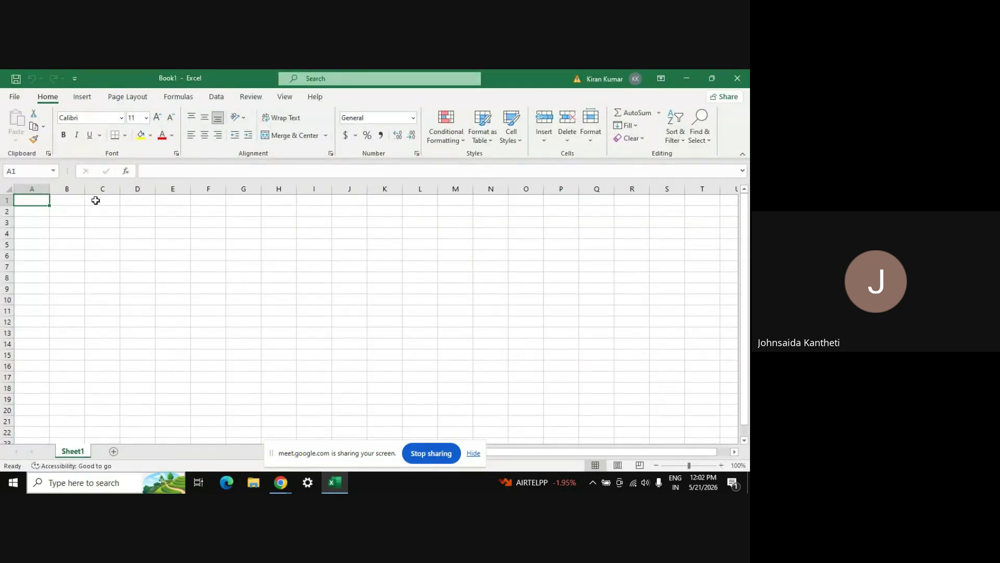
pyautogui.click(95, 201)
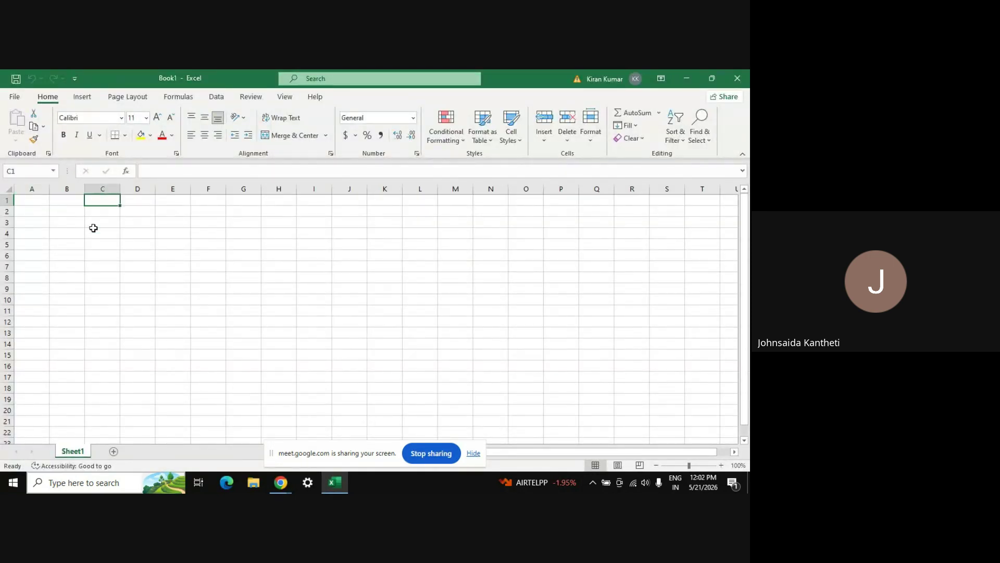
pyautogui.click(721, 465)
pyautogui.click(721, 465)
pyautogui.click(721, 466)
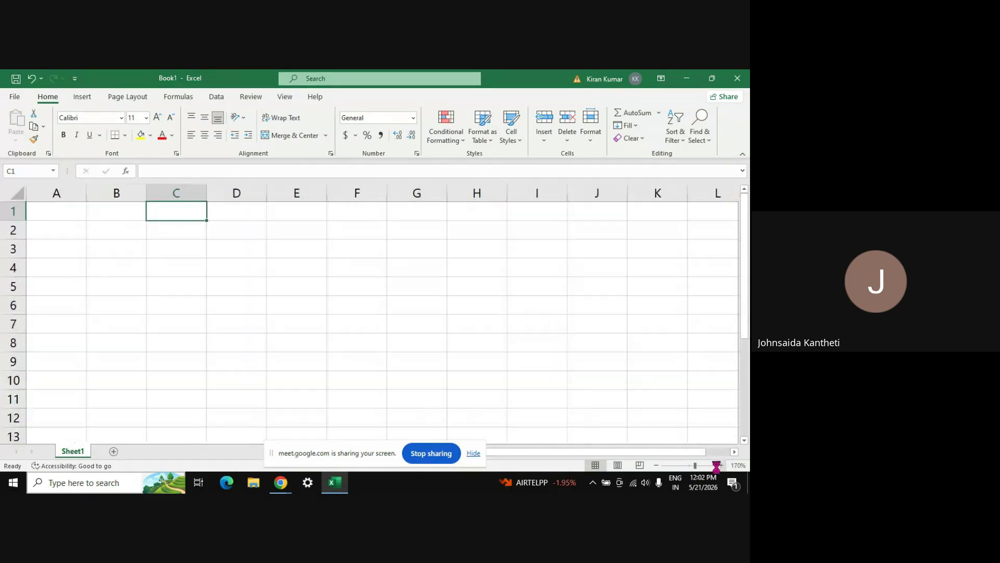
pyautogui.click(721, 465)
pyautogui.click(721, 465)
pyautogui.click(721, 465)
pyautogui.click(721, 465)
pyautogui.click(721, 465)
pyautogui.click(721, 465)
pyautogui.click(721, 465)
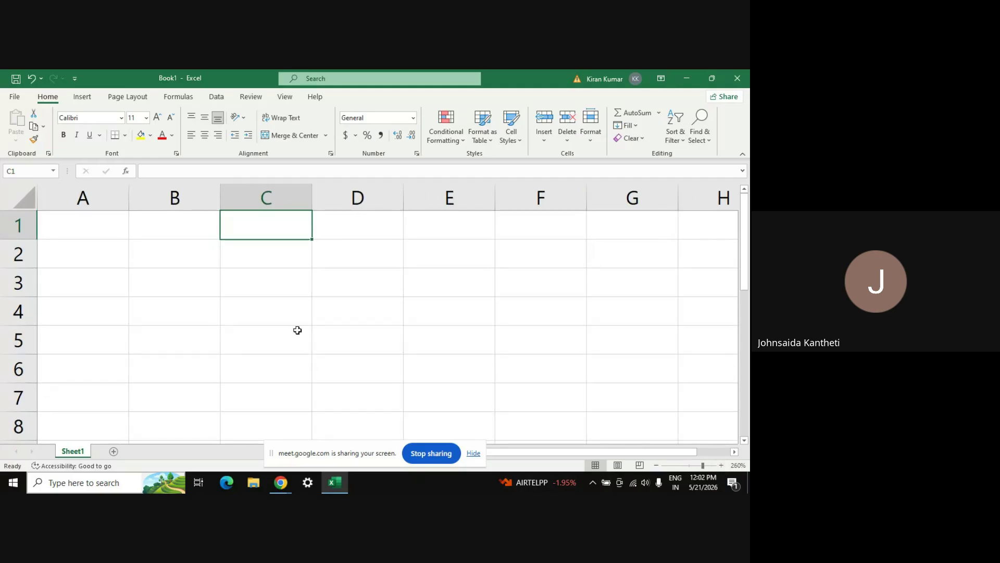
# - Try to enter a SEQUENCE formula in cell B2
pyautogui.click(164, 260)
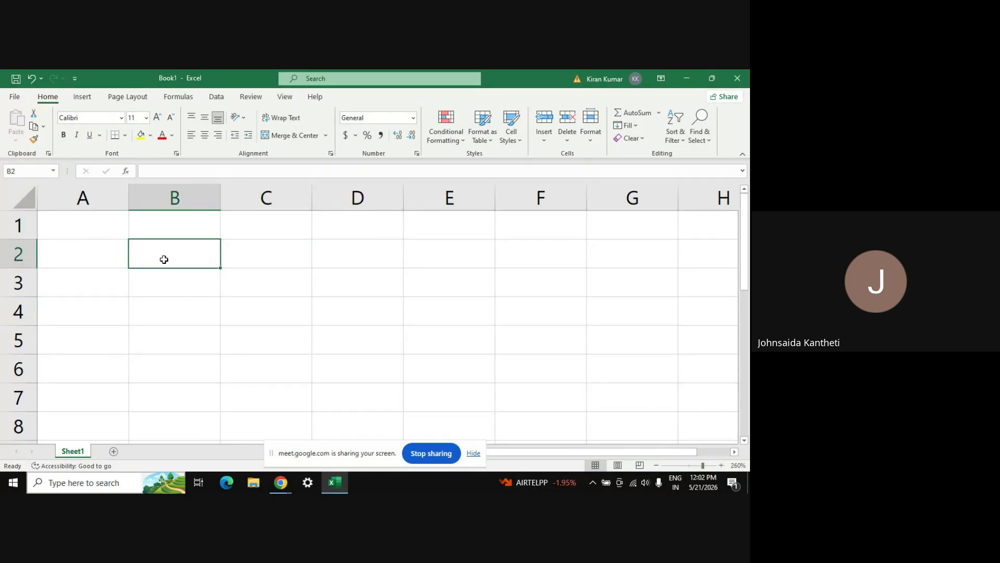
pyautogui.write('=')
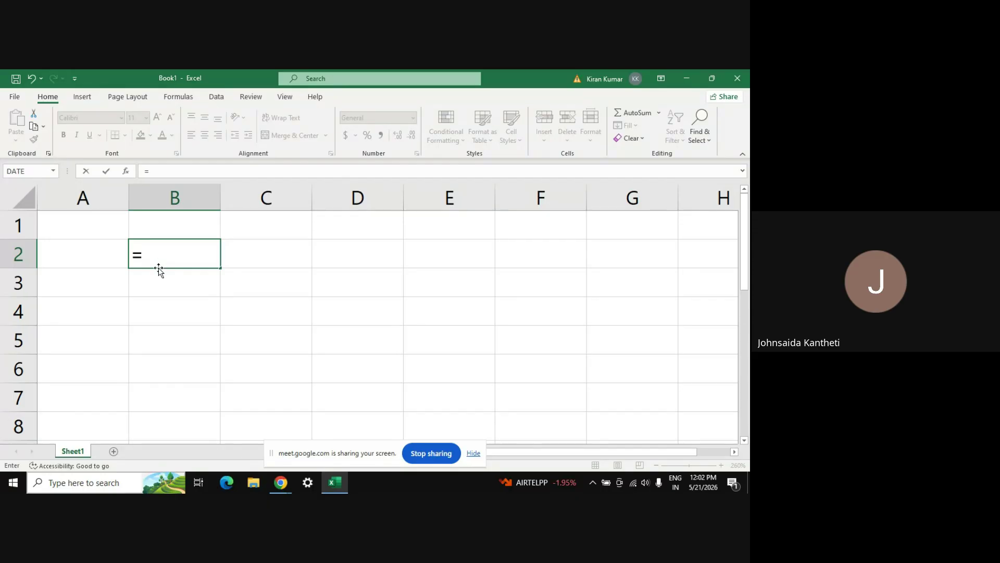
pyautogui.write('se')
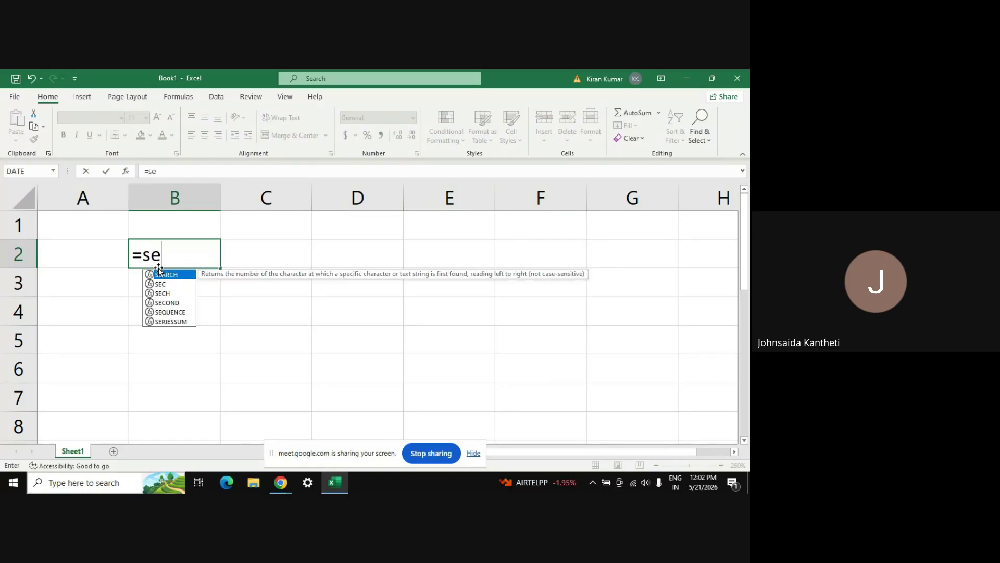
pyautogui.click(172, 313)
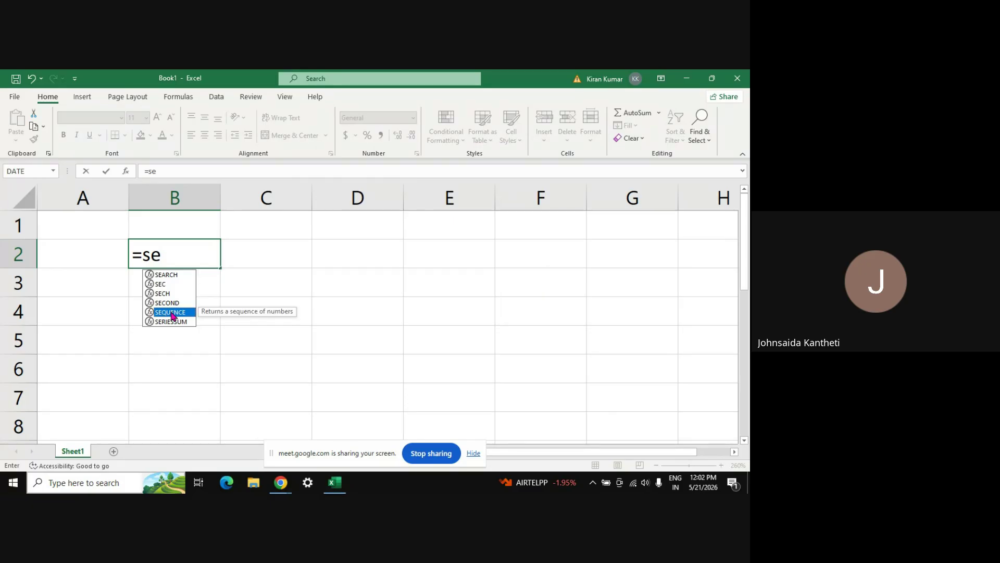
pyautogui.press('Return')
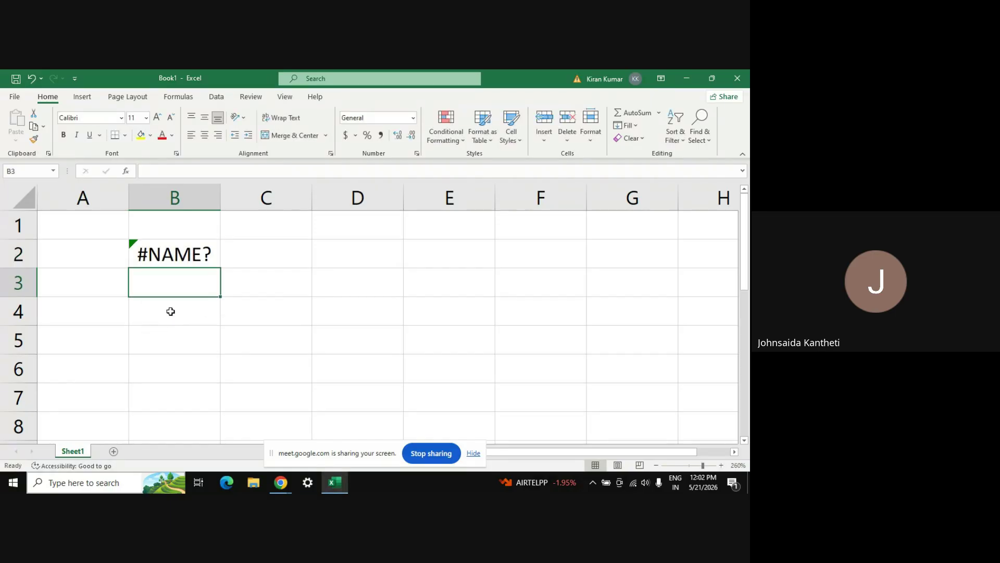
# - Change the formula in cell B2 to =sequence
pyautogui.click(190, 248)
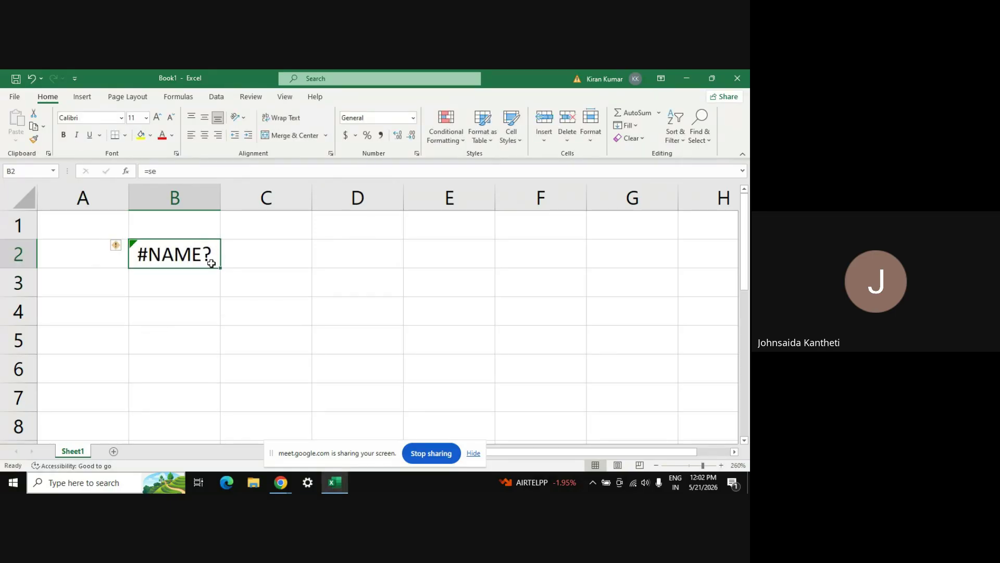
pyautogui.click(165, 175)
pyautogui.press('BackSpace')
pyautogui.press('BackSpace')
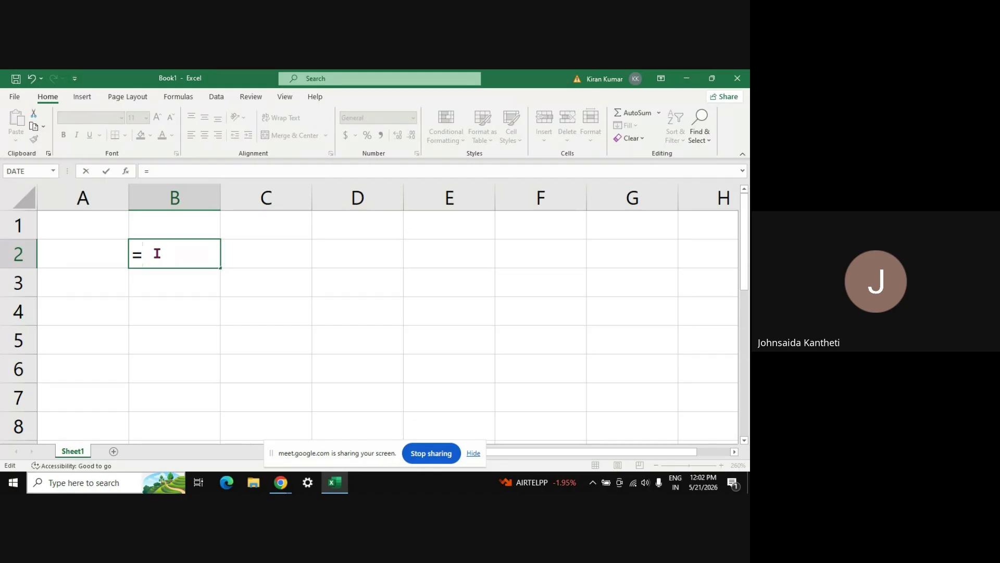
pyautogui.write('se')
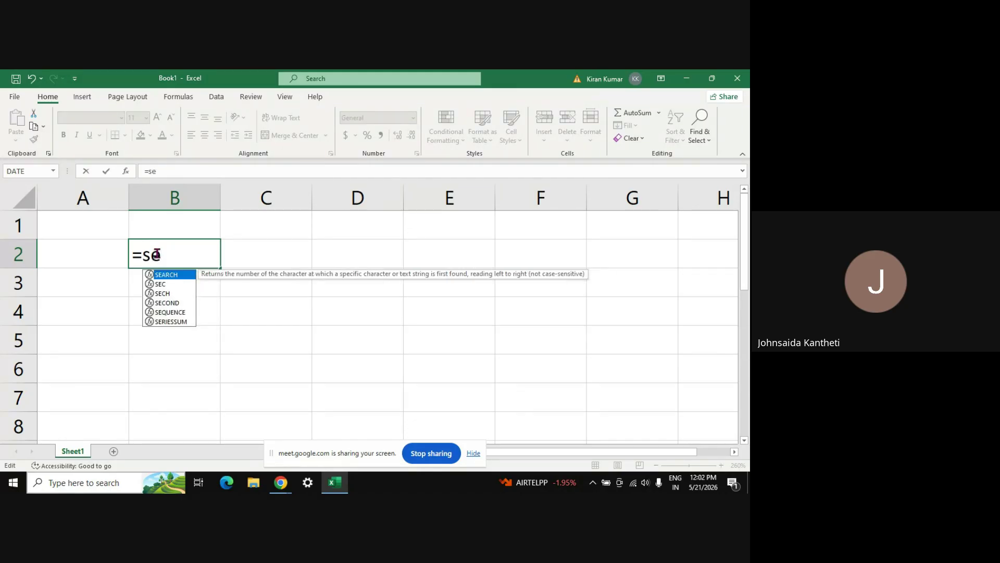
pyautogui.write('qu')
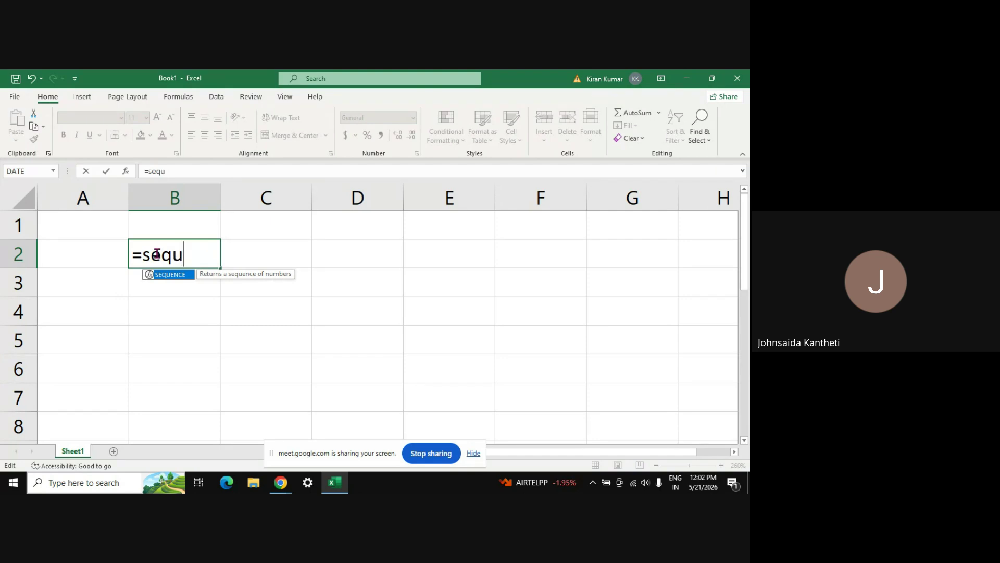
pyautogui.write('ence')
pyautogui.press('Return')
pyautogui.click(156, 253)
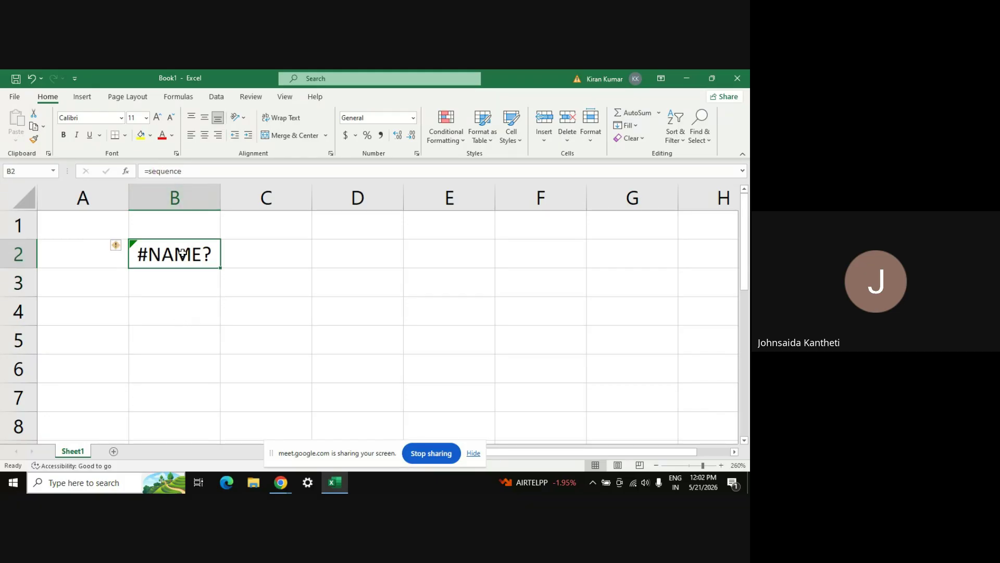
pyautogui.click(99, 227)
pyautogui.hotkey('shift', 'Down')
pyautogui.hotkey('shift', 'Down')
pyautogui.hotkey('shift', 'Down')
pyautogui.hotkey('shift', 'Down')
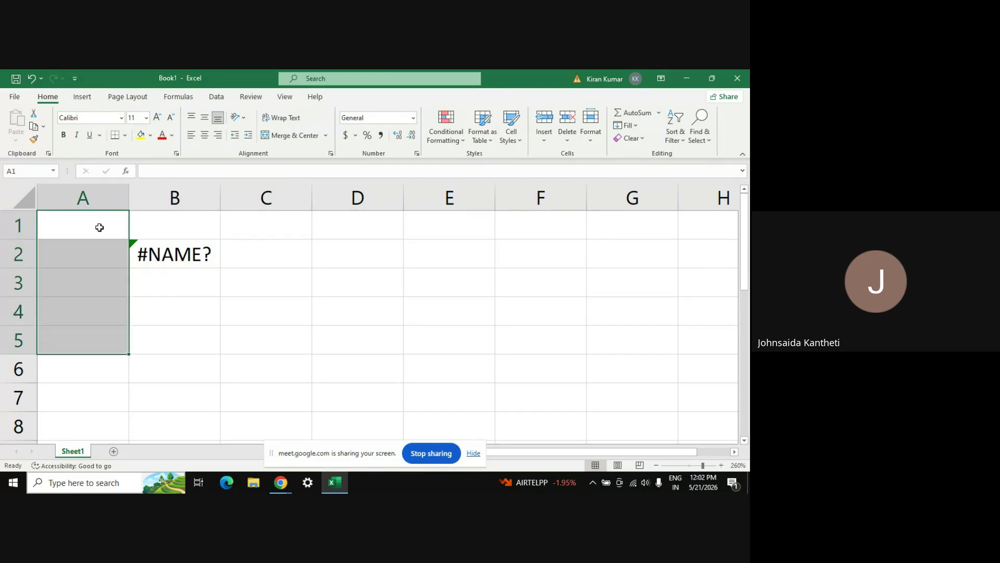
pyautogui.click(190, 254)
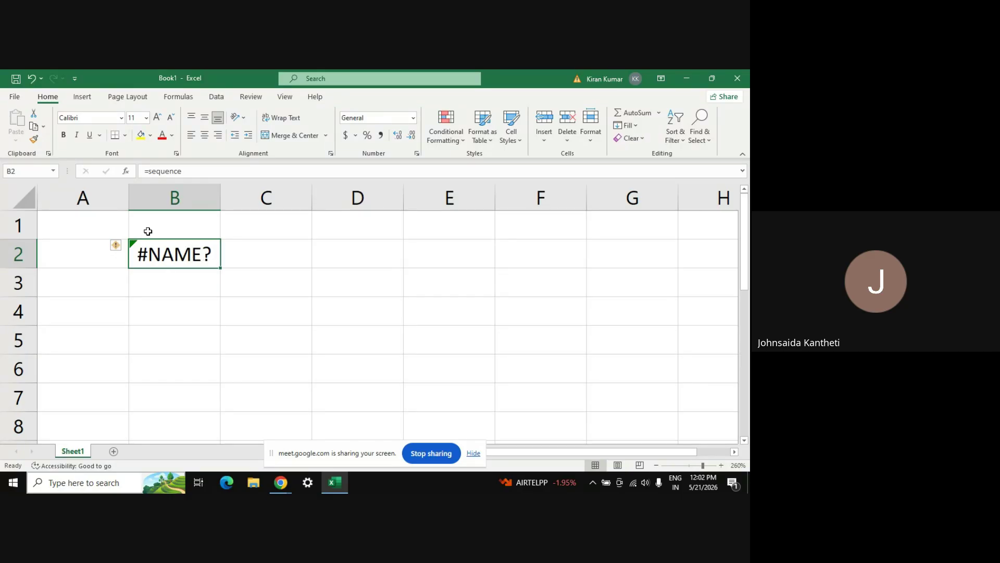
pyautogui.click(169, 284)
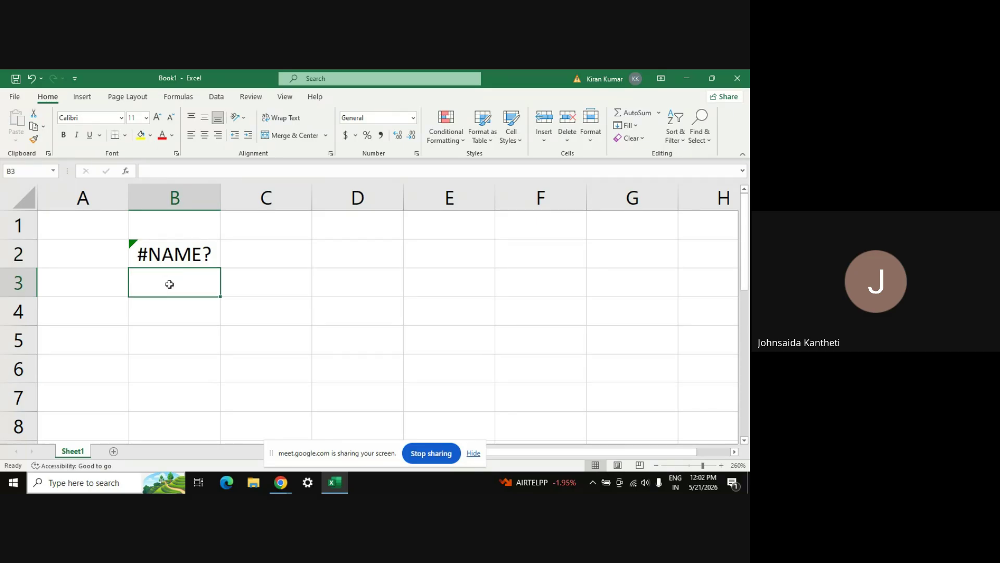
pyautogui.click(204, 255)
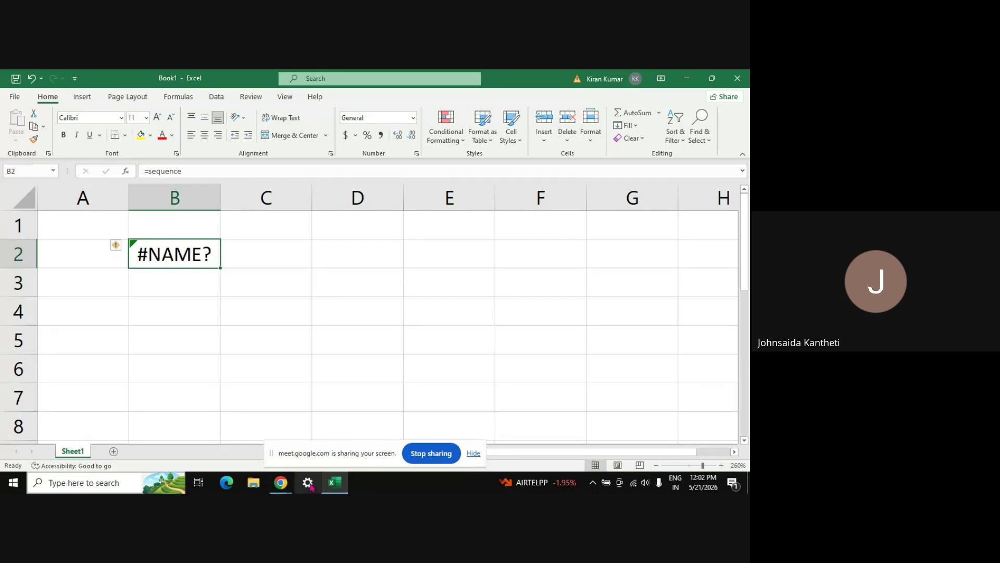
# - Switch to the Meet window, admit the waiting guest, and return to the Excel workbook
pyautogui.moveTo(281, 483)
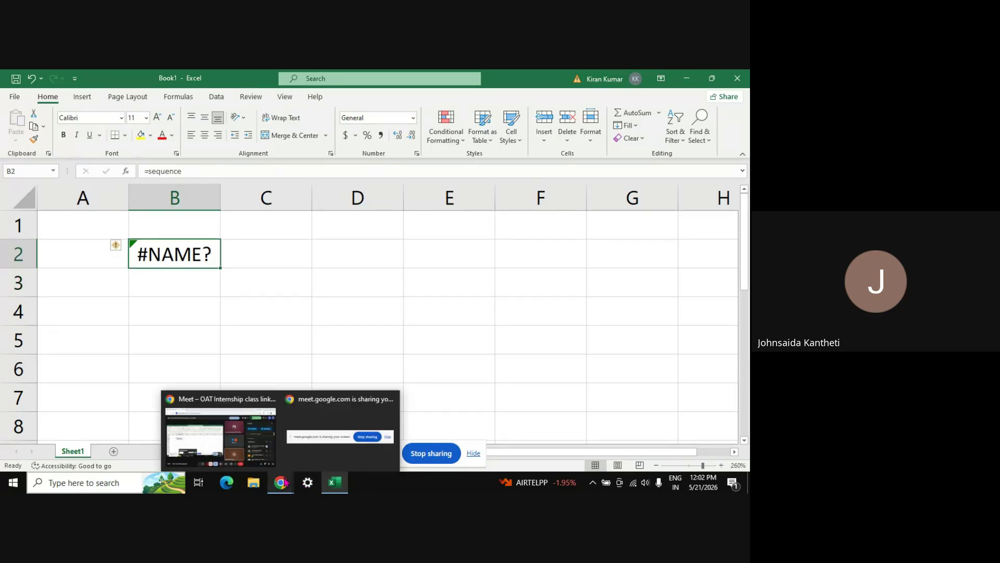
pyautogui.click(219, 443)
pyautogui.click(682, 353)
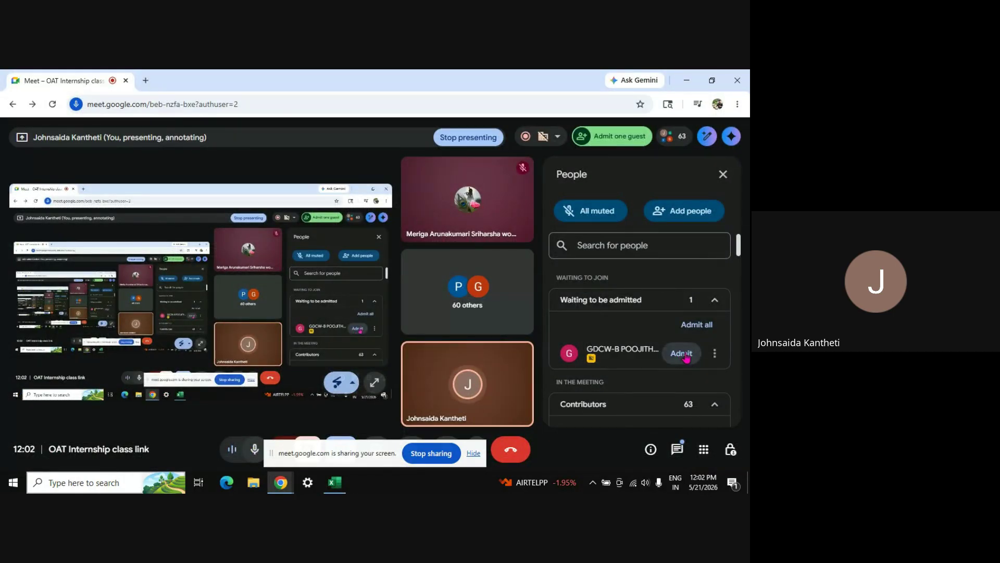
pyautogui.click(337, 483)
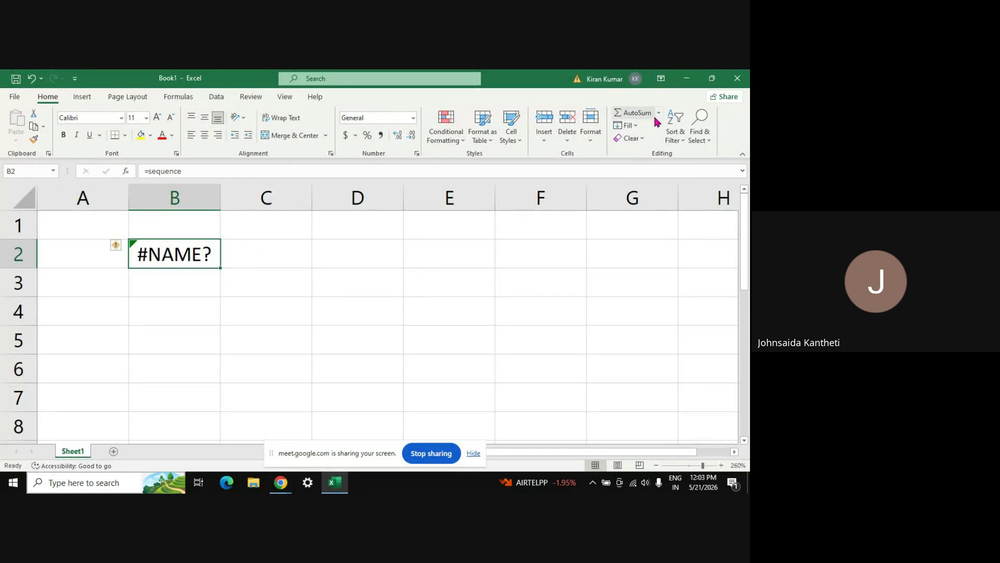
# - Open the sort workbook from the excel folder on the Desktop
pyautogui.click(678, 137)
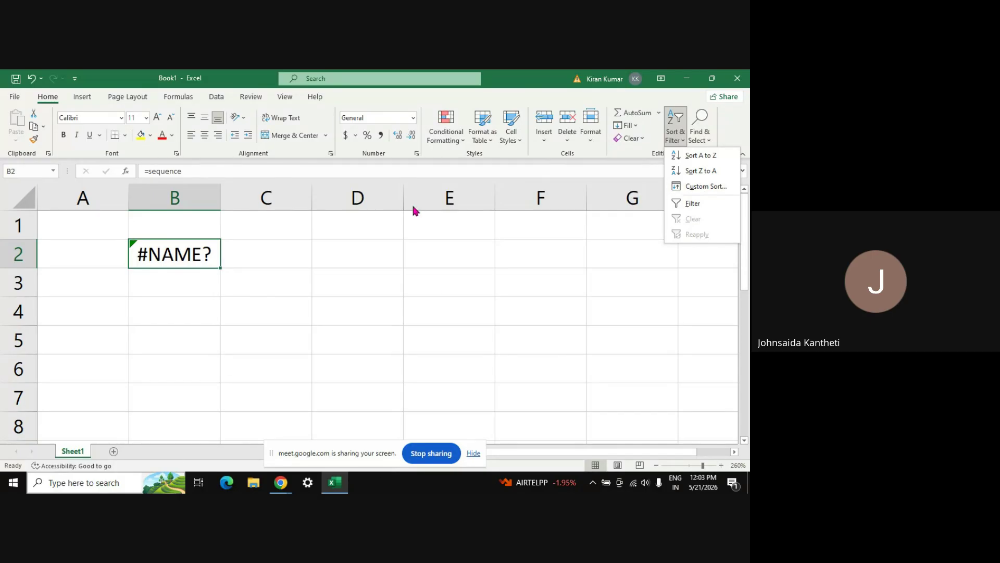
pyautogui.click(15, 97)
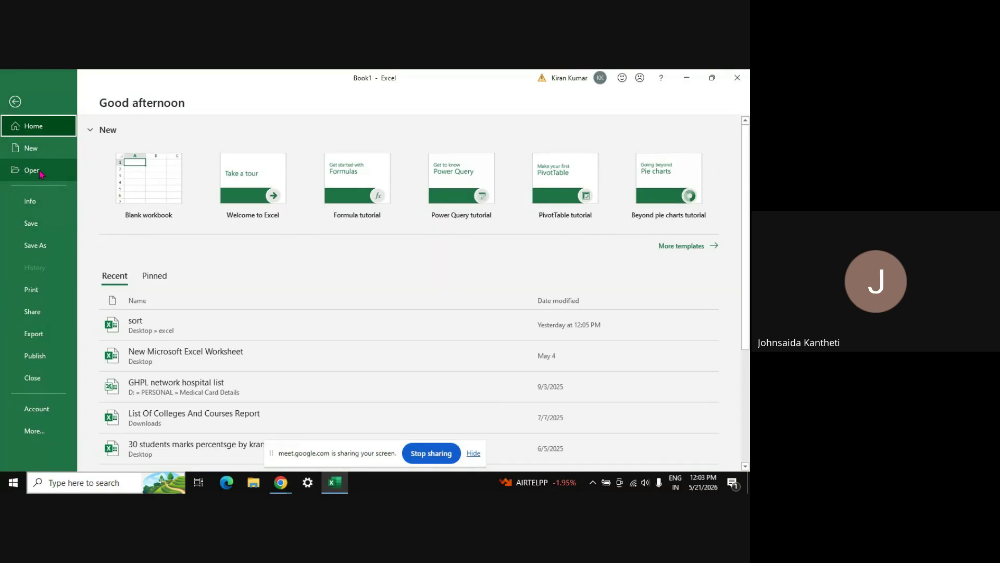
pyautogui.click(31, 170)
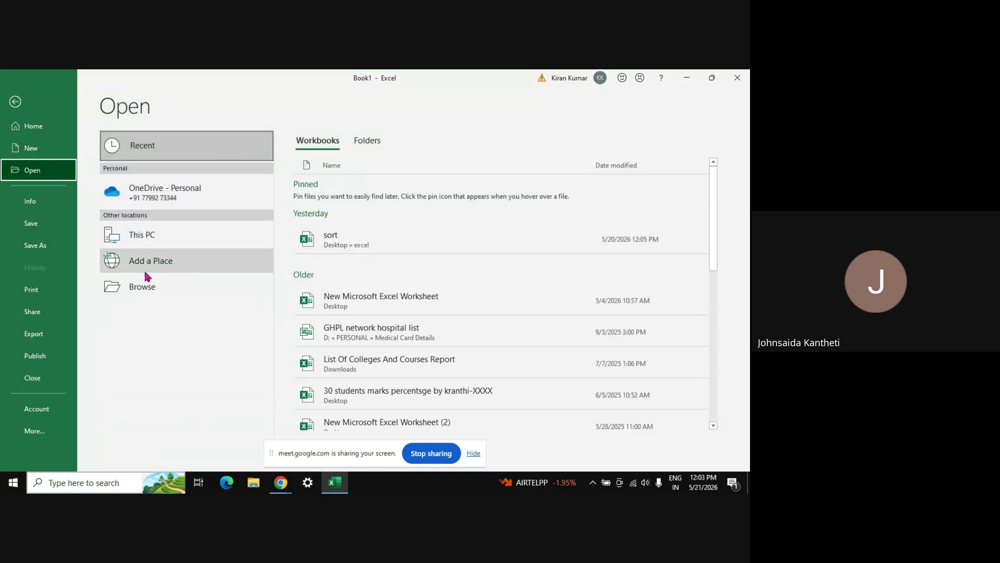
pyautogui.click(163, 238)
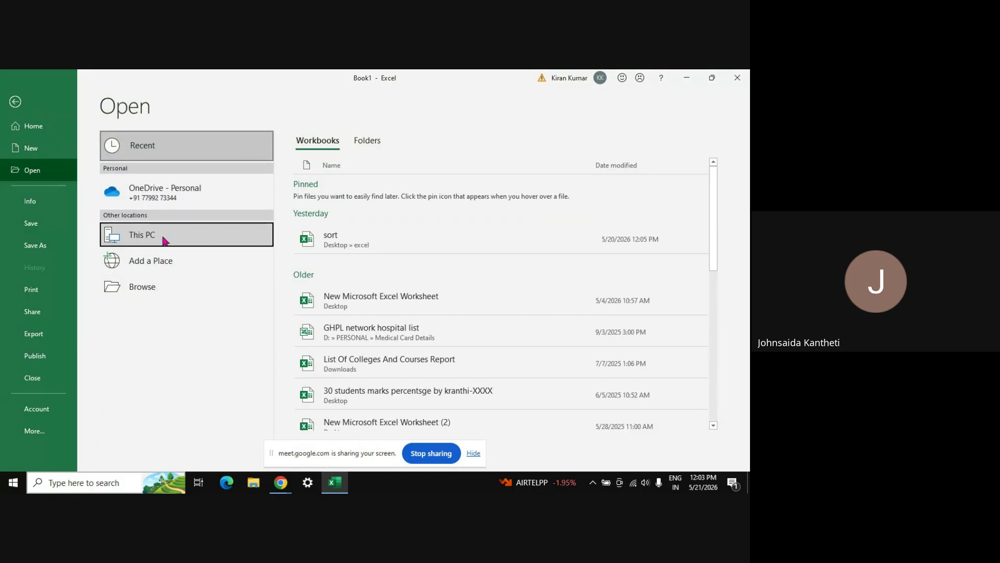
pyautogui.click(197, 286)
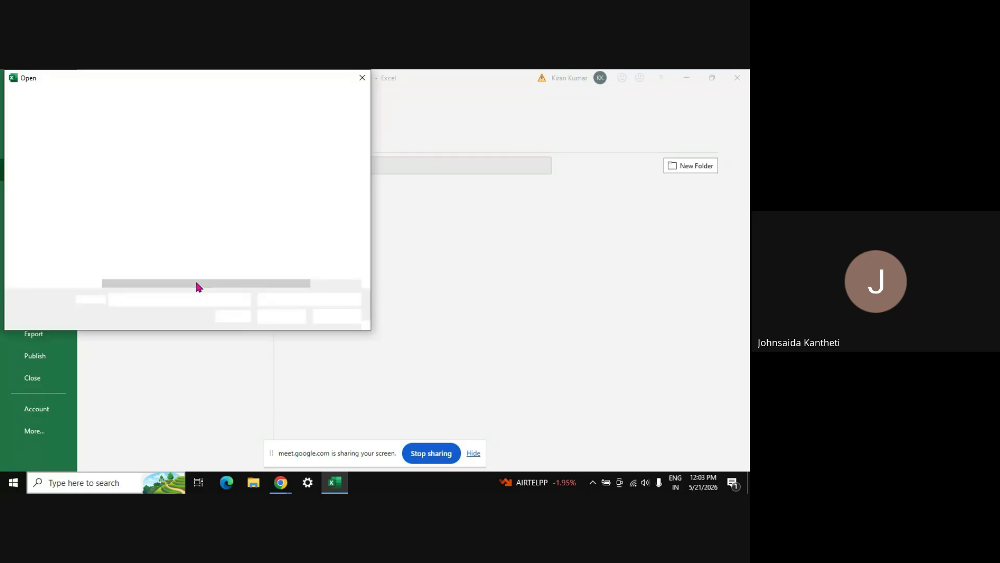
pyautogui.click(46, 179)
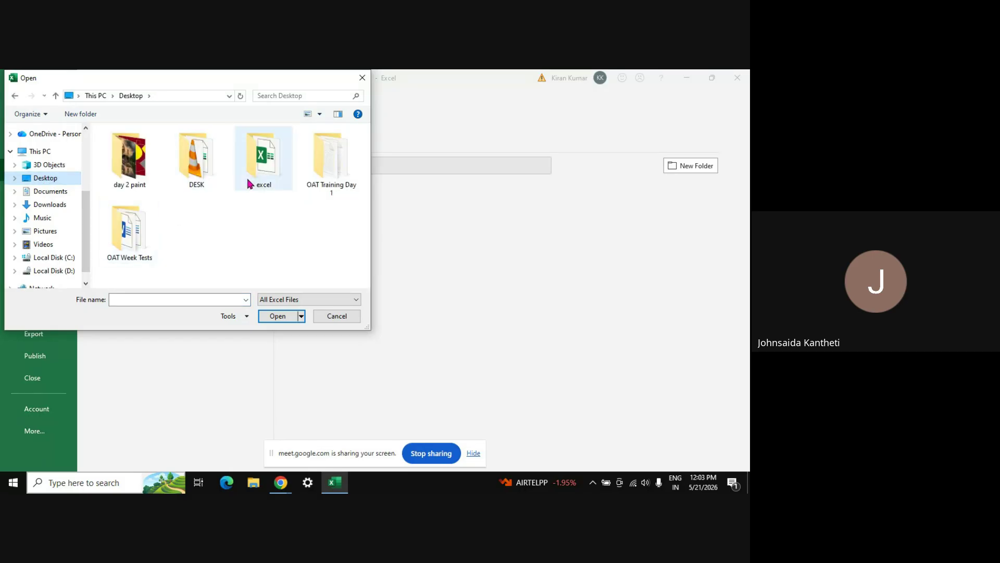
pyautogui.click(266, 165)
pyautogui.doubleClick(266, 168)
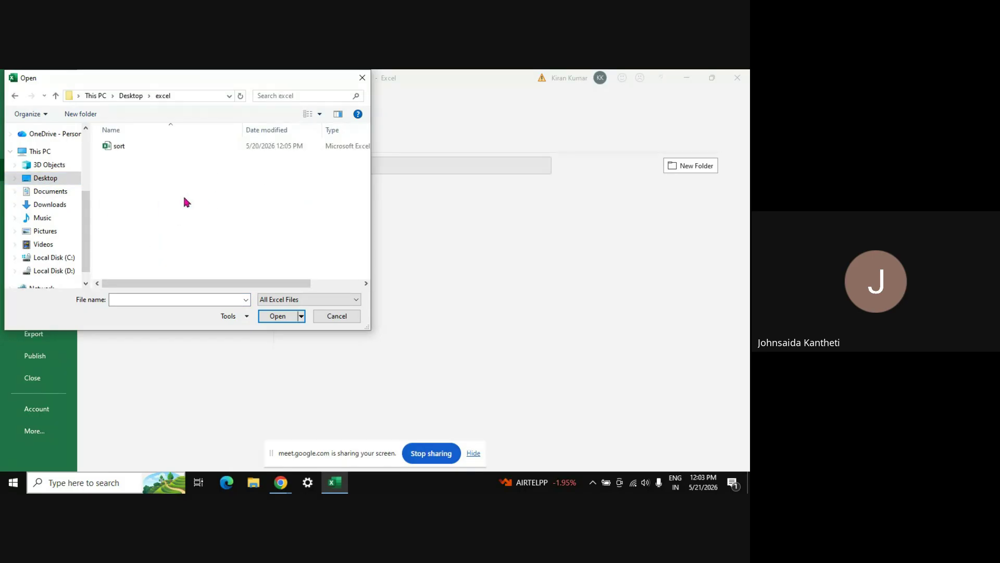
pyautogui.click(127, 148)
pyautogui.doubleClick(127, 148)
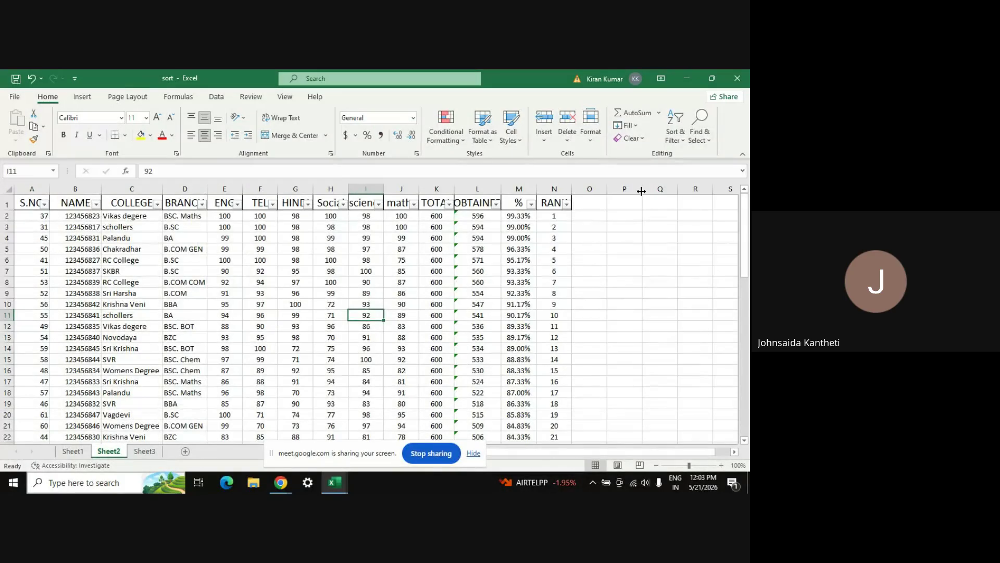
# - Review the sort and filter options available for the student marks table on Sheet2
pyautogui.click(675, 130)
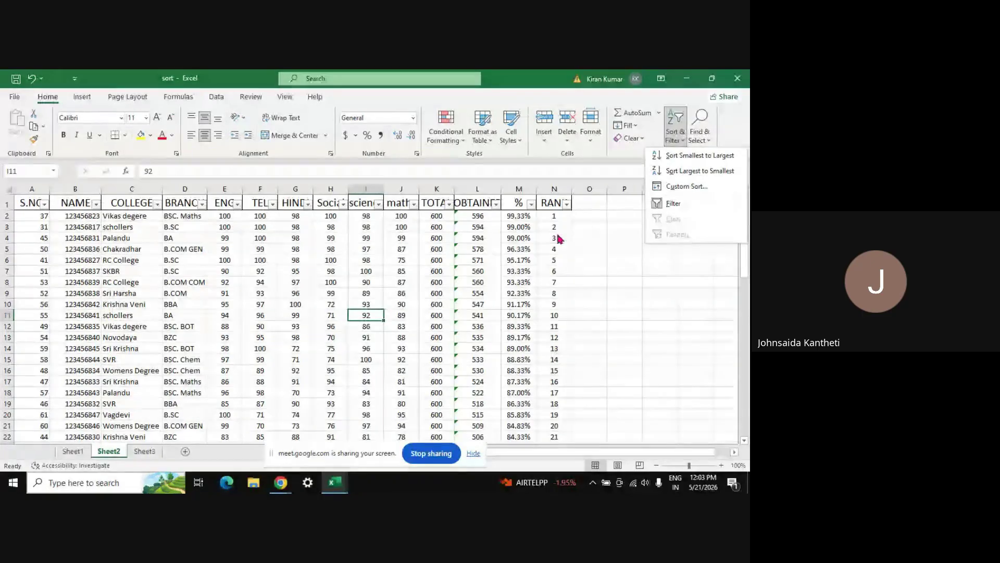
pyautogui.click(553, 188)
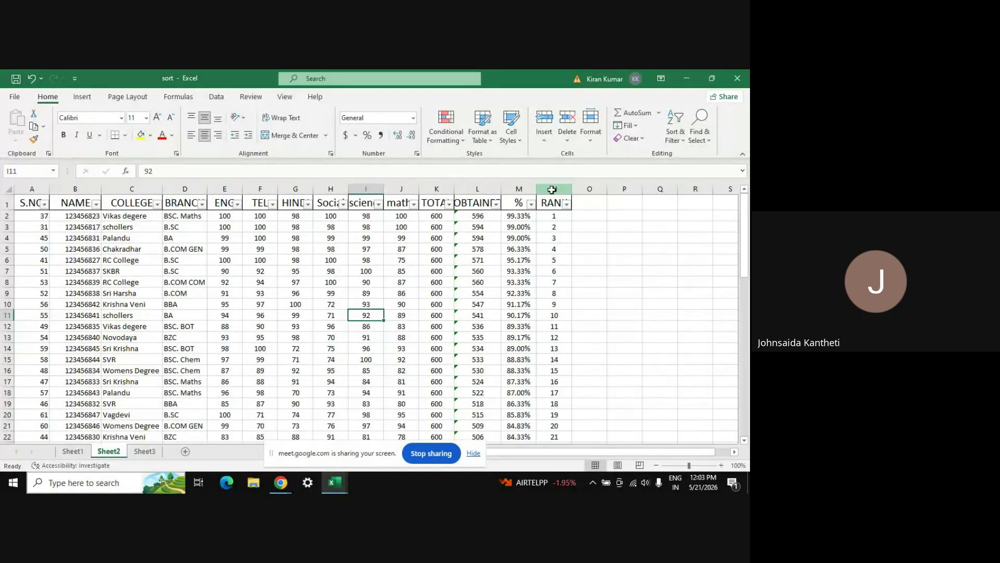
# - Replace the marks table's custom sort level with one that sorts by S.NO on cell values, smallest to largest
pyautogui.click(552, 189)
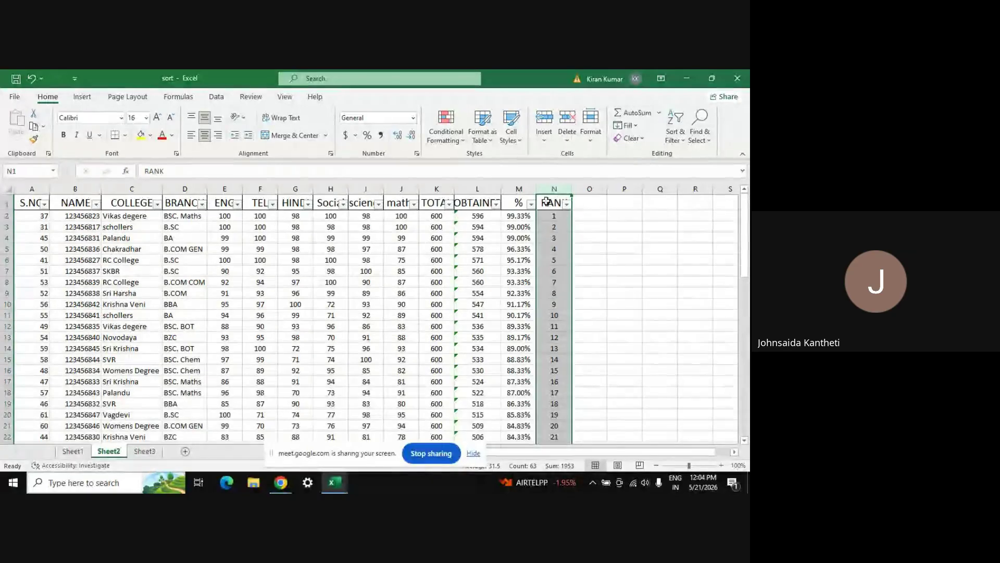
pyautogui.click(94, 238)
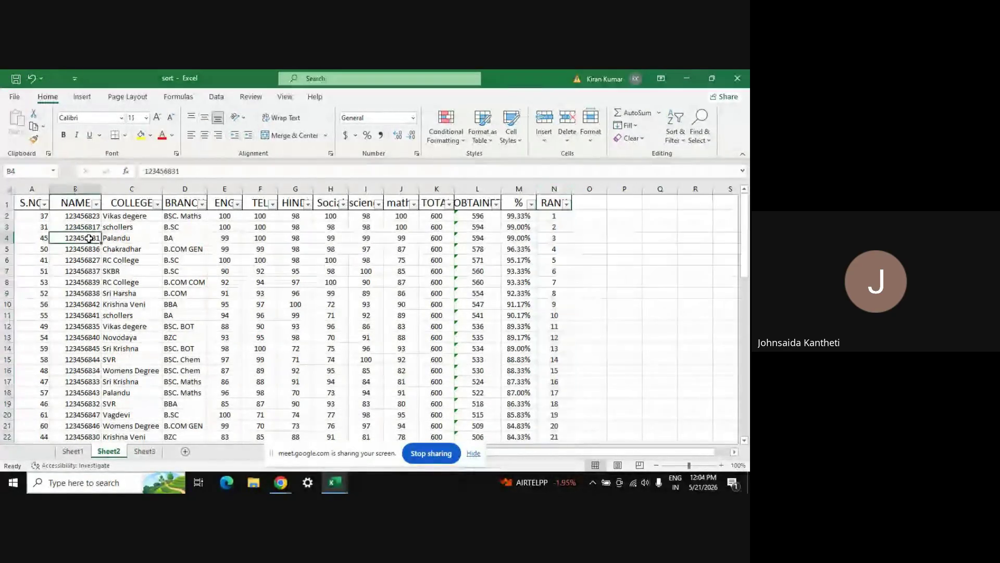
pyautogui.click(676, 127)
pyautogui.click(687, 186)
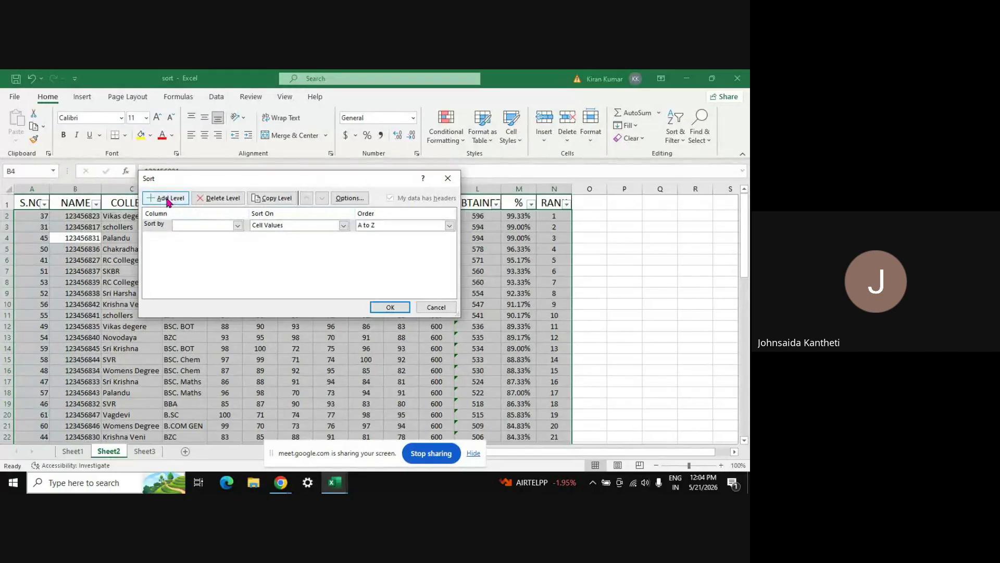
pyautogui.click(214, 198)
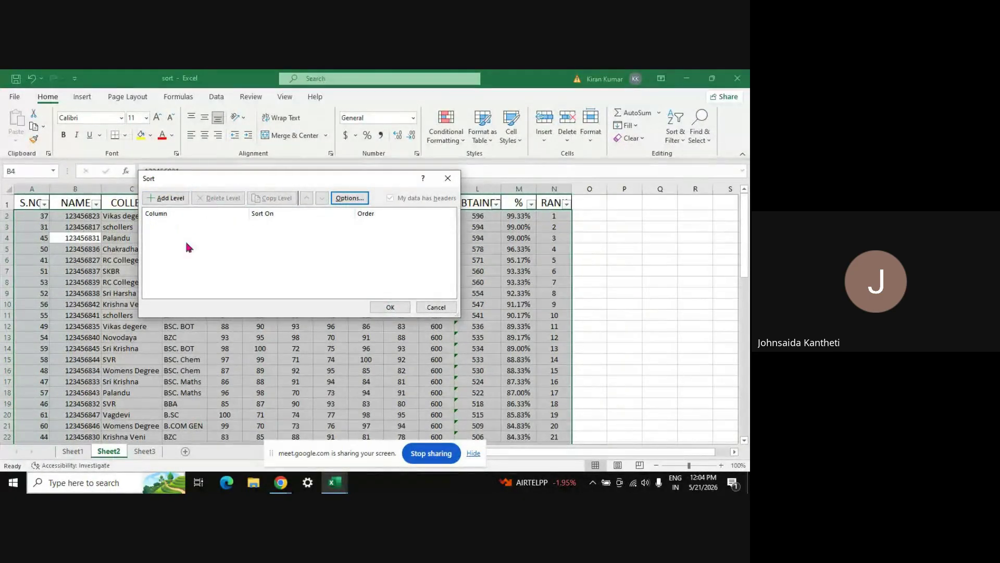
pyautogui.click(165, 199)
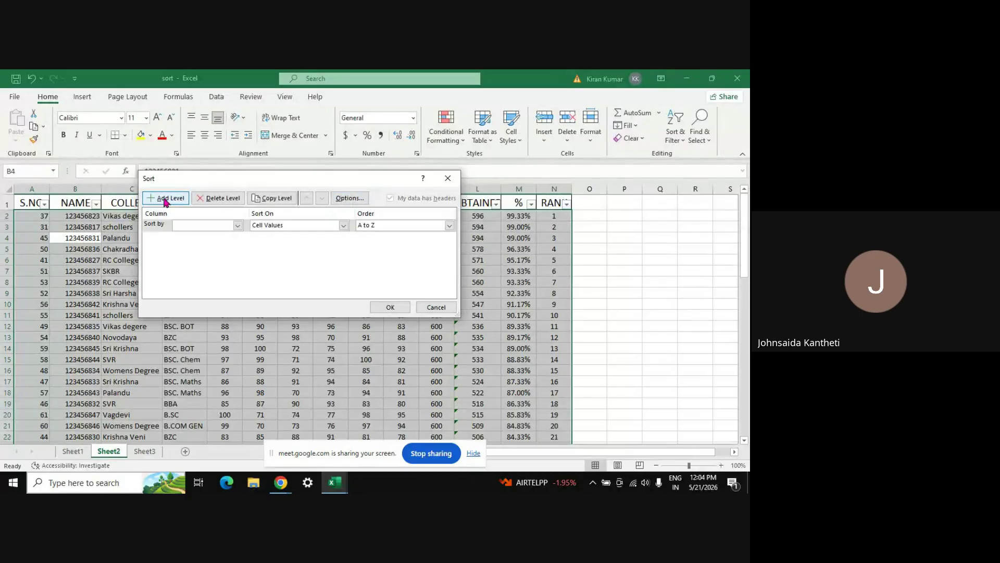
pyautogui.click(237, 225)
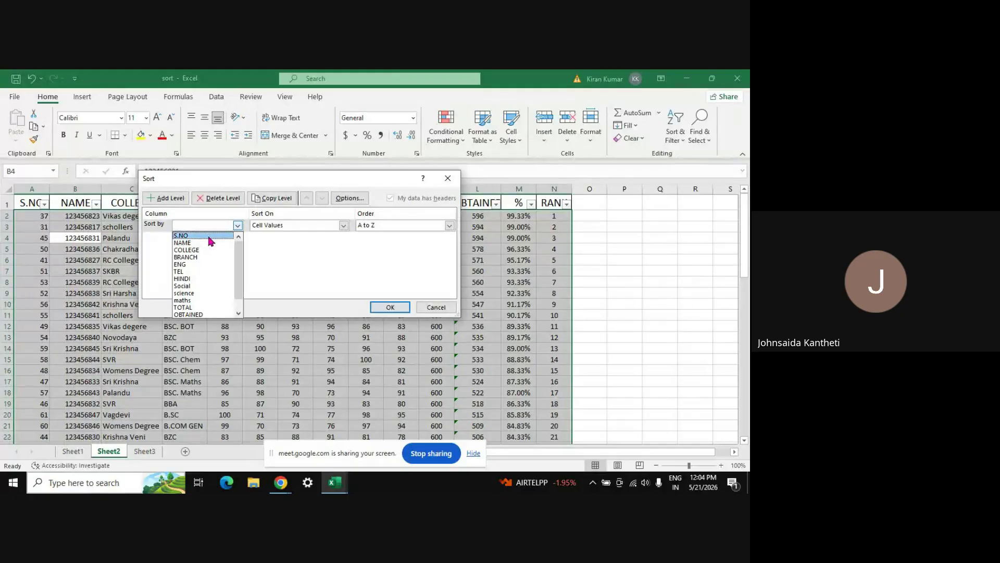
pyautogui.click(208, 236)
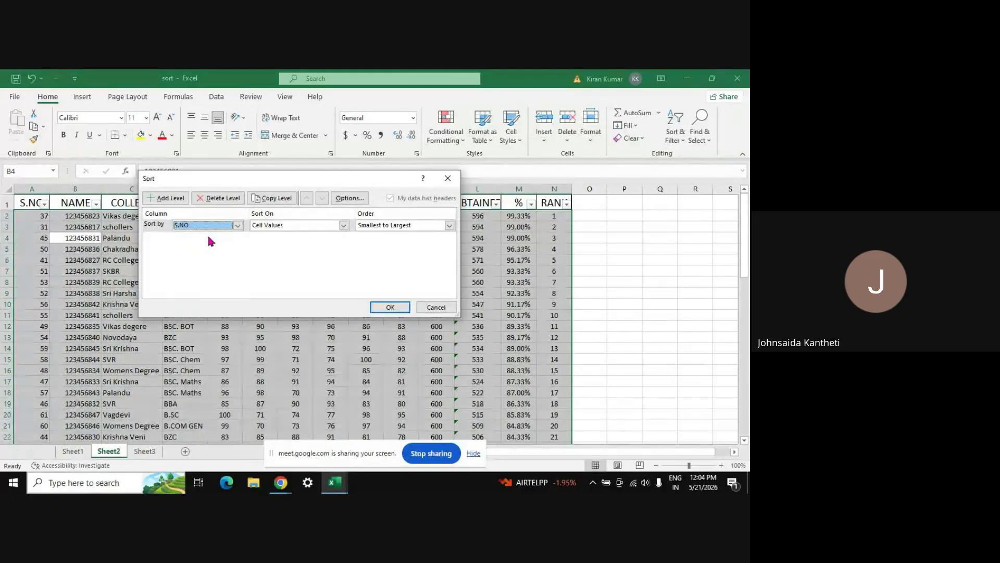
# - Add a second sort level by COLLEGE in A to Z order, apply the custom sort, and review the reordered rows
pyautogui.click(172, 199)
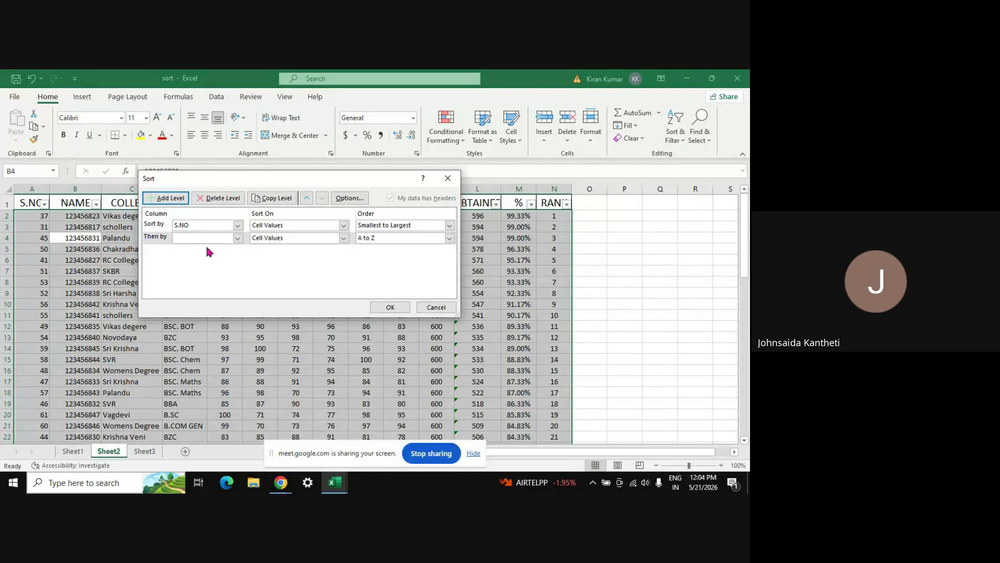
pyautogui.click(239, 237)
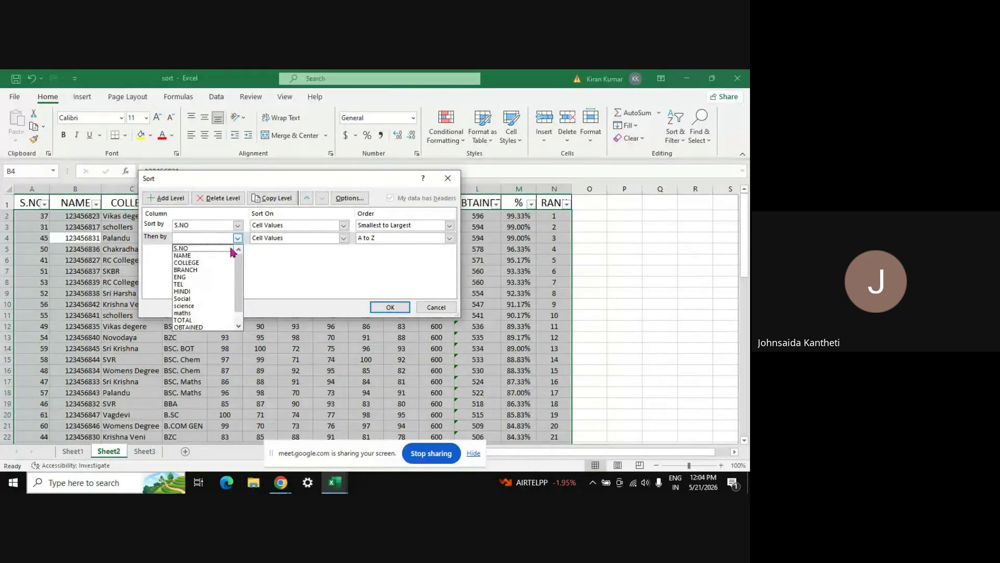
pyautogui.click(213, 263)
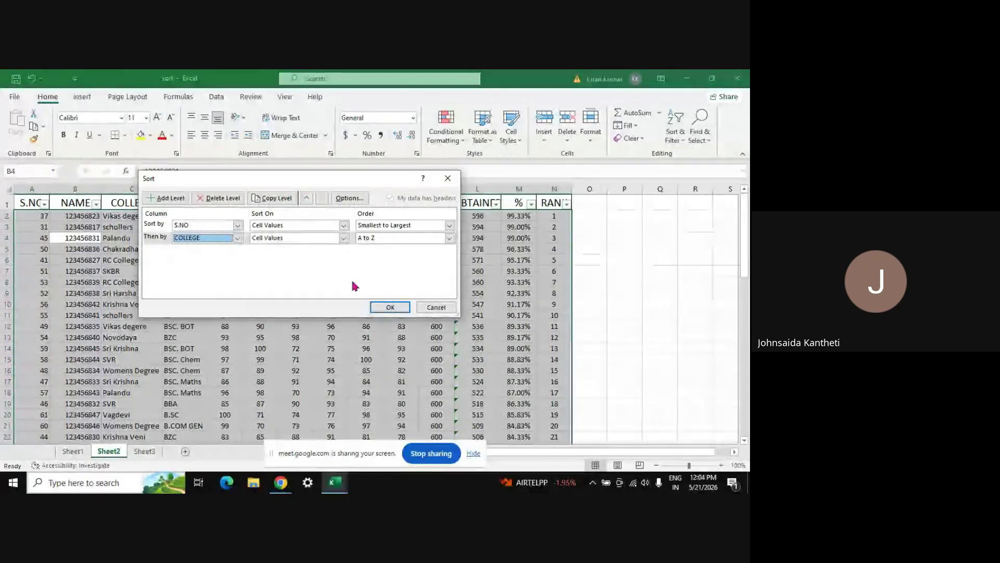
pyautogui.click(344, 226)
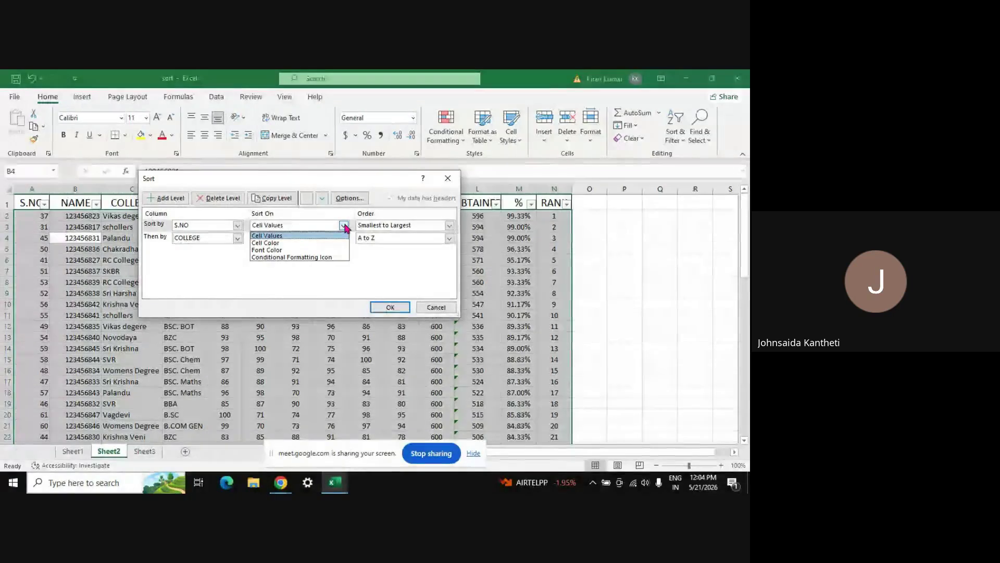
pyautogui.click(345, 225)
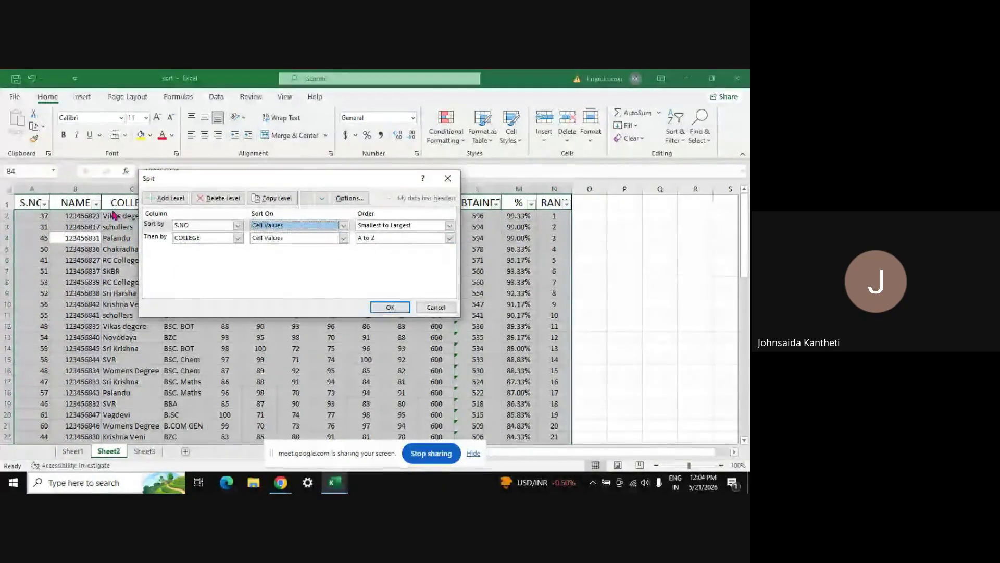
pyautogui.click(390, 307)
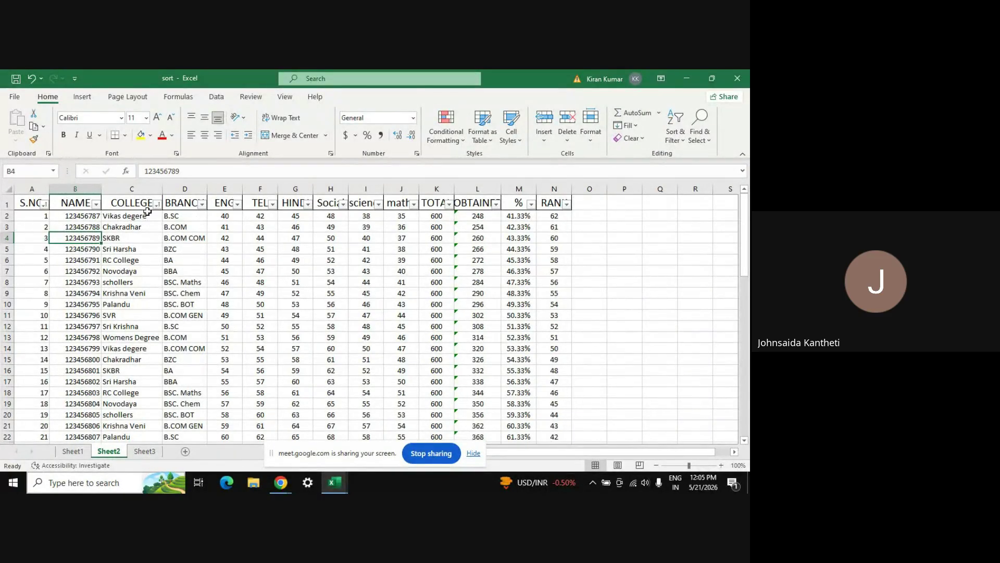
pyautogui.scroll(-19, 138, 353)
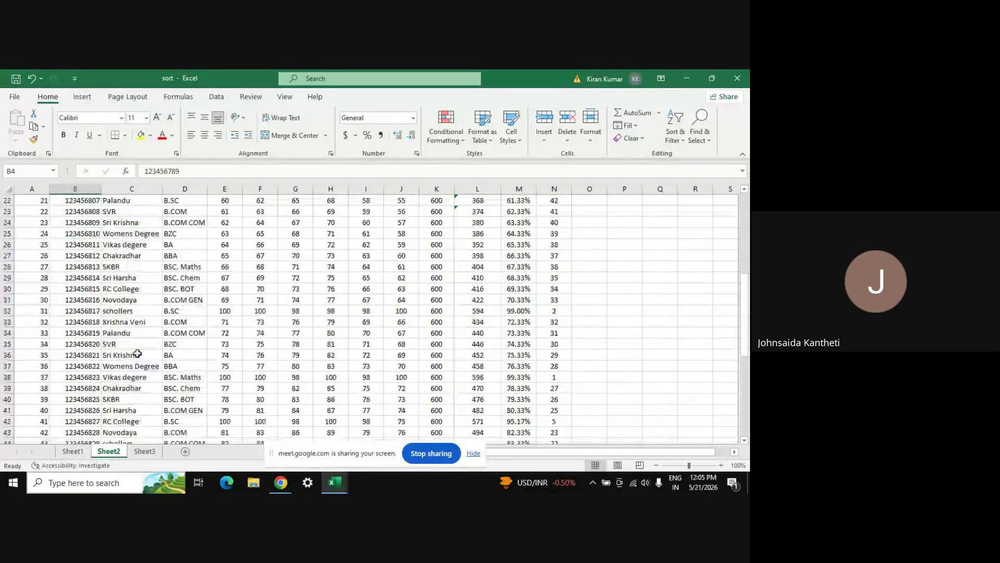
pyautogui.scroll(-3, 138, 354)
pyautogui.scroll(20, 137, 353)
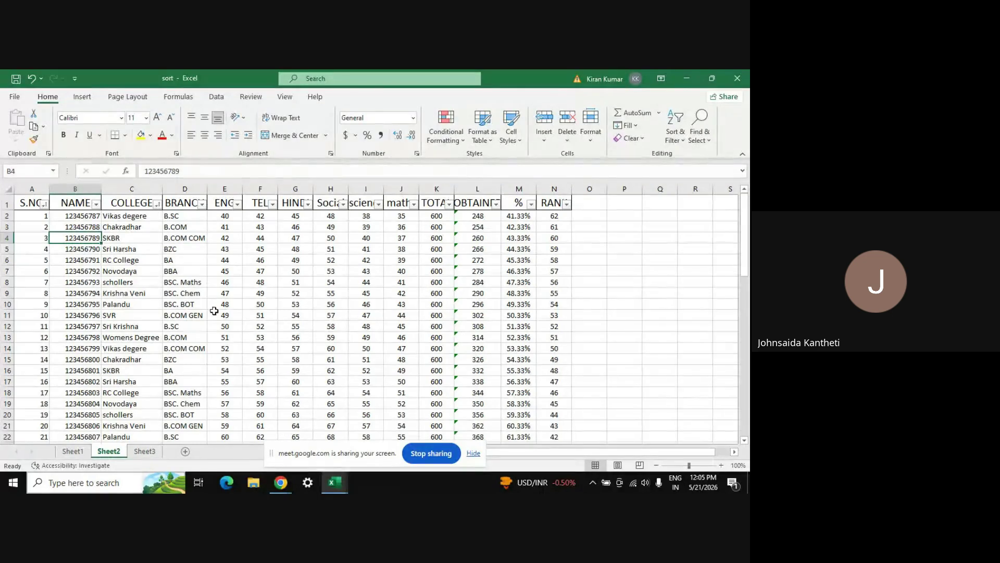
# - Insert a NAME sort level, largest to smallest, between S.NO and COLLEGE, then apply the sort and review the rows
pyautogui.click(675, 133)
pyautogui.click(680, 187)
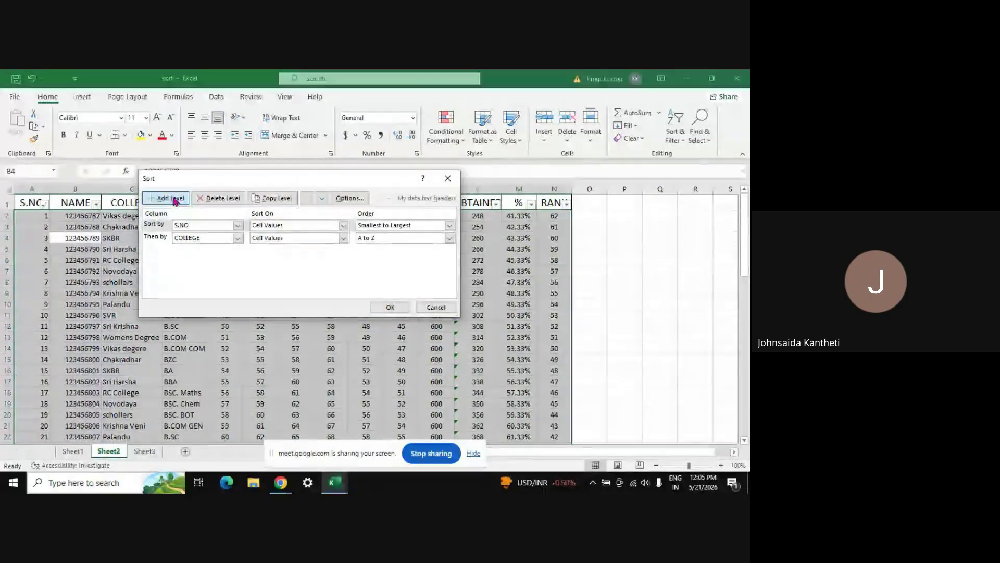
pyautogui.click(175, 202)
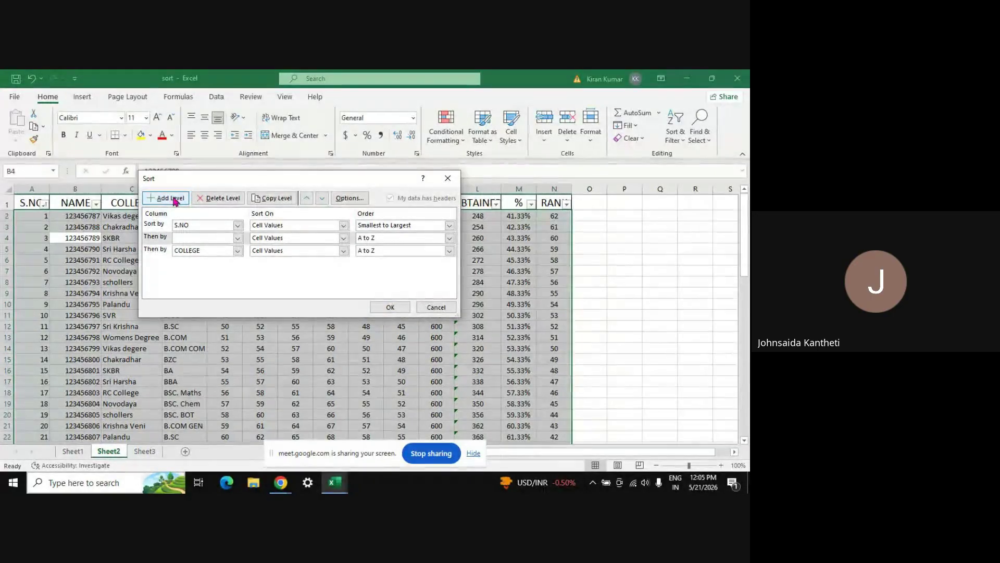
pyautogui.click(238, 238)
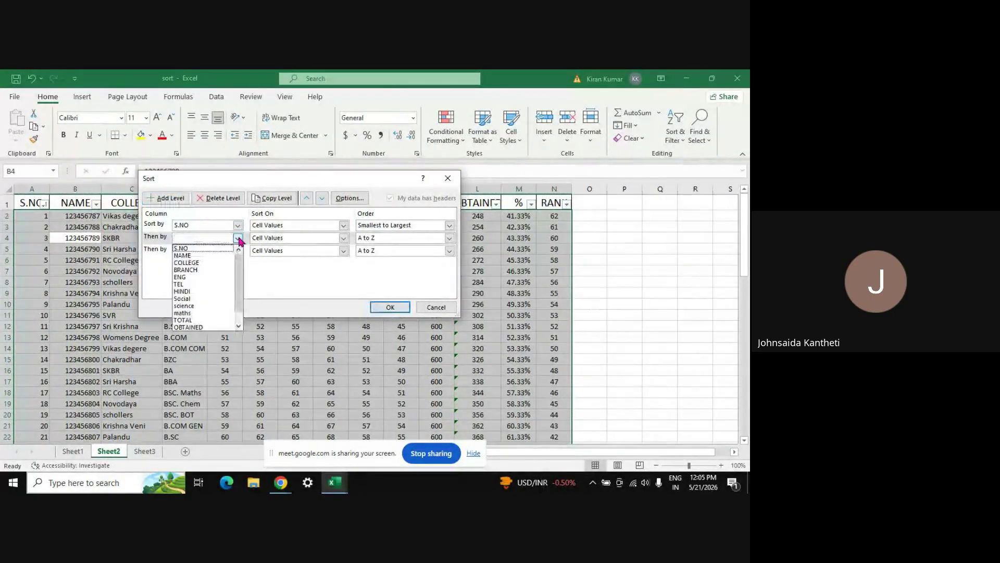
pyautogui.click(217, 257)
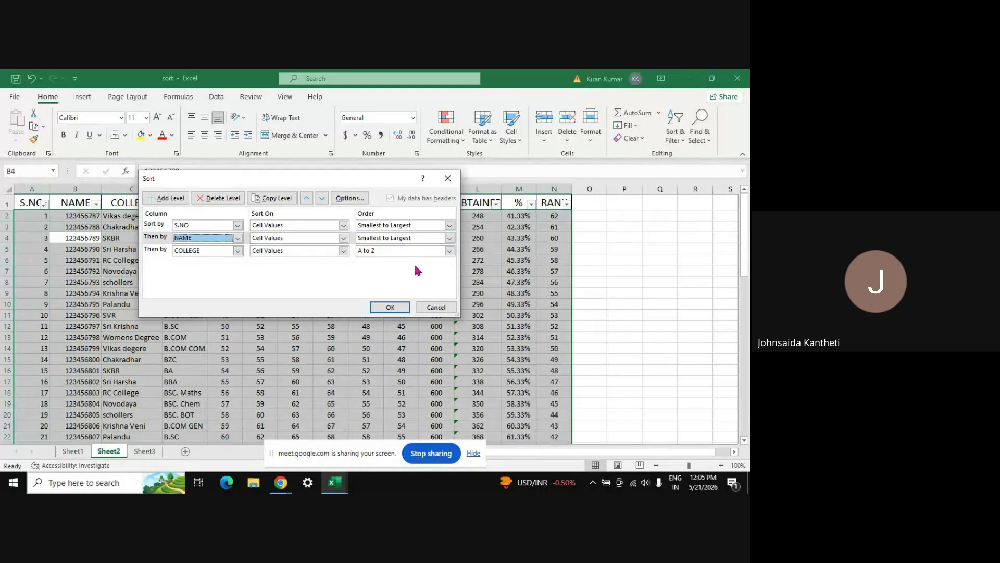
pyautogui.click(449, 239)
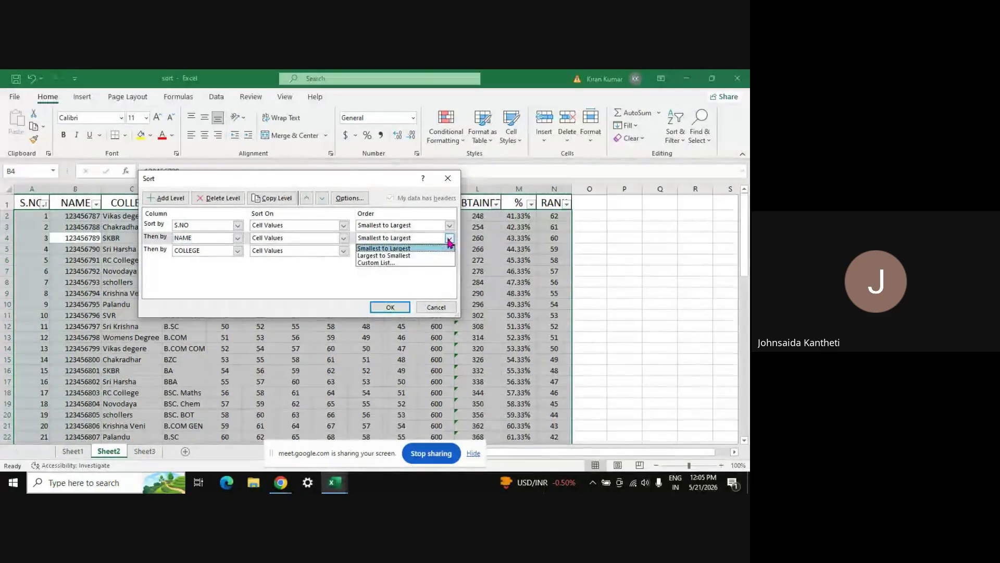
pyautogui.click(420, 256)
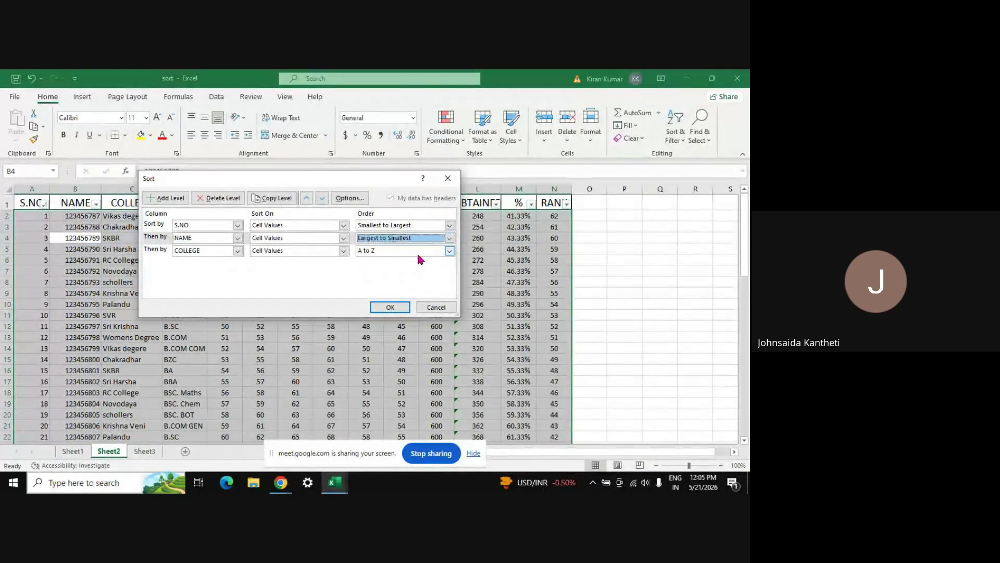
pyautogui.click(390, 307)
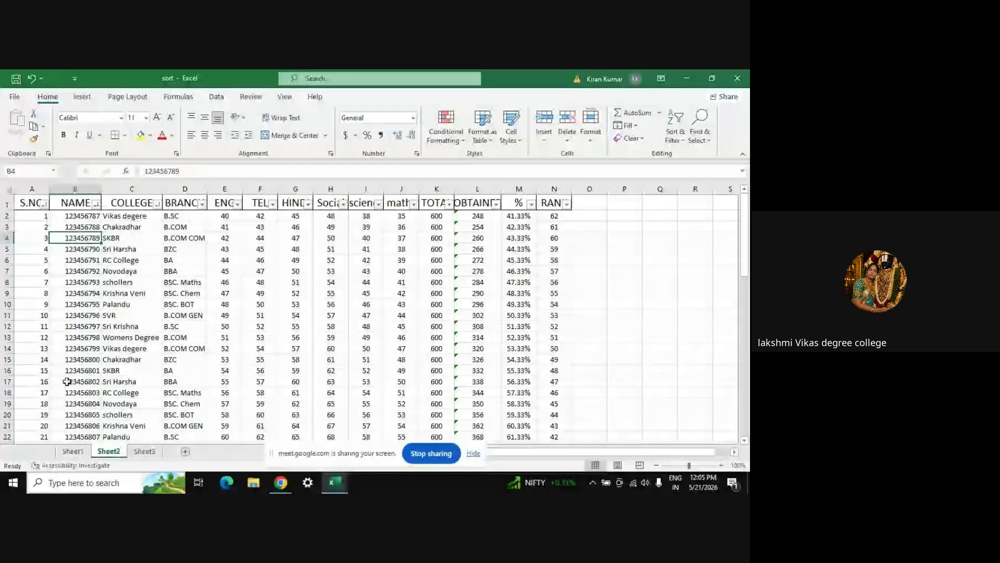
pyautogui.scroll(-10, 65, 399)
pyautogui.scroll(10, 66, 398)
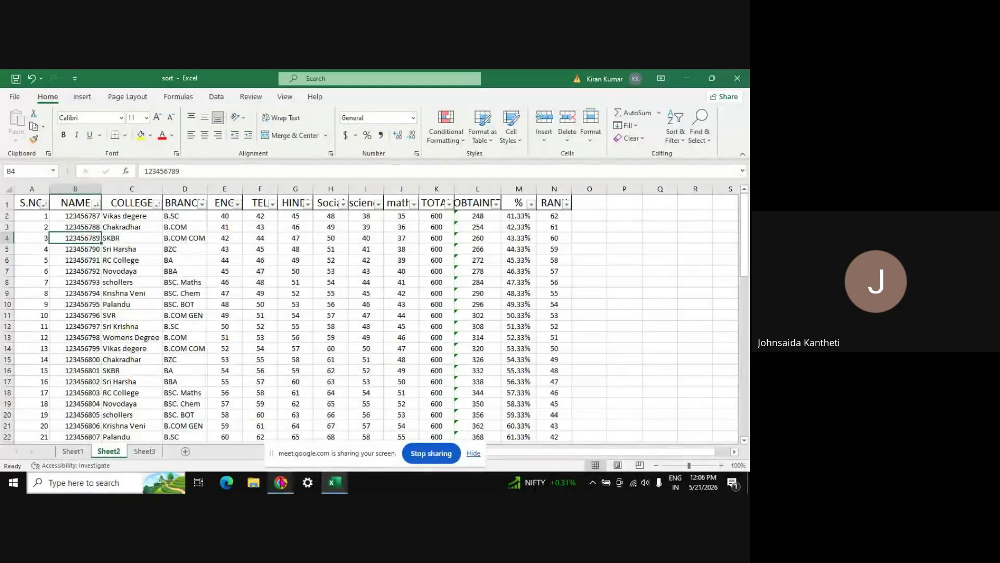
# - Switch to the Meet window, admit all the waiting guests, and return to the sort workbook in Excel
pyautogui.moveTo(280, 482)
pyautogui.click(221, 435)
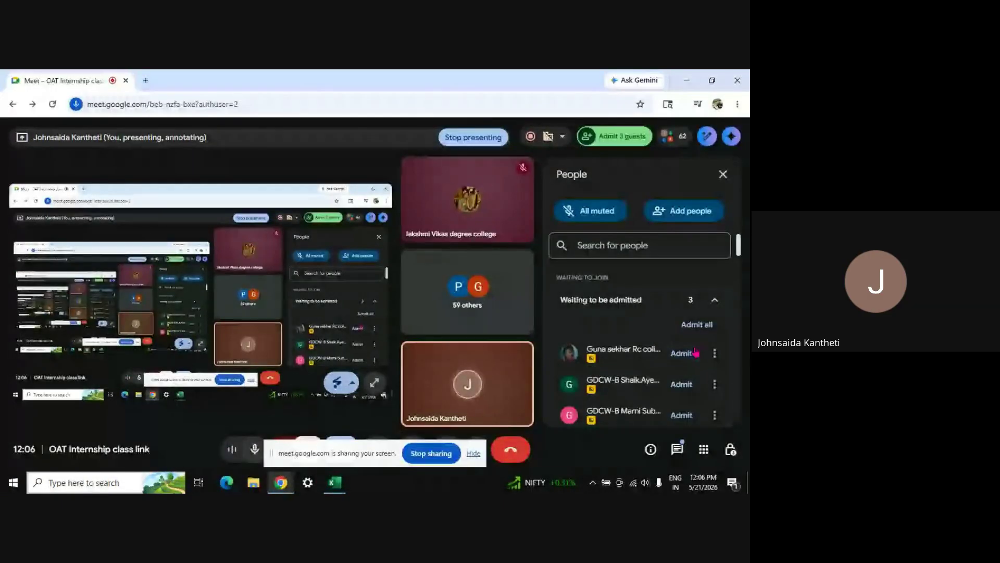
pyautogui.click(681, 354)
pyautogui.click(682, 354)
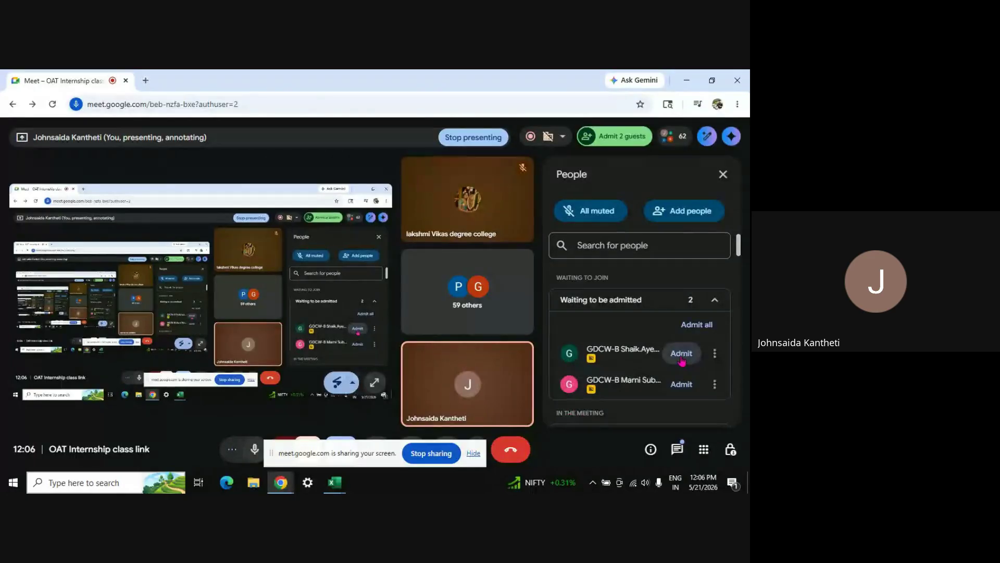
pyautogui.click(681, 354)
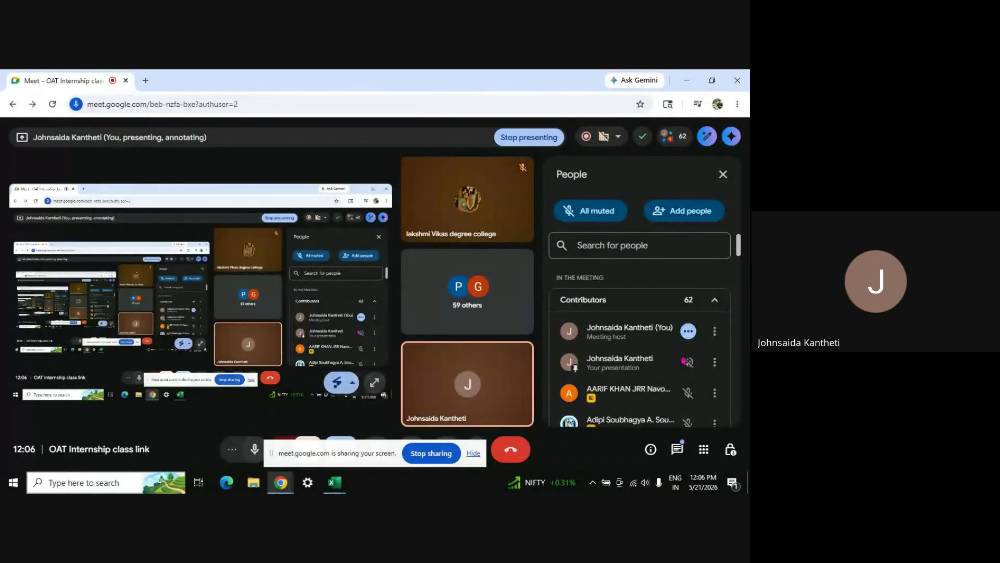
pyautogui.press('super+Tab')
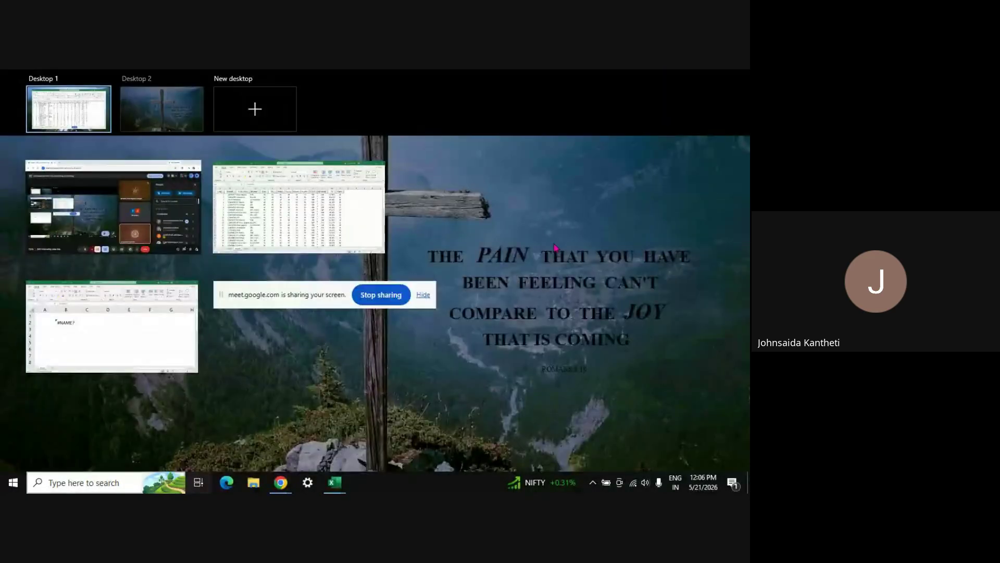
pyautogui.click(303, 245)
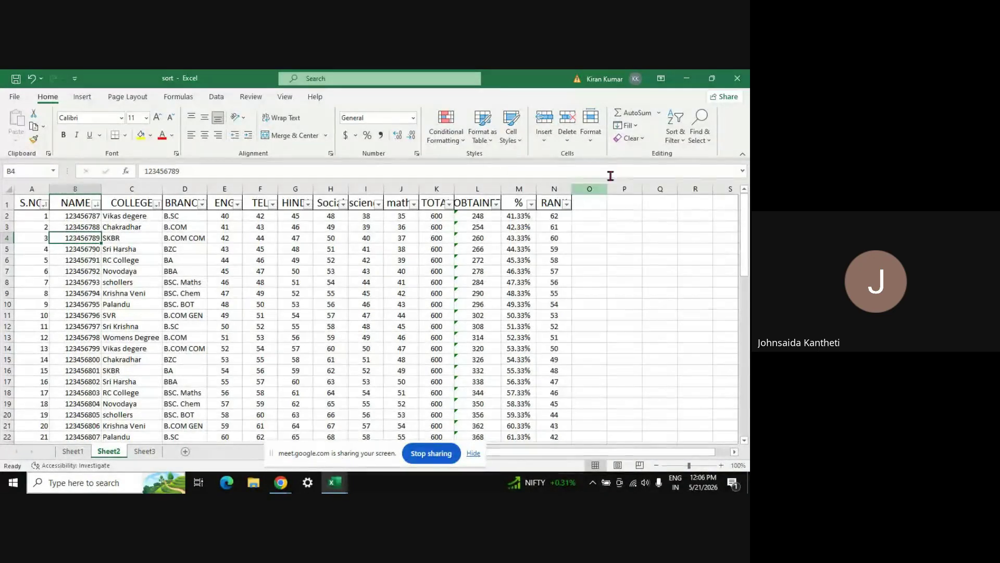
# - Clear the sort state applied to the marks table, then select the whole table and recheck the sort and filter options
pyautogui.click(677, 139)
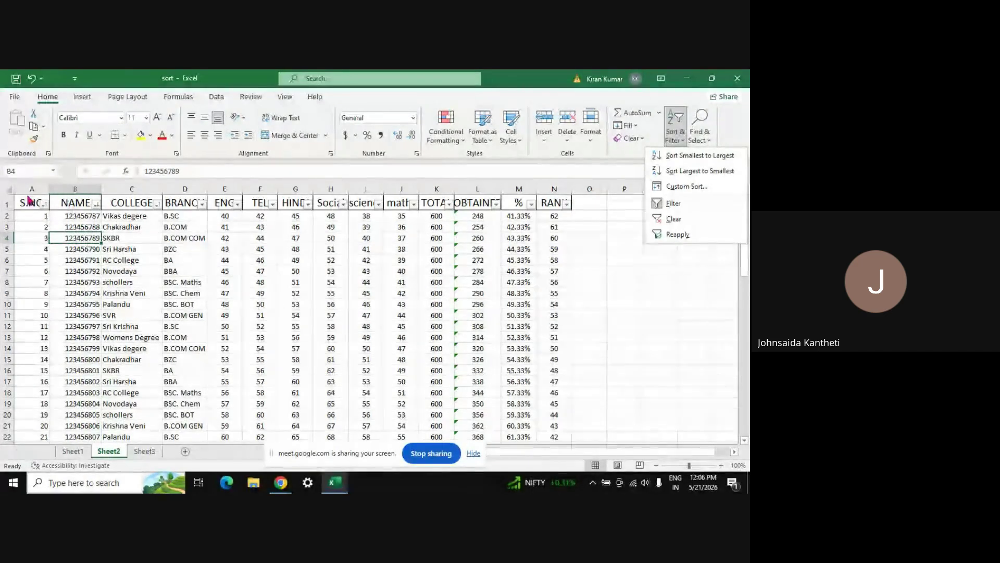
pyautogui.click(710, 217)
pyautogui.hotkey('ctrl', 'a')
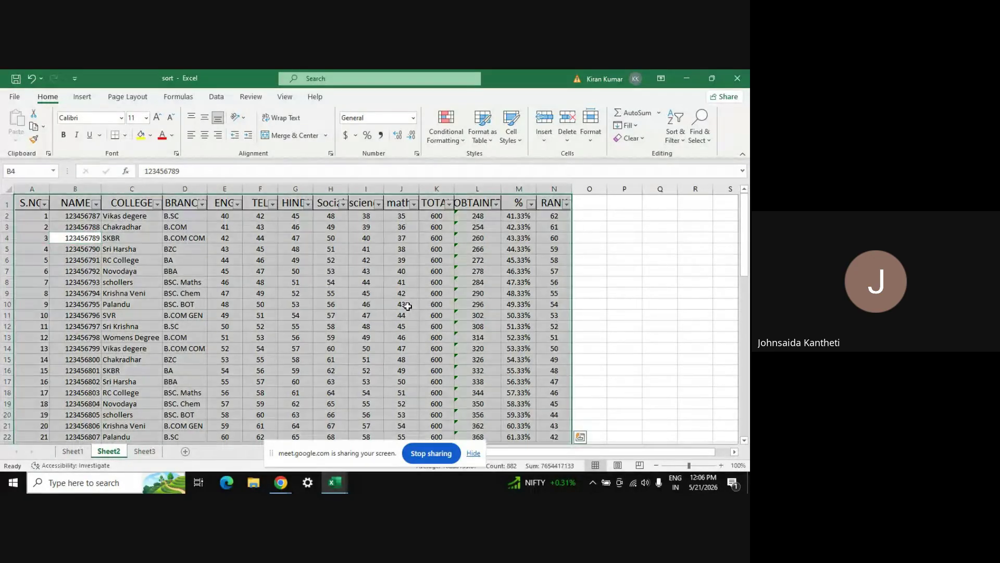
pyautogui.click(676, 134)
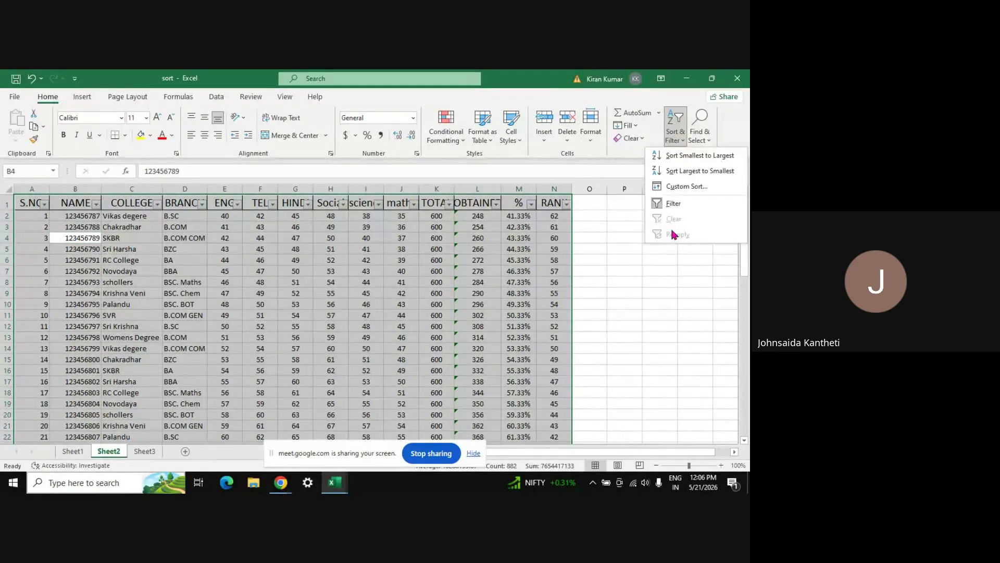
pyautogui.click(652, 223)
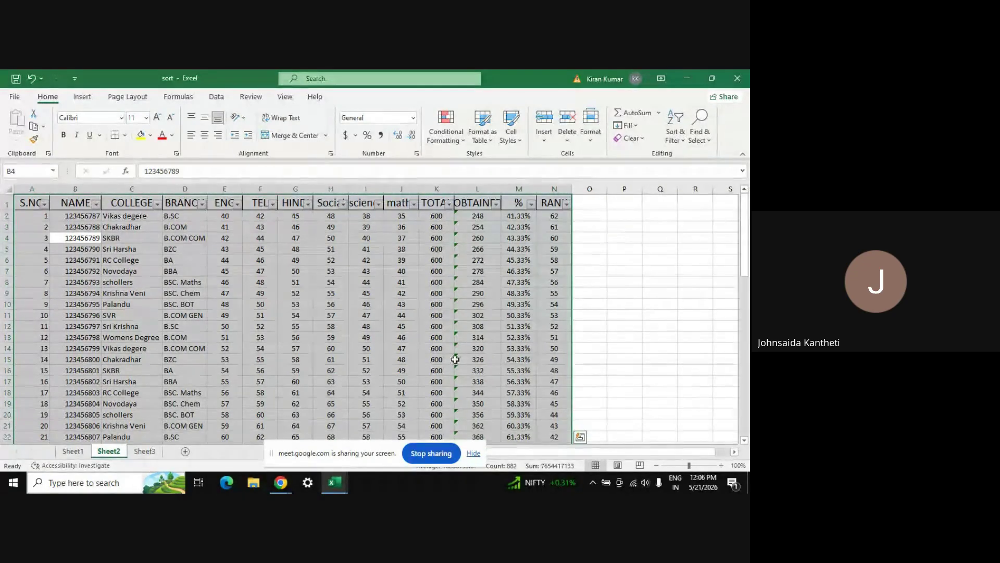
# - Turn off the filter on the marks table to remove the dropdown arrows from its header row
pyautogui.click(38, 244)
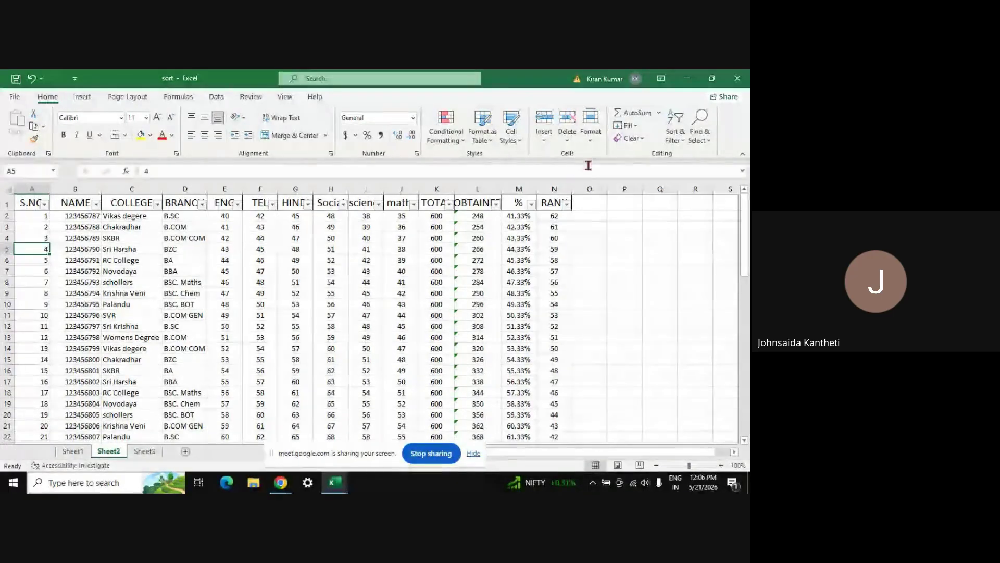
pyautogui.click(678, 135)
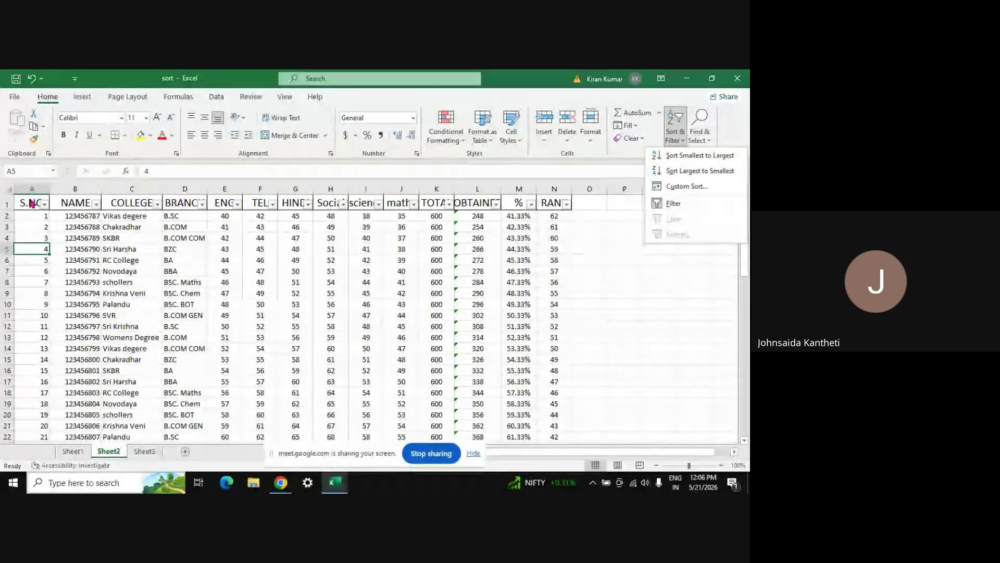
pyautogui.click(673, 204)
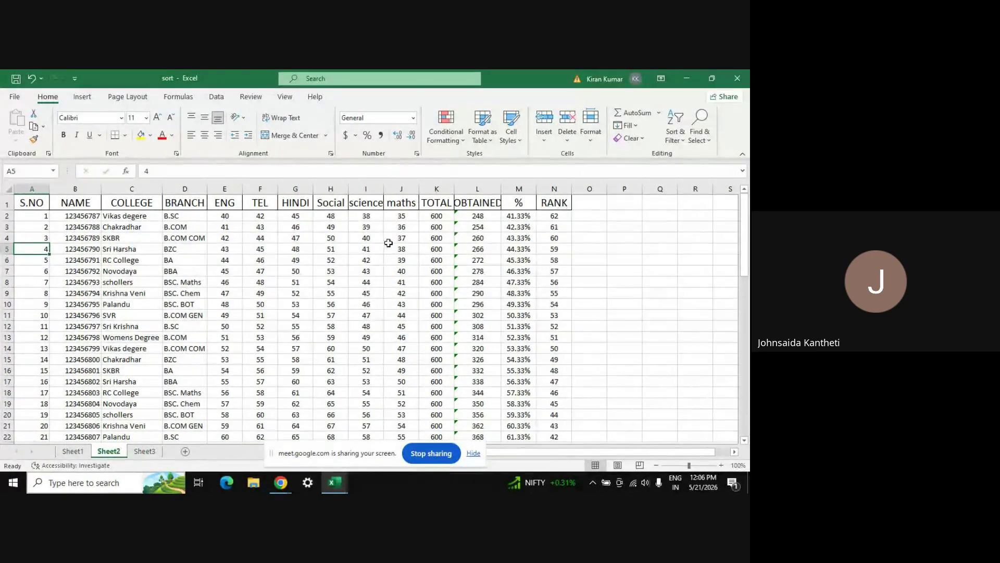
# - Review the sort and filter options, then custom-sort the marks table by RANK cell values from smallest to largest
pyautogui.click(675, 123)
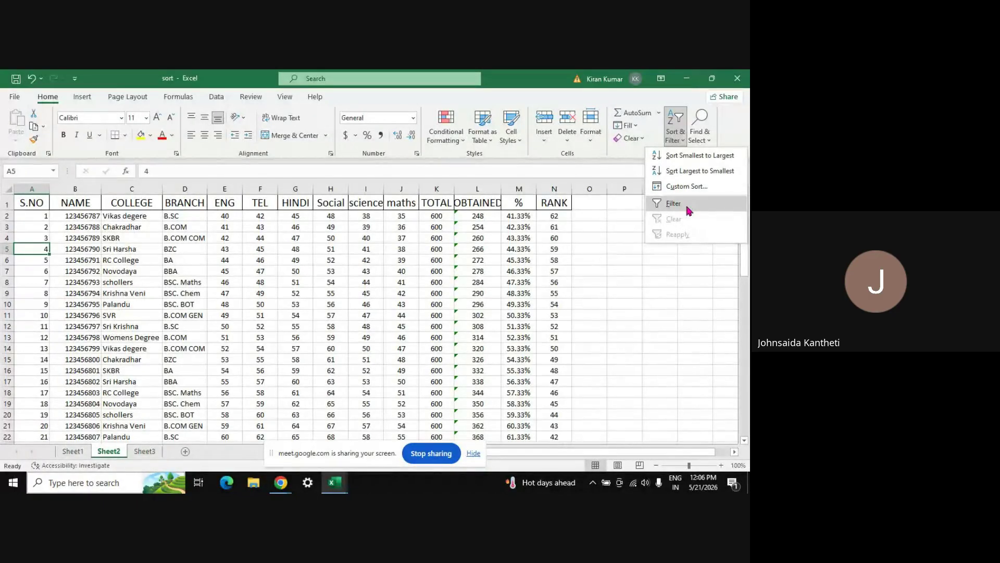
pyautogui.press('Escape')
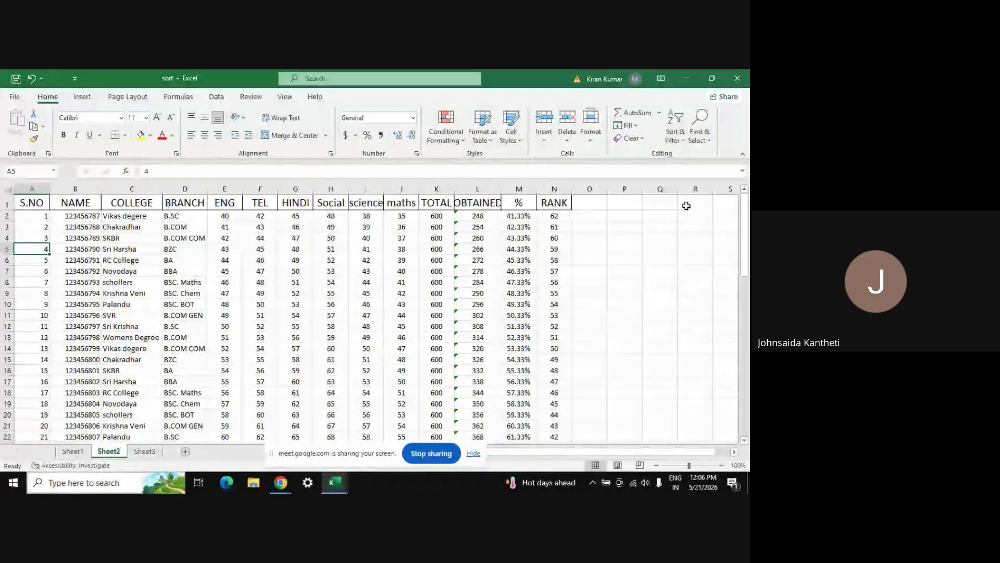
pyautogui.click(679, 138)
pyautogui.click(677, 204)
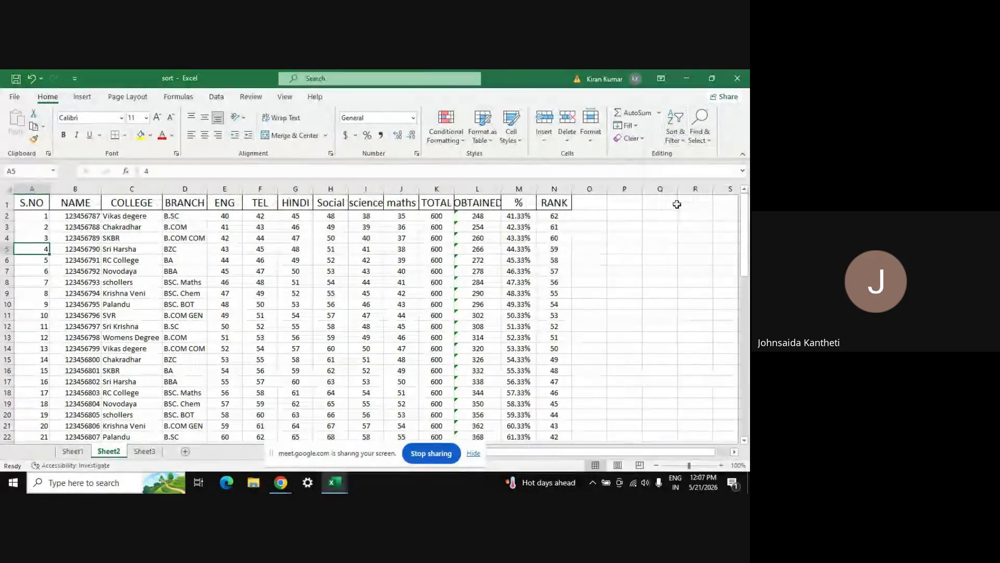
pyautogui.click(675, 134)
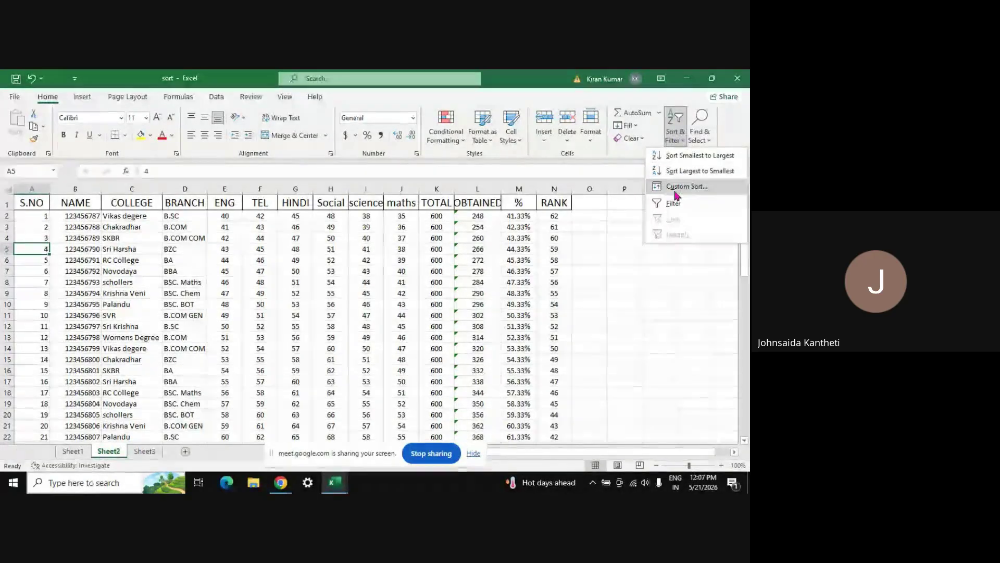
pyautogui.click(676, 190)
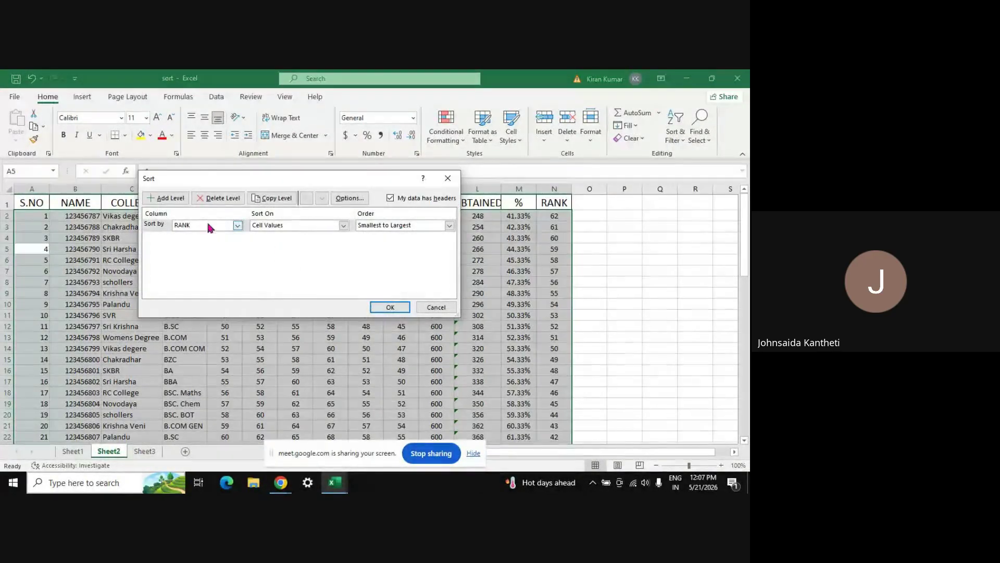
pyautogui.click(390, 306)
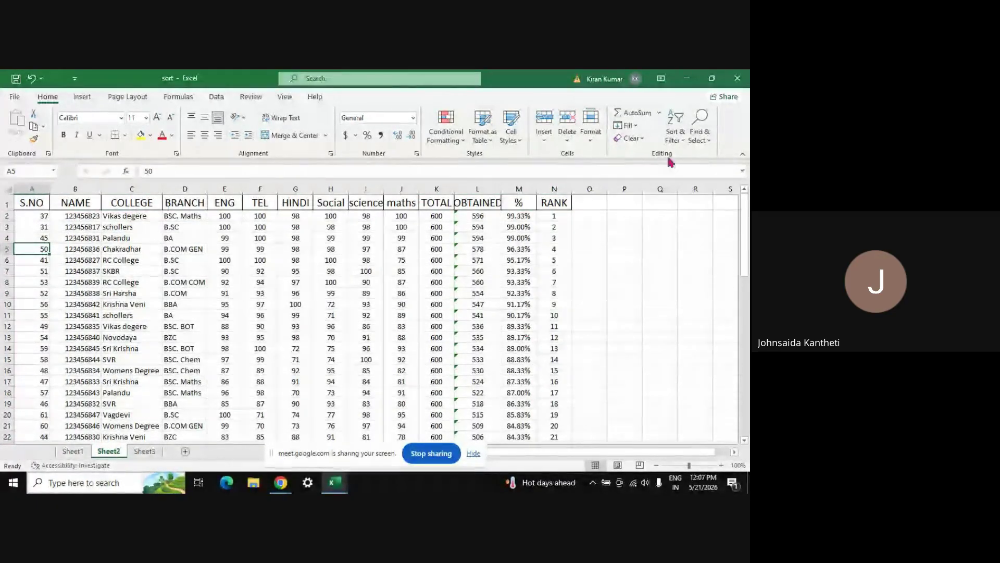
# - Undo the custom sort by RANK and deselect the table by selecting empty cell Q7
pyautogui.click(675, 141)
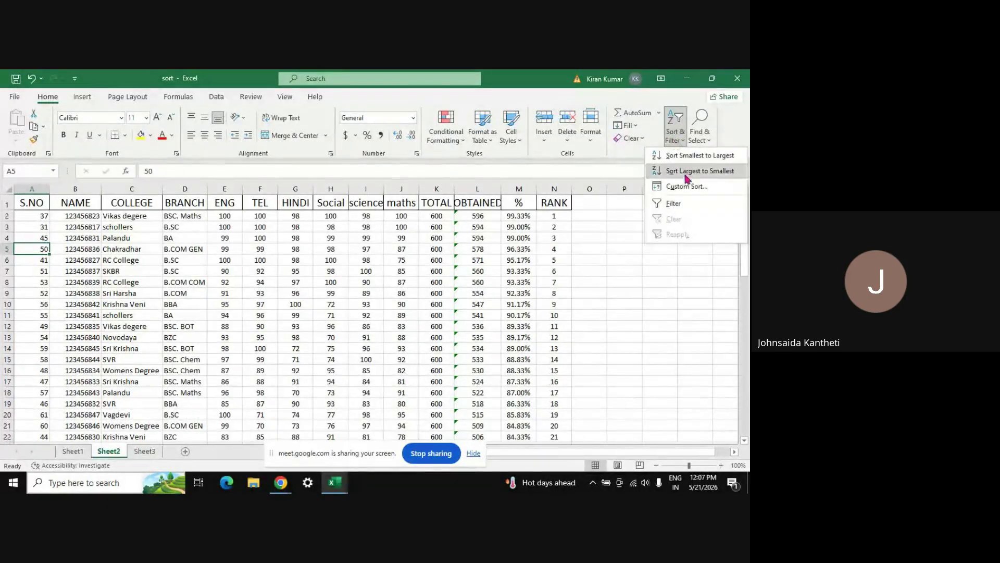
pyautogui.click(561, 272)
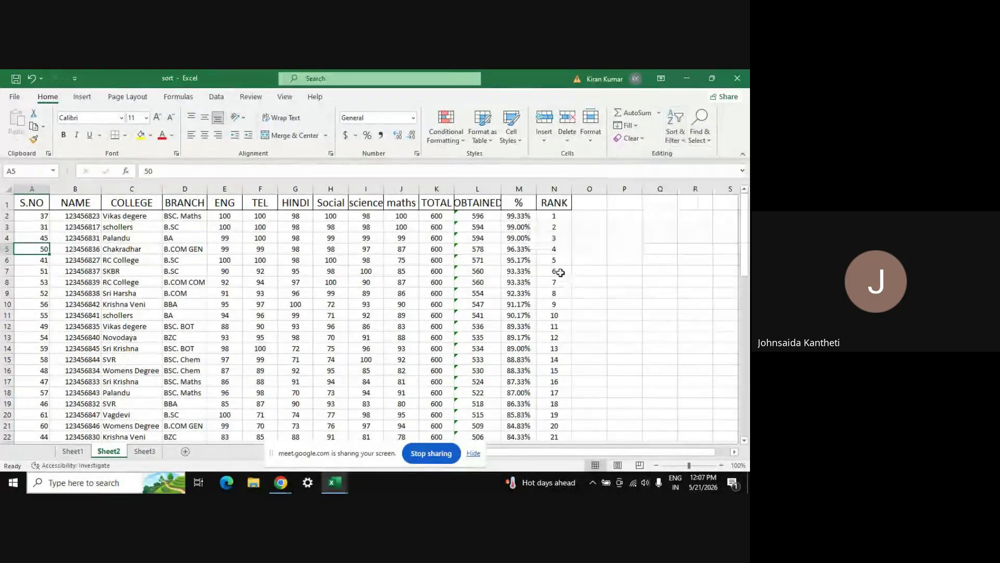
pyautogui.hotkey('ctrl', 'z')
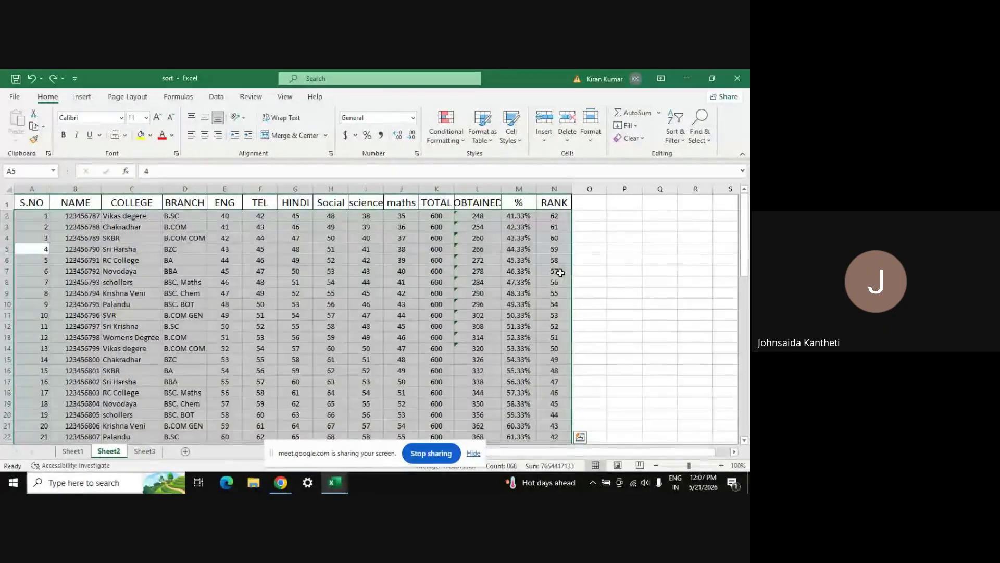
pyautogui.click(660, 271)
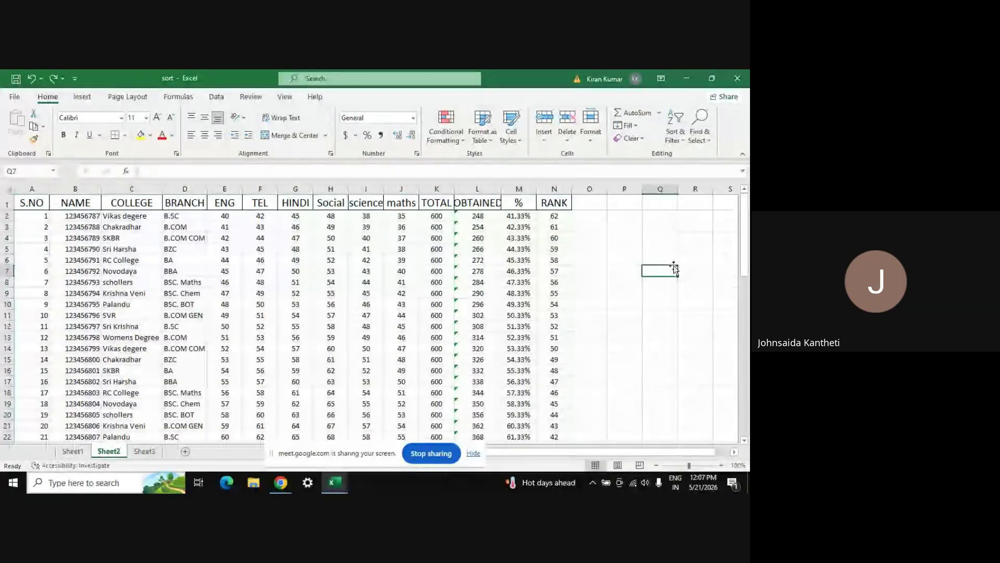
# - Use Go To with the reference A1 to jump to the S.NO header cell
pyautogui.click(704, 138)
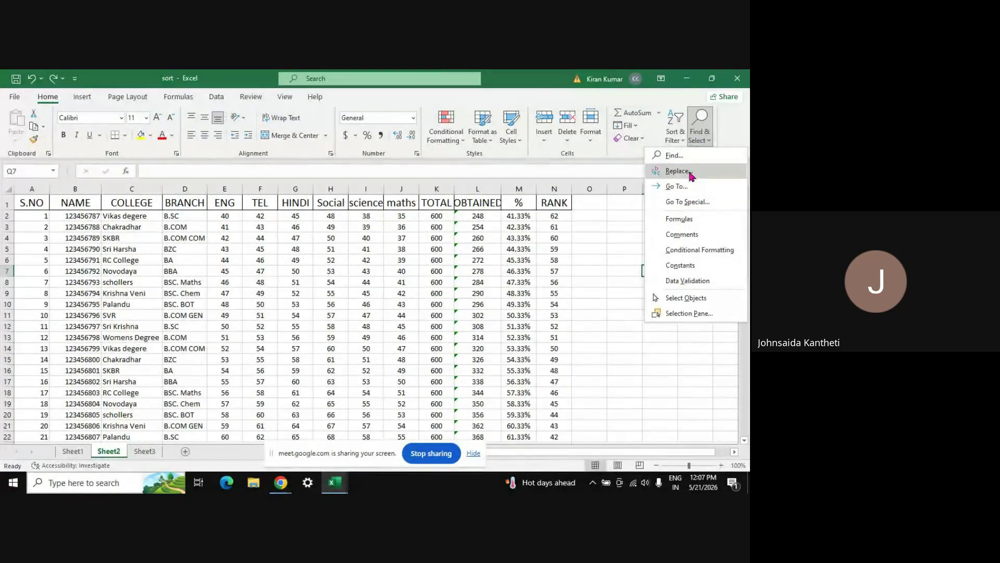
pyautogui.click(689, 187)
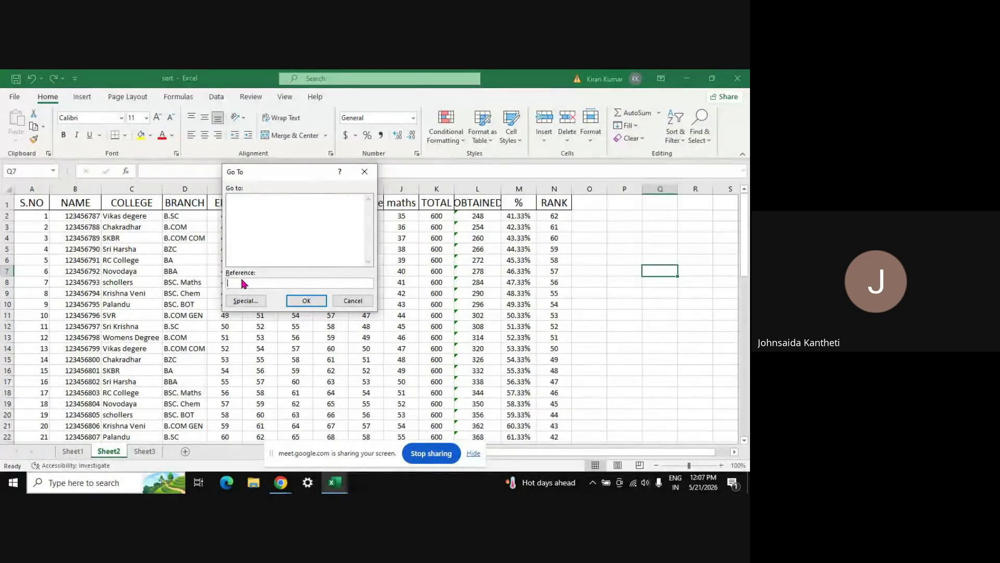
pyautogui.write('a1')
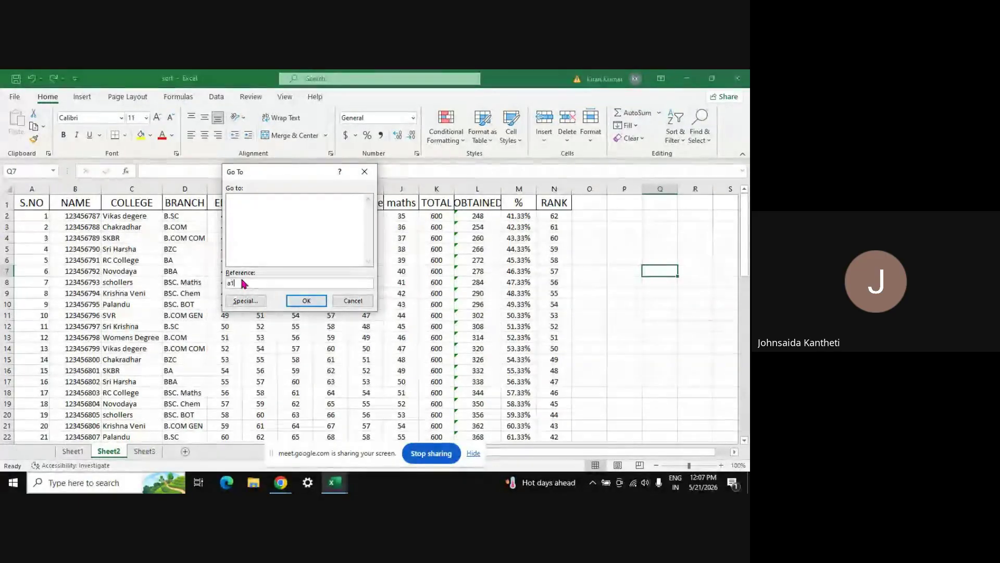
pyautogui.press('Return')
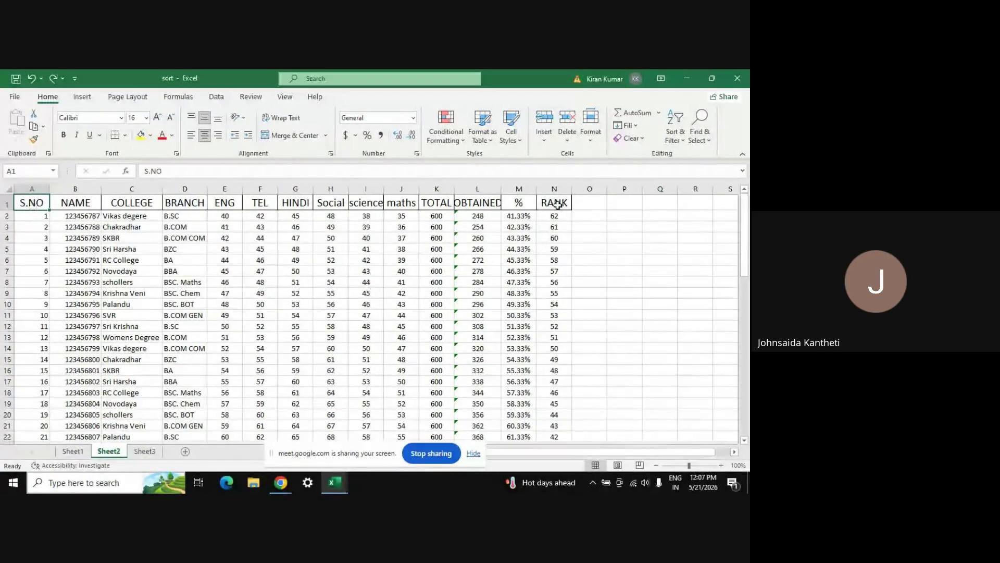
# - Switch to the Meet window, admit the two waiting guests, and return to the sort workbook in Excel
pyautogui.click(705, 140)
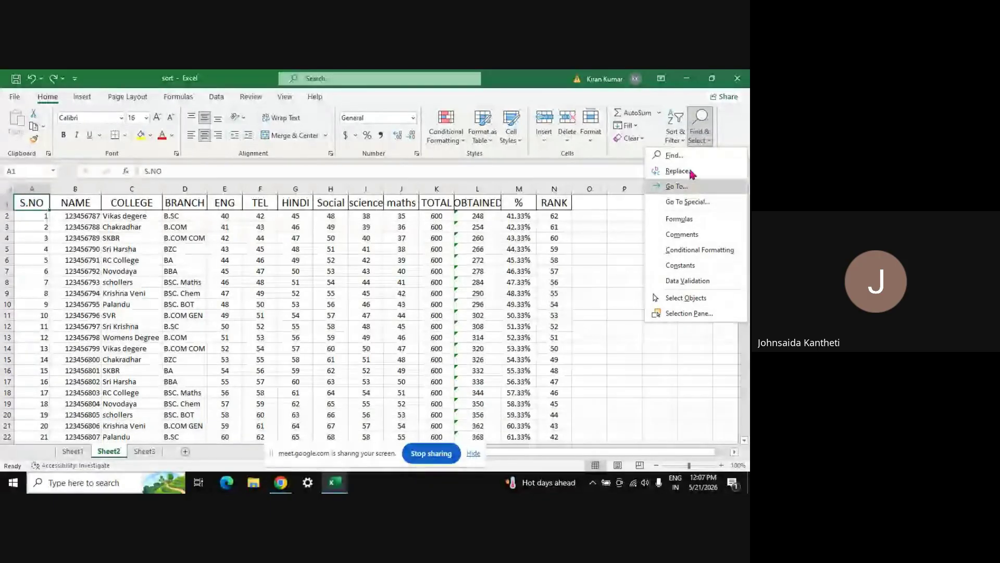
pyautogui.hotkey('alt', 'Tab')
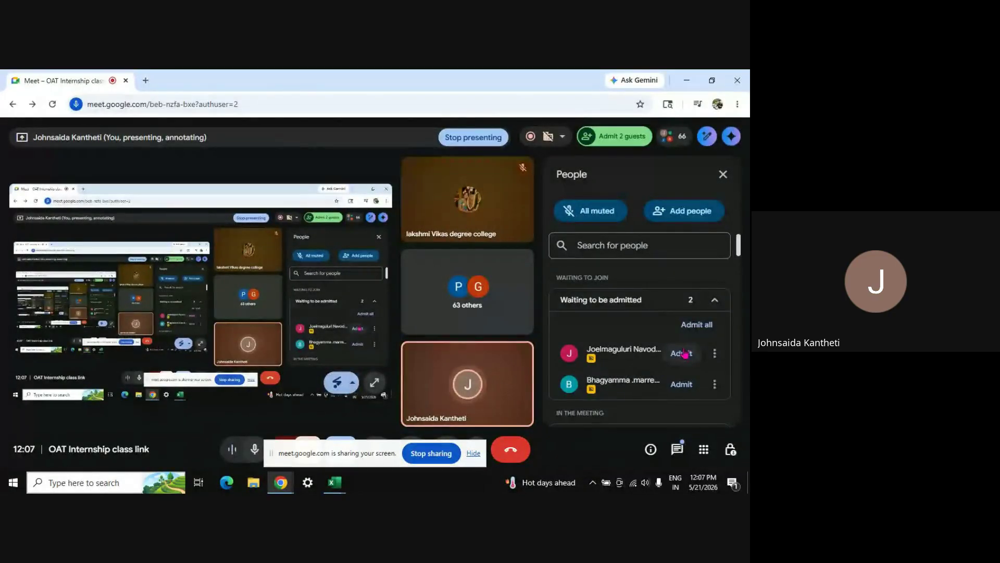
pyautogui.click(687, 356)
pyautogui.click(687, 355)
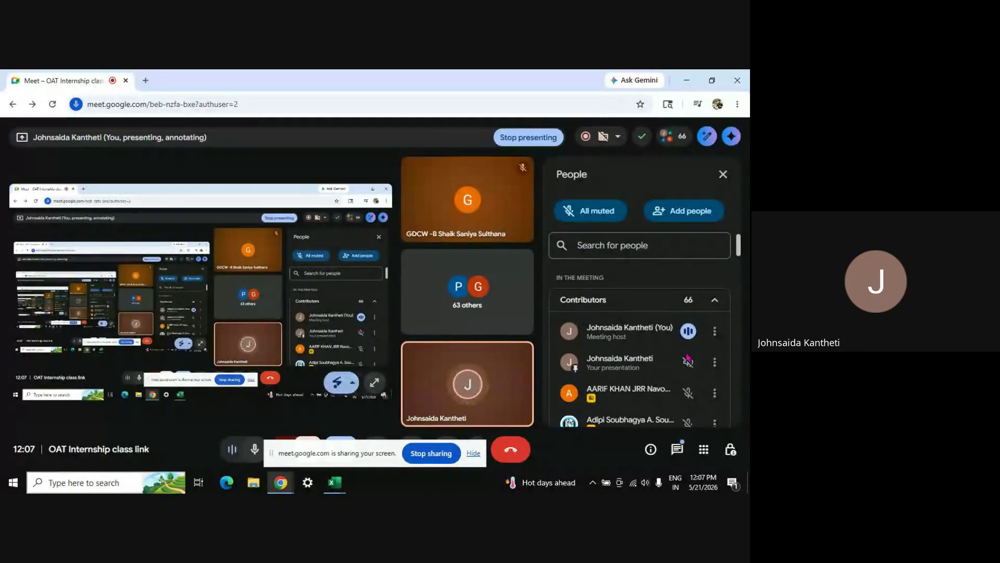
pyautogui.hotkey('alt', 'Tab')
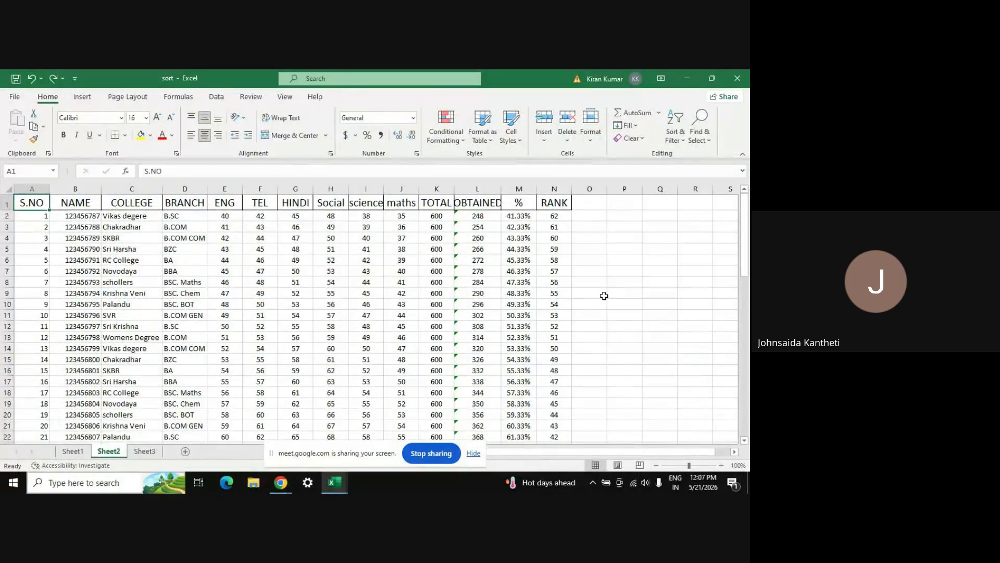
# - Find the value 123456789 in the marks table and check for further matches
pyautogui.hotkey('ctrl', 'f')
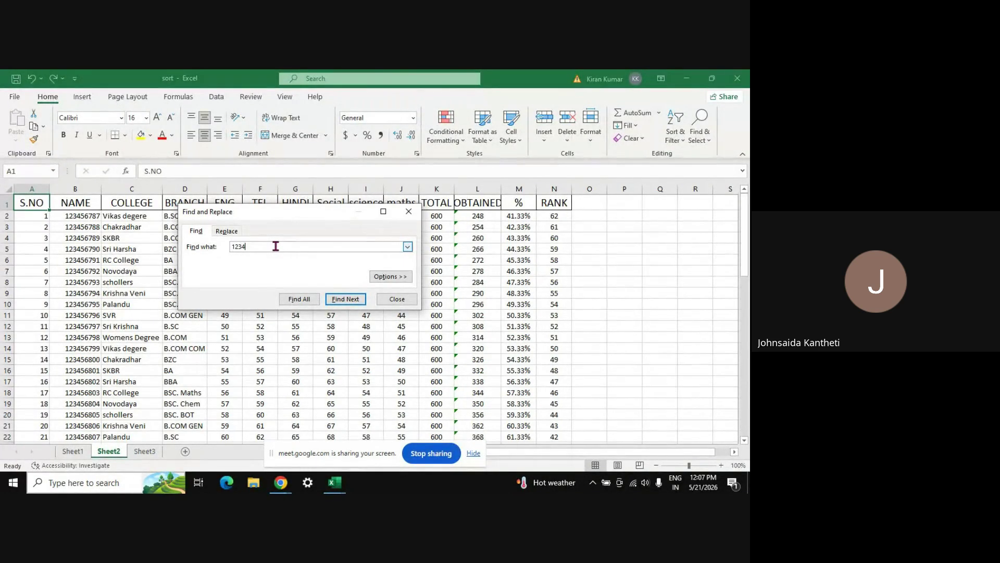
pyautogui.write('56789')
pyautogui.click(343, 299)
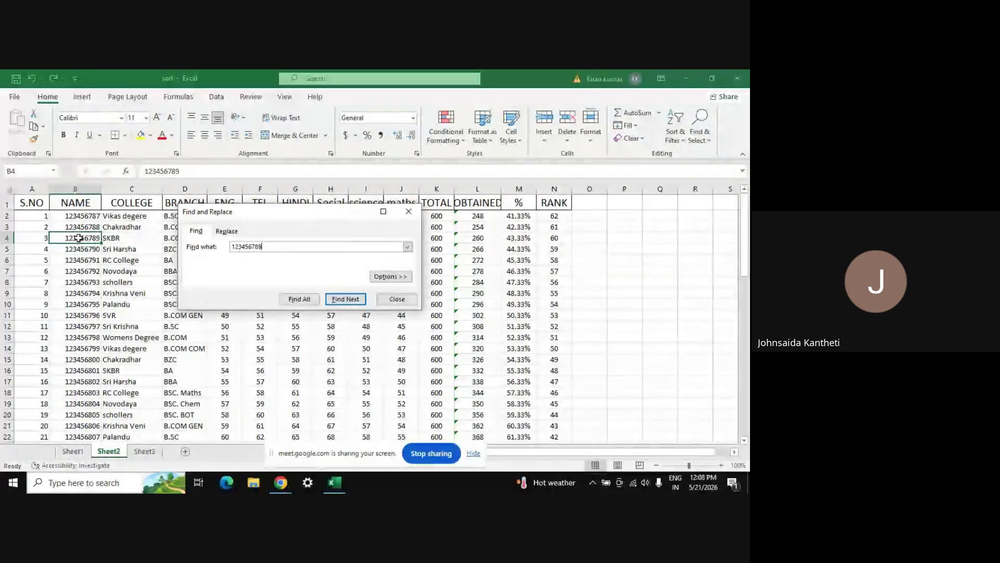
pyautogui.click(348, 302)
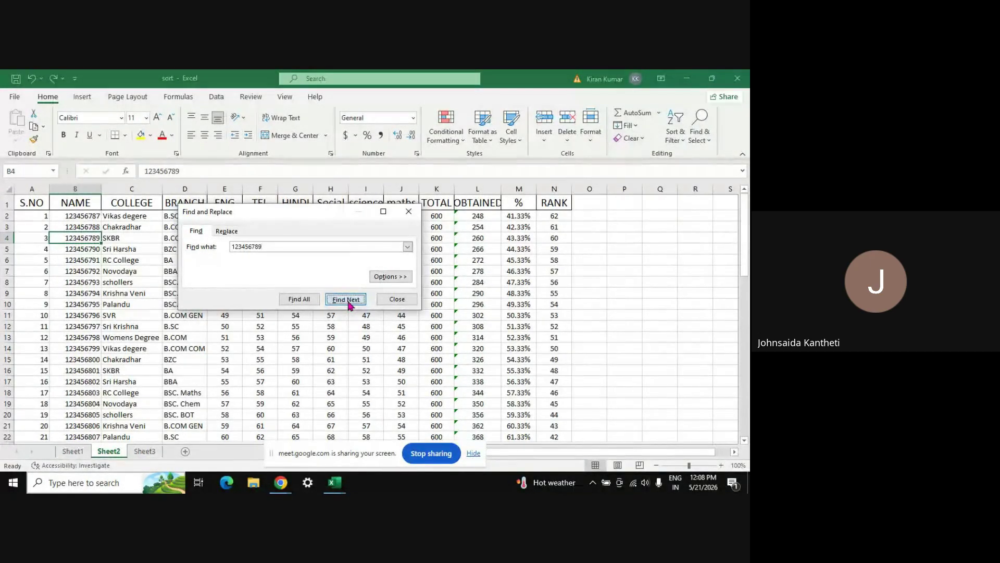
# - Change the search value to 123456801 and find its cell in the NAME column
pyautogui.click(272, 246)
pyautogui.press('BackSpace')
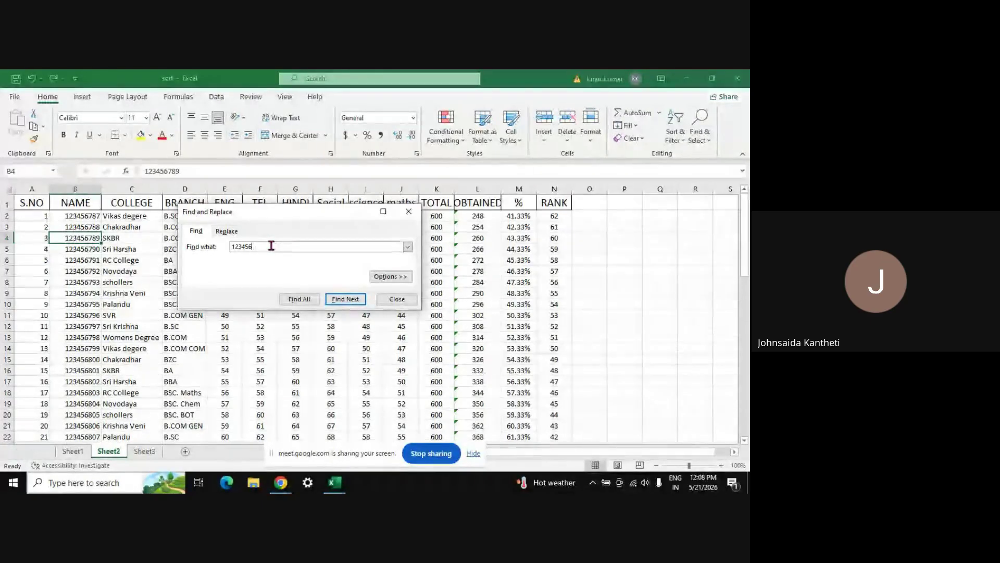
pyautogui.write('801')
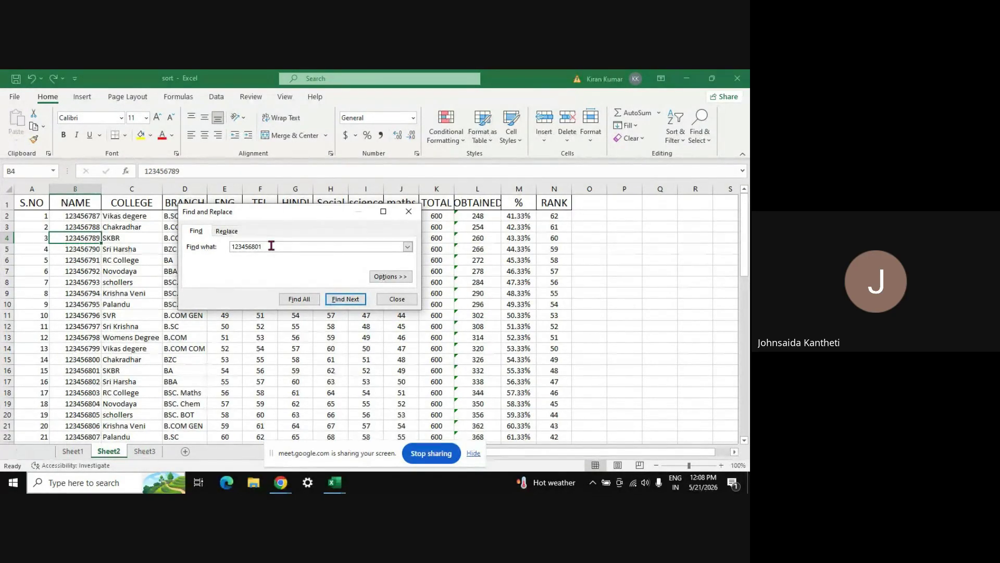
pyautogui.click(339, 300)
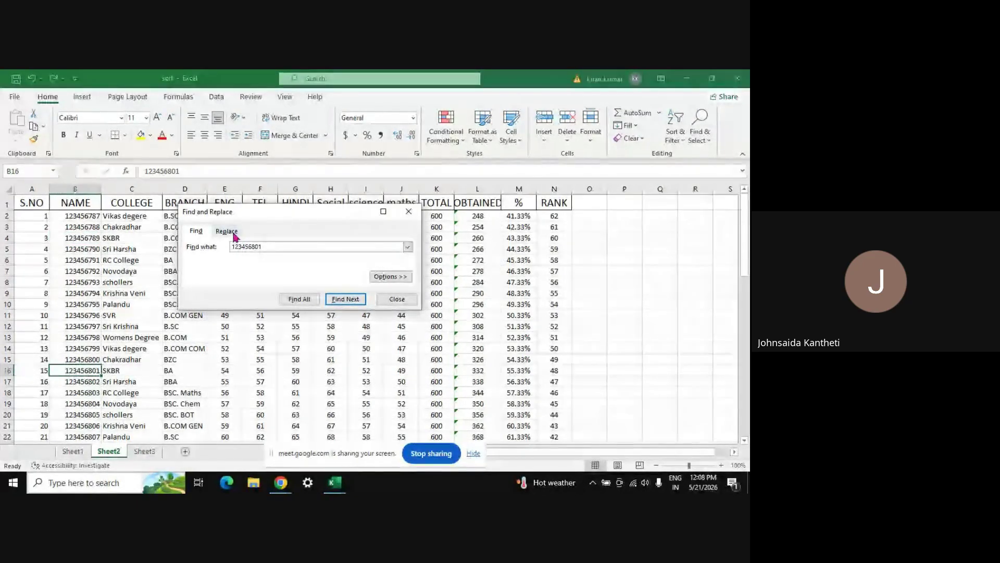
# - Replace 123456801 with 123456901 in the NAME column using Find and Replace, then close the dialog
pyautogui.click(227, 231)
pyautogui.click(263, 258)
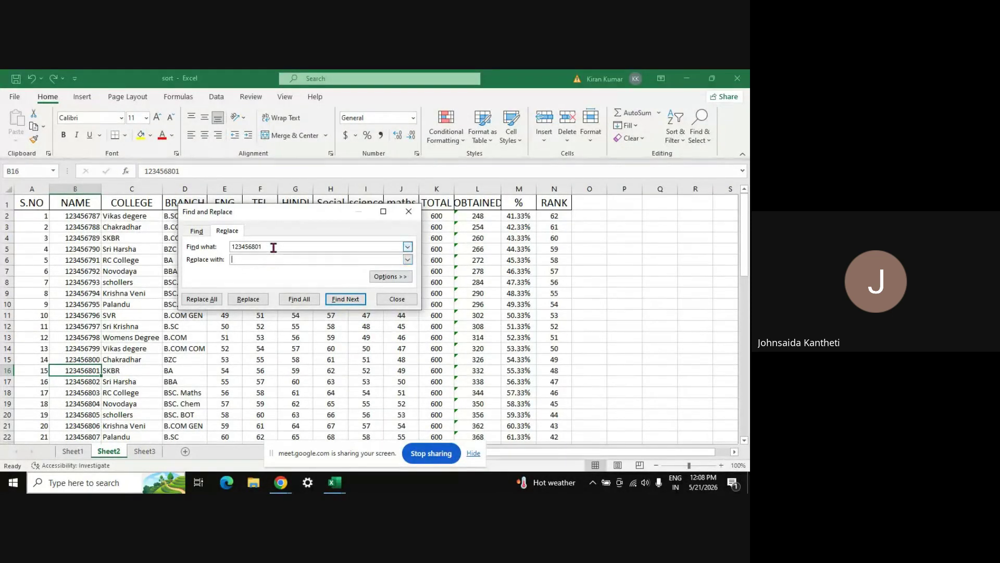
pyautogui.doubleClick(270, 248)
pyautogui.write('123456801')
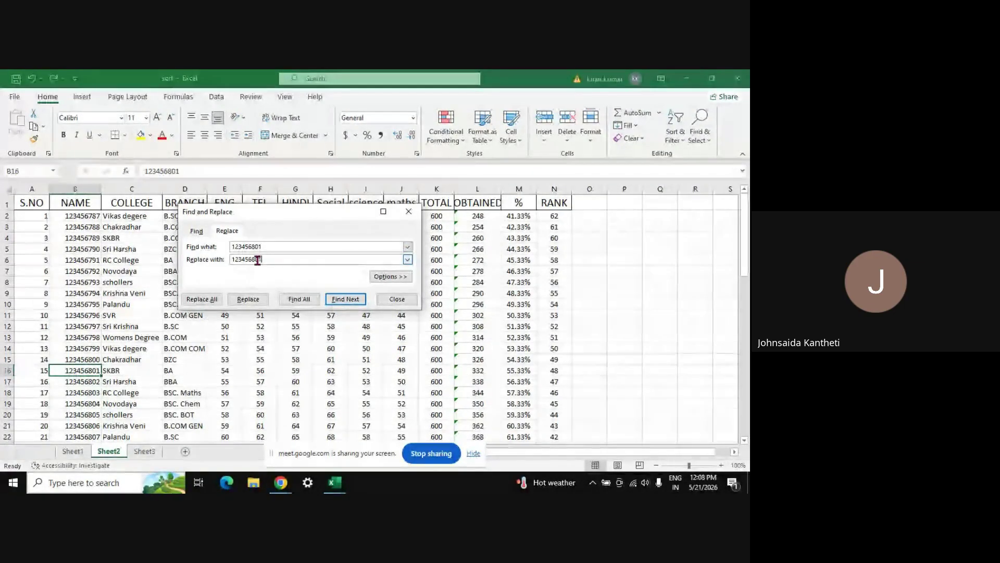
pyautogui.hotkey('alt', 'Down')
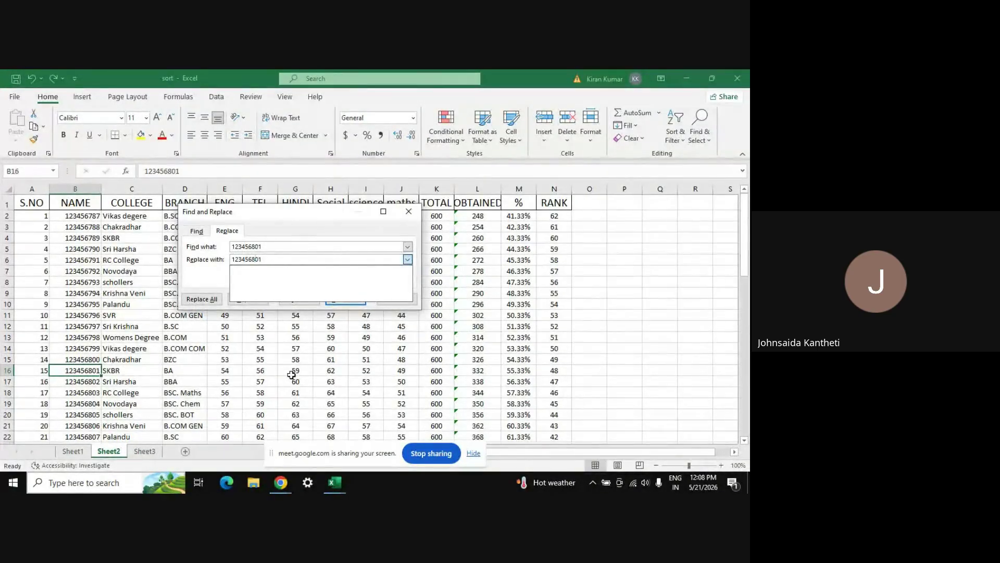
pyautogui.press('Left')
pyautogui.press('Left')
pyautogui.press('BackSpace')
pyautogui.press('Escape')
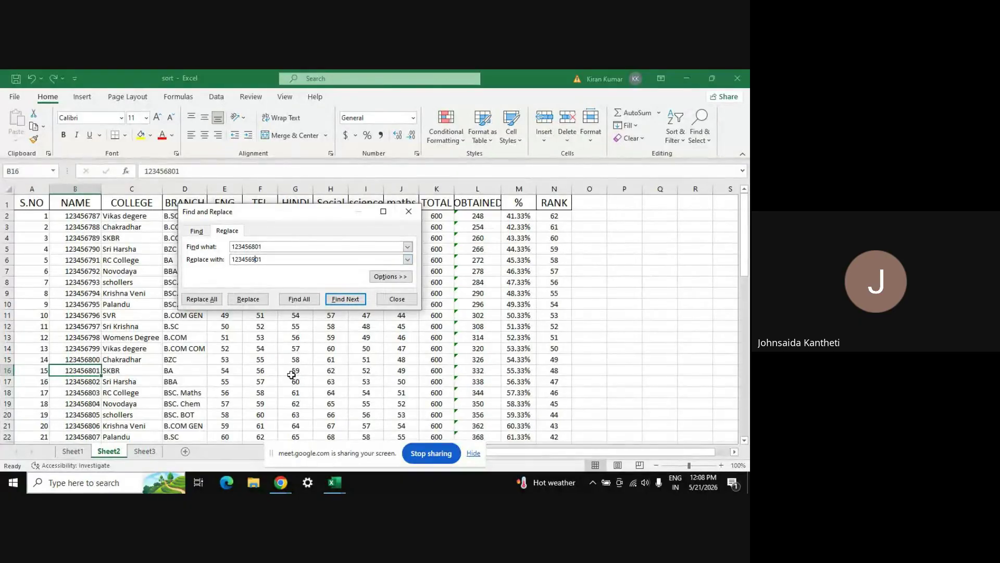
pyautogui.click(248, 298)
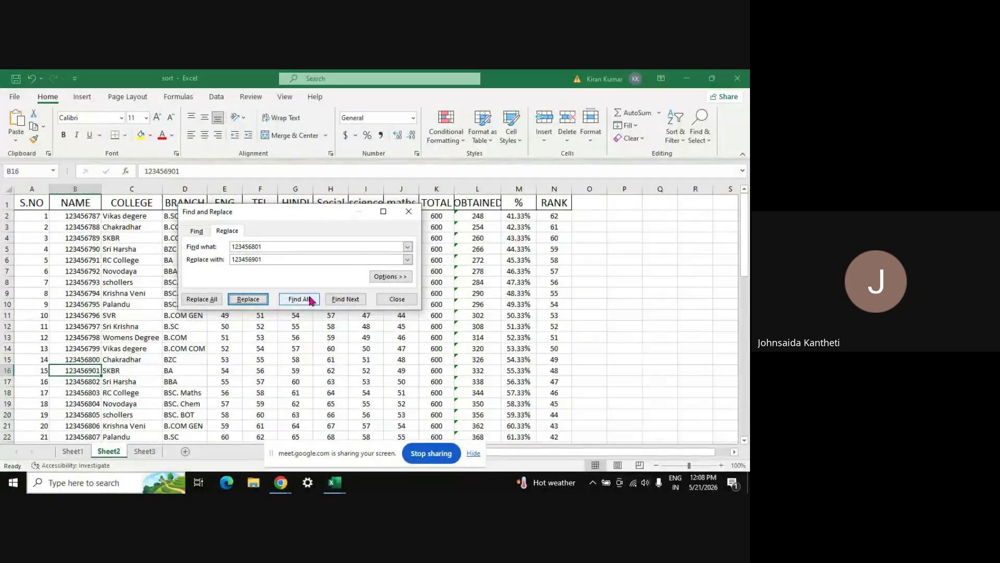
pyautogui.click(394, 299)
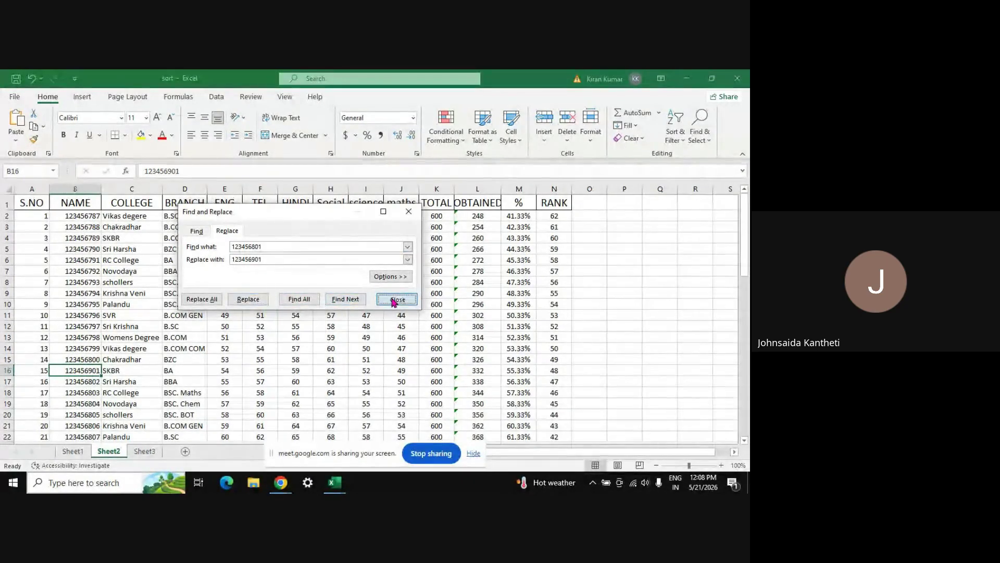
# - Use Go To with the reference M16 to jump to that cell in the % column
pyautogui.click(699, 134)
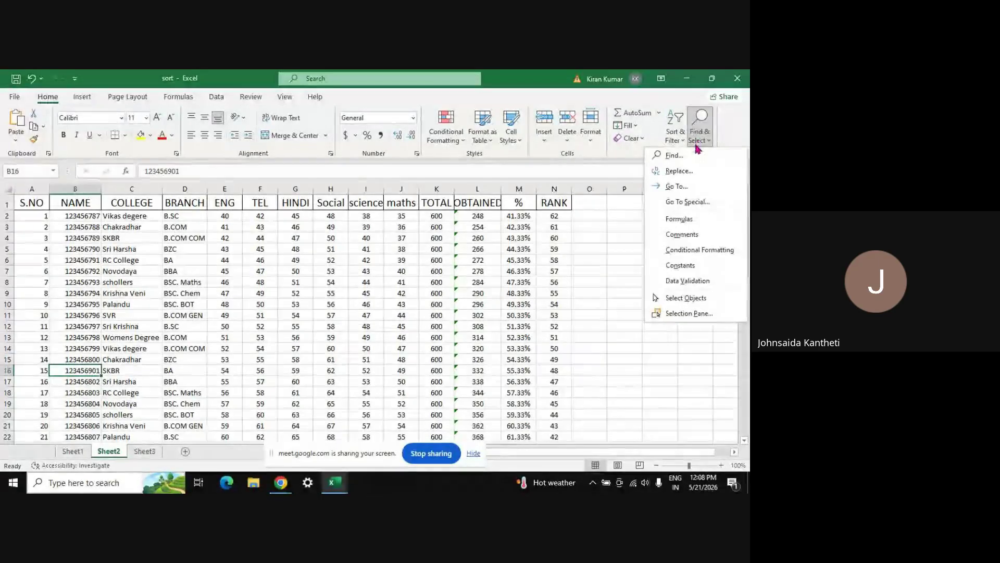
pyautogui.click(678, 187)
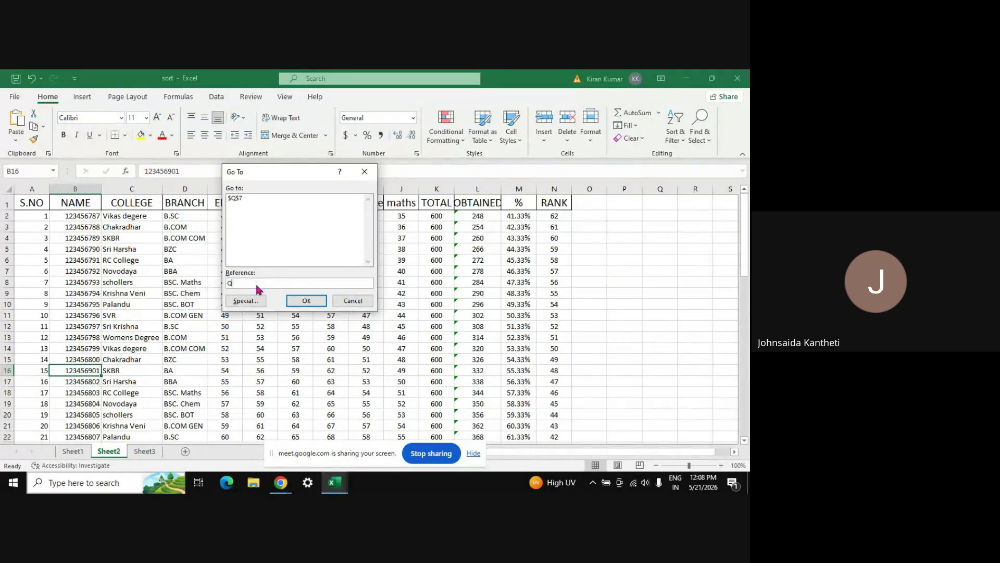
pyautogui.press('BackSpace')
pyautogui.write('M16')
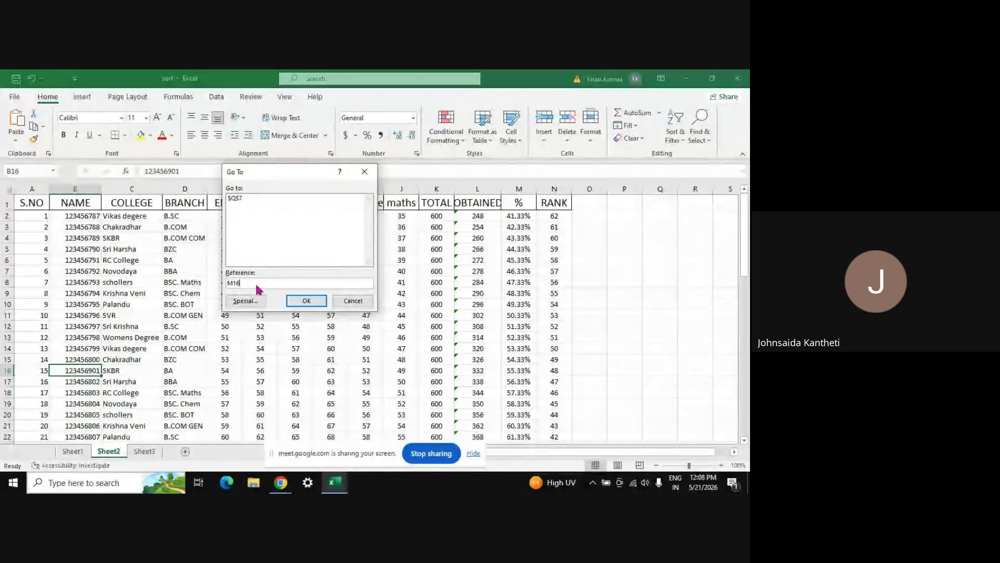
pyautogui.press('Return')
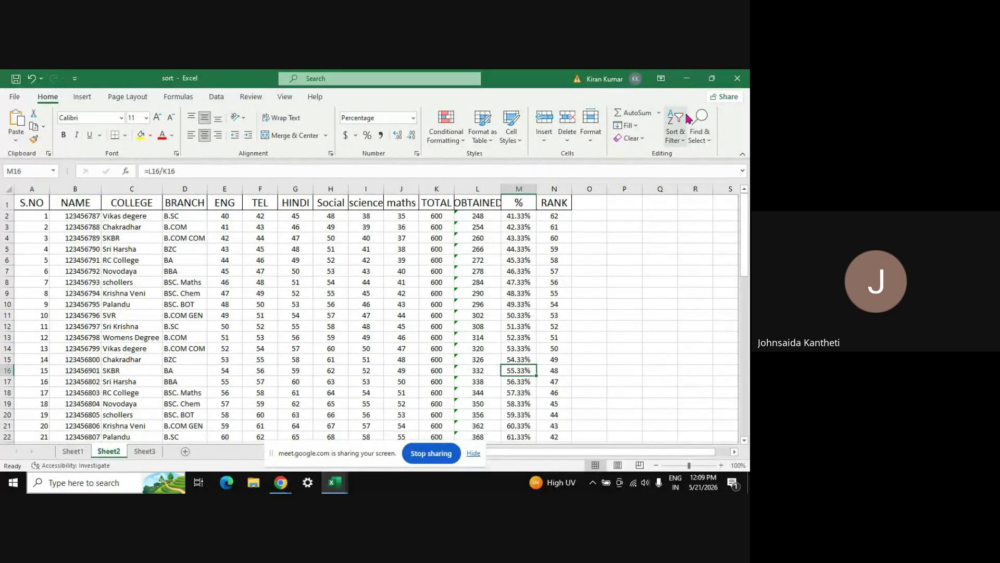
# - Use Go To Special with the Comments option to look for commented cells on the marks sheet
pyautogui.click(673, 145)
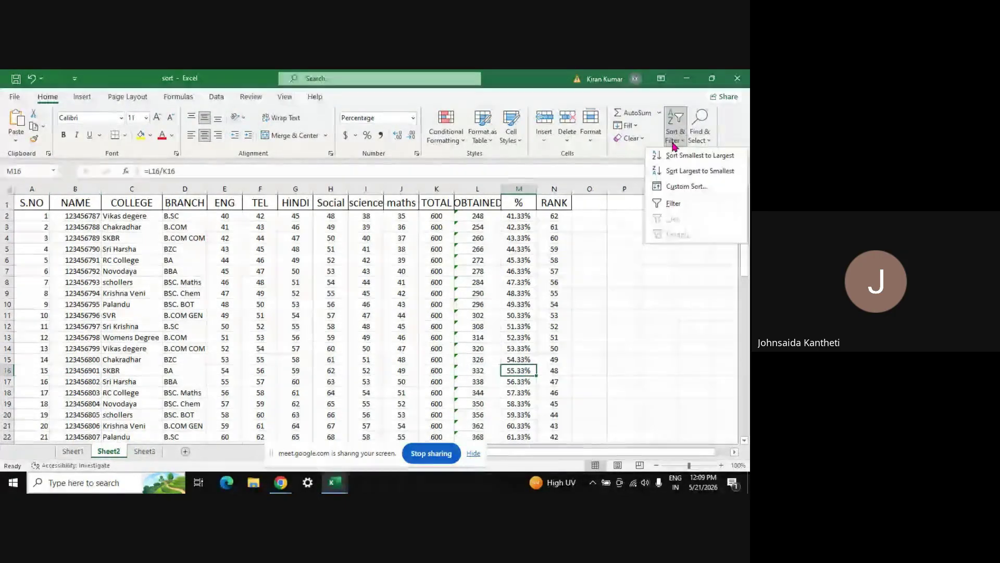
pyautogui.click(701, 142)
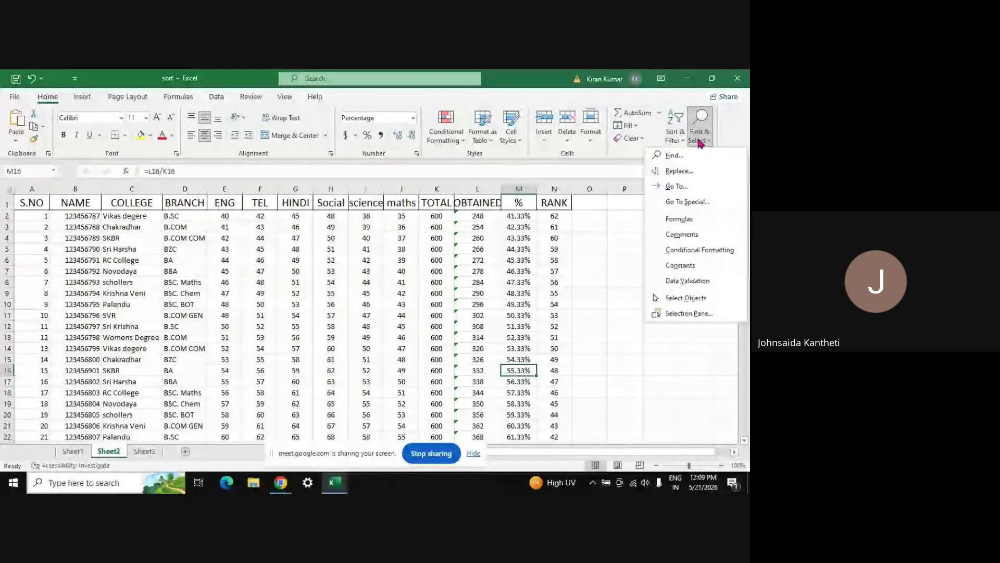
pyautogui.click(686, 202)
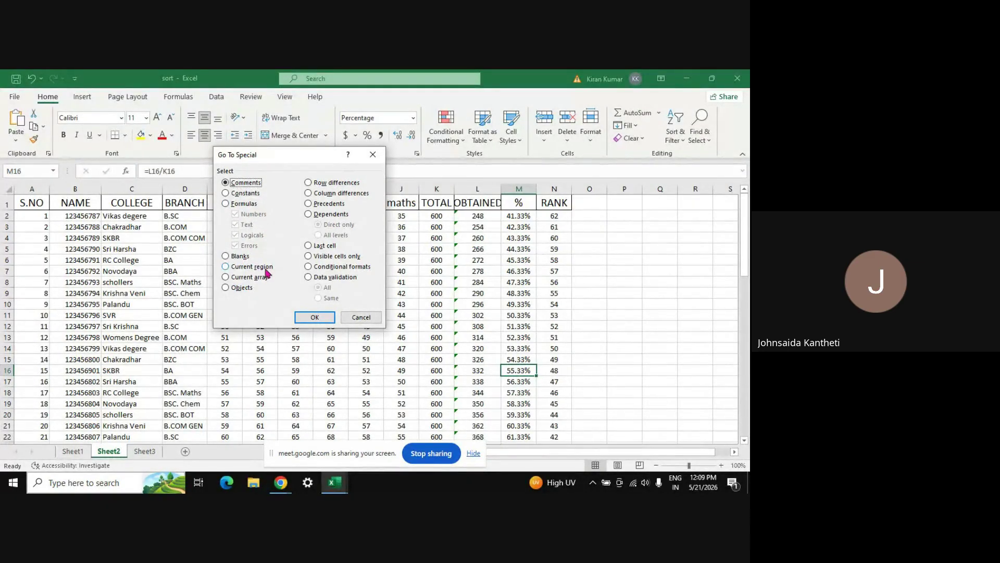
pyautogui.click(322, 318)
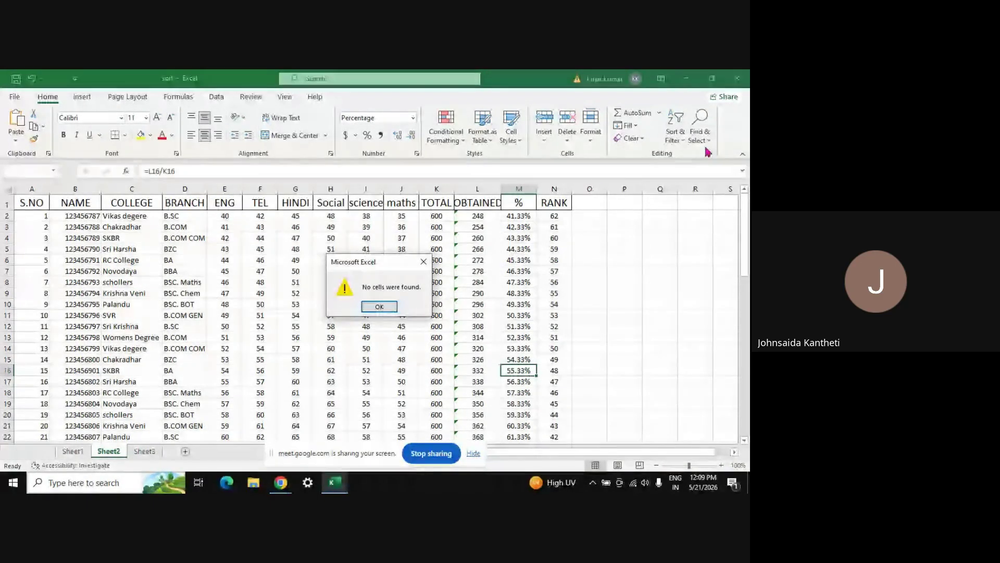
pyautogui.click(379, 306)
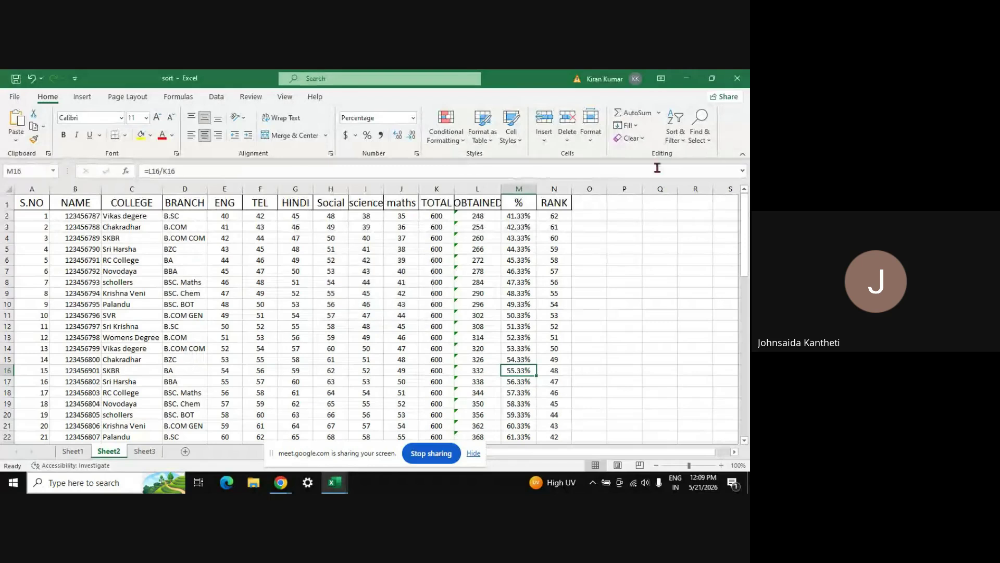
# - Move the screen-sharing notice off the worksheet area and onto the taskbar
pyautogui.click(699, 141)
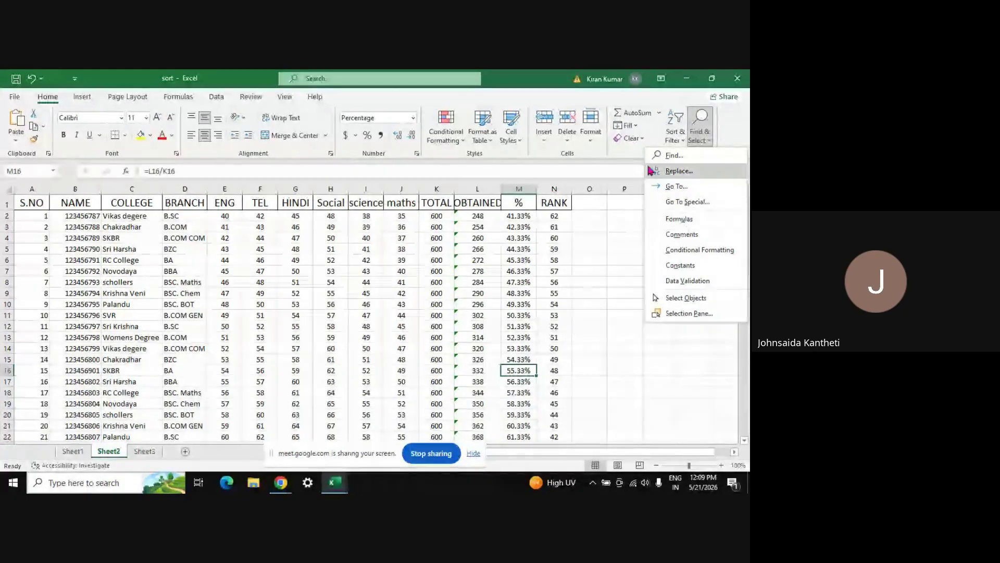
pyautogui.click(624, 156)
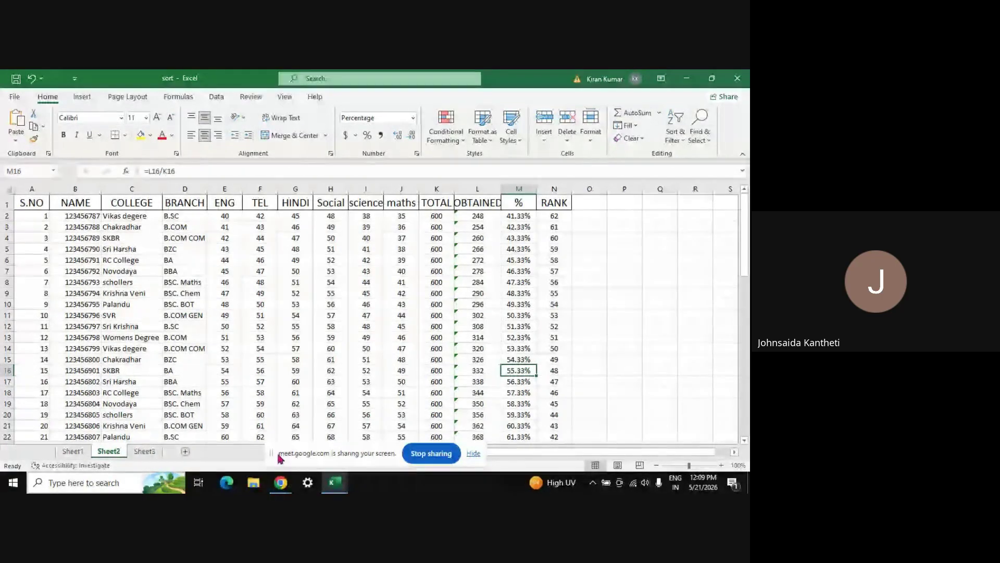
pyautogui.moveTo(275, 459); pyautogui.dragTo(365, 488)
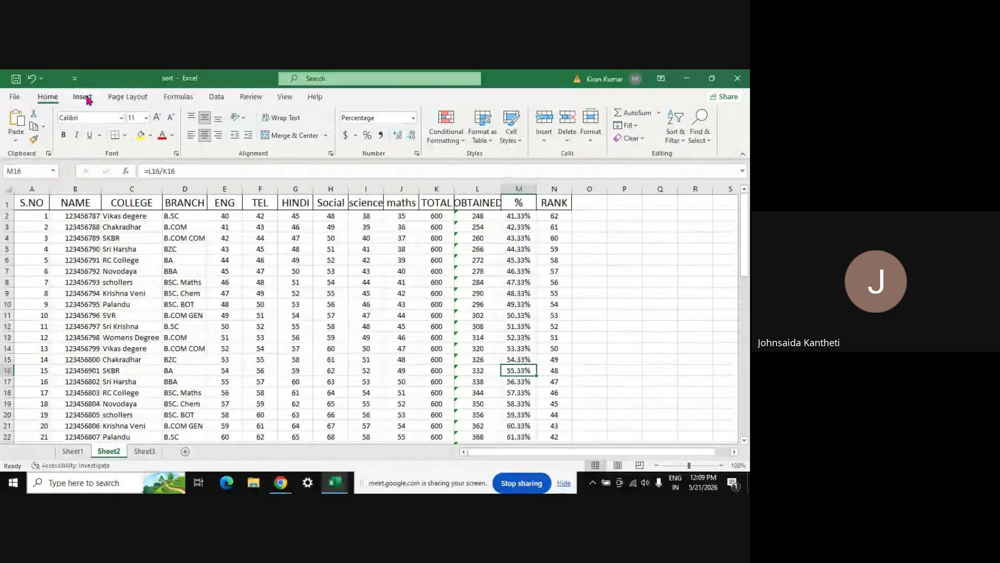
pyautogui.click(83, 97)
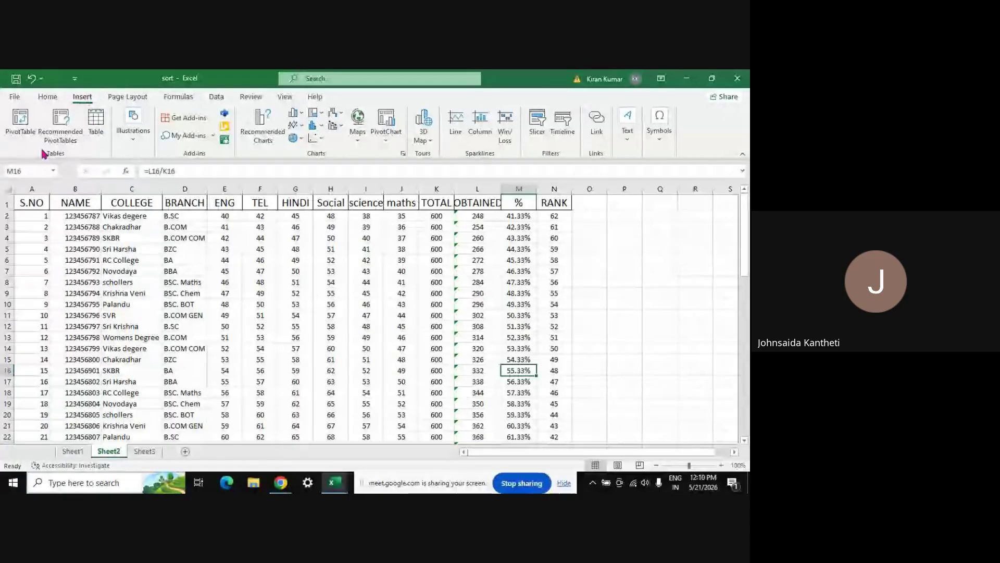
pyautogui.click(48, 99)
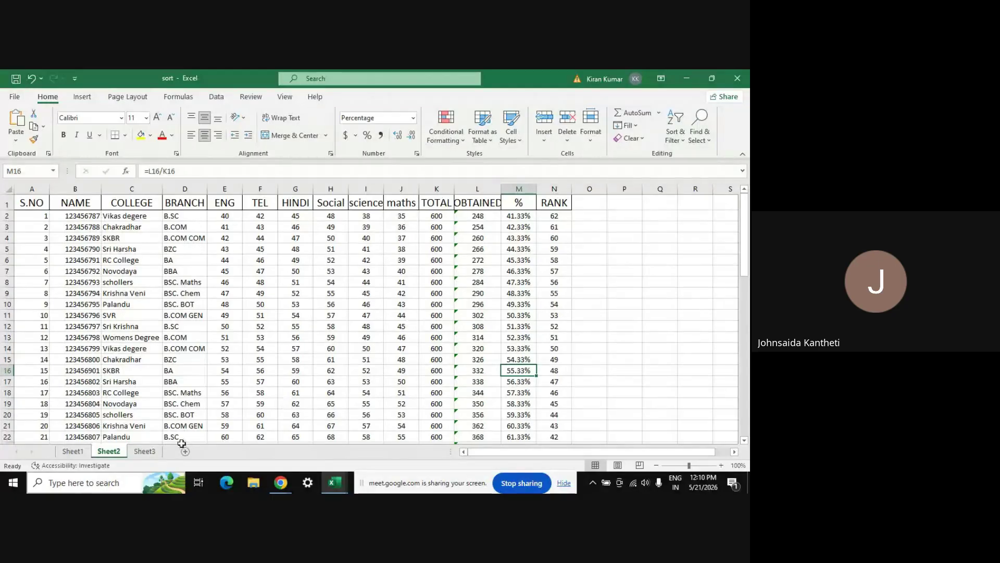
# - Clear the entire contents of Sheet3 and return to cell A1
pyautogui.click(144, 451)
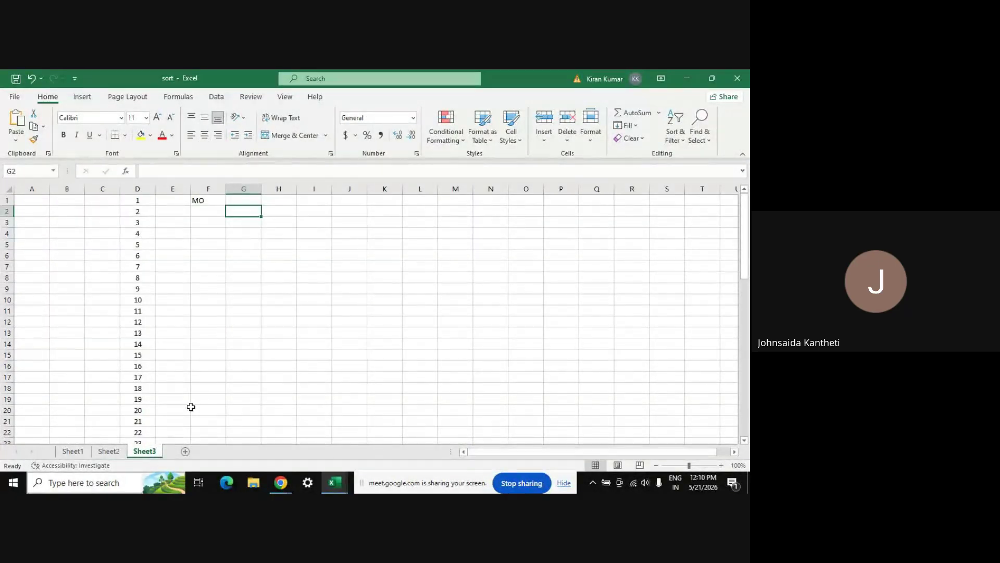
pyautogui.hotkey('ctrl', 'a')
pyautogui.press('Delete')
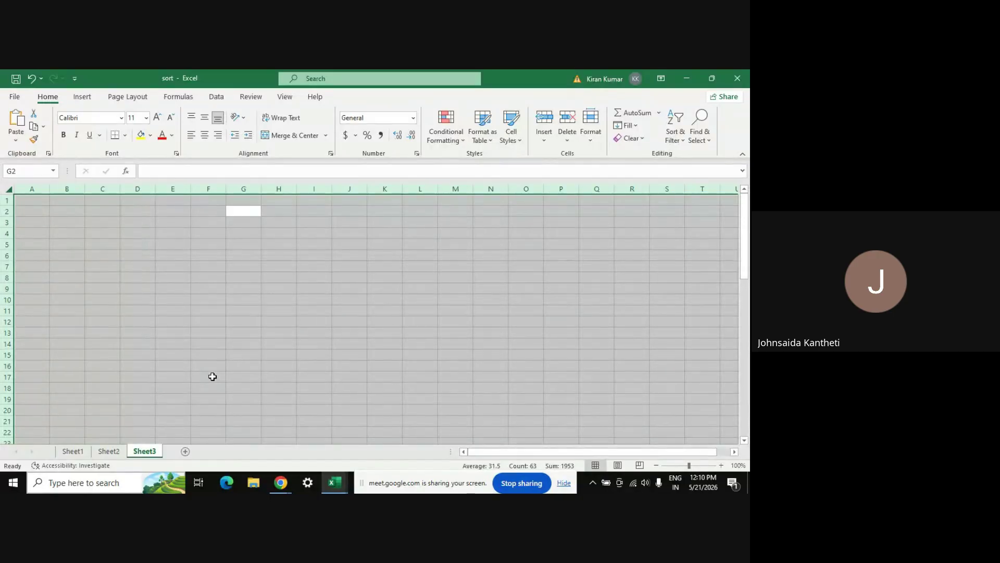
pyautogui.press('Return')
pyautogui.hotkey('ctrl', 'Home')
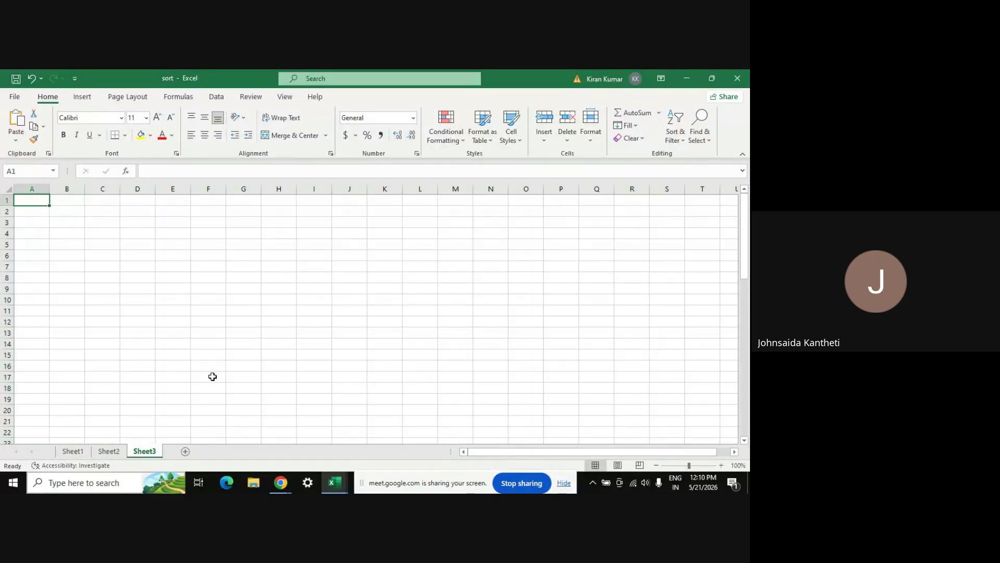
# - Switch to the Google Meet class, admit the waiting participant and check the chat messages
pyautogui.hotkey('alt', 'Tab')
pyautogui.hotkey('alt', 'Tab')
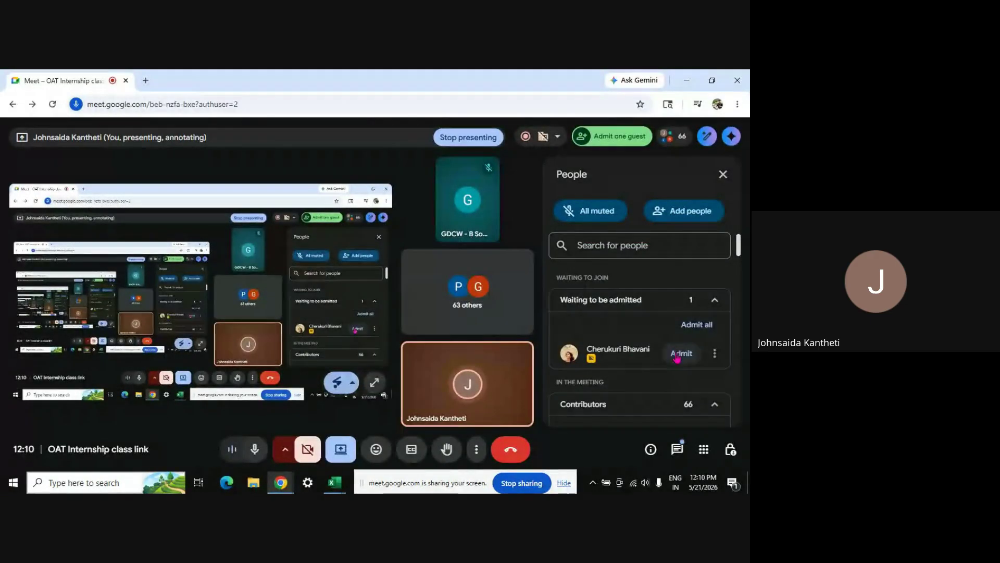
pyautogui.click(677, 353)
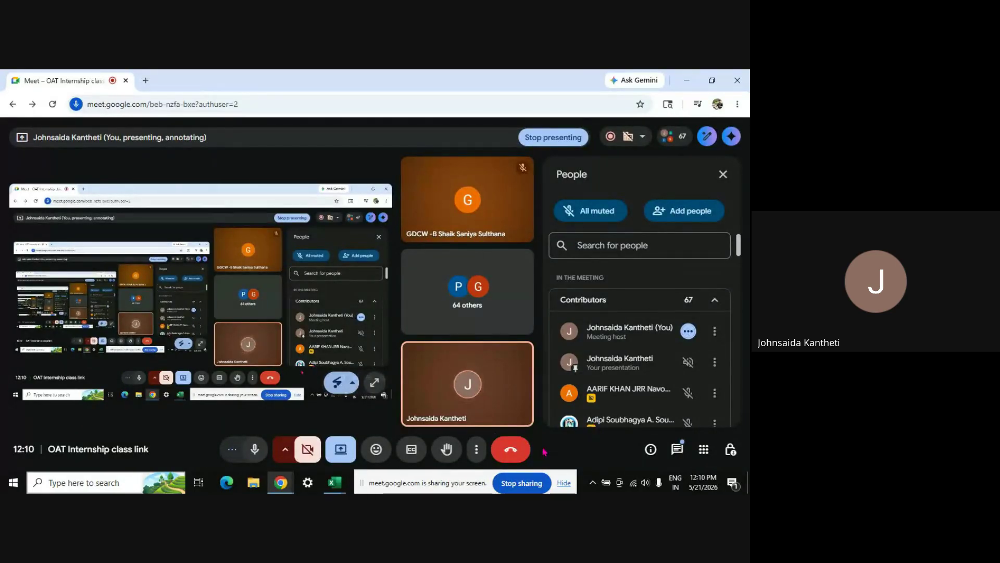
pyautogui.click(677, 452)
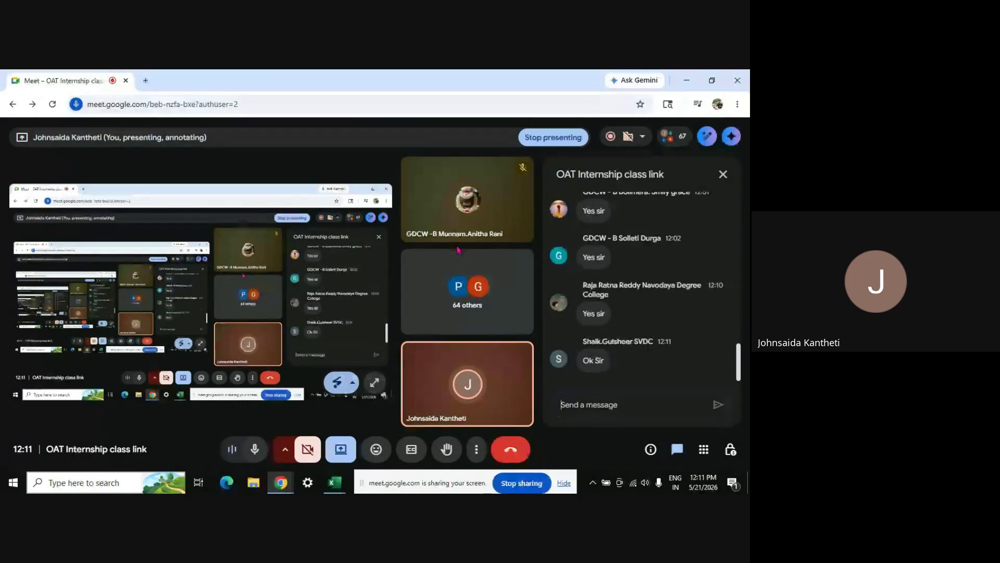
pyautogui.click(724, 175)
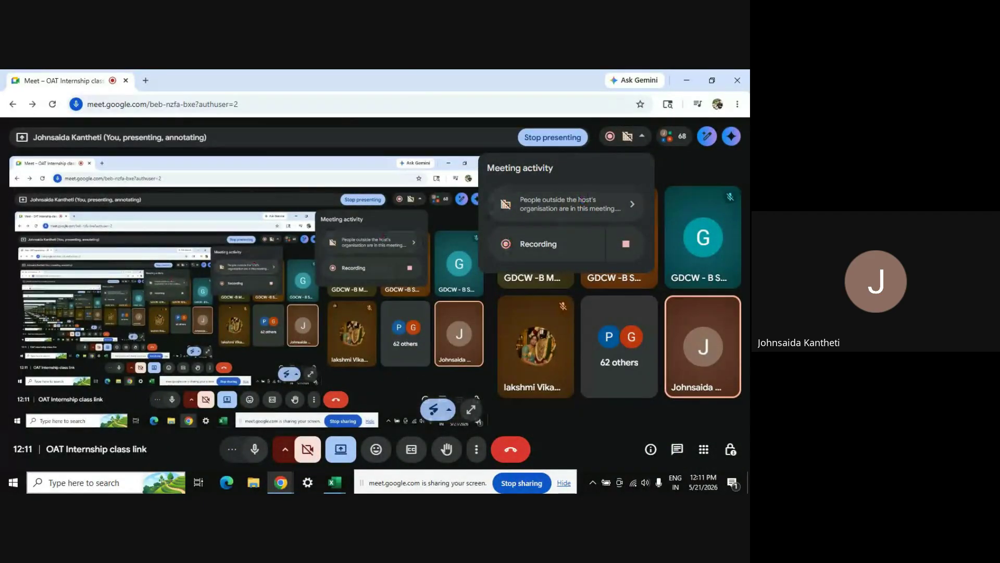
# - Search the meeting's participant list for students by parts of their names and clear the search
pyautogui.click(673, 136)
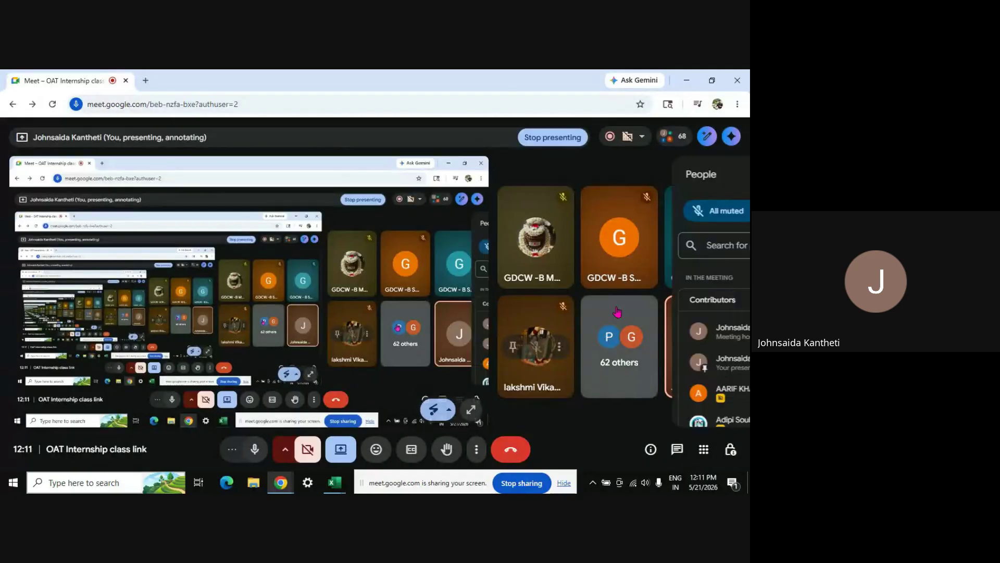
pyautogui.click(643, 245)
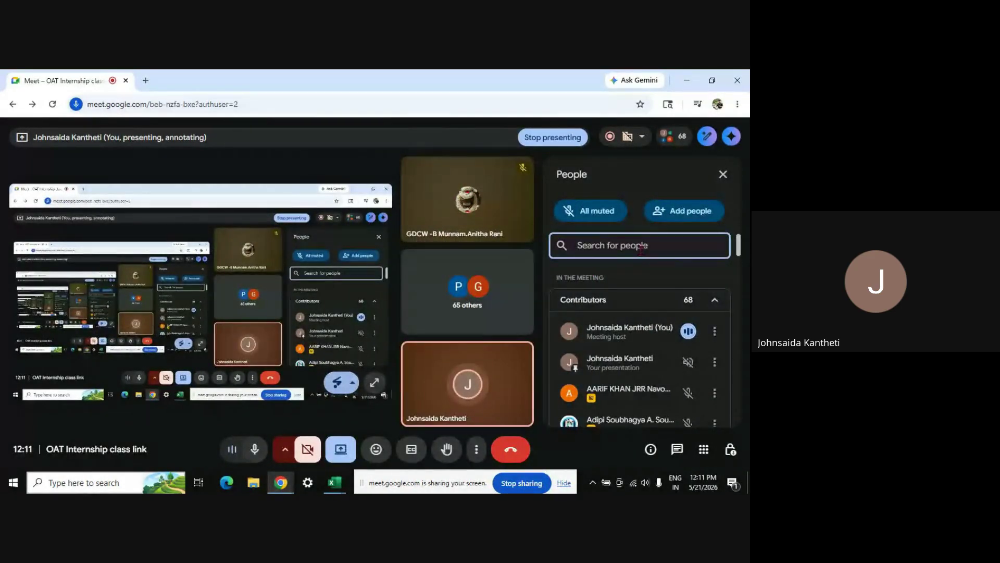
pyautogui.write('jh')
pyautogui.press('BackSpace')
pyautogui.press('BackSpace')
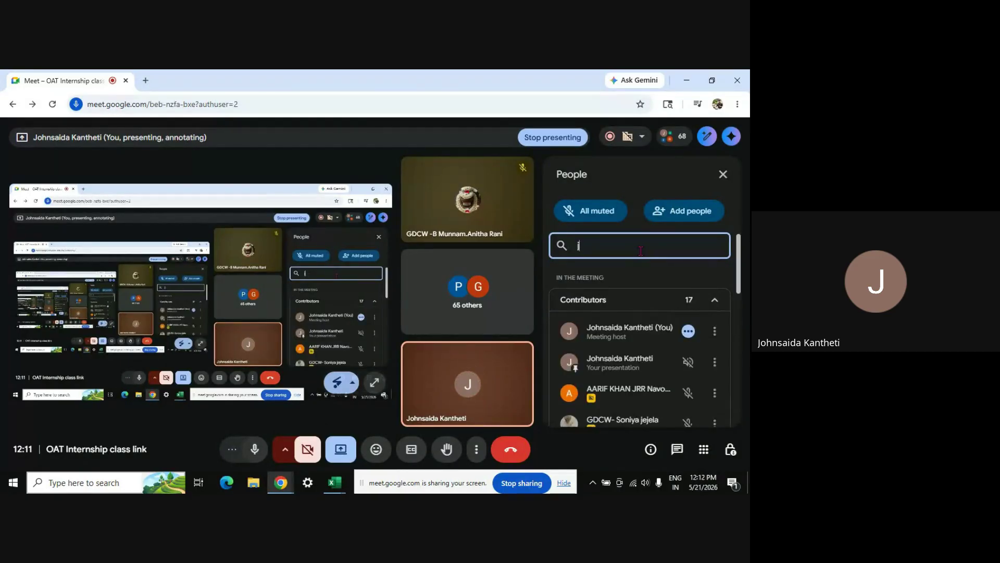
pyautogui.write('khu')
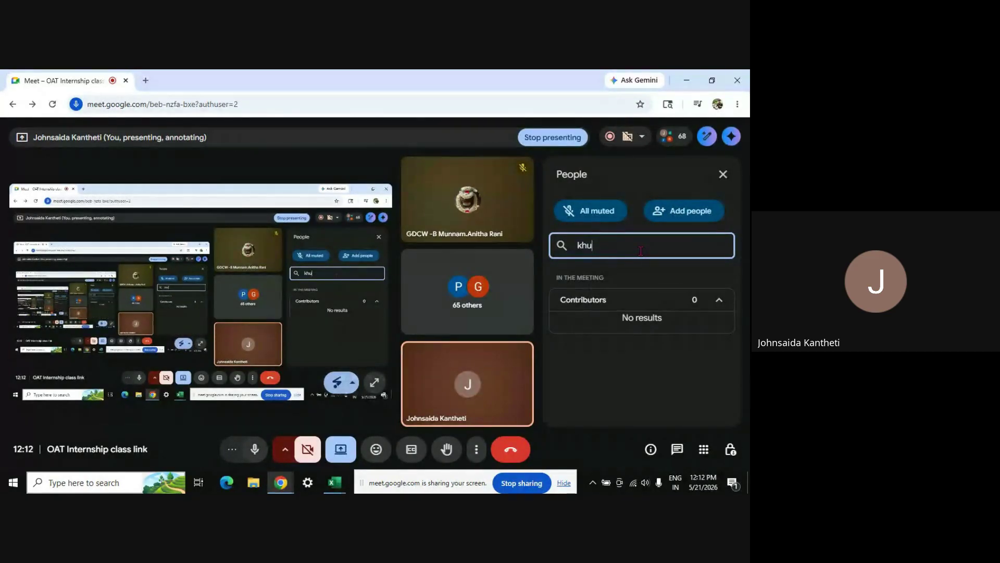
pyautogui.press('BackSpace')
pyautogui.press('BackSpace')
pyautogui.press('BackSpace')
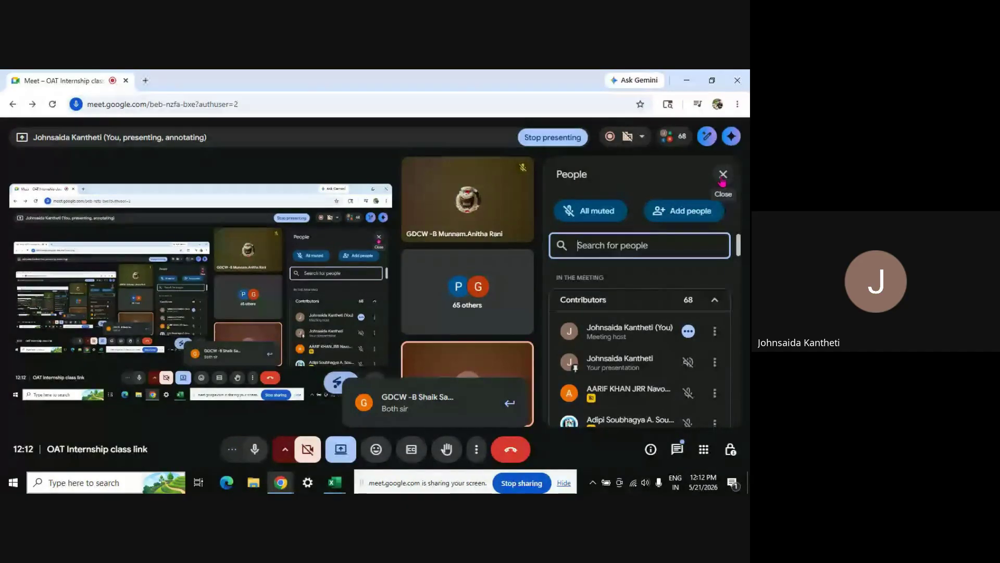
# - Check the students' replies in the class chat and admit the guest waiting to join
pyautogui.click(679, 450)
pyautogui.click(679, 450)
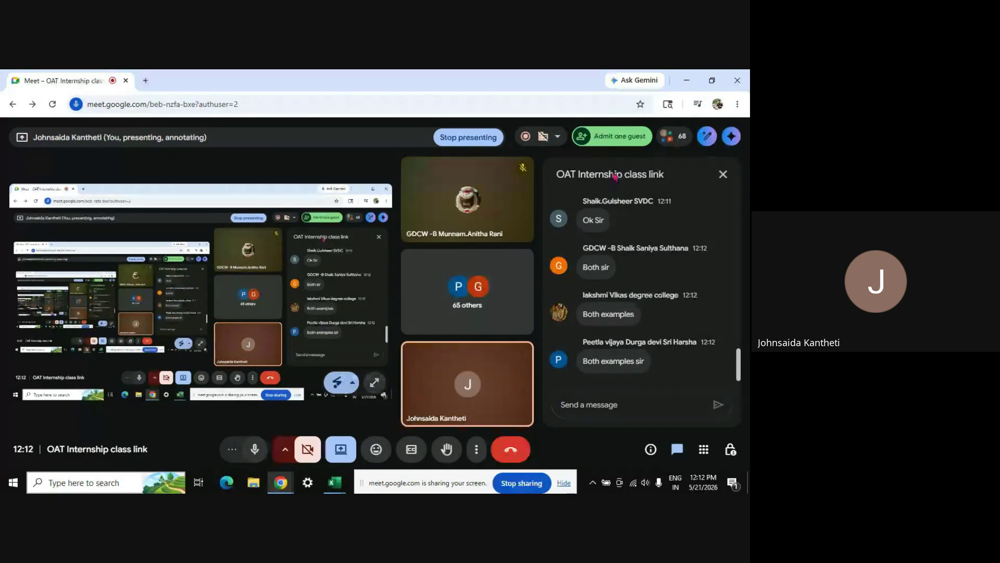
pyautogui.click(609, 137)
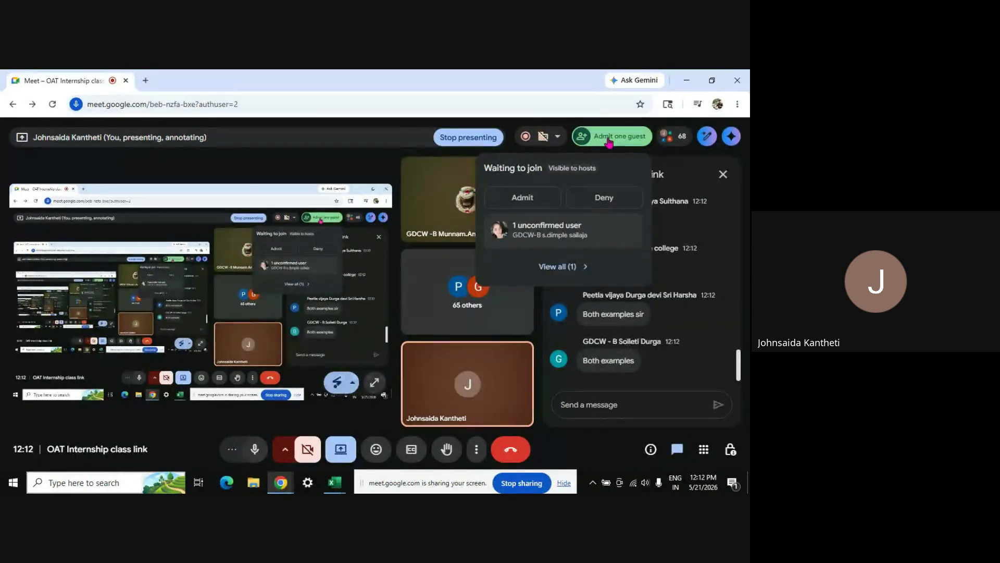
pyautogui.click(561, 267)
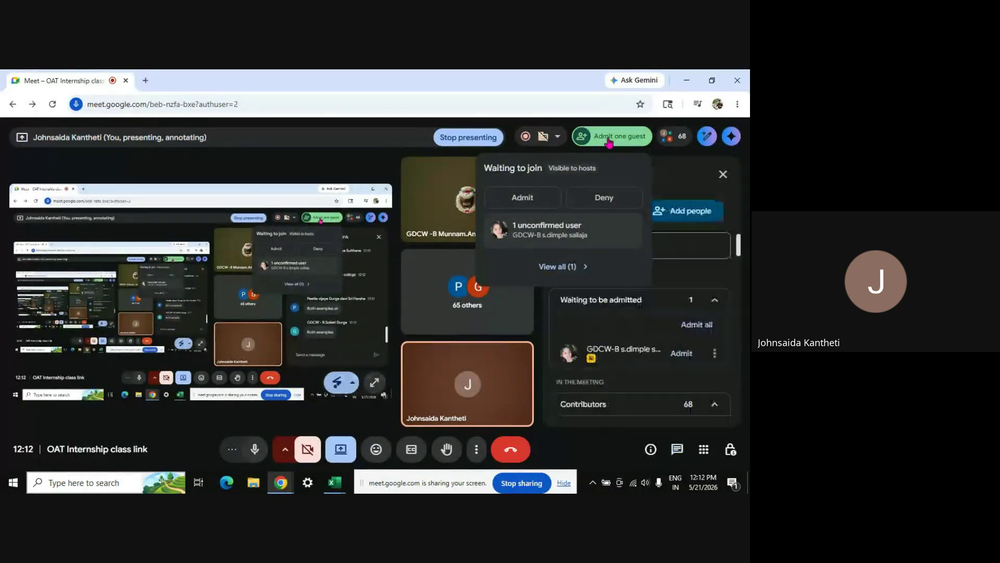
pyautogui.click(678, 354)
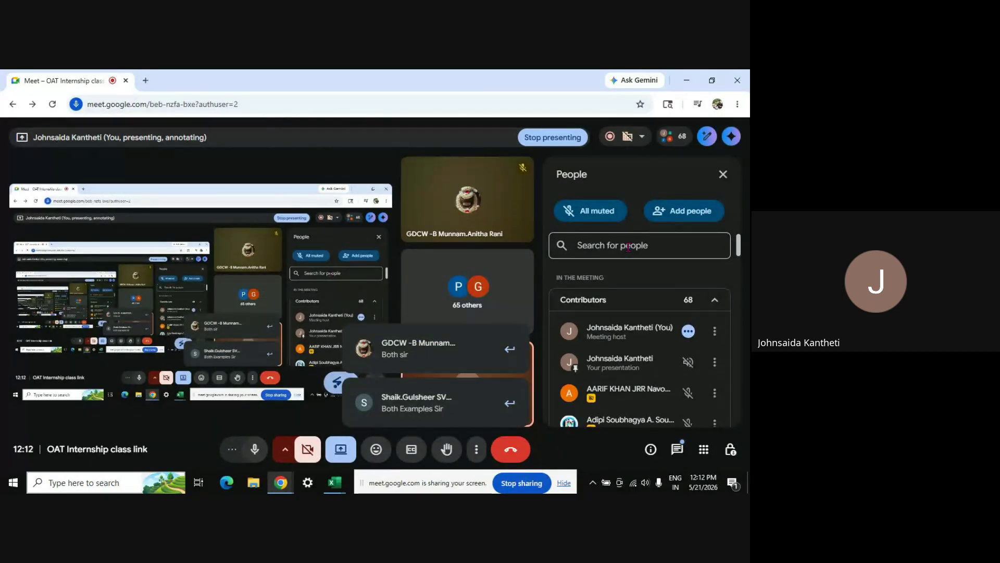
# - Look up another student by partial name among the meeting participants and empty the search field
pyautogui.click(628, 246)
pyautogui.write('sar')
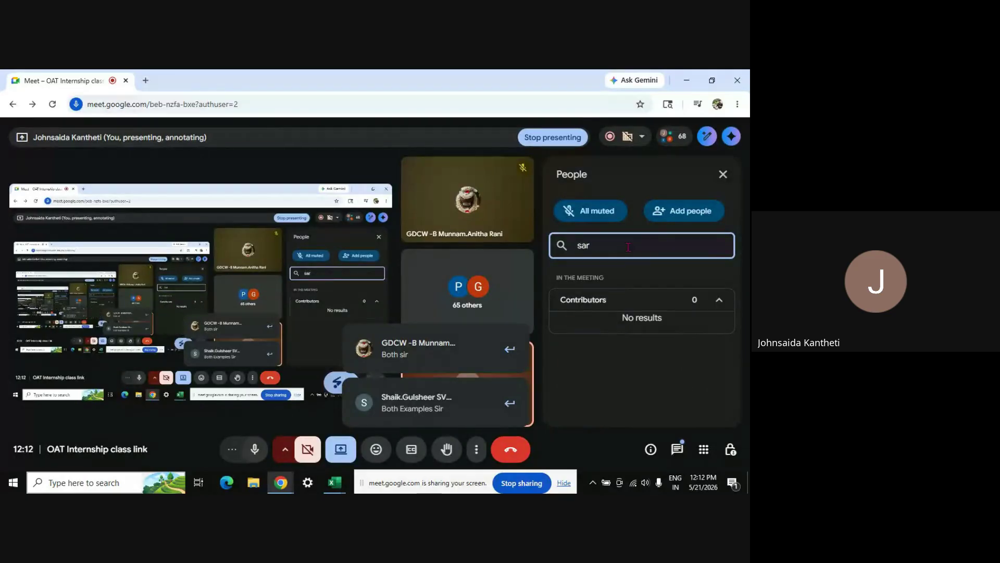
pyautogui.press('BackSpace')
pyautogui.press('BackSpace')
pyautogui.press('BackSpace')
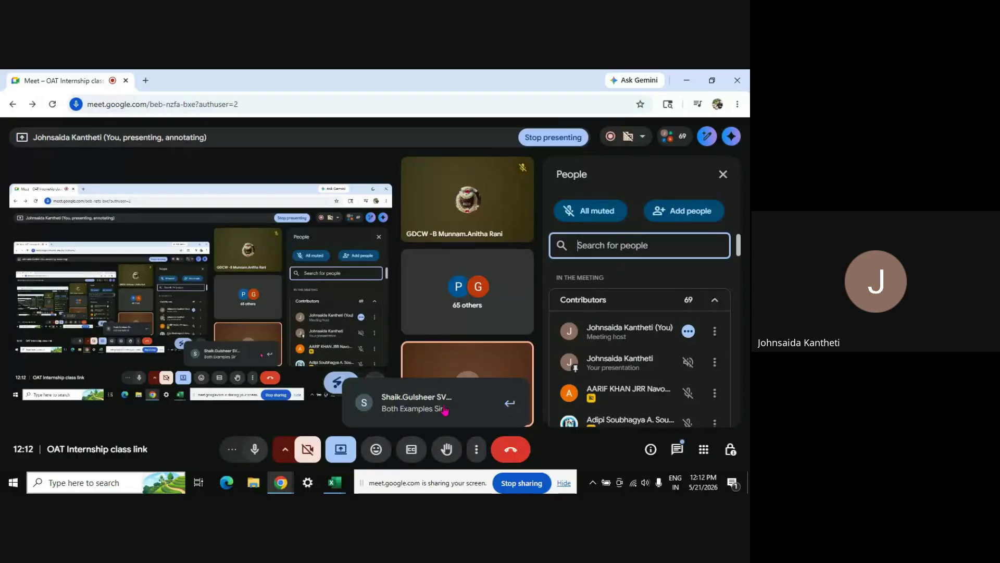
# - Switch back to Excel and close the Book1 workbook without saving its changes
pyautogui.moveTo(336, 490)
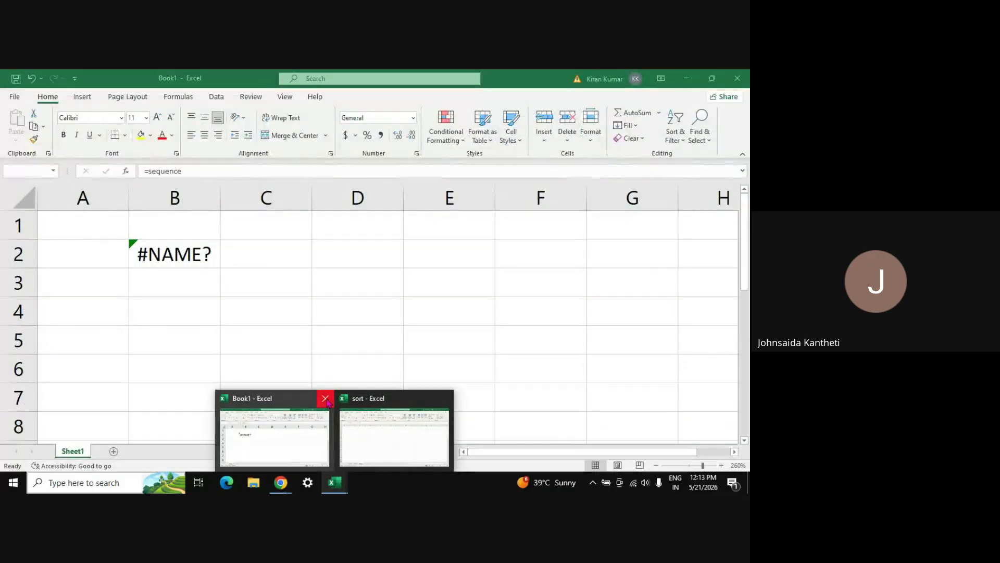
pyautogui.click(325, 398)
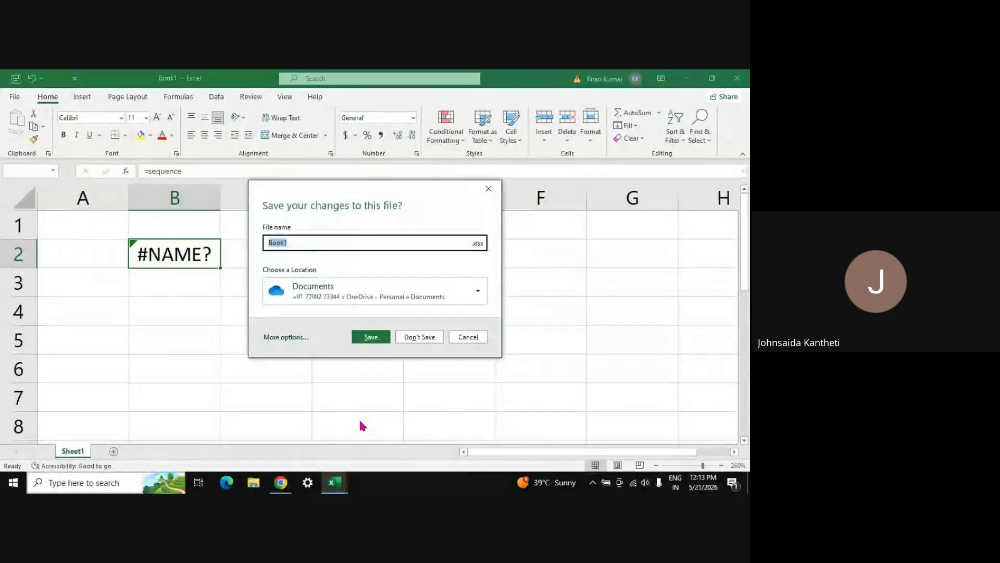
pyautogui.click(426, 339)
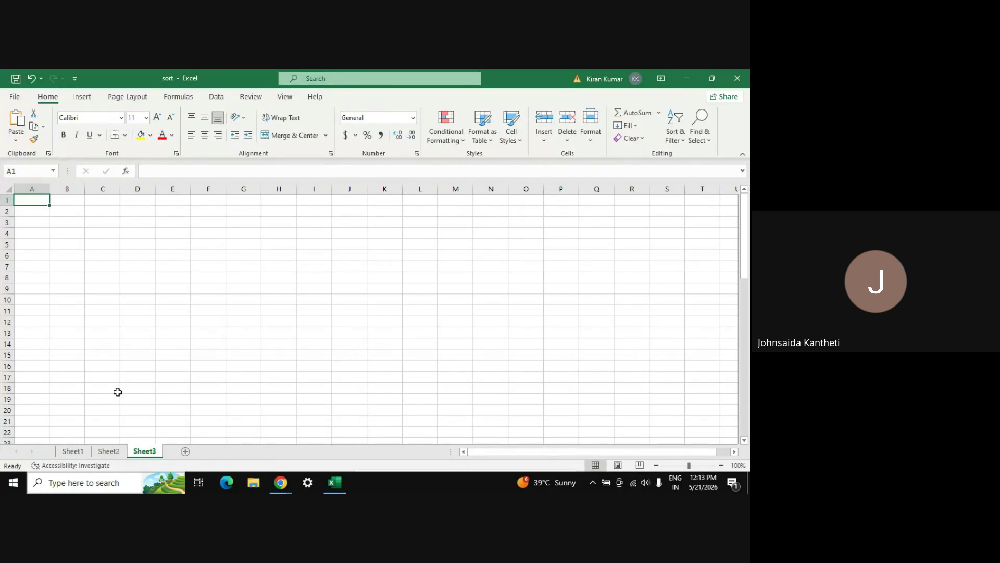
# - Rename Sheet3 of the sort workbook as SALES
pyautogui.rightClick(145, 453)
pyautogui.click(307, 361)
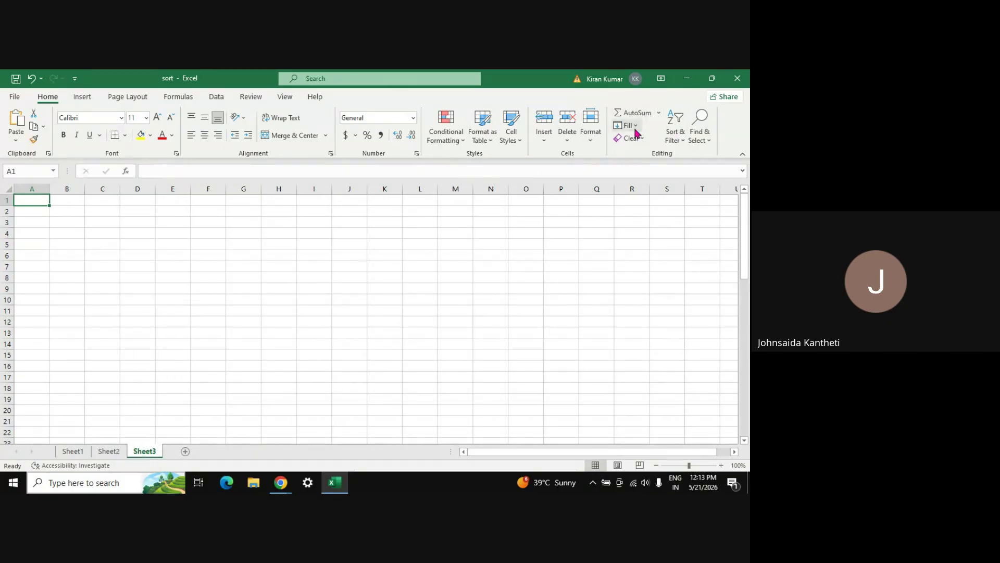
pyautogui.click(591, 136)
pyautogui.click(626, 301)
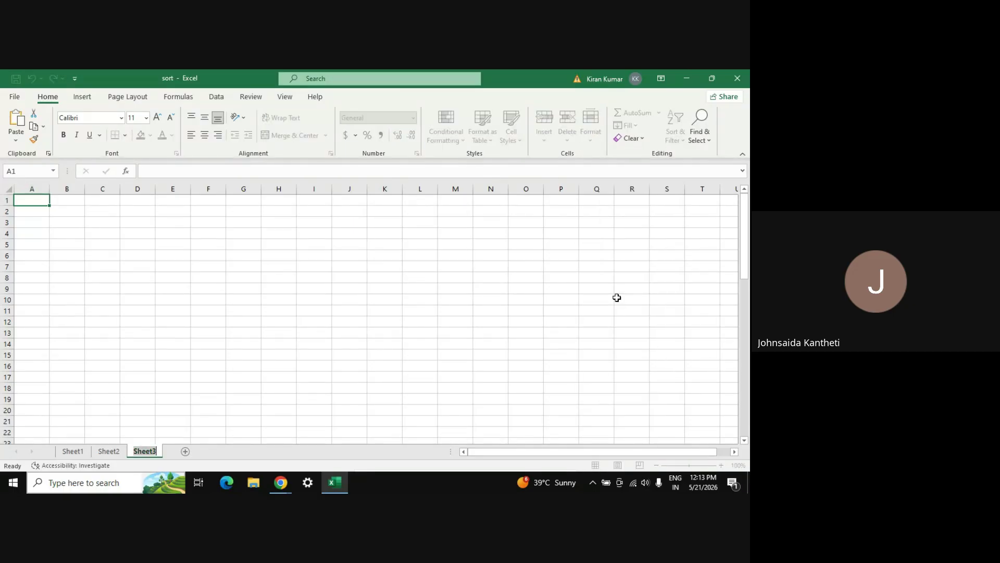
pyautogui.write('SALES')
pyautogui.press('Return')
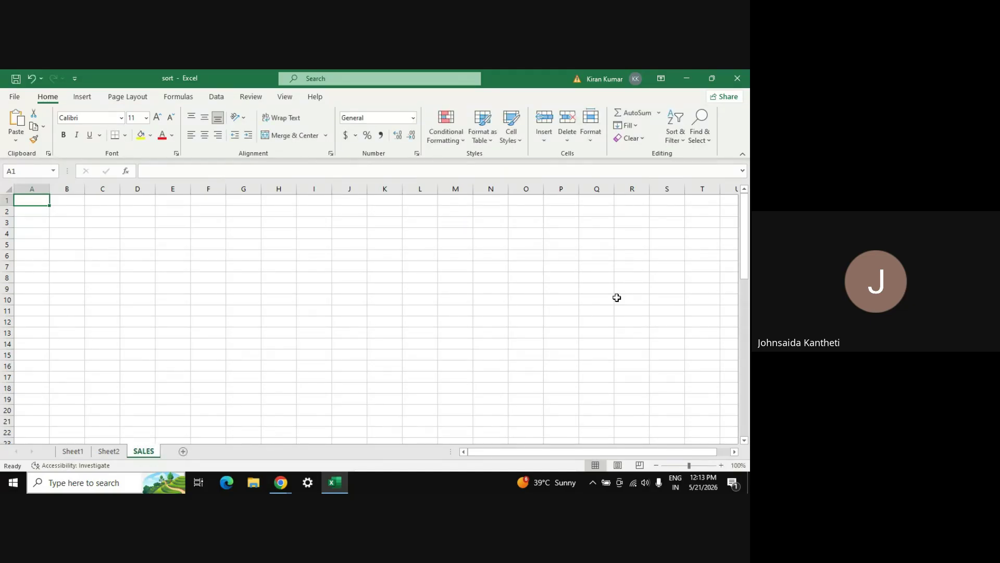
# - Rename Sheet2, which holds the student marks, as SORT
pyautogui.click(109, 452)
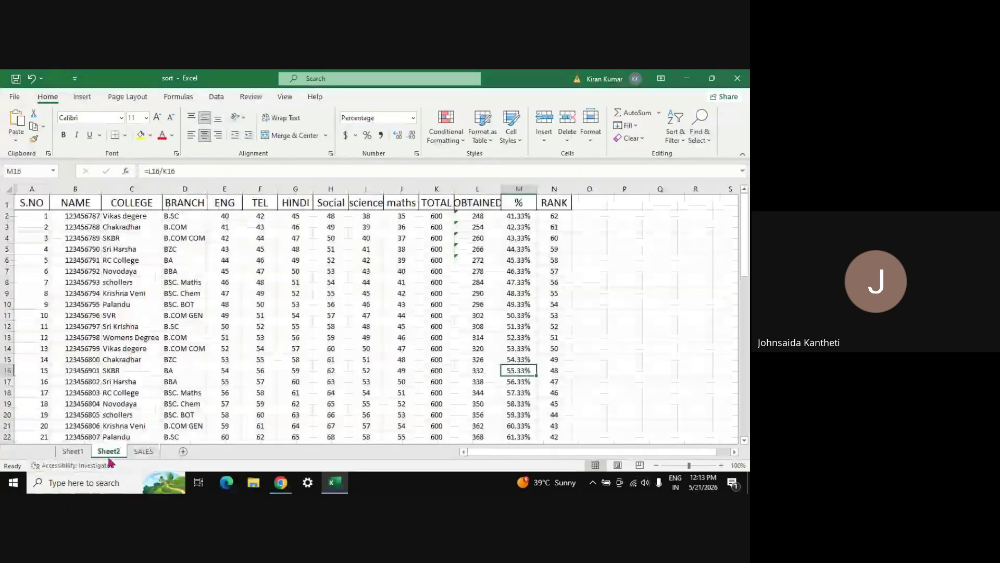
pyautogui.rightClick(109, 461)
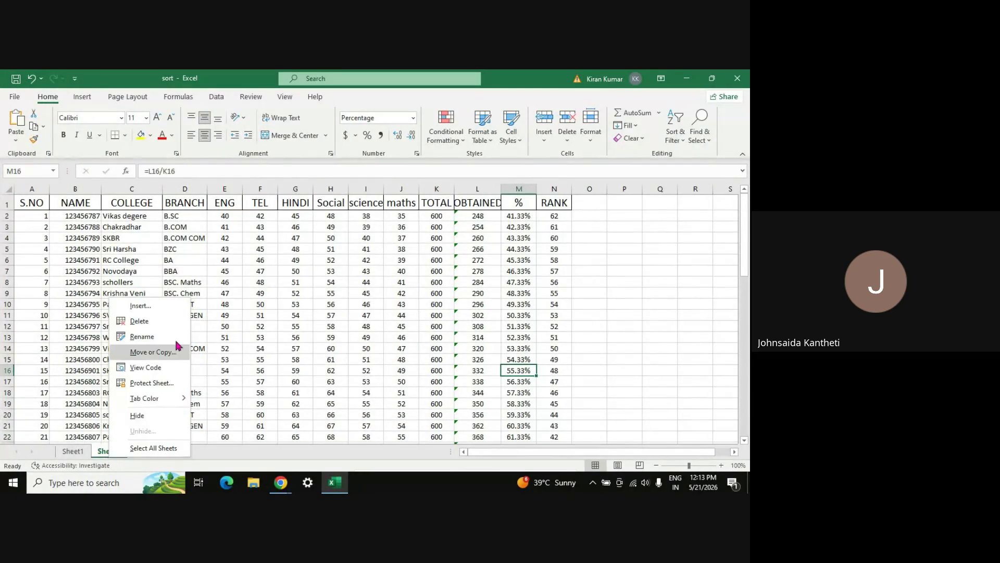
pyautogui.click(151, 336)
pyautogui.write('SORT')
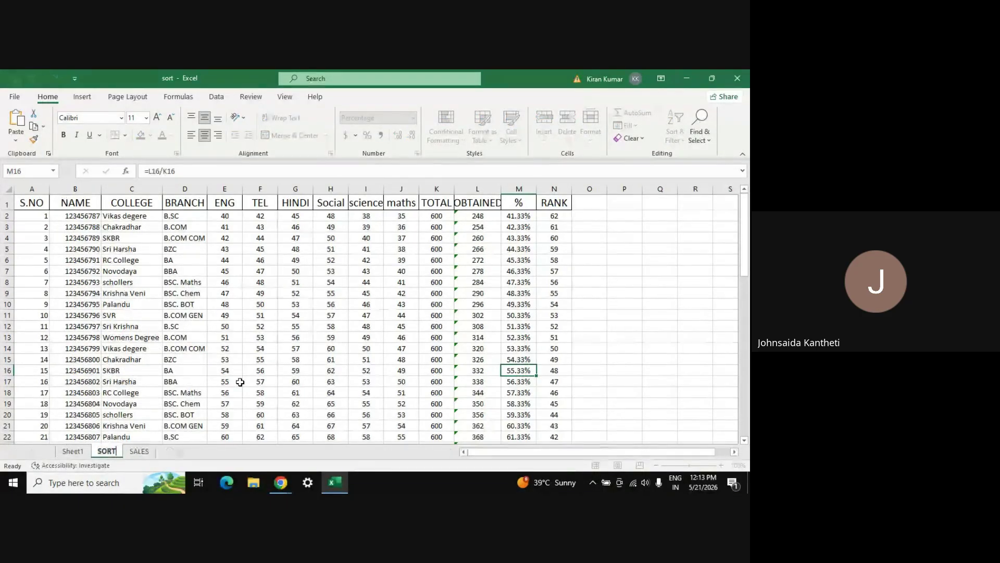
pyautogui.press('Return')
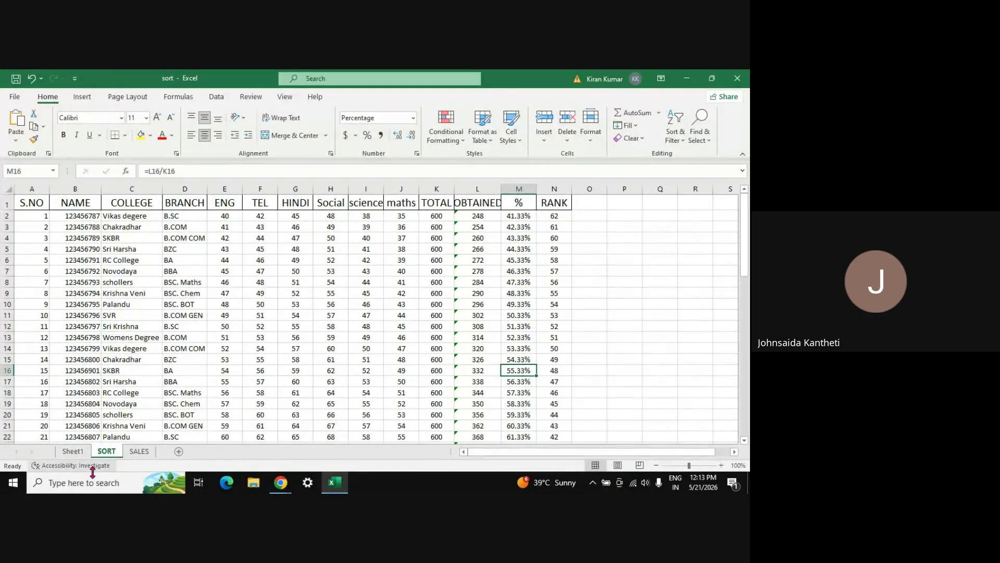
# - Add a new worksheet after SALES and name it SALARIES
pyautogui.click(138, 453)
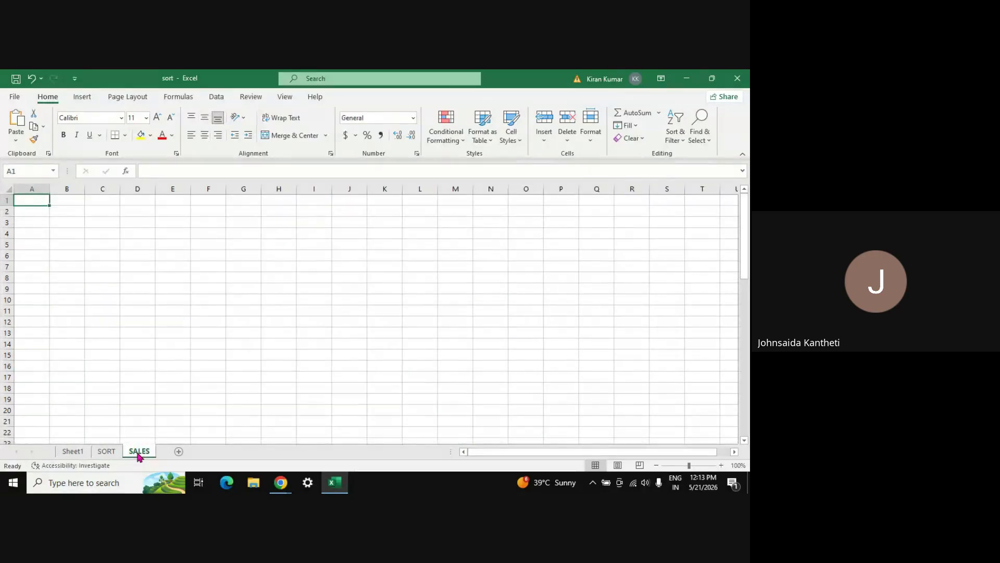
pyautogui.click(178, 452)
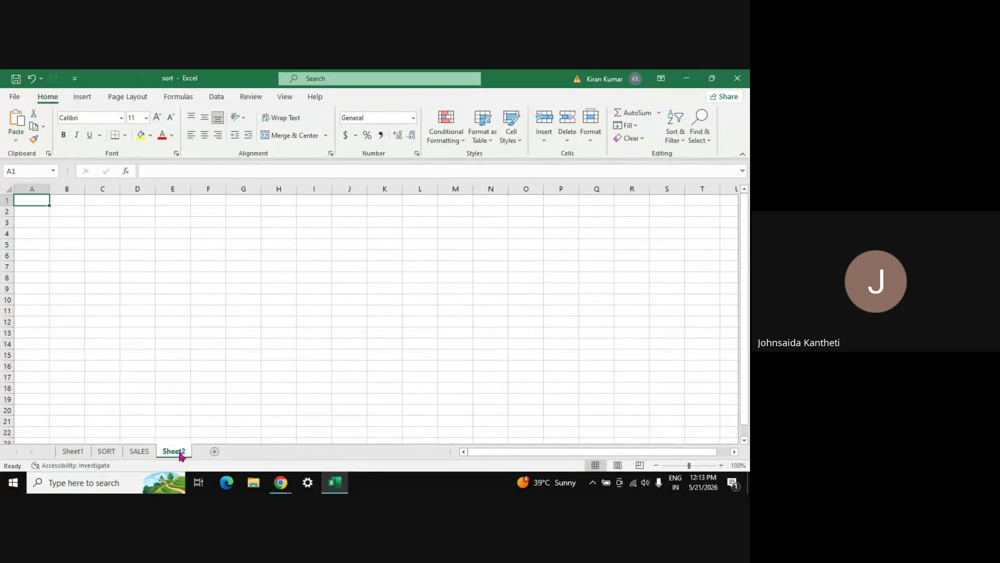
pyautogui.rightClick(180, 457)
pyautogui.click(213, 332)
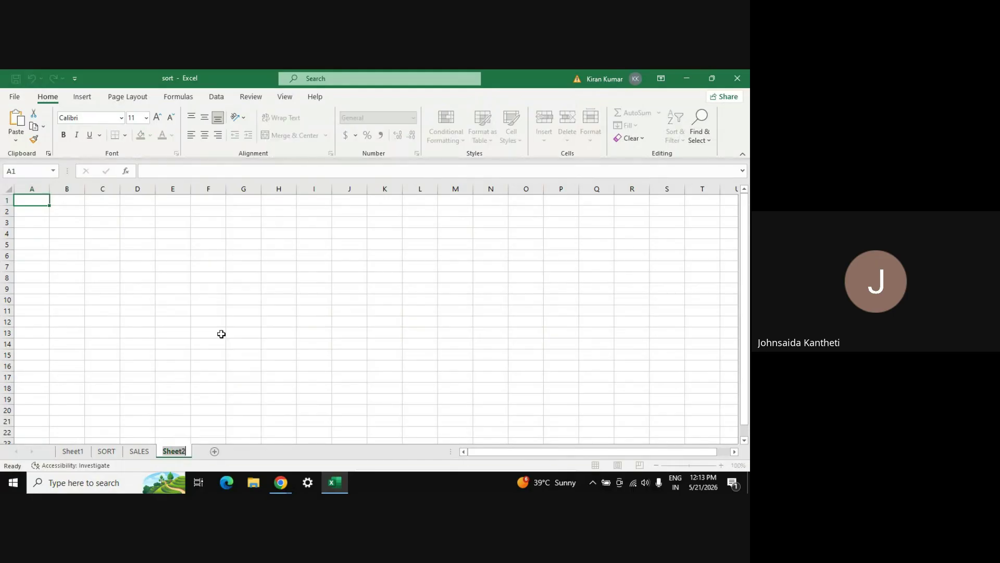
pyautogui.write('SALARIES')
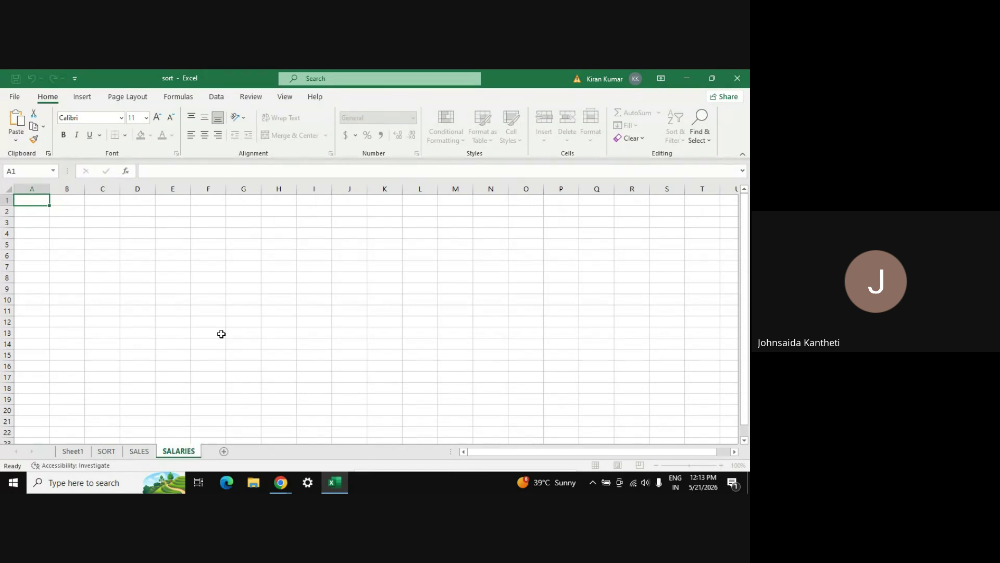
pyautogui.press('Return')
# - Enter the headings S.NO in cell A1 and MONTH in cell B1 of the SALES sheet
pyautogui.click(150, 452)
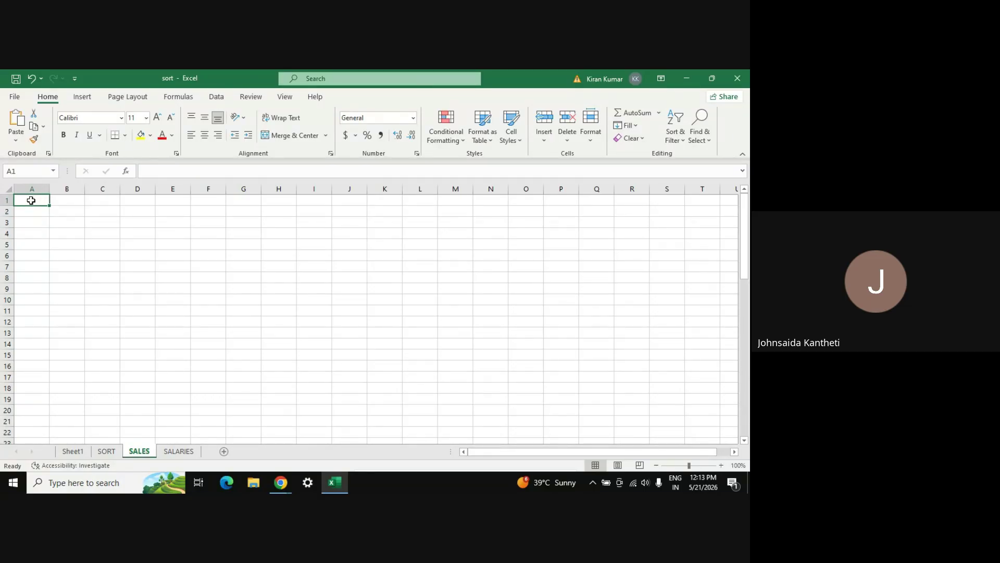
pyautogui.write('S.No')
pyautogui.press('Return')
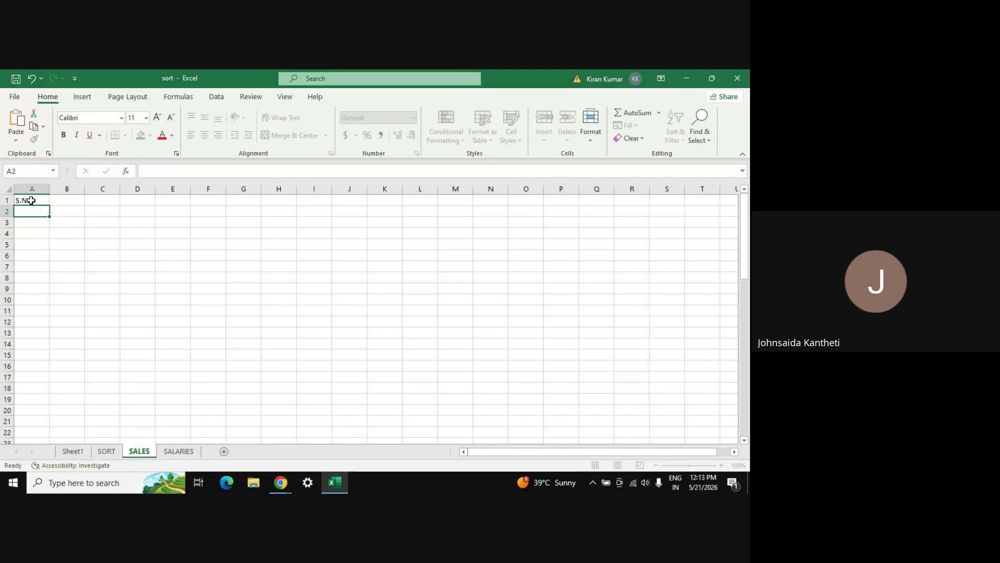
pyautogui.press('Right')
pyautogui.press('Up')
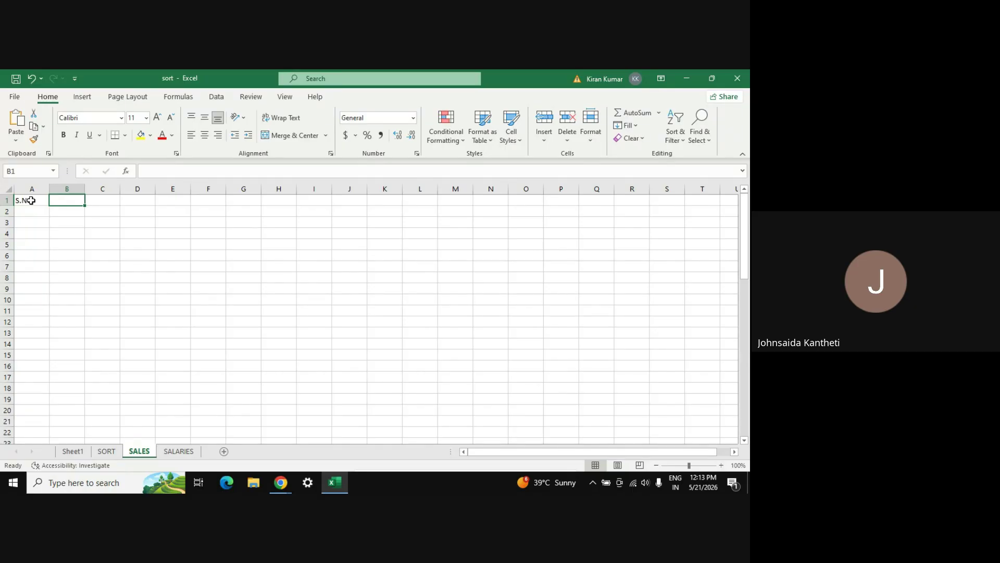
pyautogui.write('MON')
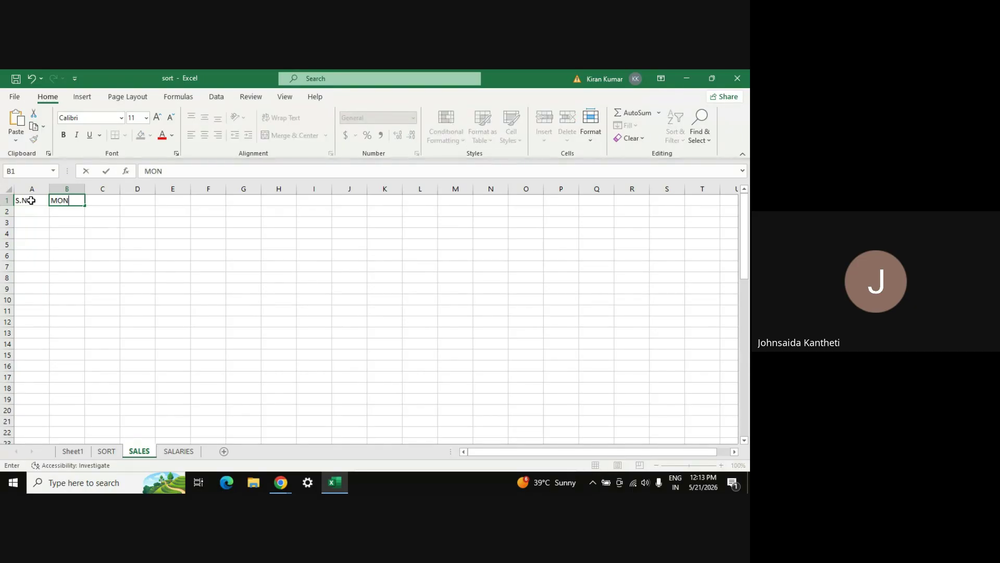
pyautogui.write('TH')
pyautogui.press('Return')
pyautogui.press('Up')
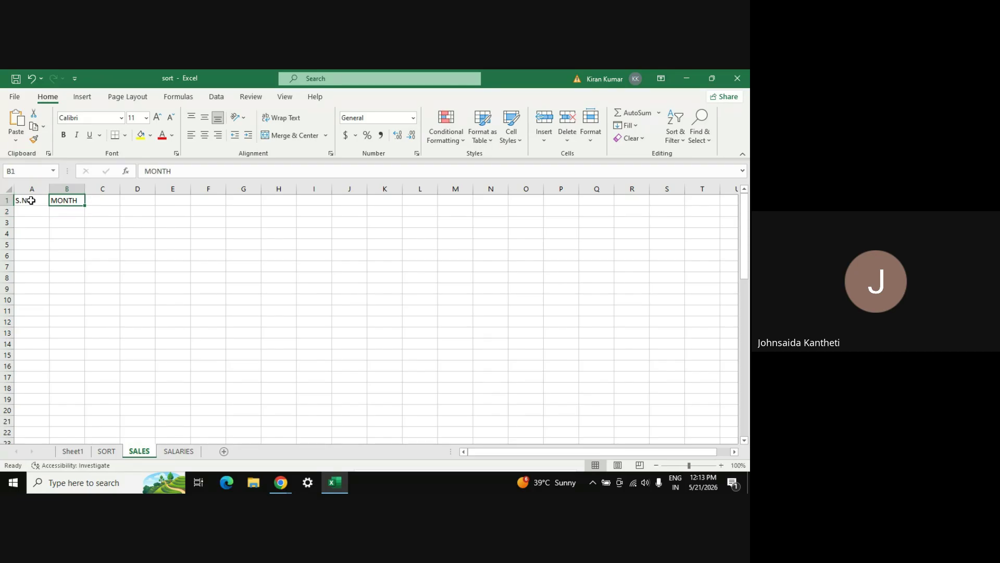
# - Enter the heading invest in cell C1, beside MONTH
pyautogui.press('Right')
pyautogui.press('Right')
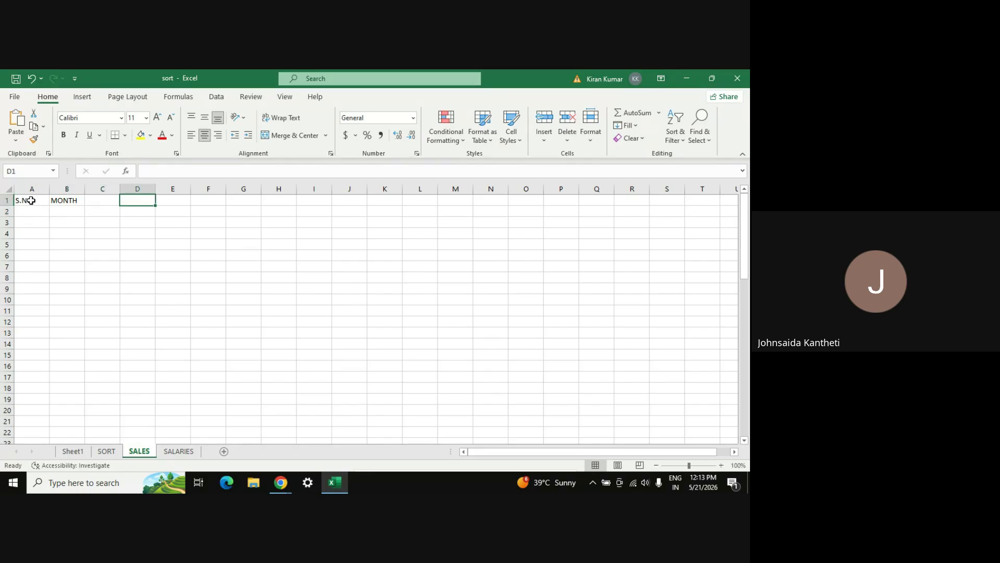
pyautogui.press('Left')
pyautogui.press('Left')
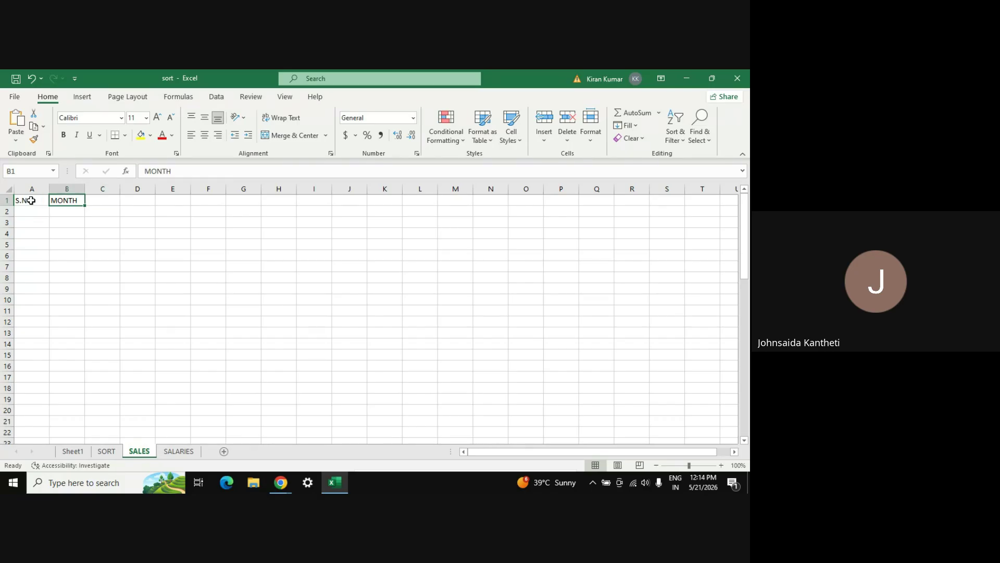
pyautogui.press('Right')
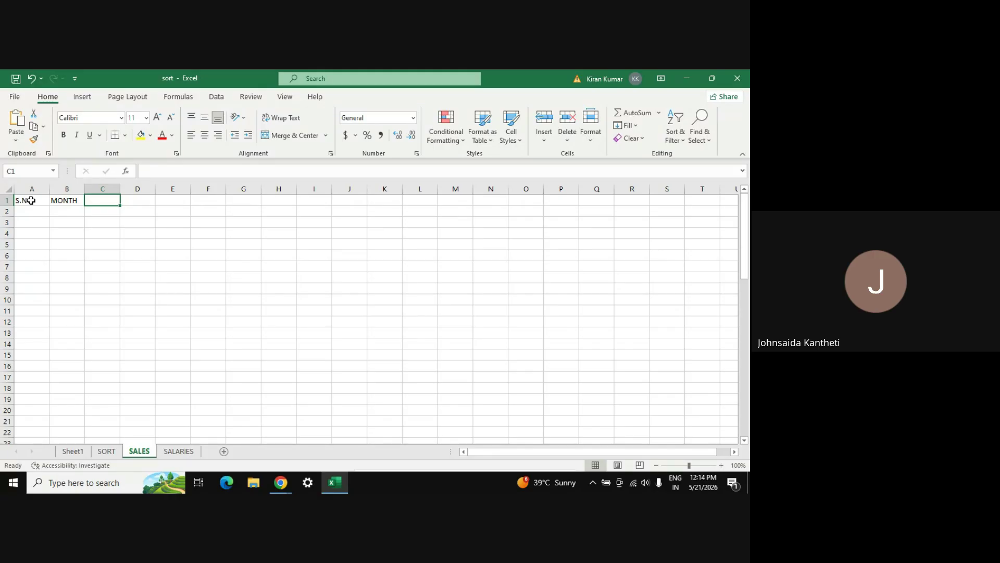
pyautogui.write('in')
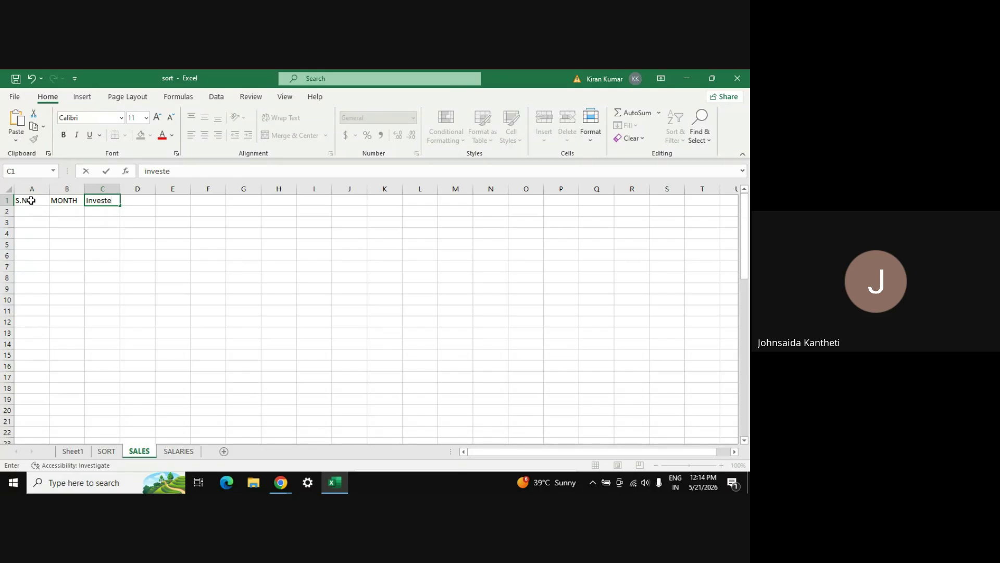
pyautogui.write('vest')
pyautogui.press('Right')
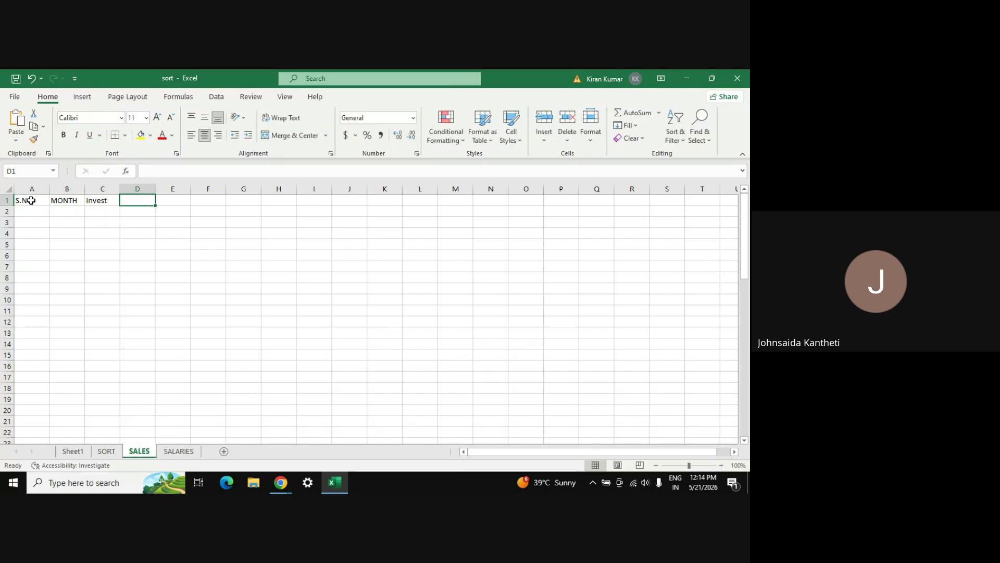
# - Enter the heading return in cell D1, retyping its last letters
pyautogui.write('retu')
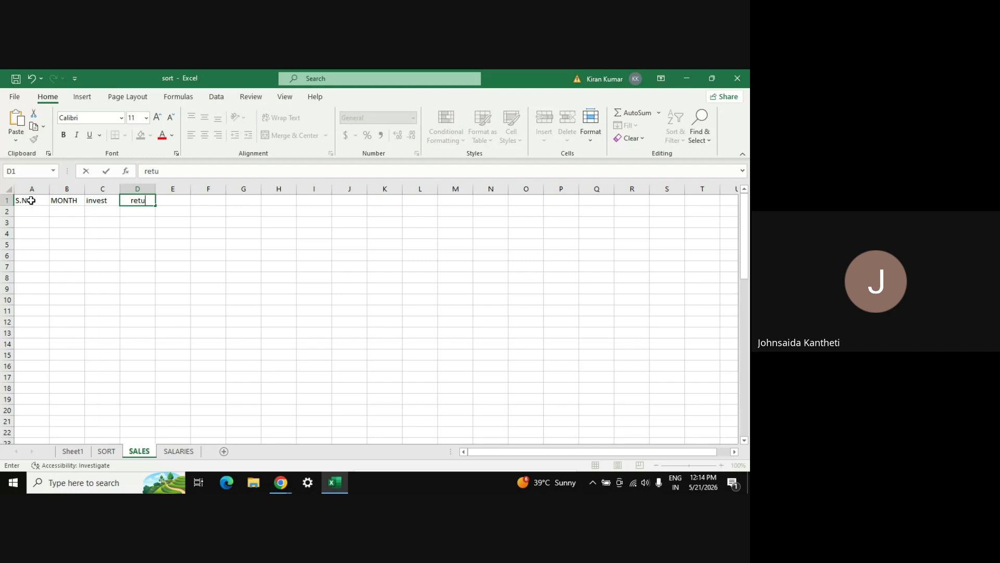
pyautogui.write('rn')
pyautogui.hotkey('ctrl', 'Return')
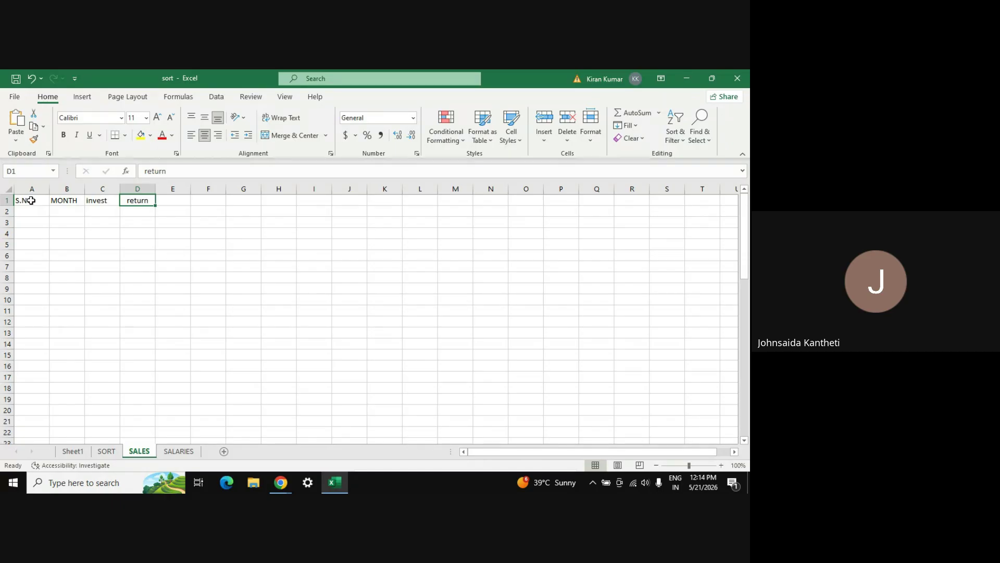
pyautogui.press('F2')
pyautogui.press('BackSpace')
pyautogui.press('BackSpace')
pyautogui.write('rn')
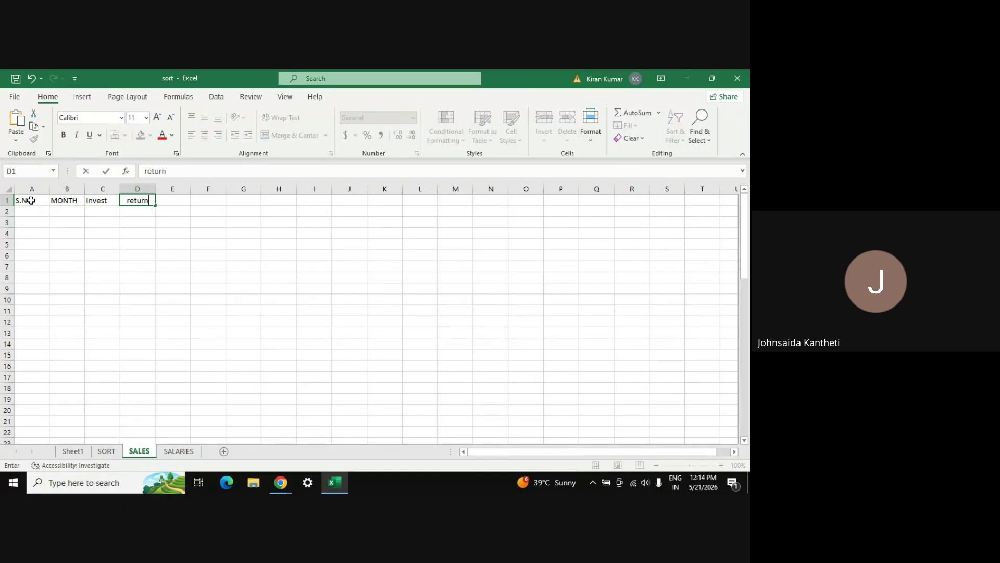
pyautogui.hotkey('ctrl', 'Return')
pyautogui.press('Right')
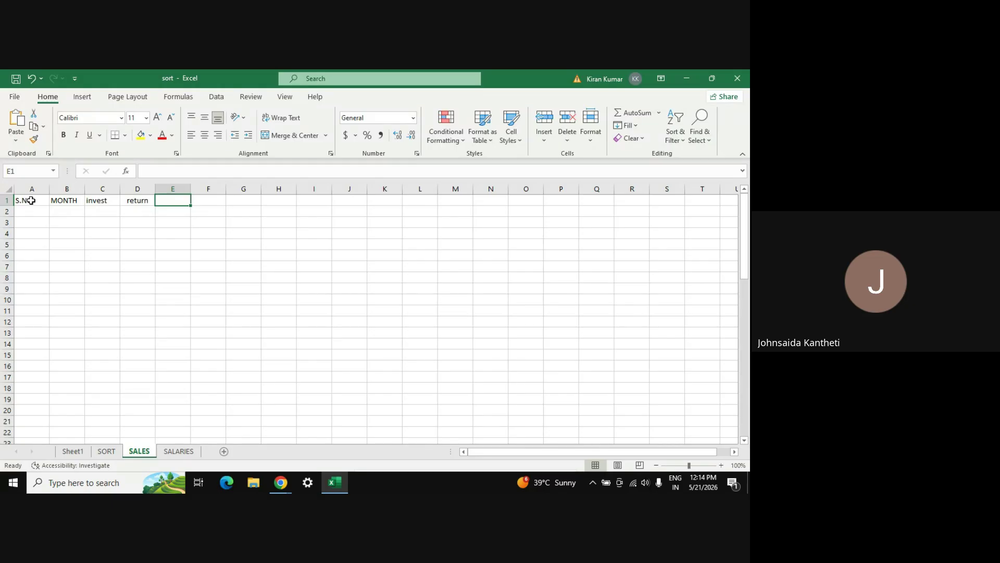
# - Enter % as the heading in cell E1, replacing any mistyped character
pyautogui.write('5')
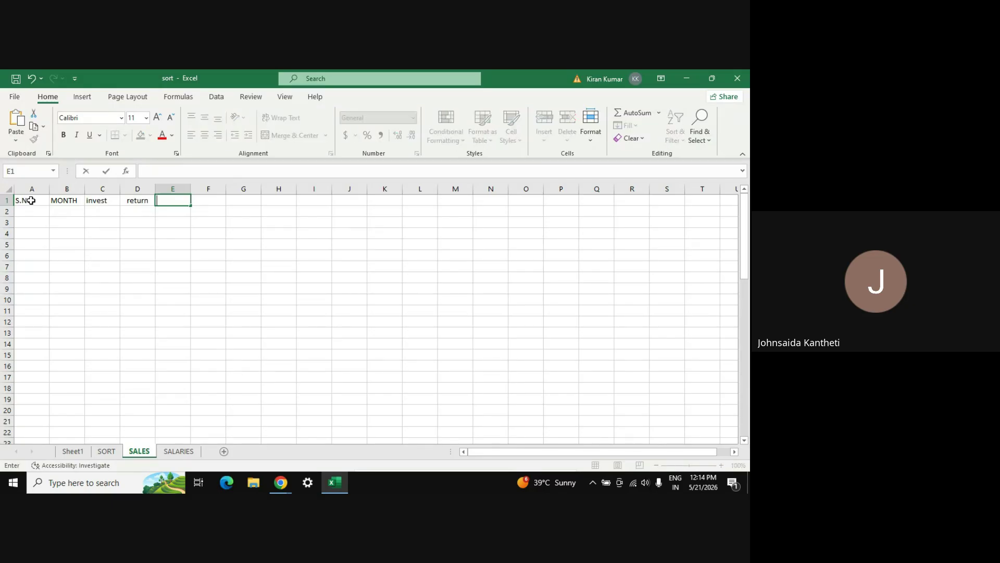
pyautogui.write('&')
pyautogui.press('Return')
pyautogui.press('Up')
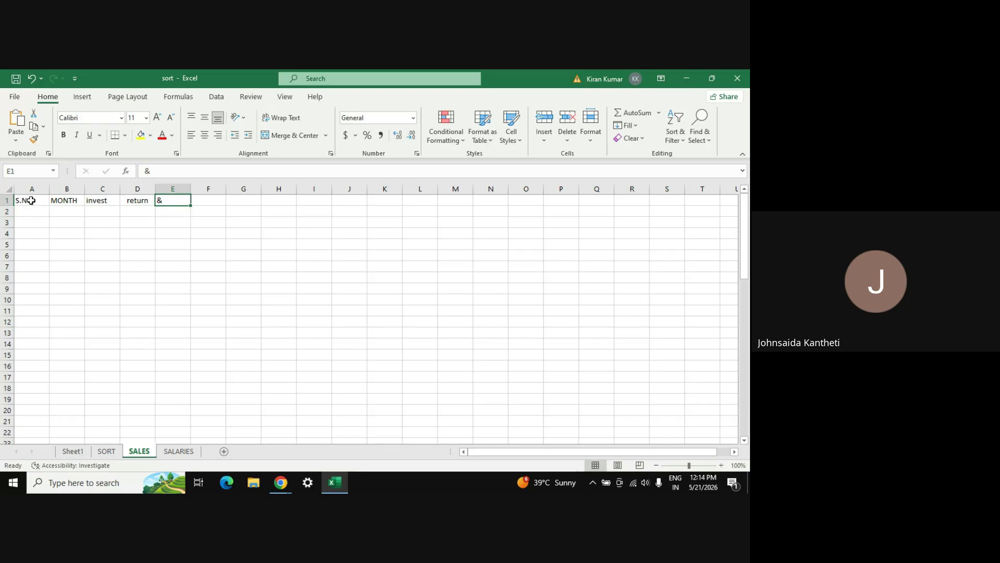
pyautogui.write('%')
pyautogui.press('Return')
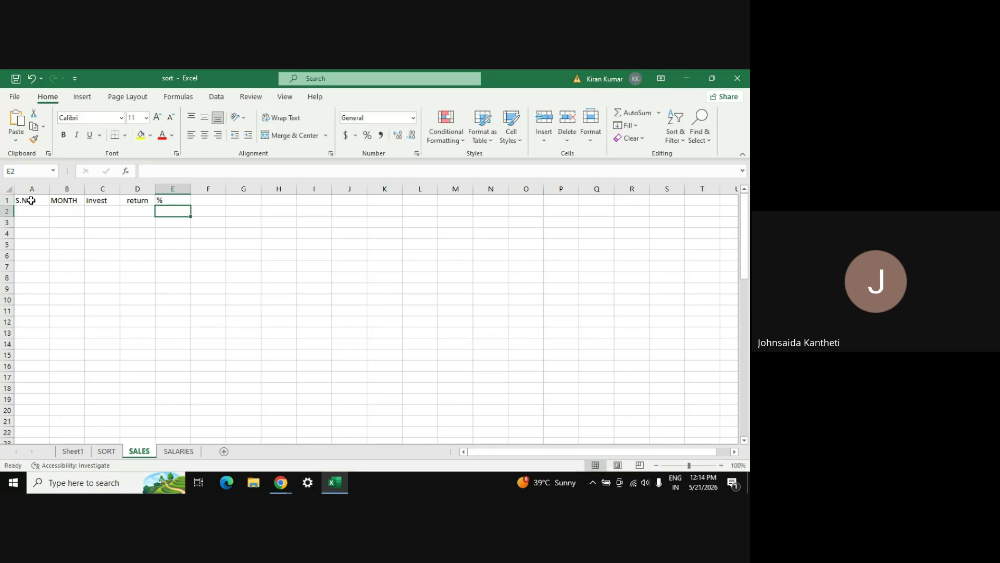
pyautogui.press('Down')
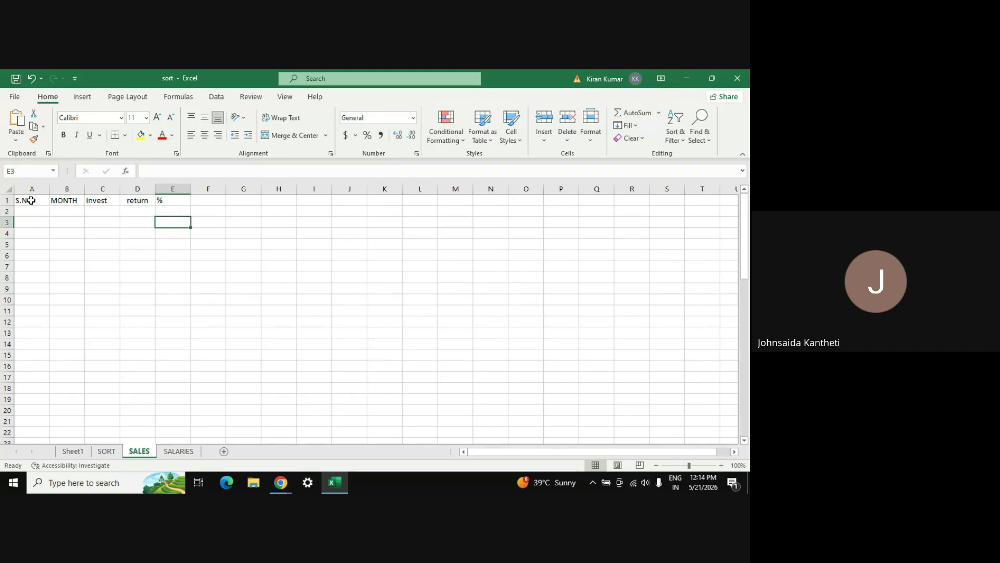
pyautogui.press('Up')
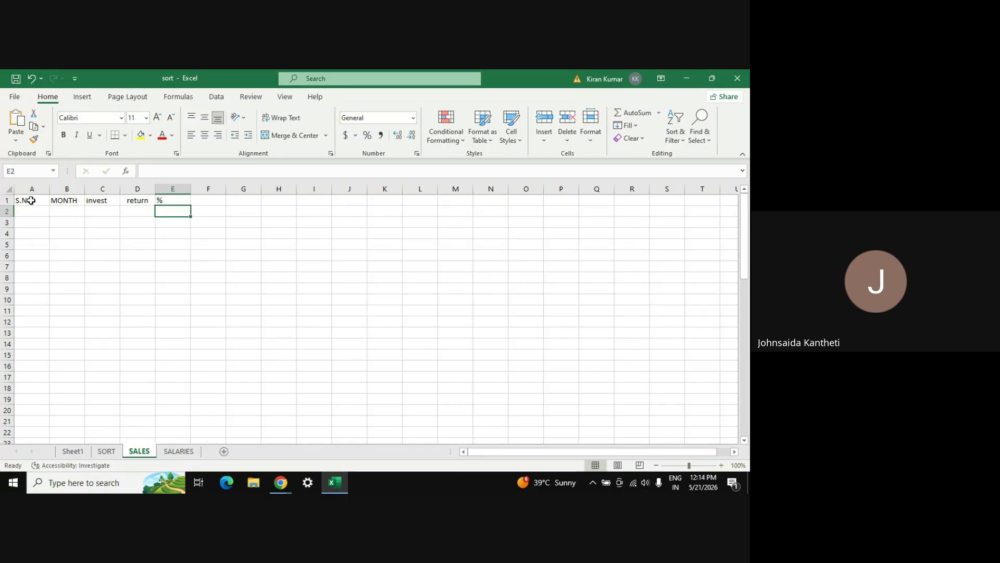
pyautogui.press('Left')
pyautogui.press('Left')
pyautogui.press('Left')
pyautogui.press('Left')
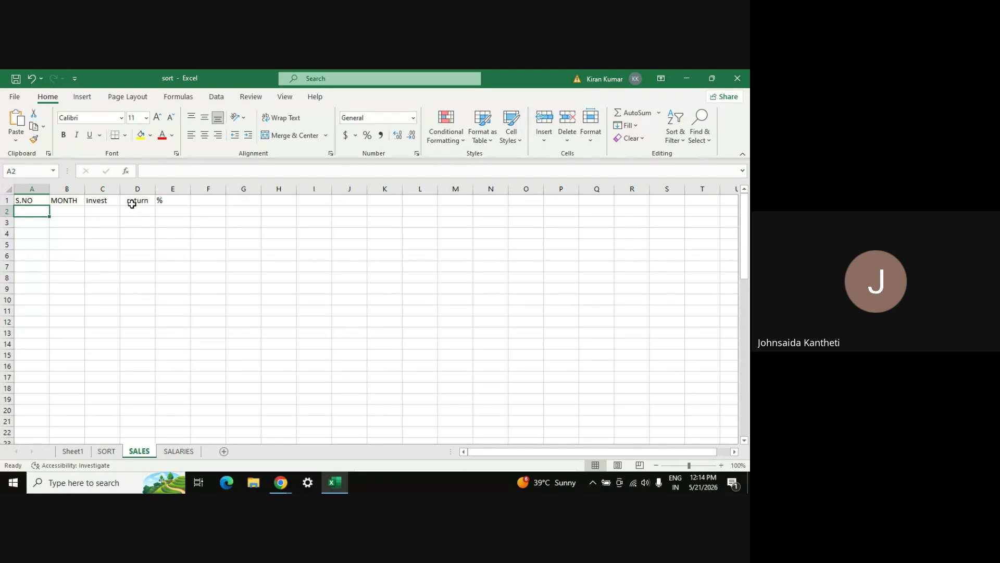
pyautogui.click(103, 200)
pyautogui.click(139, 200)
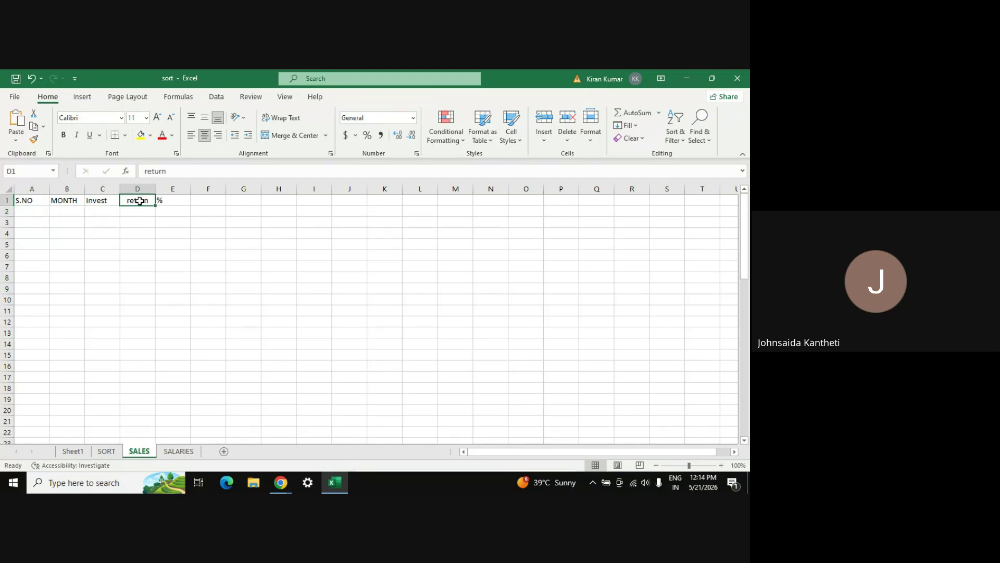
# - Move the invest, return and % headings from C1:E1 to J1:L1
pyautogui.click(99, 202)
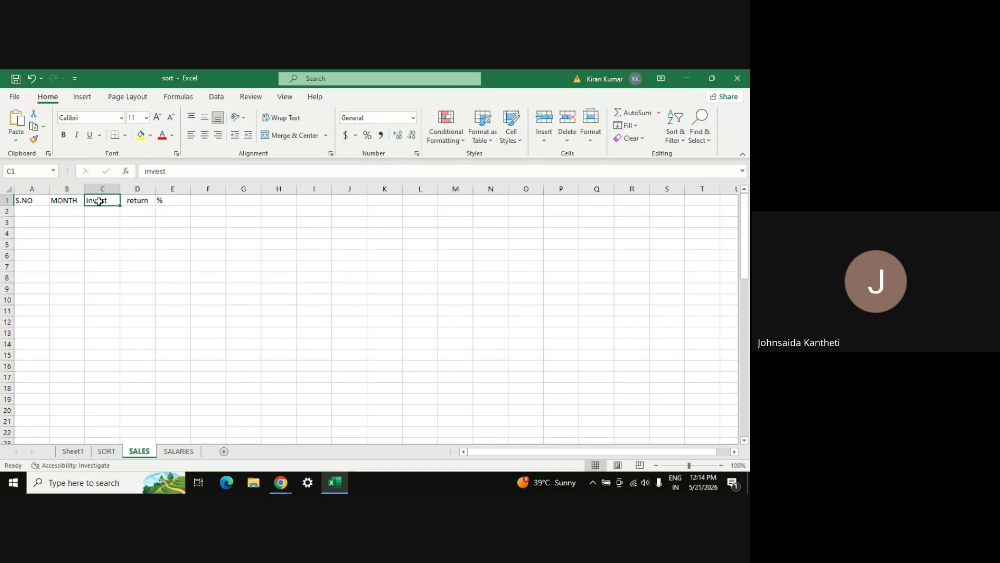
pyautogui.hotkey('shift', 'Right')
pyautogui.hotkey('shift', 'Right')
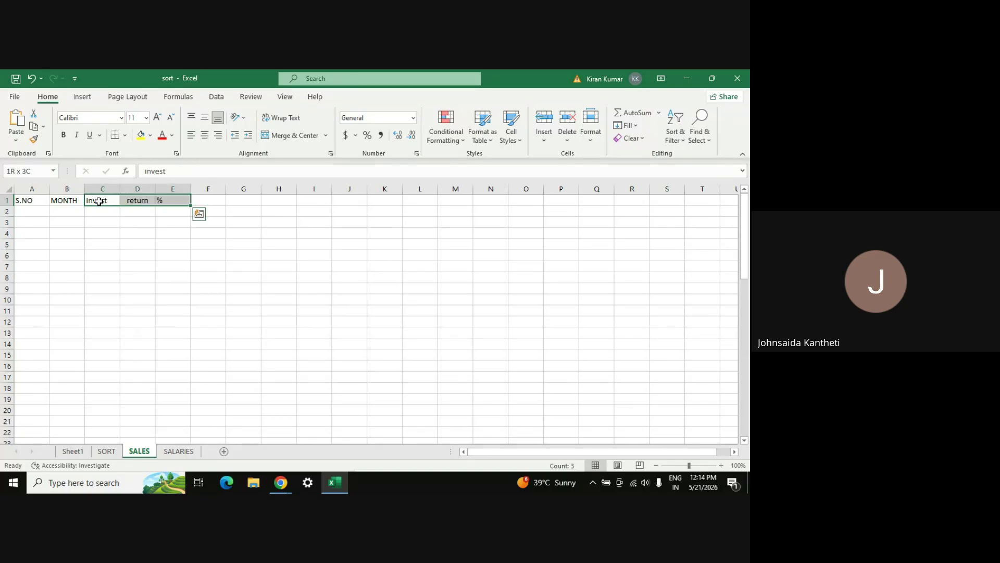
pyautogui.hotkey('ctrl', 'c')
pyautogui.press('Right')
pyautogui.press('Right')
pyautogui.press('Right')
pyautogui.press('Right')
pyautogui.press('Right')
pyautogui.press('Right')
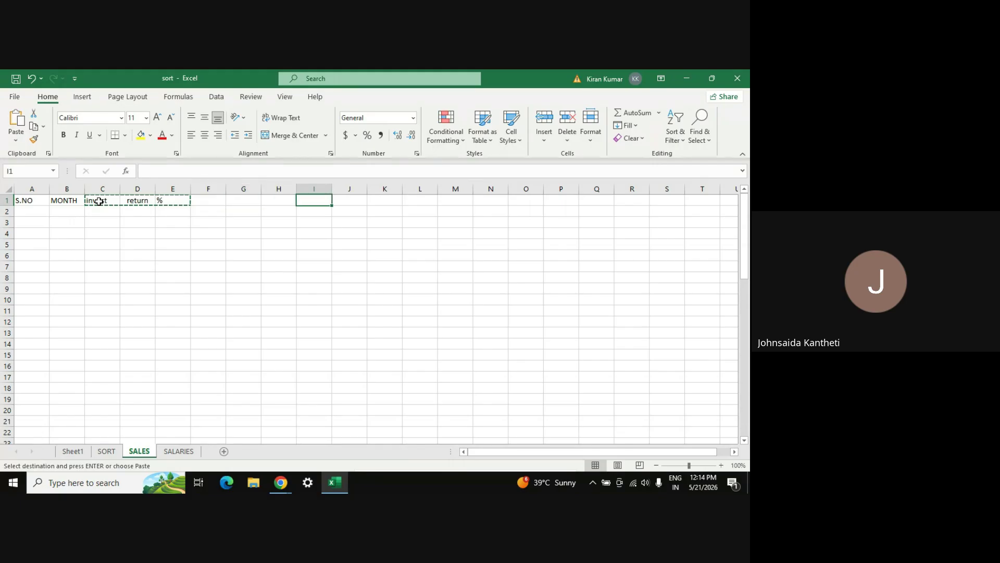
pyautogui.press('Right')
pyautogui.hotkey('ctrl', 'v')
# - Enter the heading raw in cell C1, beside MONTH
pyautogui.press('Left')
pyautogui.press('Left')
pyautogui.press('Left')
pyautogui.press('Left')
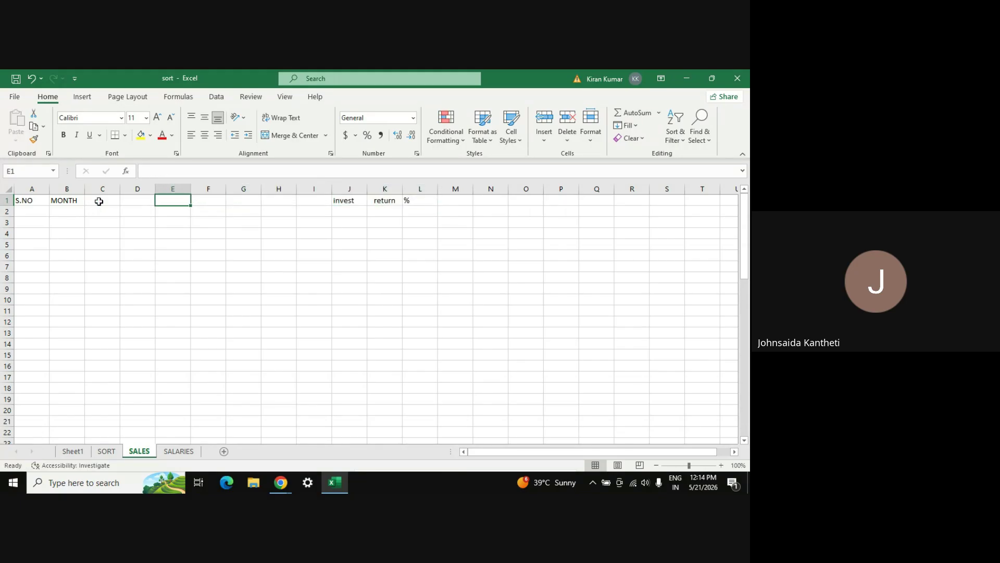
pyautogui.press('Left')
pyautogui.press('Right')
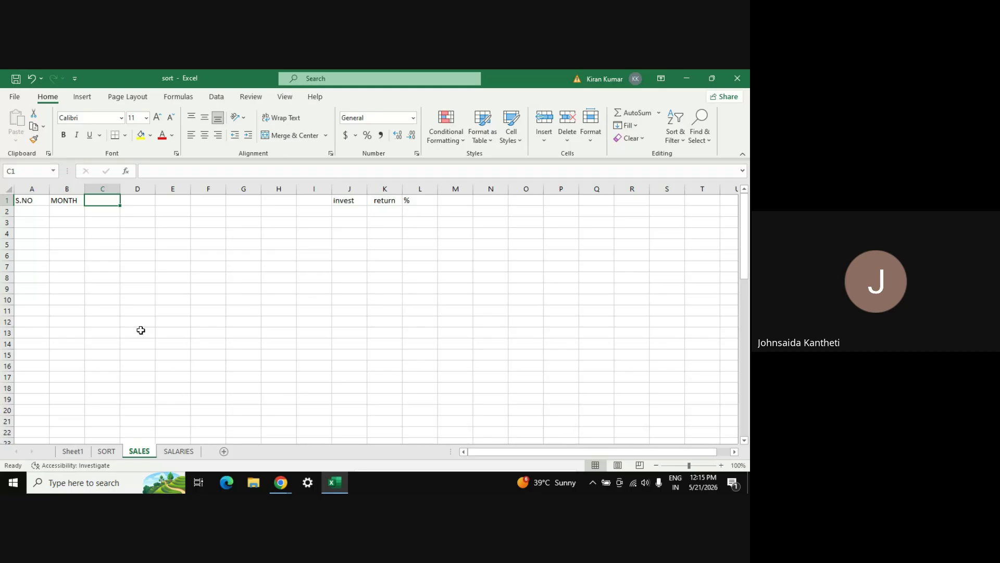
pyautogui.write('raw')
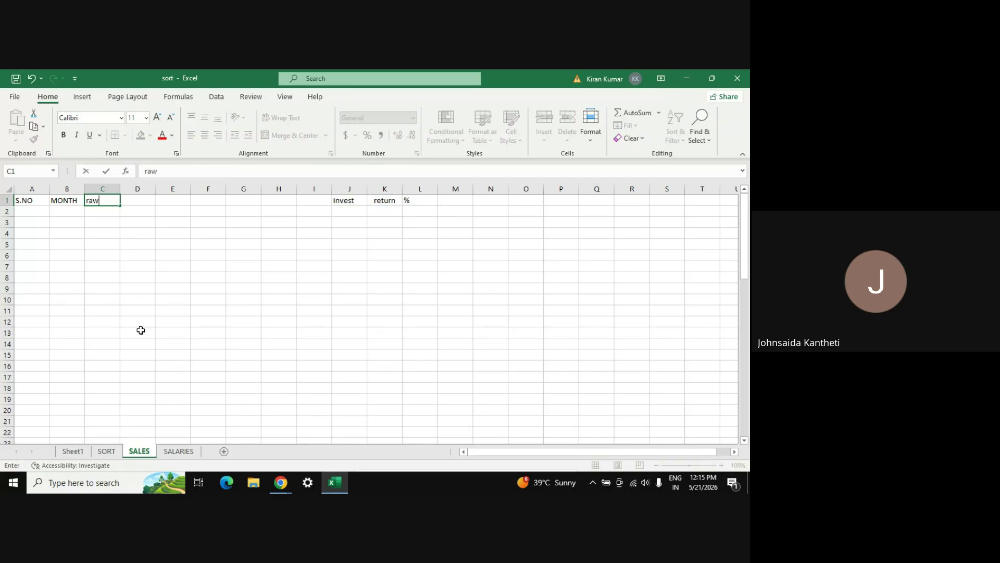
pyautogui.press('Tab')
# - Enter the heading transport in cell D1, beside raw
pyautogui.press('Tab')
pyautogui.press('Left')
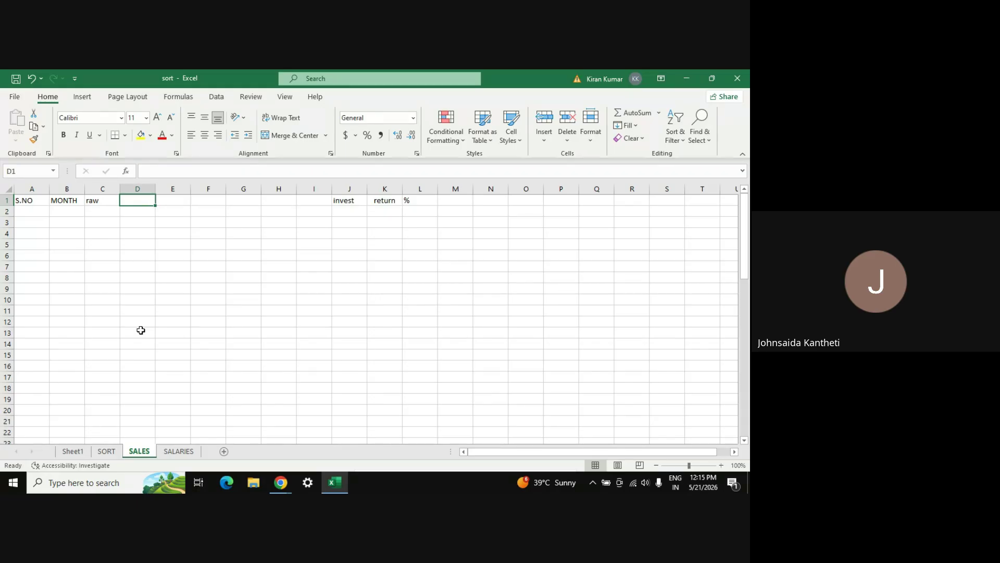
pyautogui.write('transport')
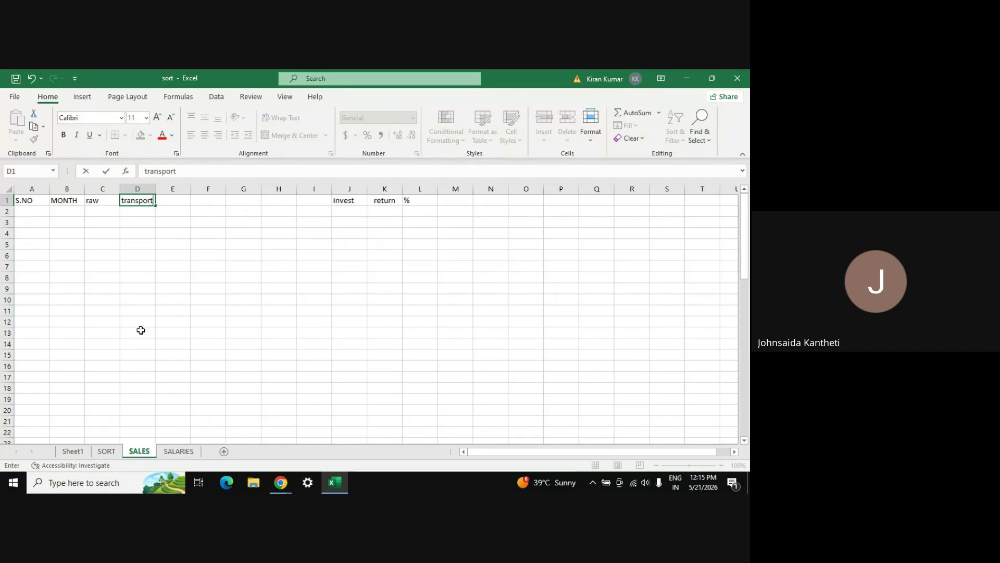
pyautogui.press('Return')
pyautogui.press('Up')
# - Switch to the Google Meet window, close its list of participants and return to the Excel workbook
pyautogui.hotkey('alt', 'Tab')
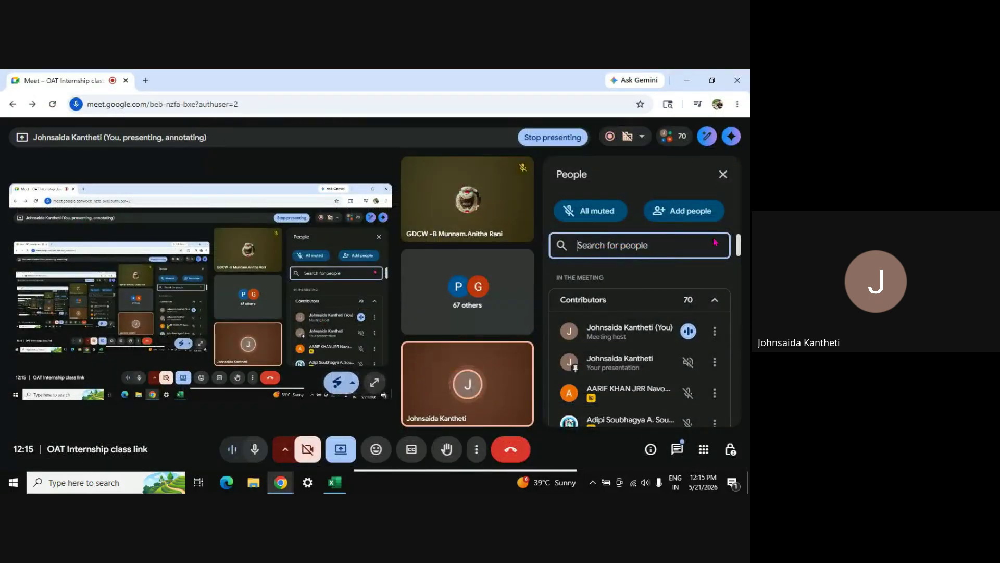
pyautogui.click(723, 176)
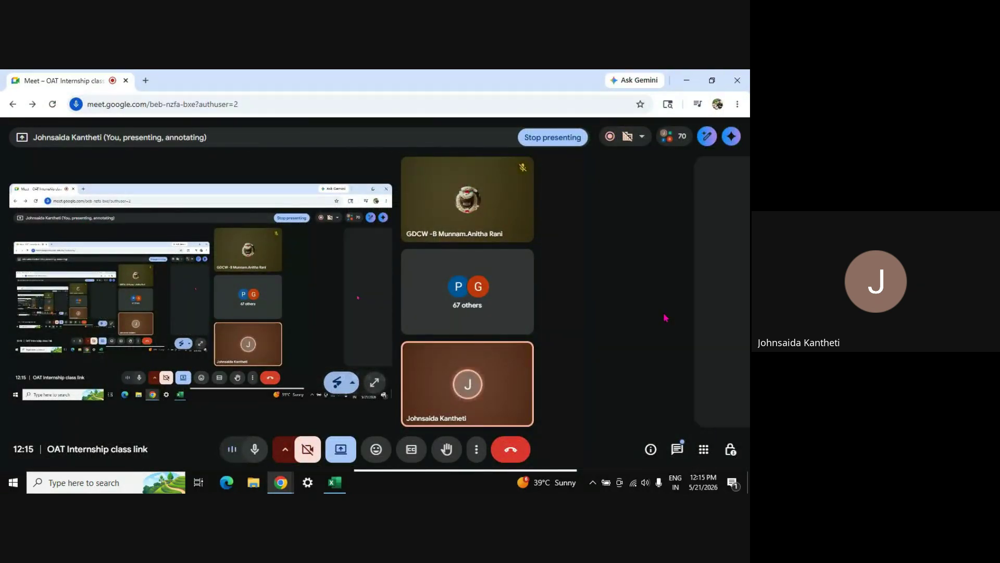
pyautogui.hotkey('alt', 'Tab')
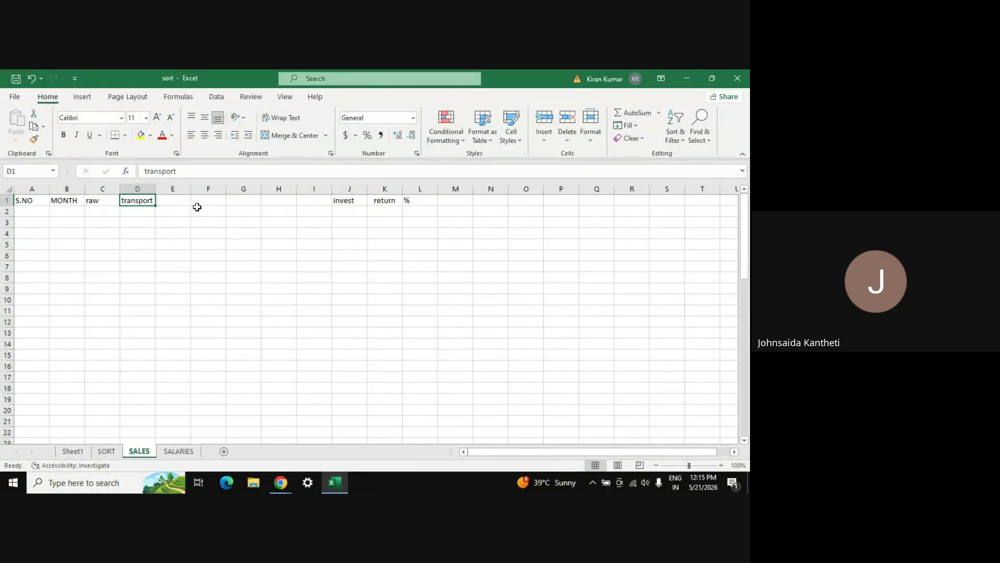
# - Enter the heading wages in cell E1, replacing the mistyped letters
pyautogui.press('Right')
pyautogui.press('Left')
pyautogui.press('Left')
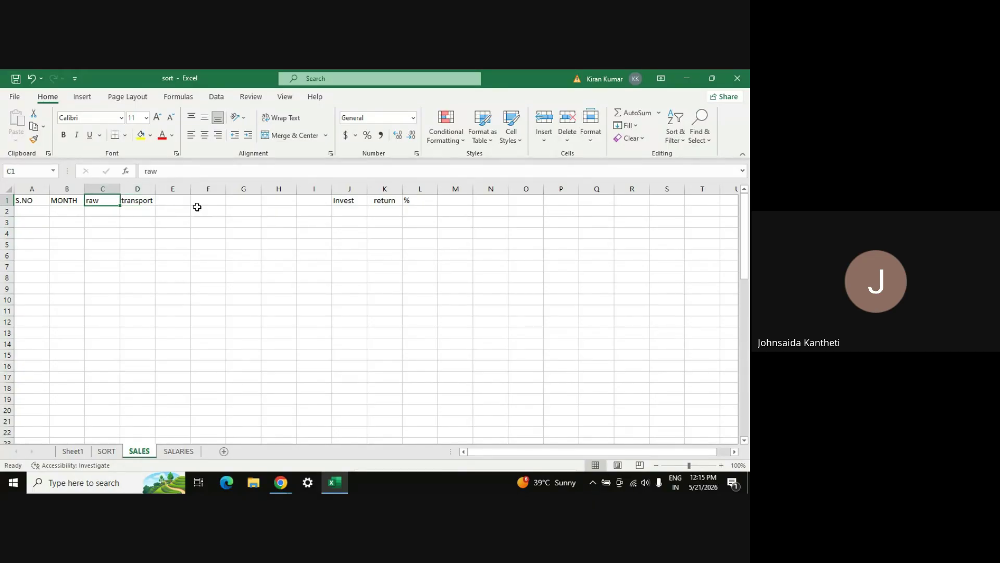
pyautogui.press('Right')
pyautogui.press('Right')
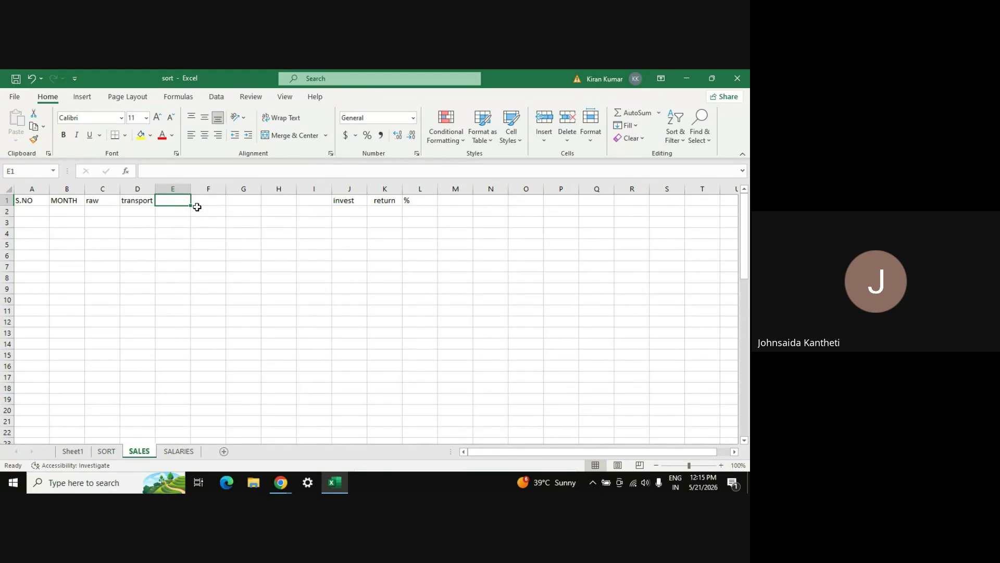
pyautogui.write('wGES')
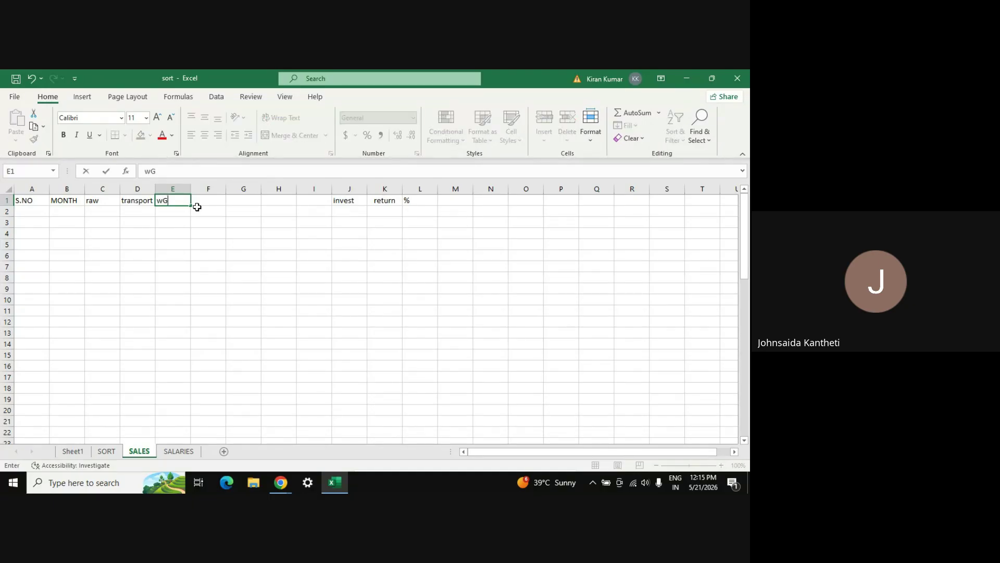
pyautogui.press('BackSpace')
pyautogui.press('BackSpace')
pyautogui.press('BackSpace')
pyautogui.press('BackSpace')
pyautogui.write('wages')
pyautogui.press('Return')
pyautogui.press('Up')
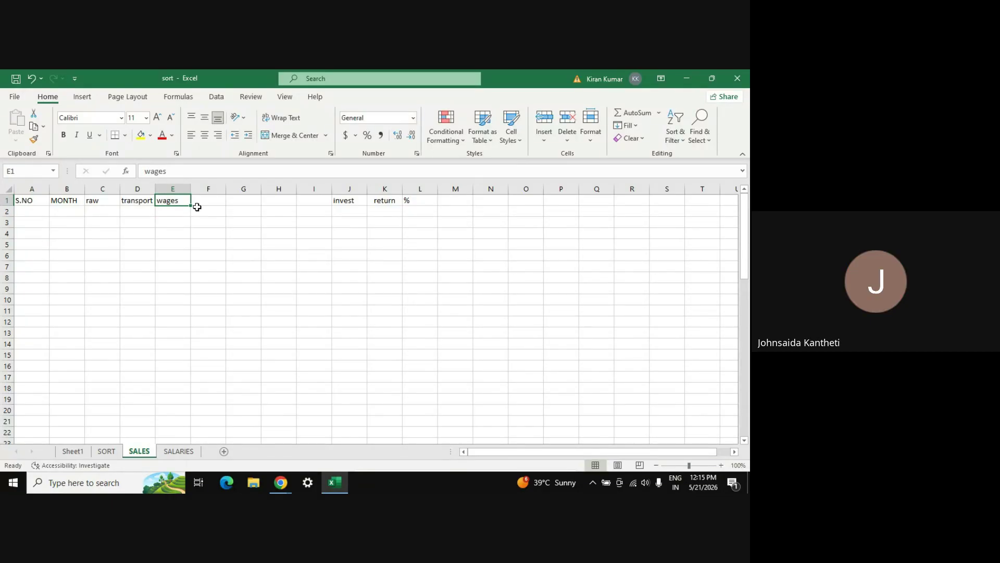
# - Review the row 1 headings from S.NO to wages and the blank cells beneath them, cell by cell
pyautogui.click(197, 204)
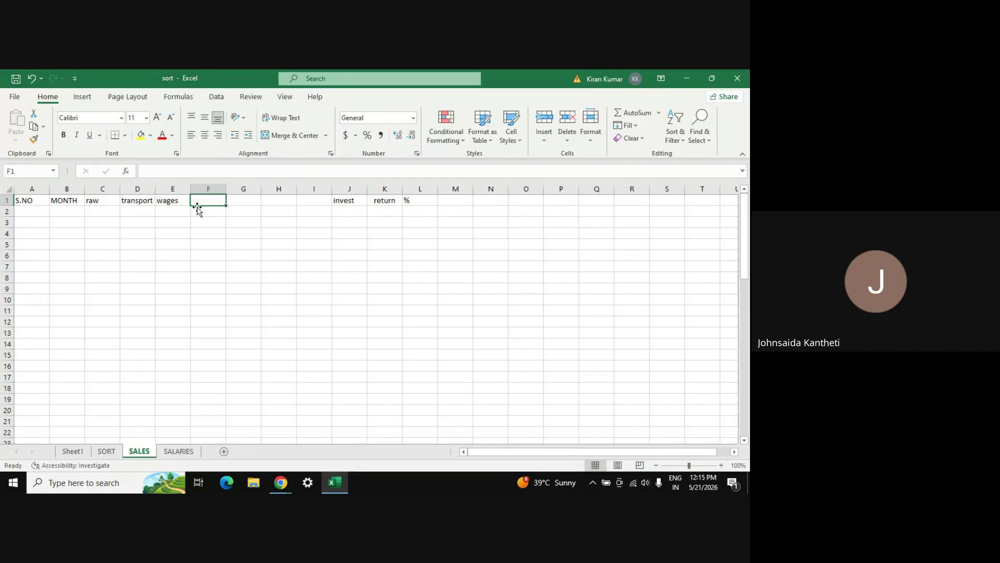
pyautogui.press('Left')
pyautogui.press('Left')
pyautogui.press('Left')
pyautogui.press('Left')
pyautogui.press('Right')
pyautogui.press('Right')
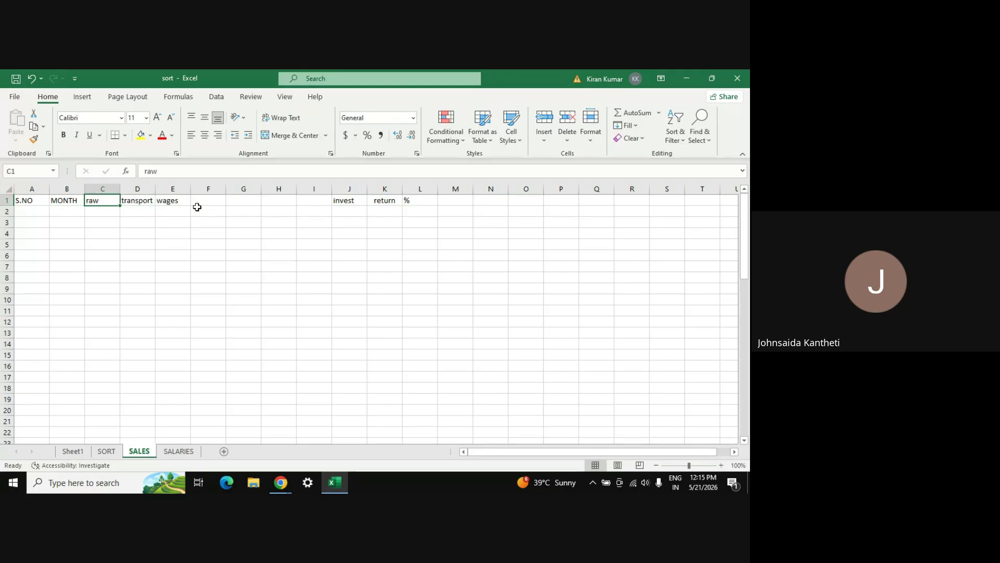
pyautogui.press('Right')
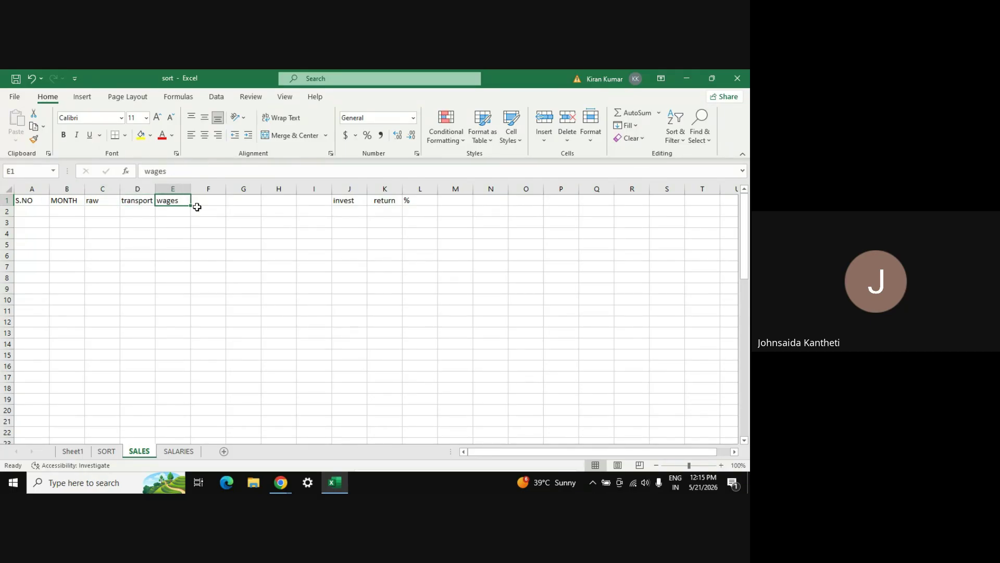
pyautogui.press('Right')
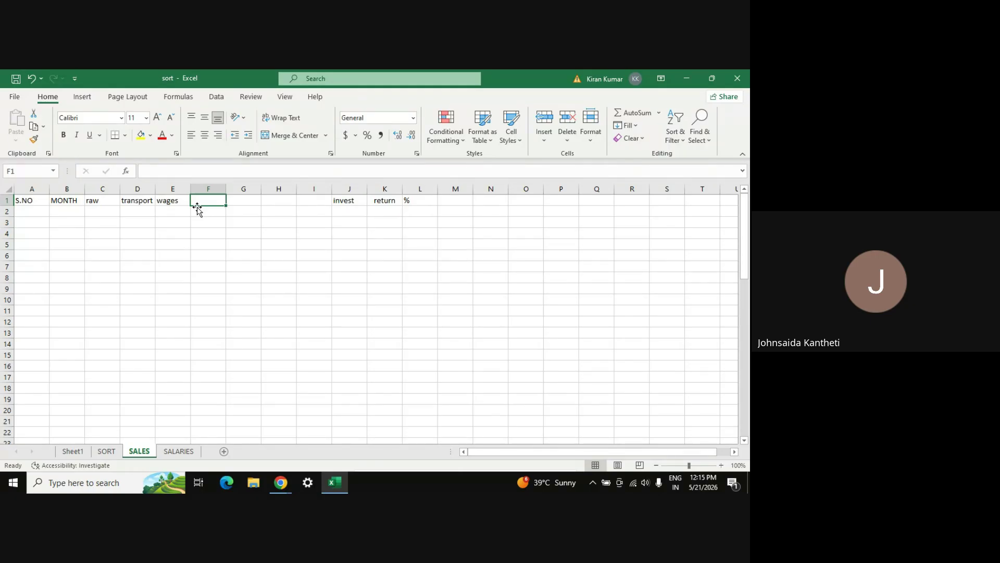
pyautogui.press('Left')
pyautogui.press('Left')
pyautogui.press('Left')
pyautogui.press('Left')
pyautogui.press('Left')
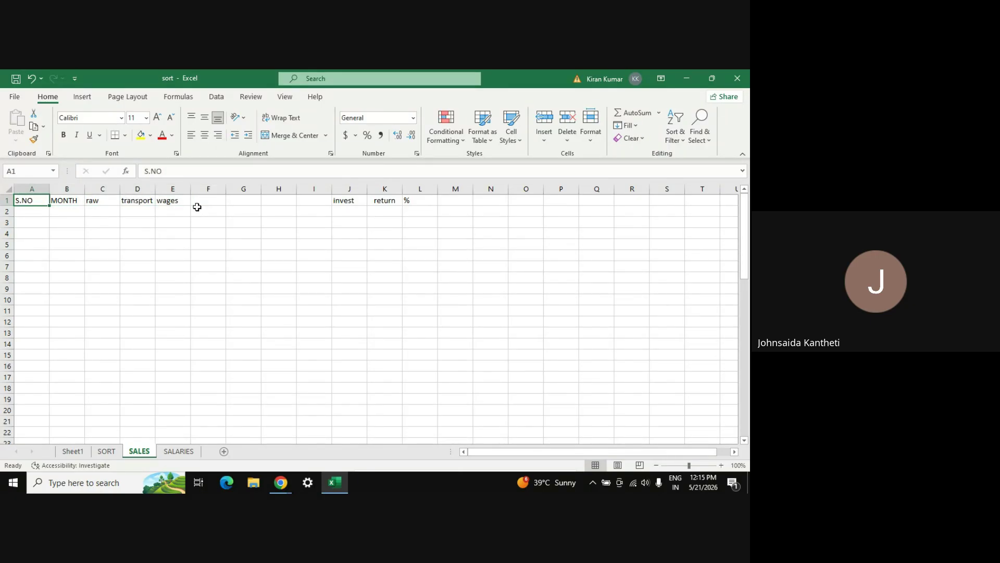
pyautogui.press('Right')
pyautogui.press('Down')
pyautogui.press('Right')
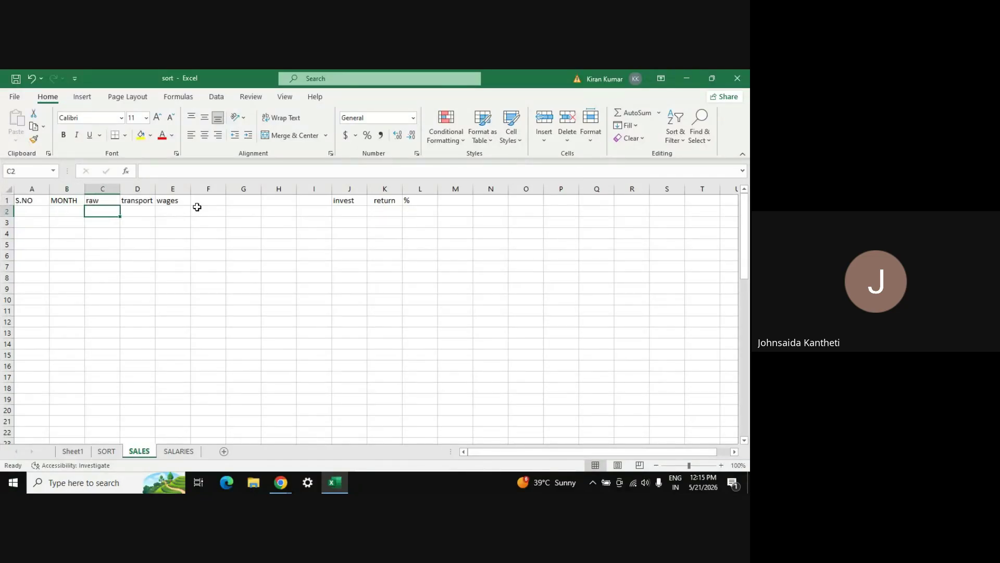
pyautogui.press('Right')
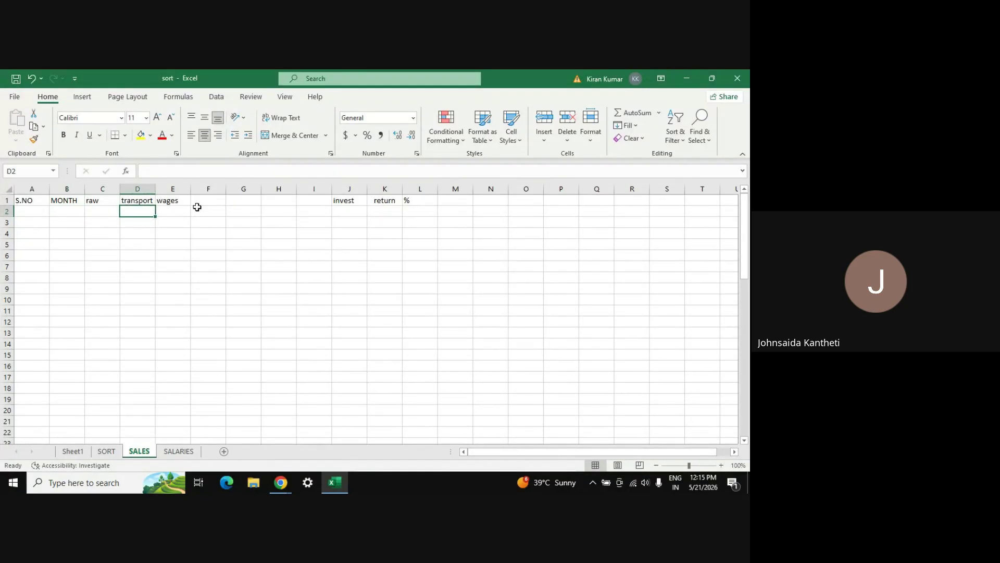
pyautogui.press('Right')
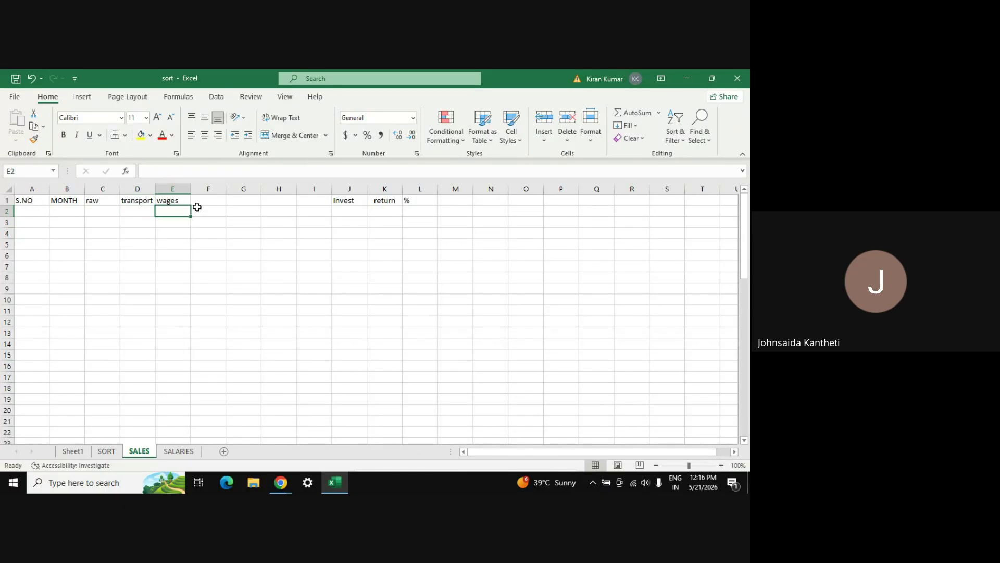
# - Enter the heading damages in cell F1, beside wages
pyautogui.press('Right')
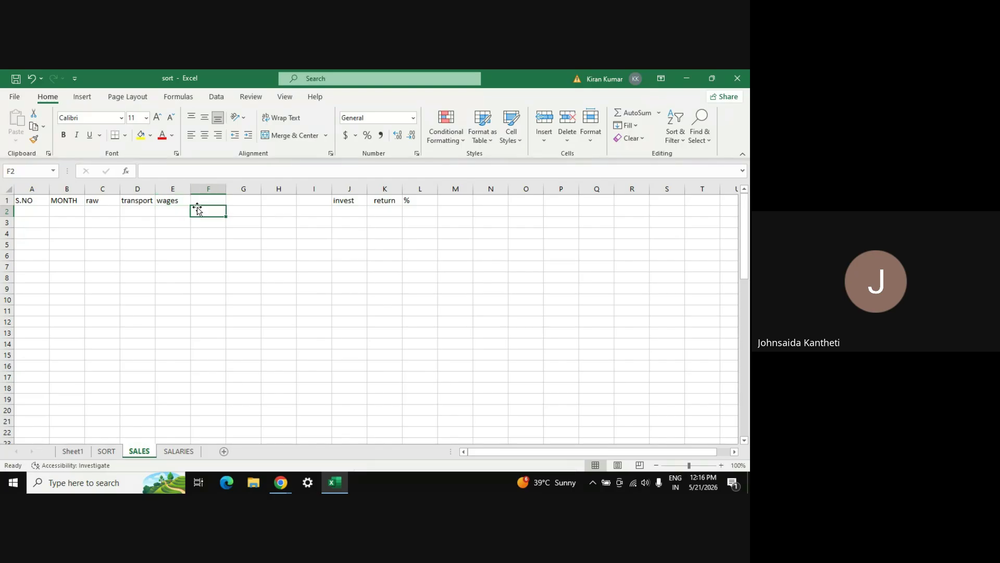
pyautogui.press('Up')
pyautogui.write('da')
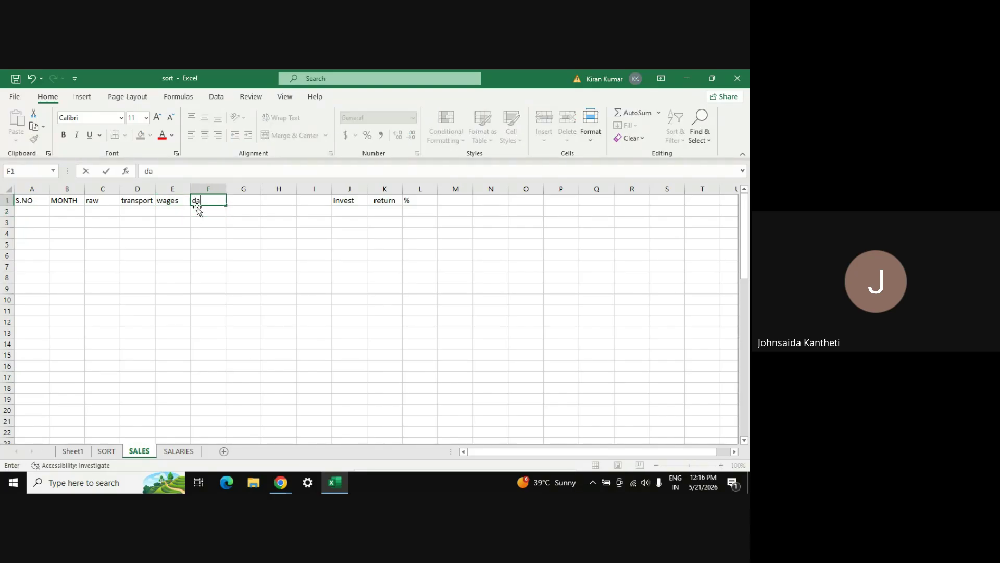
pyautogui.write('mages')
pyautogui.press('Return')
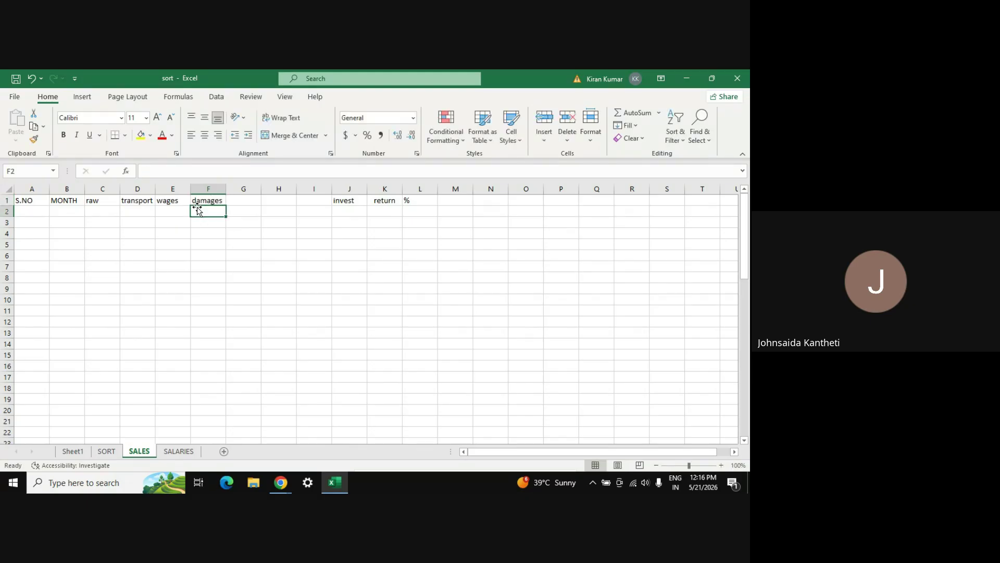
# - Review the cost heading range C1:I1 and the cells under the invest and return headings
pyautogui.press('Up')
pyautogui.press('Right')
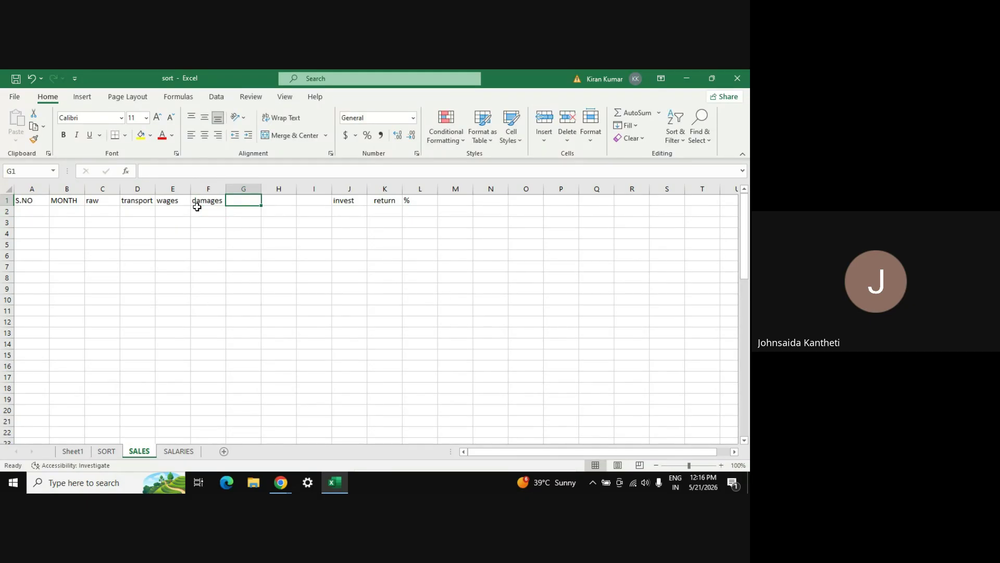
pyautogui.press('Left')
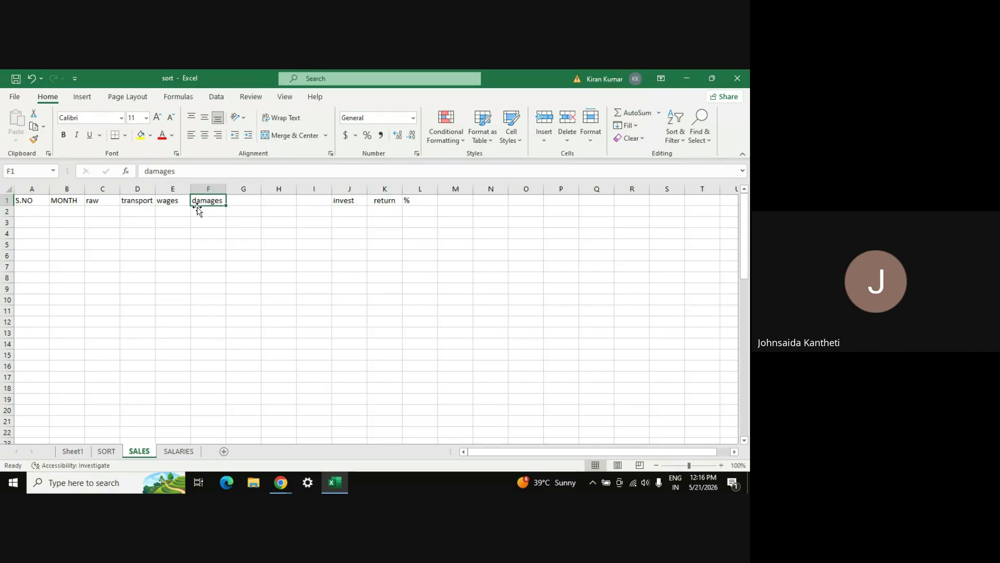
pyautogui.press('Right')
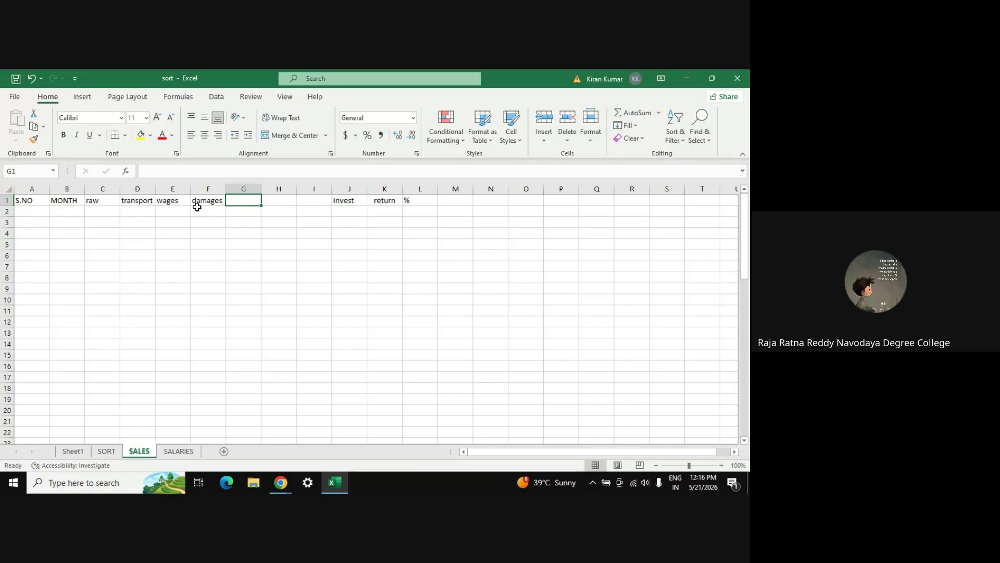
pyautogui.press('Right')
pyautogui.press('Right')
pyautogui.press('Right')
pyautogui.press('Right')
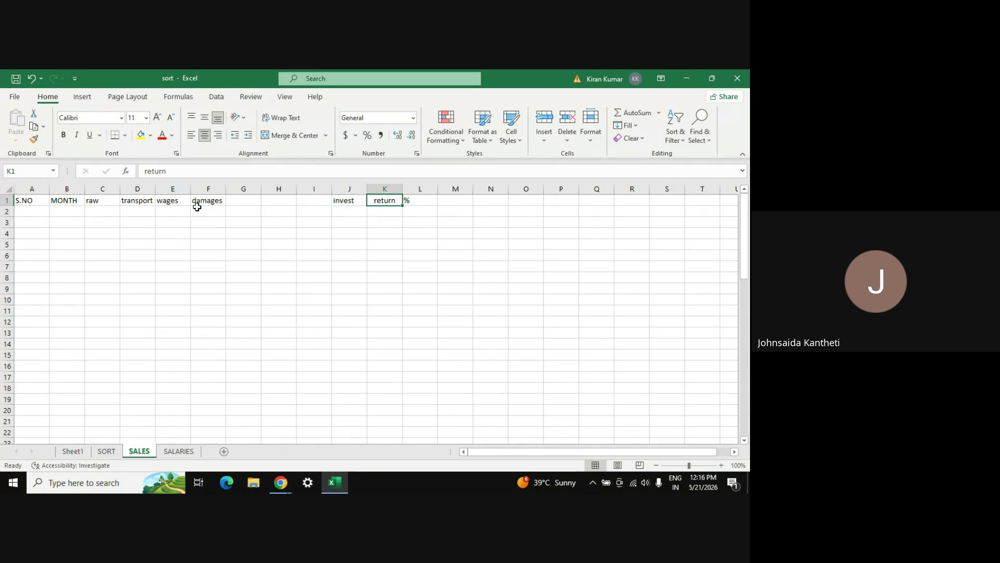
pyautogui.press('Down')
pyautogui.press('Left')
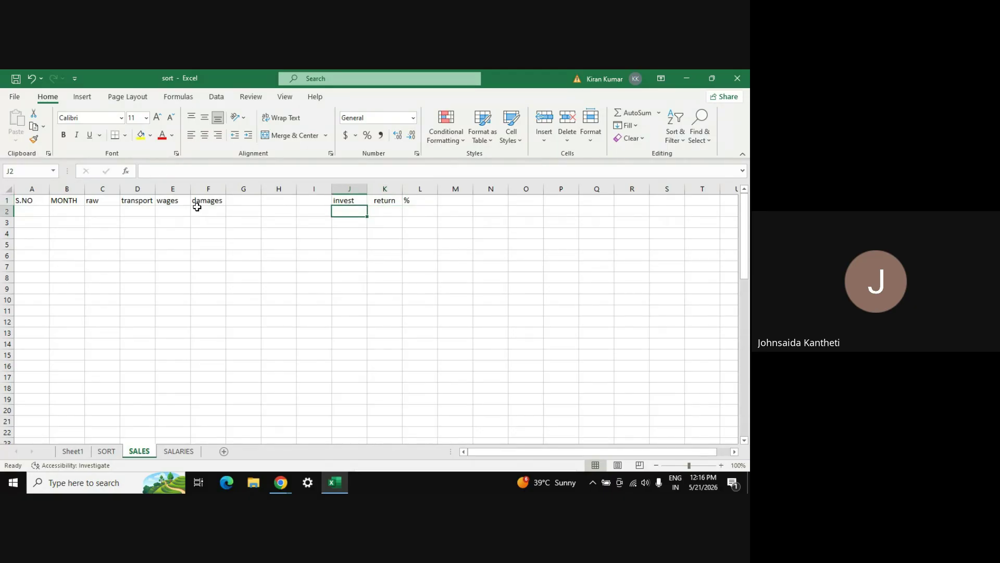
pyautogui.click(91, 200)
pyautogui.hotkey('shift', 'Right')
pyautogui.hotkey('shift', 'Right')
pyautogui.hotkey('shift', 'Right')
pyautogui.hotkey('shift', 'Right')
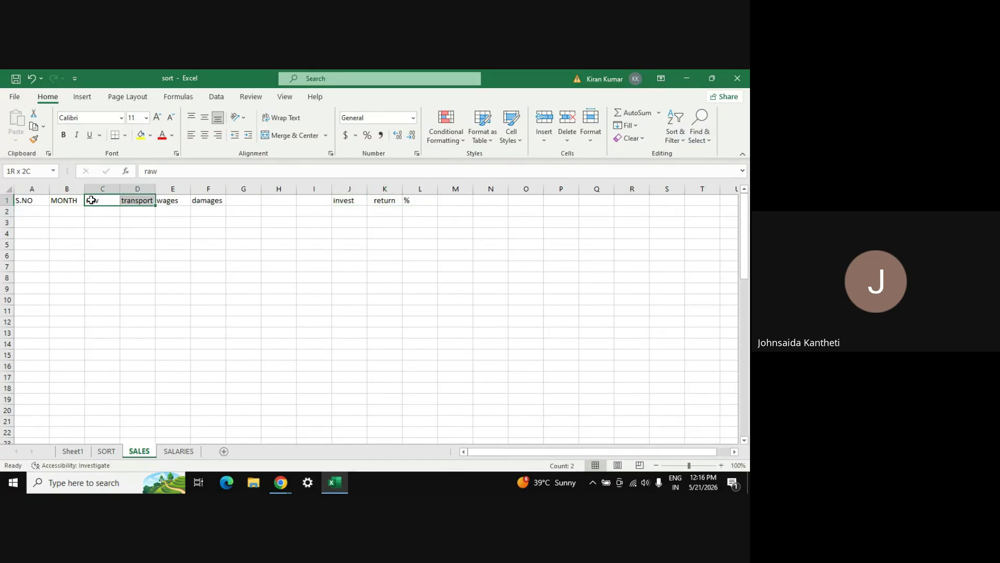
pyautogui.hotkey('shift', 'Right')
pyautogui.hotkey('shift', 'Right')
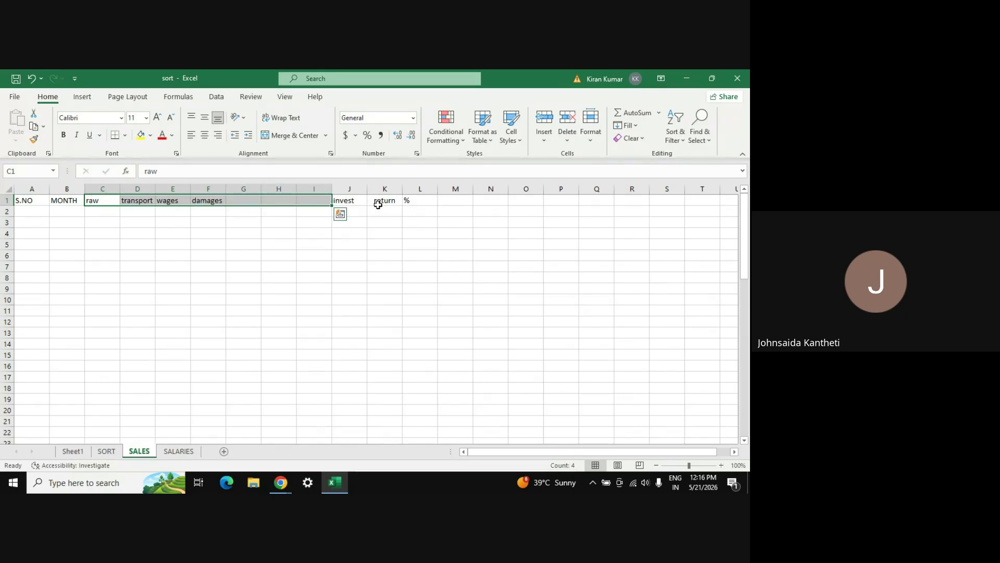
pyautogui.click(355, 208)
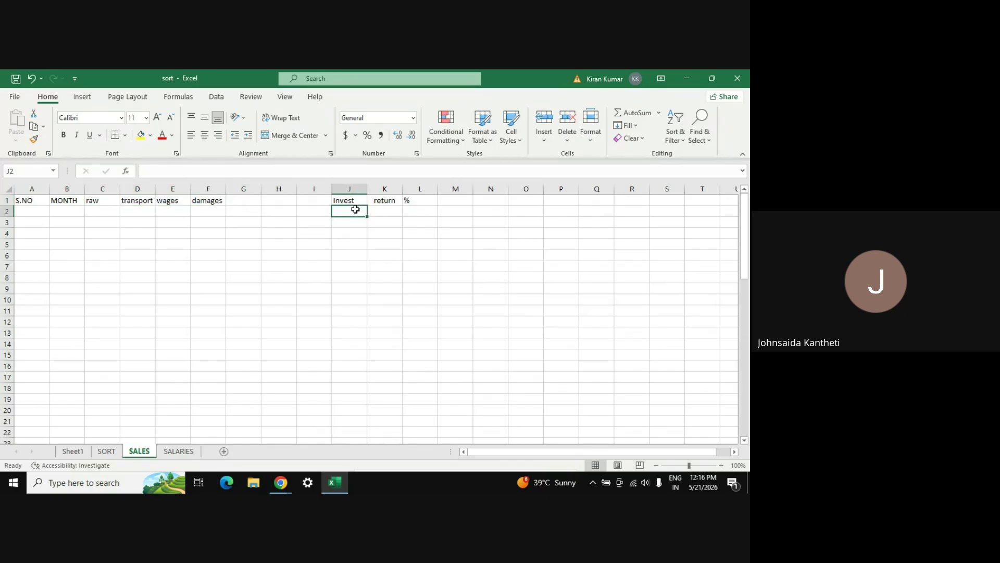
pyautogui.click(382, 212)
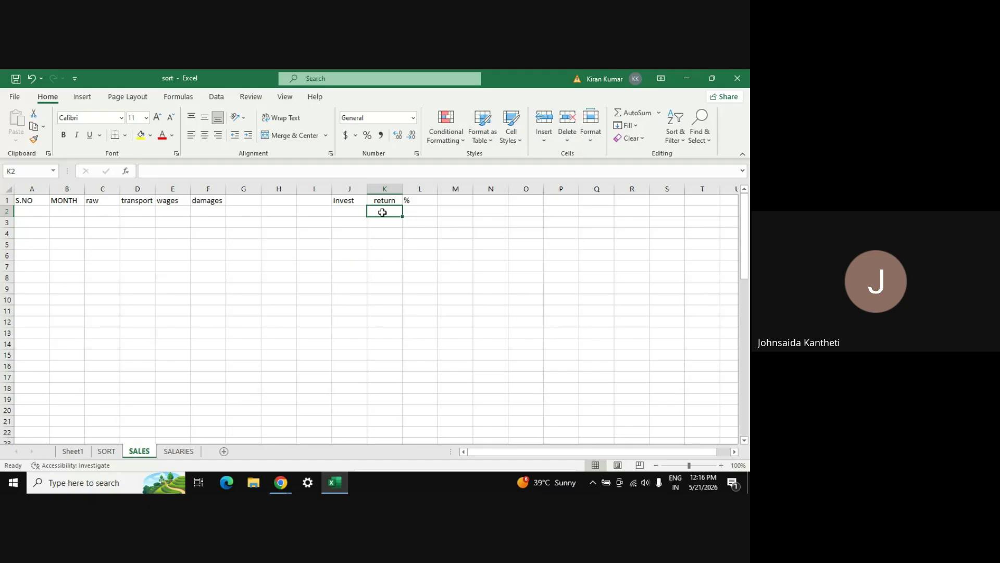
# - Enter the heading sales in cell I1, just before the invest heading
pyautogui.click(312, 202)
pyautogui.write('sales')
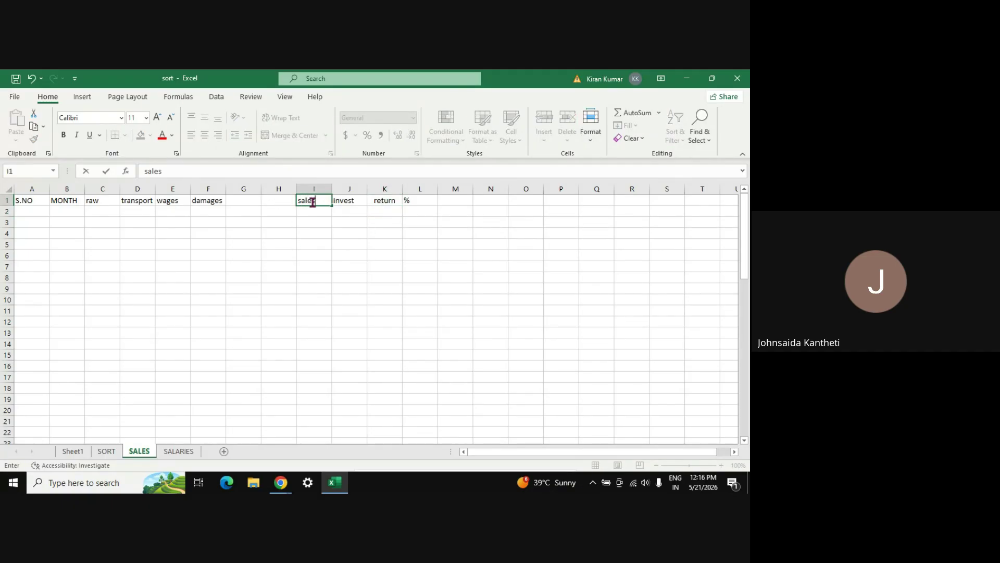
pyautogui.press('Return')
pyautogui.click(312, 202)
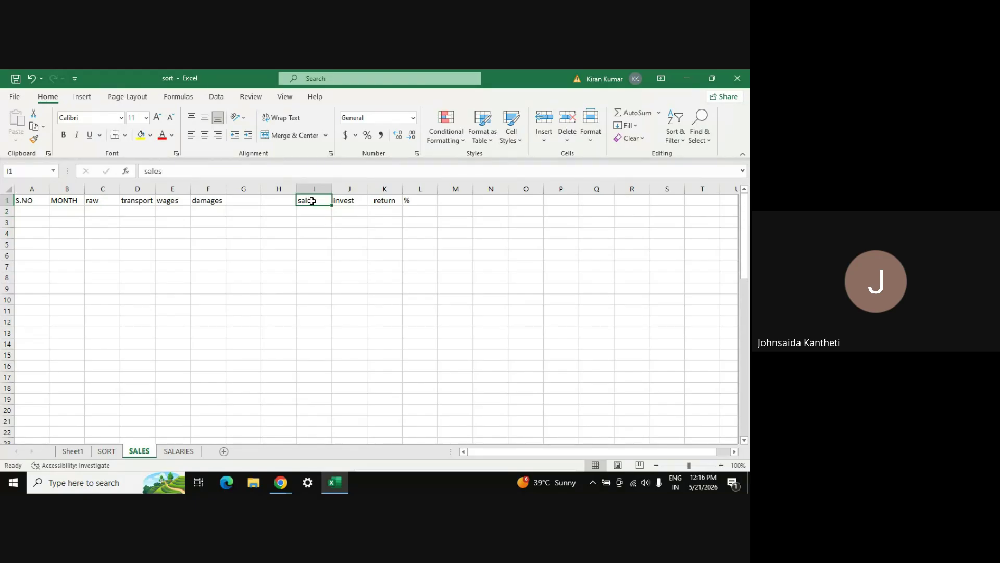
pyautogui.click(385, 210)
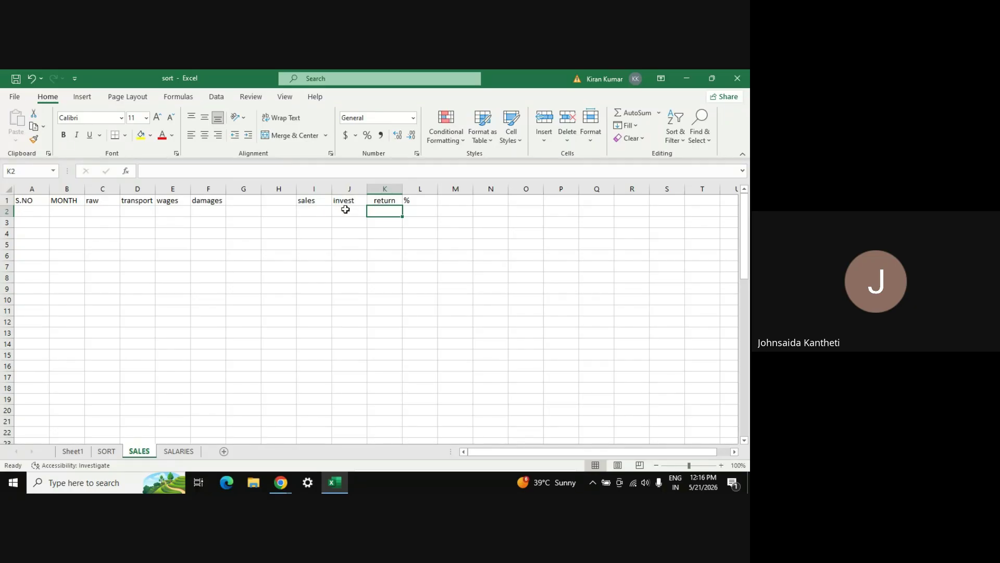
# - Switch to the Google Meet call, check the chat and admit the guest who is waiting to join
pyautogui.click(425, 212)
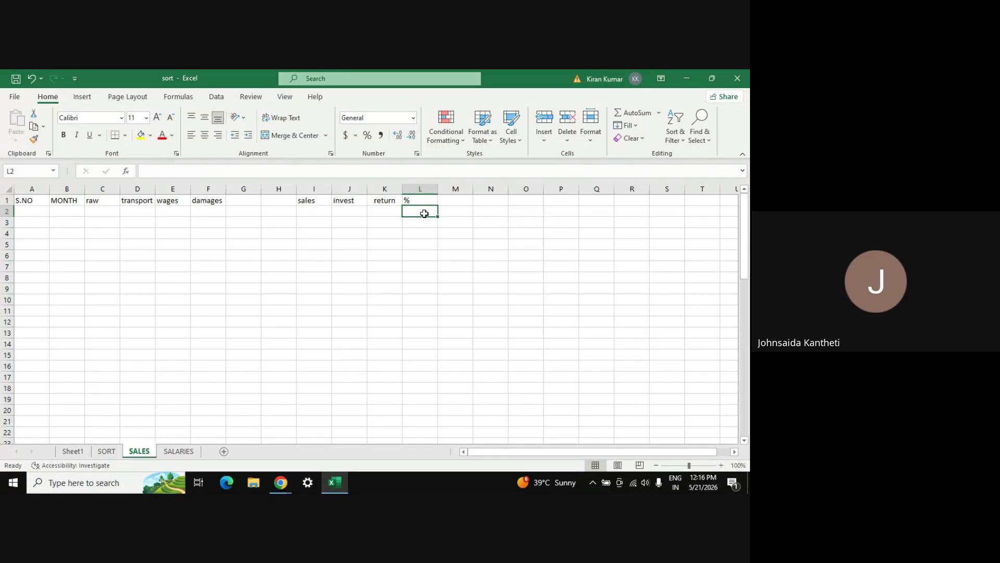
pyautogui.click(241, 202)
pyautogui.hotkey('alt', 'Tab')
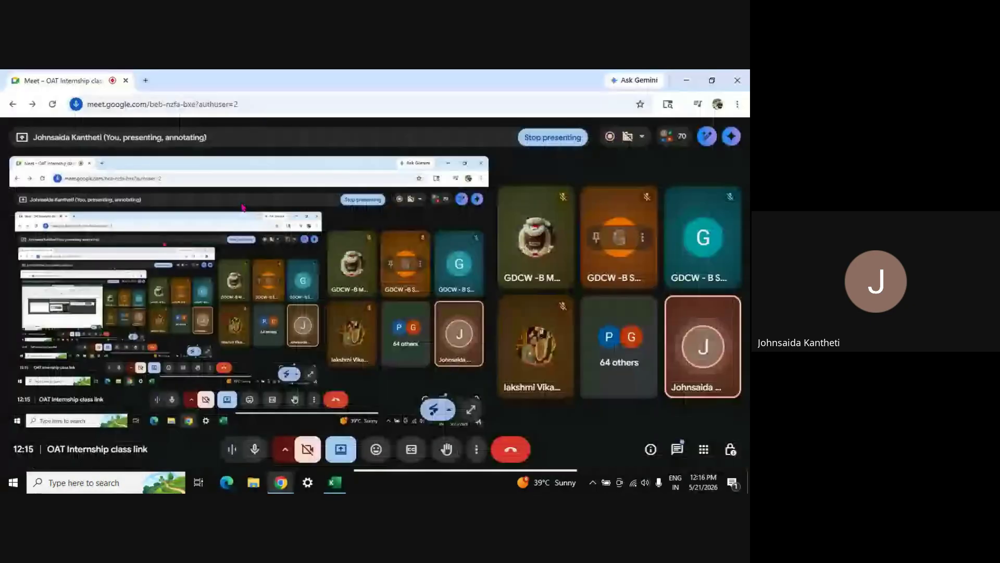
pyautogui.click(678, 450)
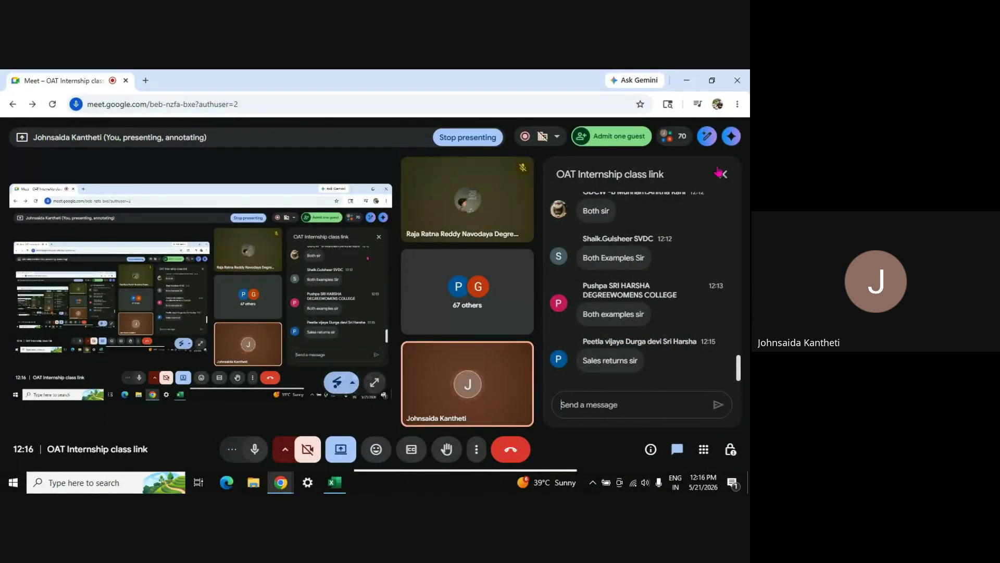
pyautogui.click(627, 141)
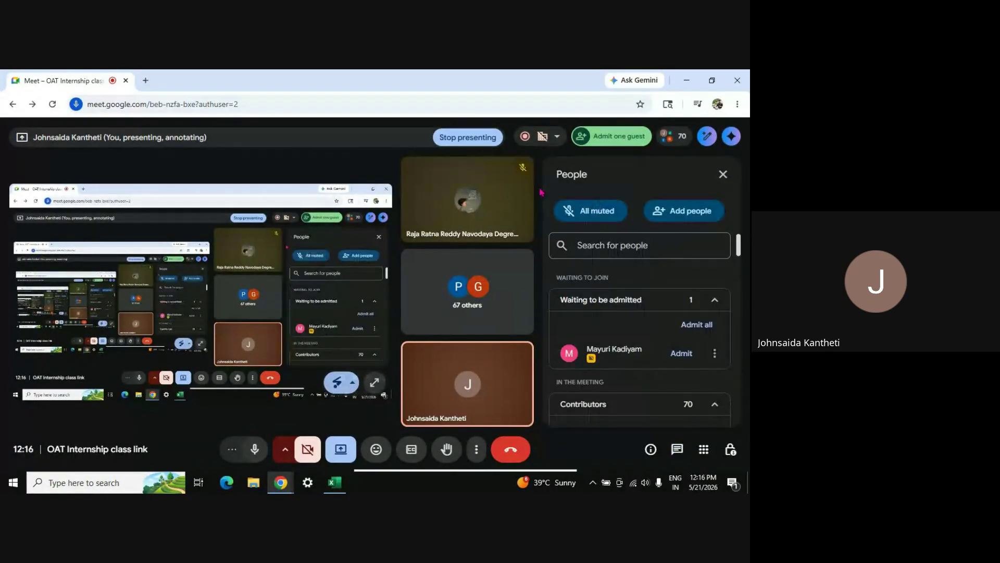
pyautogui.click(677, 354)
# - Switch back to Excel and enter the heading delivery in cell G1, beside damages
pyautogui.hotkey('alt', 'Tab')
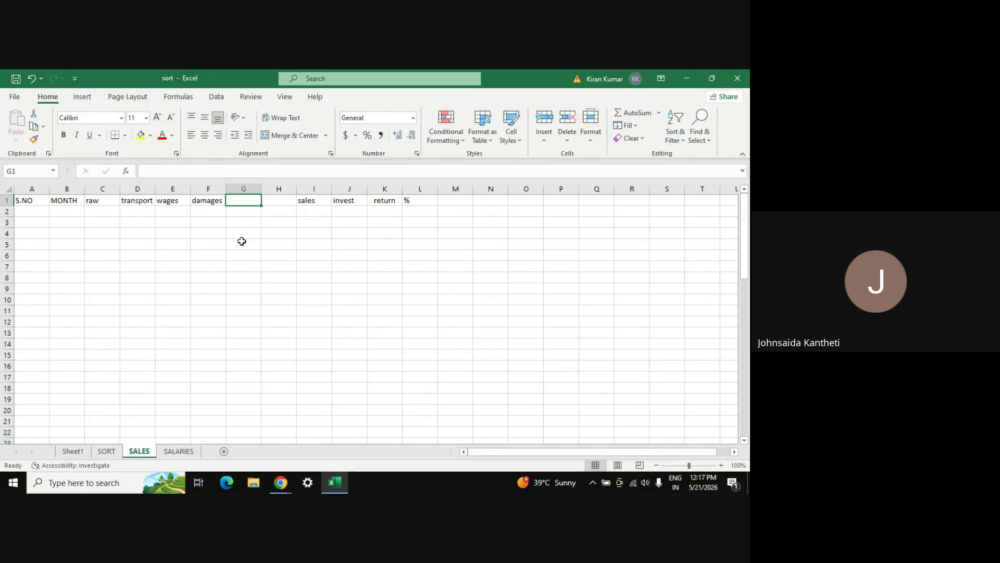
pyautogui.write('de')
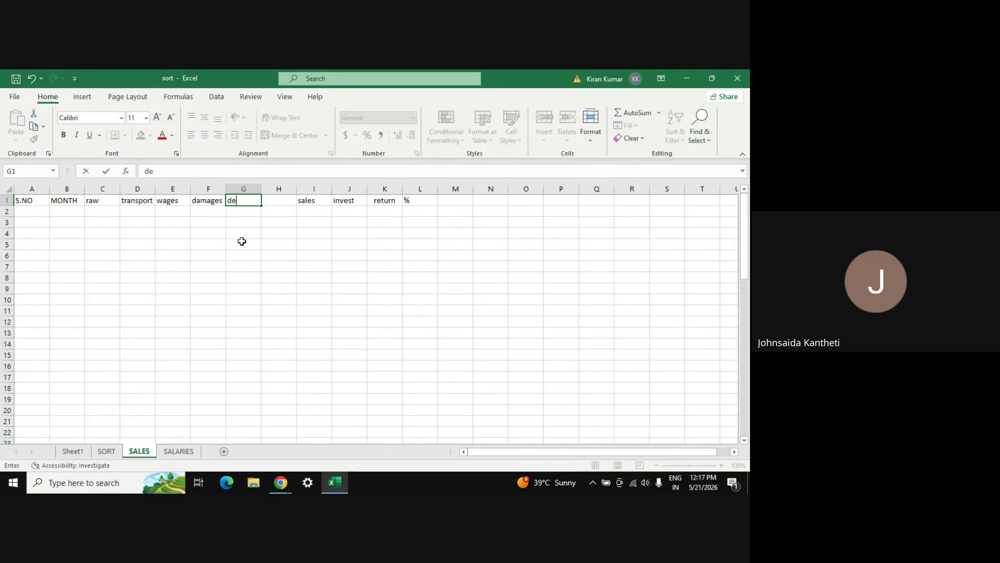
pyautogui.write('livery')
pyautogui.press('Tab')
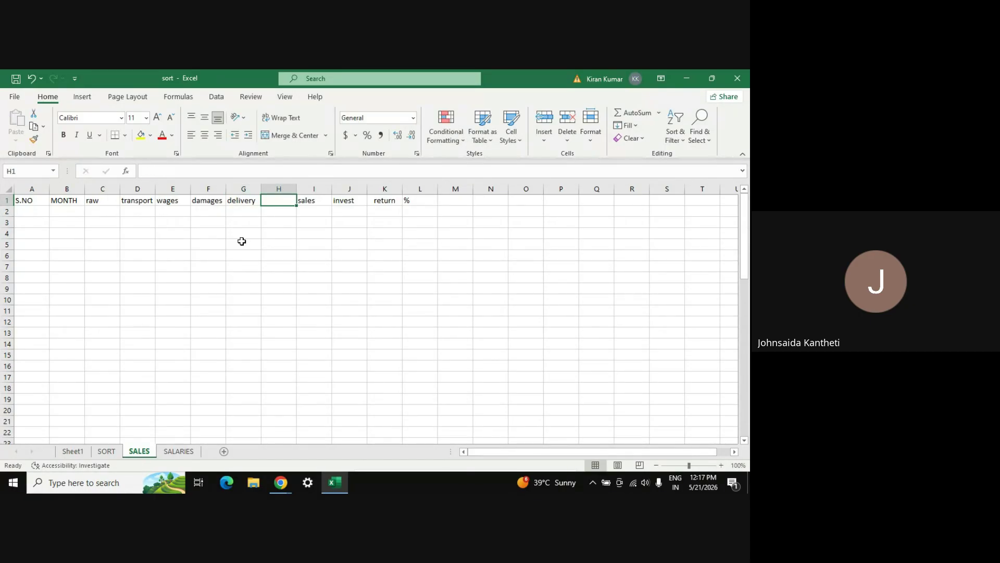
# - Enter the heading reconstruction in cell H1, beside delivery, and widen column H to fit it
pyautogui.hotkey('alt', 'Tab')
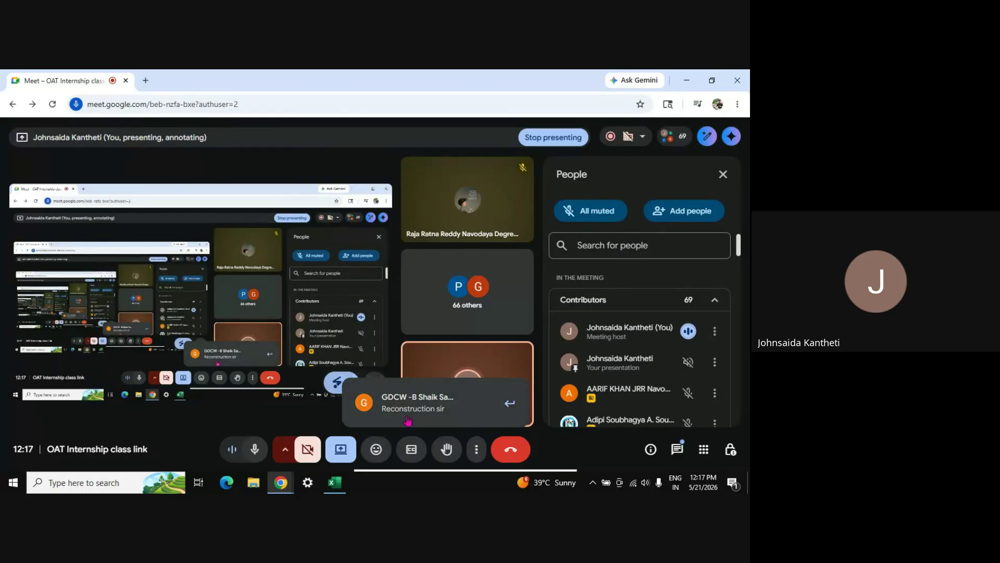
pyautogui.hotkey('alt', 'Tab')
pyautogui.write('re')
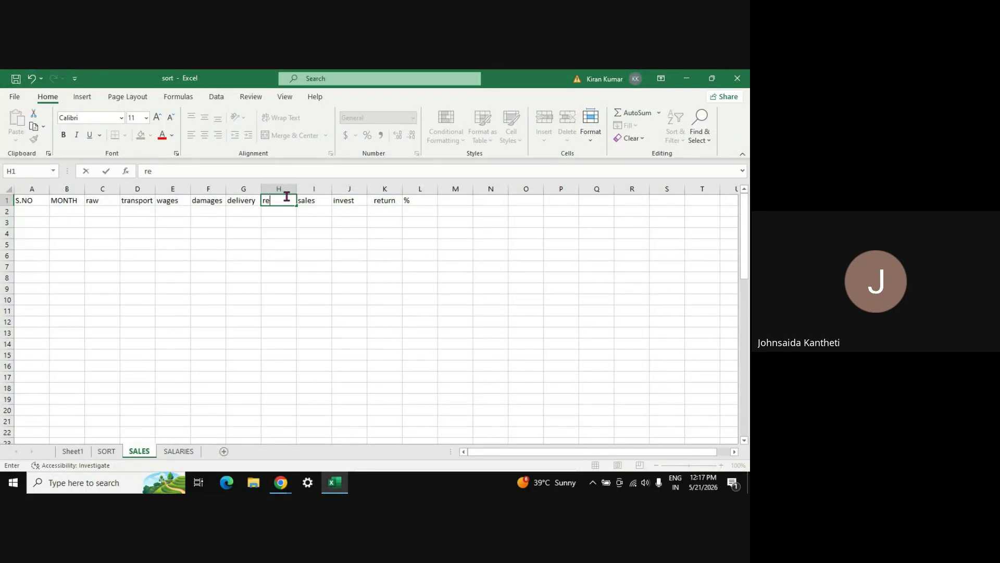
pyautogui.write('construction')
pyautogui.press('Return')
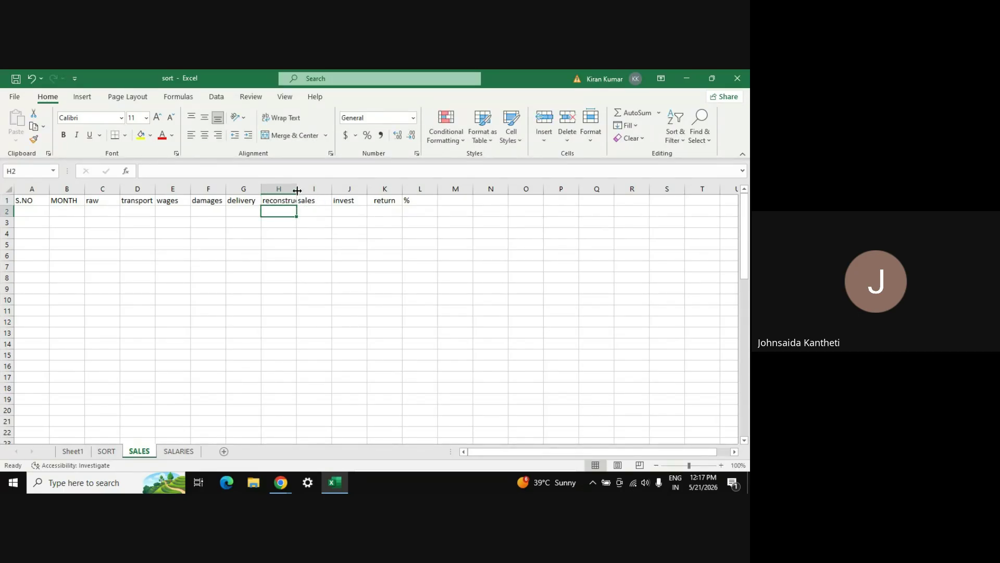
# - Switch to Google Meet and read the recent class chat messages for further heading suggestions
pyautogui.hotkey('alt', 'Tab')
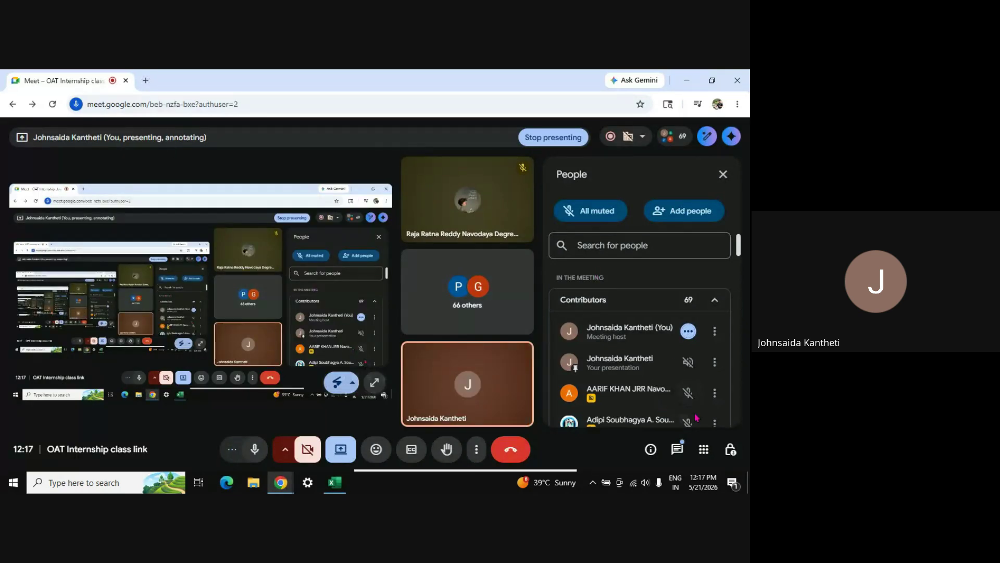
pyautogui.click(679, 452)
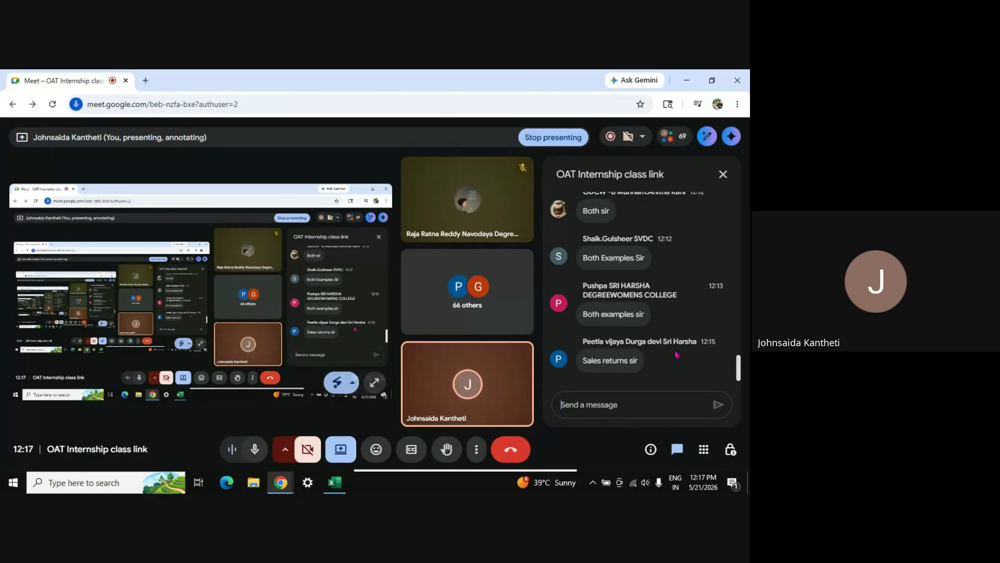
pyautogui.scroll(3, 675, 355)
pyautogui.scroll(-3, 675, 355)
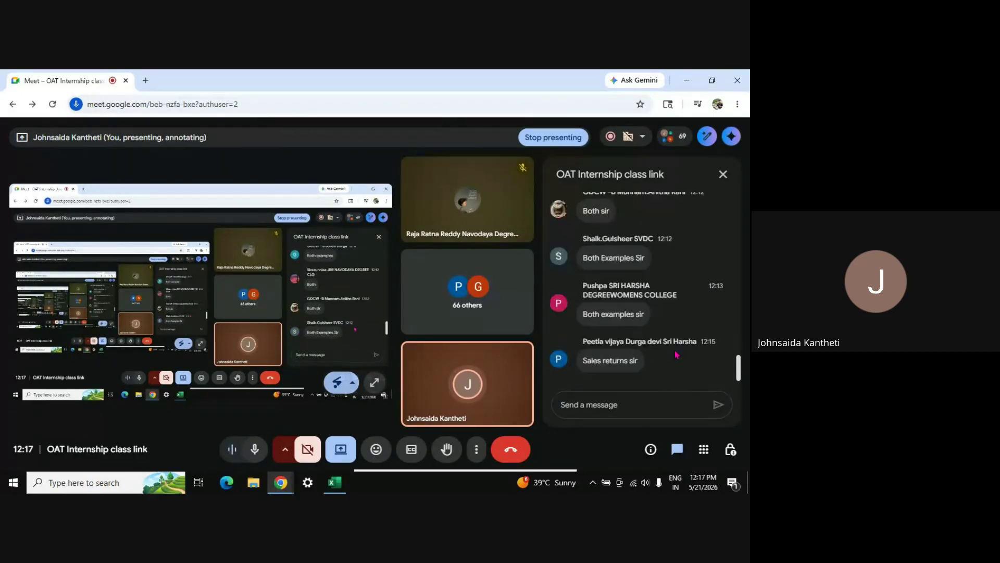
# - Switch back to Excel and enter the serial numbers 1, 2 and 3 in cells A2:A4 under S.NO
pyautogui.hotkey('alt', 'Tab')
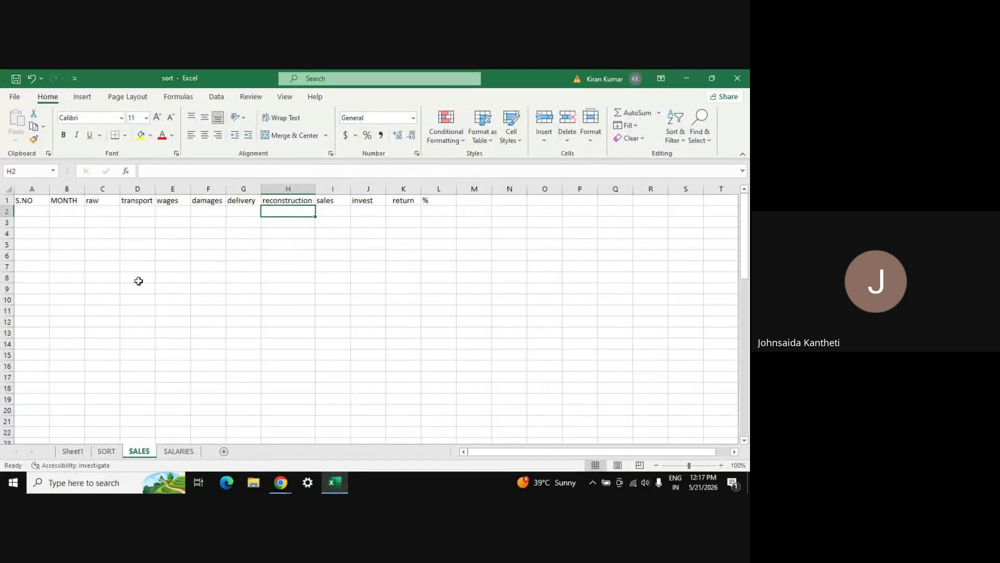
pyautogui.click(29, 213)
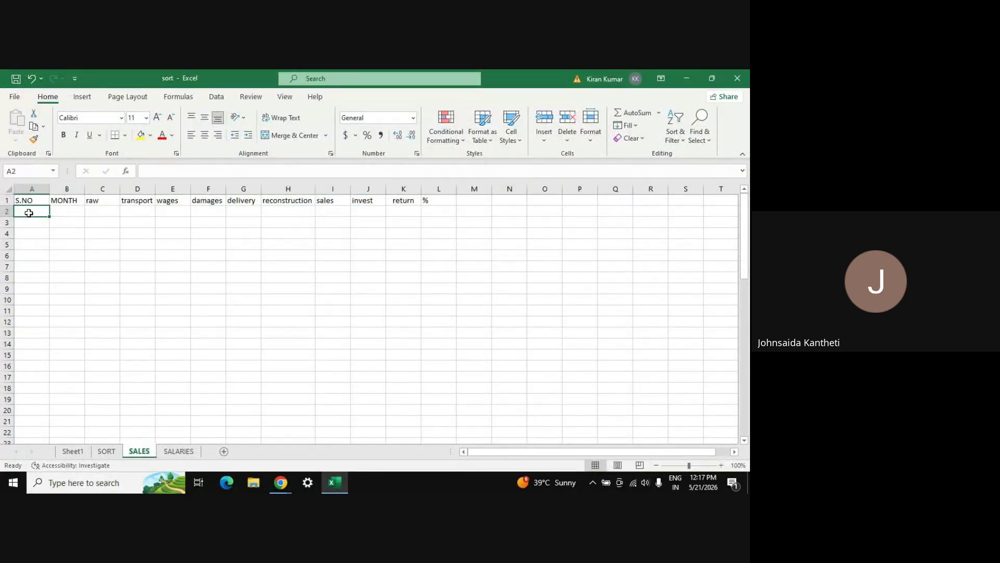
pyautogui.write('1')
pyautogui.press('Return')
pyautogui.write('2')
pyautogui.press('Return')
pyautogui.press('Return')
pyautogui.write('3')
pyautogui.press('Up')
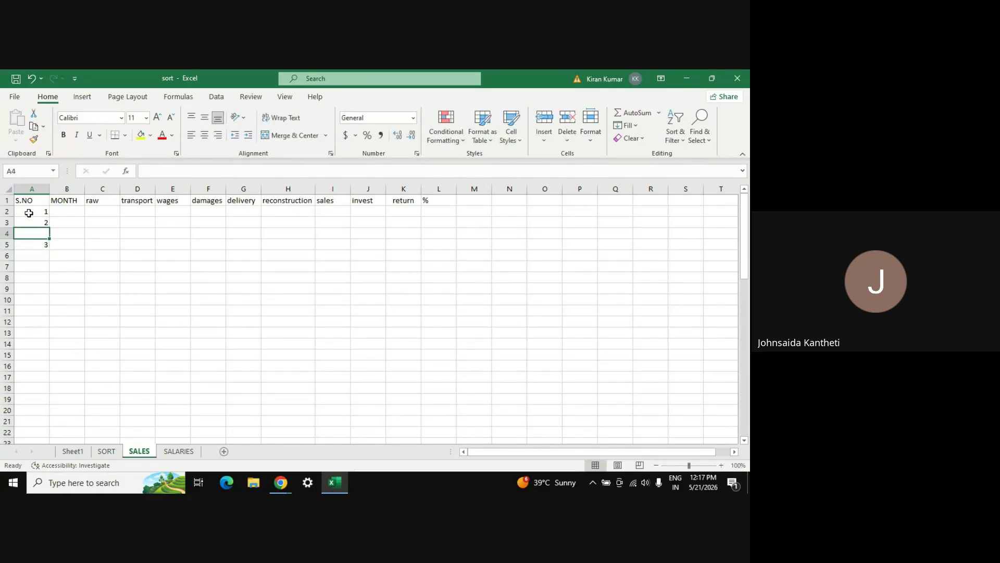
pyautogui.write('3')
pyautogui.press('Return')
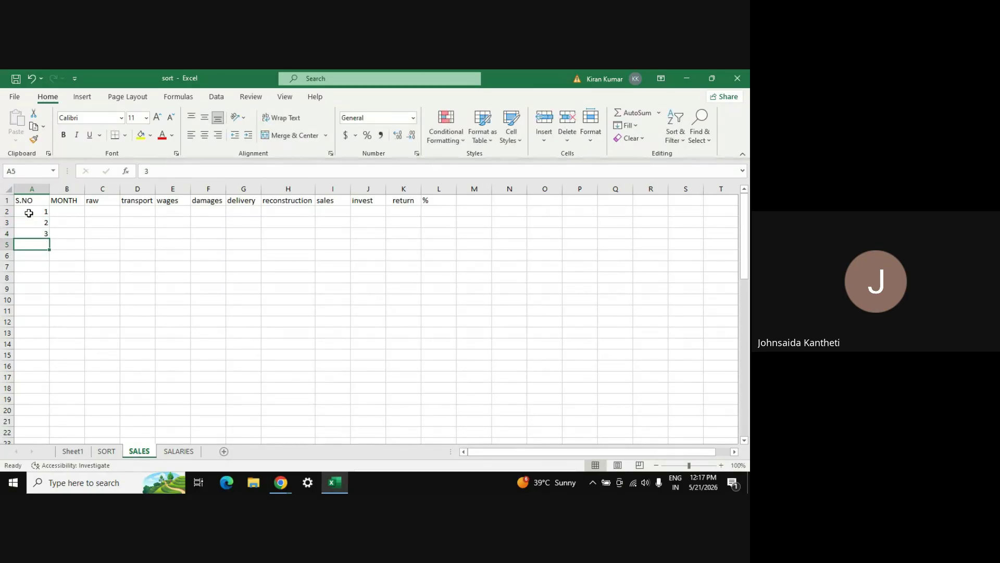
# - Extend the serial number series from A2:A4 down to 20 in cell A21
pyautogui.click(28, 213)
pyautogui.hotkey('shift', 'Down')
pyautogui.hotkey('shift', 'Down')
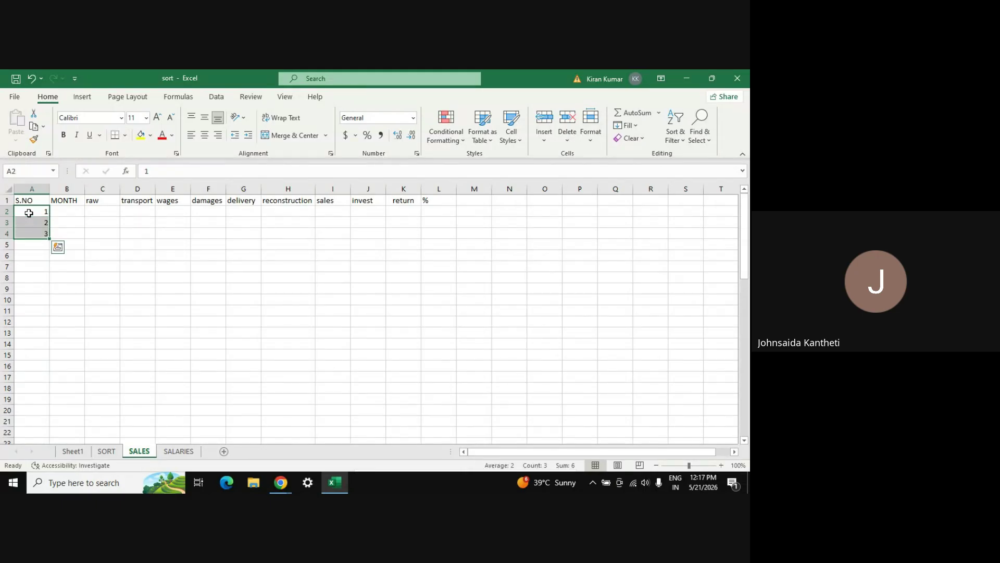
pyautogui.moveTo(49, 238); pyautogui.dragTo(46, 425)
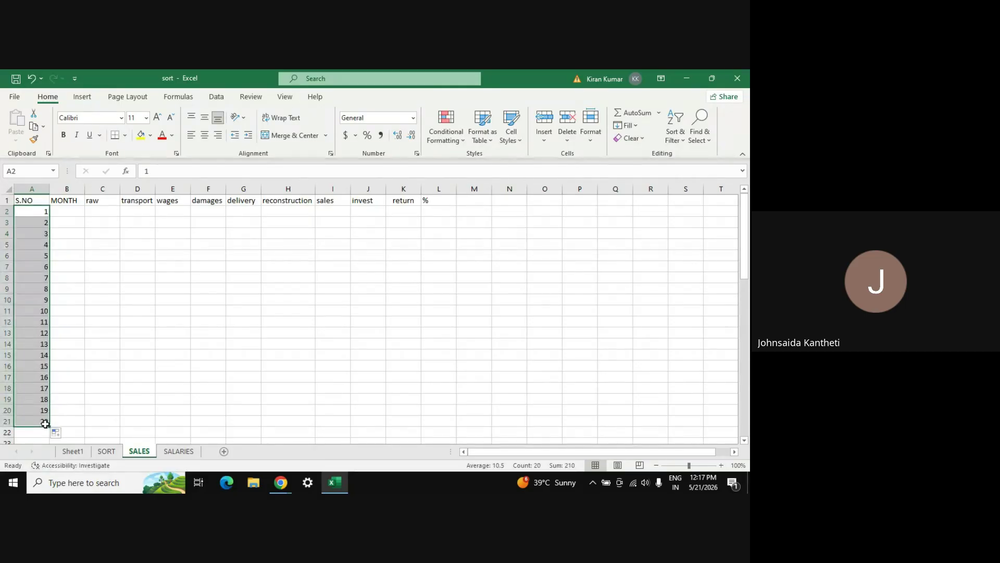
# - Enter the months JAN-2026 and FEB-2026 in cells B2 and B3 under MONTH
pyautogui.click(65, 209)
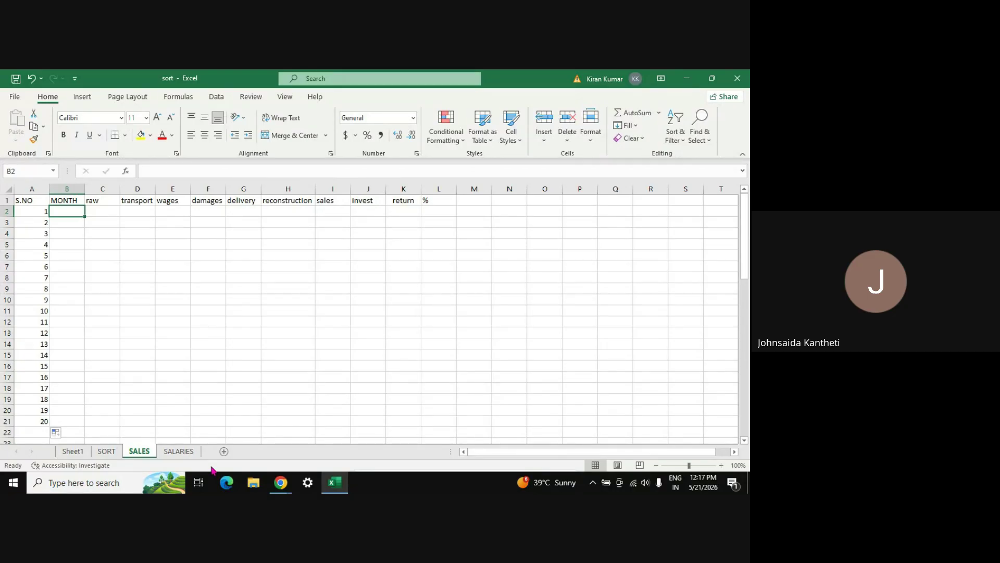
pyautogui.write('JAN-2026')
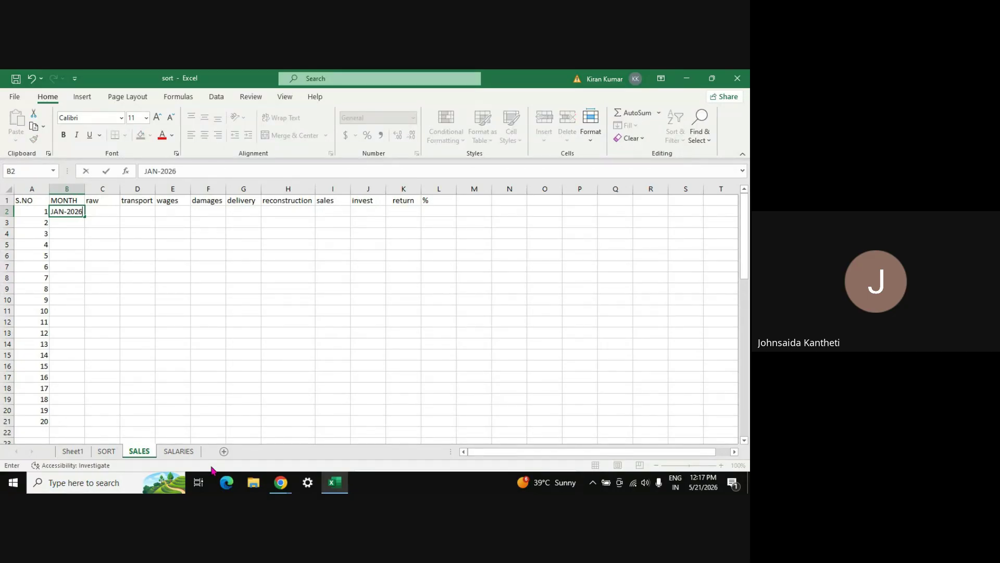
pyautogui.press('Return')
pyautogui.write('FEB-')
pyautogui.press('BackSpace')
pyautogui.press('BackSpace')
pyautogui.press('BackSpace')
pyautogui.press('BackSpace')
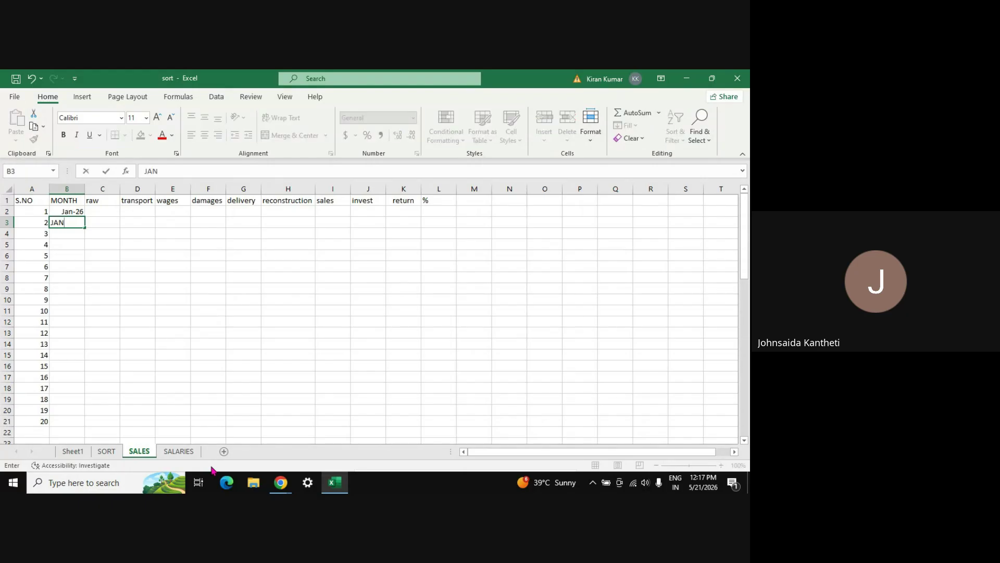
pyautogui.write('FEB-2026')
pyautogui.press('Return')
# - Fill the month series from B2:B3 down to cell B21, alongside the serial numbers
pyautogui.press('Up')
pyautogui.press('Up')
pyautogui.hotkey('shift', 'Down')
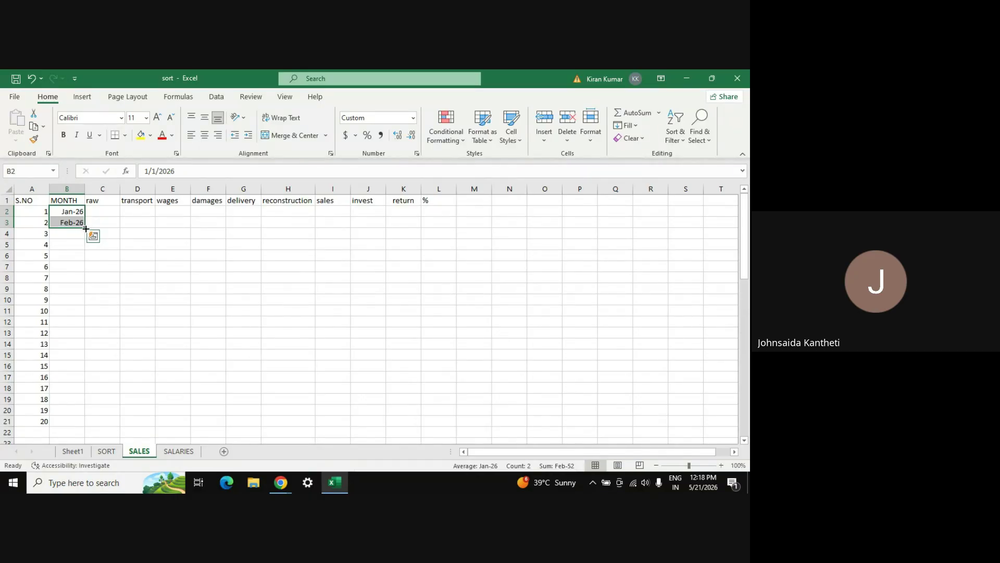
pyautogui.click(678, 146)
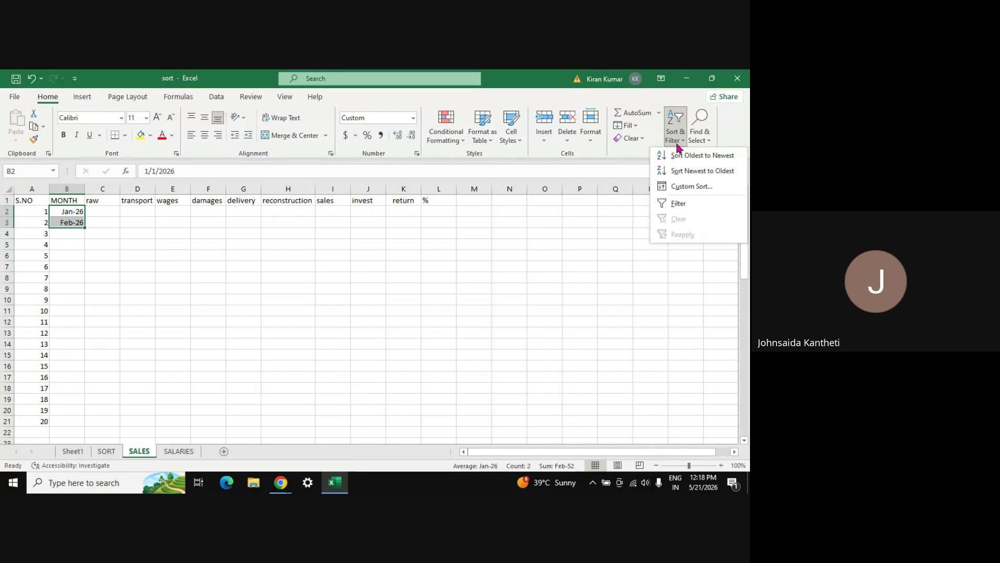
pyautogui.click(636, 126)
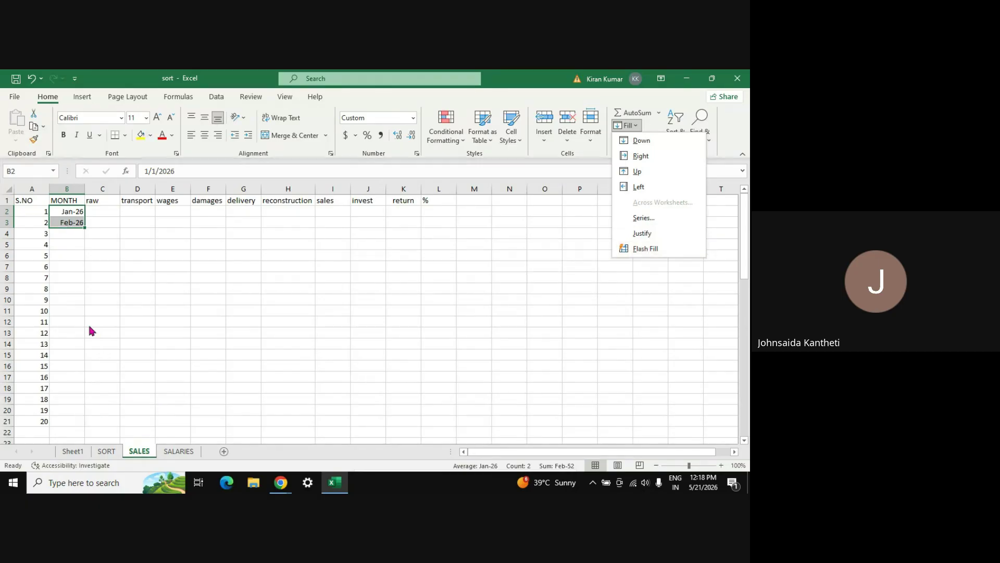
pyautogui.click(86, 228)
pyautogui.moveTo(86, 227); pyautogui.dragTo(86, 227)
pyautogui.doubleClick(86, 228)
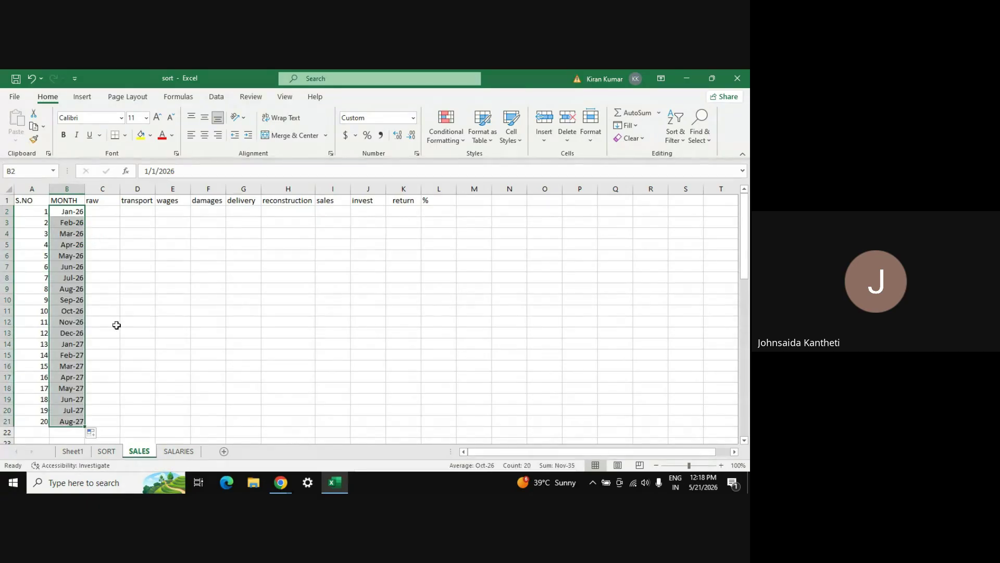
pyautogui.click(70, 212)
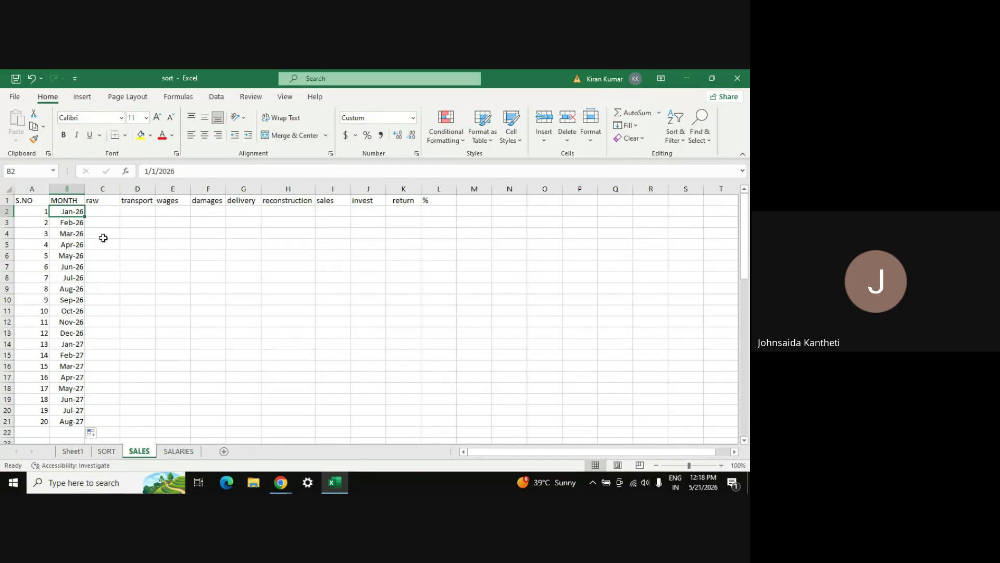
# - Enter 10000 in cell C2 under raw and fill it down the column to C21
pyautogui.click(101, 214)
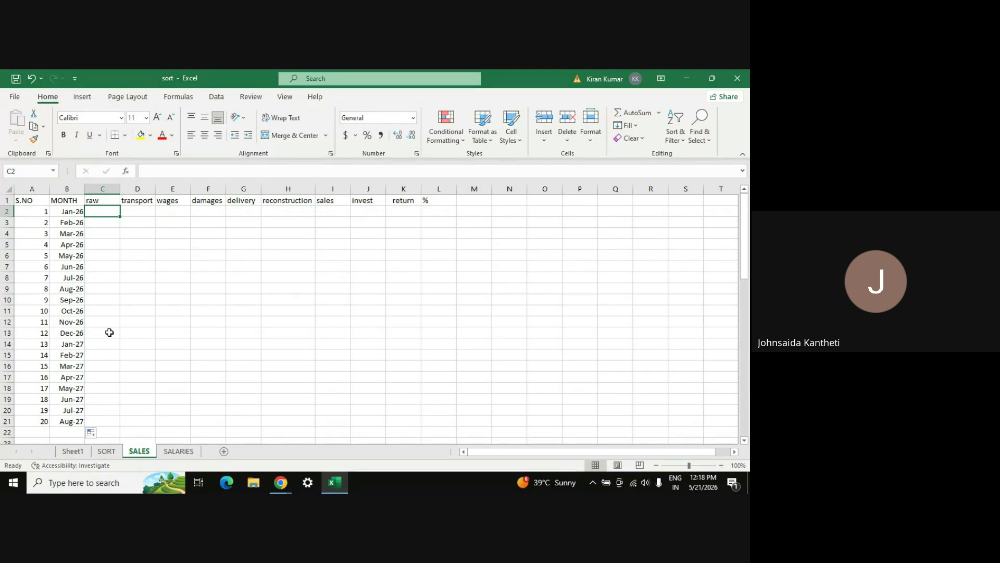
pyautogui.write('10000')
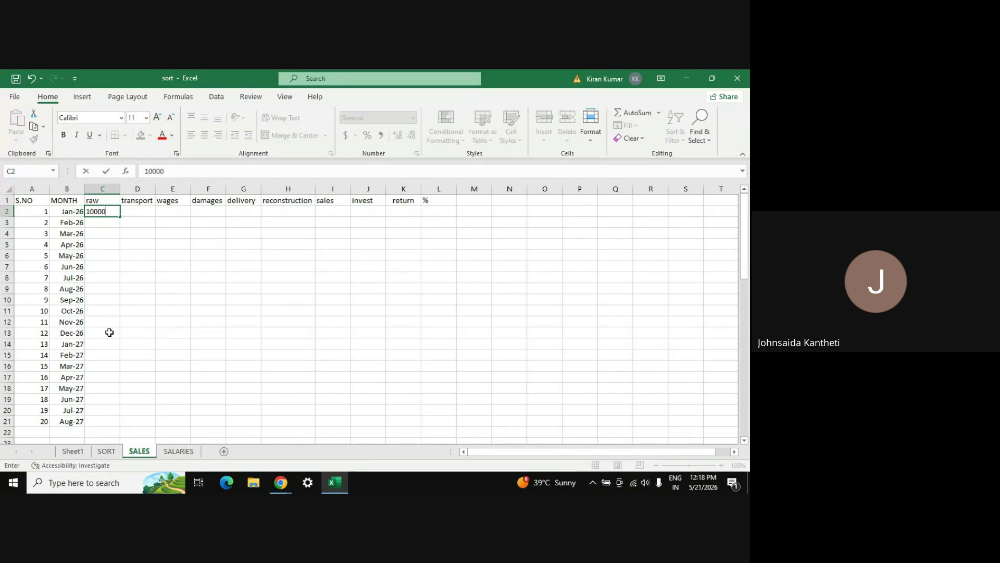
pyautogui.press('Return')
pyautogui.press('Up')
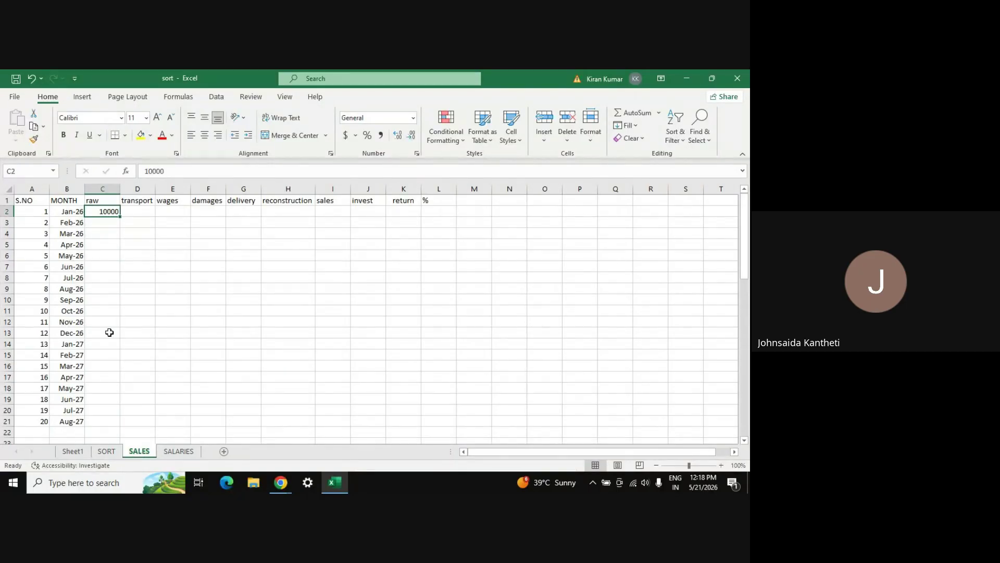
pyautogui.doubleClick(120, 218)
# - Enter 500 as the Jan-26 transport cost in cell D2
pyautogui.click(145, 208)
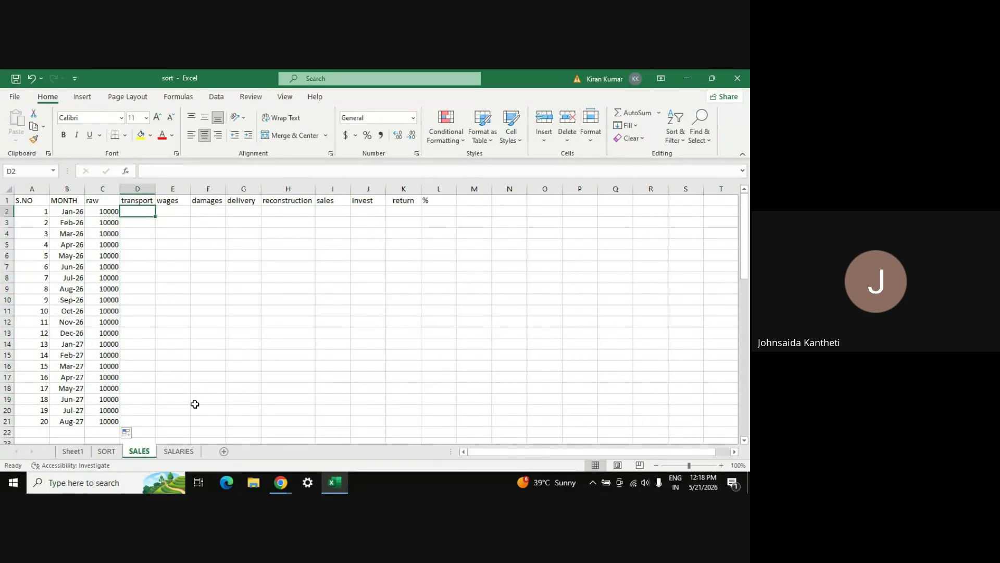
pyautogui.write('500')
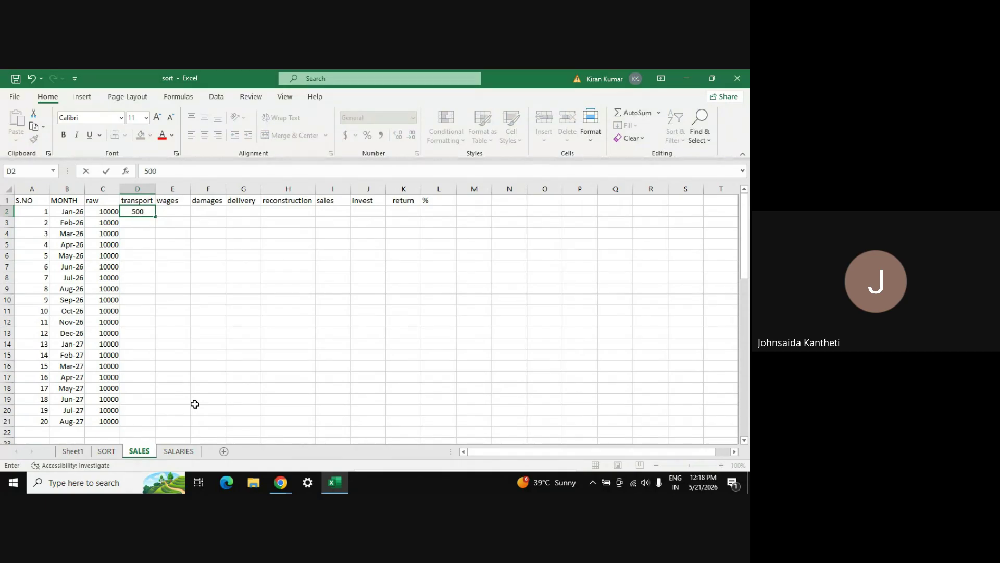
pyautogui.press('Left')
# - Replace the raw costs for Jan-26 to Mar-26 in C2:C4 with 20000, 21000 and 22000
pyautogui.write('200')
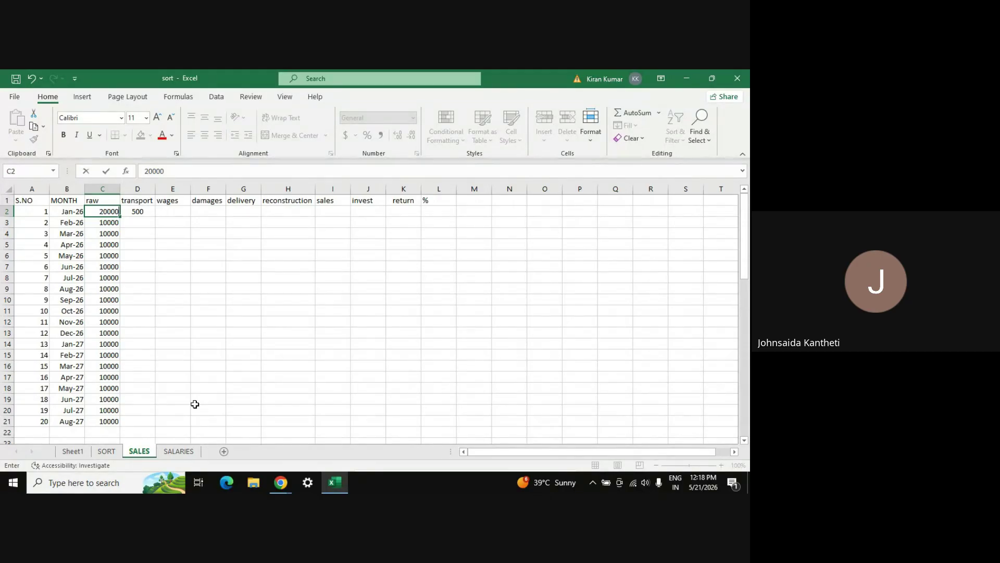
pyautogui.write('00')
pyautogui.press('Return')
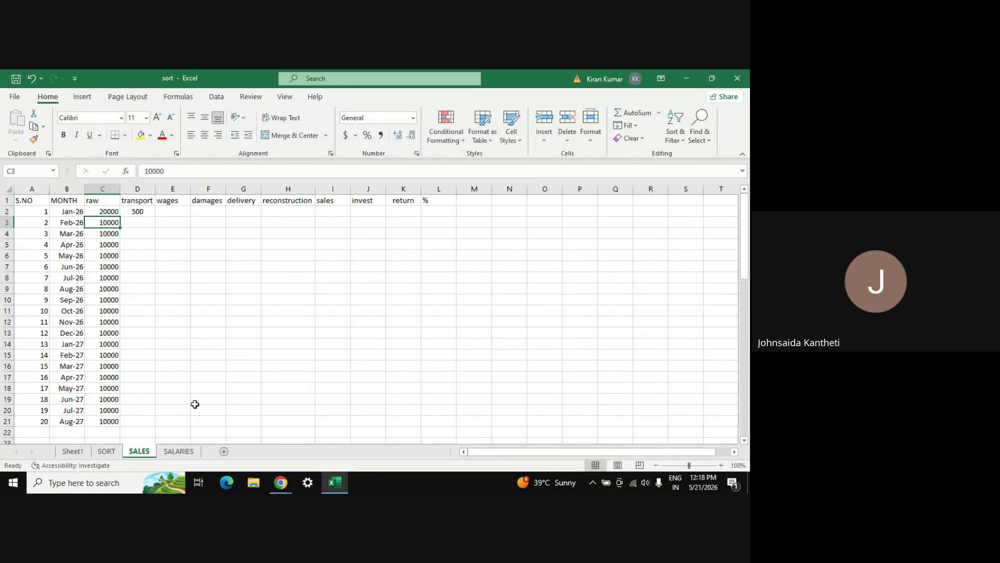
pyautogui.write('2100')
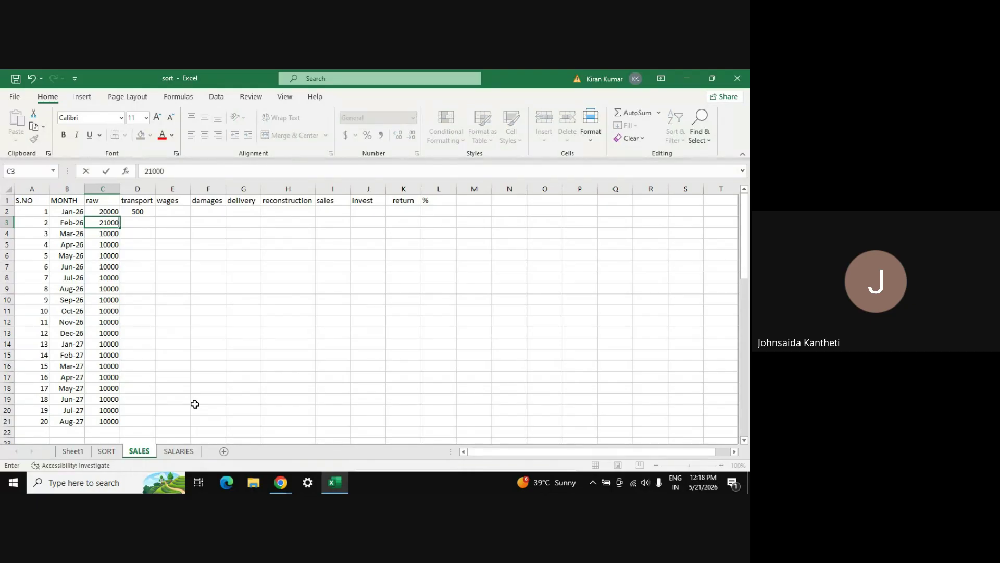
pyautogui.press('Return')
pyautogui.write('220')
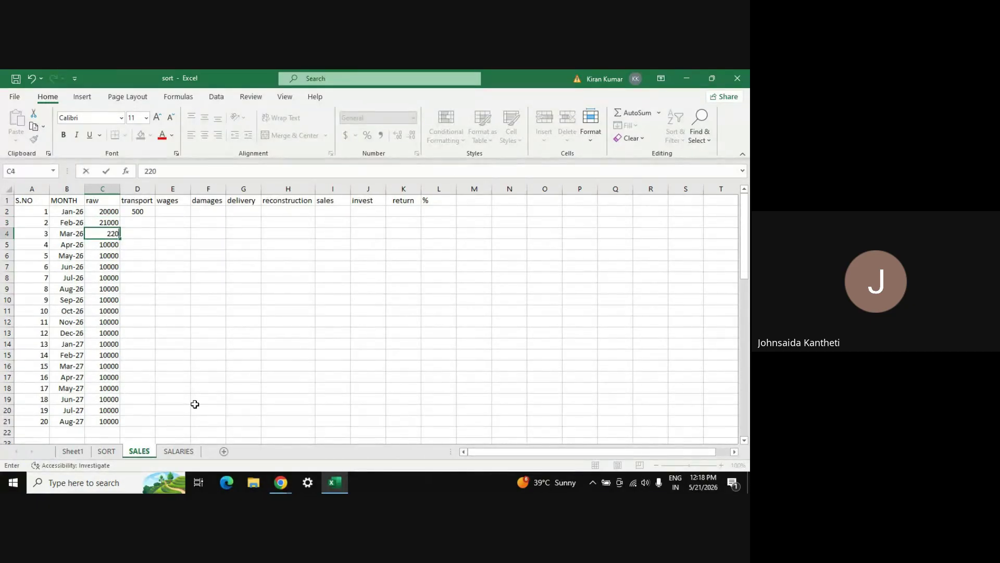
pyautogui.write('00')
pyautogui.press('Return')
# - Fill the raw cost series from C2:C4 down to cell C21
pyautogui.press('Up')
pyautogui.press('Up')
pyautogui.press('Up')
pyautogui.hotkey('shift', 'Down')
pyautogui.hotkey('shift', 'Down')
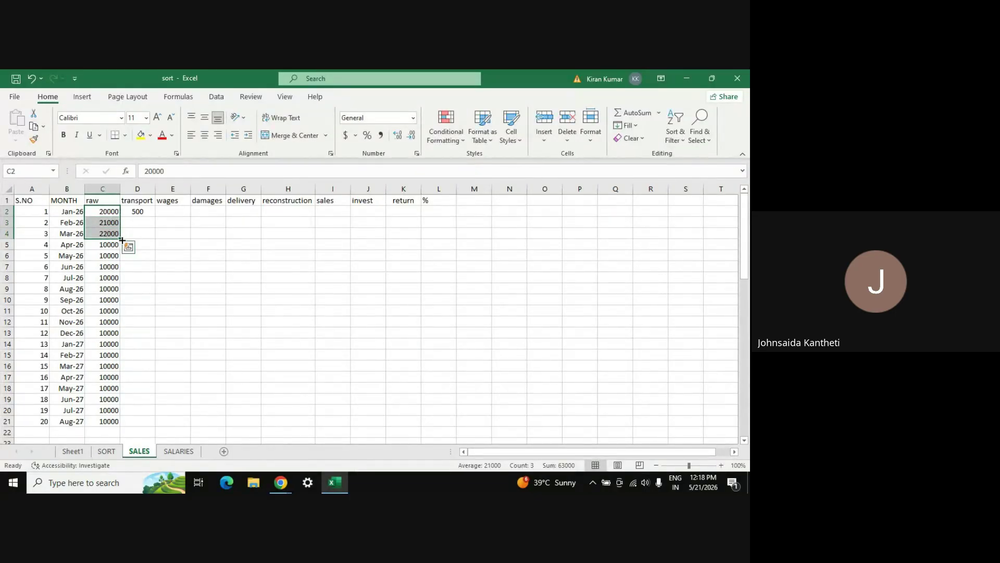
pyautogui.doubleClick(122, 240)
# - Set the transport cost in cell D2 to 15000 and fill it down the column to D21
pyautogui.click(143, 211)
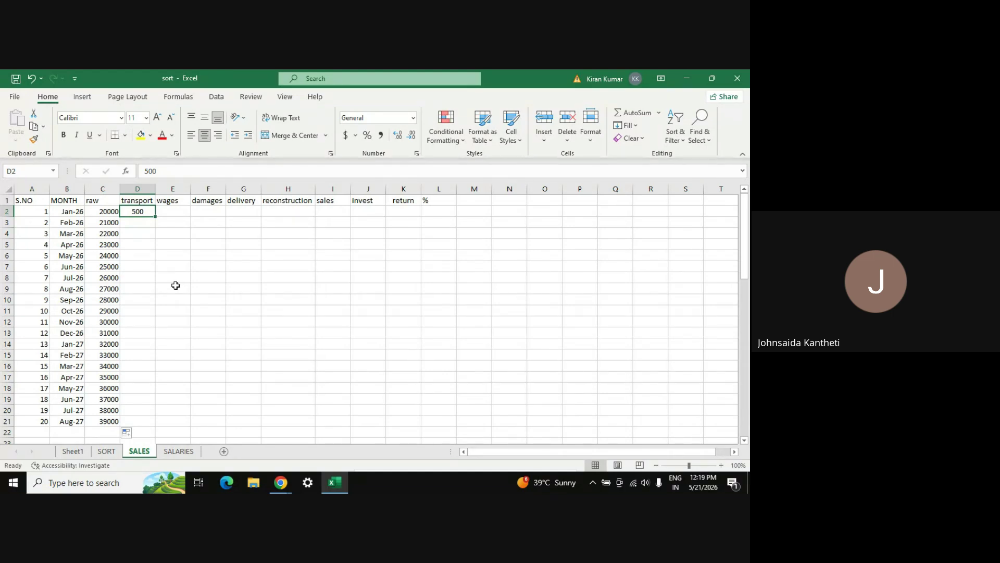
pyautogui.write('1500')
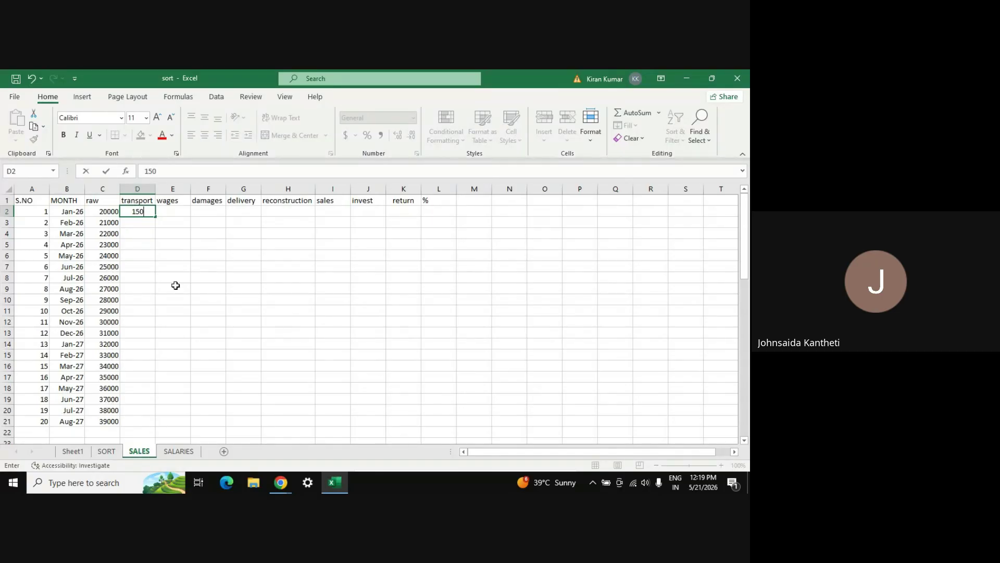
pyautogui.press('BackSpace')
pyautogui.press('BackSpace')
pyautogui.press('BackSpace')
pyautogui.press('BackSpace')
pyautogui.write('15000')
pyautogui.press('Return')
pyautogui.press('Up')
pyautogui.hotkey('shift', 'Down')
pyautogui.hotkey('shift', 'Up')
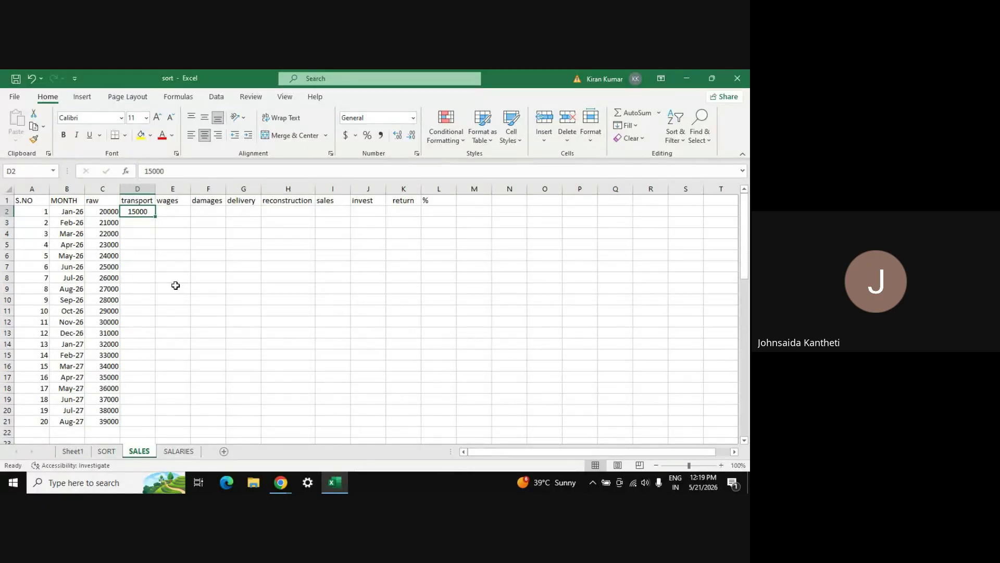
pyautogui.doubleClick(156, 216)
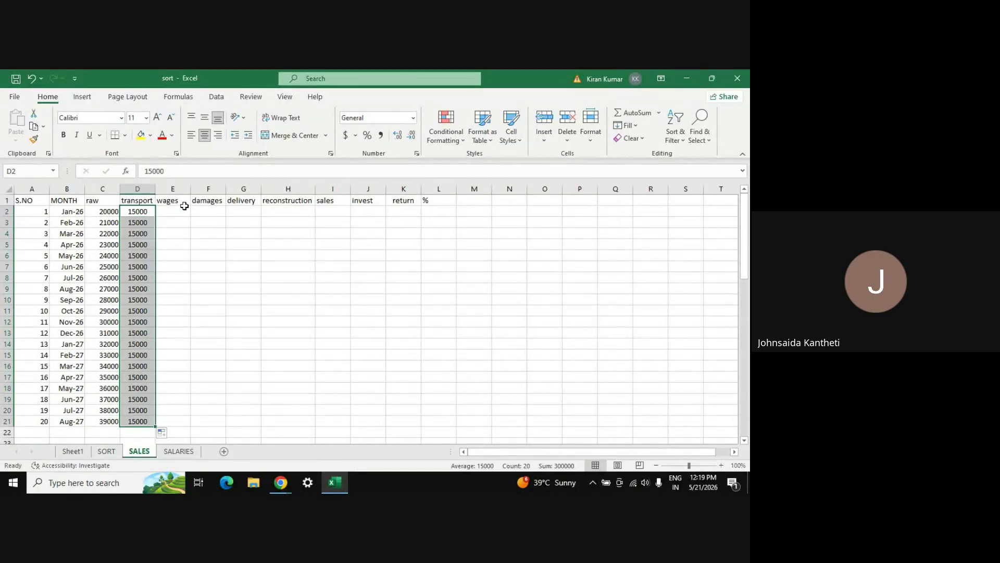
# - Enter 10000 in cell E2 under wages and fill it down the column to E21
pyautogui.click(175, 216)
pyautogui.hotkey('alt', 'Tab')
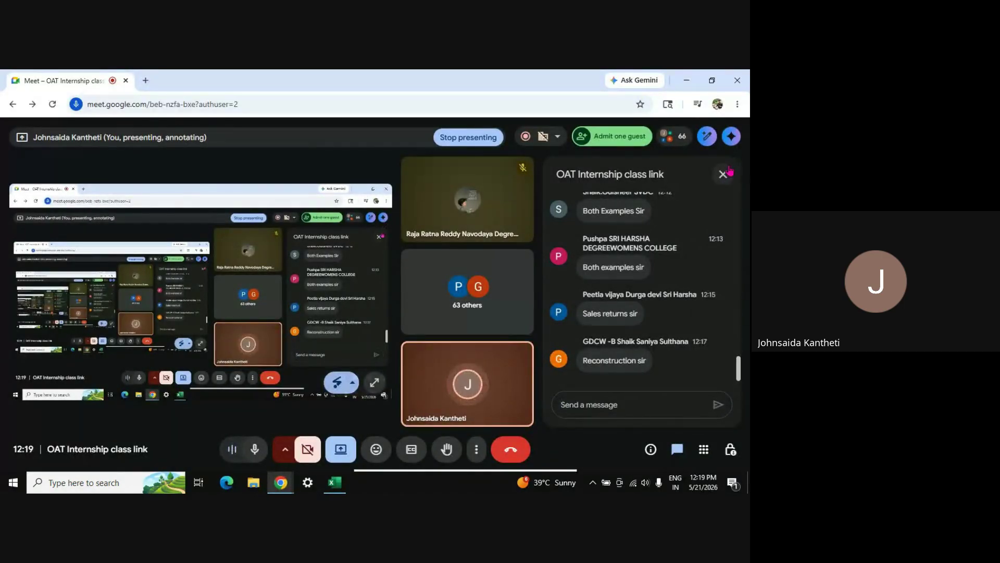
pyautogui.hotkey('alt', 'Tab')
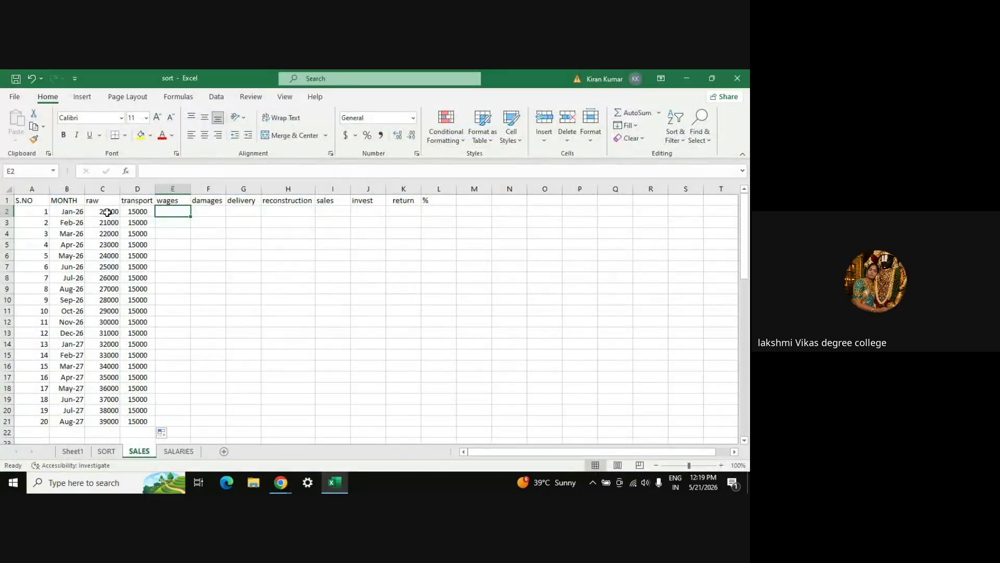
pyautogui.write('10')
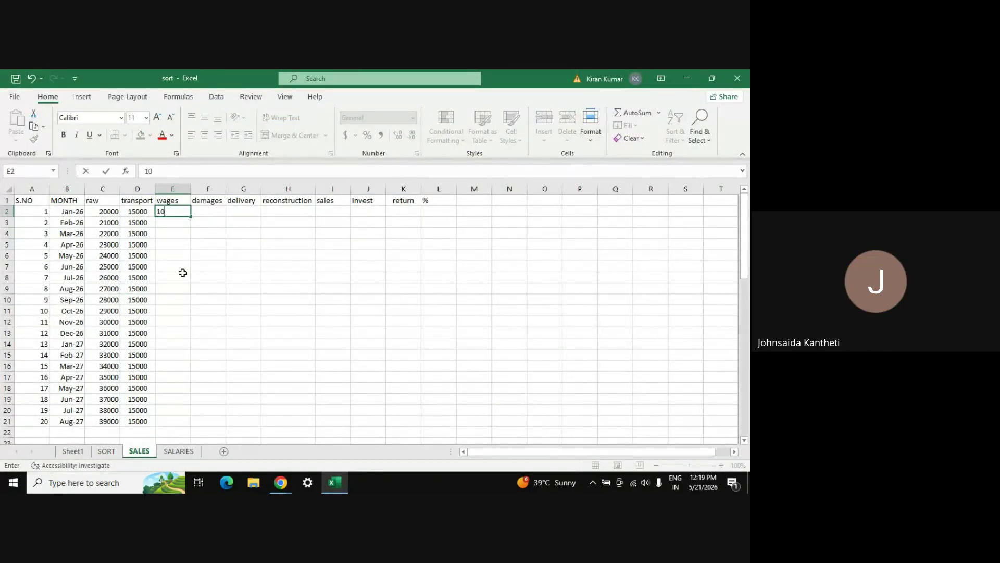
pyautogui.write('000')
pyautogui.press('Return')
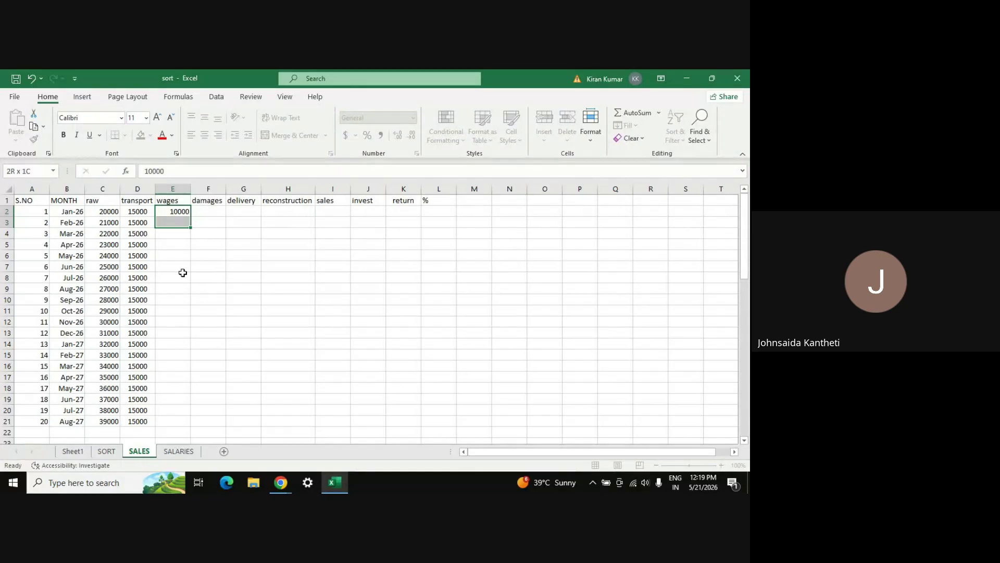
pyautogui.press('Up')
pyautogui.press('Up')
pyautogui.press('Down')
pyautogui.press('Down')
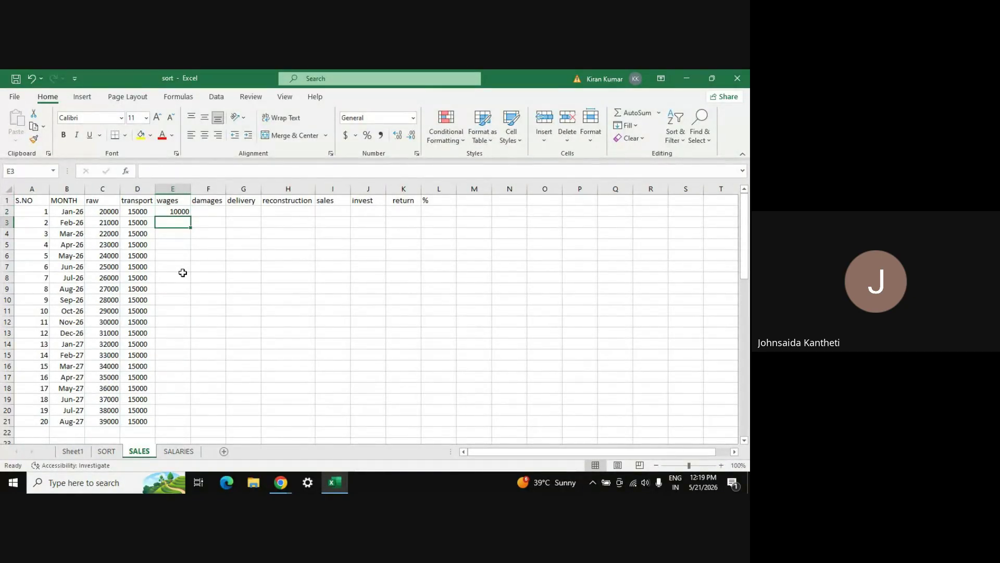
pyautogui.press('Up')
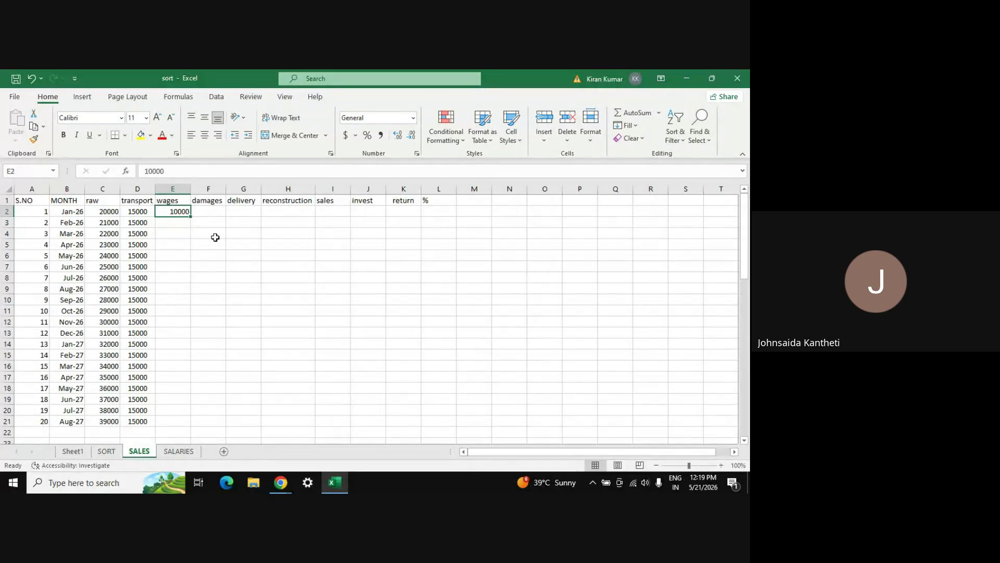
pyautogui.doubleClick(189, 216)
# - Enter 1000 in cell F2 under damages and fill it down the column to F21
pyautogui.click(206, 211)
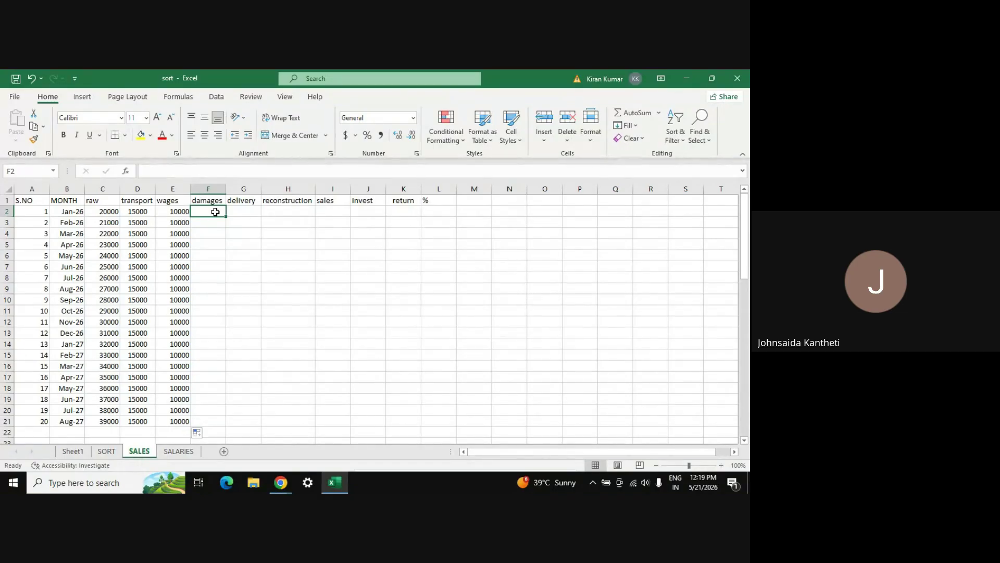
pyautogui.write('1000')
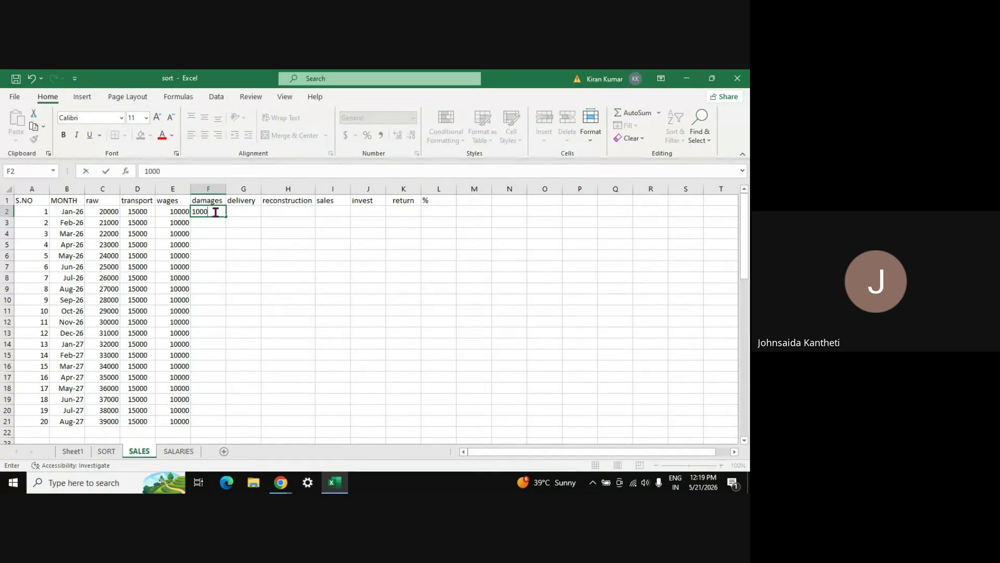
pyautogui.press('Return')
pyautogui.click(215, 211)
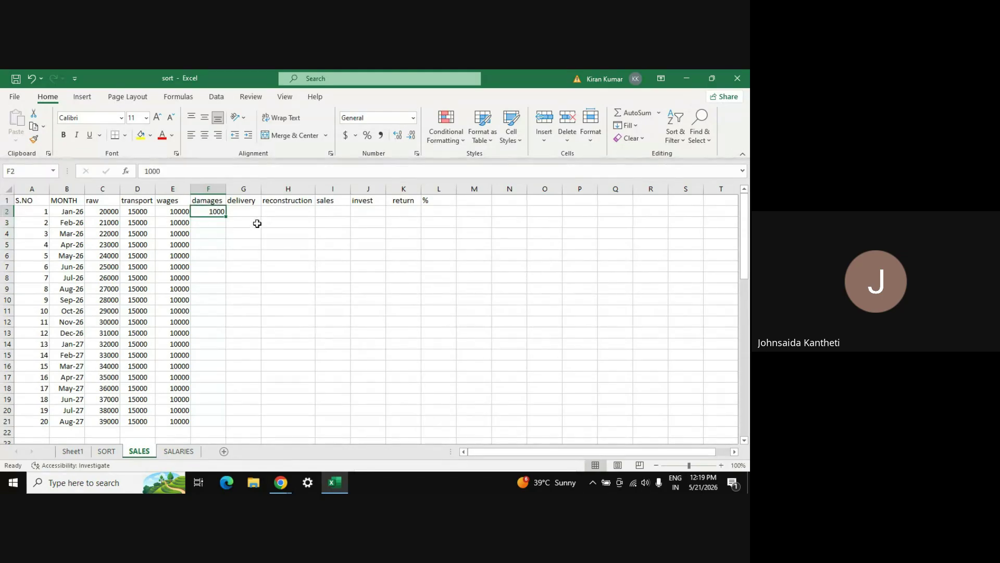
pyautogui.doubleClick(227, 219)
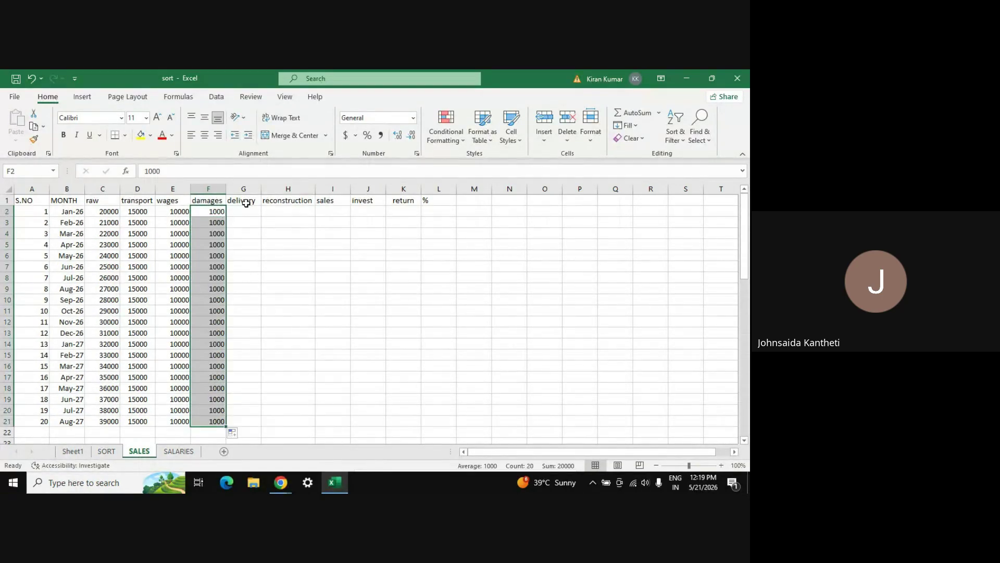
# - Enter 2000 in cell G2 under delivery and fill it down the column to G21
pyautogui.click(247, 211)
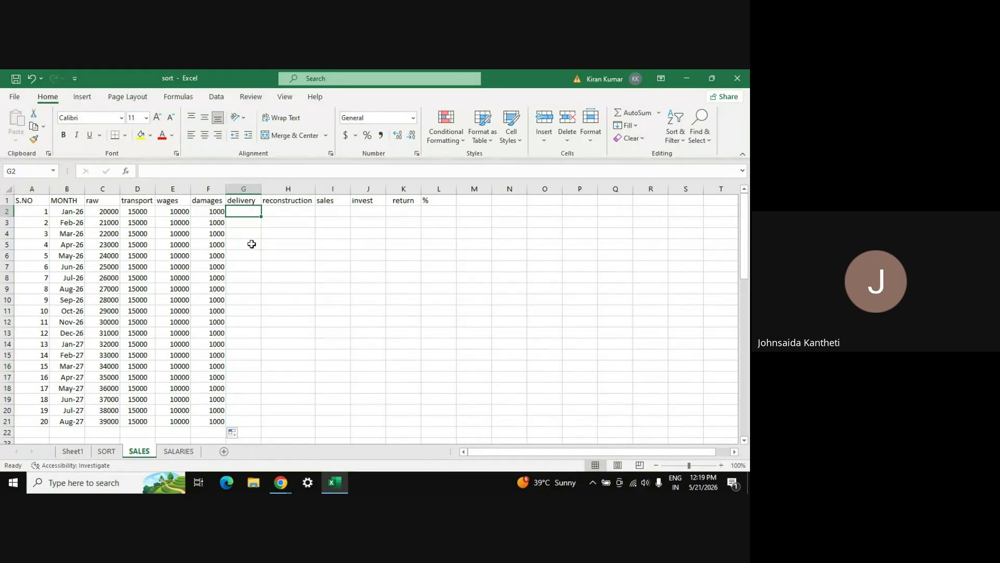
pyautogui.write('2000')
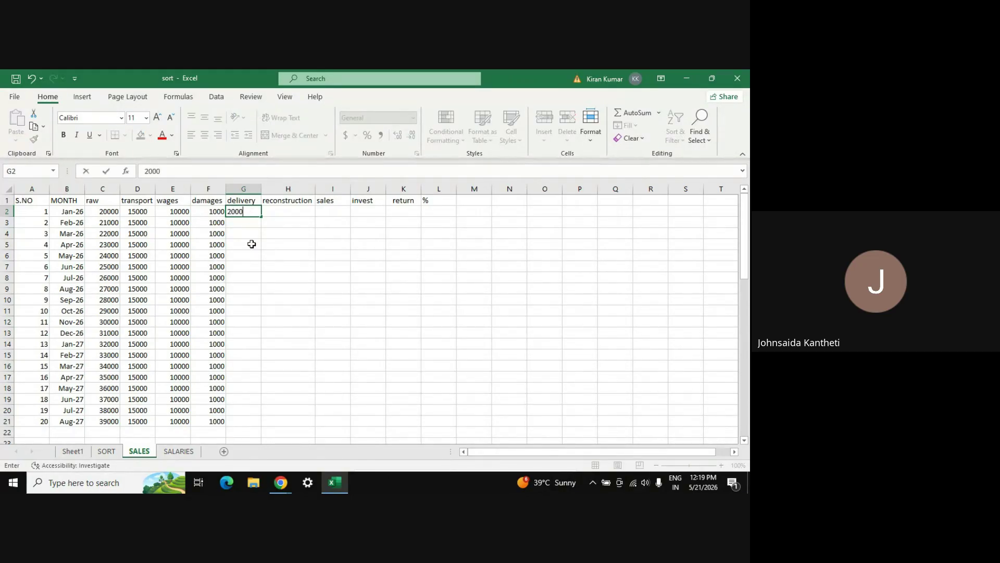
pyautogui.press('Return')
pyautogui.press('Up')
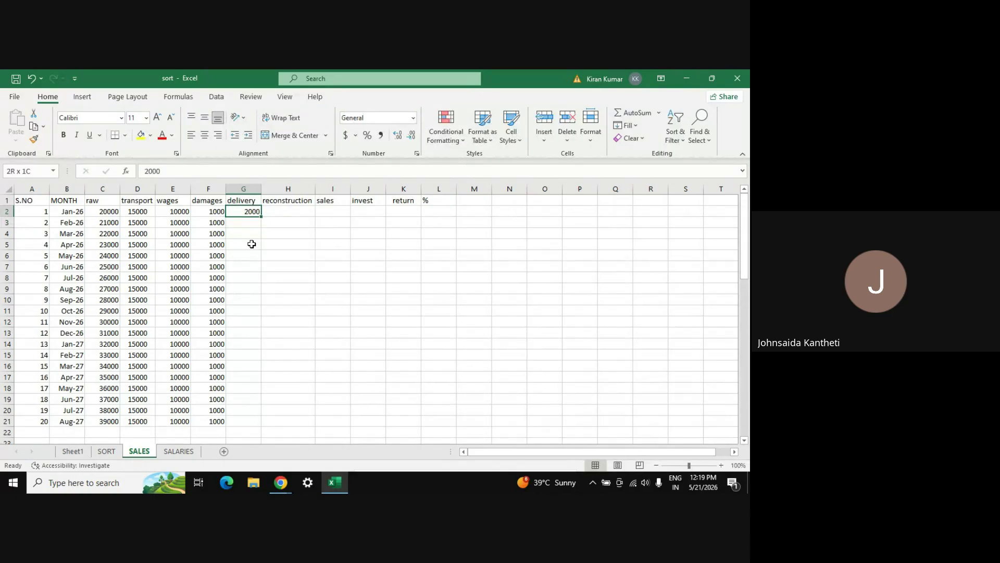
pyautogui.doubleClick(262, 216)
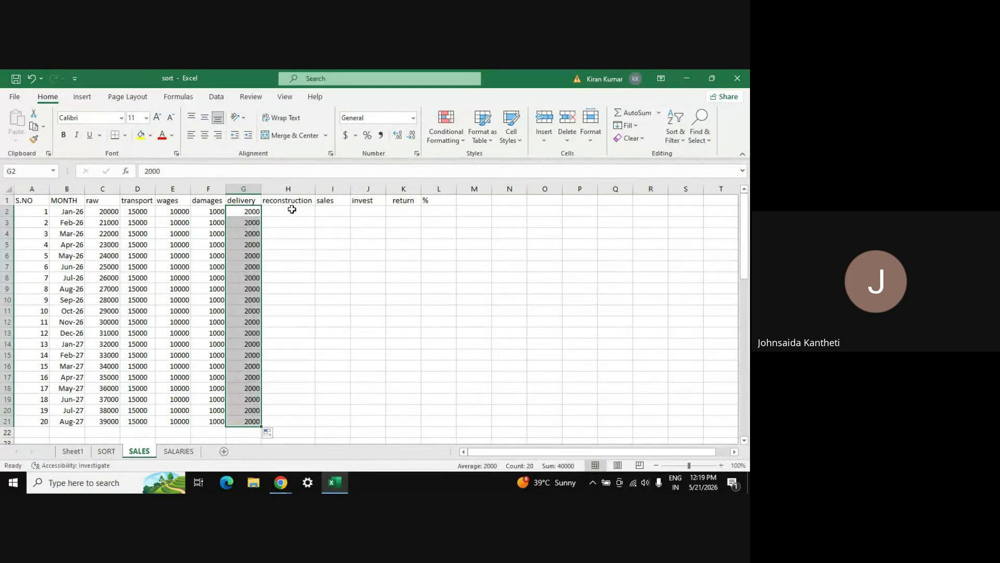
# - Enter 3000 in cell H2 under reconstruction and fill it down the column to H21
pyautogui.click(290, 212)
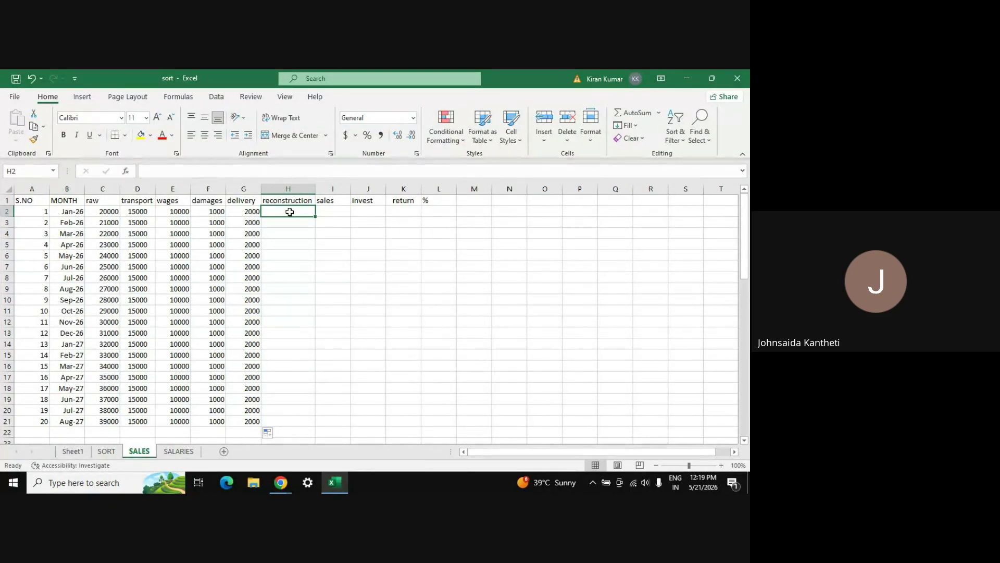
pyautogui.write('100')
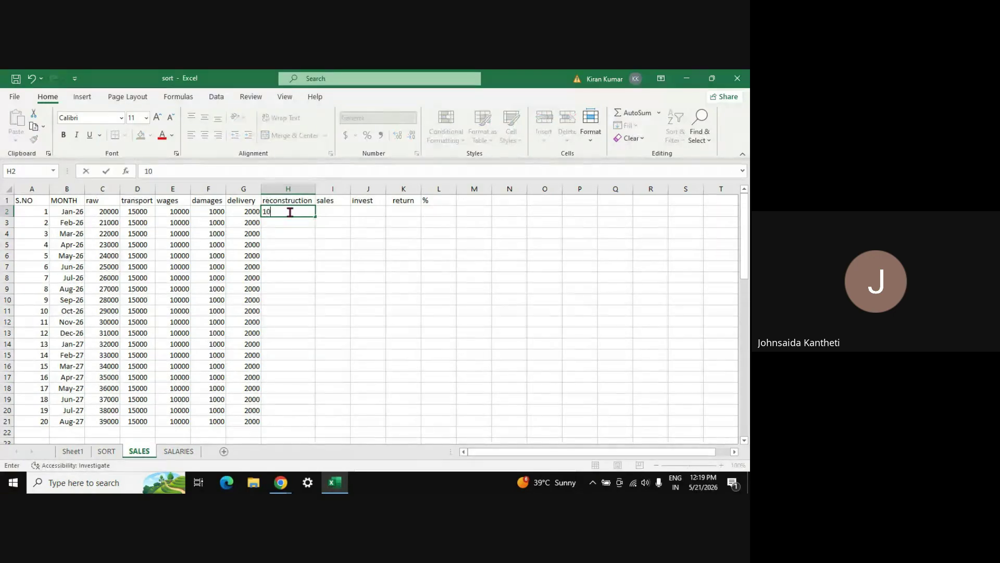
pyautogui.press('BackSpace')
pyautogui.press('BackSpace')
pyautogui.press('BackSpace')
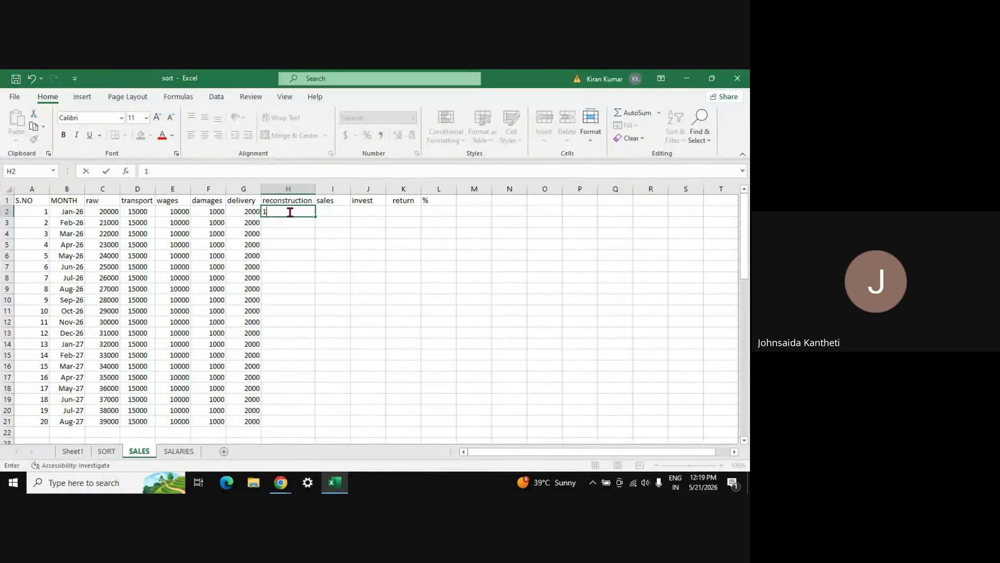
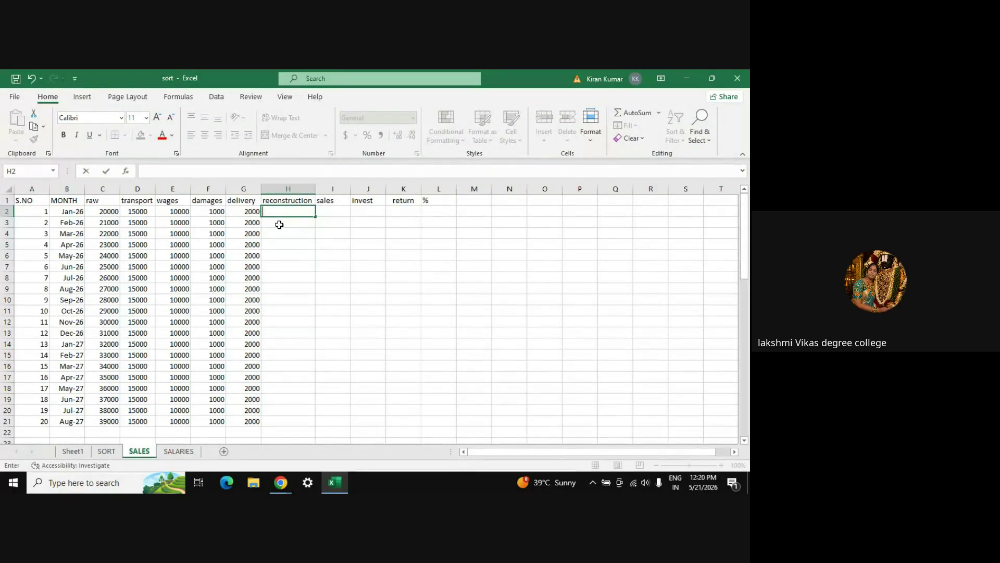
pyautogui.write('3000')
pyautogui.hotkey('ctrl', 'Return')
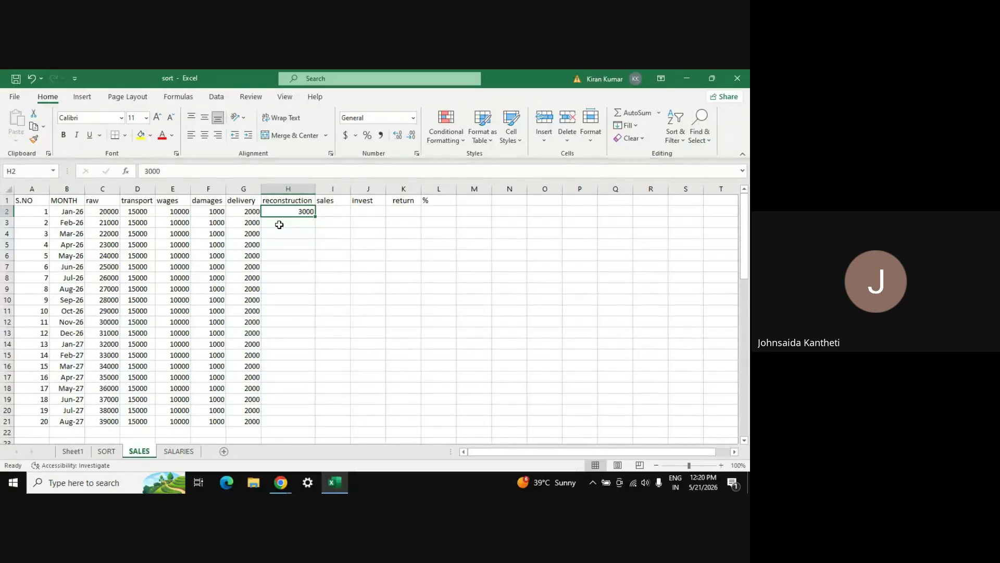
pyautogui.doubleClick(315, 216)
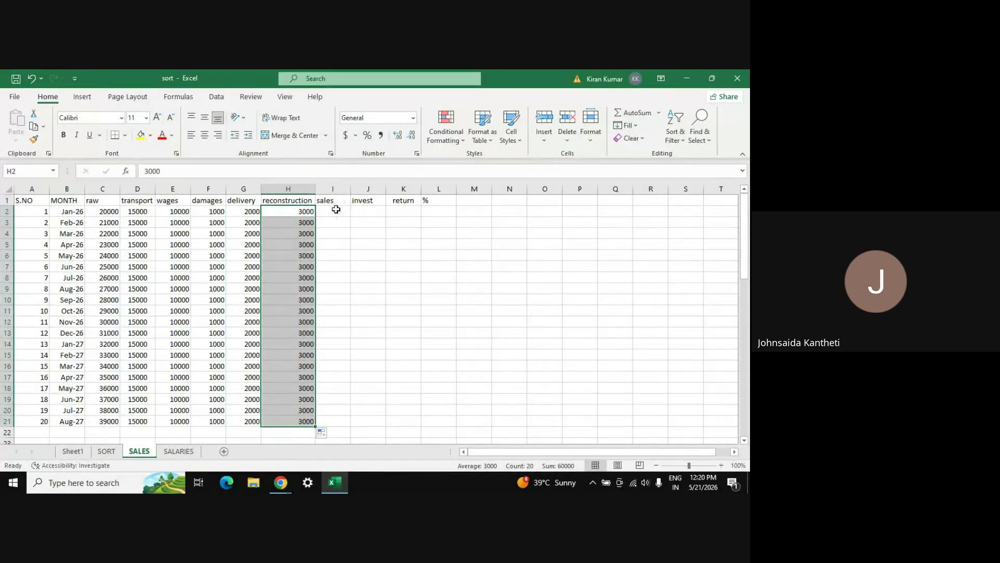
# - Enter 50000 and 60000 as the Jan-26 and Feb-26 sales in cells I2 and I3
pyautogui.click(335, 209)
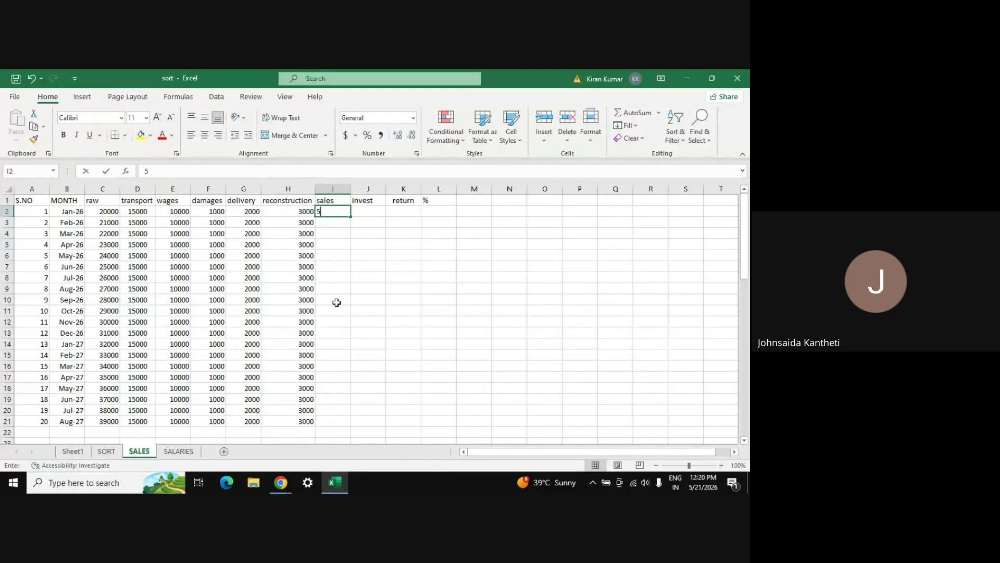
pyautogui.write('50000')
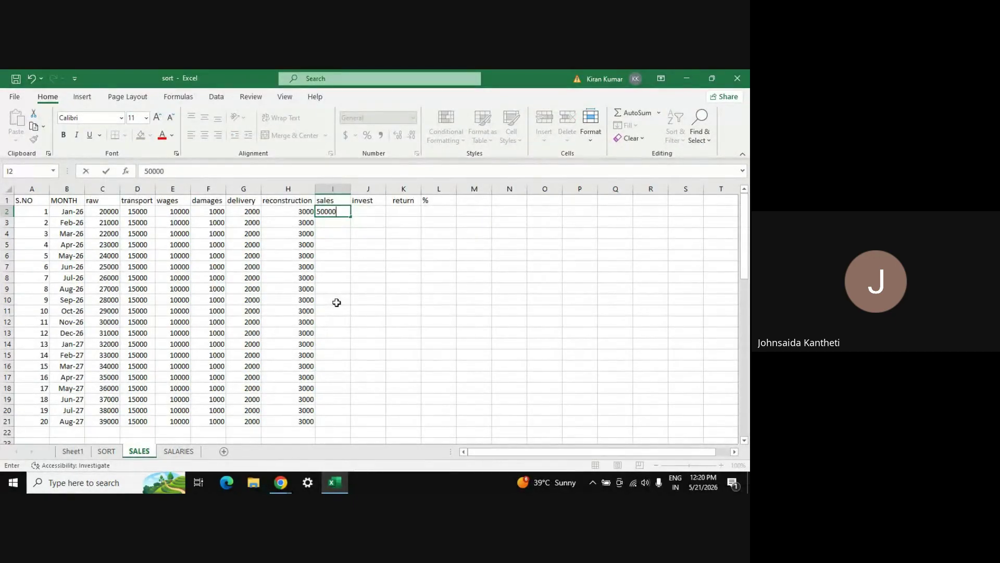
pyautogui.hotkey('ctrl', 'Return')
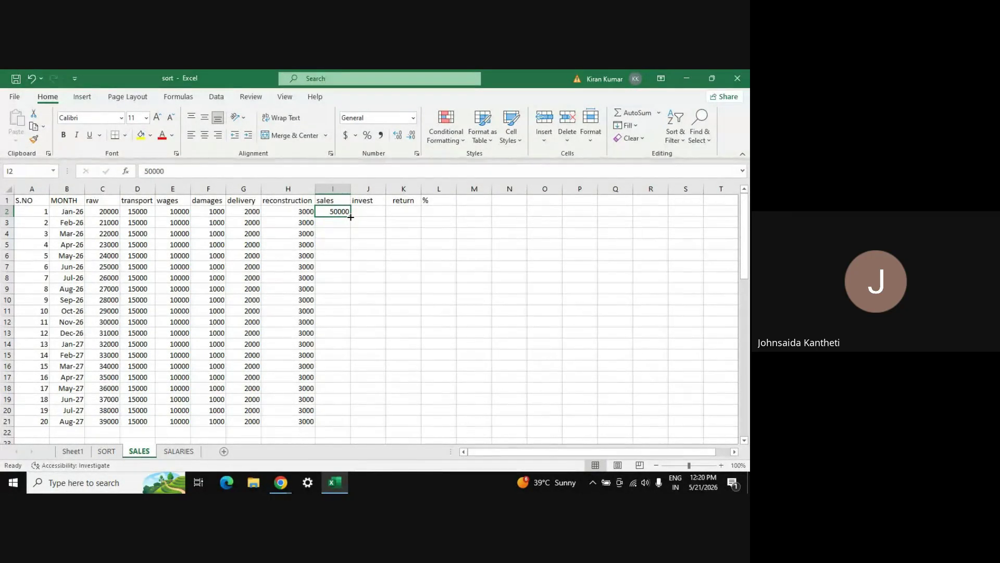
pyautogui.moveTo(351, 216); pyautogui.dragTo(351, 217)
pyautogui.click(334, 225)
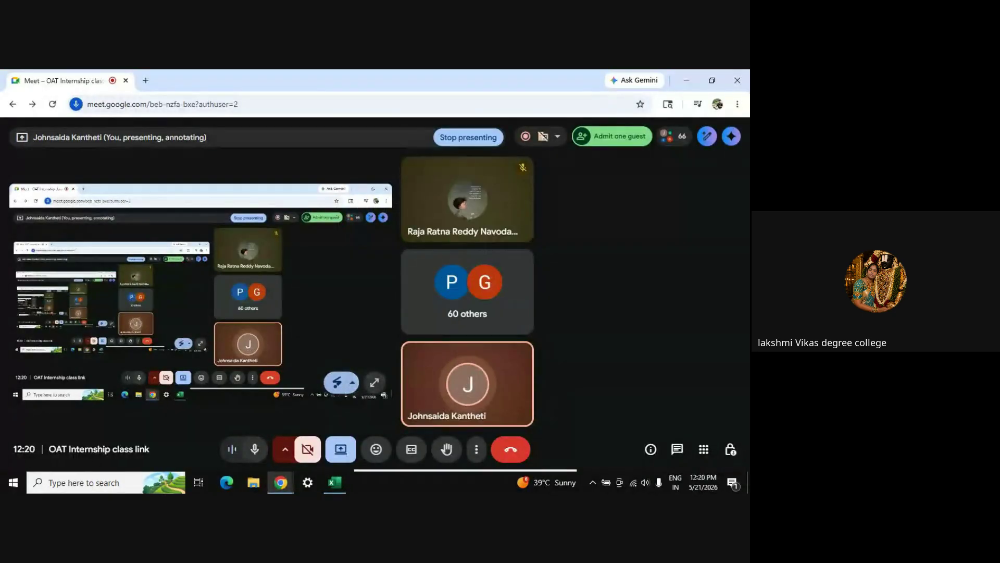
pyautogui.write('60000')
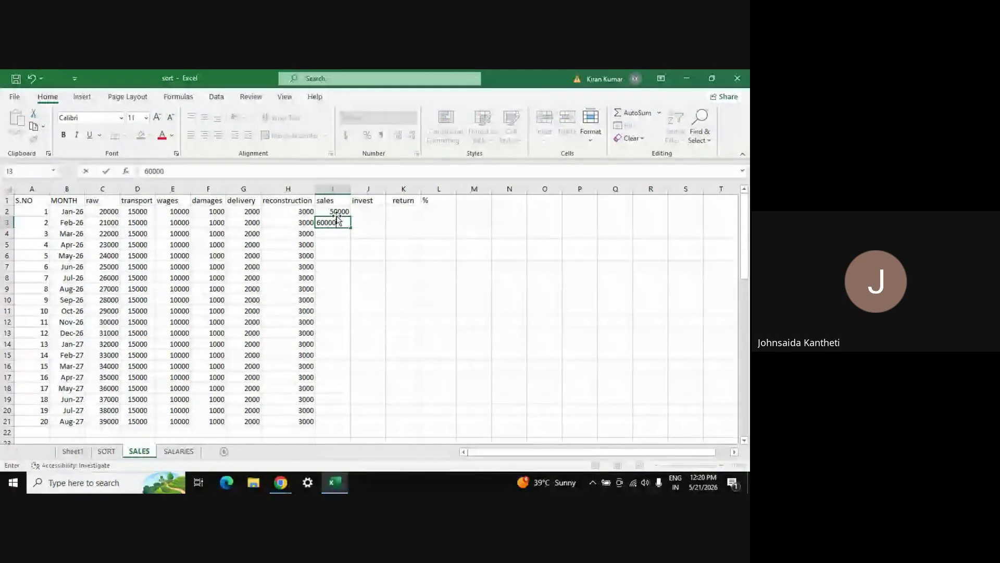
pyautogui.press('Return')
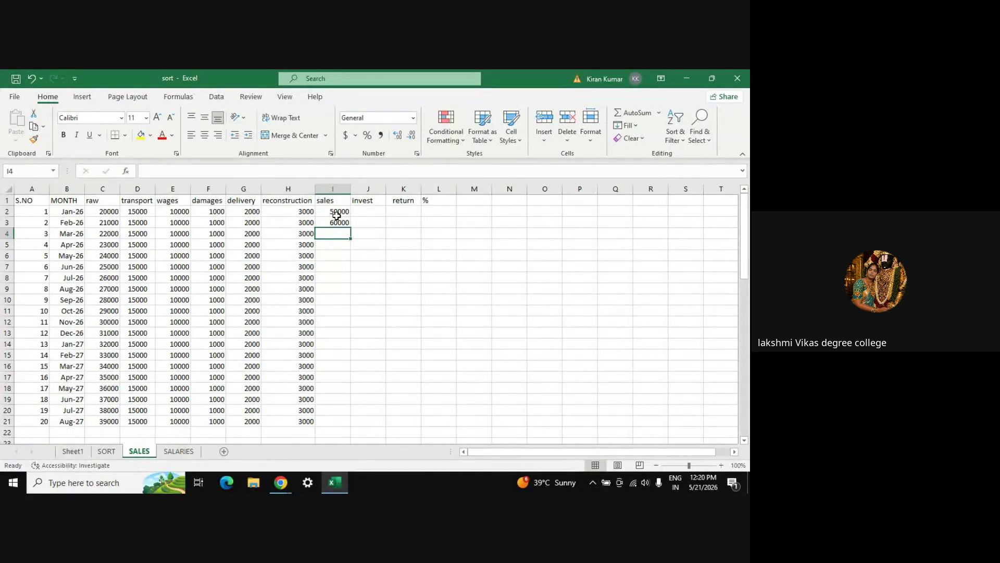
# - Enter 80000, 40000, 30000 and 100000 as the Mar-26 to Jun-26 sales in cells I4 to I7
pyautogui.write('80000')
pyautogui.press('Return')
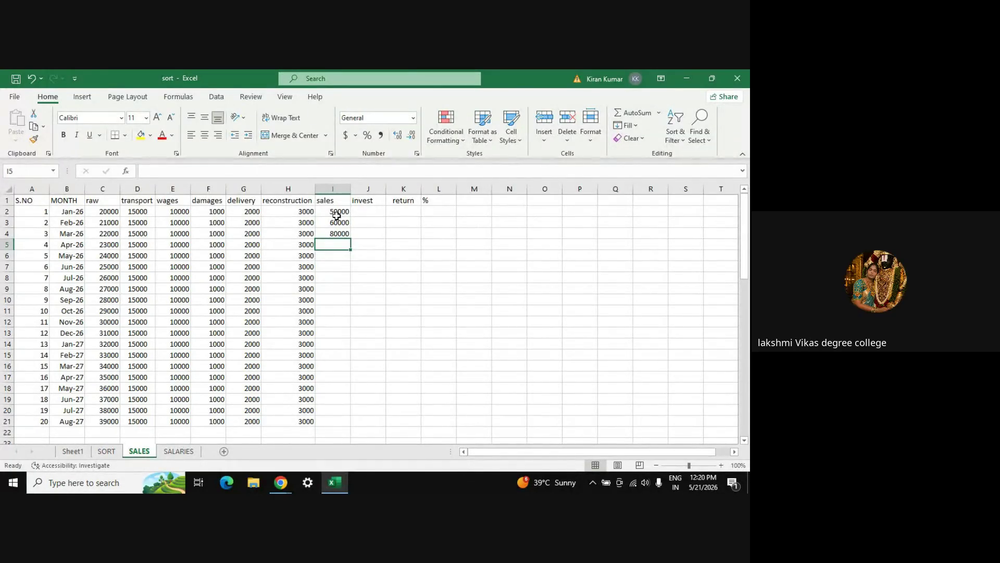
pyautogui.write('40000')
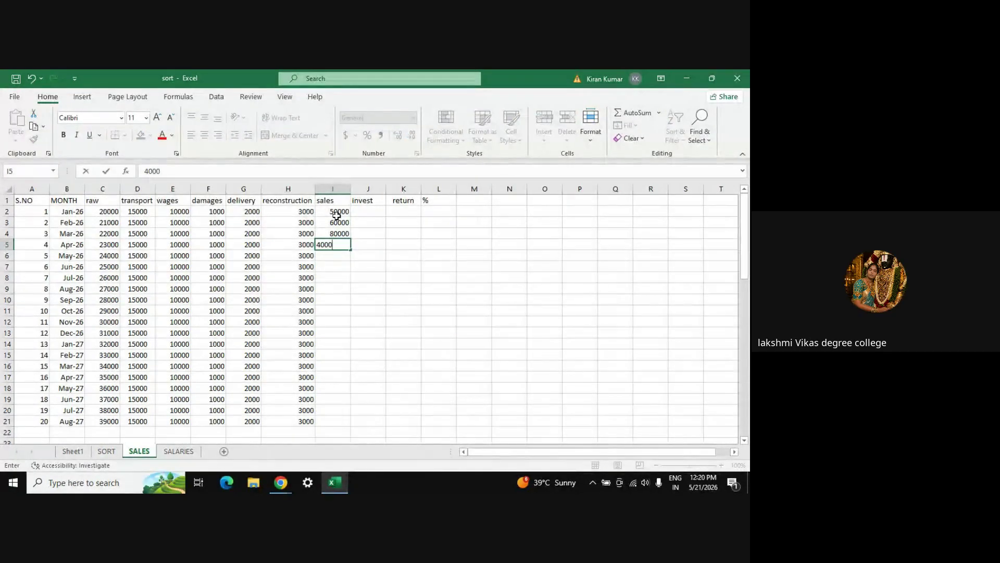
pyautogui.press('Return')
pyautogui.write('30000')
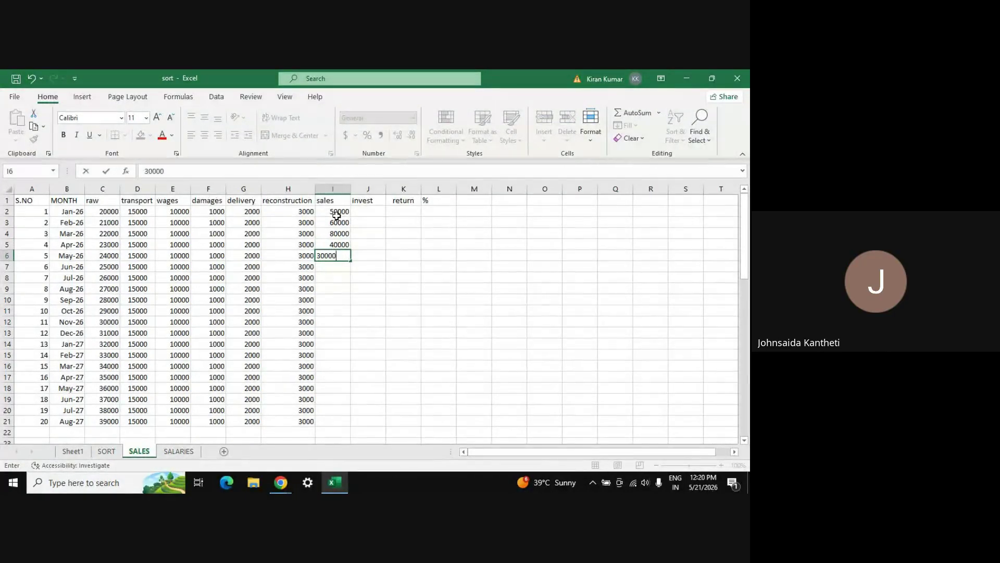
pyautogui.press('Return')
pyautogui.write('100000')
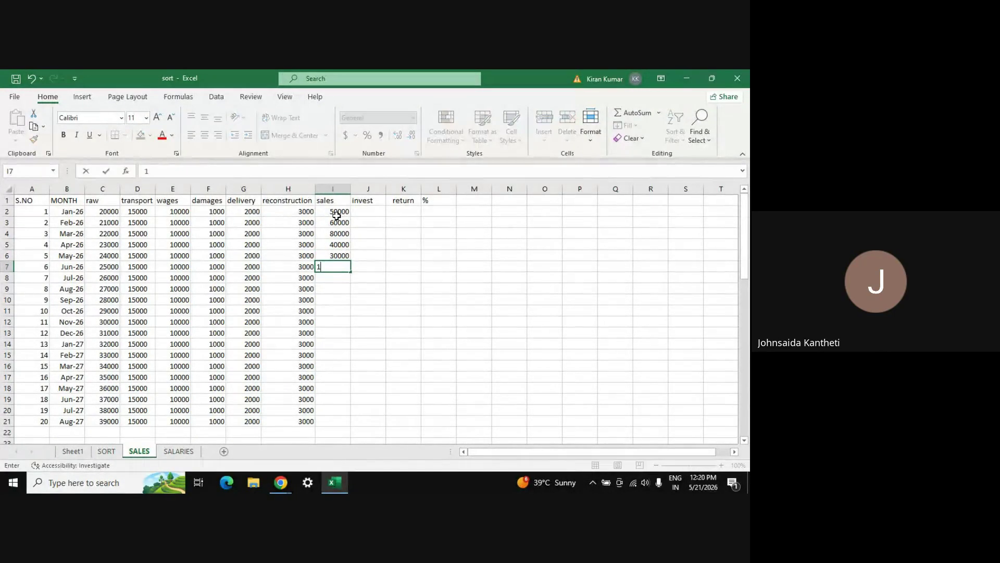
pyautogui.press('Return')
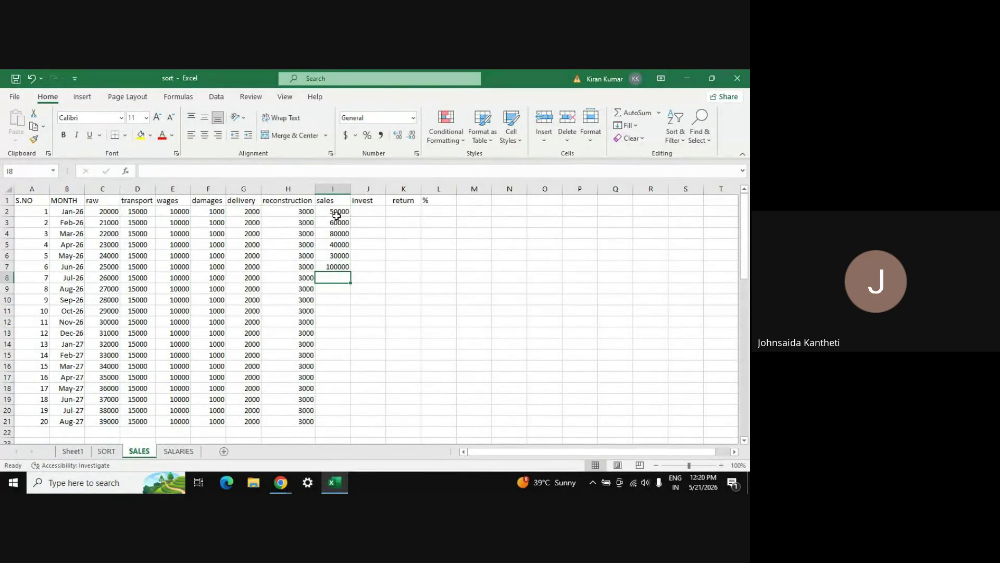
# - Enter 45000, 20000, 30000 and 45000 as the Jul-26 to Oct-26 sales in cells I8 to I11
pyautogui.write('45000')
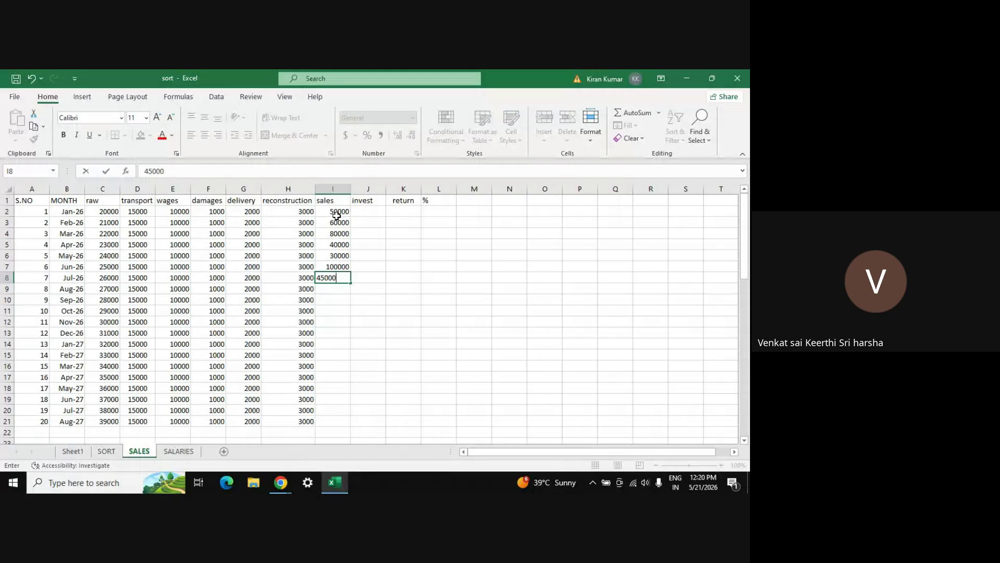
pyautogui.press('Return')
pyautogui.write('20000')
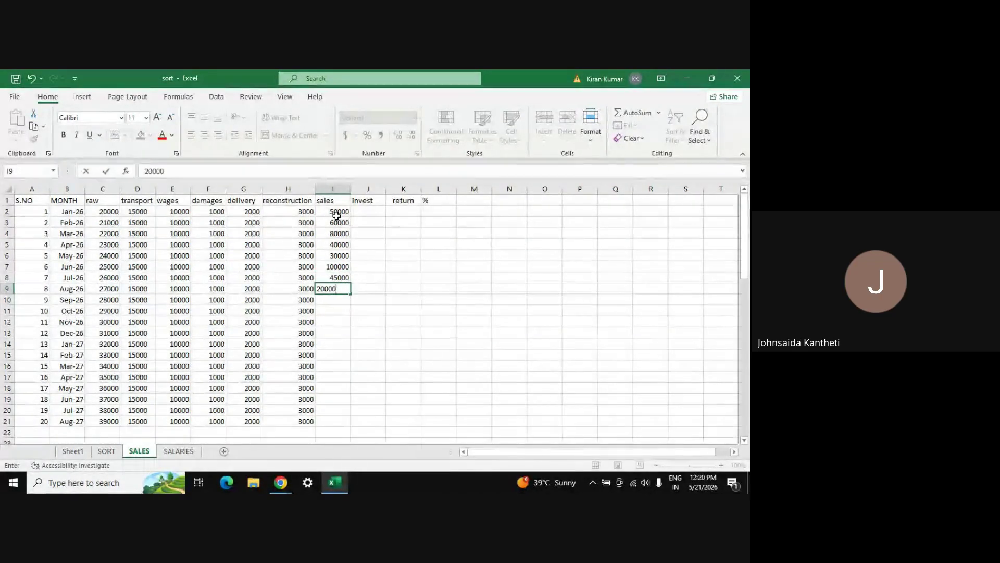
pyautogui.press('Return')
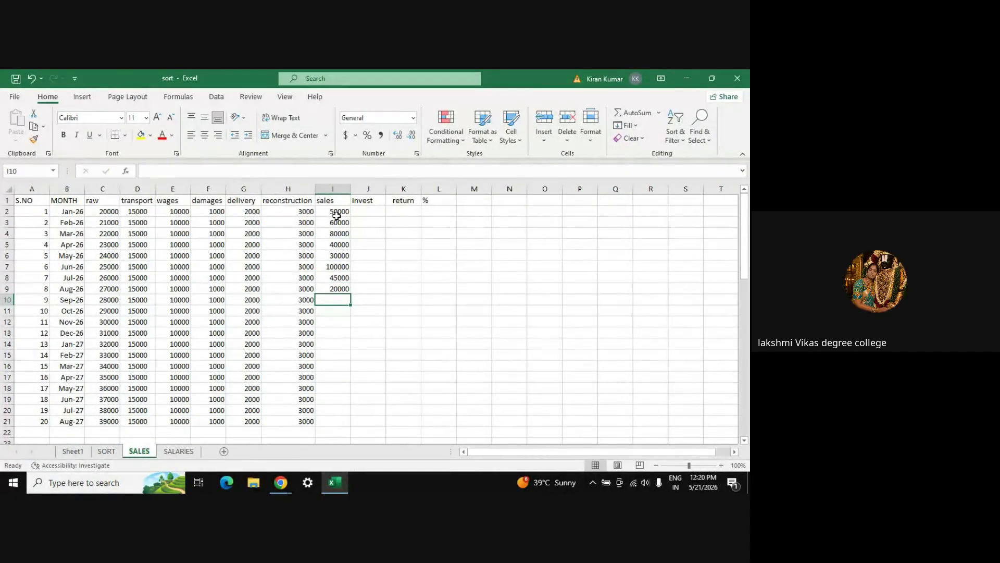
pyautogui.write('30000')
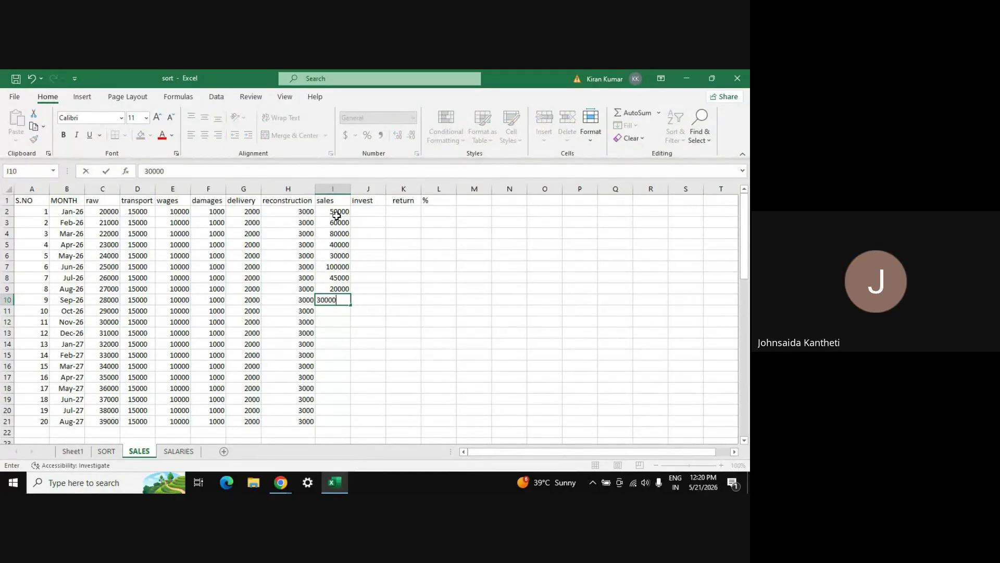
pyautogui.press('Return')
pyautogui.write('45000')
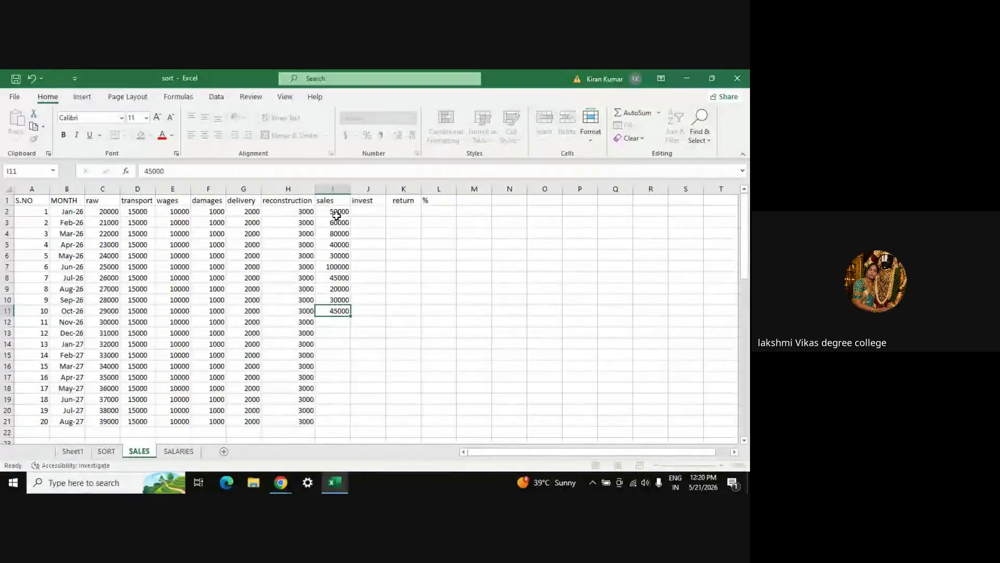
# - Enter sales of 70000, 15000 and 250000 for Nov-26, Dec-26 and Jan-27 in the SALES sheet
pyautogui.press('Return')
pyautogui.write('70')
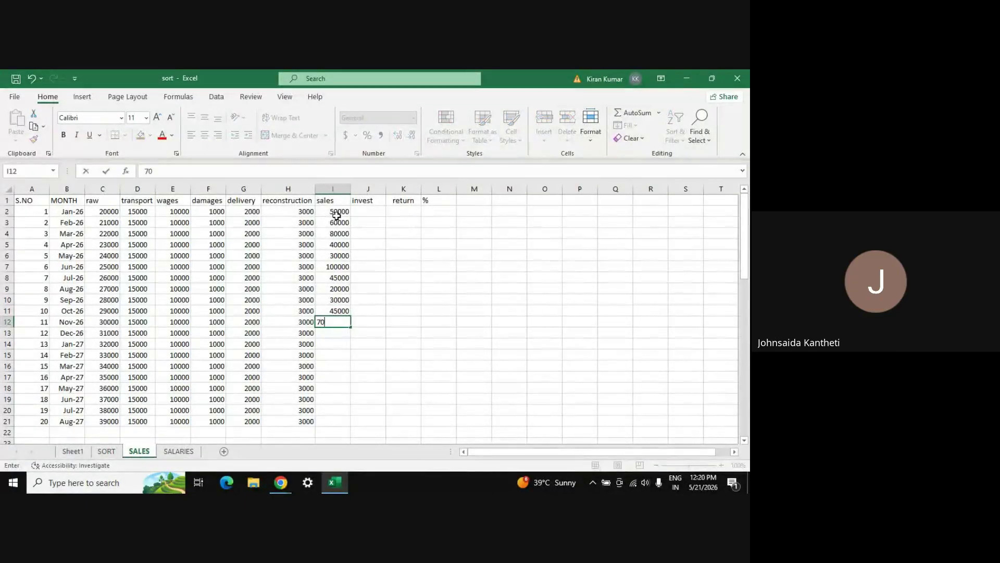
pyautogui.press('Return')
pyautogui.press('Up')
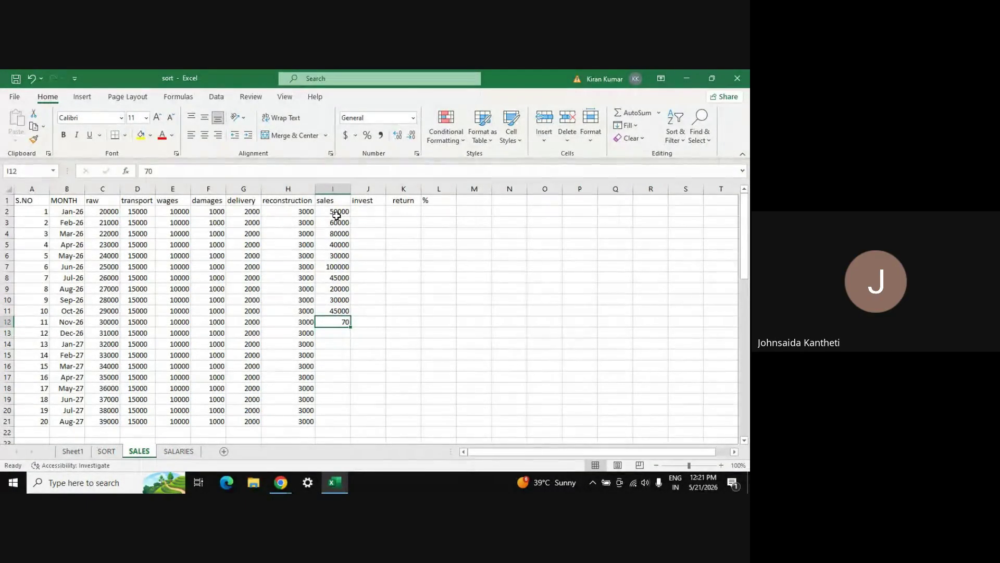
pyautogui.write('70000')
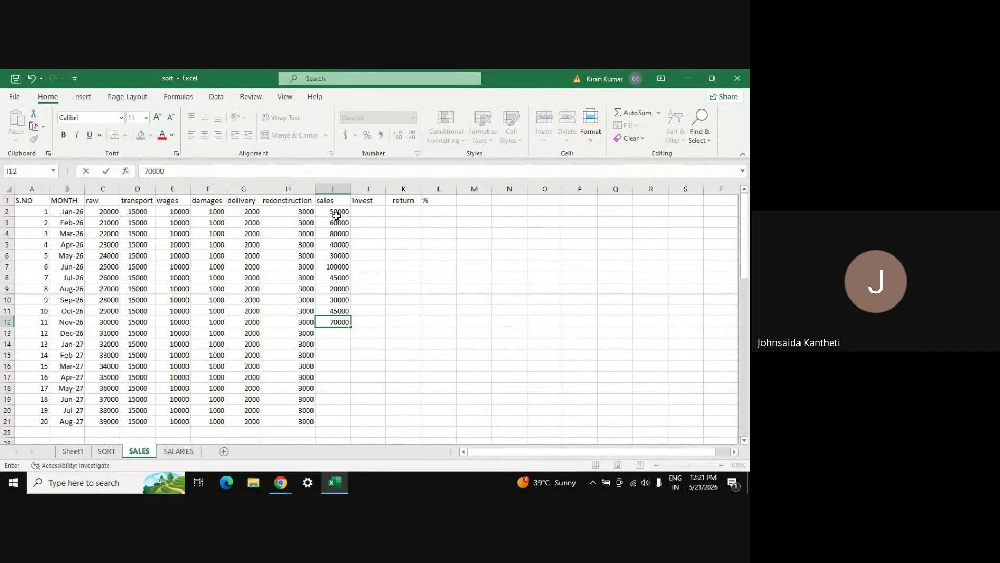
pyautogui.press('Return')
pyautogui.write('150000')
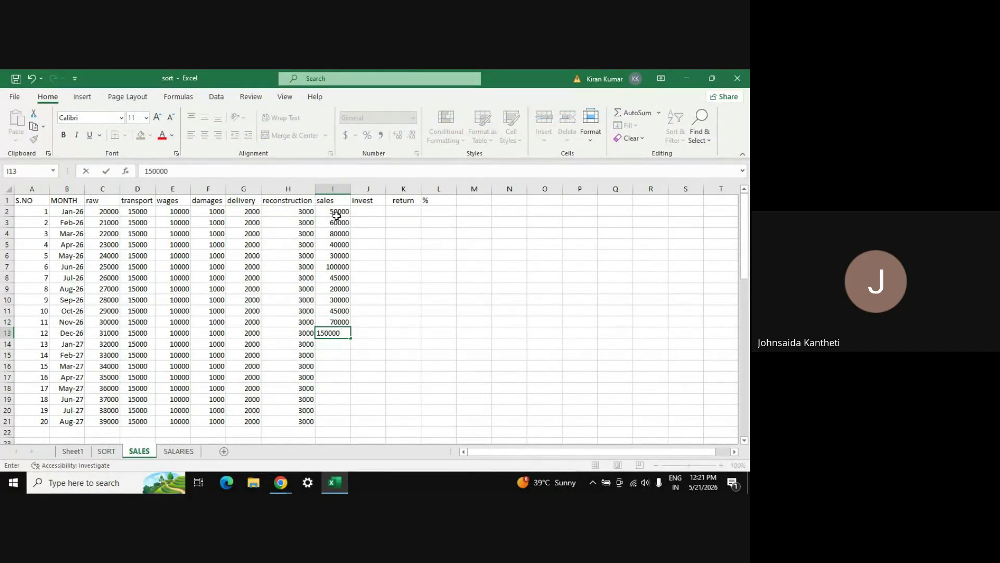
pyautogui.press('Return')
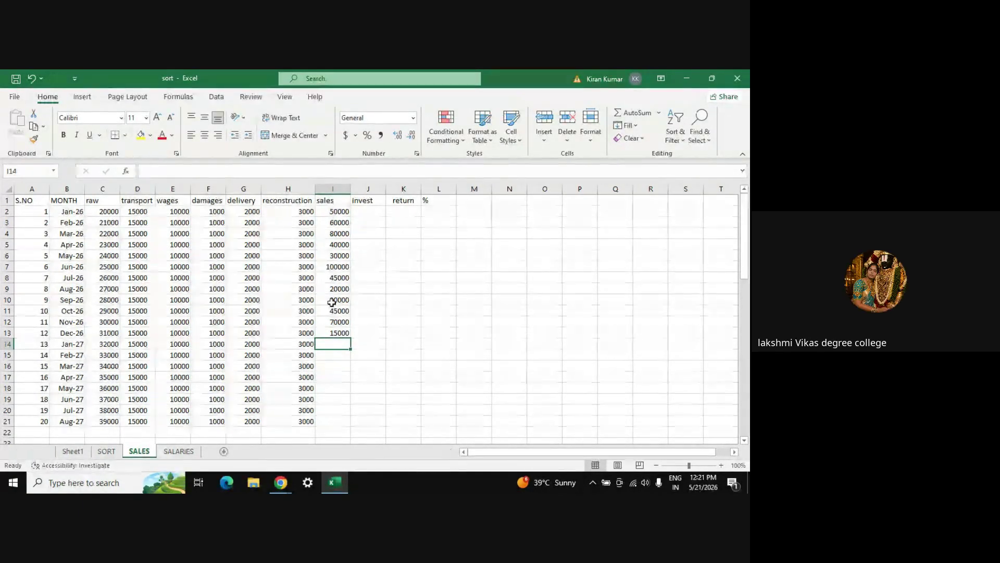
pyautogui.write('250000')
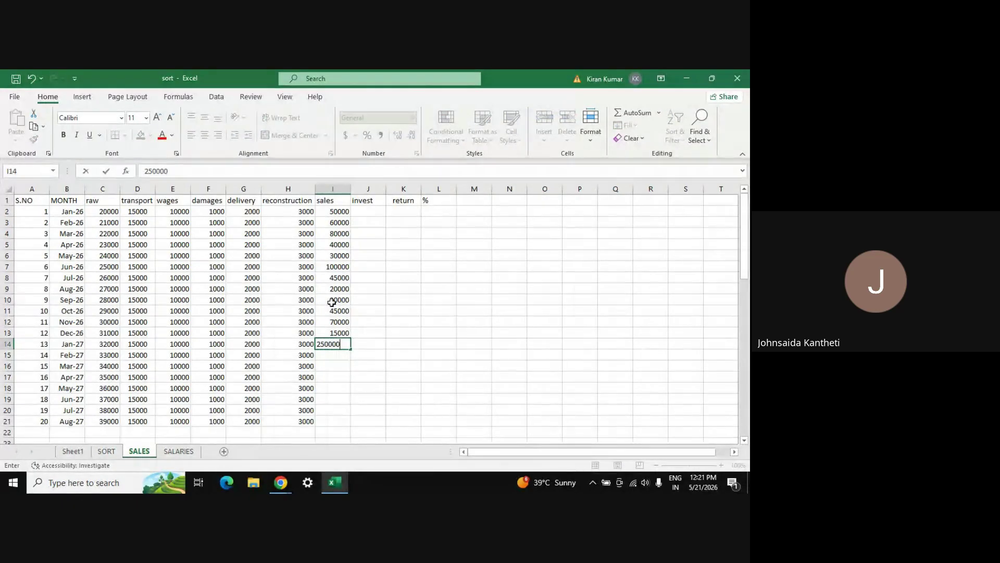
pyautogui.press('Return')
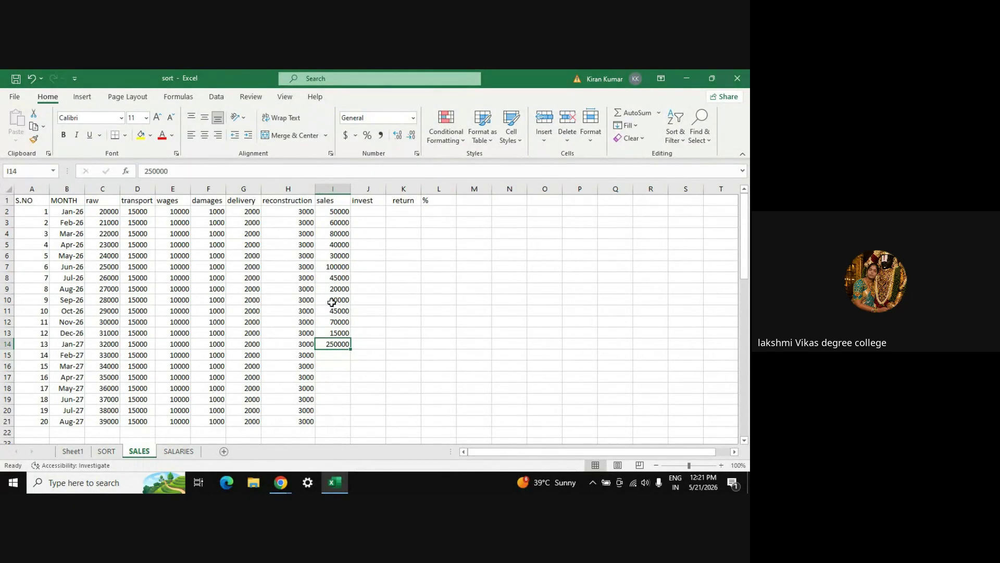
# - Enter sales of 25000, 30000, 34000 and 40000 for Feb-27 through May-27
pyautogui.write('25000')
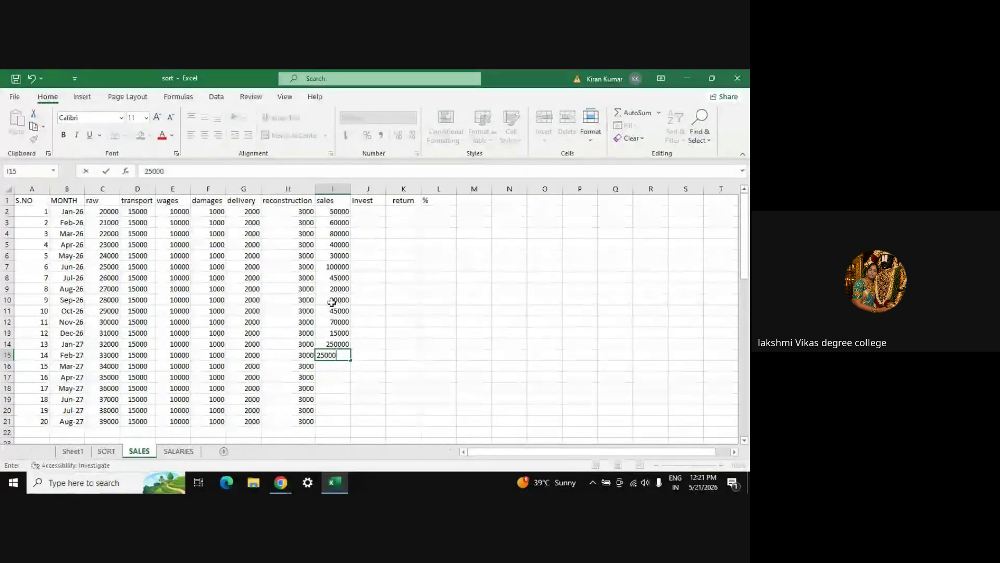
pyautogui.press('Return')
pyautogui.write('30000')
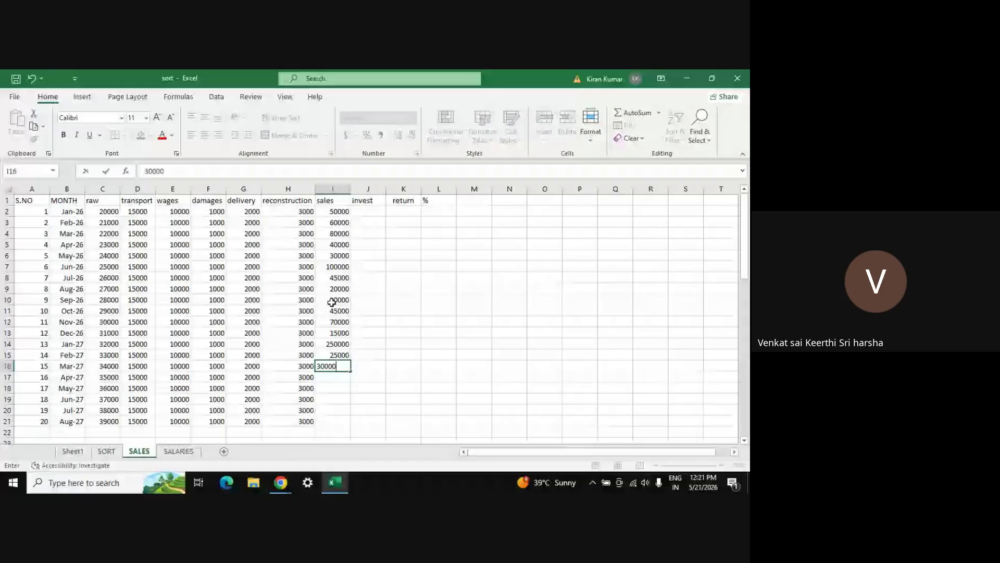
pyautogui.press('Return')
pyautogui.write('34000')
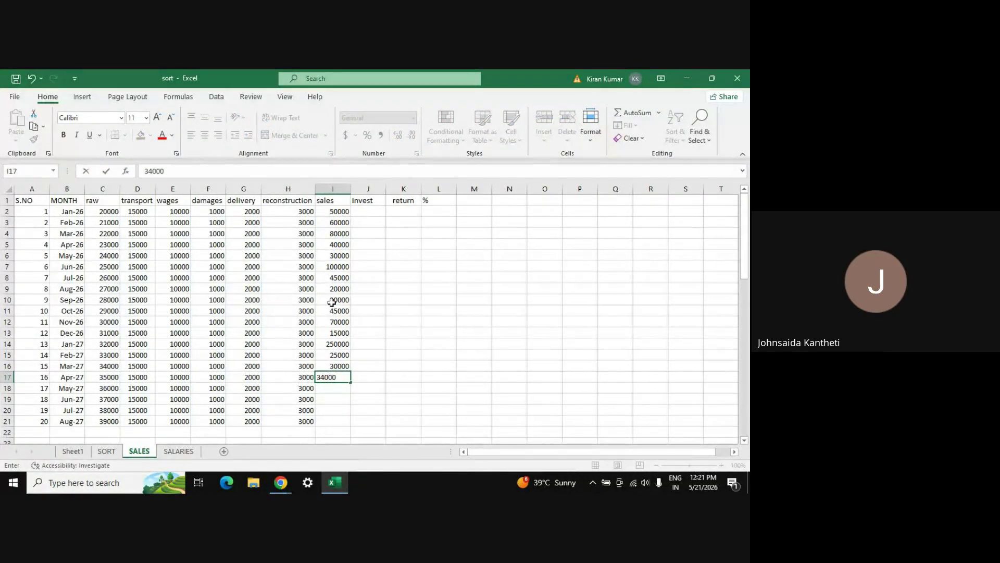
pyautogui.press('Return')
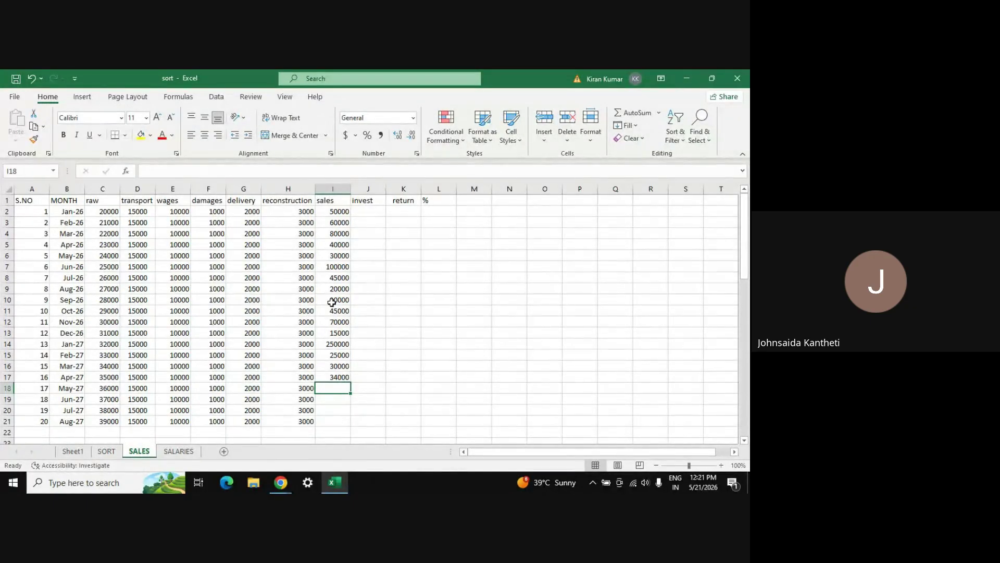
pyautogui.write('40000')
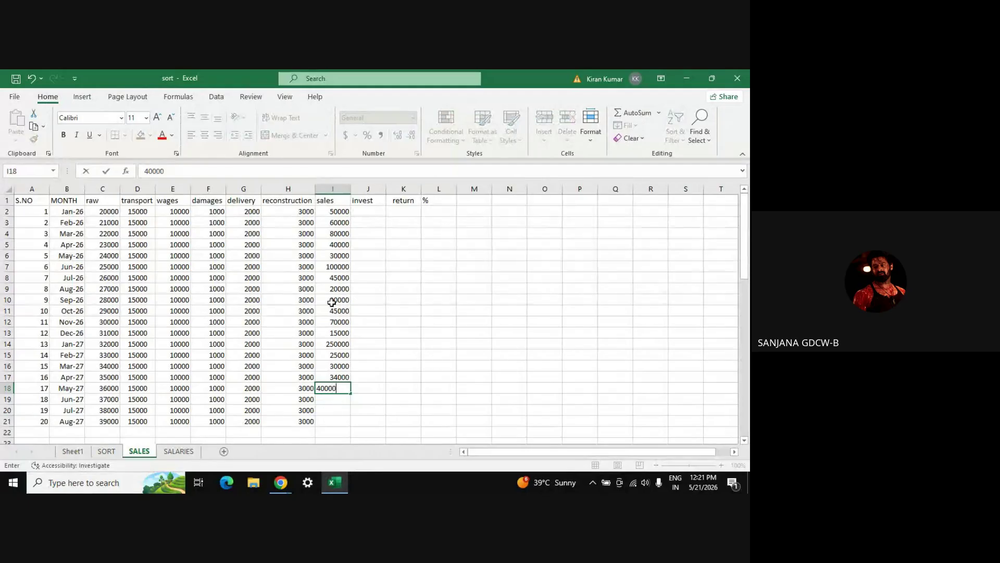
pyautogui.press('Return')
# - Complete the sales column with 65000, 75000 and 85000 for Jun-27, Jul-27 and Aug-27
pyautogui.write('65')
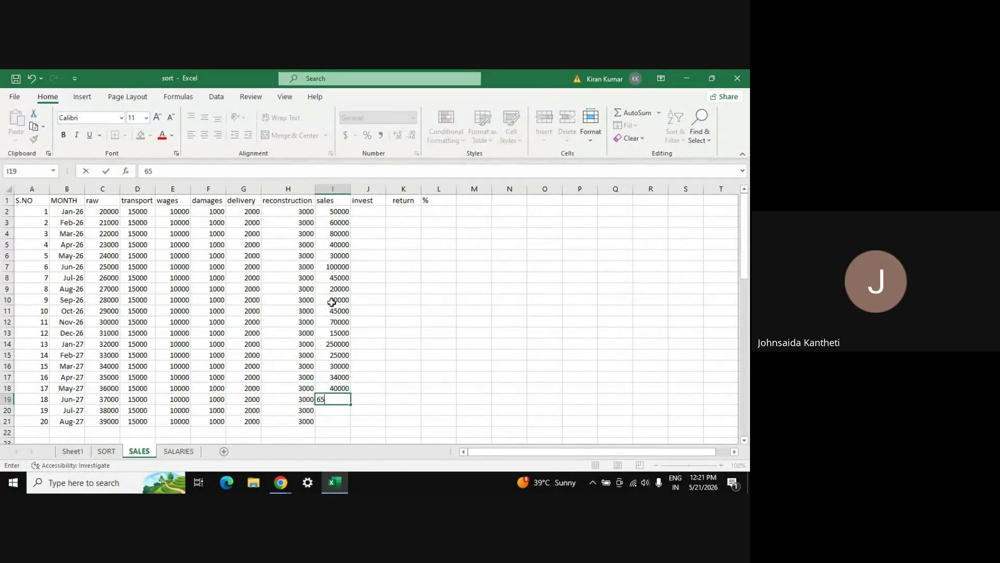
pyautogui.write('000')
pyautogui.press('Return')
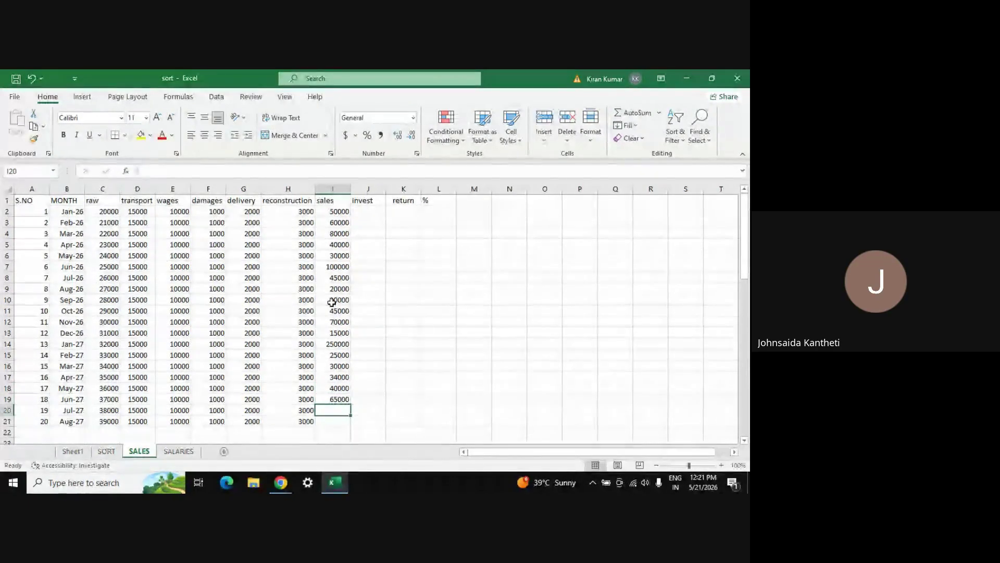
pyautogui.write('750000')
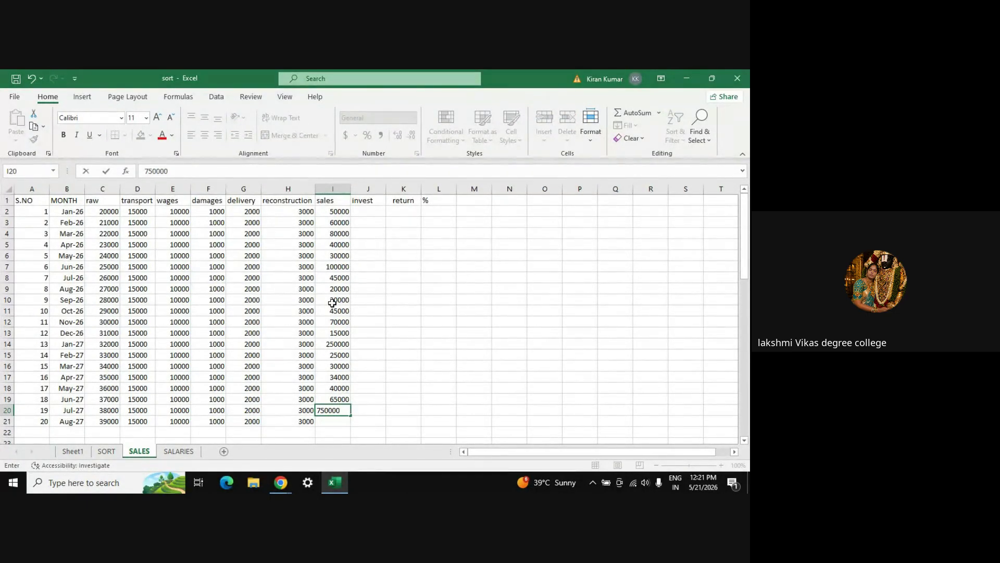
pyautogui.press('BackSpace')
pyautogui.press('Return')
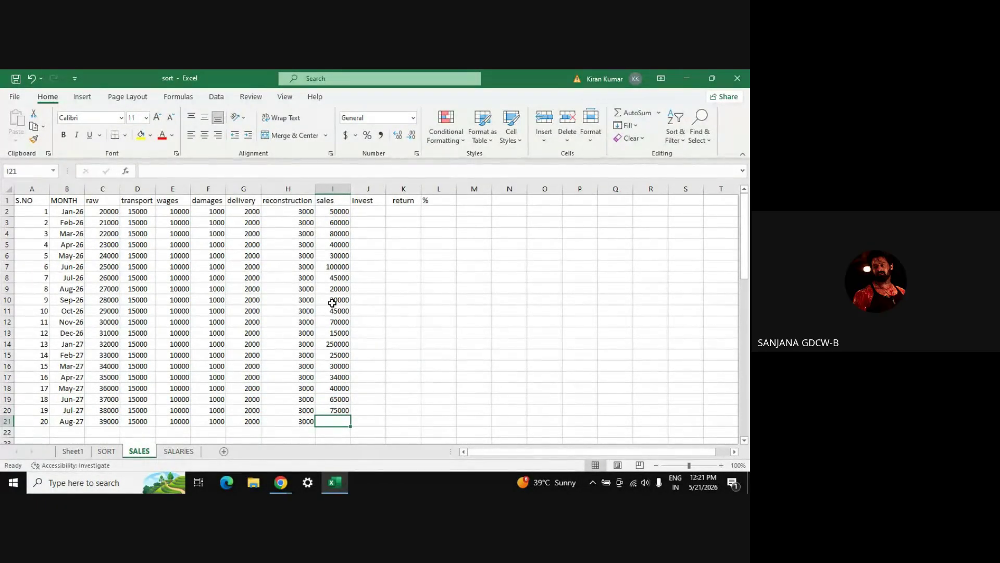
pyautogui.write('85000')
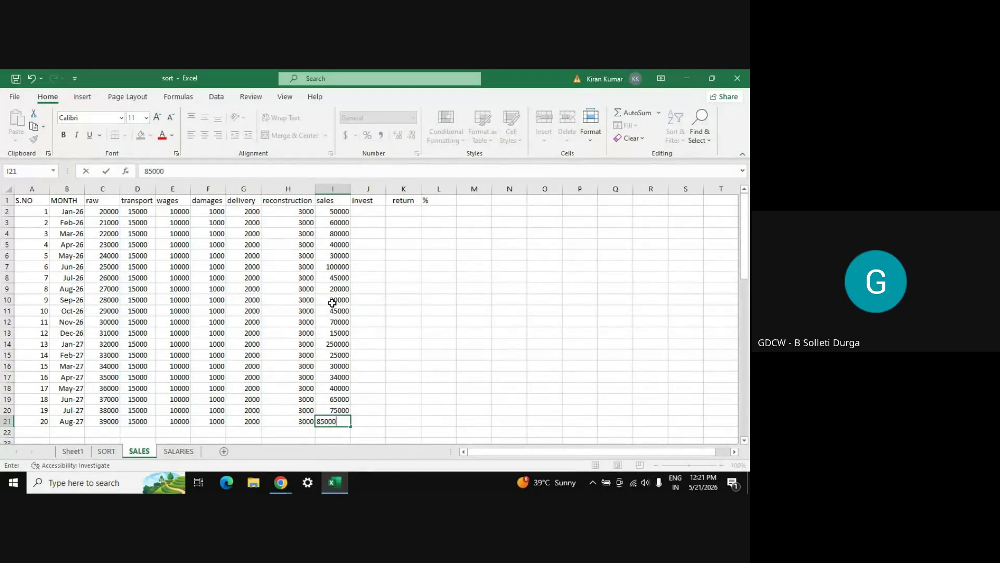
pyautogui.press('Return')
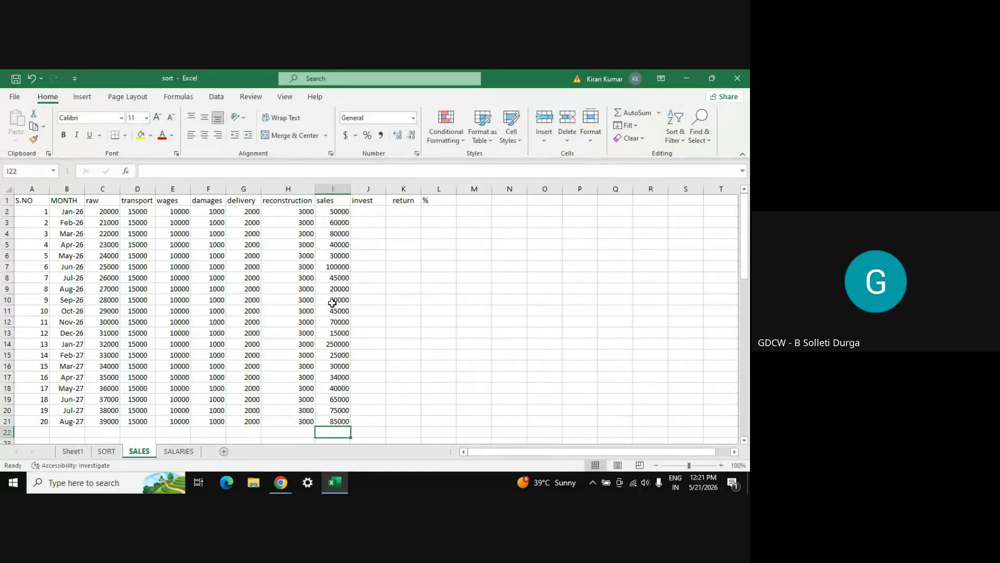
# - Examine the Jan-26 cost cells from raw to reconstruction (C2:H2) that make up the investment
pyautogui.click(367, 213)
pyautogui.click(334, 211)
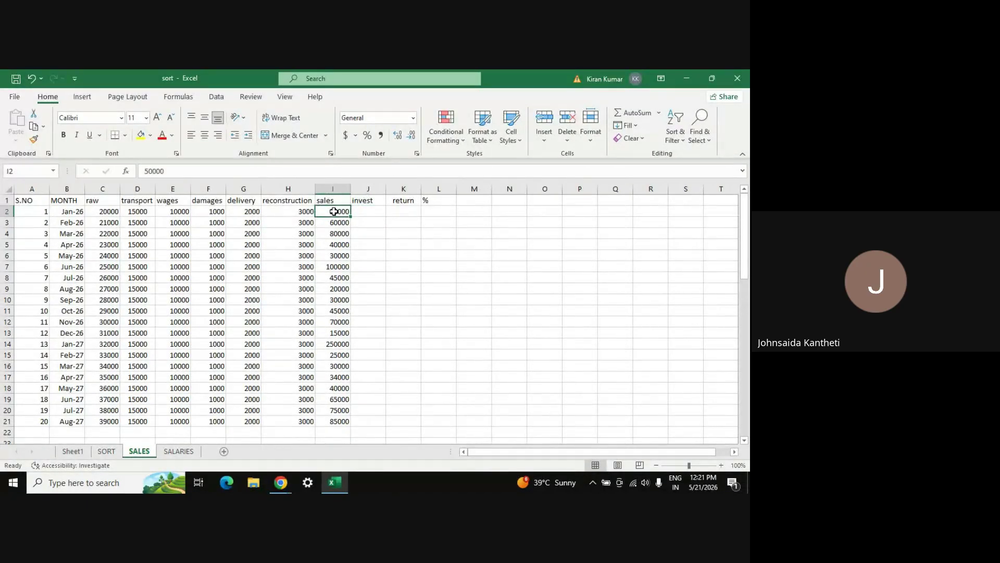
pyautogui.click(302, 211)
pyautogui.hotkey('shift', 'Left')
pyautogui.hotkey('shift', 'Left')
pyautogui.hotkey('shift', 'Left')
pyautogui.hotkey('shift', 'Left')
pyautogui.hotkey('shift', 'Left')
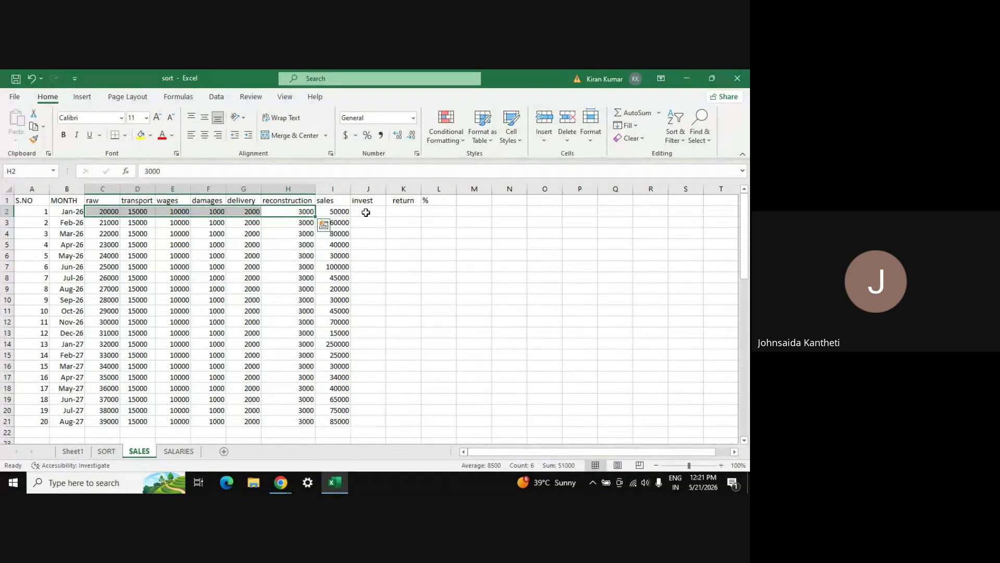
pyautogui.click(367, 213)
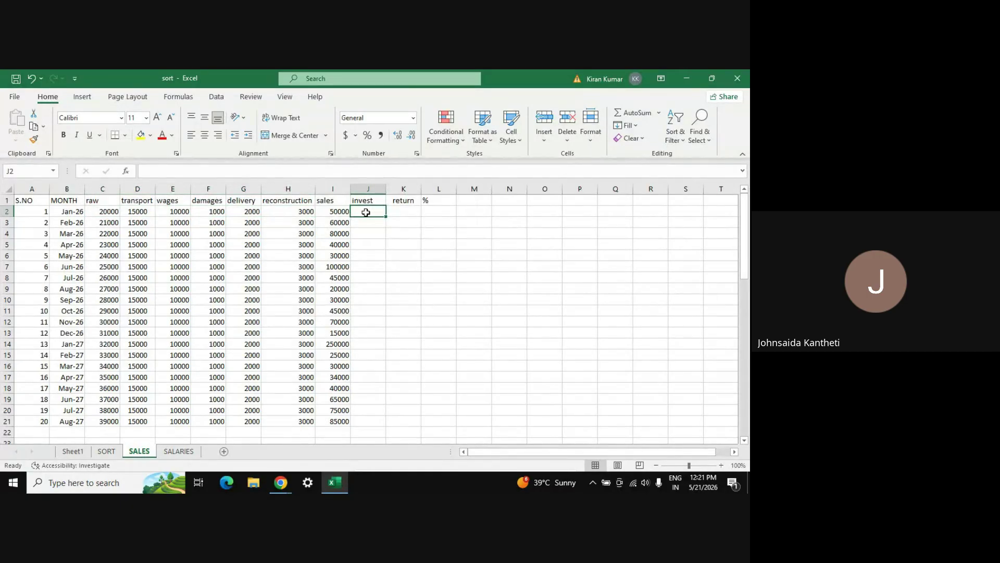
pyautogui.click(110, 213)
pyautogui.hotkey('shift', 'Right')
pyautogui.hotkey('shift', 'Right')
pyautogui.hotkey('shift', 'Right')
pyautogui.hotkey('shift', 'Right')
pyautogui.hotkey('shift', 'Right')
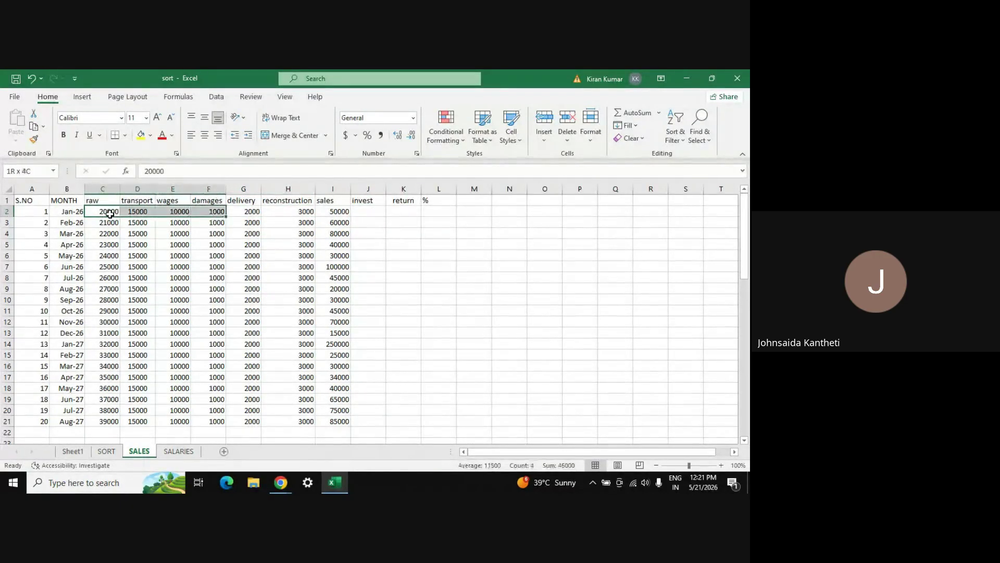
pyautogui.click(375, 212)
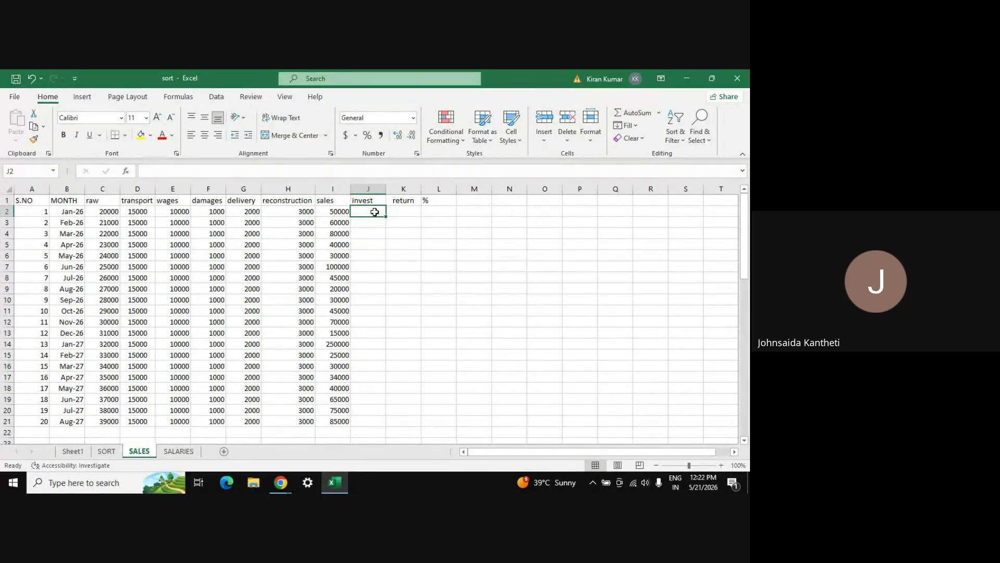
pyautogui.hotkey('alt', 'Tab')
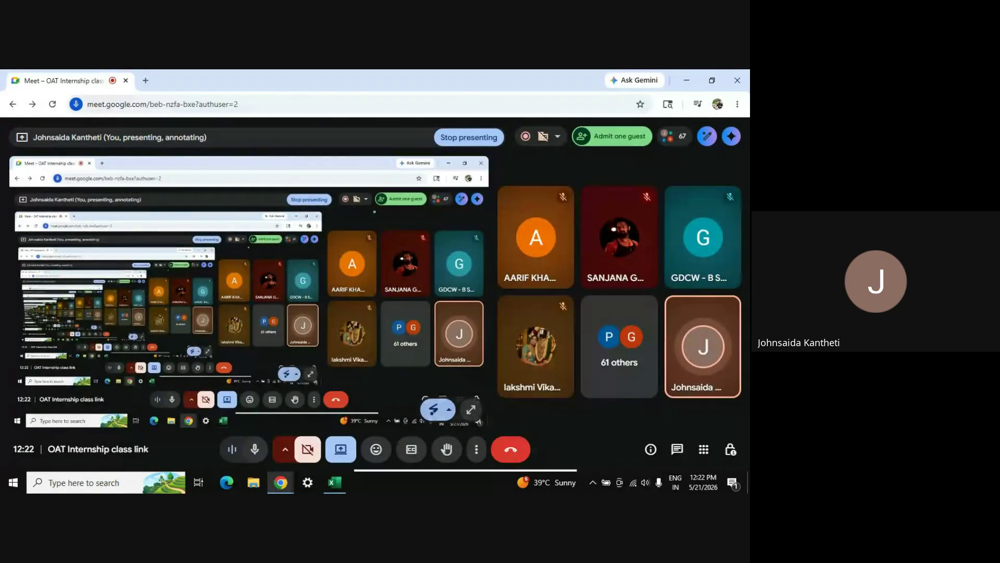
pyautogui.hotkey('alt', 'Tab')
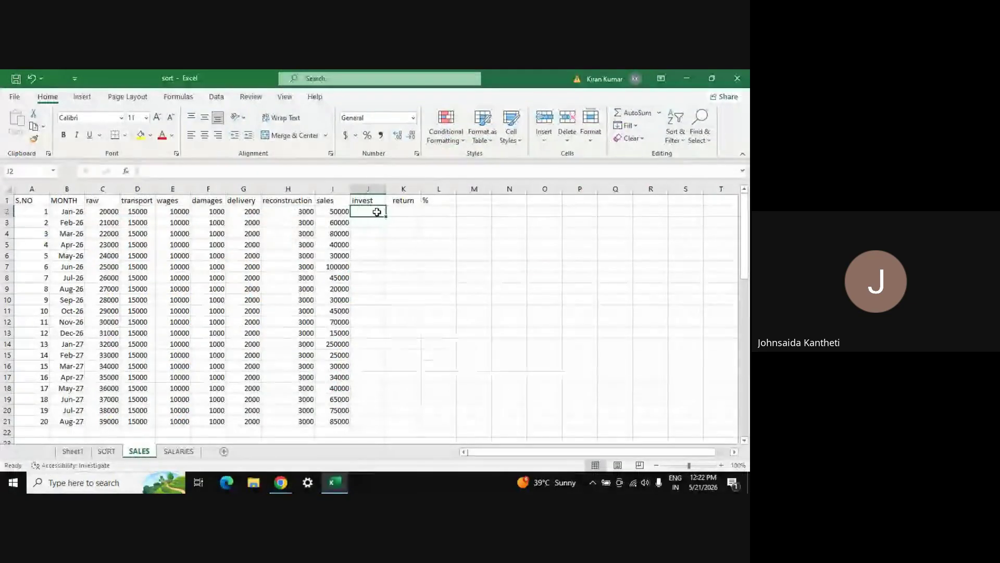
pyautogui.click(651, 113)
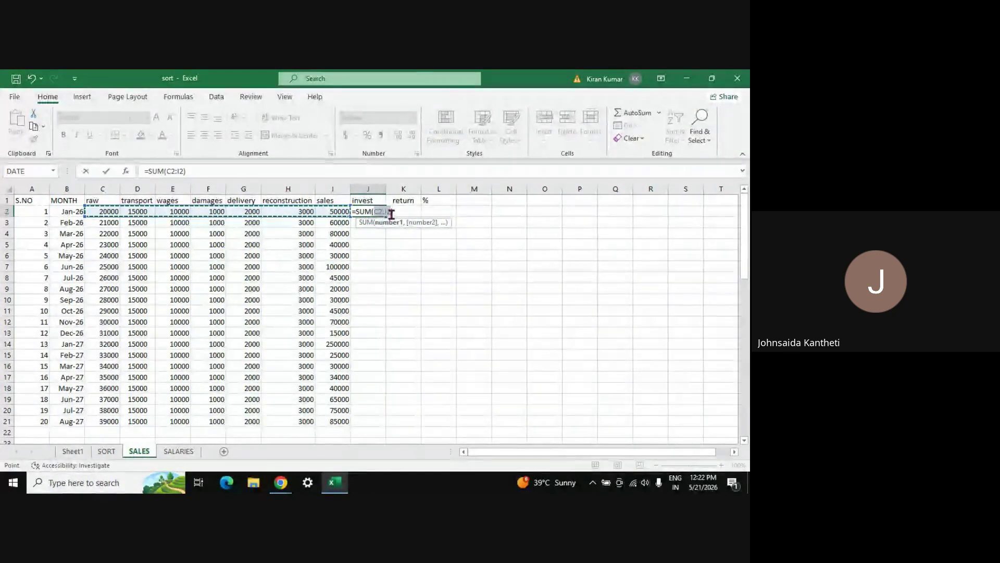
pyautogui.press('BackSpace')
pyautogui.press('BackSpace')
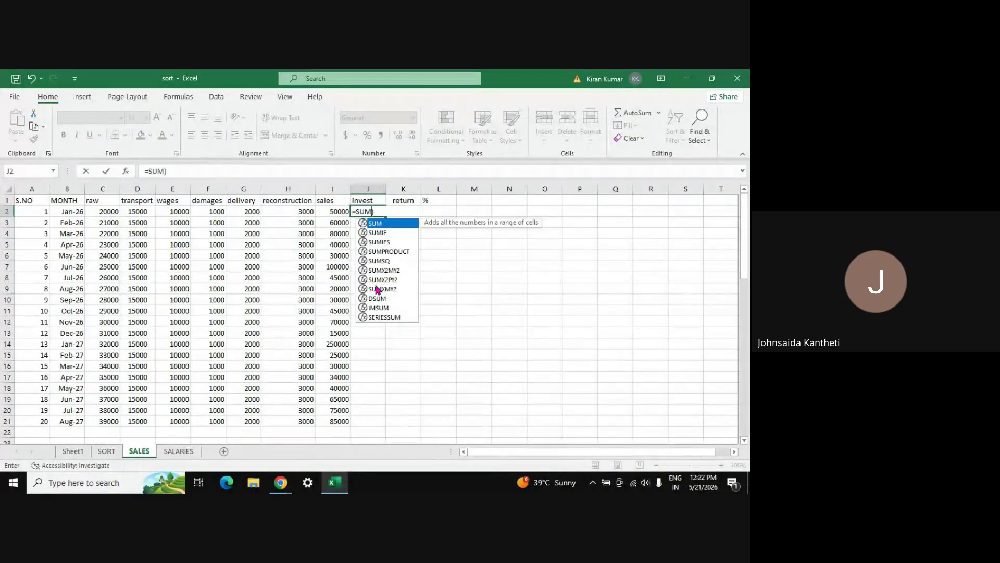
pyautogui.press('Escape')
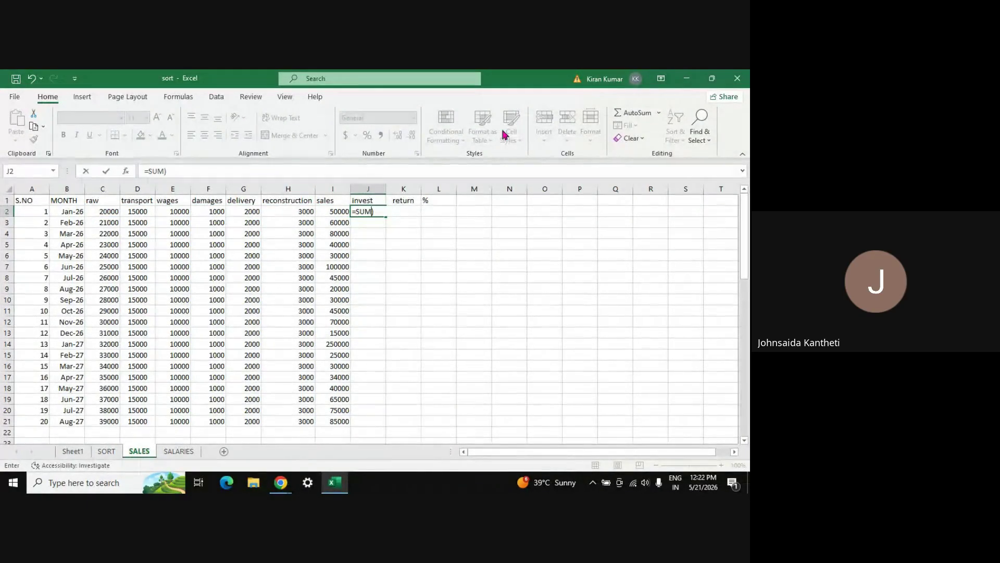
pyautogui.press('Escape')
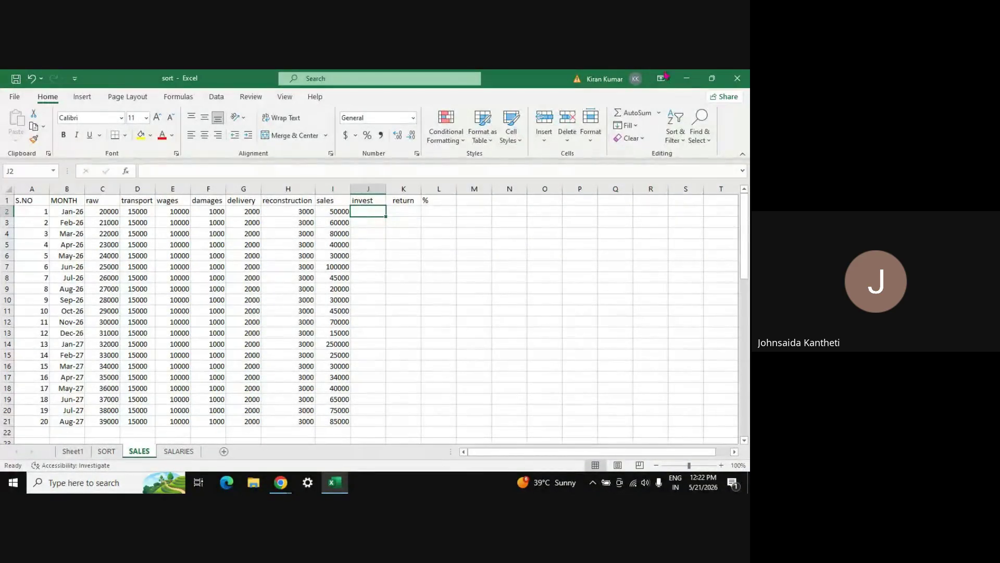
# - Insert a SUM function with no arguments in the Jan-26 invest cell (J2)
pyautogui.click(658, 113)
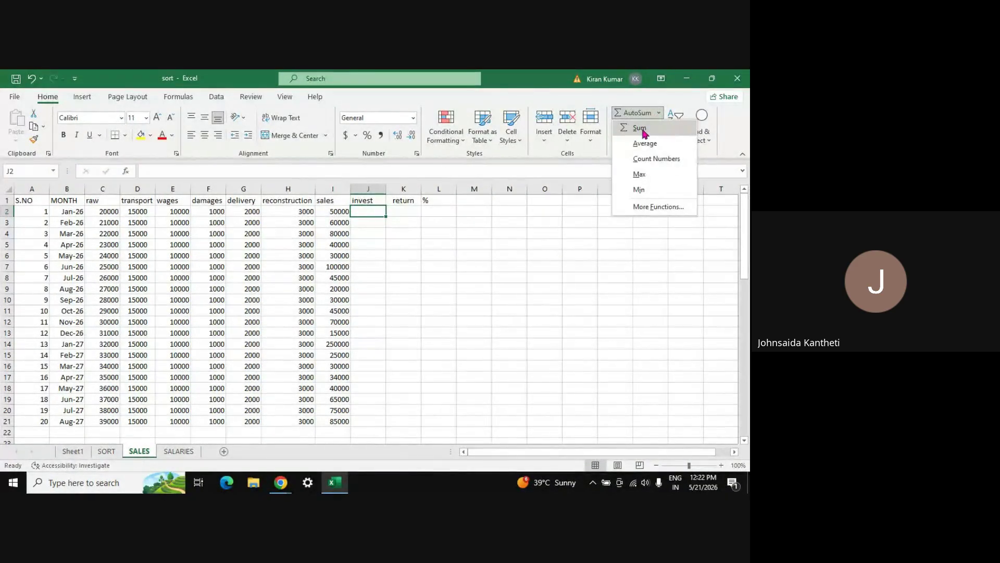
pyautogui.click(641, 128)
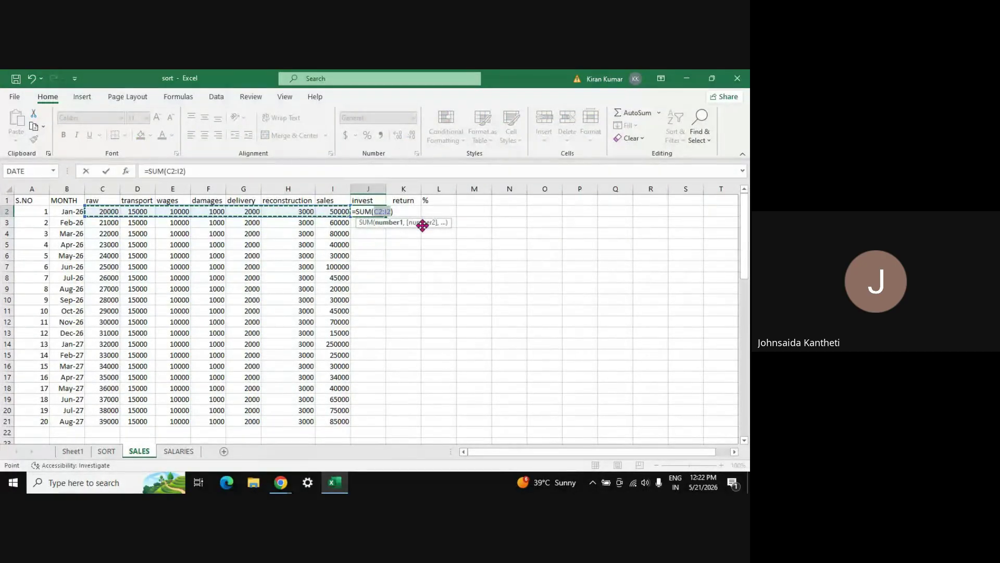
pyautogui.press('Right')
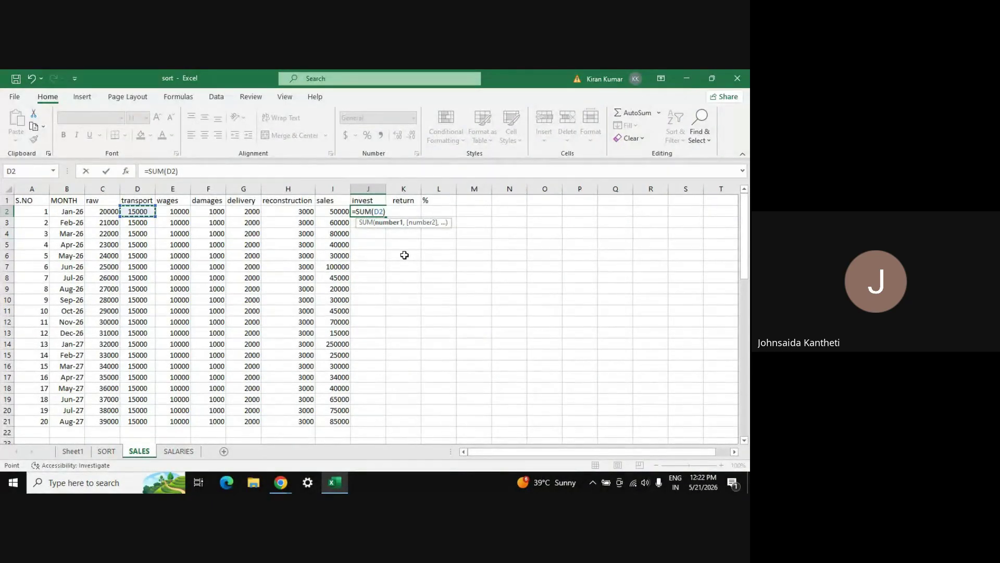
pyautogui.write(',')
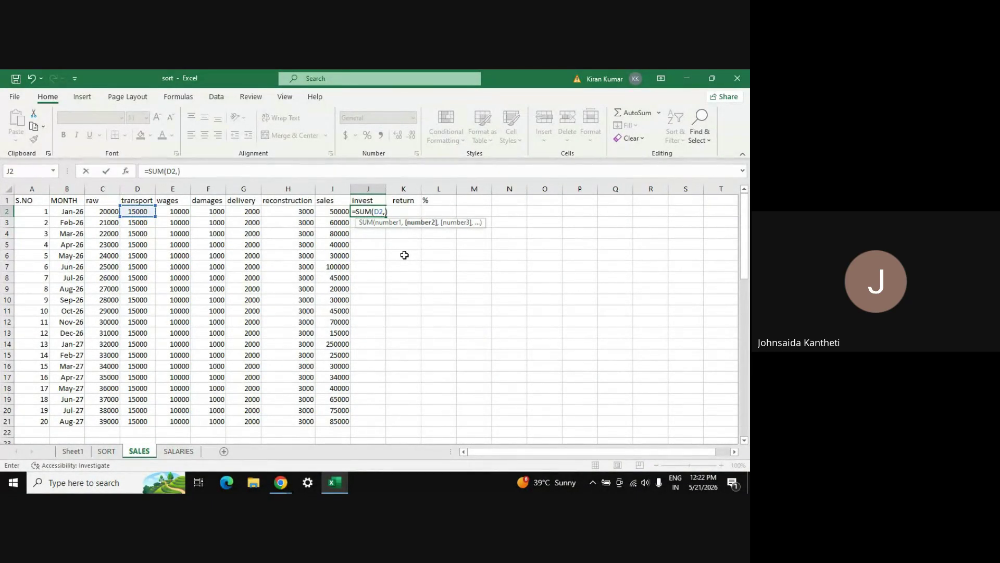
pyautogui.write('h2')
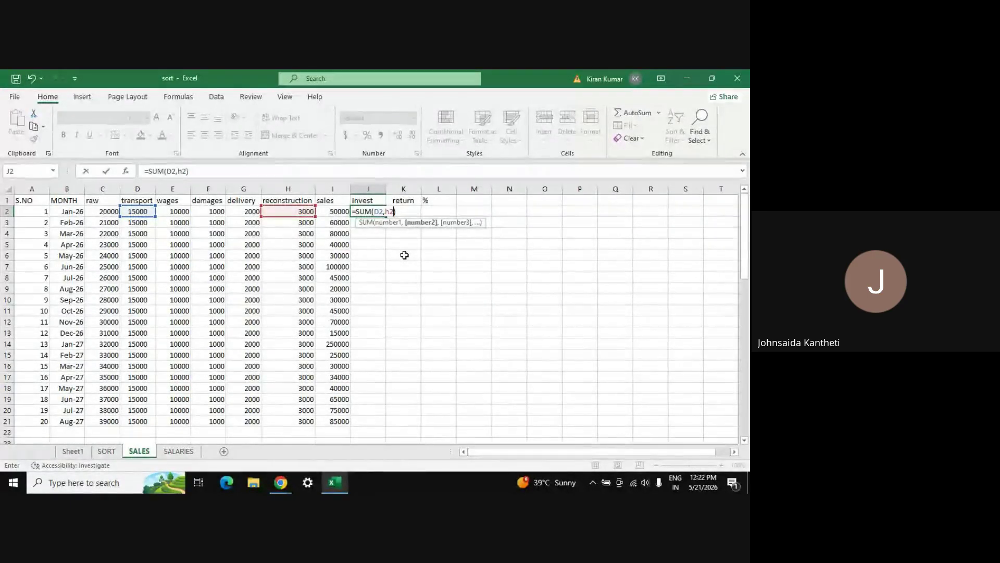
pyautogui.press('BackSpace')
pyautogui.press('BackSpace')
pyautogui.press('BackSpace')
pyautogui.press('BackSpace')
pyautogui.press('BackSpace')
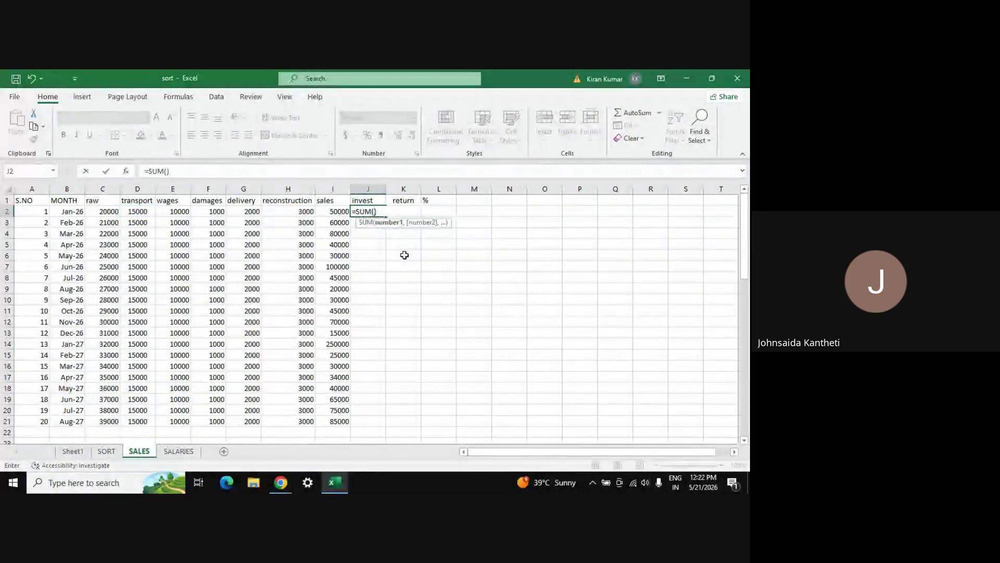
# - Sum the costs from transport to reconstruction (D2:H2) in J2 and fill the formula down to Aug-27
pyautogui.moveTo(138, 213); pyautogui.dragTo(288, 210)
pyautogui.press('Return')
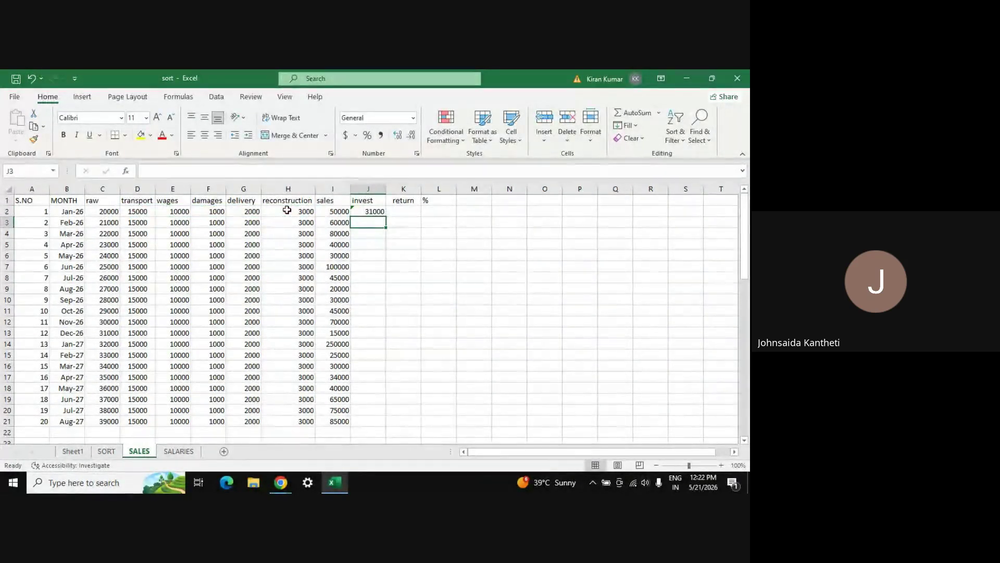
pyautogui.click(374, 213)
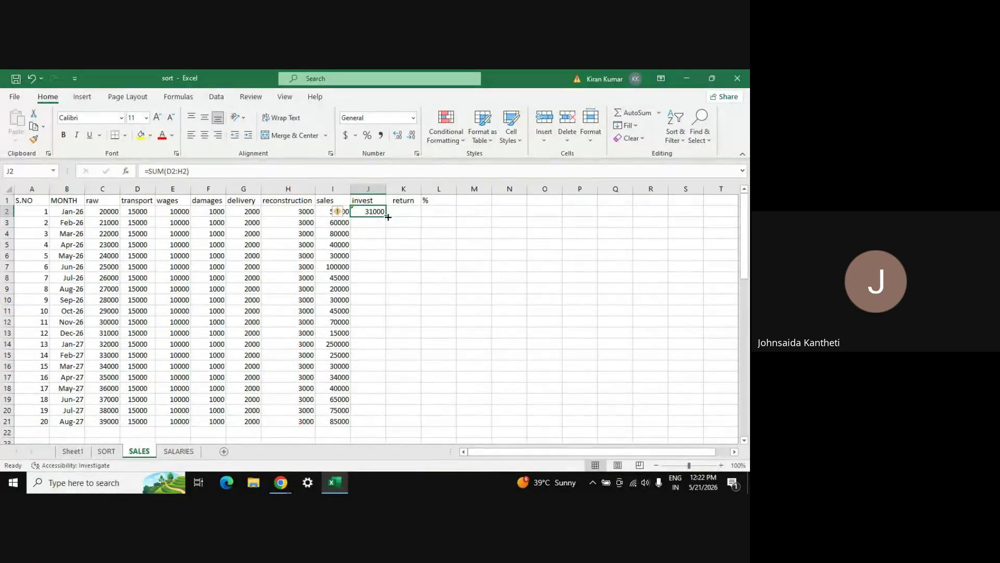
pyautogui.doubleClick(388, 217)
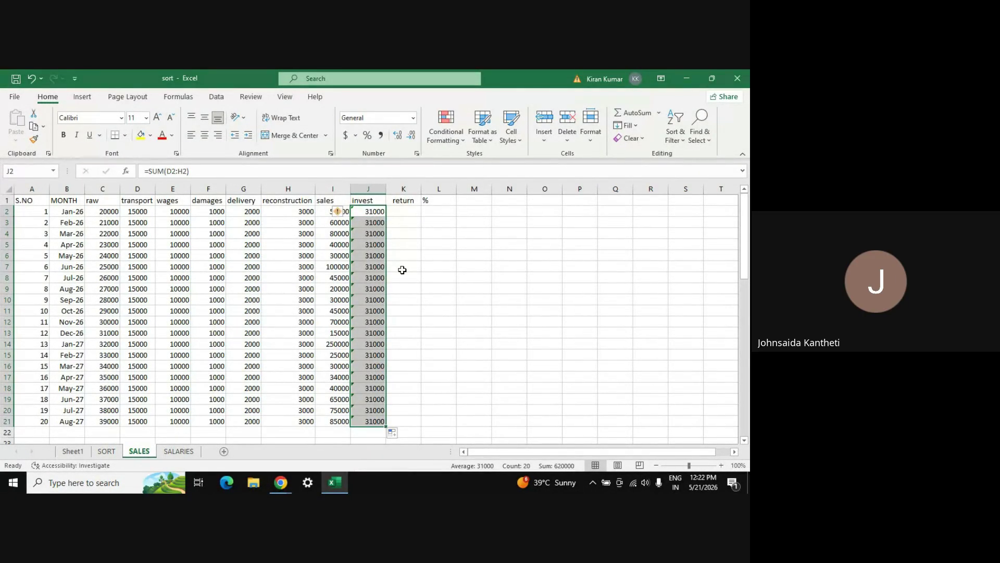
# - Set the Jan-26 return in K2 to the sales value with =I2 and fill it down to Aug-27
pyautogui.click(399, 211)
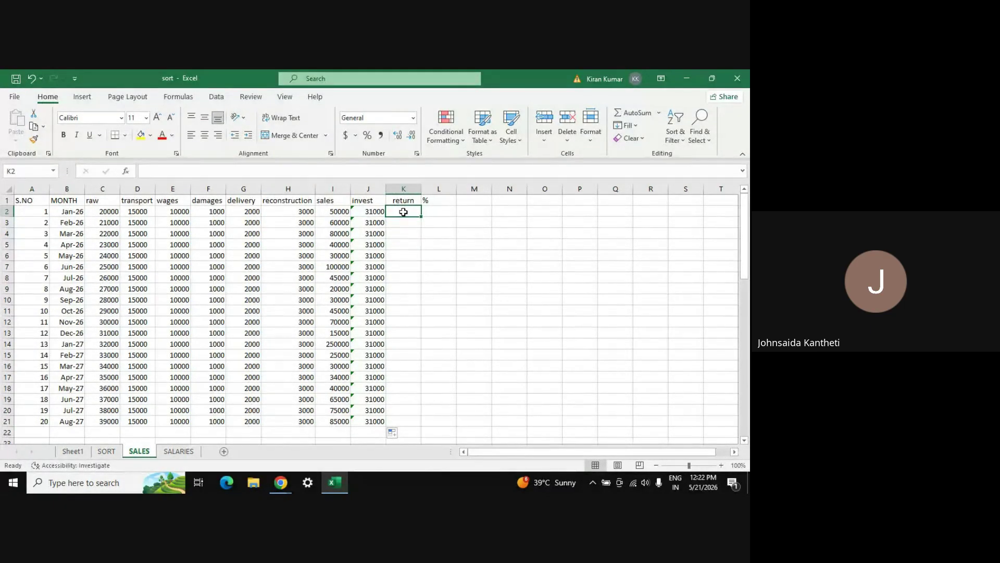
pyautogui.write('=')
pyautogui.click(337, 211)
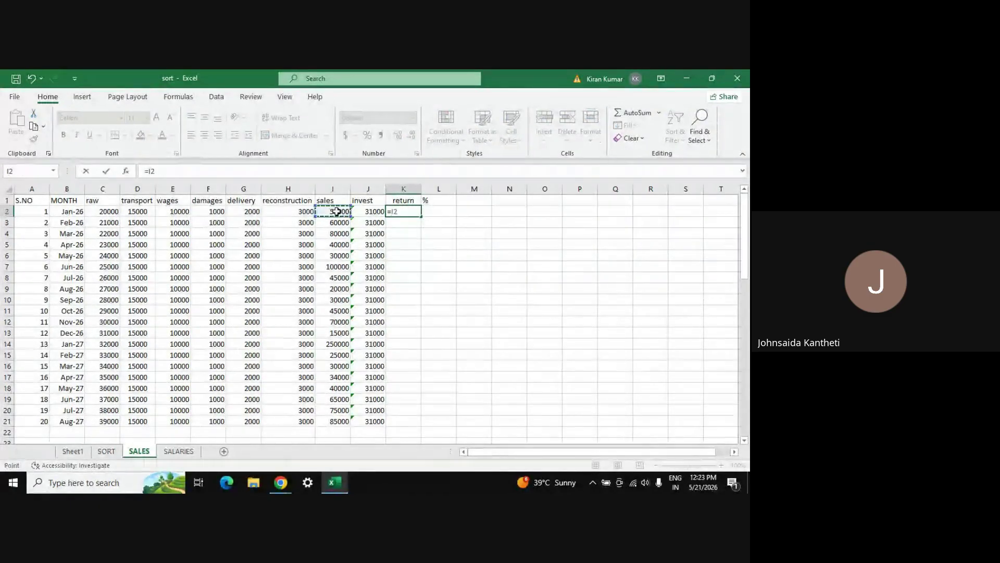
pyautogui.press('Return')
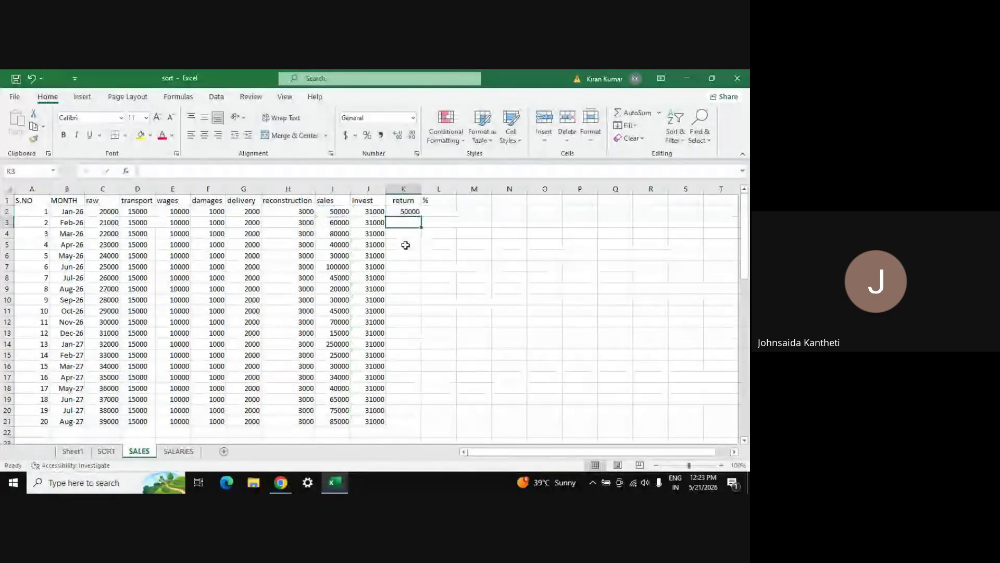
pyautogui.click(406, 210)
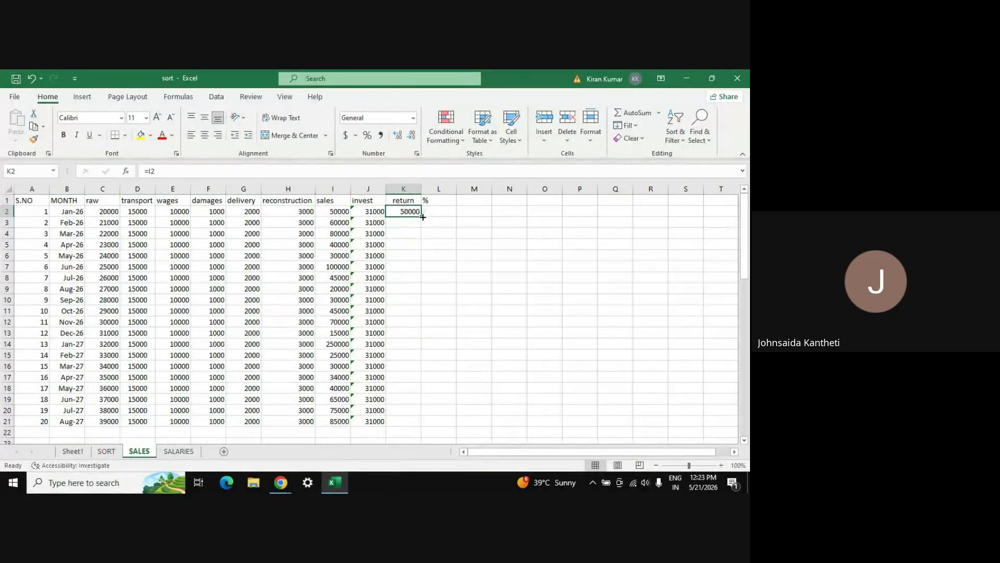
pyautogui.doubleClick(423, 216)
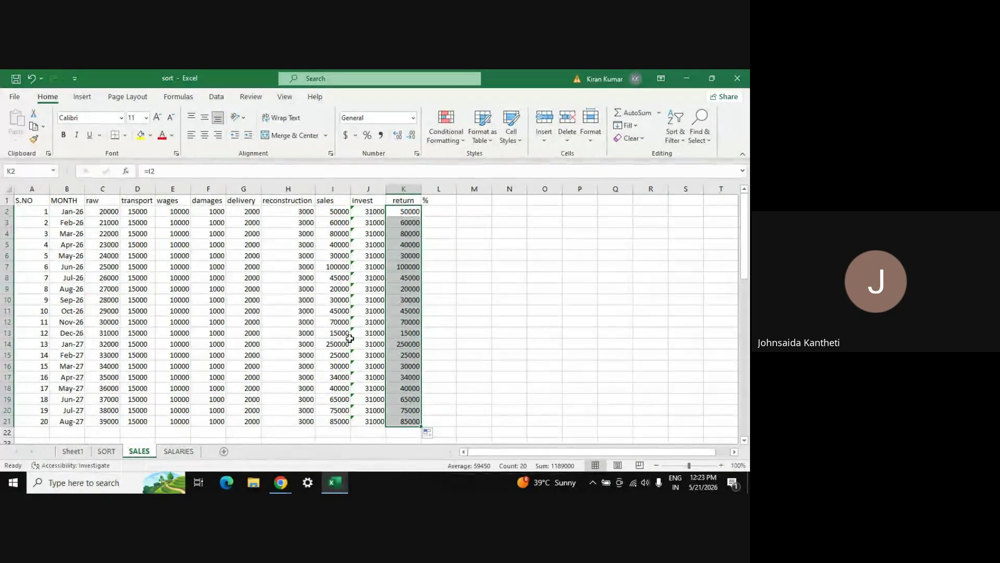
pyautogui.click(405, 346)
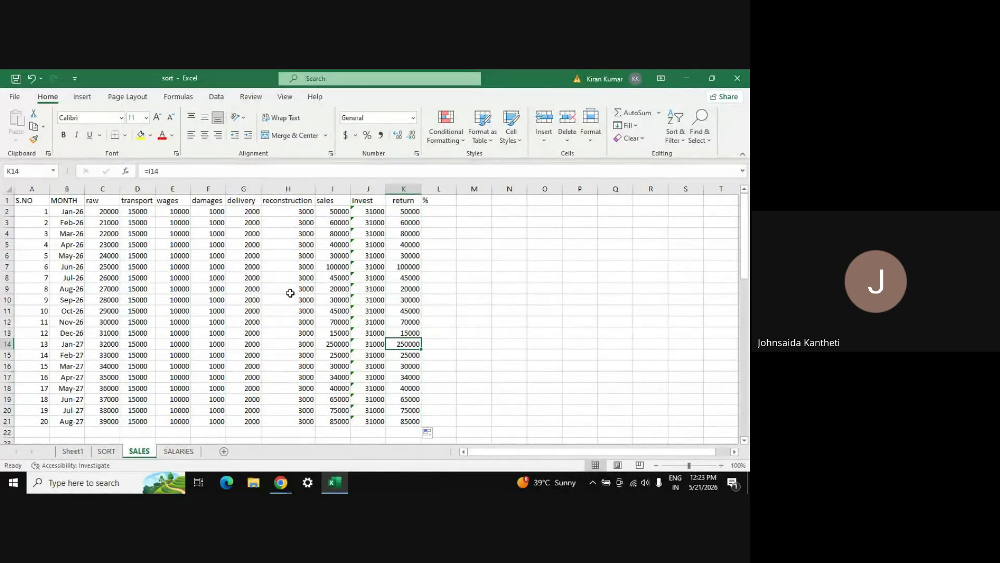
# - Calculate return minus invest in the % column with =K2-J2 in L2 and fill it down to Aug-27
pyautogui.click(439, 211)
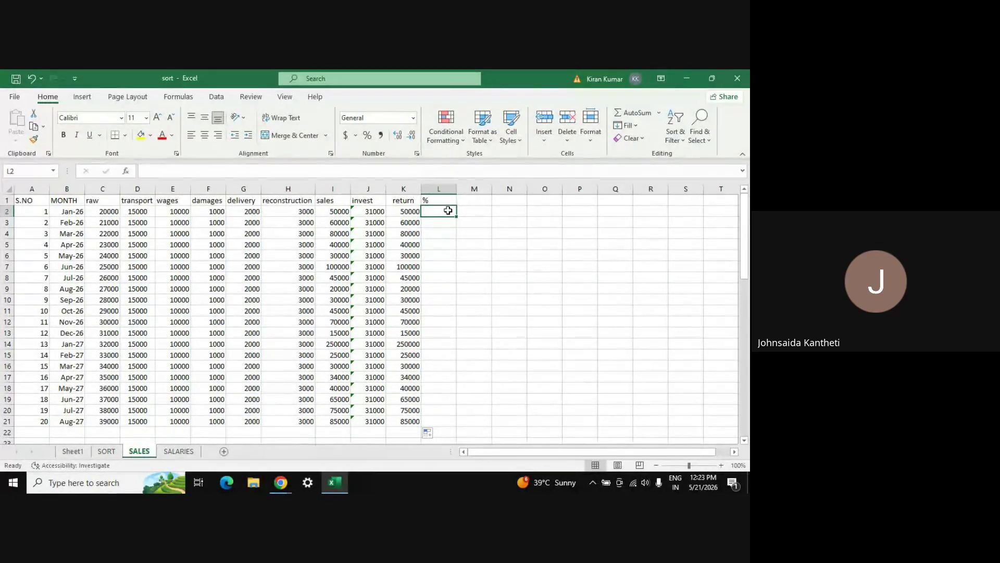
pyautogui.write('=')
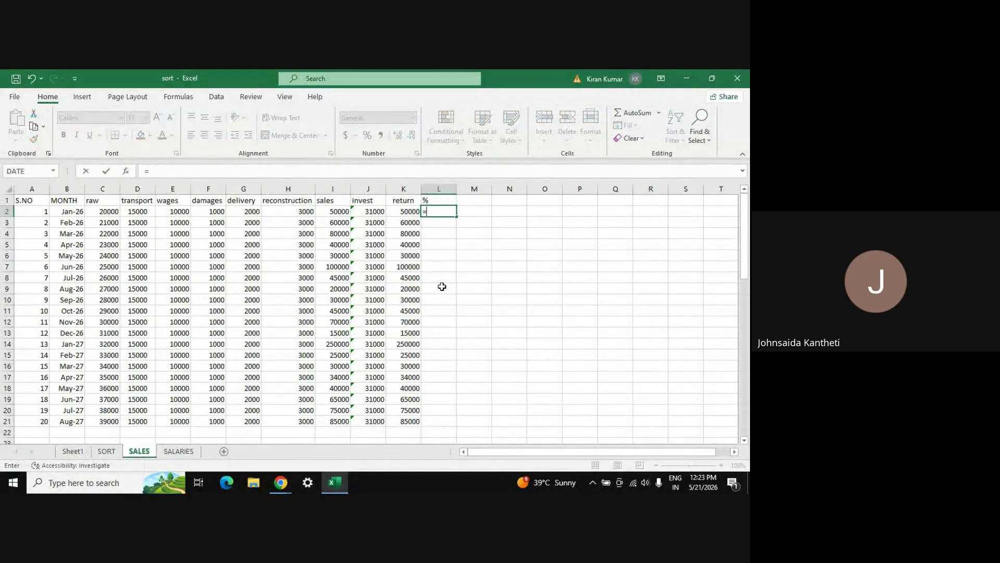
pyautogui.click(404, 211)
pyautogui.write('-')
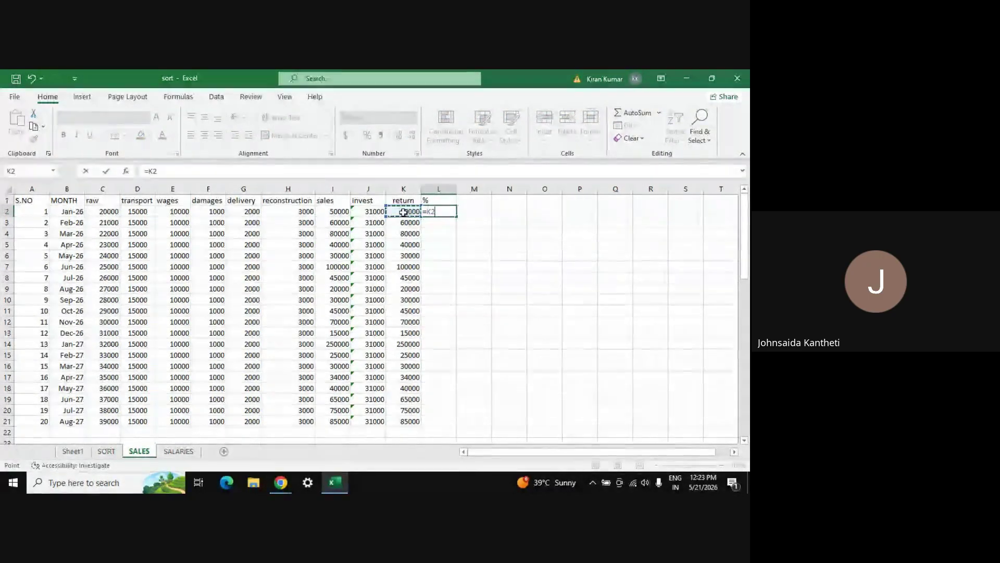
pyautogui.click(374, 211)
pyautogui.press('Return')
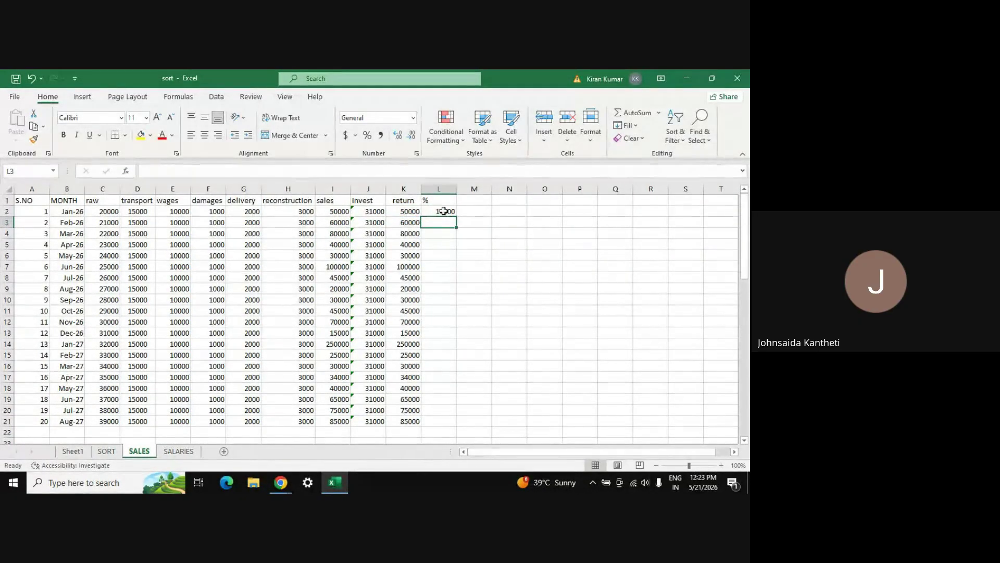
pyautogui.click(446, 211)
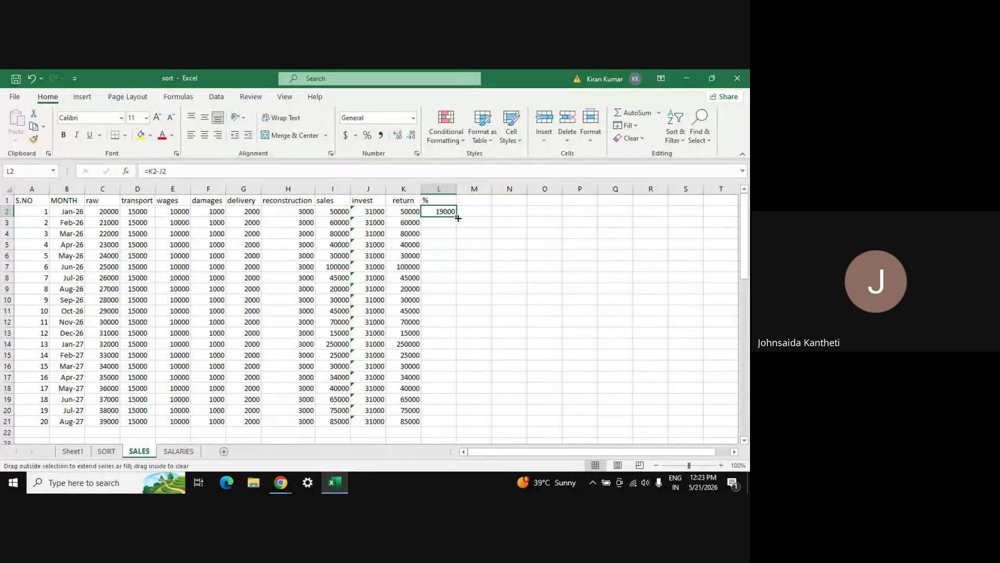
pyautogui.doubleClick(458, 217)
pyautogui.click(480, 255)
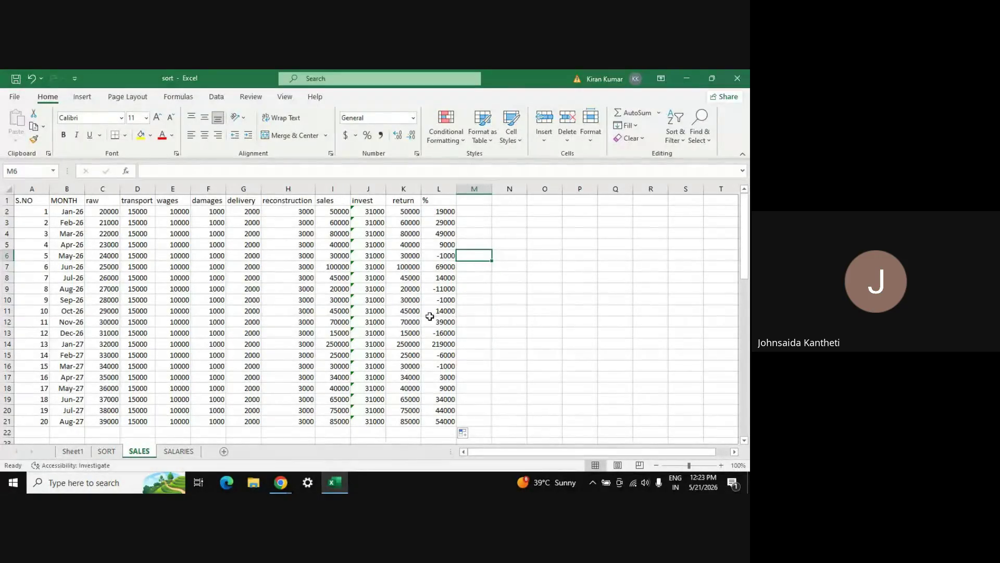
# - Select the entire % column (L)
pyautogui.click(443, 256)
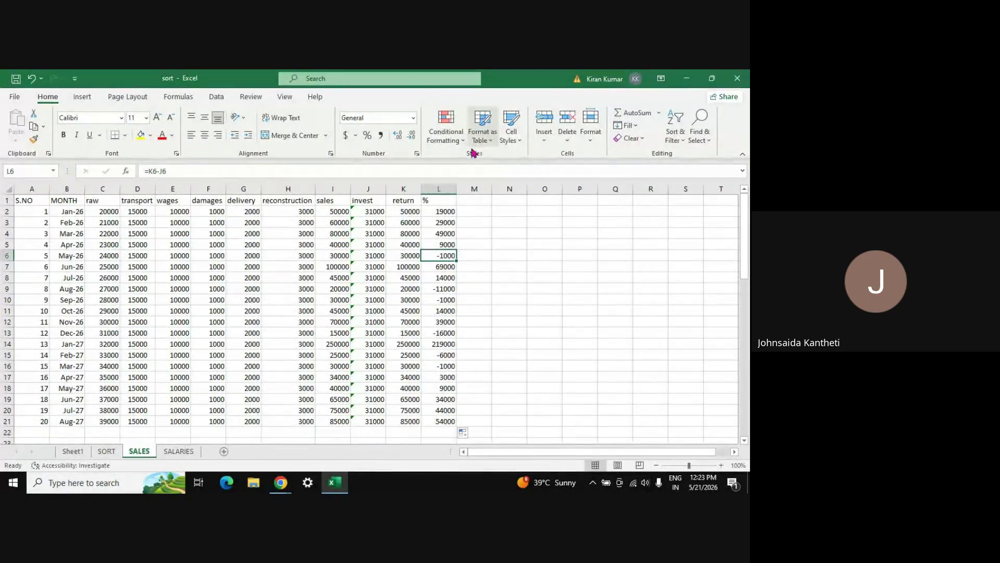
pyautogui.click(450, 189)
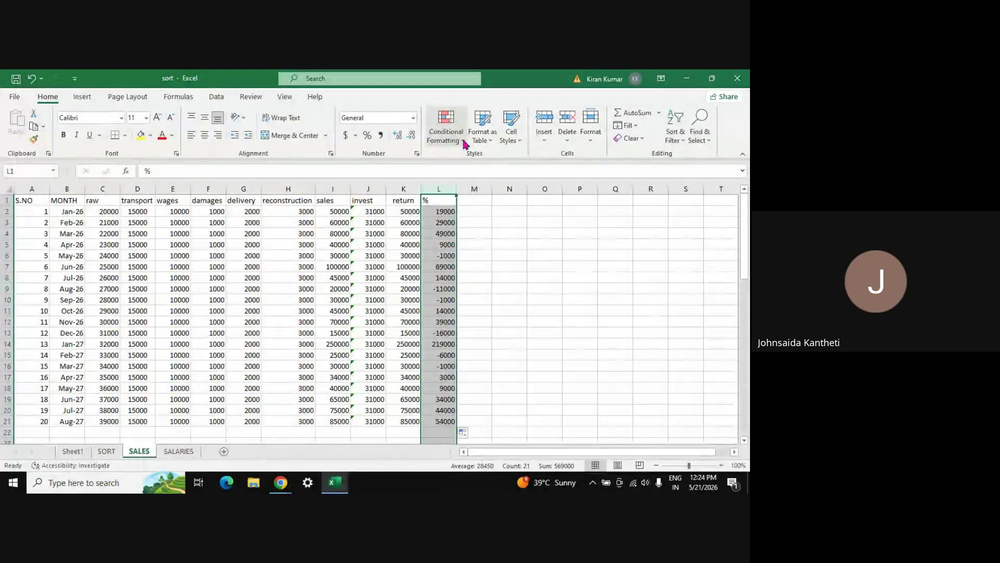
pyautogui.click(463, 139)
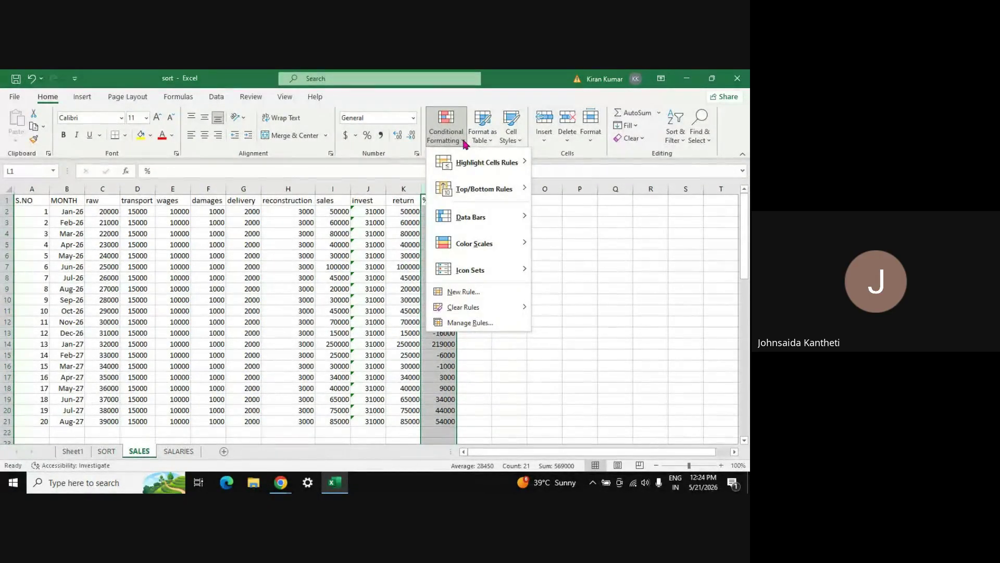
pyautogui.moveTo(526, 245)
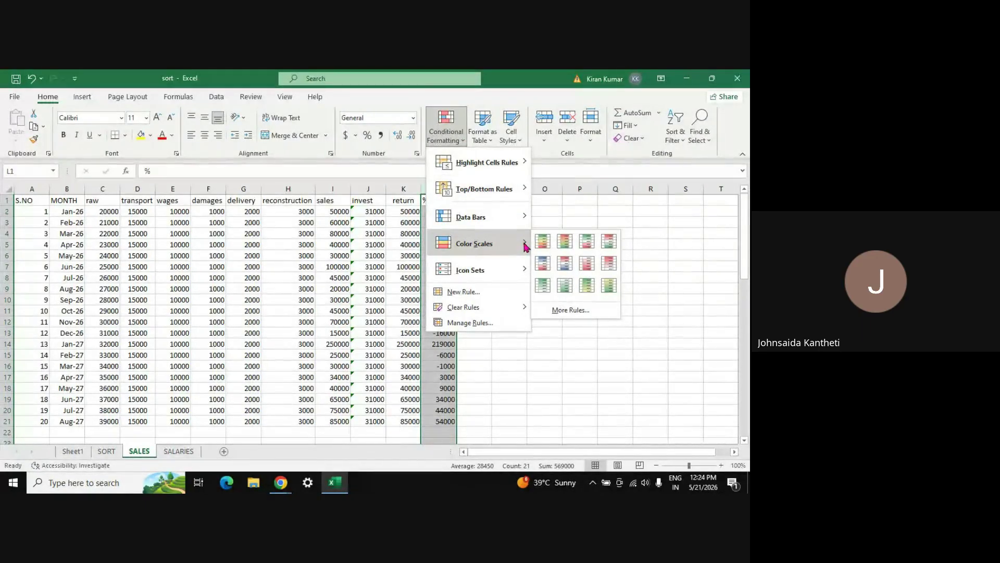
pyautogui.click(475, 295)
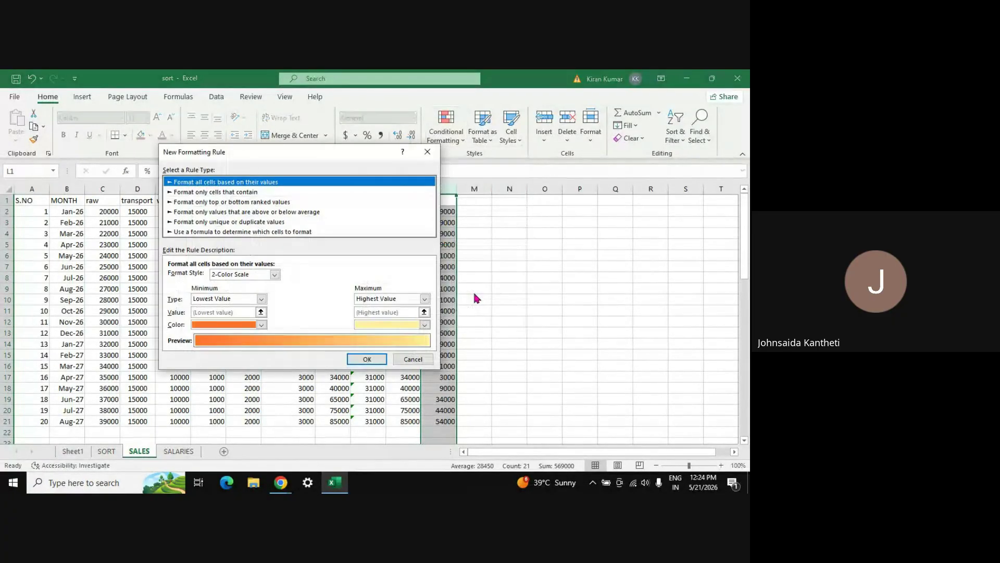
pyautogui.click(431, 154)
# - Add a Less Than conditional format to the % column, highlighting values below 0 with Light Red Fill with Dark Red Text
pyautogui.click(462, 142)
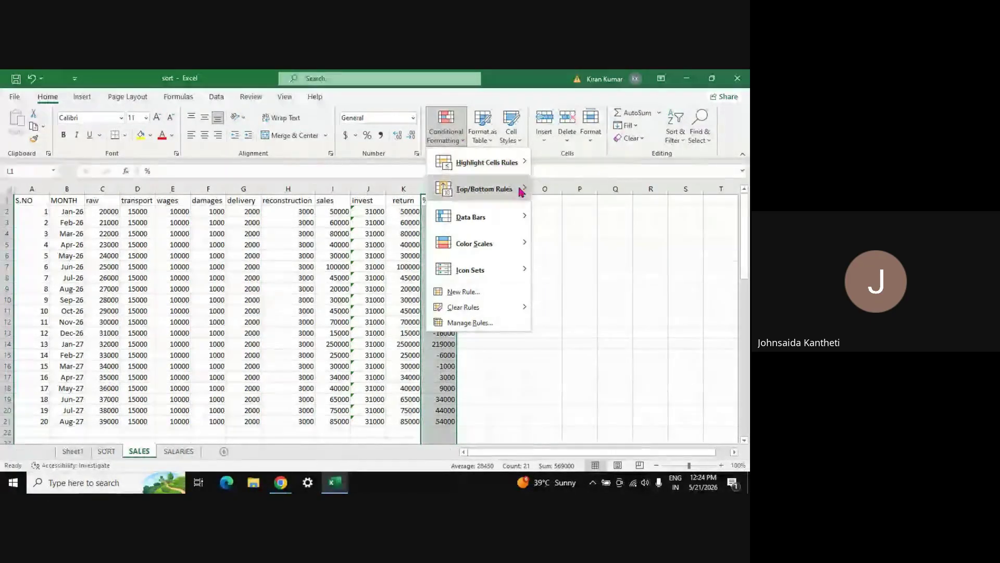
pyautogui.moveTo(526, 164)
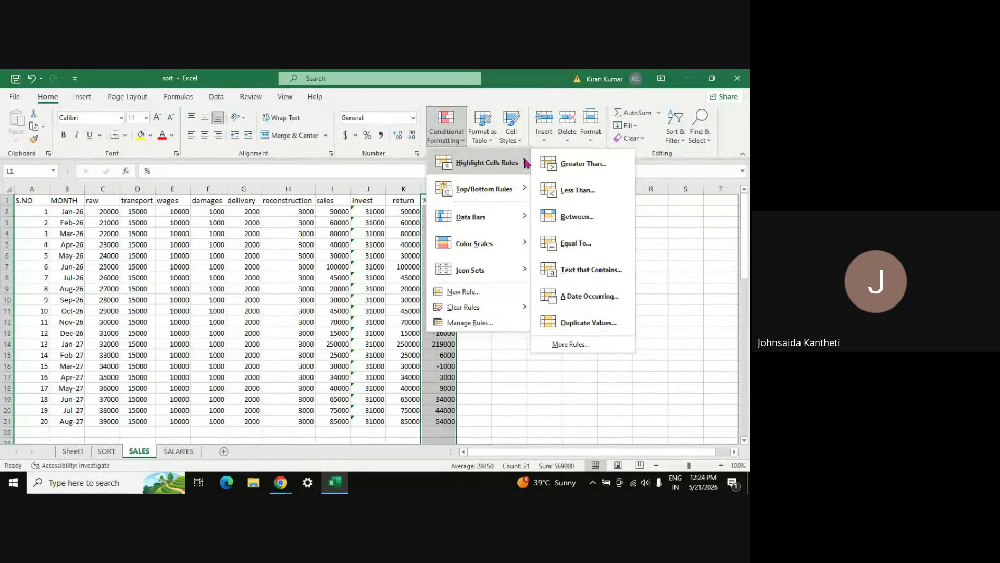
pyautogui.click(578, 190)
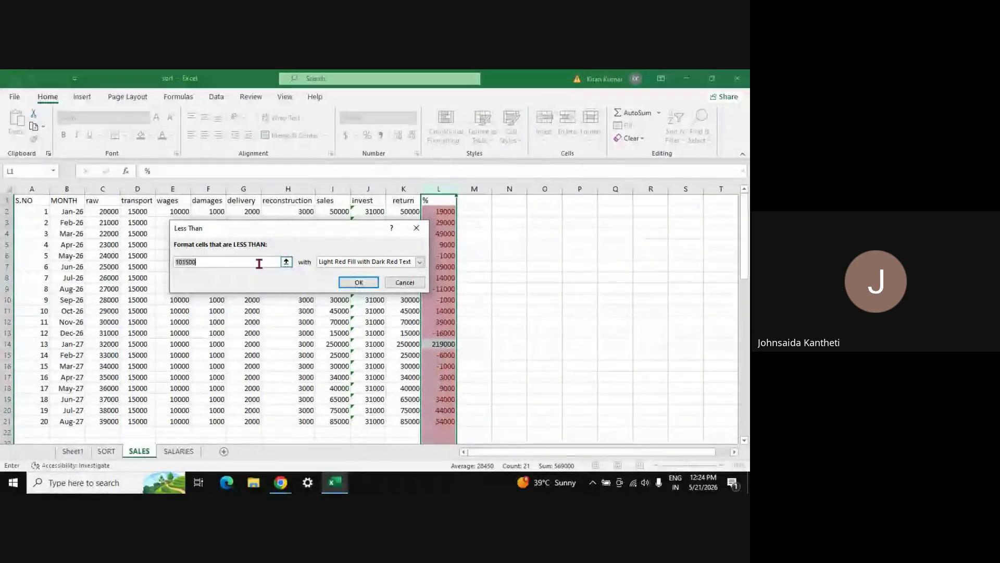
pyautogui.press('BackSpace')
pyautogui.press('BackSpace')
pyautogui.press('BackSpace')
pyautogui.press('BackSpace')
pyautogui.press('BackSpace')
pyautogui.press('BackSpace')
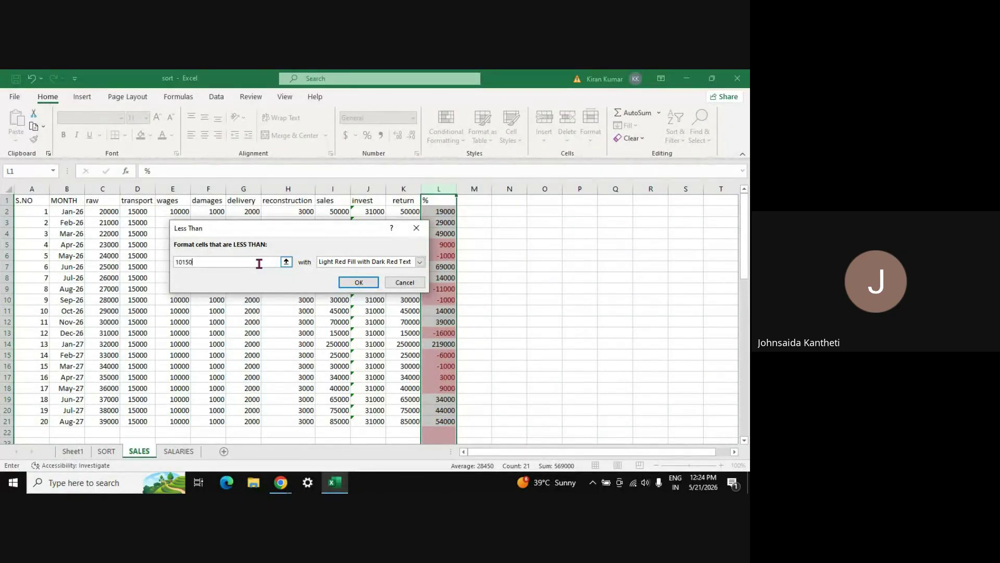
pyautogui.write('0')
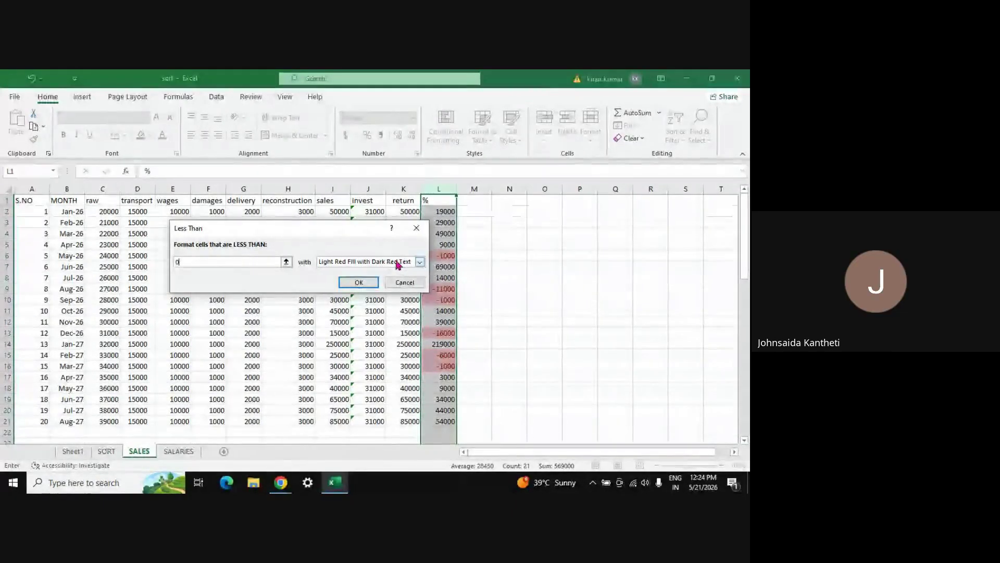
pyautogui.click(359, 282)
pyautogui.click(545, 321)
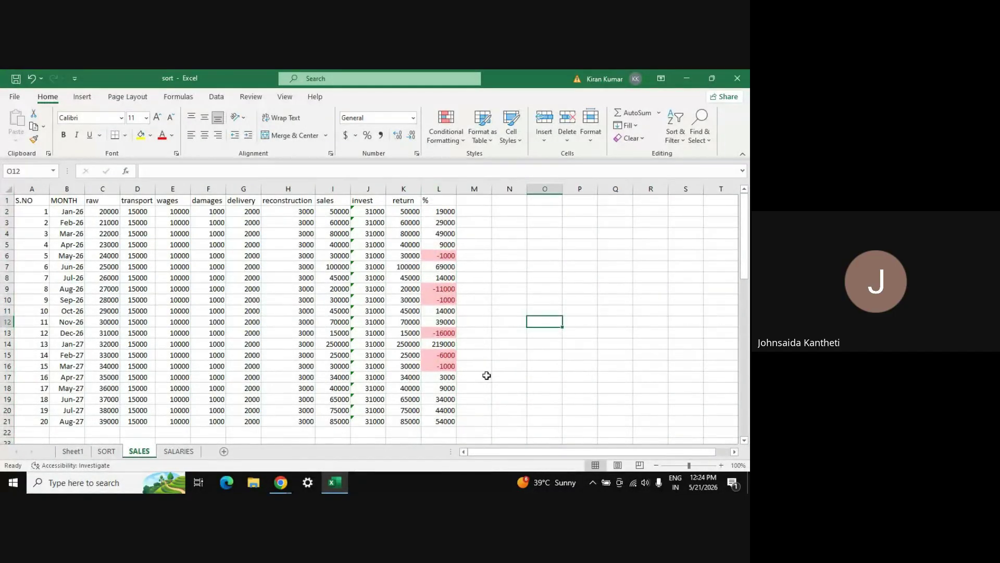
# - Trace the highlighted May-26 loss in L6 back across its row to the month cell (B6)
pyautogui.click(445, 257)
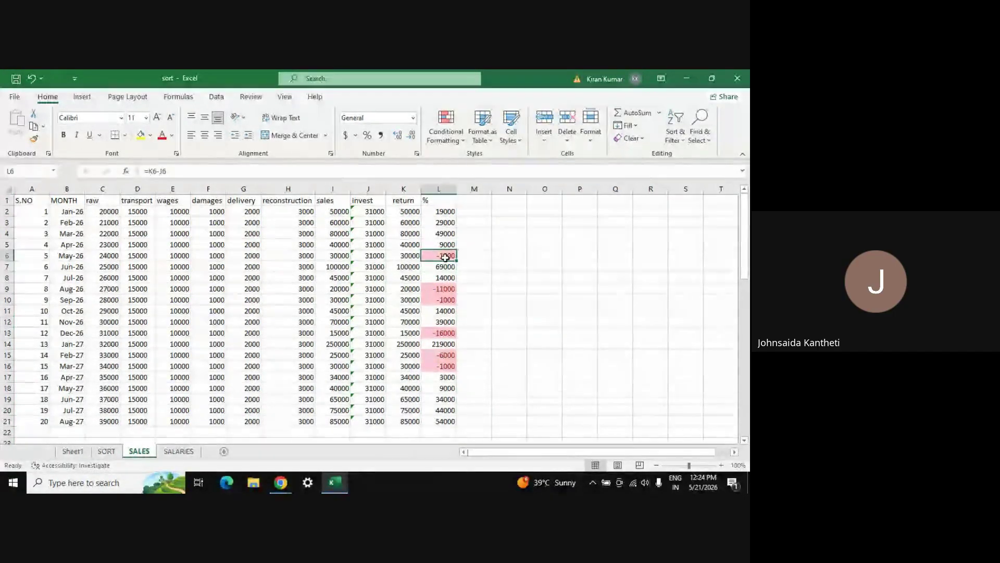
pyautogui.press('Left')
pyautogui.press('Left')
pyautogui.press('Left')
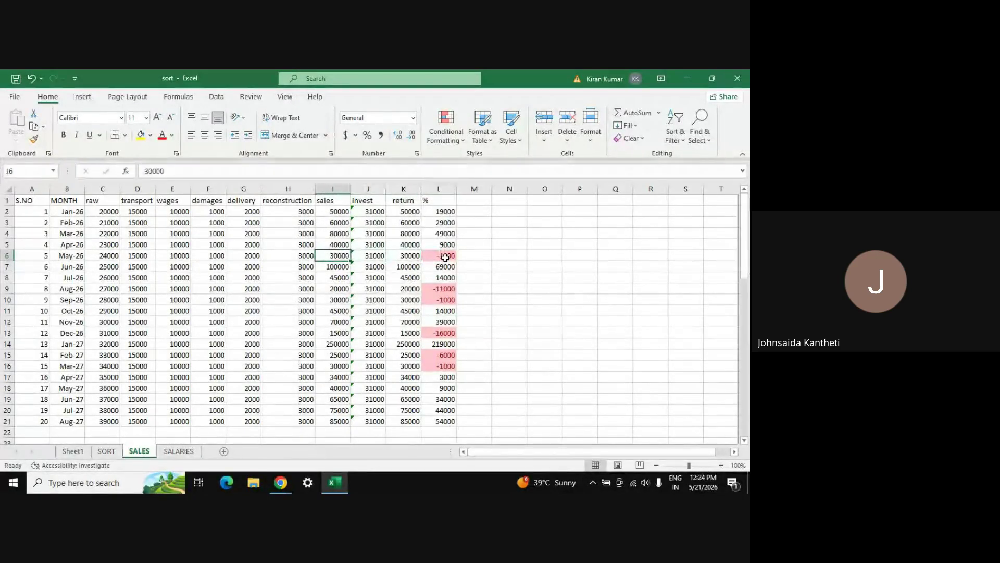
pyautogui.press('Left')
pyautogui.press('Left')
pyautogui.press('Left')
pyautogui.press('Left')
pyautogui.press('Left')
pyautogui.press('Left')
pyautogui.press('Left')
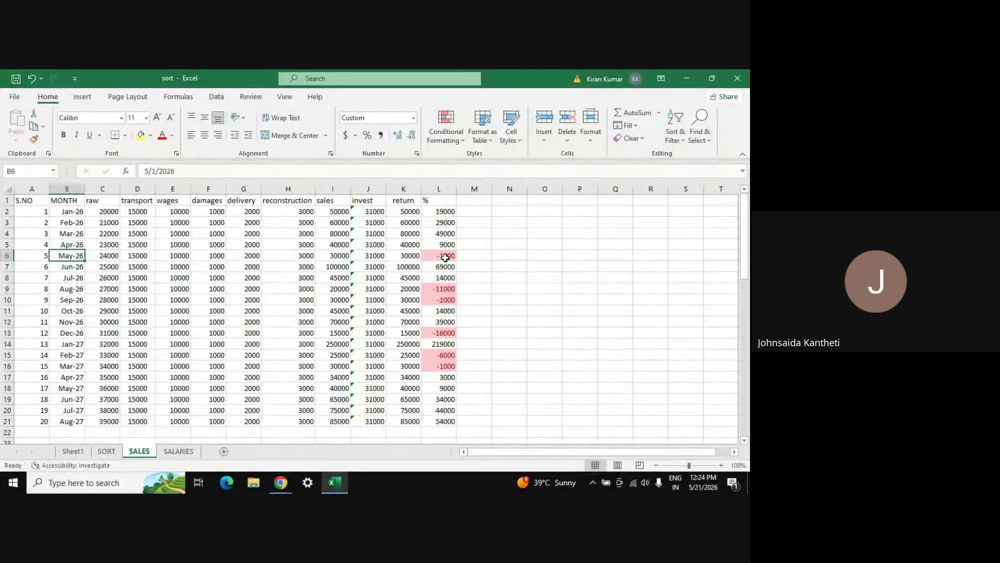
# - Review the highlighted losses in the % column from the May-26 row down to Aug-27 (L21)
pyautogui.press('Right')
pyautogui.press('Right')
pyautogui.press('Right')
pyautogui.press('Right')
pyautogui.press('Right')
pyautogui.press('Right')
pyautogui.press('Right')
pyautogui.press('Right')
pyautogui.press('Right')
pyautogui.press('Right')
pyautogui.press('Down')
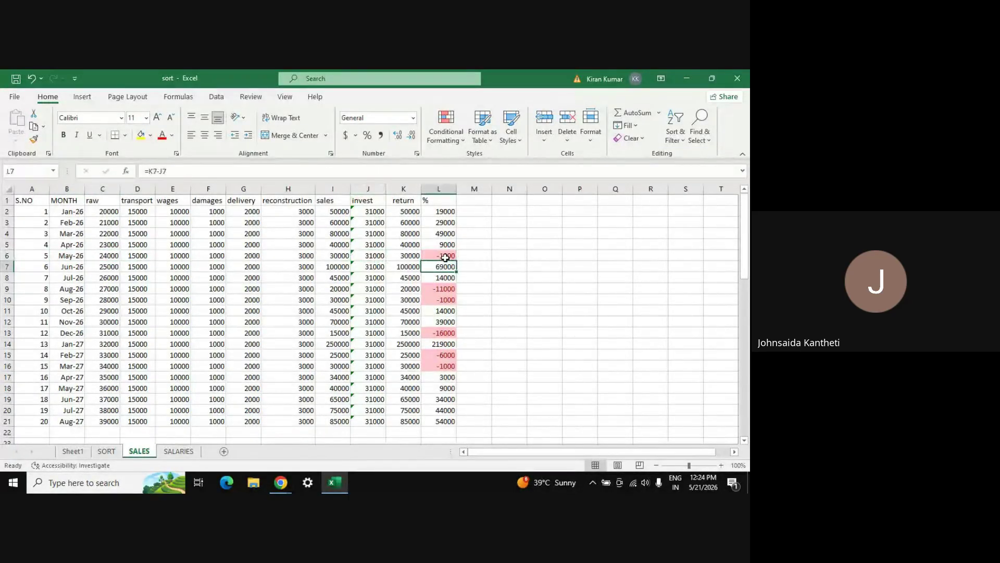
pyautogui.press('Down')
pyautogui.press('Down')
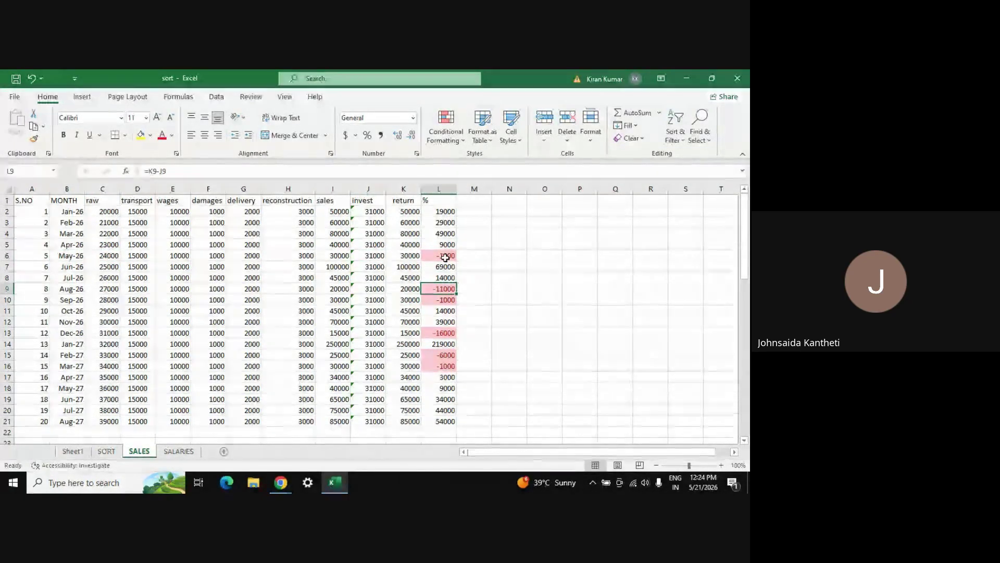
pyautogui.press('Down')
pyautogui.press('Down')
pyautogui.press('Down')
pyautogui.press('Down')
pyautogui.press('Down')
pyautogui.press('Down')
pyautogui.press('Down')
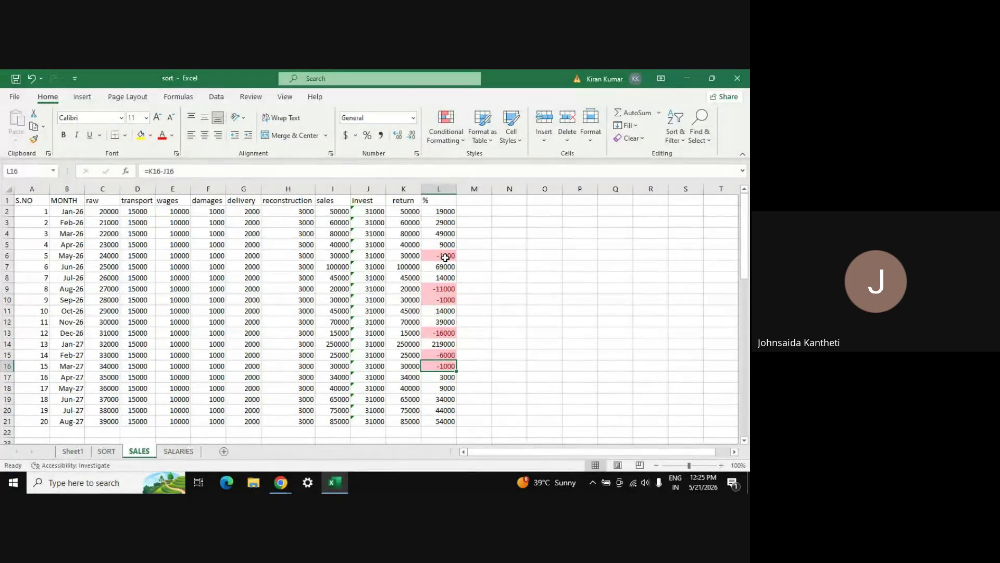
pyautogui.press('Down')
pyautogui.press('Down')
pyautogui.press('Down')
pyautogui.press('Down')
pyautogui.press('Down')
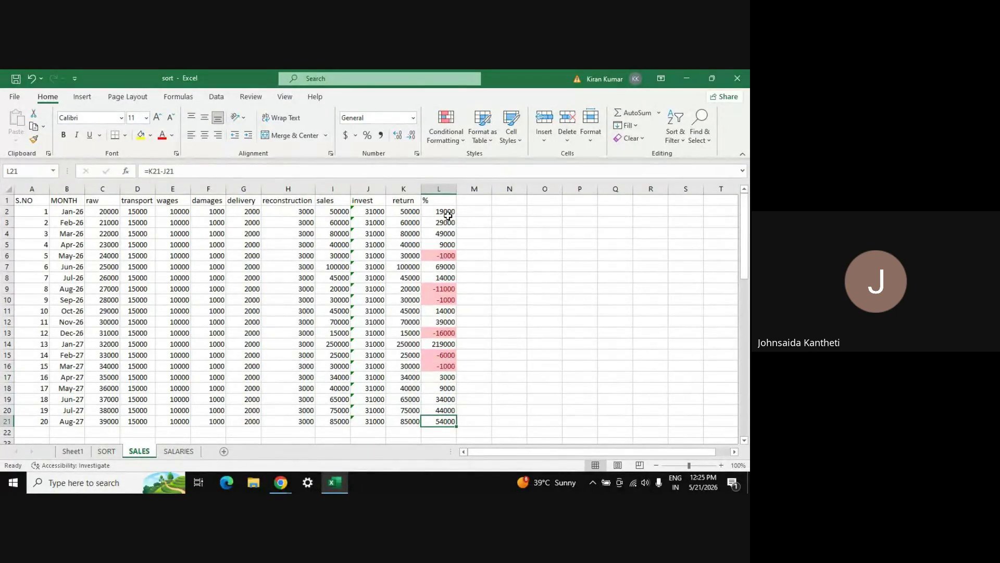
# - Add a Greater Than conditional format to L1:L21, highlighting values above 0 with Green Fill with Dark Green Text
pyautogui.click(443, 184)
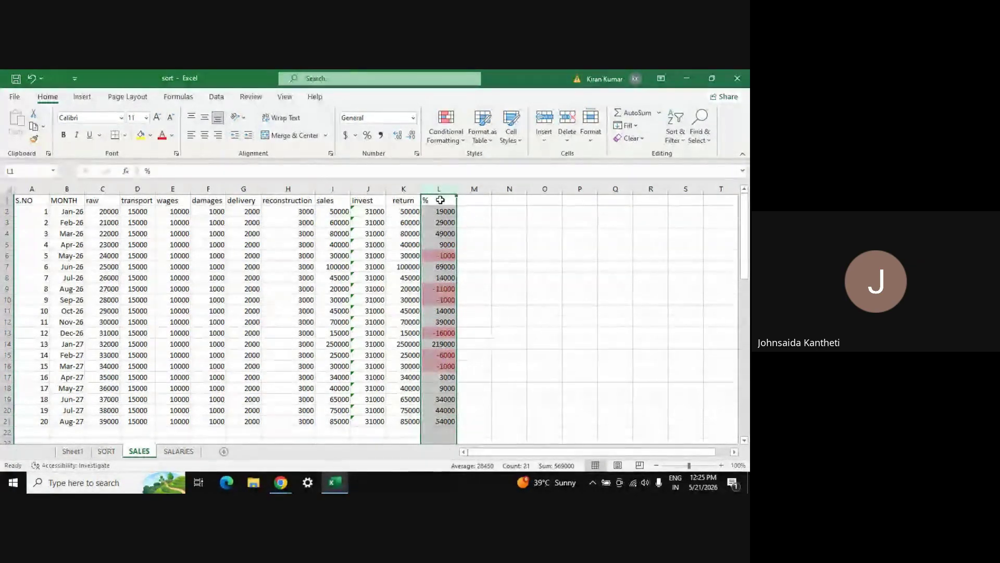
pyautogui.click(440, 200)
pyautogui.hotkey('ctrl', 'shift', 'Down')
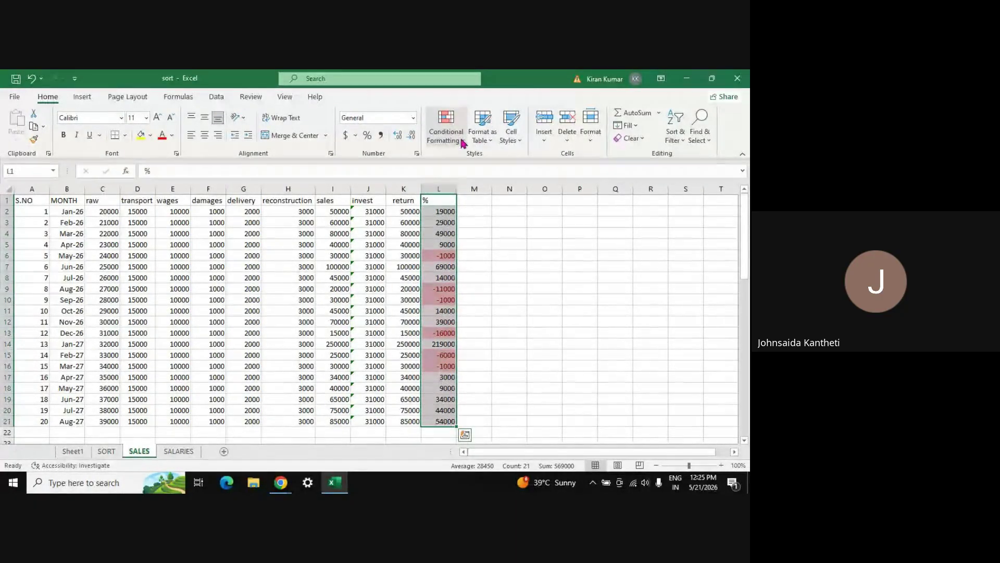
pyautogui.click(463, 144)
pyautogui.moveTo(486, 161)
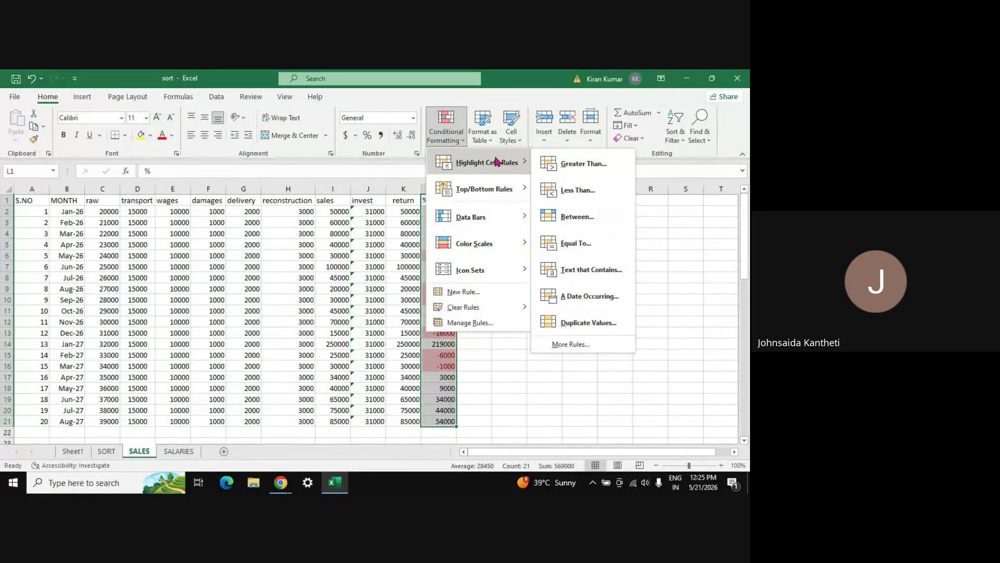
pyautogui.click(575, 172)
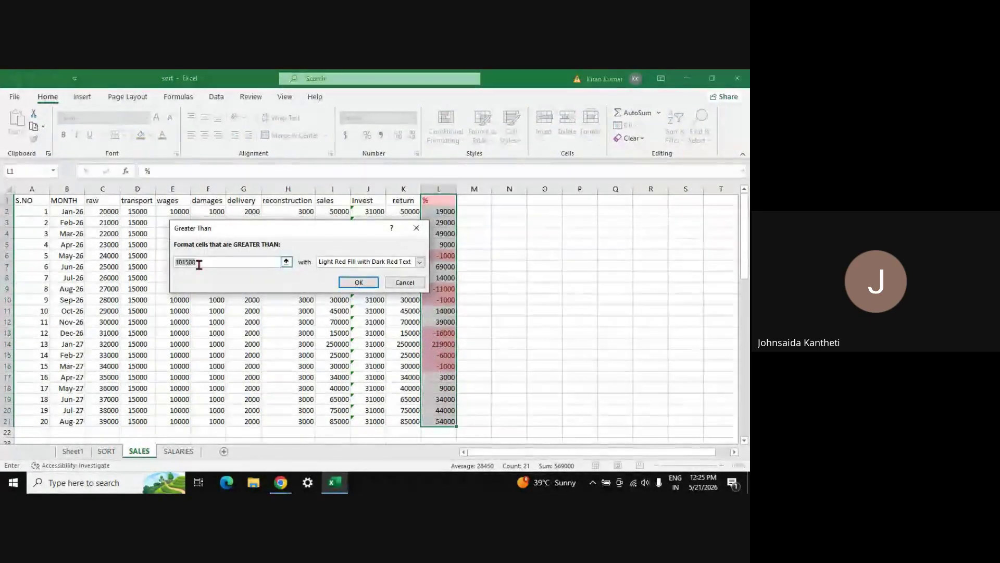
pyautogui.write('0')
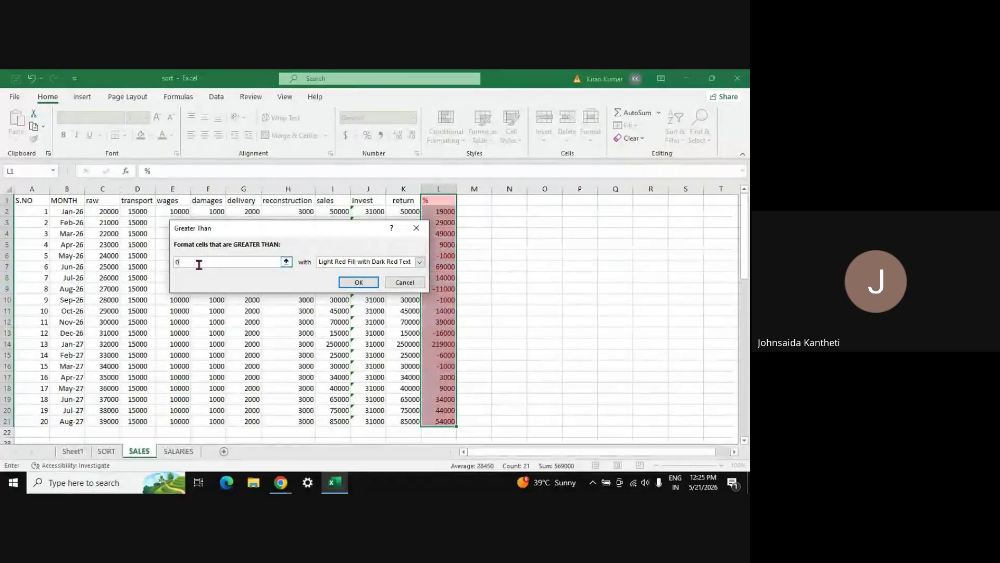
pyautogui.click(420, 262)
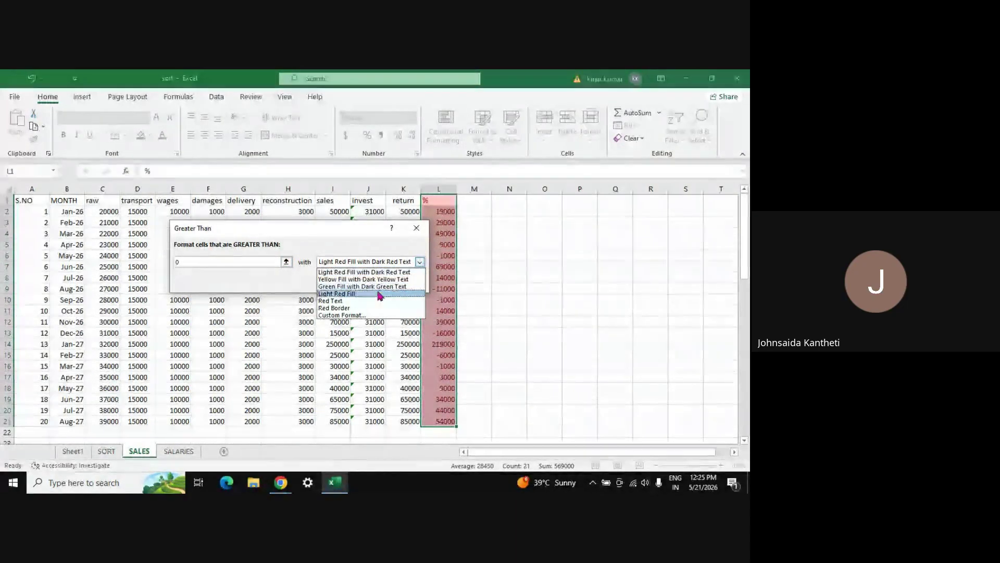
pyautogui.click(349, 287)
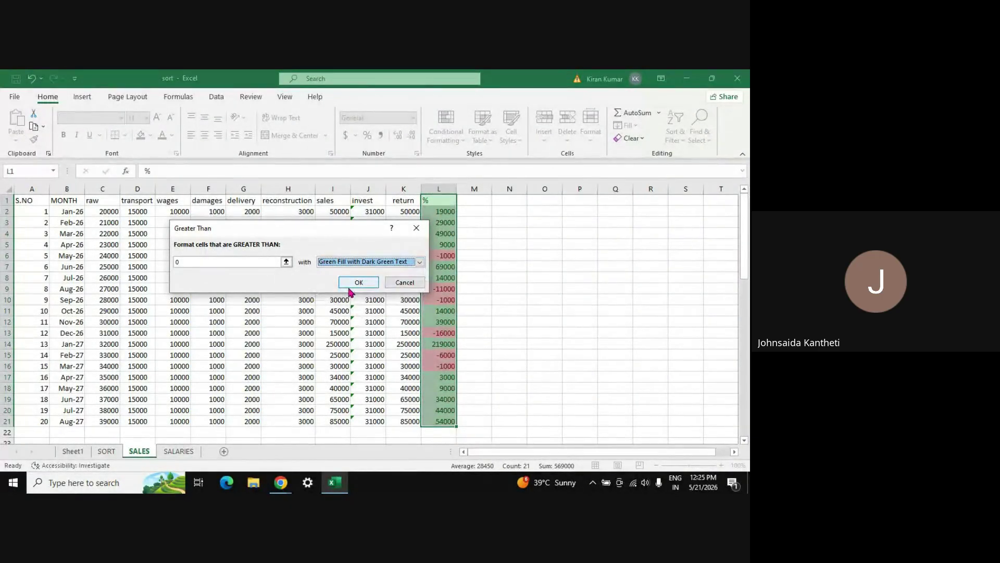
pyautogui.click(356, 284)
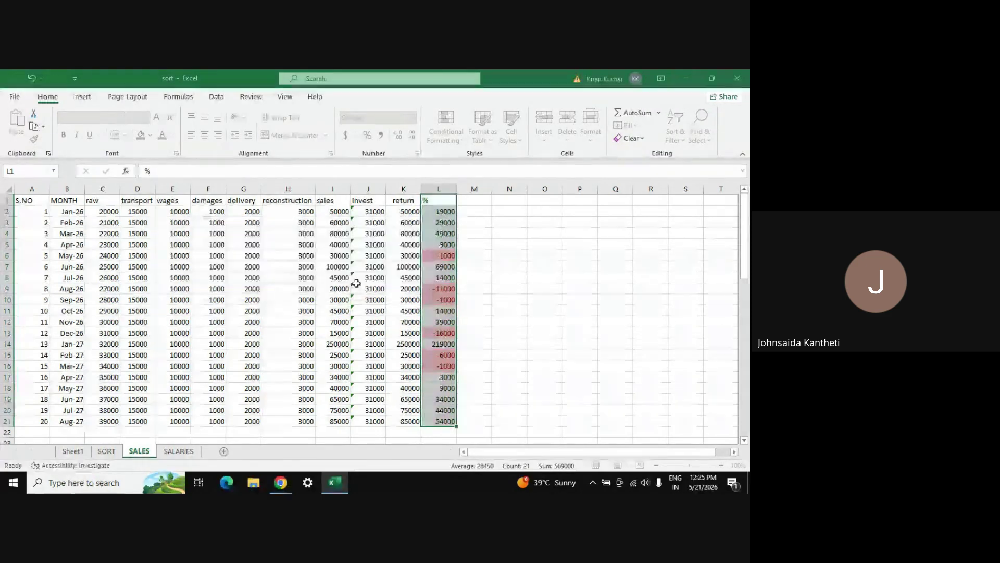
pyautogui.click(520, 296)
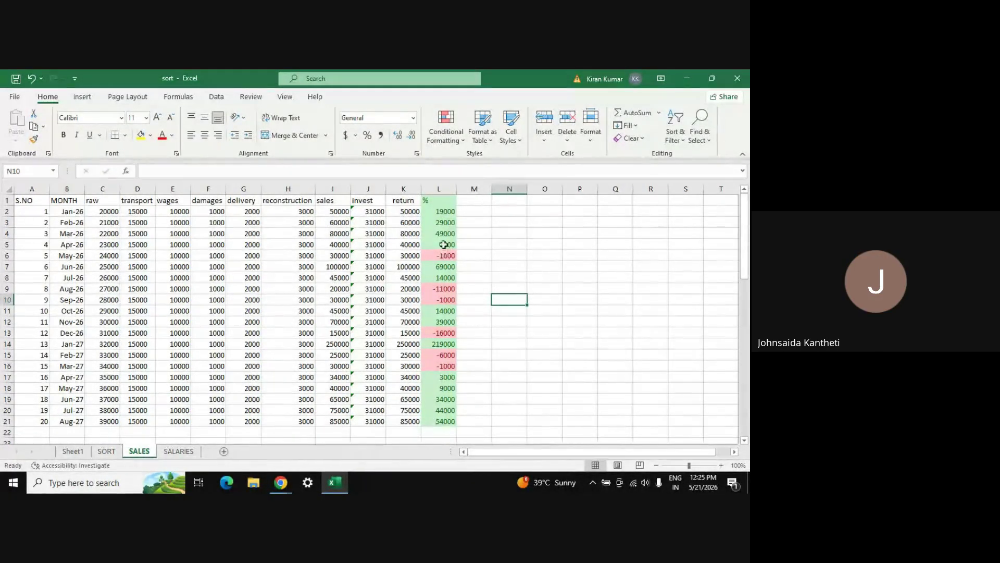
pyautogui.click(444, 212)
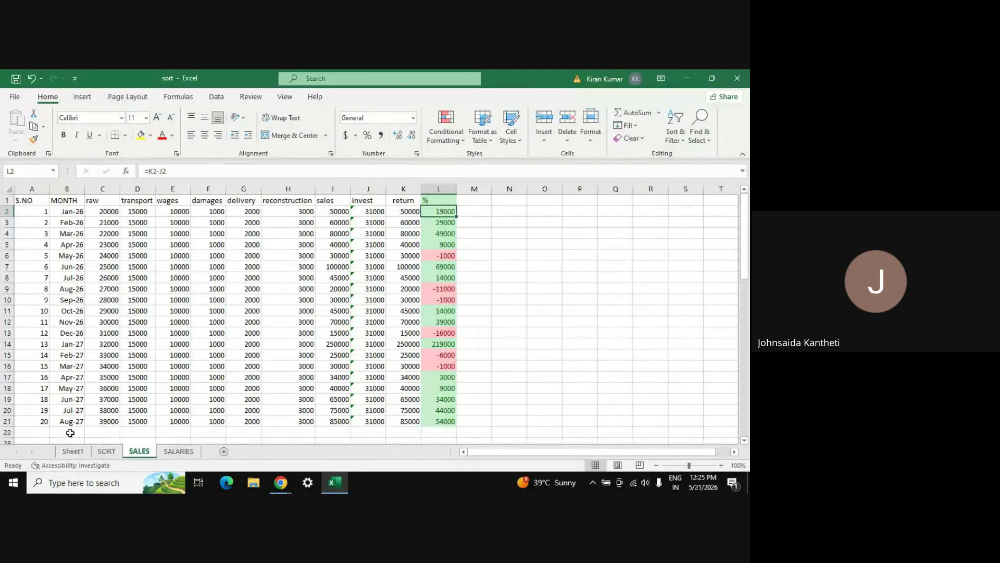
# - Total the raw column in C22 with =SUM(C2:C21)
pyautogui.click(105, 431)
pyautogui.write('=')
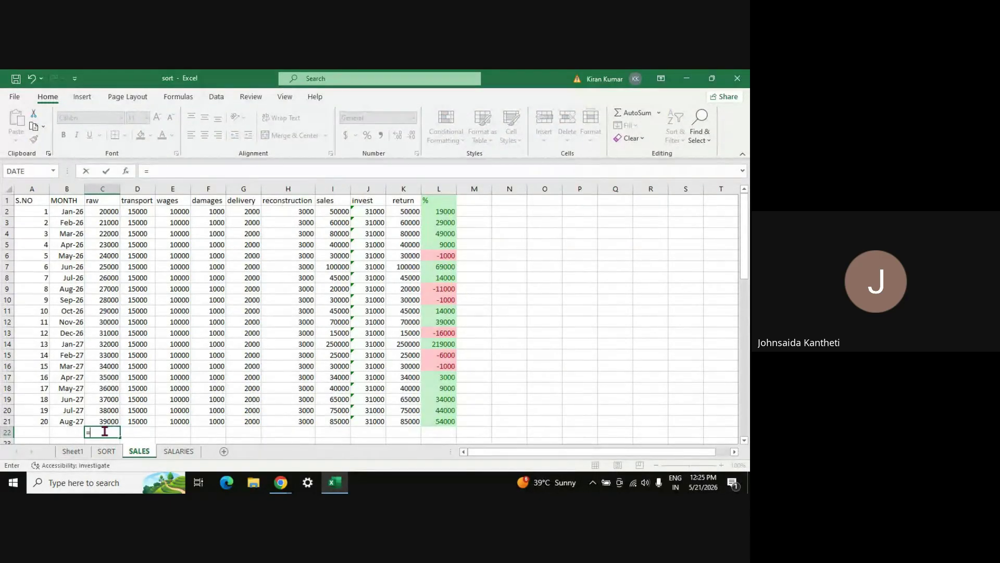
pyautogui.write('sum')
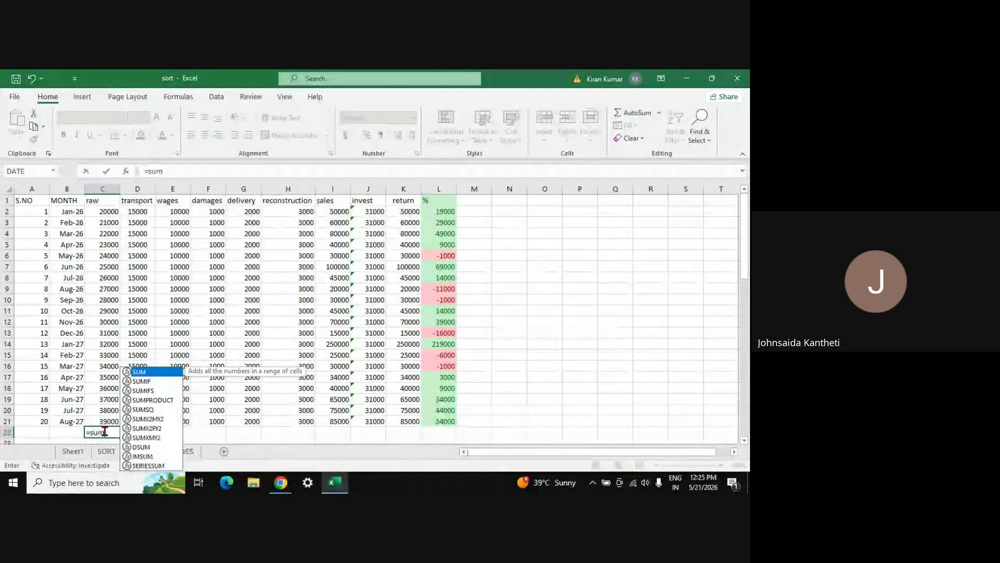
pyautogui.write('(')
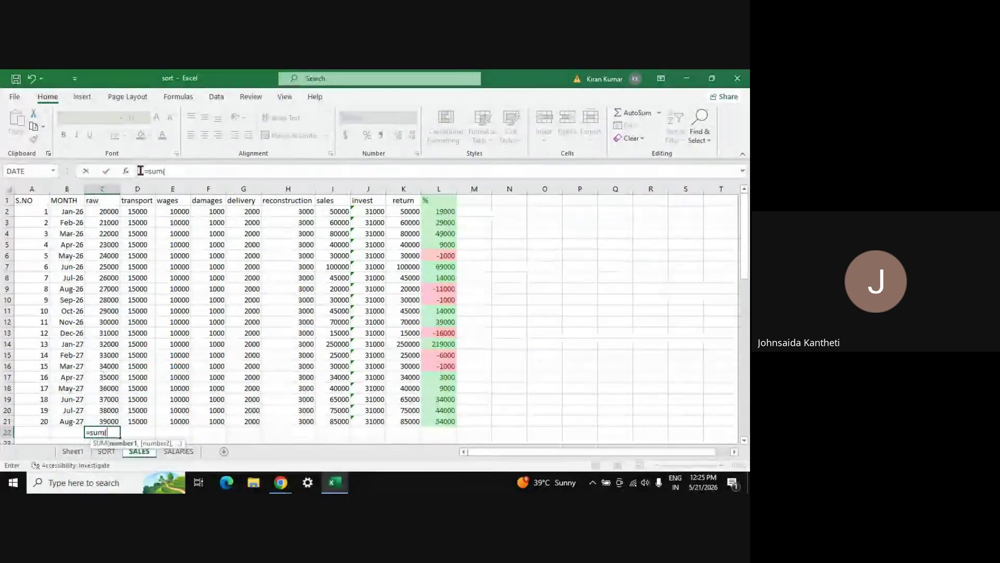
pyautogui.click(104, 211)
pyautogui.moveTo(104, 211); pyautogui.dragTo(119, 423)
pyautogui.press('Return')
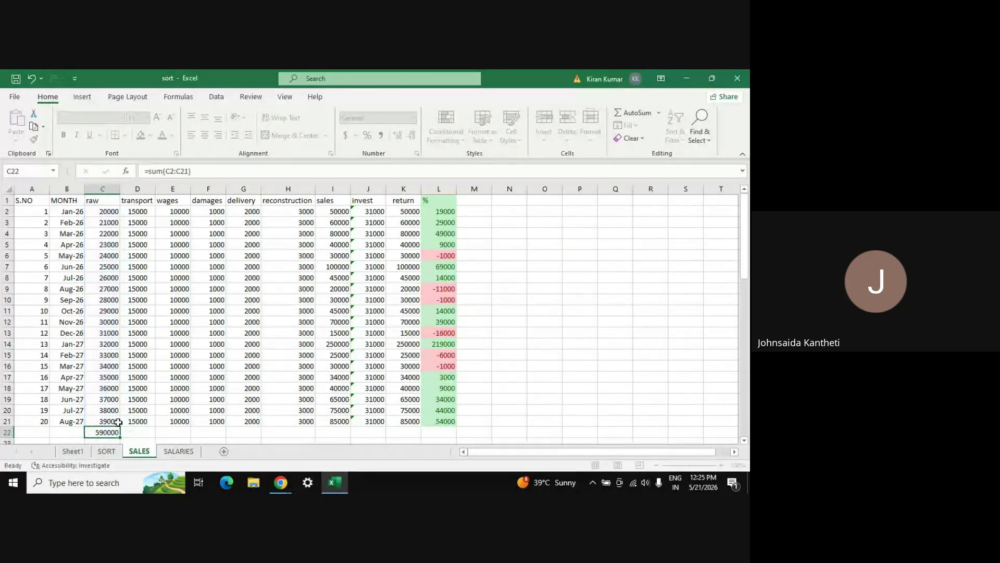
# - Fill the C22 total across row 22 to the % column (L22) and check the resulting totals
pyautogui.click(112, 419)
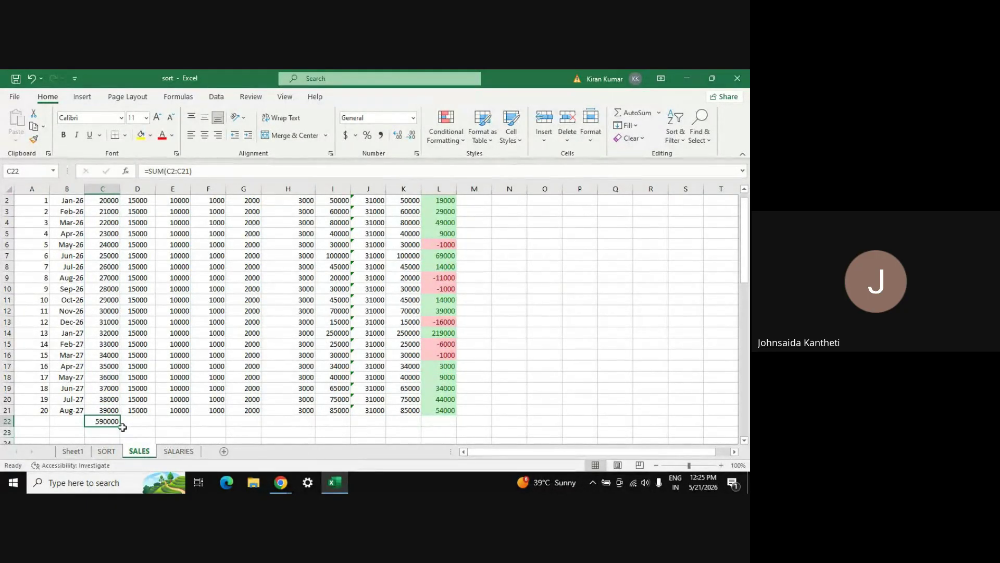
pyautogui.moveTo(122, 427); pyautogui.dragTo(452, 421)
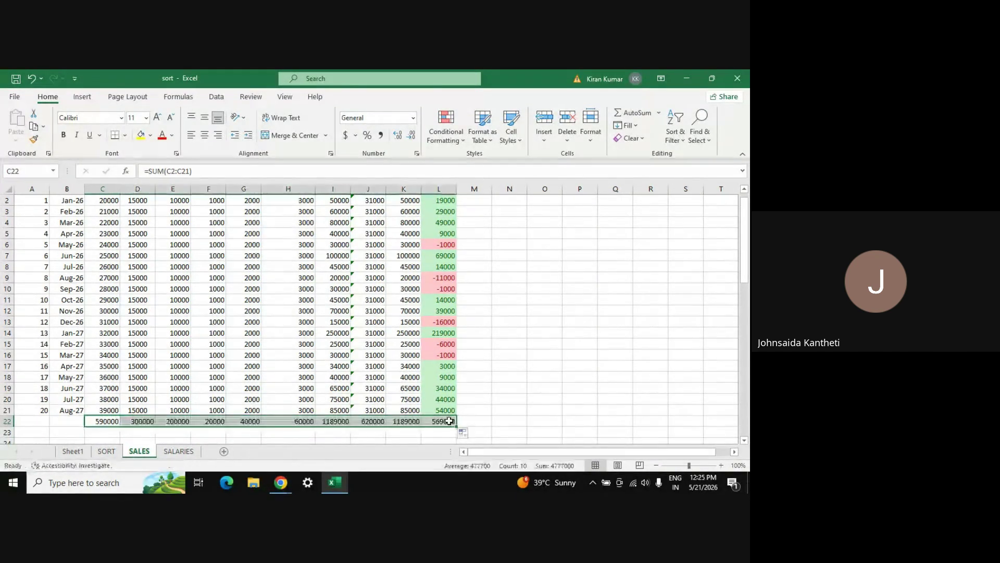
pyautogui.click(478, 422)
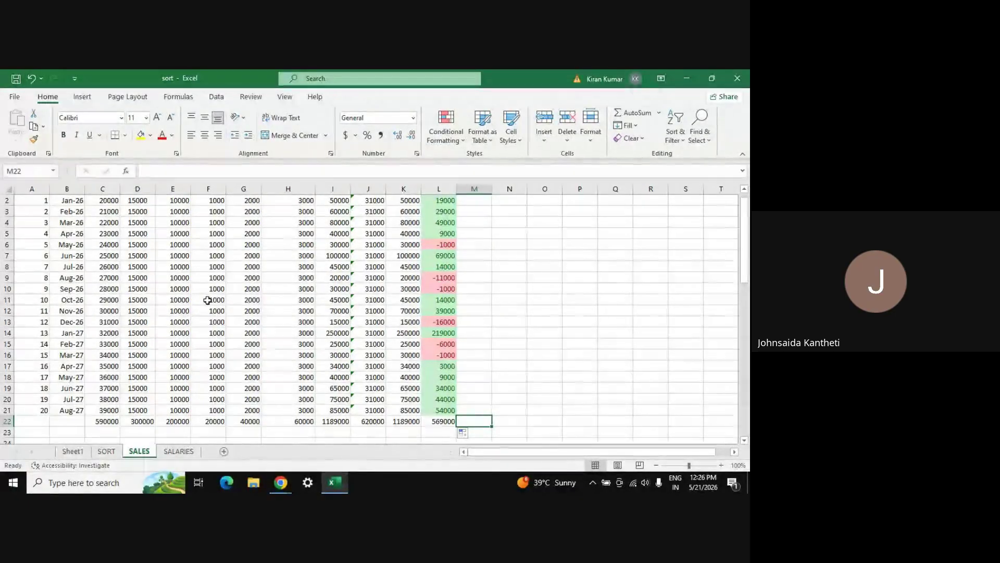
pyautogui.scroll(1, 120, 414)
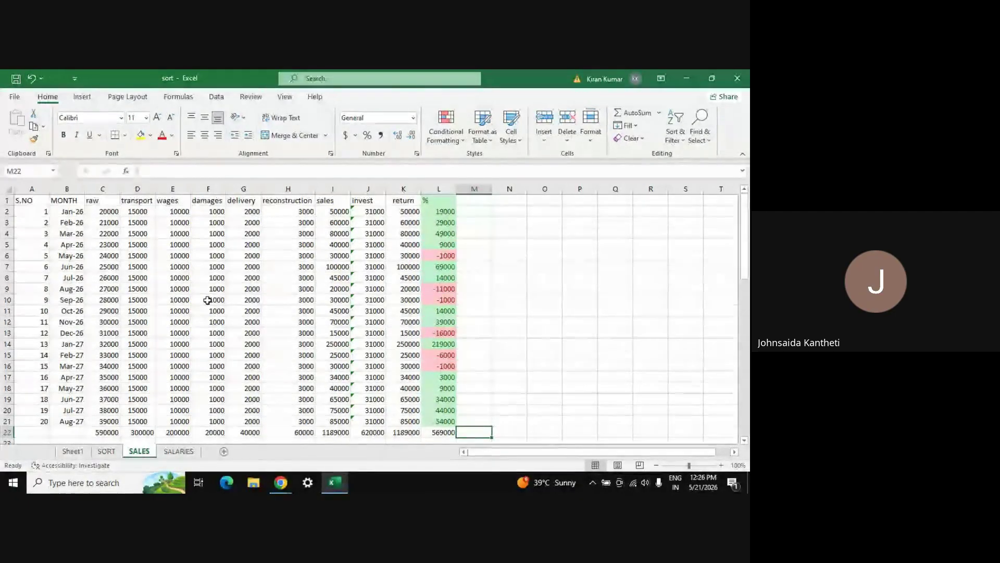
pyautogui.click(109, 433)
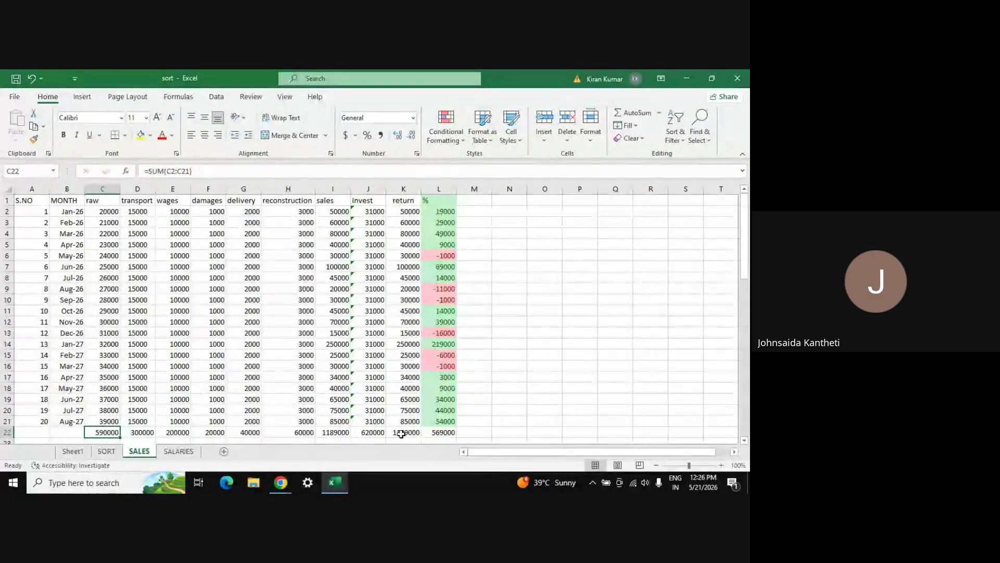
pyautogui.click(446, 432)
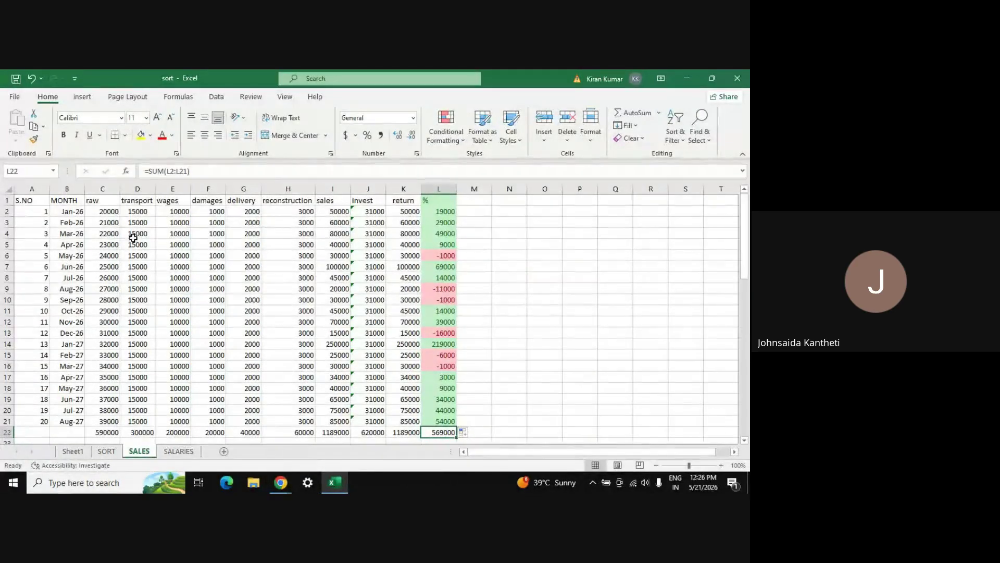
# - Switch to the Google Meet call, admit the guests waiting to join, and return to the Excel workbook
pyautogui.hotkey('alt', 'Tab')
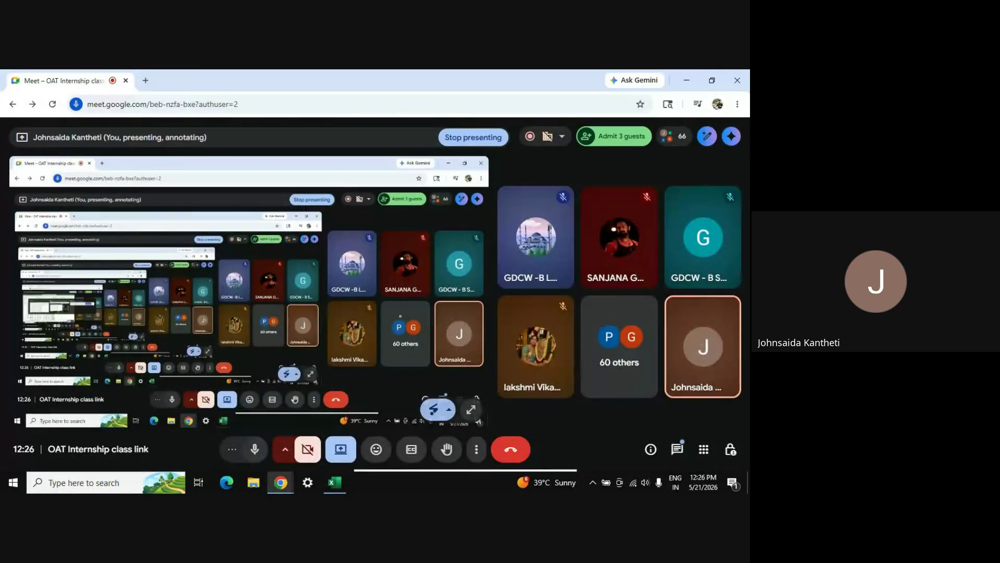
pyautogui.click(615, 138)
pyautogui.click(583, 258)
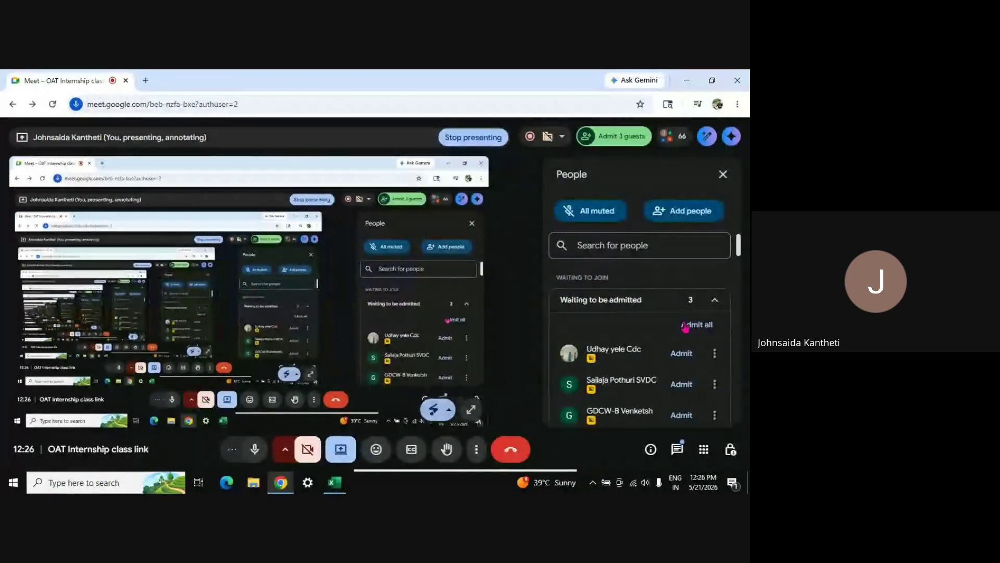
pyautogui.click(680, 355)
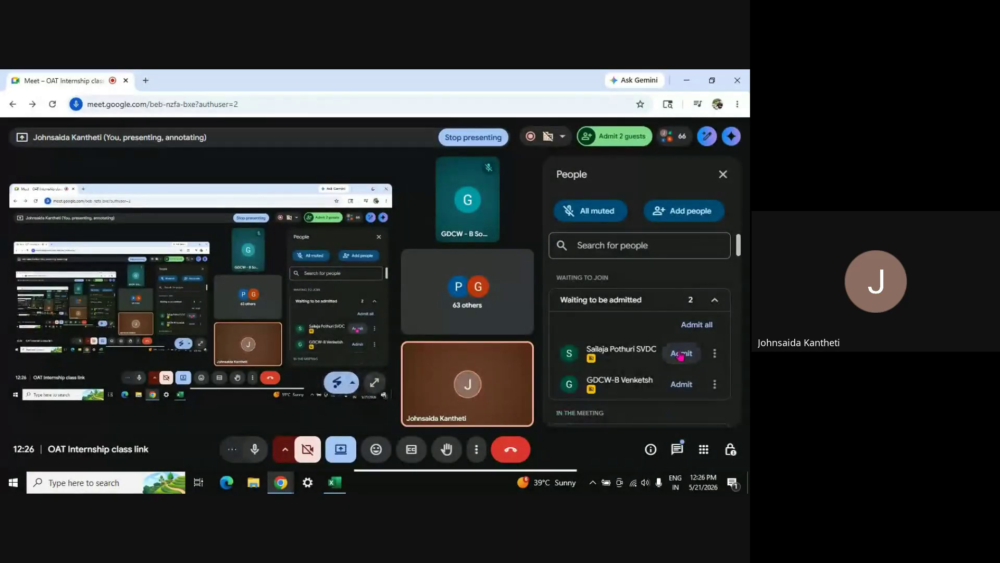
pyautogui.click(681, 354)
pyautogui.click(681, 354)
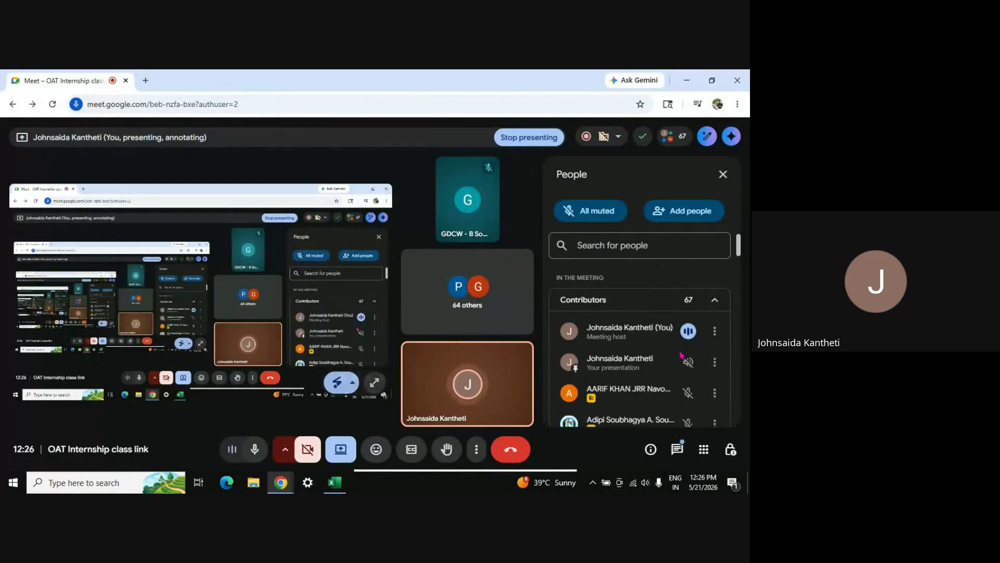
pyautogui.click(335, 482)
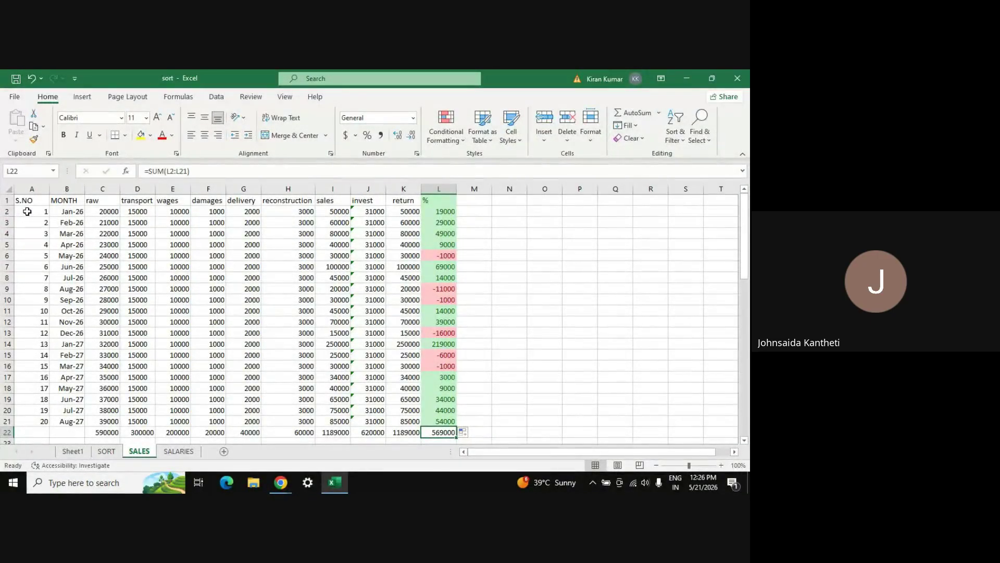
pyautogui.click(281, 482)
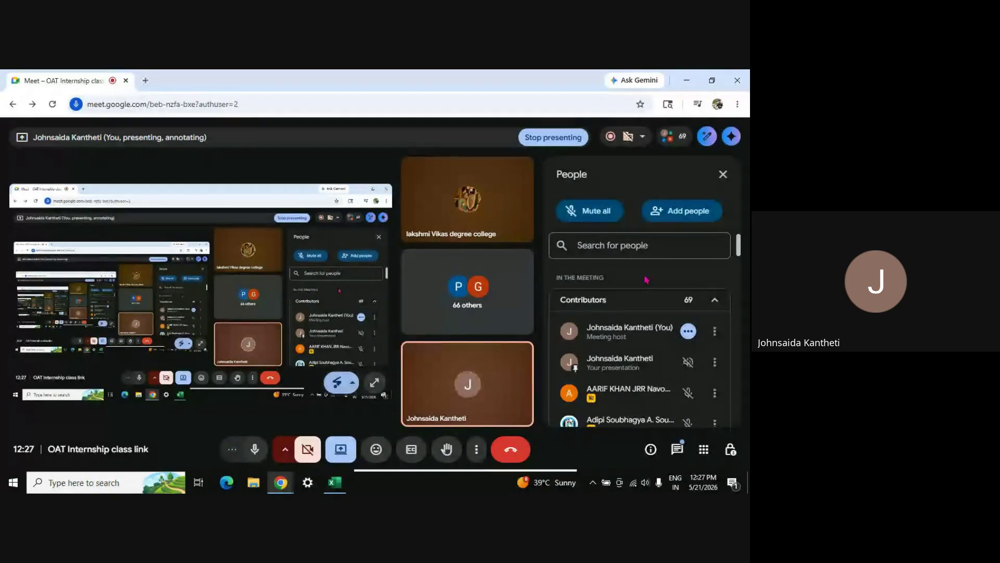
pyautogui.hotkey('alt', 'Tab')
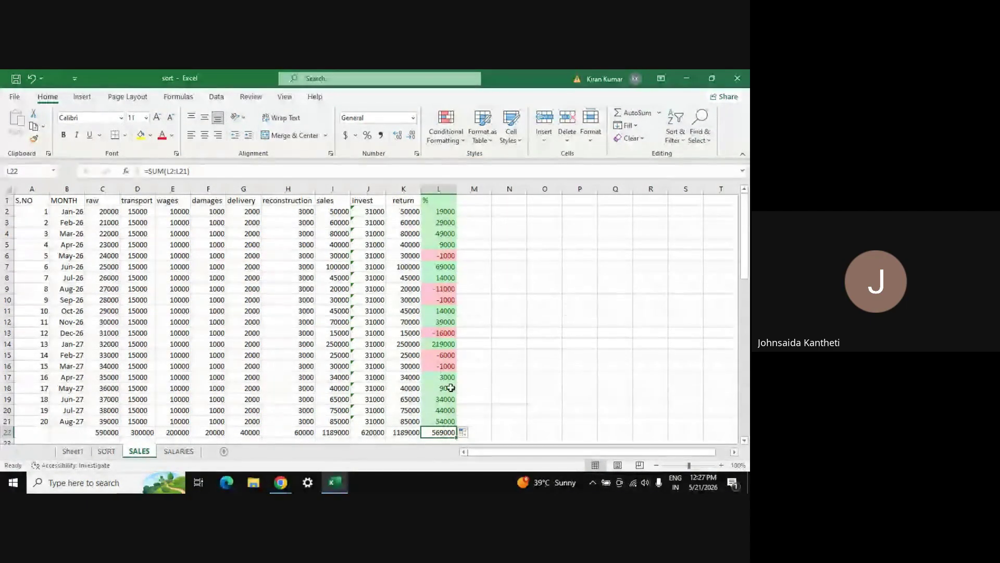
pyautogui.hotkey('alt', 'Tab')
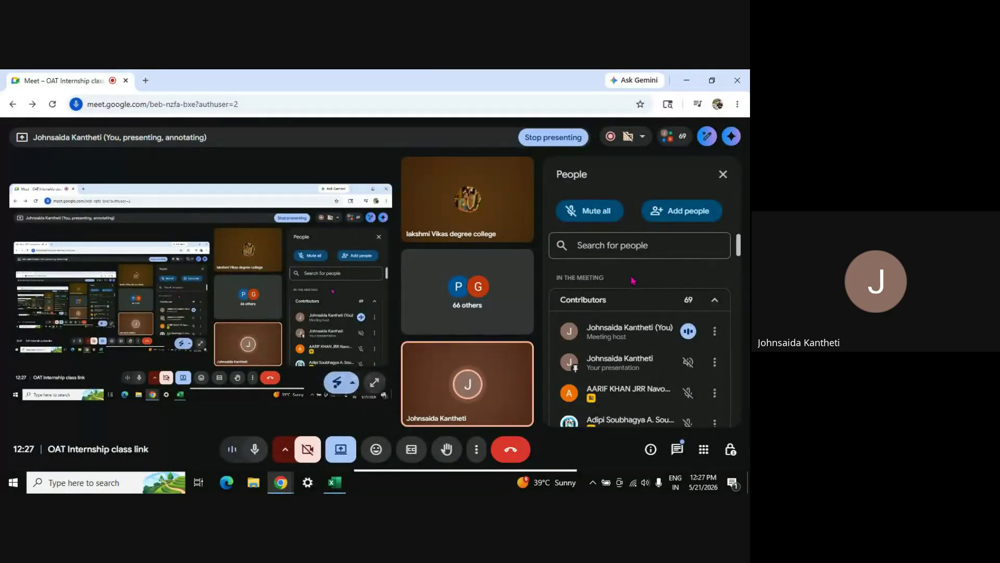
pyautogui.hotkey('alt', 'Tab')
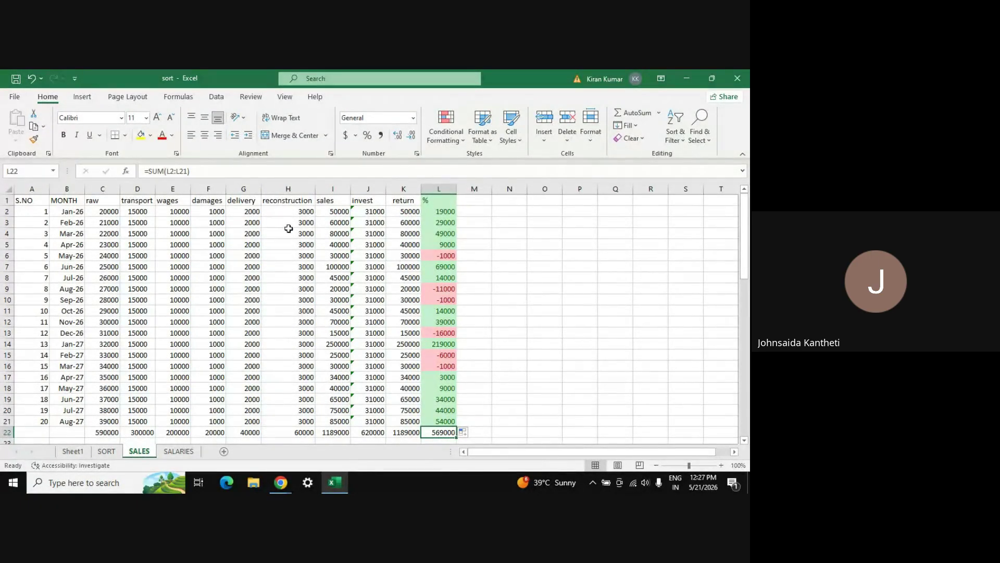
pyautogui.hotkey('alt', 'Tab')
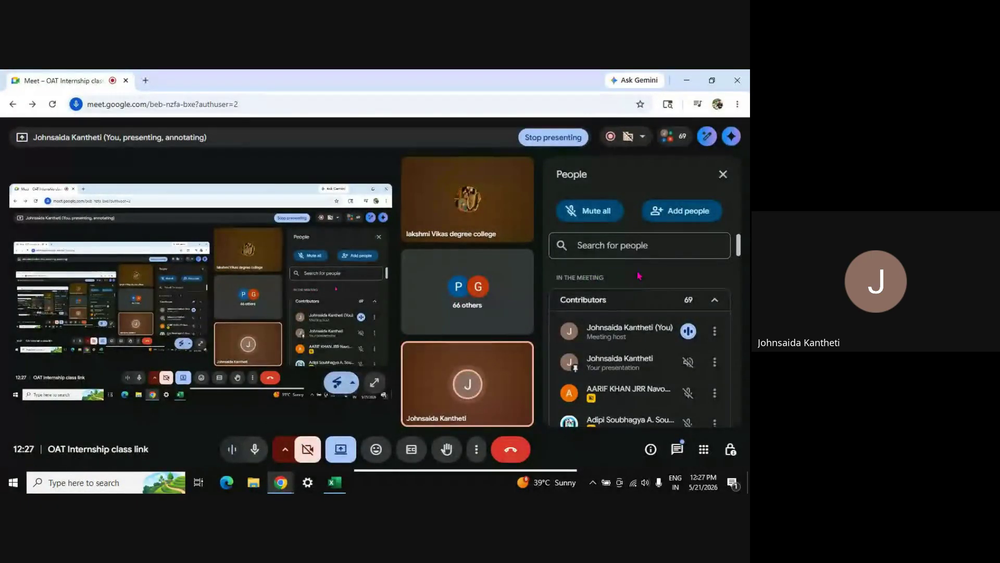
pyautogui.hotkey('alt', 'Tab')
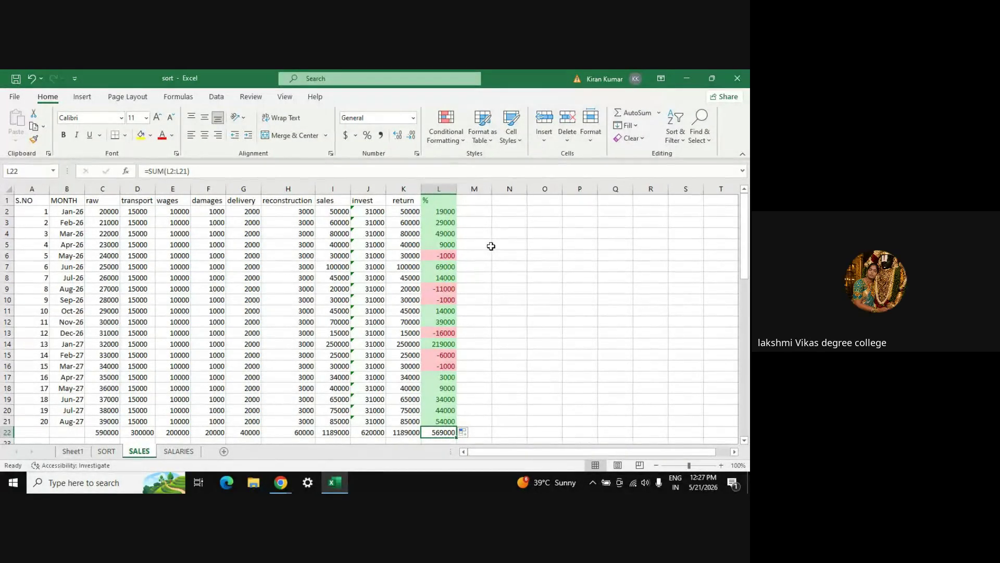
pyautogui.hotkey('alt', 'Tab')
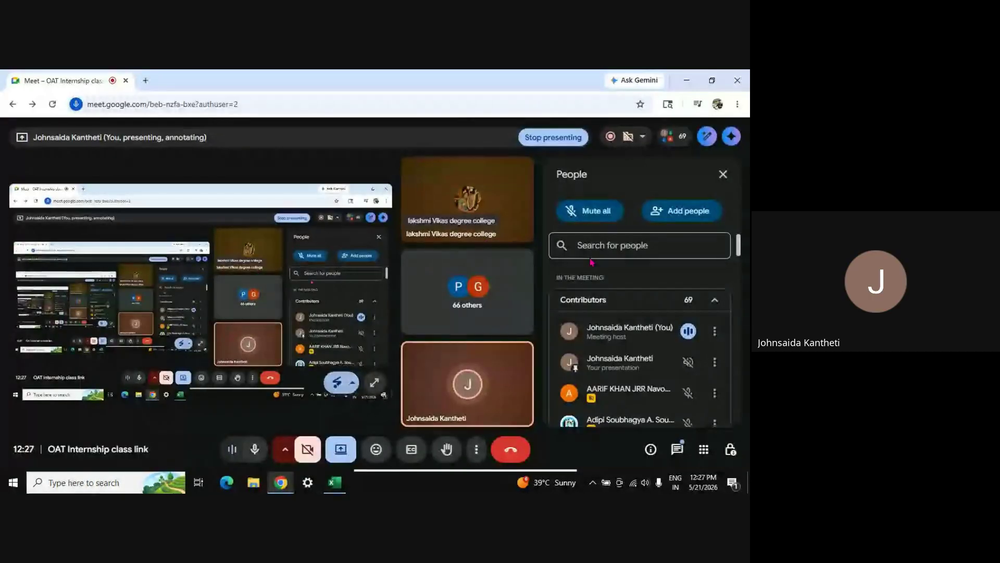
pyautogui.hotkey('alt', 'Tab')
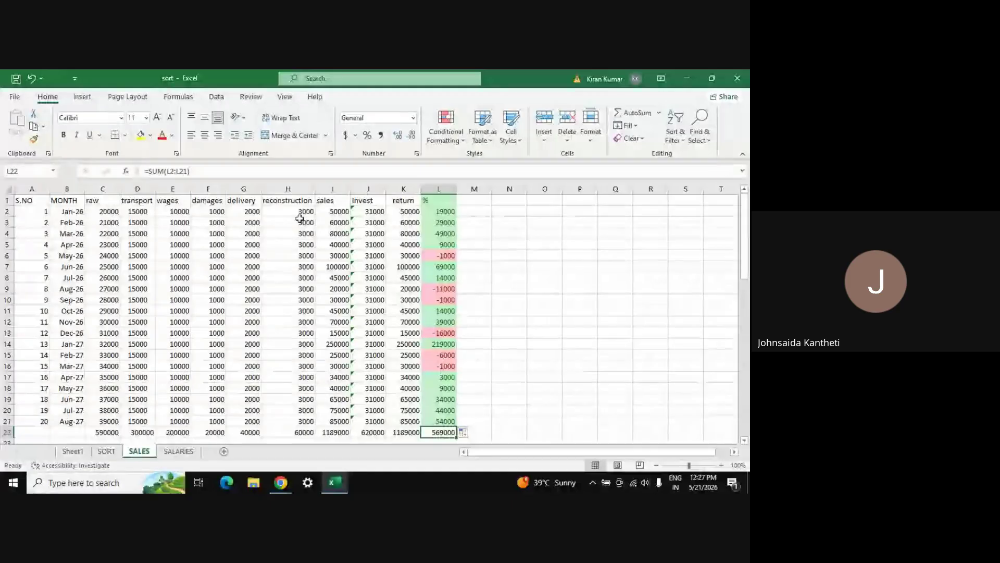
# - Insert a sheet column before the reconstruction column and enter the header "workers food" in H1
pyautogui.click(267, 186)
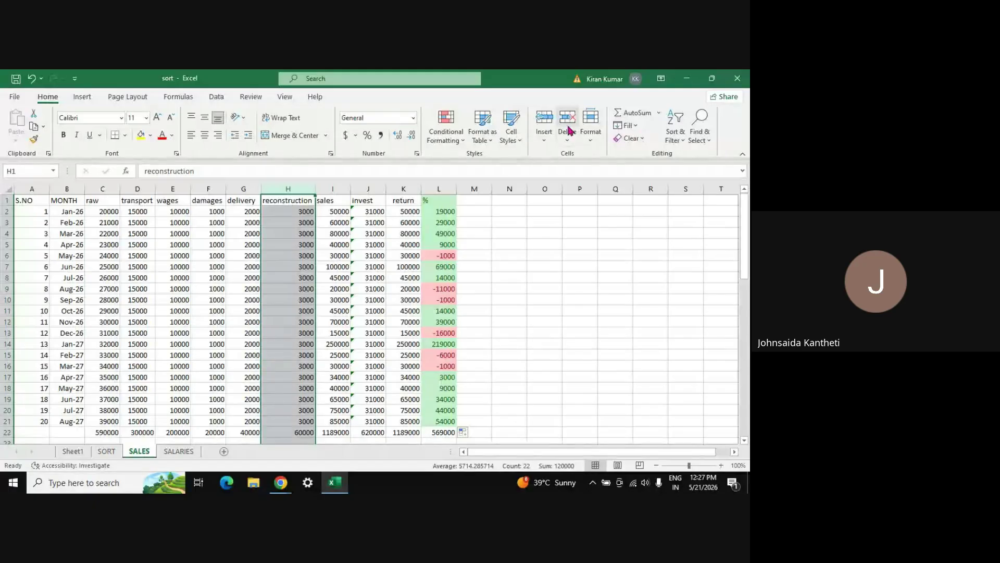
pyautogui.click(545, 138)
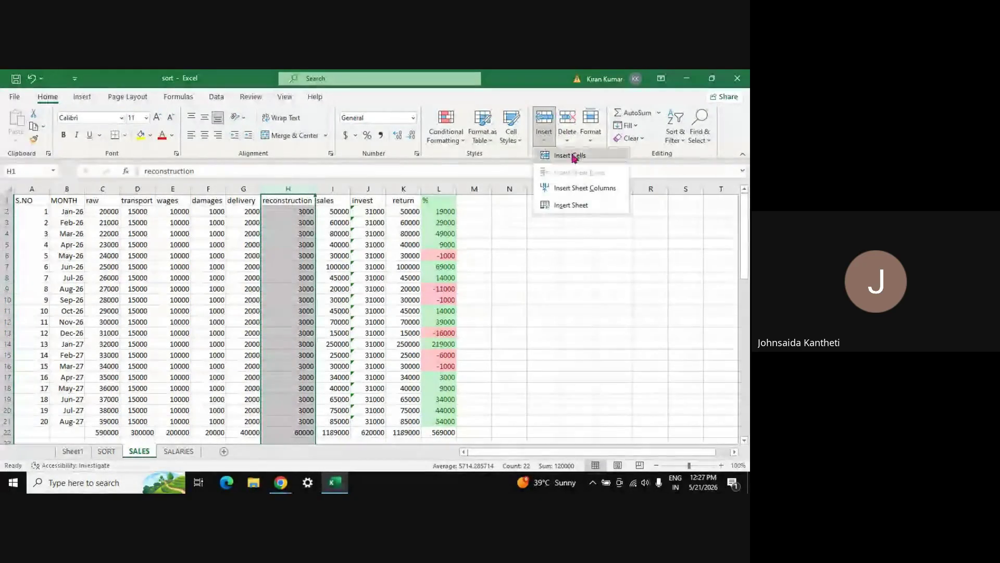
pyautogui.click(573, 189)
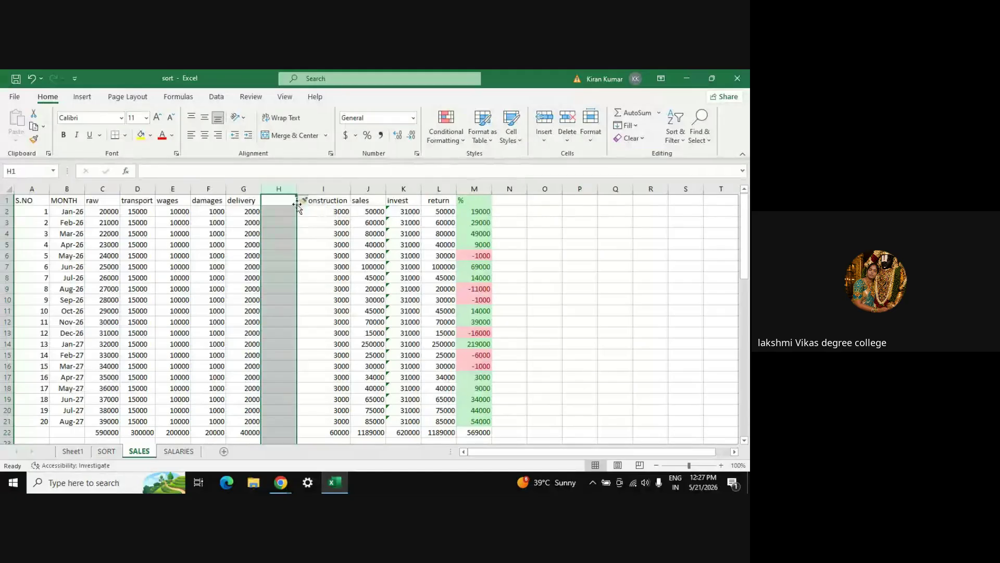
pyautogui.click(280, 201)
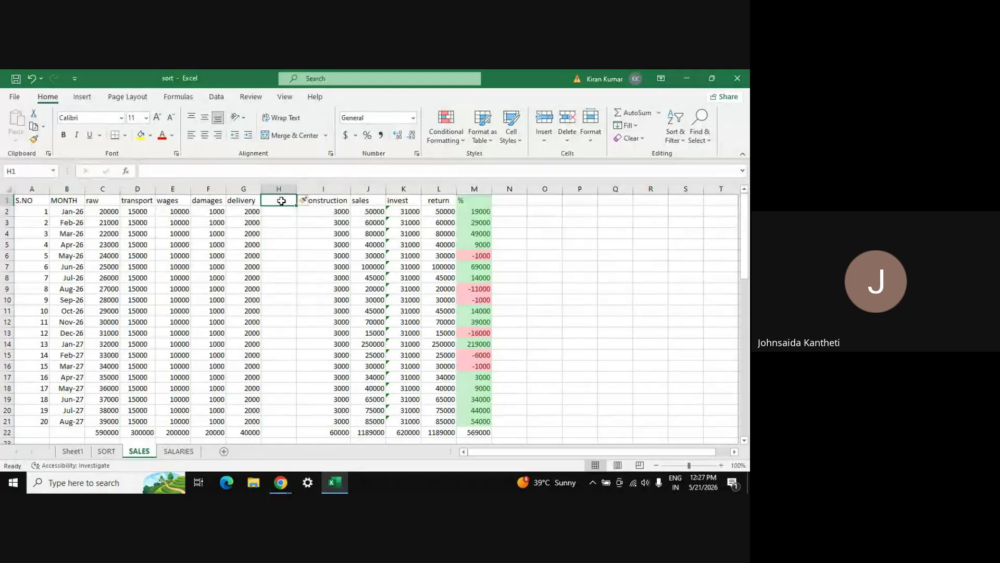
pyautogui.write('worker')
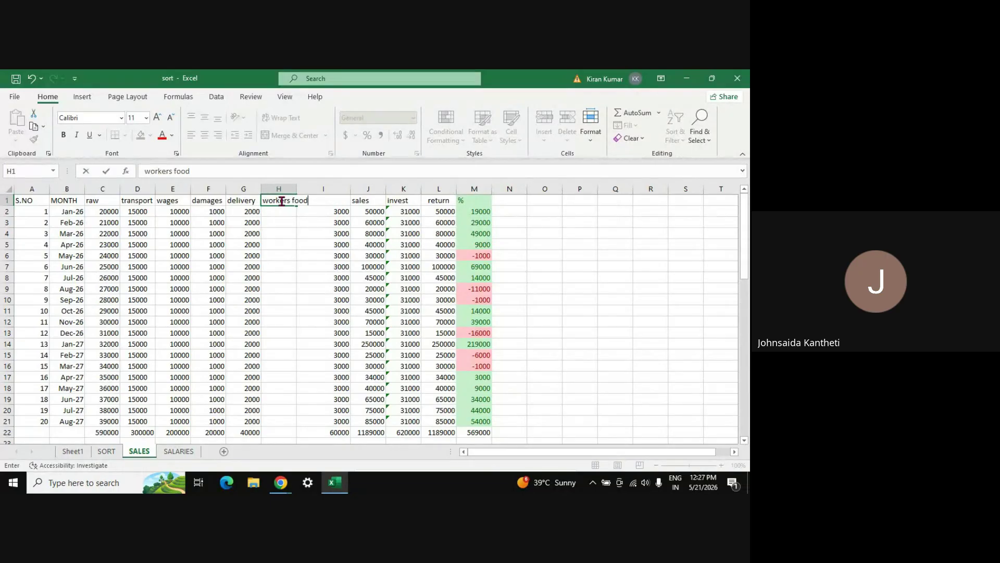
pyautogui.write('s food')
pyautogui.press('Return')
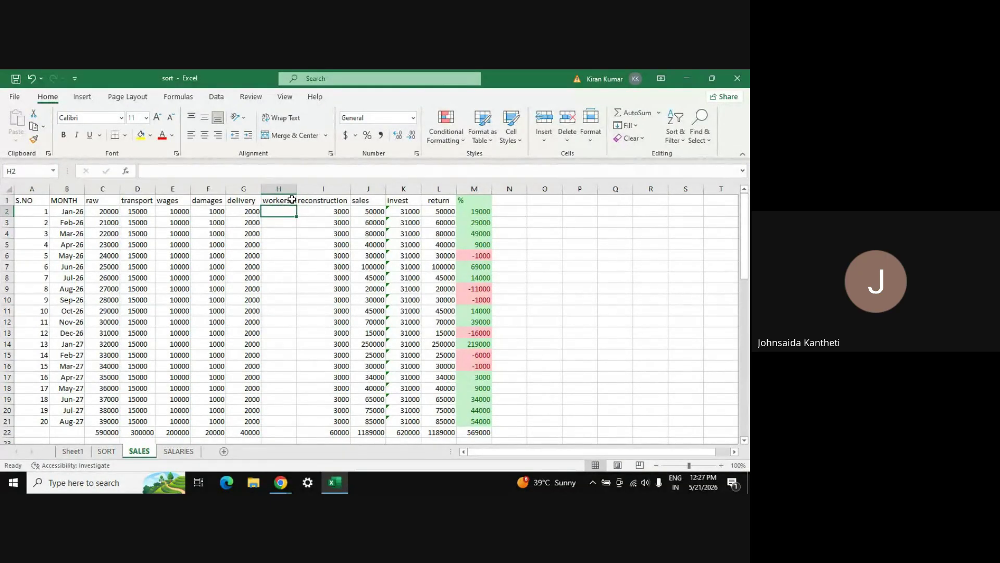
pyautogui.doubleClick(292, 200)
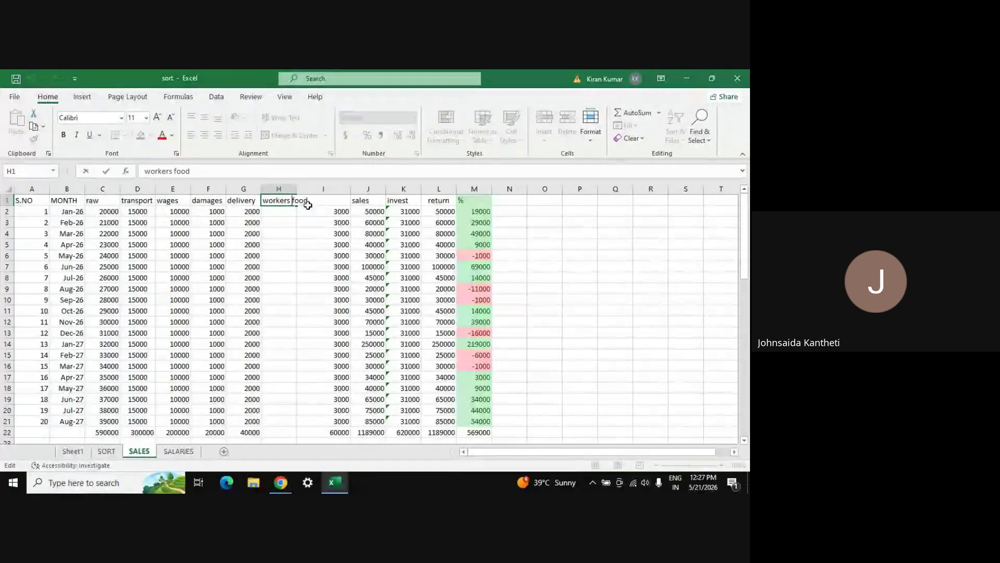
pyautogui.press('Return')
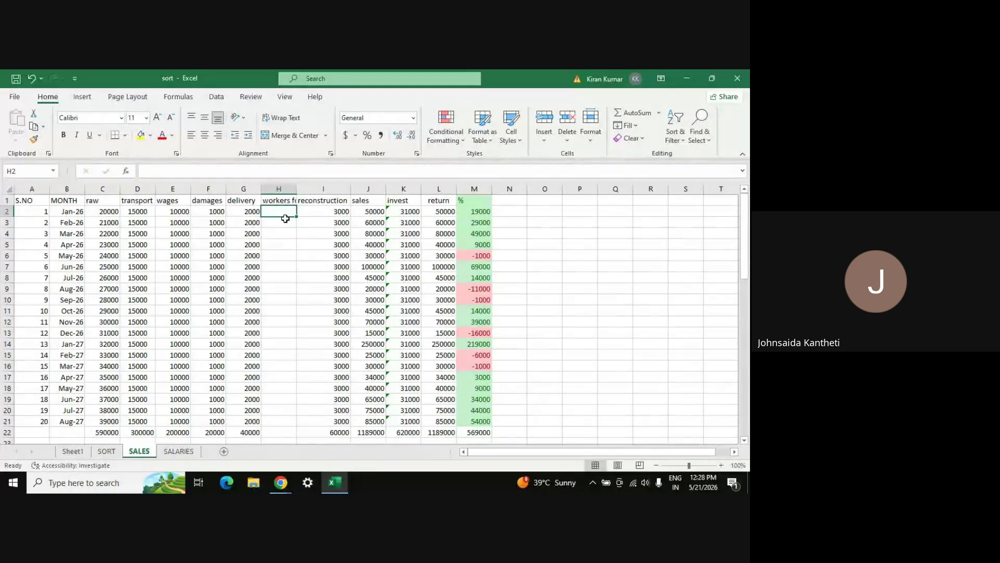
# - Enter 5000 in H2 under workers food and fill it down to H21
pyautogui.write('5000')
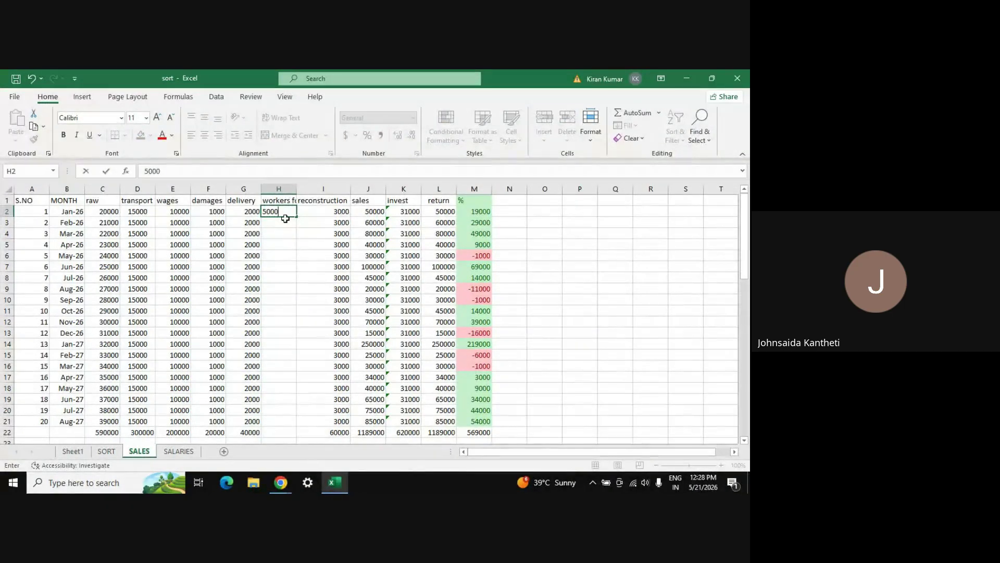
pyautogui.hotkey('ctrl', 'shift', 'Down')
pyautogui.hotkey('ctrl', 'shift', 'Up')
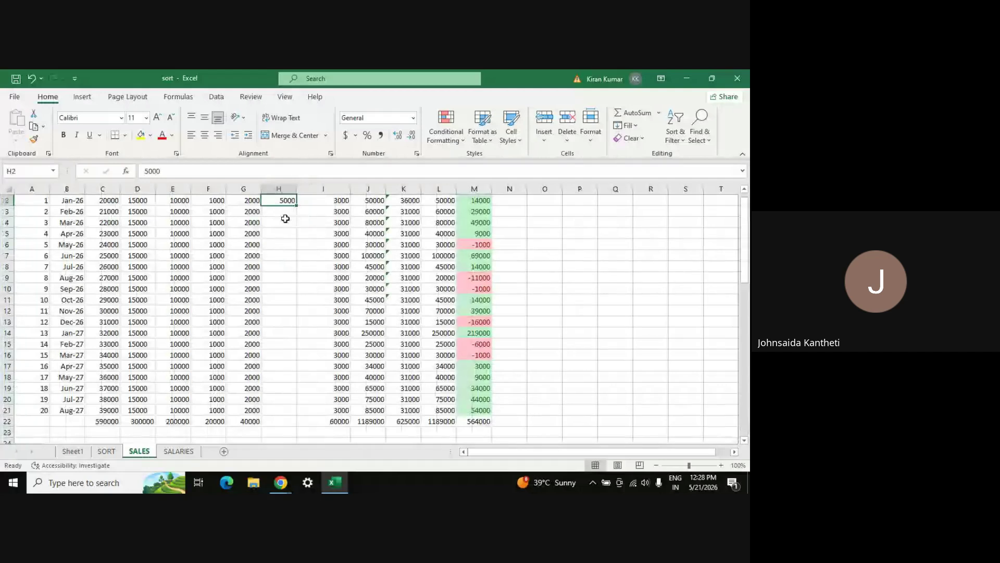
pyautogui.hotkey('shift', 'Down')
pyautogui.hotkey('shift', 'Down')
pyautogui.hotkey('shift', 'Down')
pyautogui.hotkey('shift', 'Down')
pyautogui.hotkey('shift', 'Down')
pyautogui.hotkey('shift', 'Down')
pyautogui.hotkey('shift', 'Down')
pyautogui.hotkey('shift', 'Down')
pyautogui.hotkey('shift', 'Down')
pyautogui.hotkey('shift', 'Down')
pyautogui.hotkey('shift', 'Down')
pyautogui.hotkey('shift', 'Down')
pyautogui.hotkey('shift', 'Down')
pyautogui.hotkey('shift', 'Down')
pyautogui.hotkey('shift', 'Down')
pyautogui.hotkey('shift', 'Down')
pyautogui.hotkey('shift', 'Down')
pyautogui.hotkey('shift', 'Down')
pyautogui.hotkey('shift', 'Down')
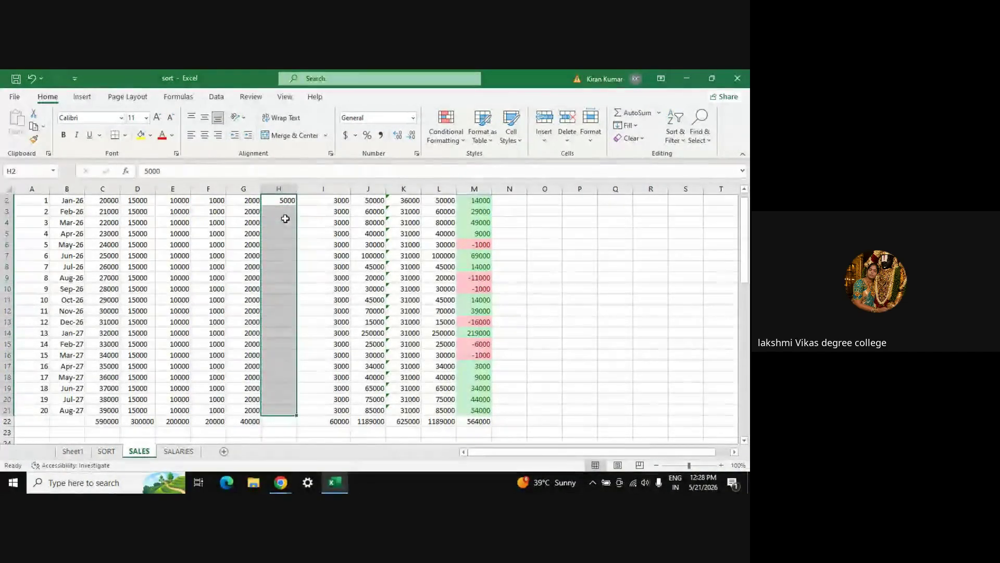
pyautogui.hotkey('ctrl', 'd')
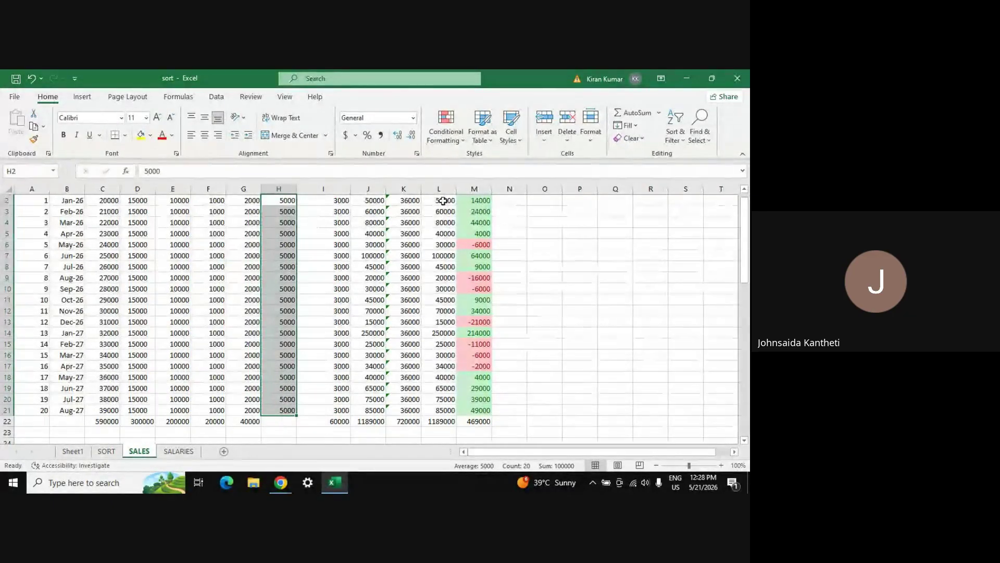
# - Extend the delivery total in G22 across to H22 and auto-fit the width of the workers food column
pyautogui.click(270, 423)
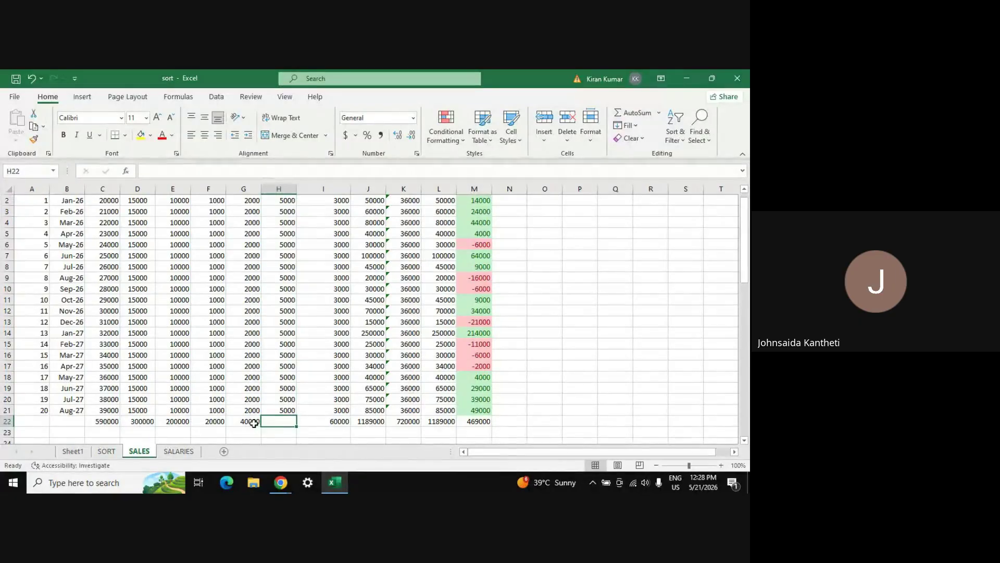
pyautogui.click(254, 424)
pyautogui.moveTo(261, 426); pyautogui.dragTo(293, 428)
pyautogui.scroll(1, 313, 324)
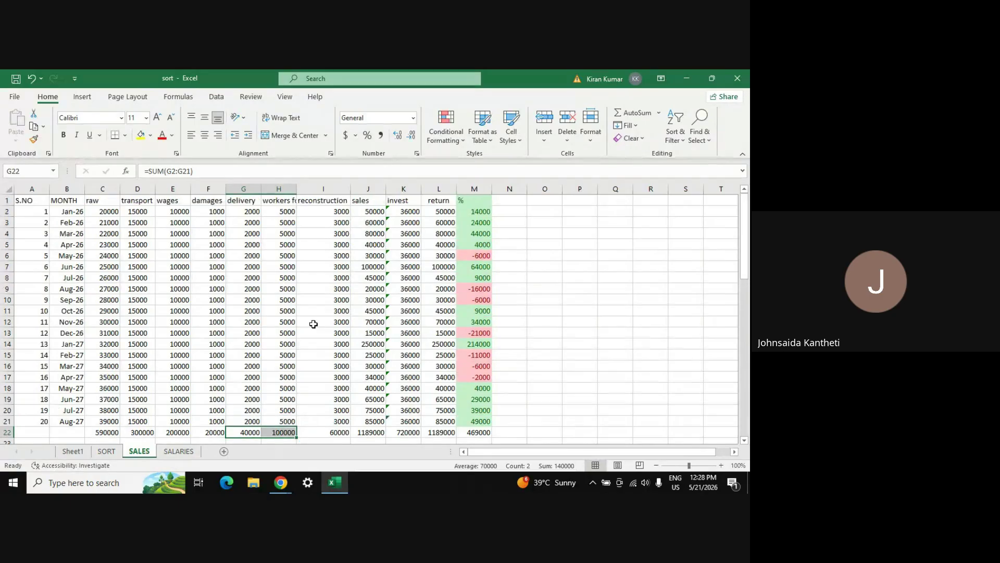
pyautogui.doubleClick(296, 192)
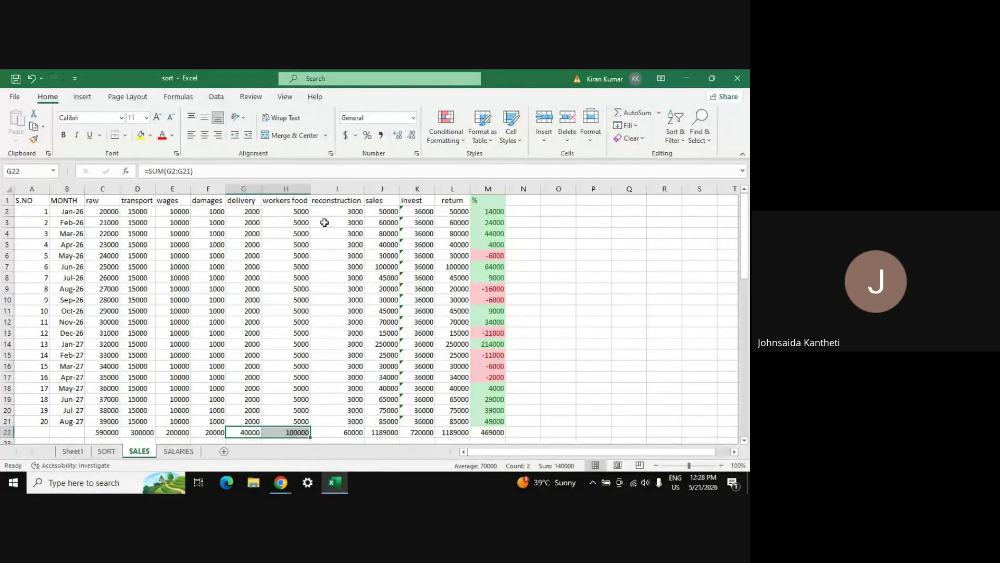
pyautogui.click(497, 210)
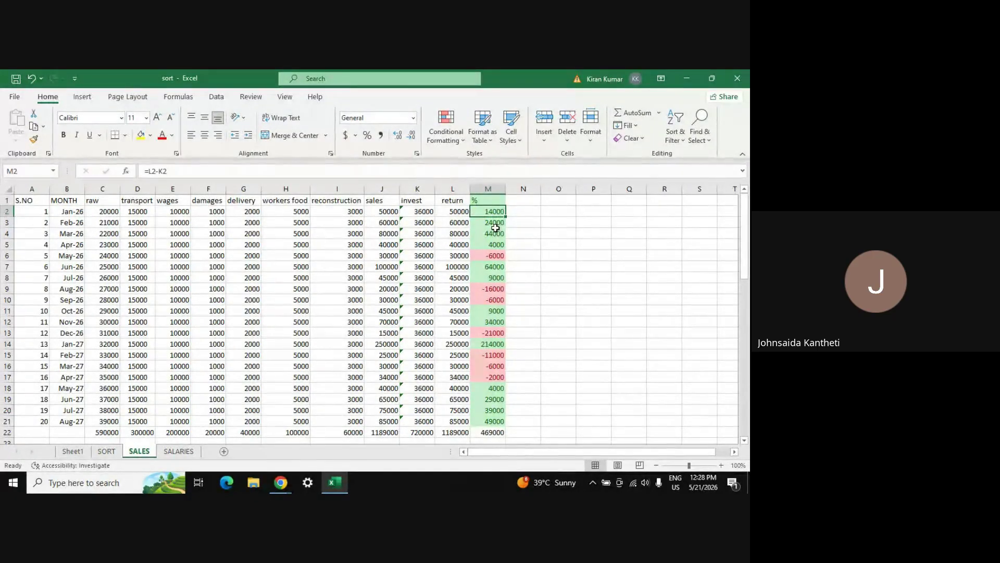
pyautogui.click(32, 202)
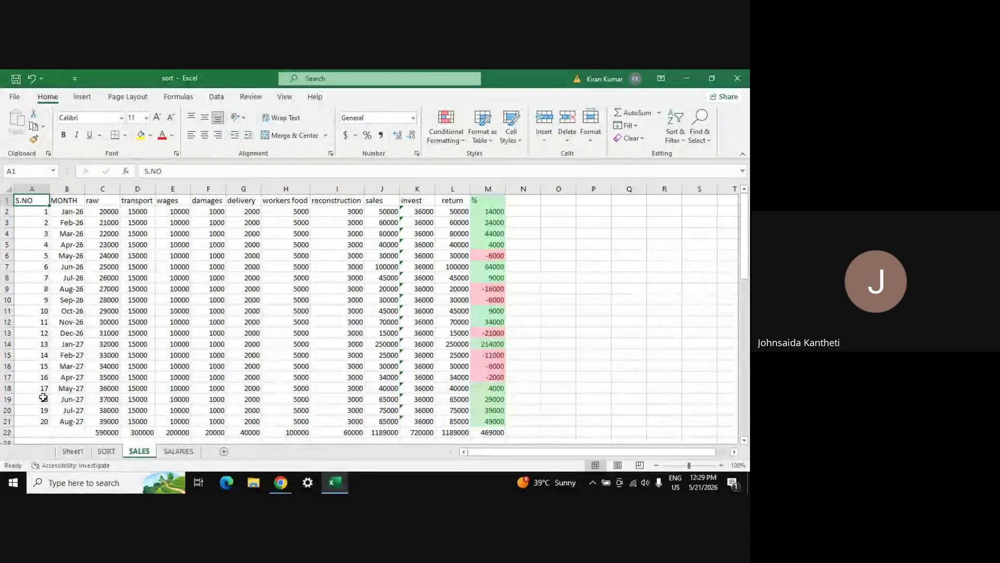
pyautogui.moveTo(43, 399); pyautogui.dragTo(43, 421)
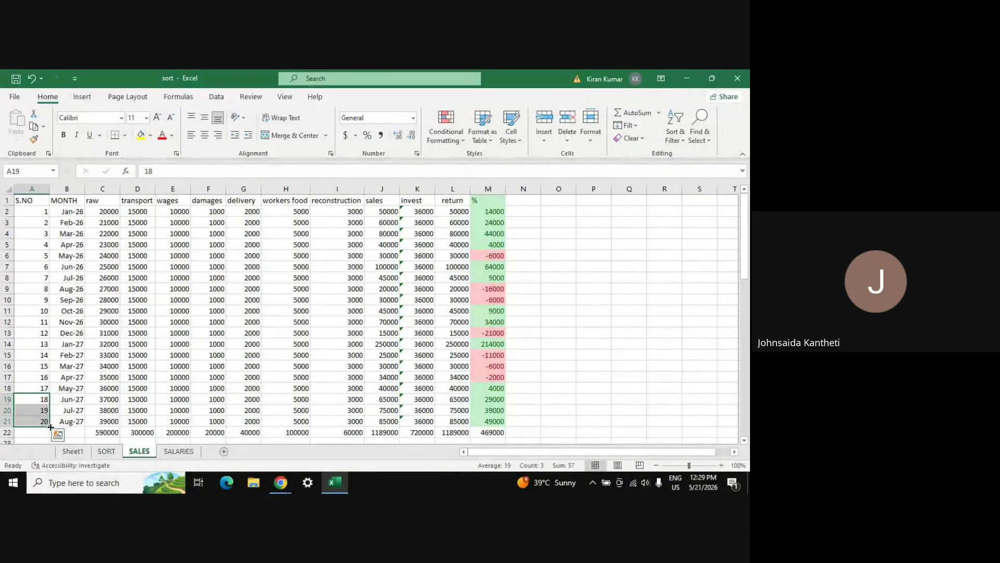
pyautogui.click(165, 376)
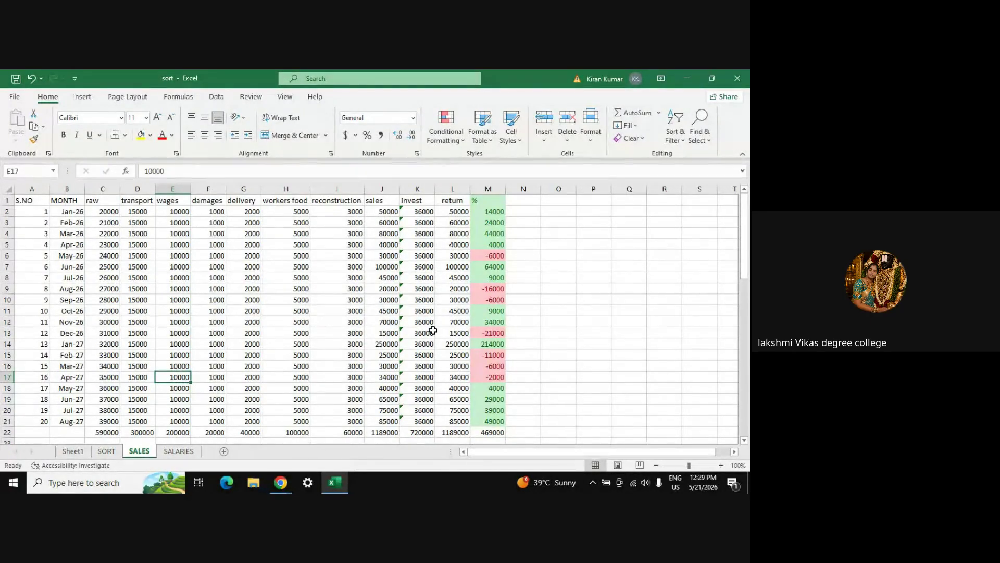
pyautogui.click(412, 297)
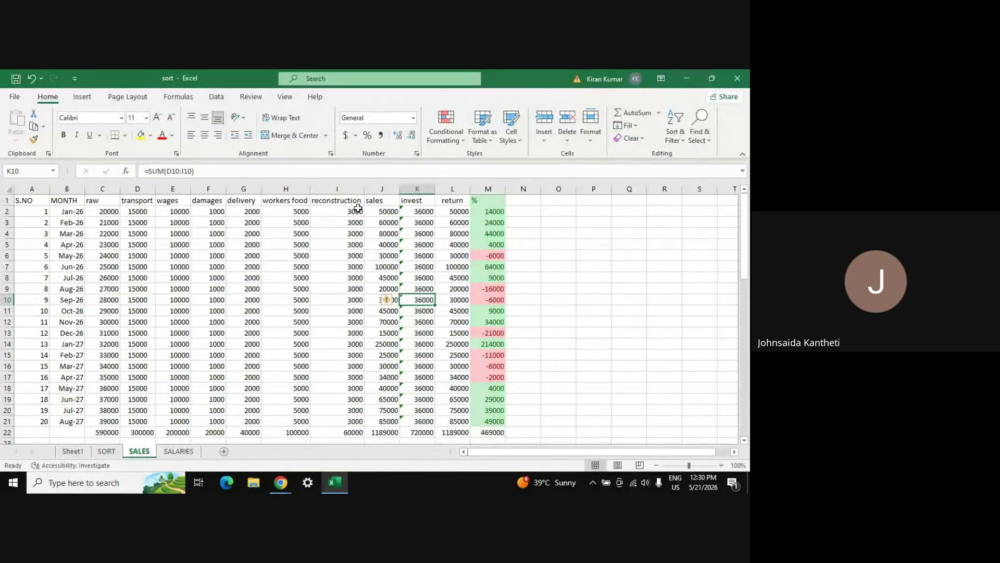
pyautogui.click(5, 200)
# - Turn on filtering for the header row of the SALES table
pyautogui.click(173, 277)
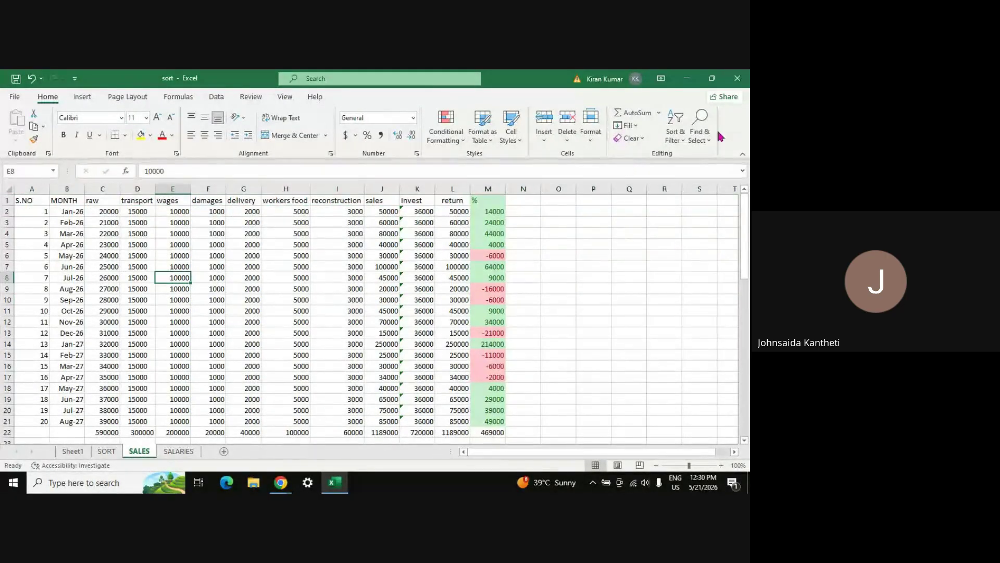
pyautogui.click(675, 133)
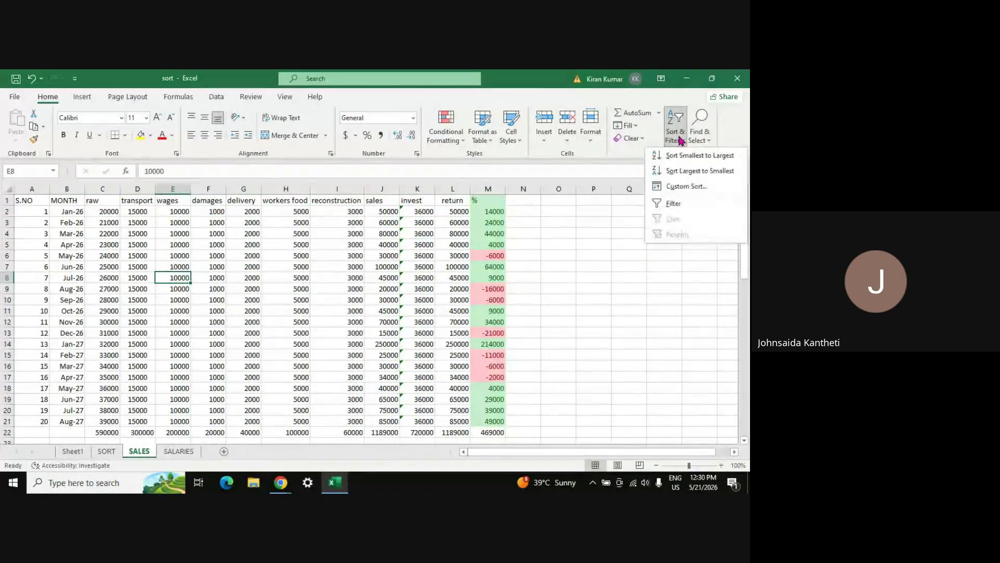
pyautogui.click(673, 203)
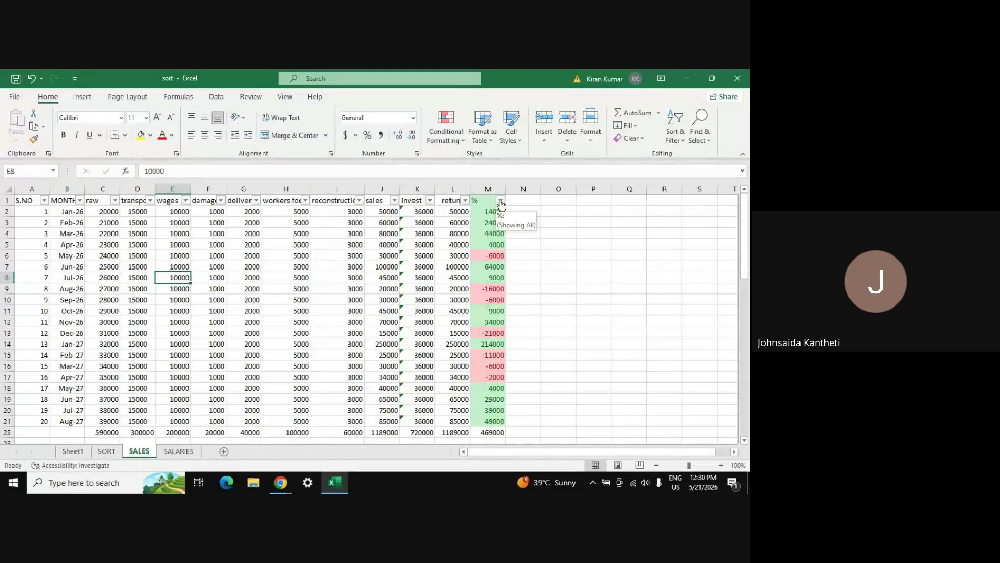
# - Try sorting the table by the % column from largest to smallest with the selection expanded, review the order, and undo the sort
pyautogui.click(492, 188)
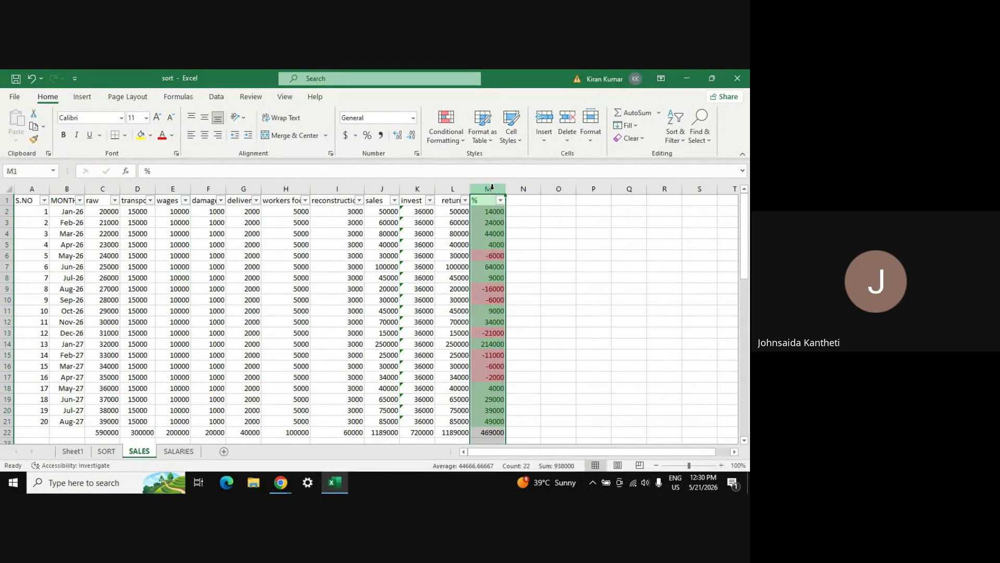
pyautogui.click(682, 145)
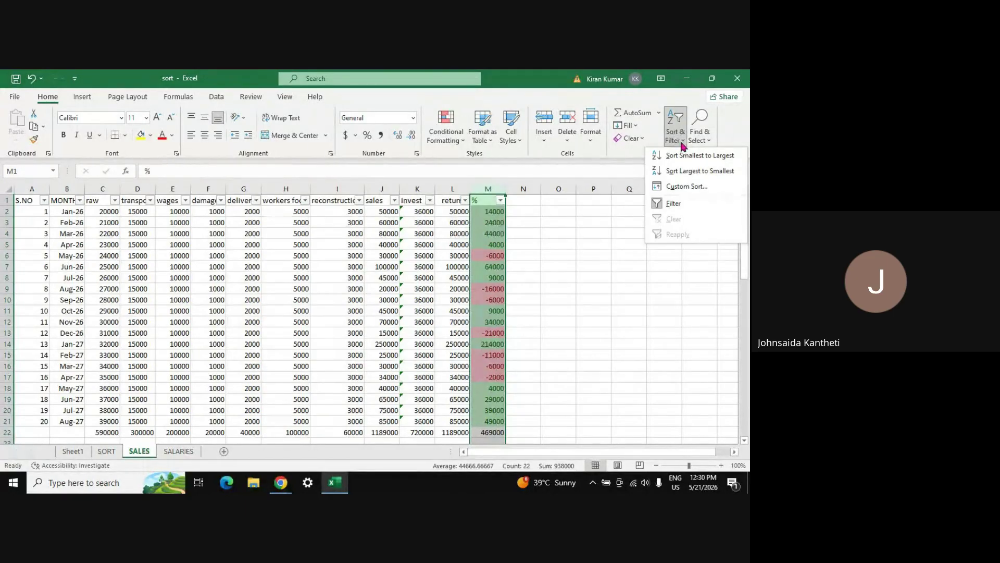
pyautogui.click(700, 172)
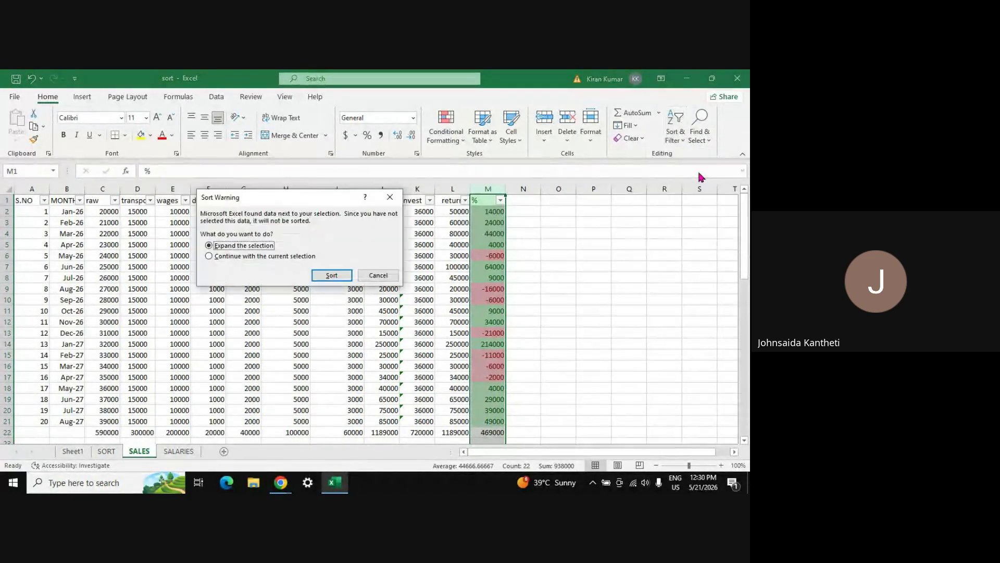
pyautogui.click(331, 275)
pyautogui.click(490, 223)
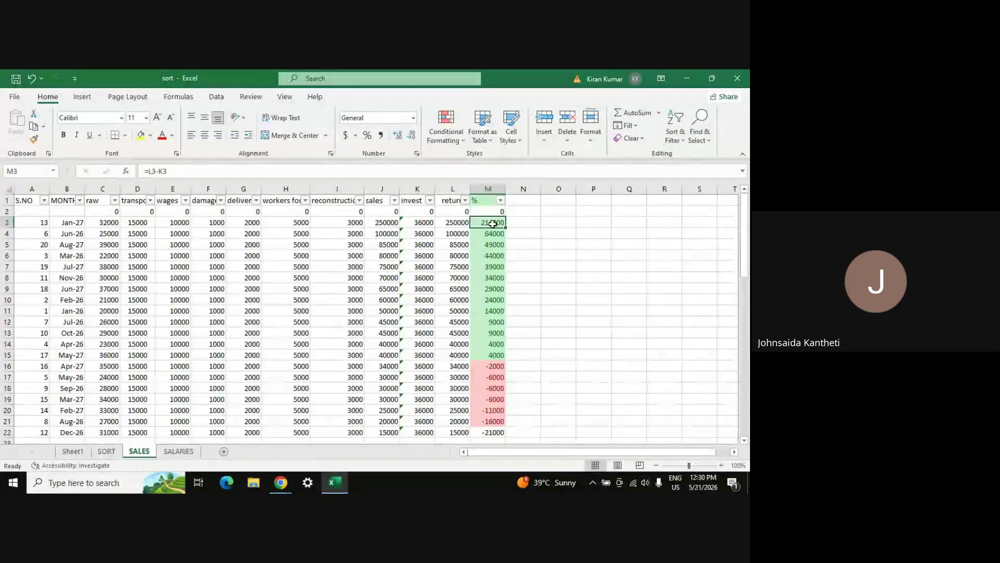
pyautogui.scroll(-2, 490, 279)
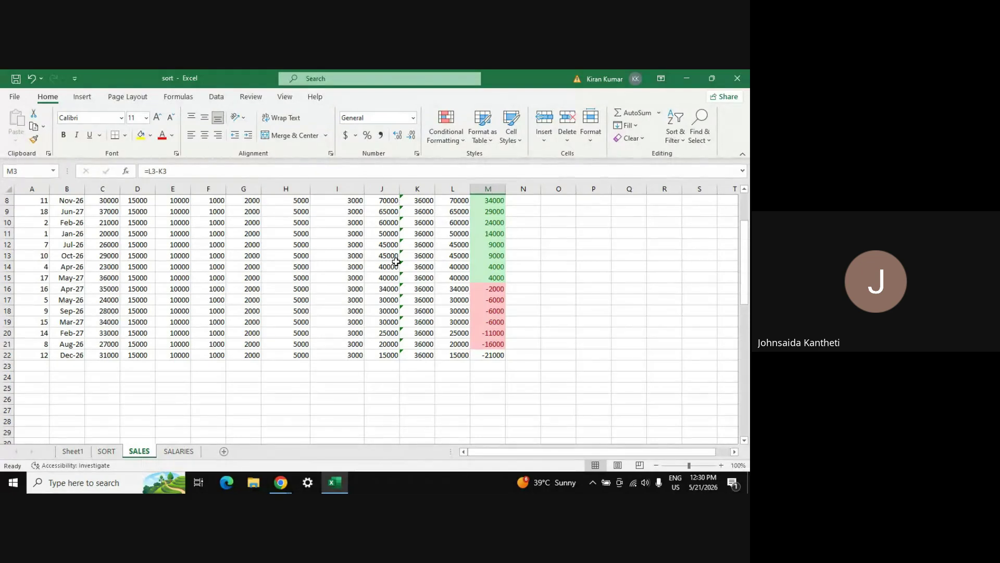
pyautogui.scroll(3, 365, 235)
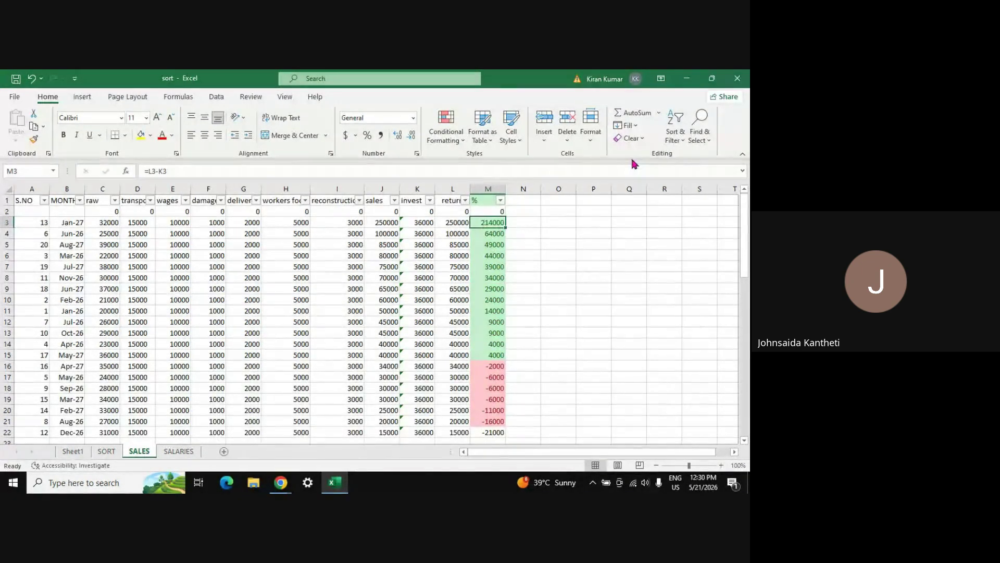
pyautogui.hotkey('ctrl', 'z')
pyautogui.click(527, 289)
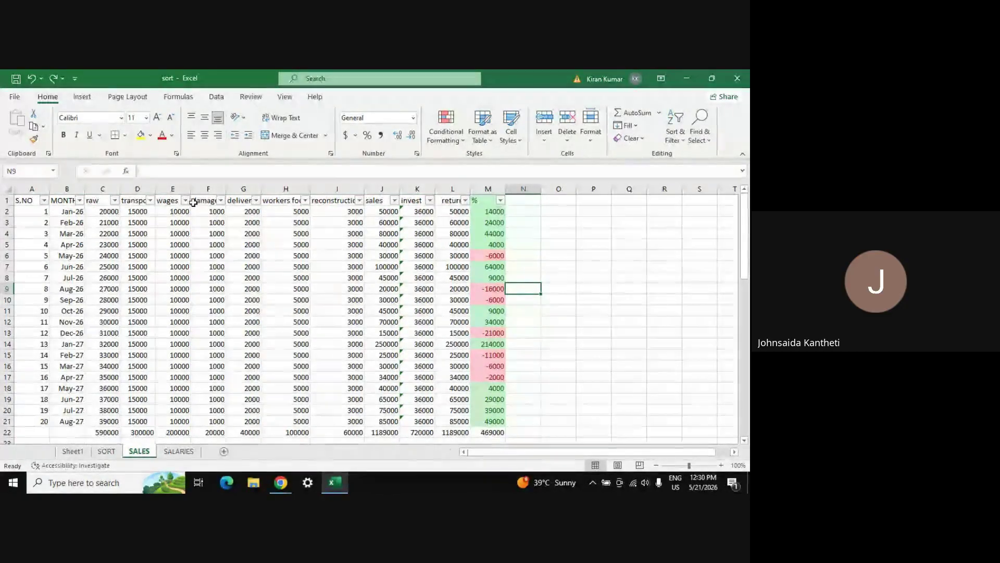
# - Clear the monthly cost values from raw through reconstruction in C2:I21 of the SALES table
pyautogui.click(137, 243)
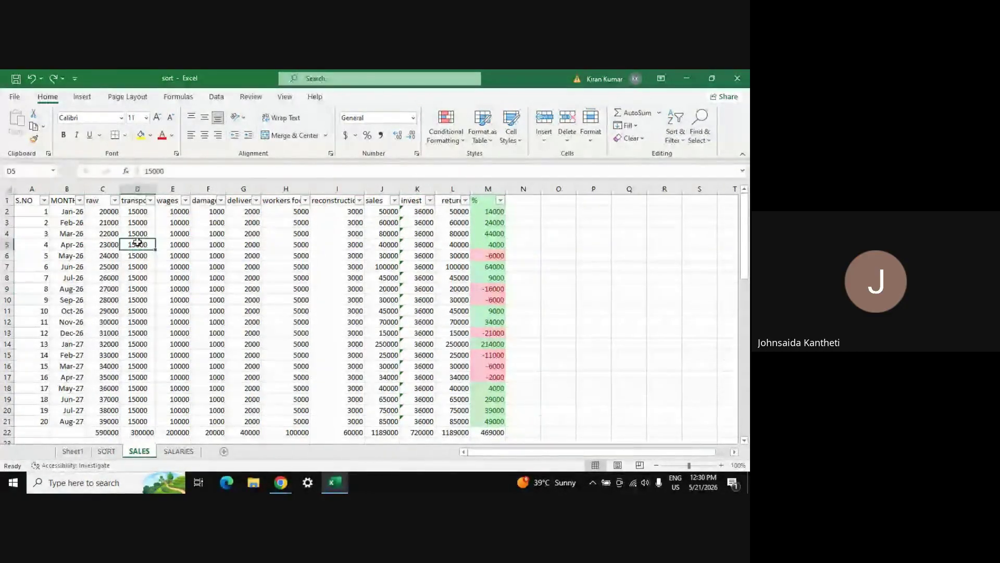
pyautogui.click(97, 212)
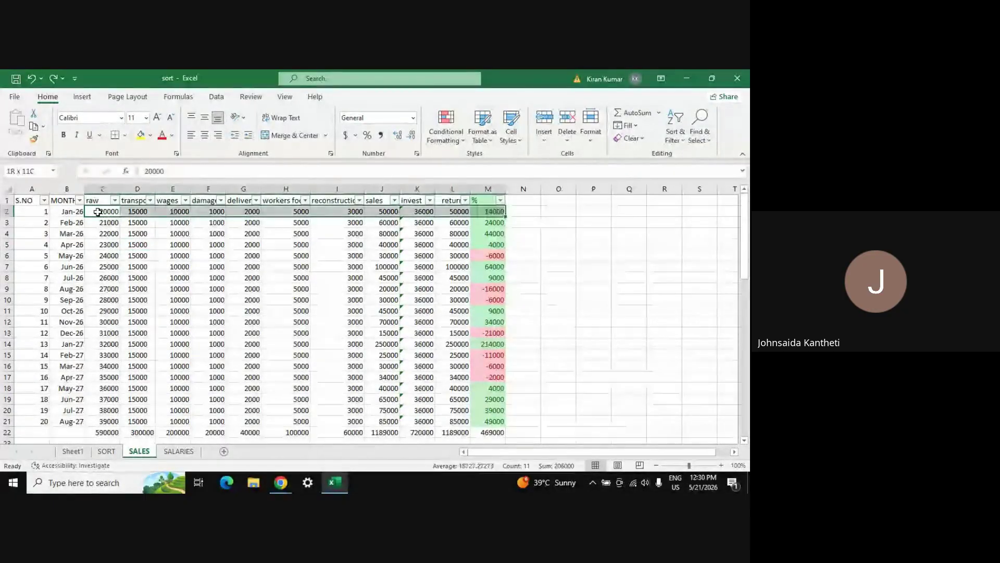
pyautogui.hotkey('shift', 'Right')
pyautogui.hotkey('shift', 'Right')
pyautogui.hotkey('shift', 'Right')
pyautogui.hotkey('shift', 'Right')
pyautogui.hotkey('shift', 'Right')
pyautogui.hotkey('shift', 'Right')
pyautogui.hotkey('shift', 'Right')
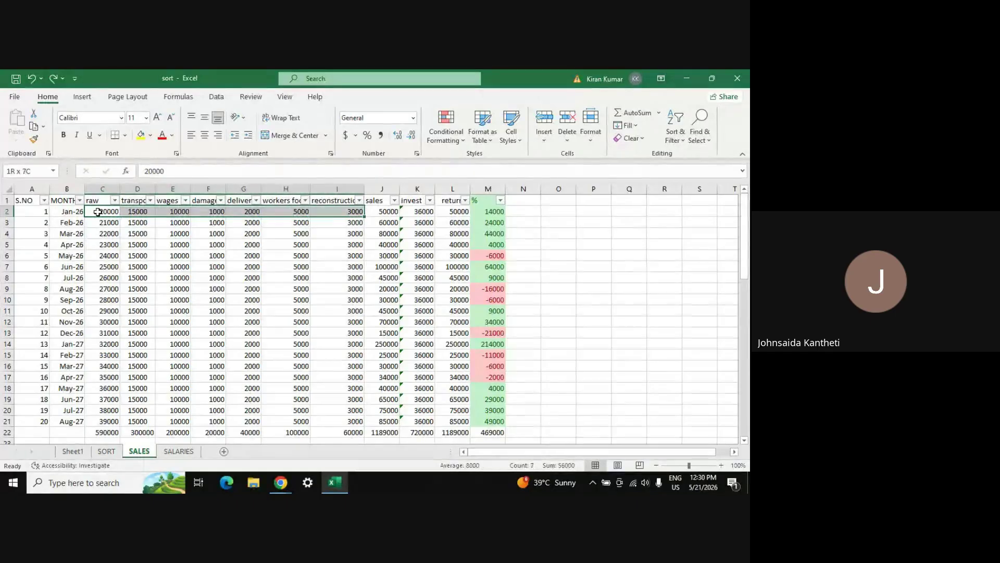
pyautogui.hotkey('shift', 'Left')
pyautogui.hotkey('ctrl', 'shift', 'Down')
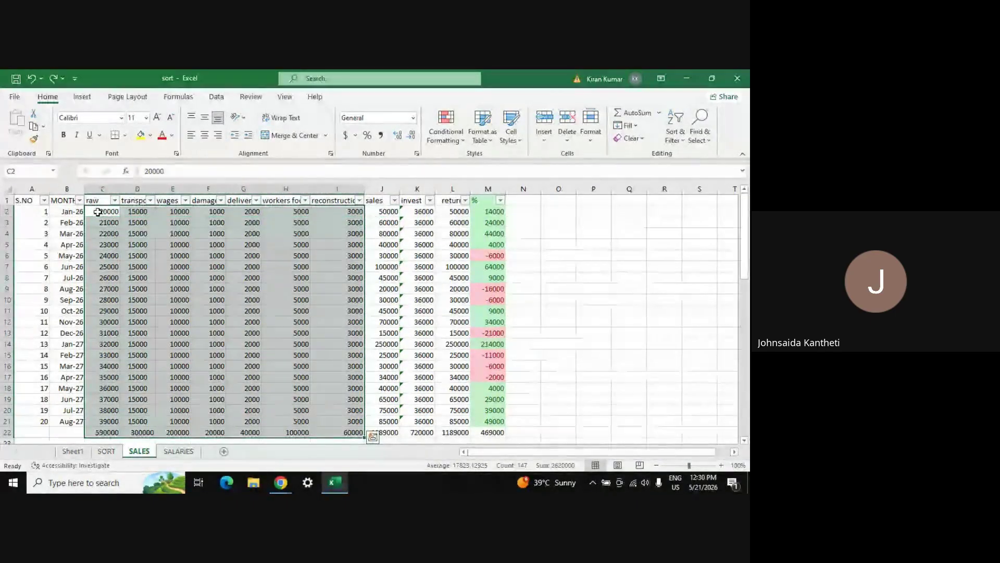
pyautogui.hotkey('shift', 'Up')
pyautogui.press('Delete')
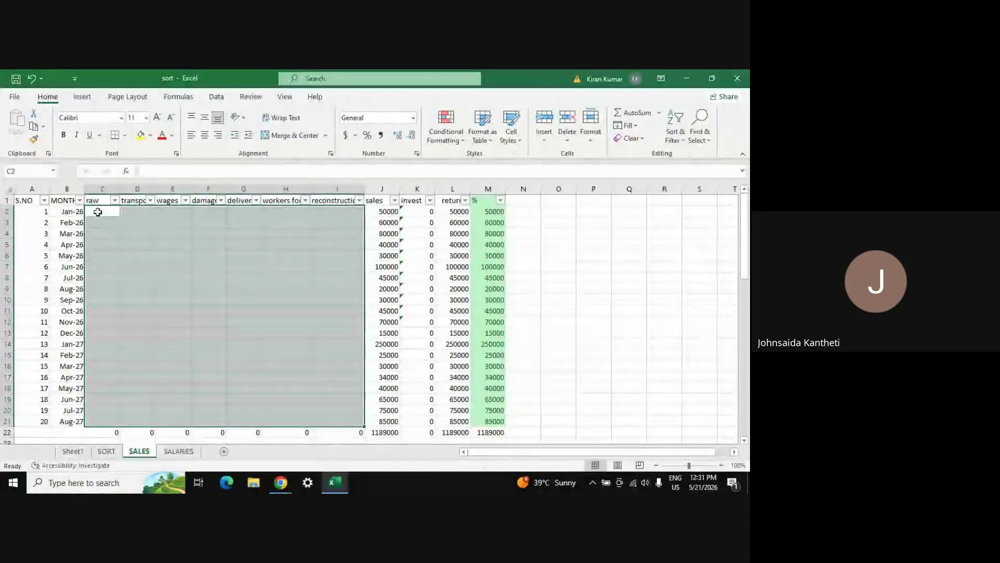
# - Clear the monthly values of the sales column in J2:J21
pyautogui.click(388, 210)
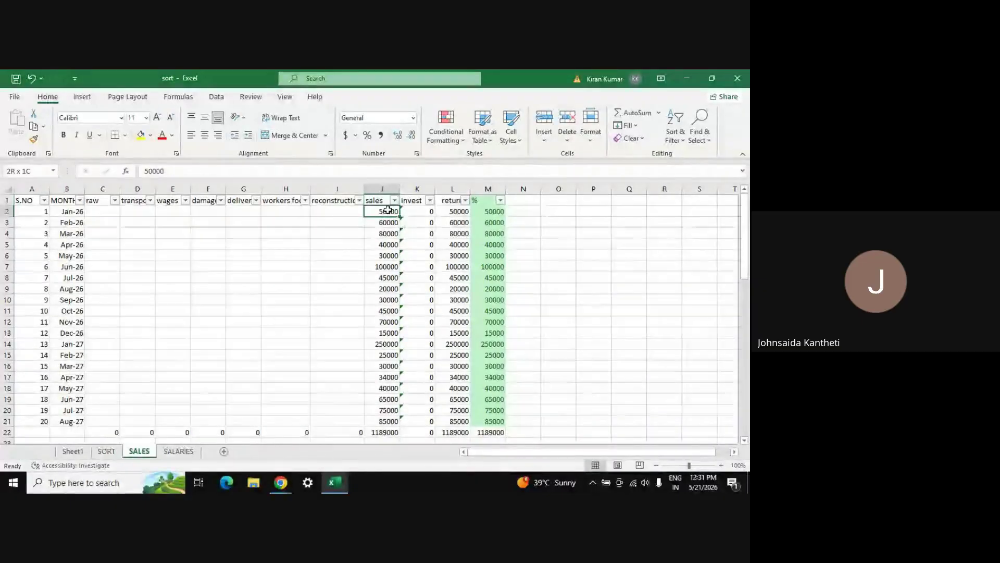
pyautogui.hotkey('shift', 'Down')
pyautogui.hotkey('shift', 'Down')
pyautogui.hotkey('shift', 'Down')
pyautogui.hotkey('shift', 'Down')
pyautogui.hotkey('shift', 'Down')
pyautogui.hotkey('shift', 'Down')
pyautogui.hotkey('shift', 'Down')
pyautogui.hotkey('shift', 'Down')
pyautogui.hotkey('shift', 'Down')
pyautogui.hotkey('shift', 'Down')
pyautogui.hotkey('shift', 'Down')
pyautogui.hotkey('shift', 'Down')
pyautogui.hotkey('shift', 'Down')
pyautogui.hotkey('shift', 'Down')
pyautogui.hotkey('shift', 'Down')
pyautogui.hotkey('shift', 'Down')
pyautogui.hotkey('shift', 'Down')
pyautogui.hotkey('shift', 'Down')
pyautogui.hotkey('shift', 'Down')
pyautogui.press('Delete')
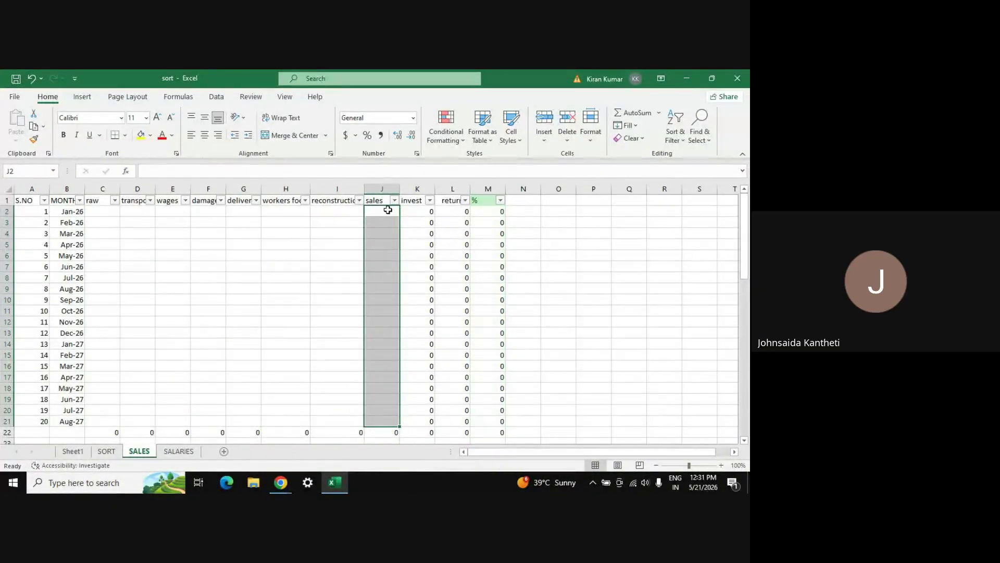
# - Enter 467, 567 and 937 as trial transport costs for May-26 to Jul-26 in D6:D8
pyautogui.click(266, 298)
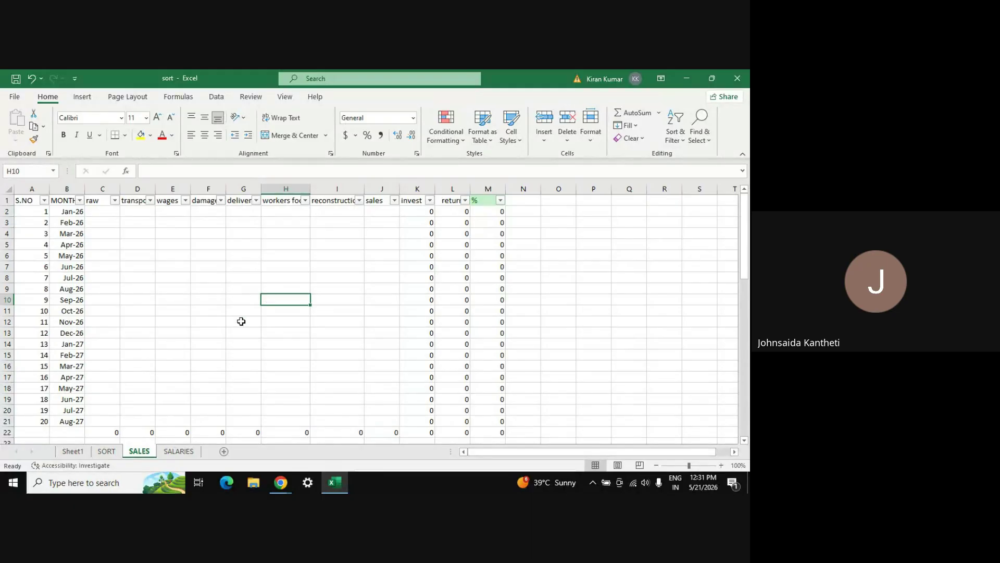
pyautogui.click(145, 259)
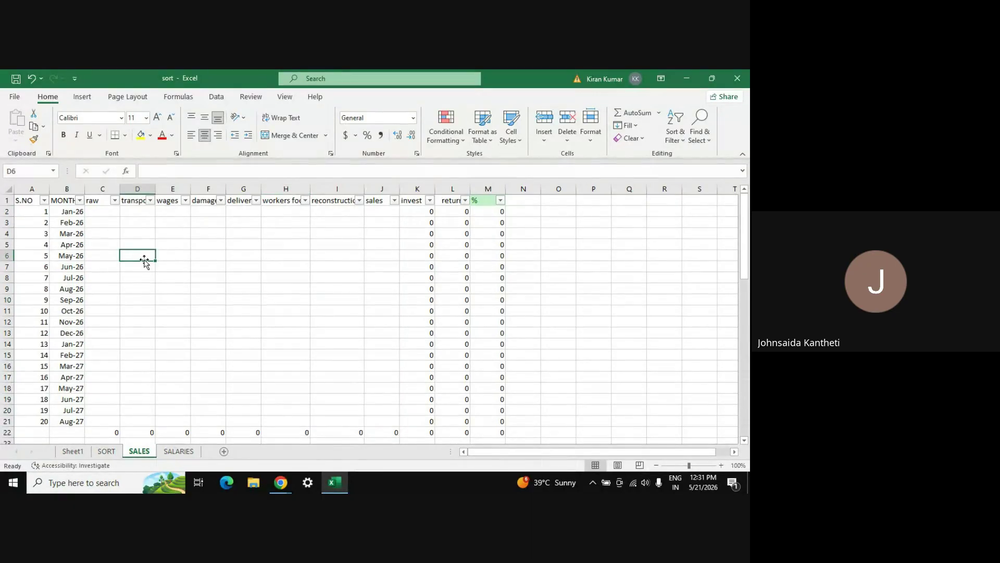
pyautogui.write('sr')
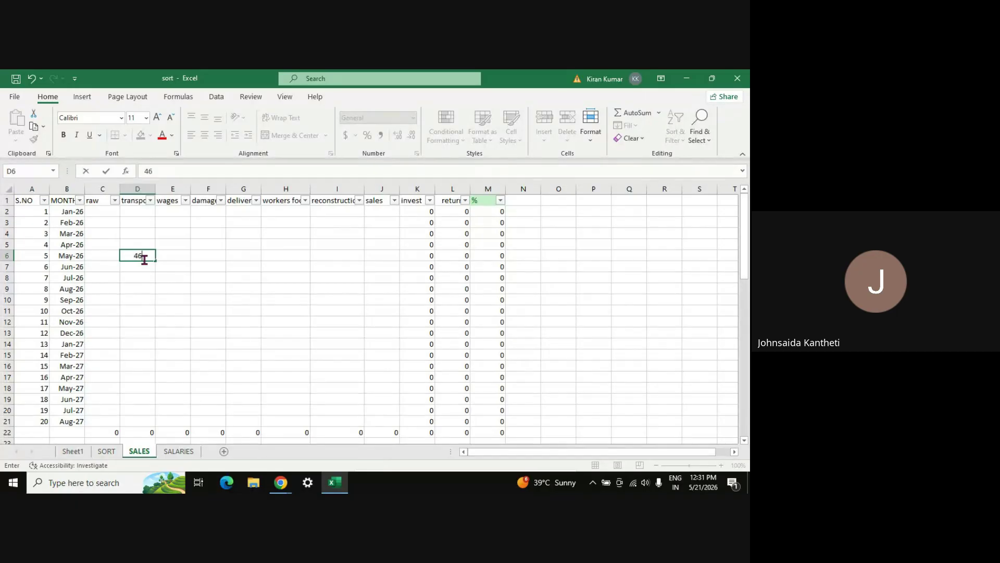
pyautogui.write('7]')
pyautogui.press('Return')
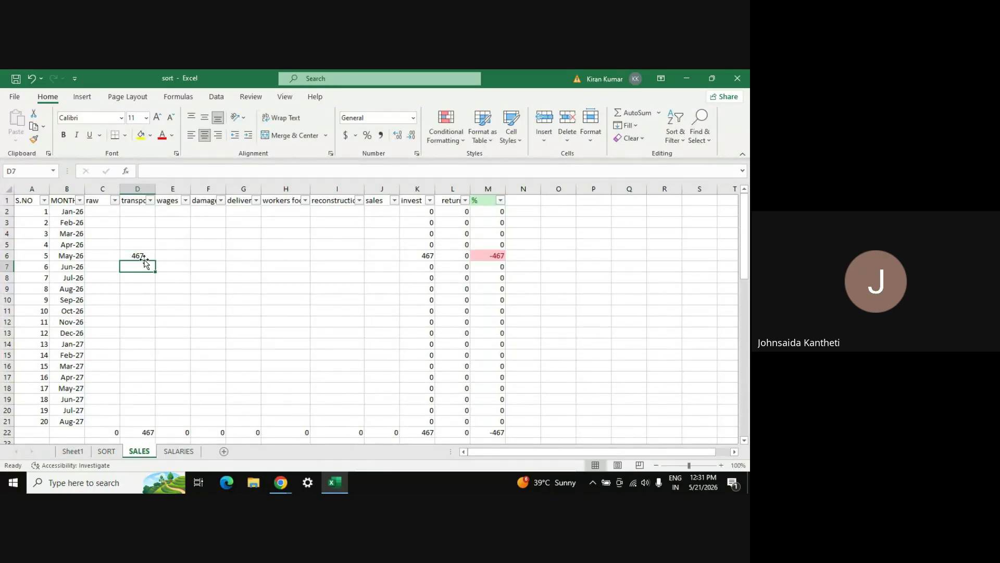
pyautogui.write('567')
pyautogui.press('Return')
pyautogui.write('937')
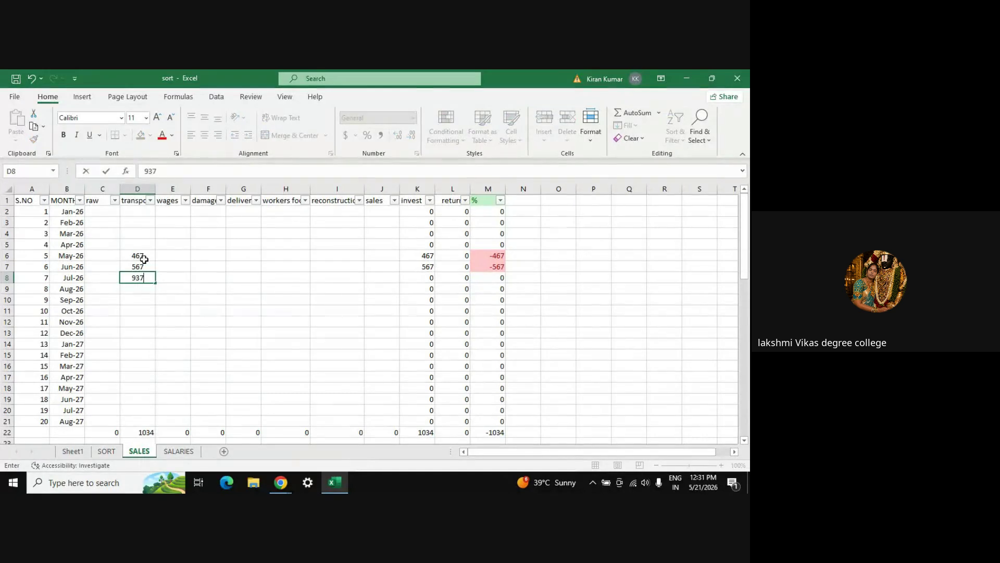
pyautogui.press('Return')
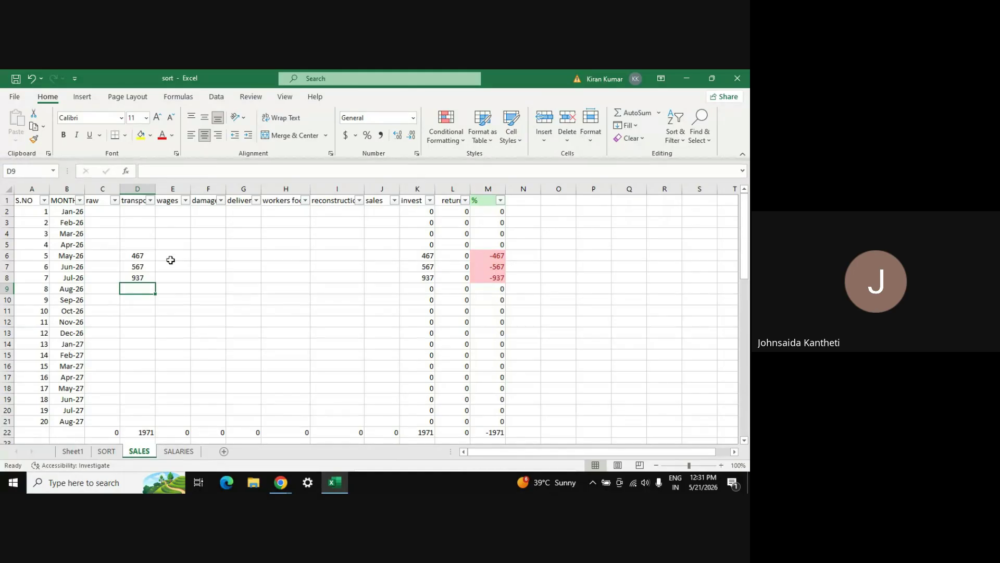
pyautogui.click(201, 268)
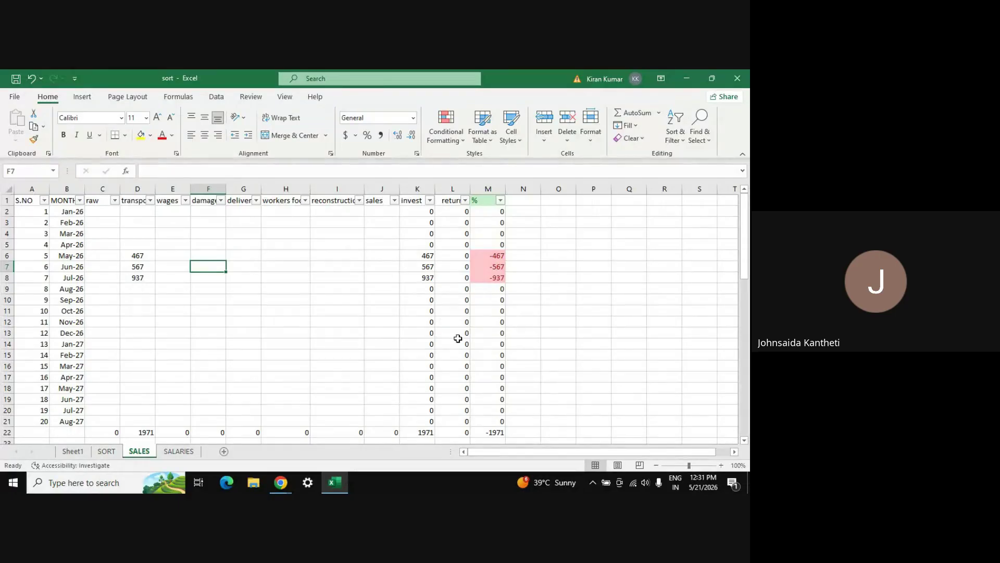
pyautogui.click(681, 139)
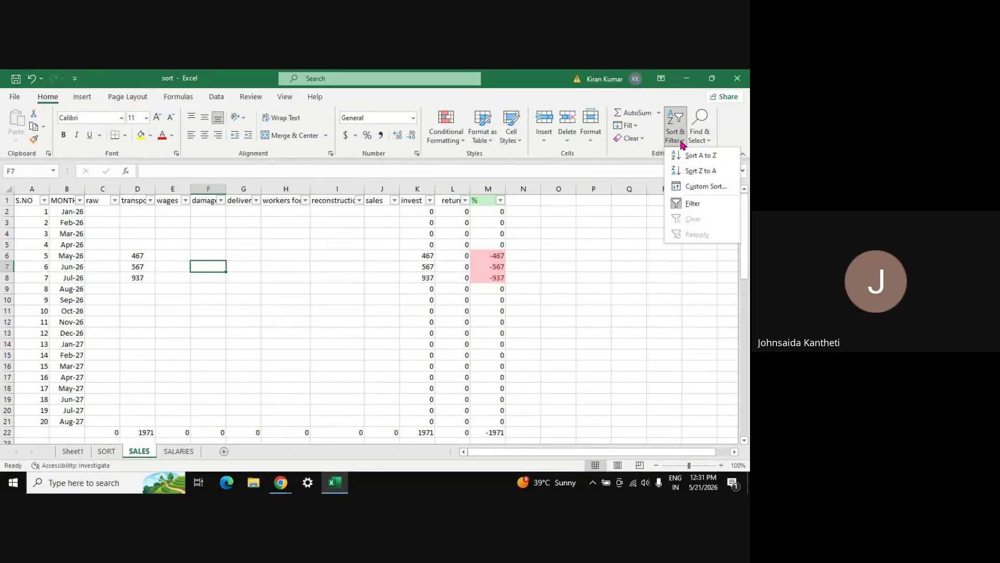
pyautogui.click(632, 243)
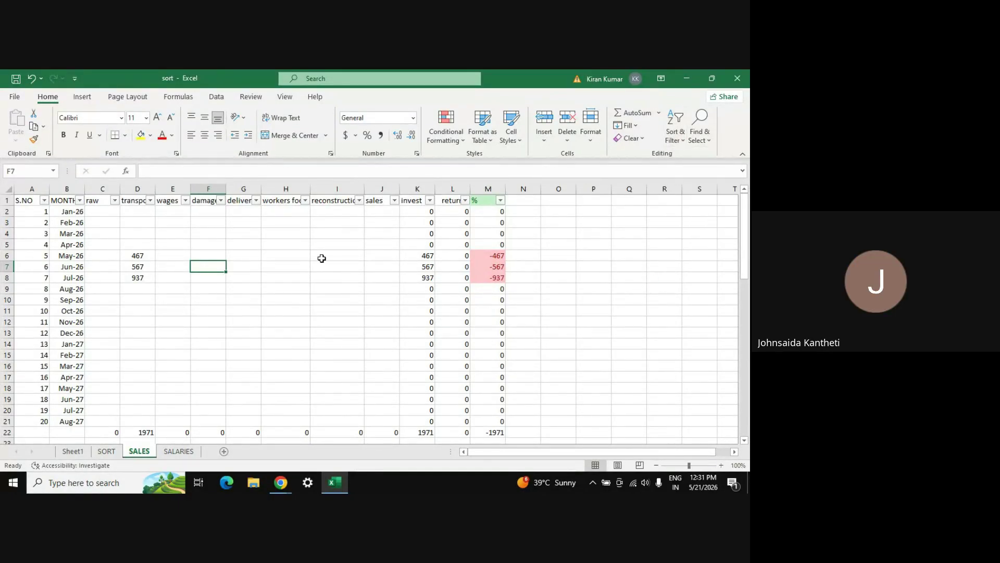
# - Undo the trial transport entries and the clearing of the sales and monthly cost values
pyautogui.click(294, 280)
pyautogui.hotkey('ctrl', 'z')
pyautogui.hotkey('ctrl', 'z')
pyautogui.hotkey('ctrl', 'z')
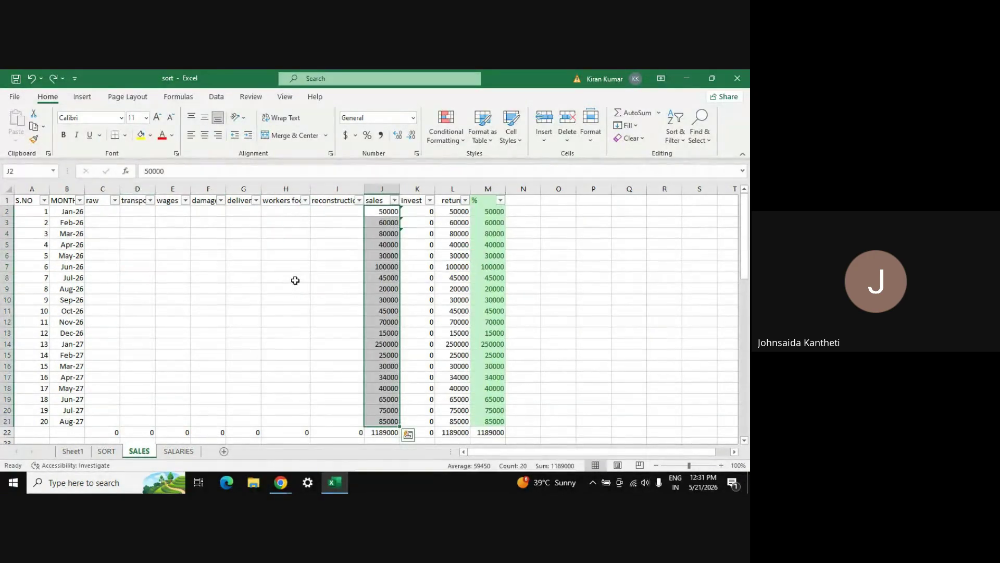
pyautogui.hotkey('ctrl', 'z')
pyautogui.click(594, 328)
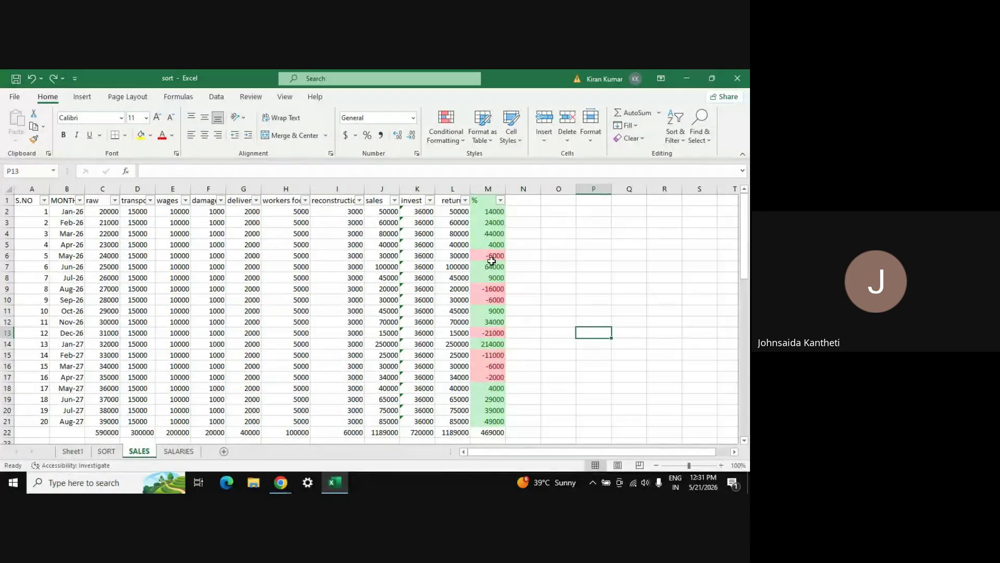
# - Apply orange gradient-fill data bars to the monthly return values in L2:L21
pyautogui.click(454, 212)
pyautogui.hotkey('ctrl', 'shift', 'Down')
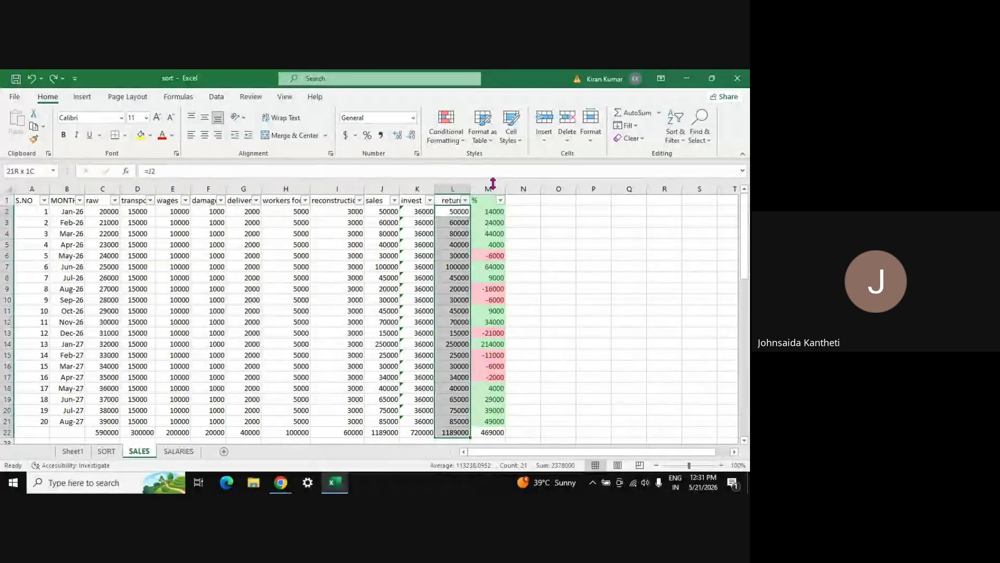
pyautogui.hotkey('shift', 'Up')
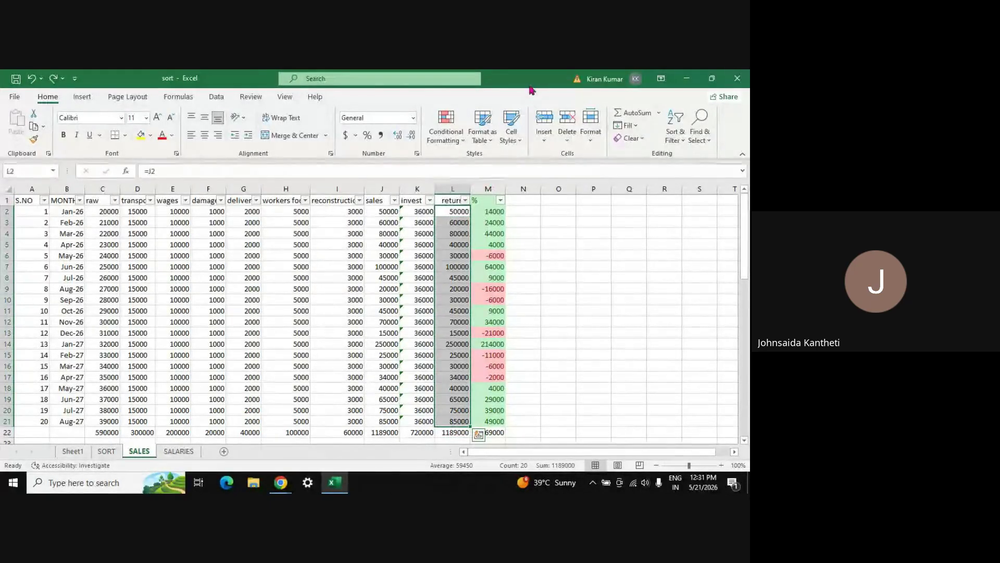
pyautogui.click(462, 138)
pyautogui.moveTo(518, 218)
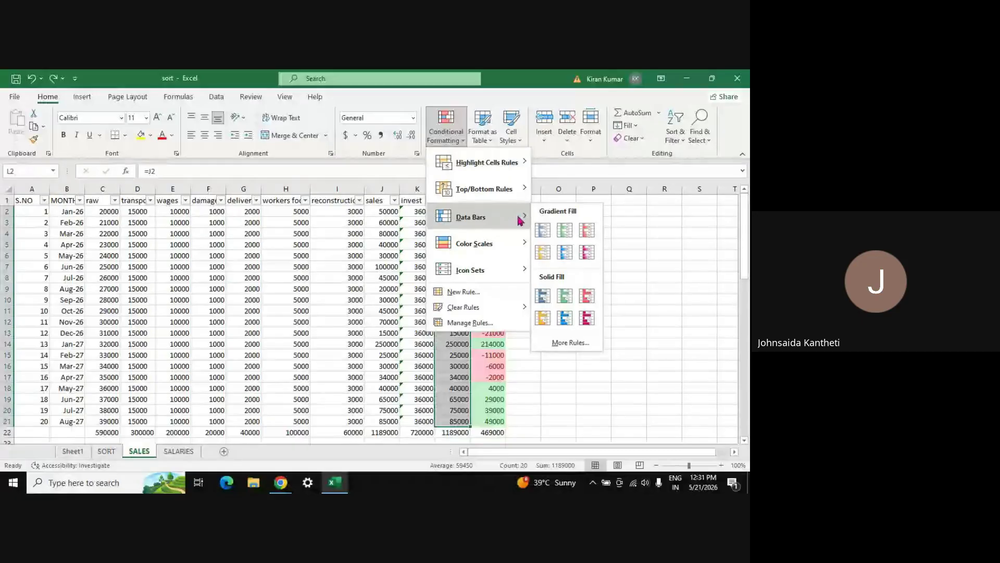
pyautogui.click(543, 253)
pyautogui.click(580, 324)
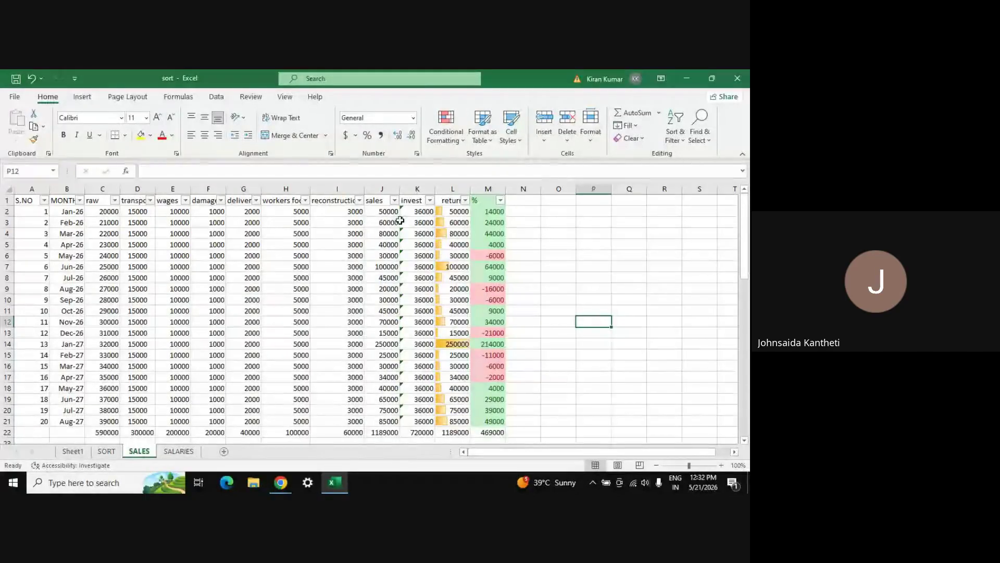
pyautogui.click(380, 212)
pyautogui.hotkey('ctrl', 'shift', 'Down')
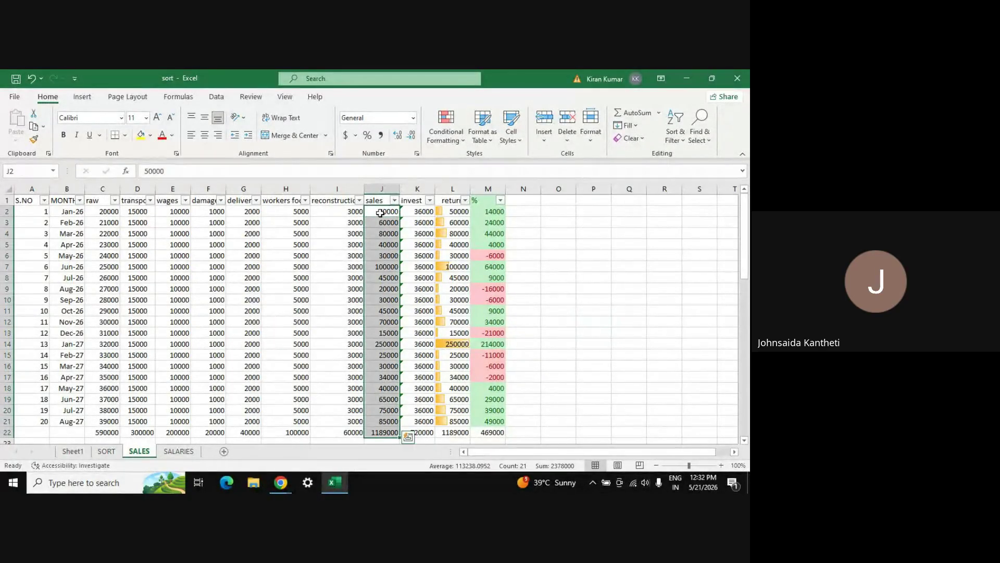
pyautogui.click(463, 142)
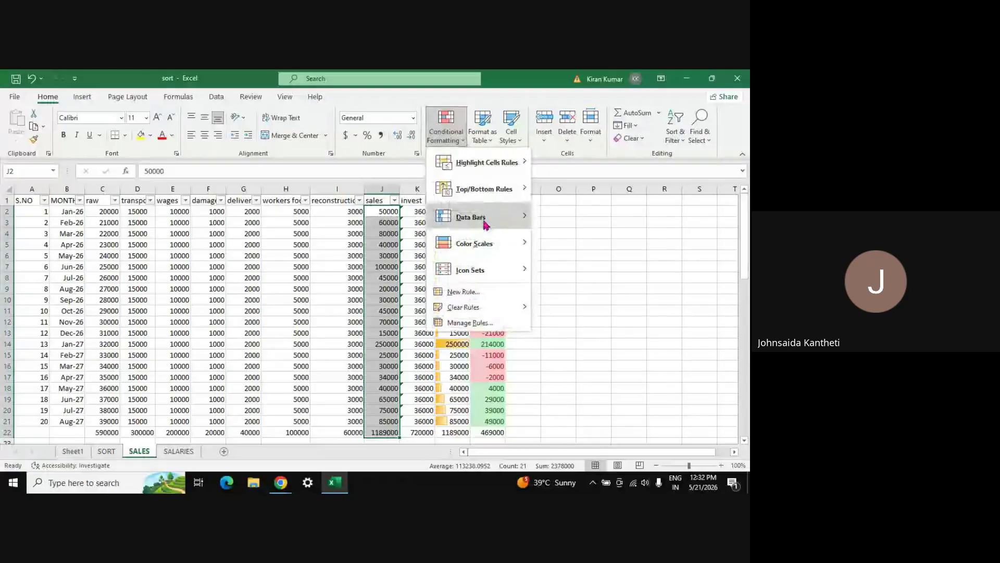
pyautogui.moveTo(525, 270)
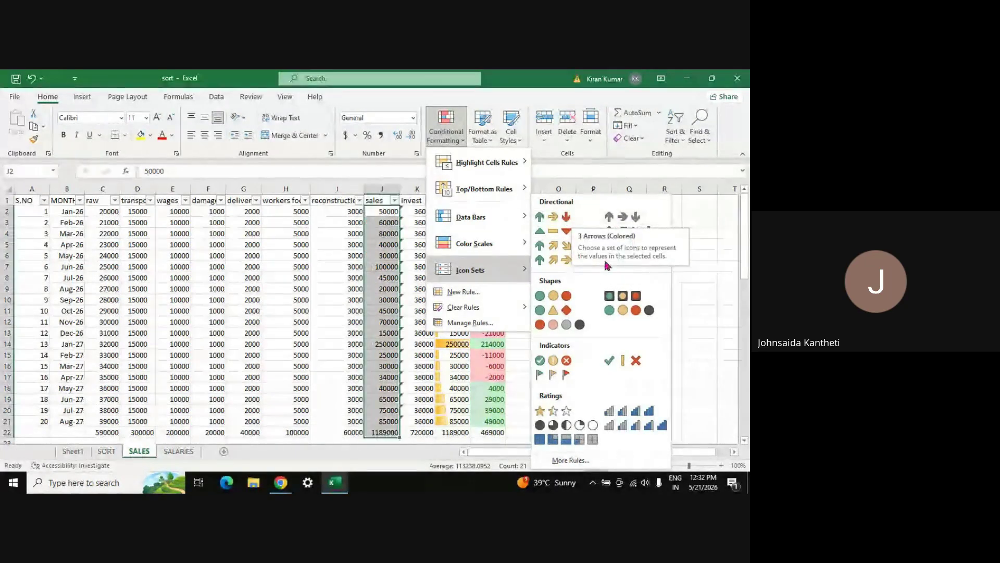
pyautogui.click(721, 235)
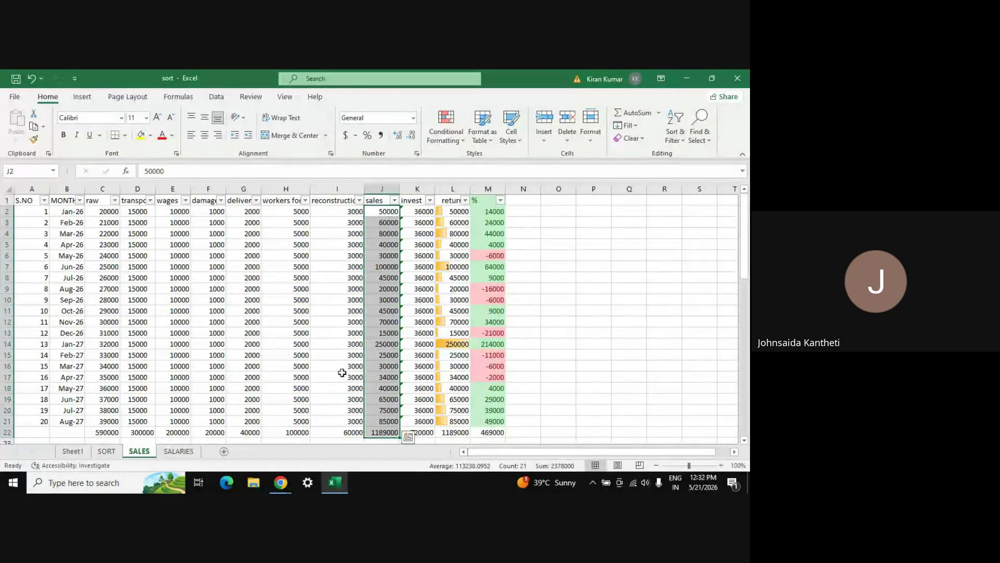
pyautogui.click(245, 289)
# - Switch to the Google Meet call, show the in-call chat and mute the speaking participant for everyone
pyautogui.hotkey('alt', 'Tab')
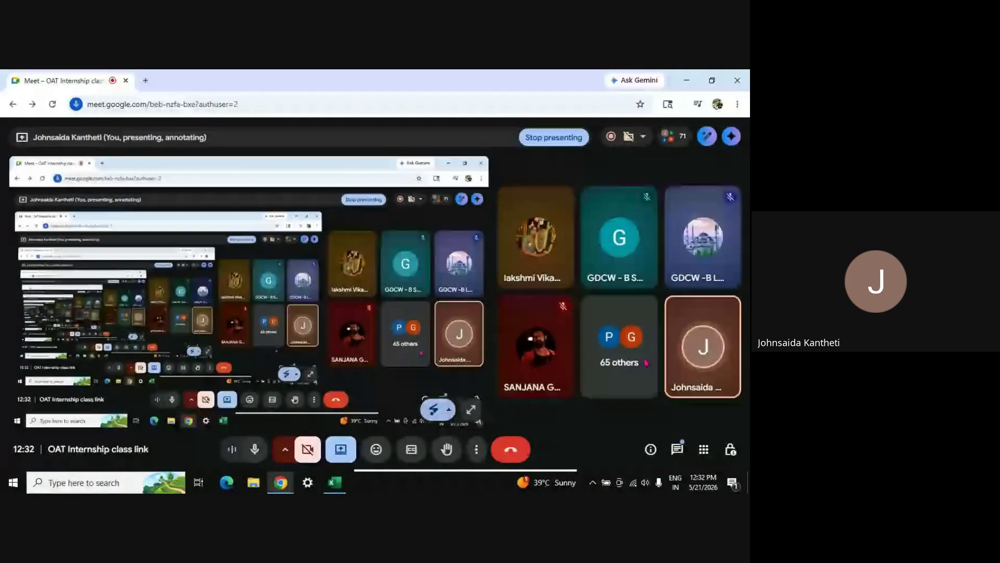
pyautogui.click(678, 449)
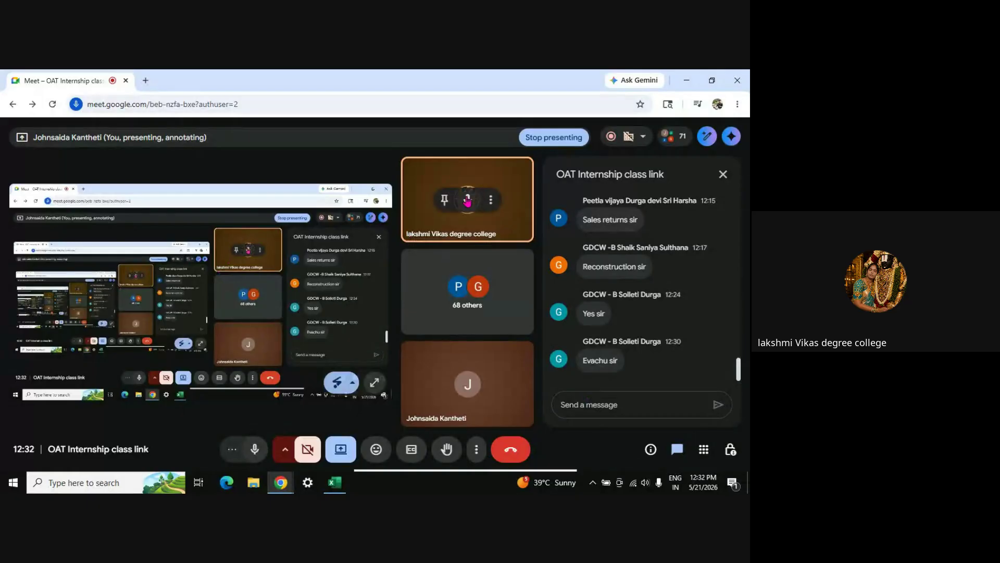
pyautogui.click(468, 200)
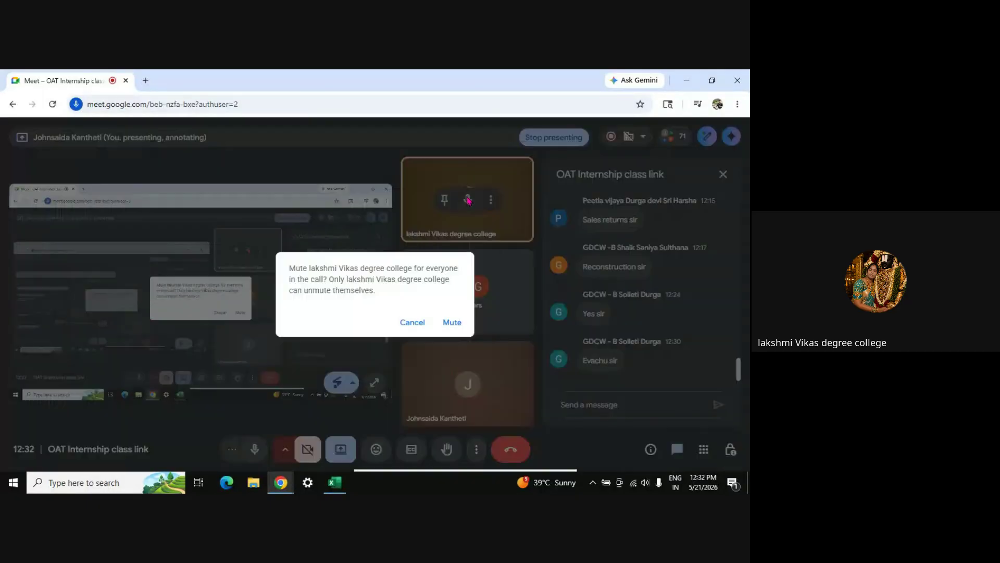
pyautogui.click(452, 323)
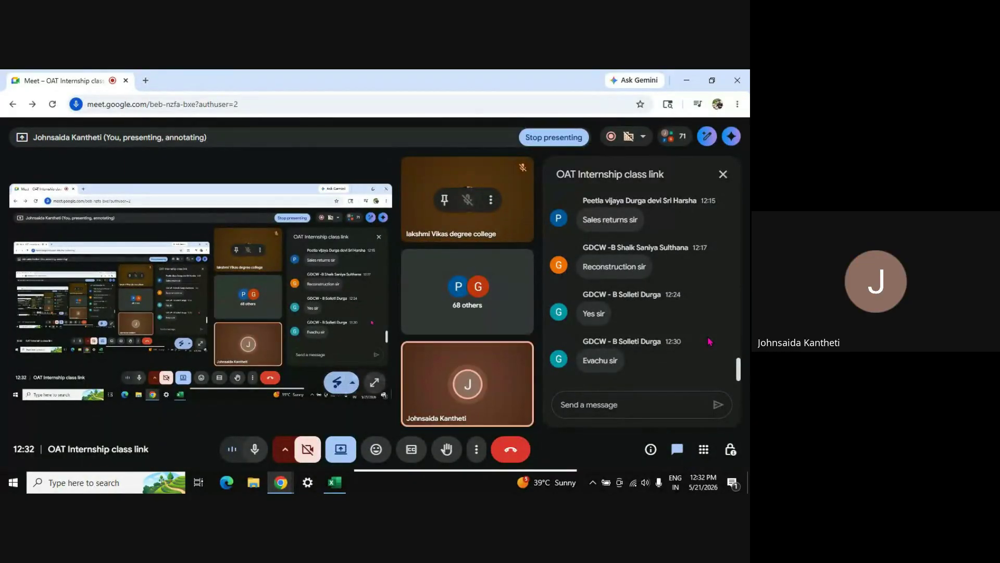
# - Return to the Excel workbook and enter the header S.NO in A1 of the SALARIES sheet
pyautogui.click(334, 485)
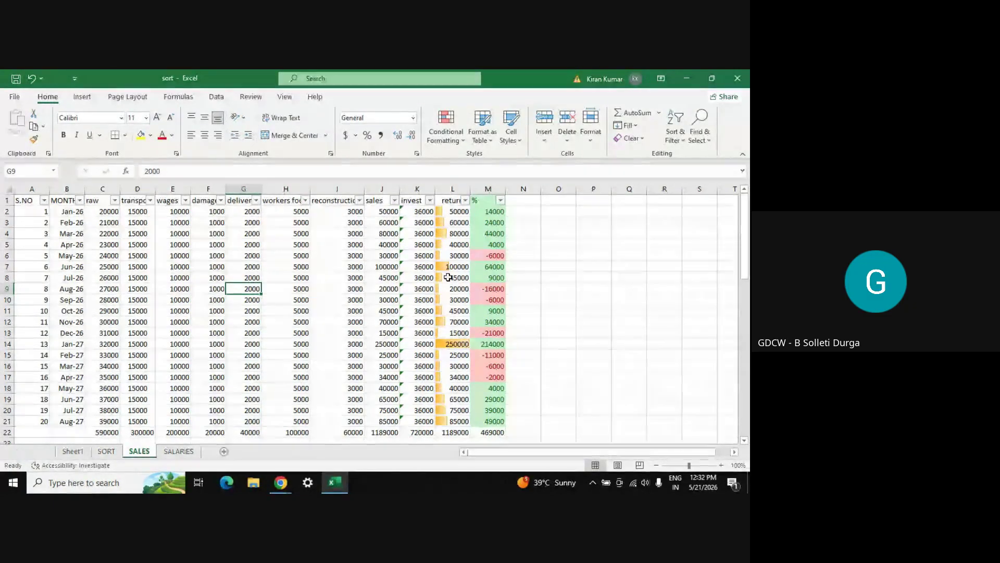
pyautogui.click(178, 451)
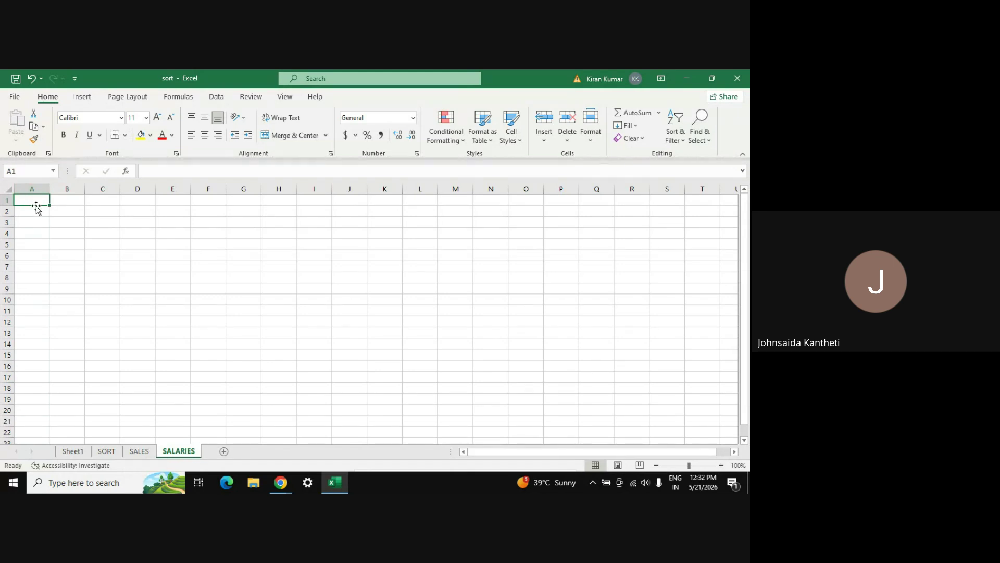
pyautogui.write('S.')
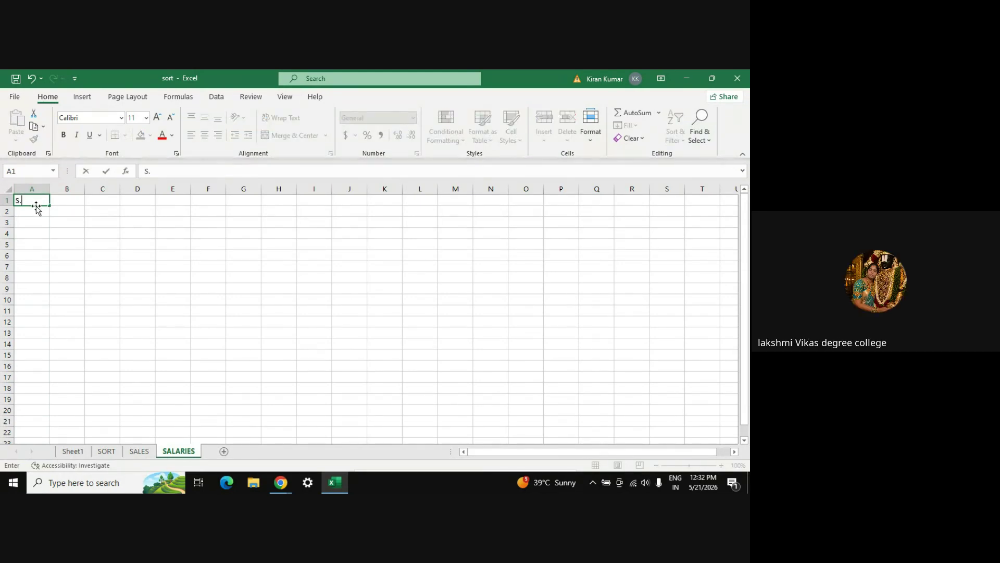
pyautogui.write('NO')
pyautogui.press('Return')
pyautogui.press('Up')
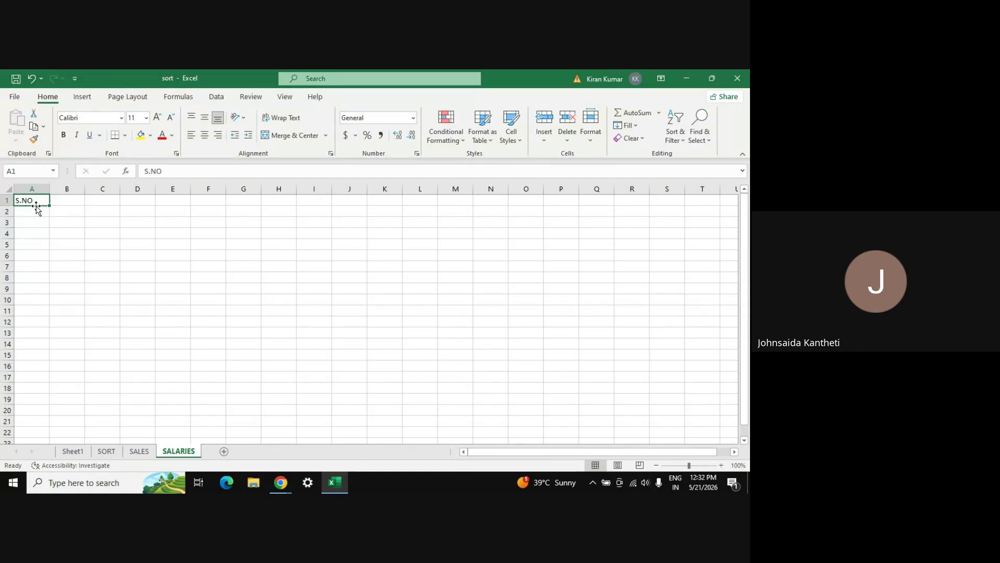
pyautogui.press('Right')
pyautogui.press('Left')
pyautogui.press('Right')
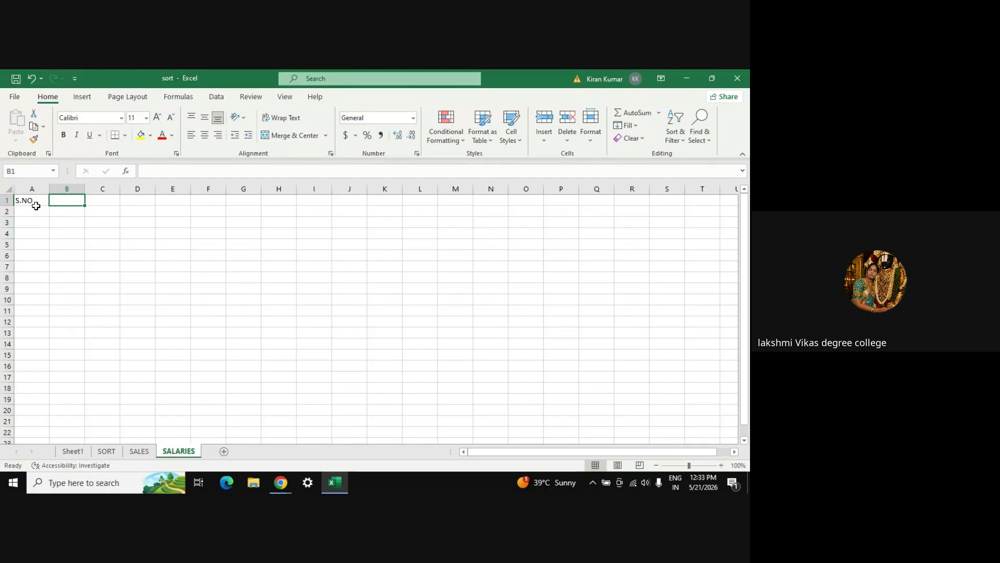
# - Enter the headers EMPLOYEE in B1 and EMP CODE in C1 of the SALARIES sheet
pyautogui.write('EMPLOYEE')
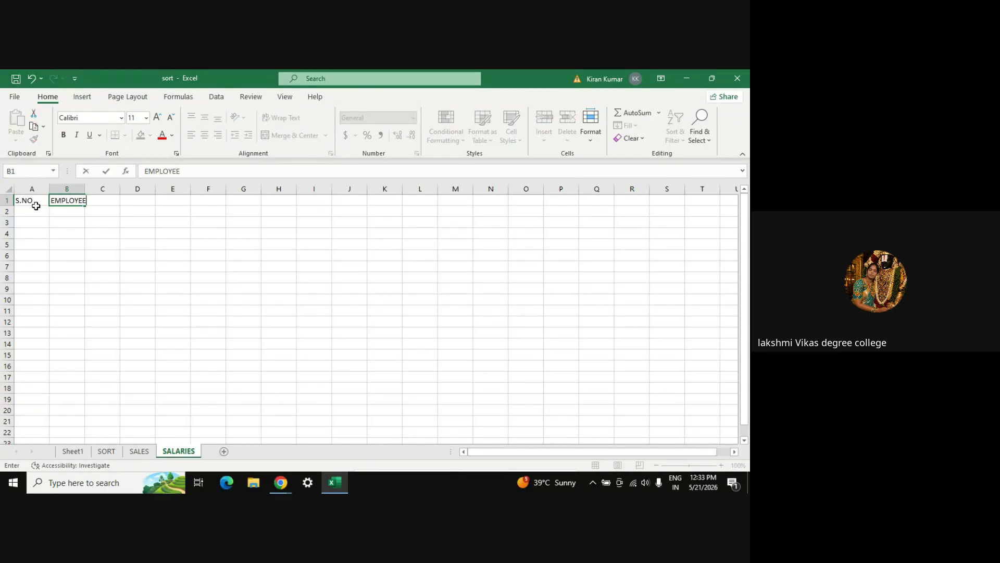
pyautogui.press('Return')
pyautogui.press('Up')
pyautogui.press('Right')
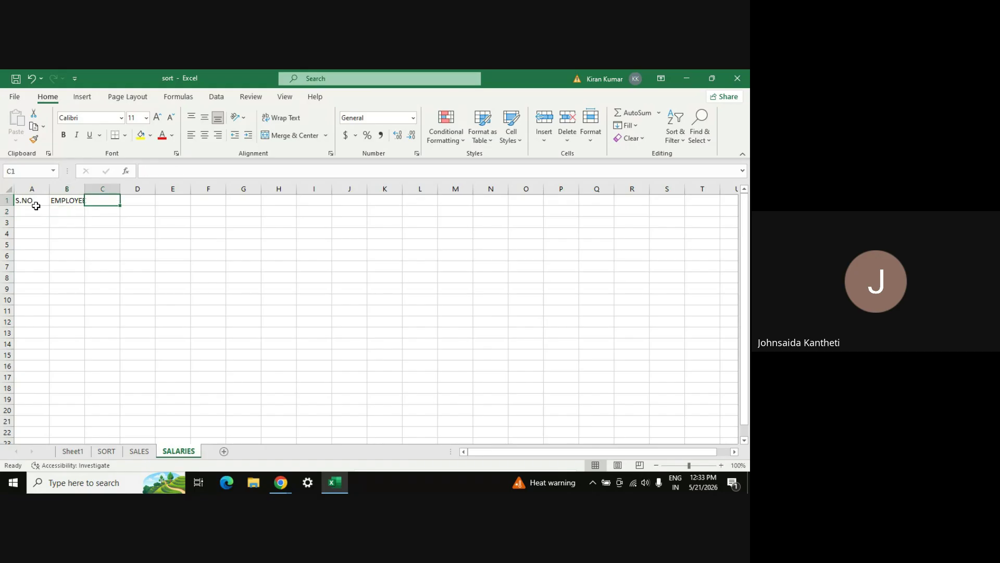
pyautogui.write('EM')
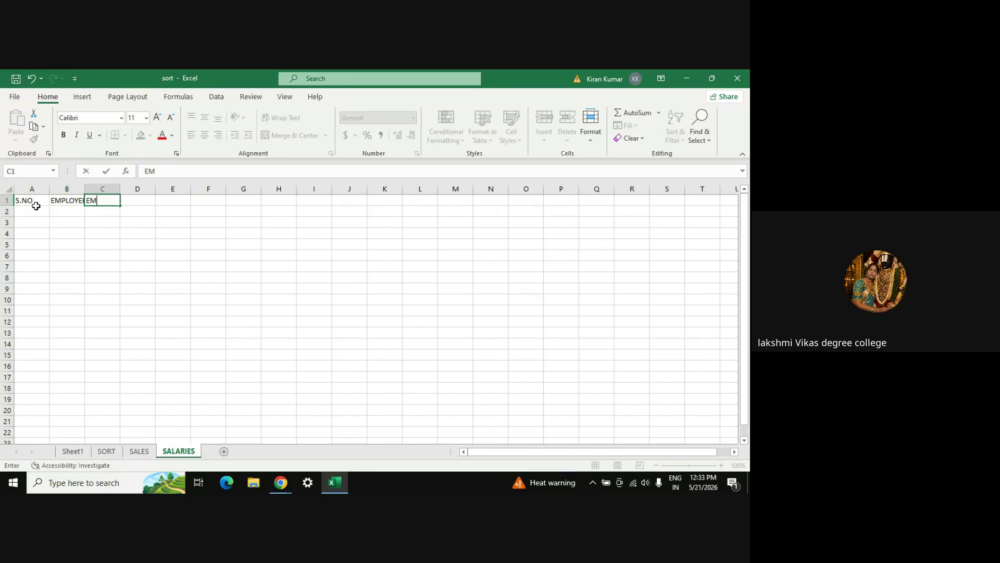
pyautogui.write('P CODE')
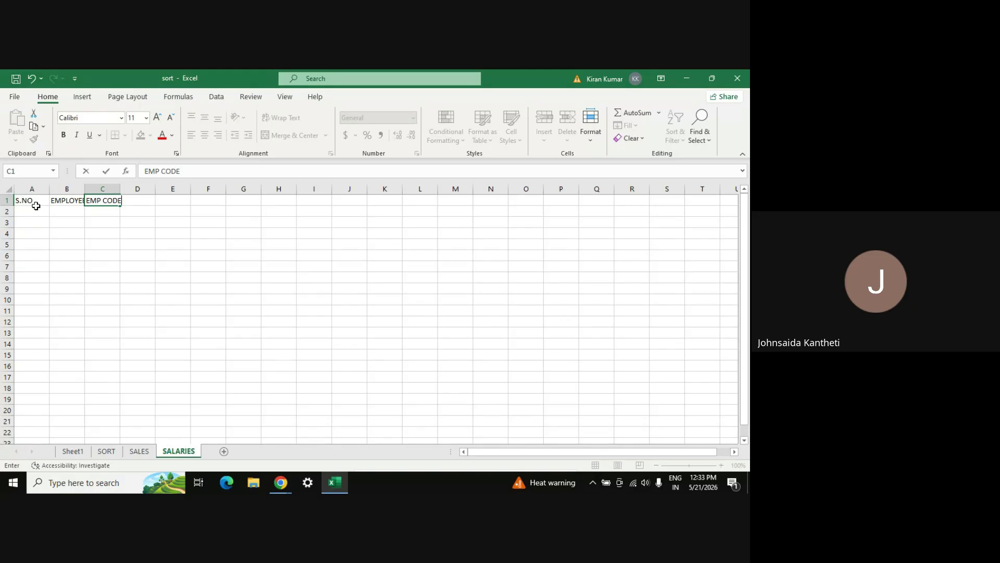
pyautogui.press('pagedown')
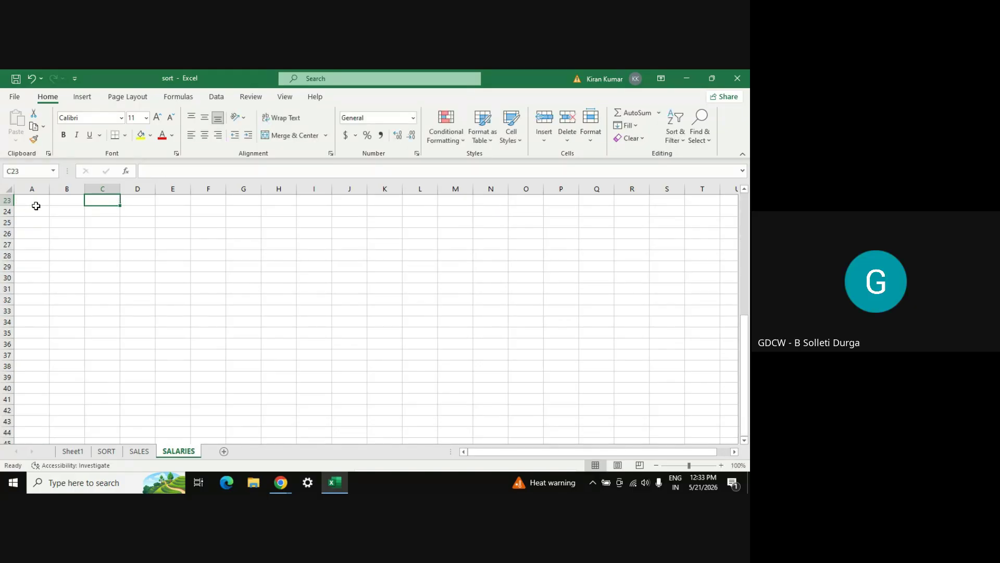
# - Widen columns B and C to fit the EMPLOYEE and EMP CODE headers
pyautogui.click(37, 207)
pyautogui.press('Right')
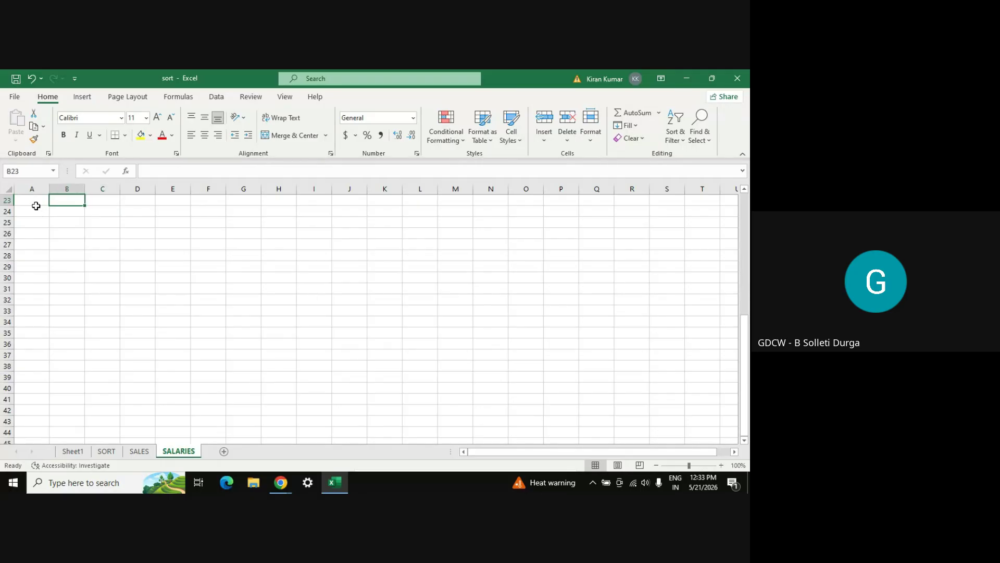
pyautogui.press('Left')
pyautogui.hotkey('ctrl', 'Home')
pyautogui.press('Right')
pyautogui.press('Right')
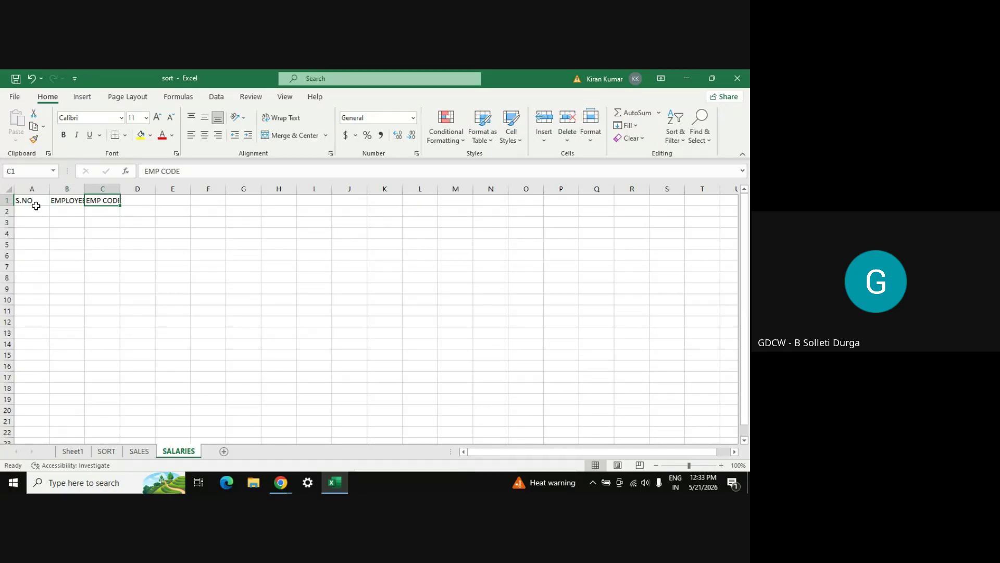
pyautogui.moveTo(87, 188); pyautogui.dragTo(87, 188)
pyautogui.doubleClick(87, 187)
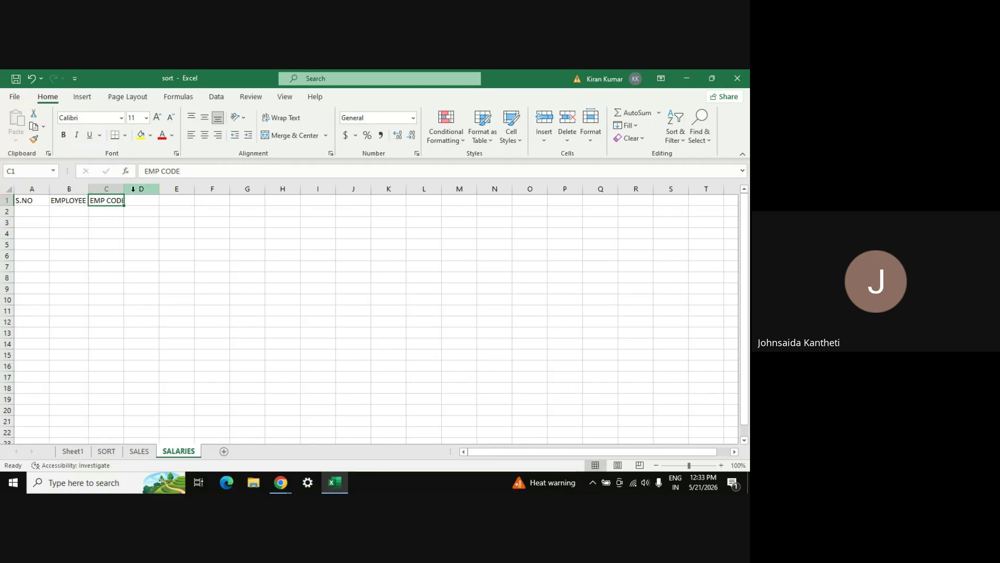
pyautogui.doubleClick(124, 187)
# - Enter the headers BASIC, DEPT and LEAVES in cells D1 to F1
pyautogui.click(149, 200)
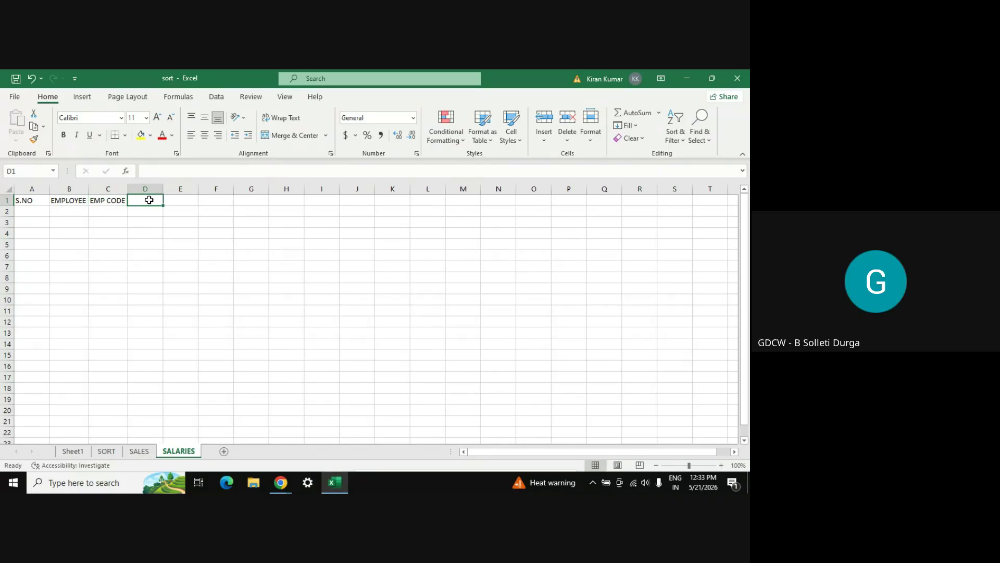
pyautogui.write('BASIC')
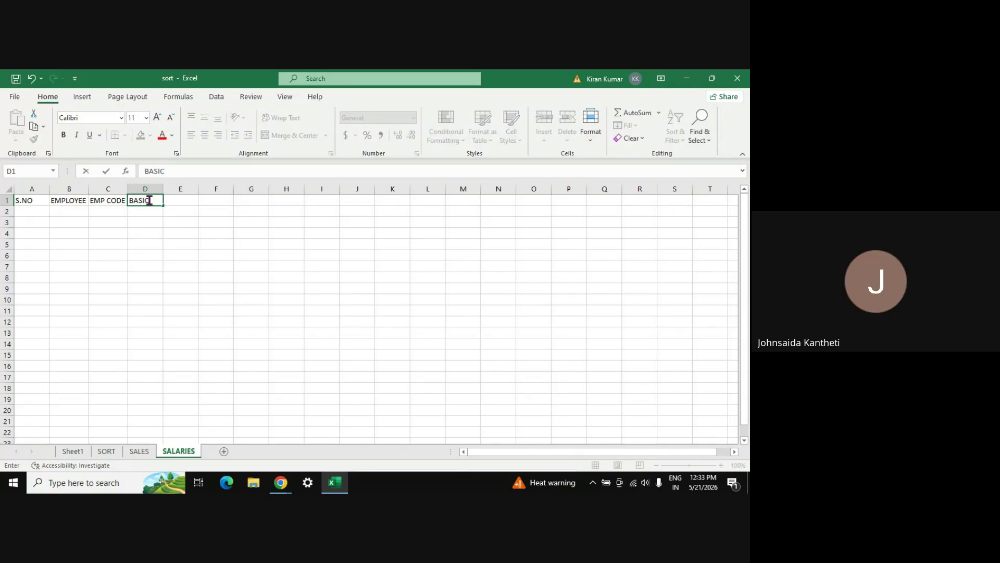
pyautogui.press('Tab')
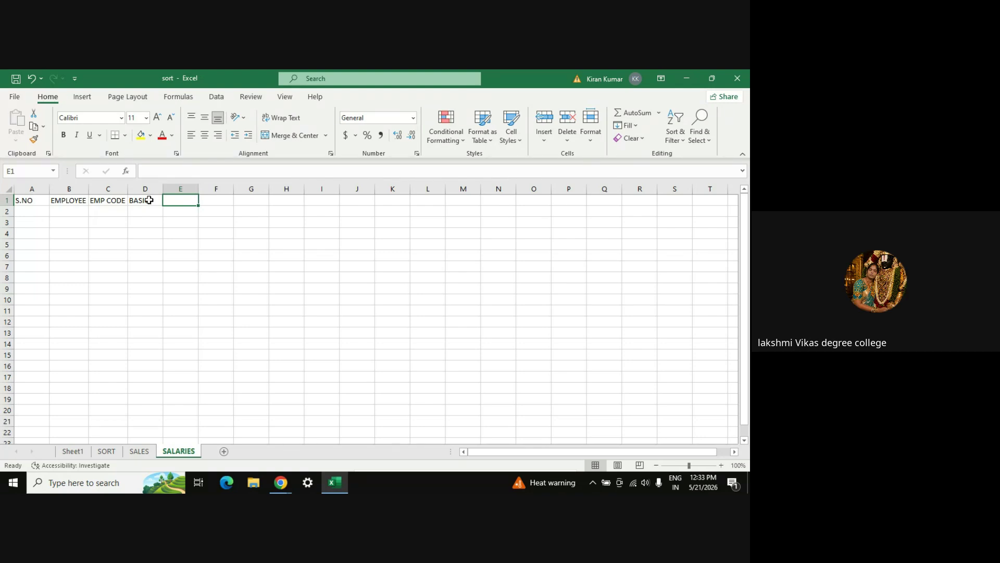
pyautogui.write('DE')
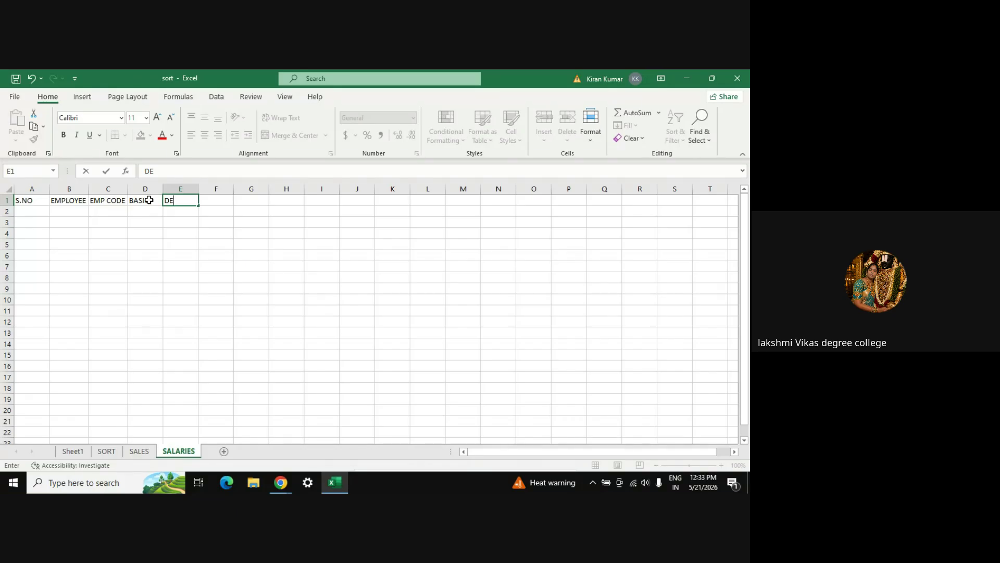
pyautogui.write('PYT')
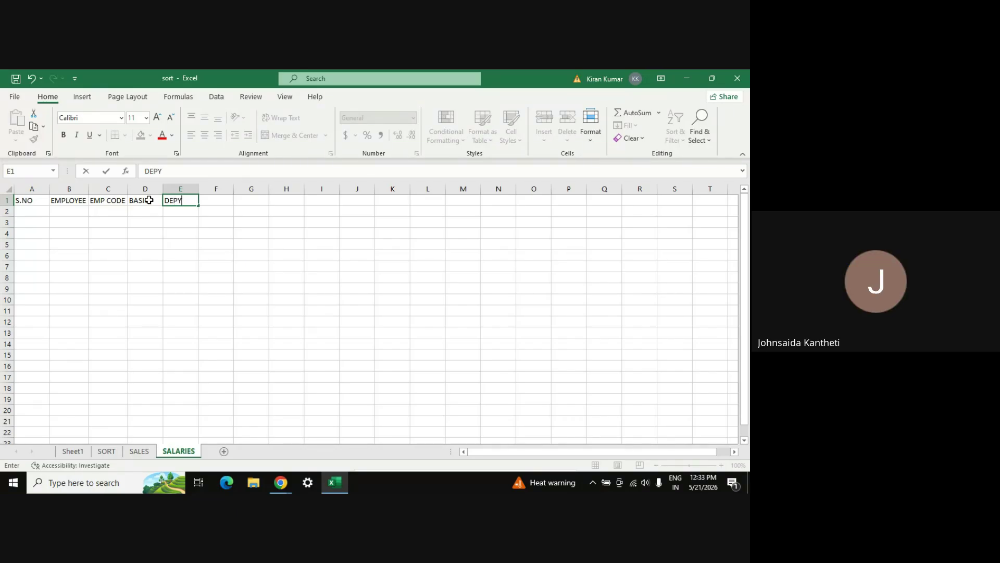
pyautogui.press('Tab')
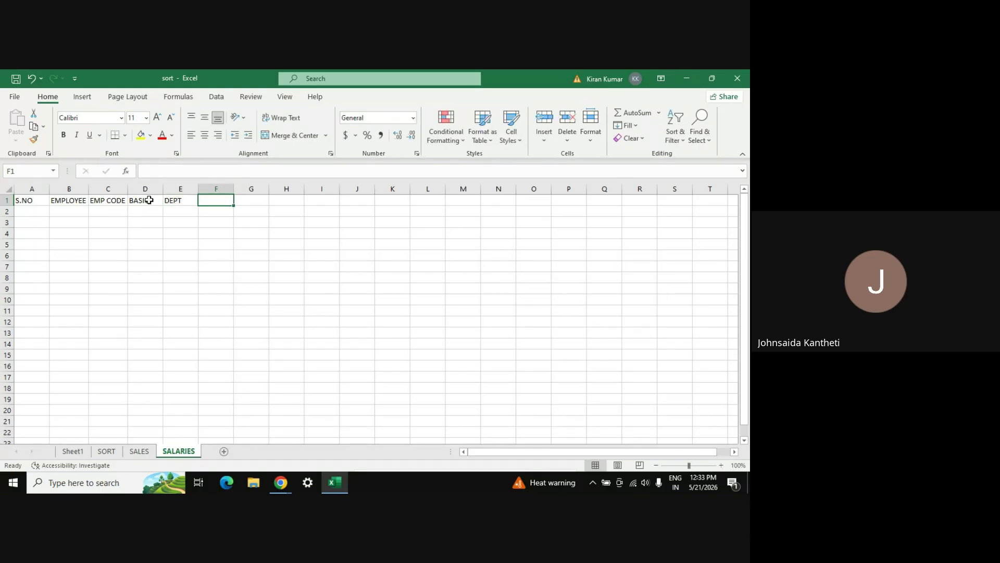
pyautogui.write('LEAVES')
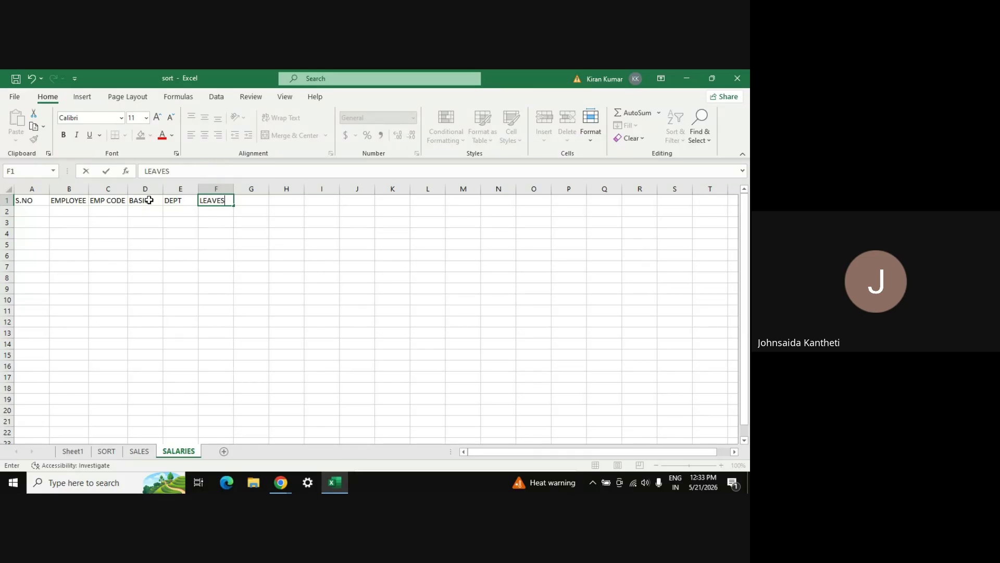
pyautogui.press('Return')
pyautogui.press('Up')
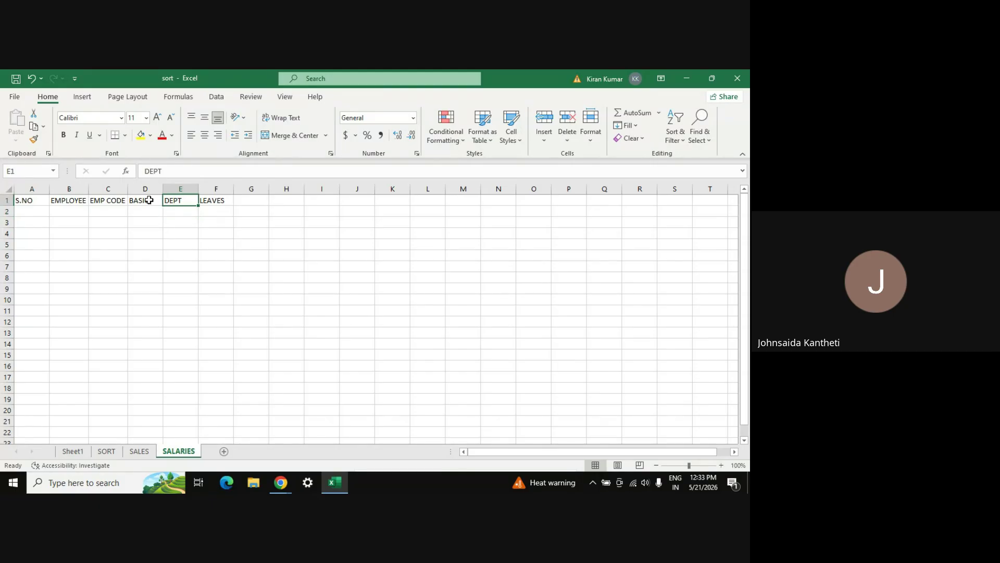
# - Change the header in D1 to BASIC SAL
pyautogui.press('Right')
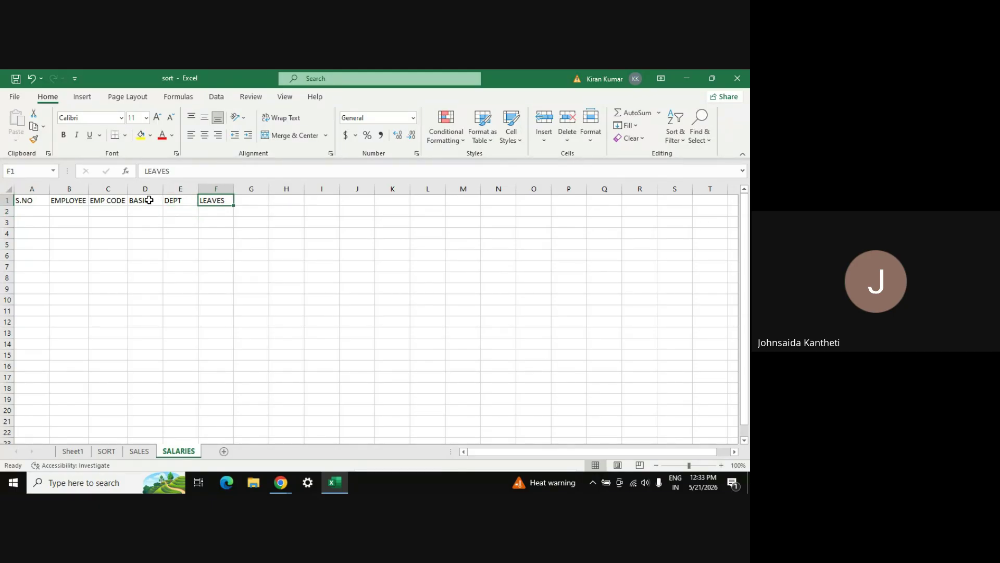
pyautogui.press('Right')
pyautogui.press('Left')
pyautogui.press('Left')
pyautogui.press('Left')
pyautogui.press('Left')
pyautogui.press('Left')
pyautogui.press('Left')
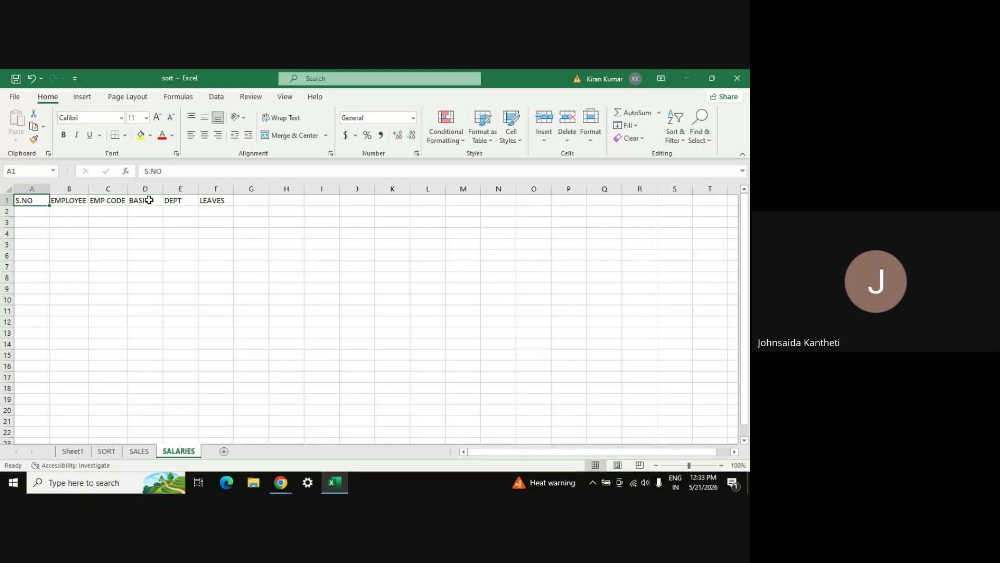
pyautogui.press('Right')
pyautogui.press('Right')
pyautogui.press('Right')
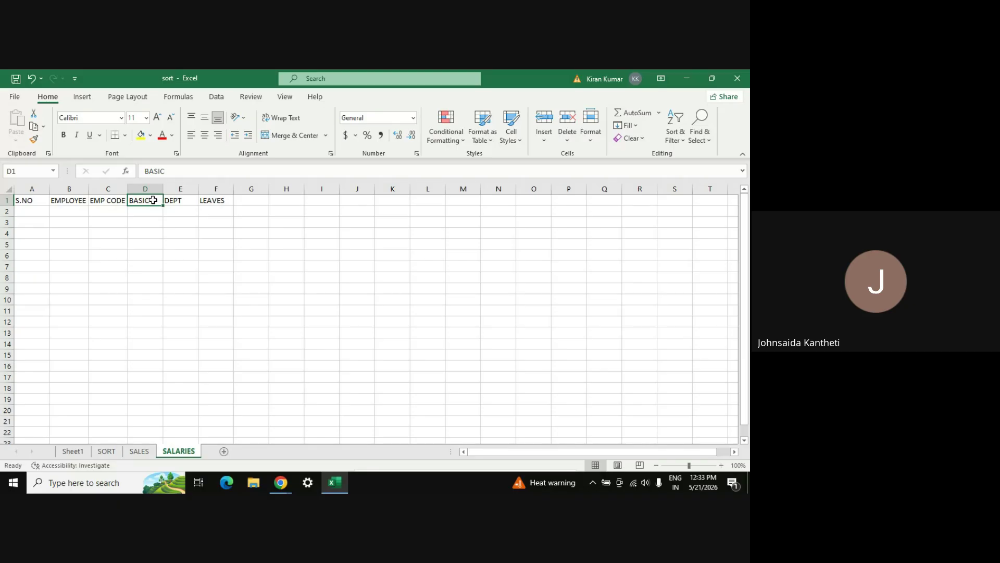
pyautogui.doubleClick(150, 200)
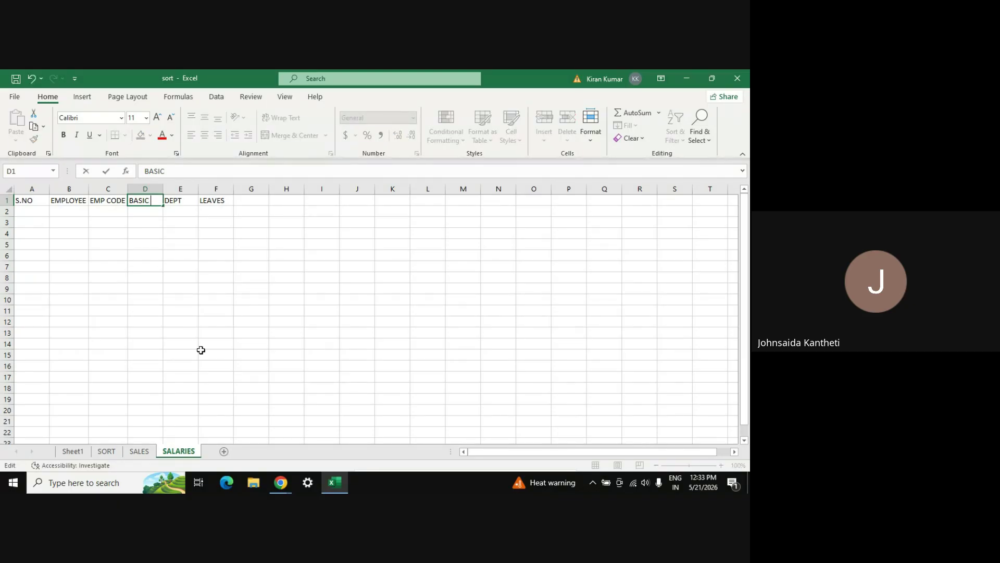
pyautogui.write('sal')
pyautogui.press('BackSpace')
pyautogui.press('BackSpace')
pyautogui.press('BackSpace')
pyautogui.write('SAL')
pyautogui.press('Return')
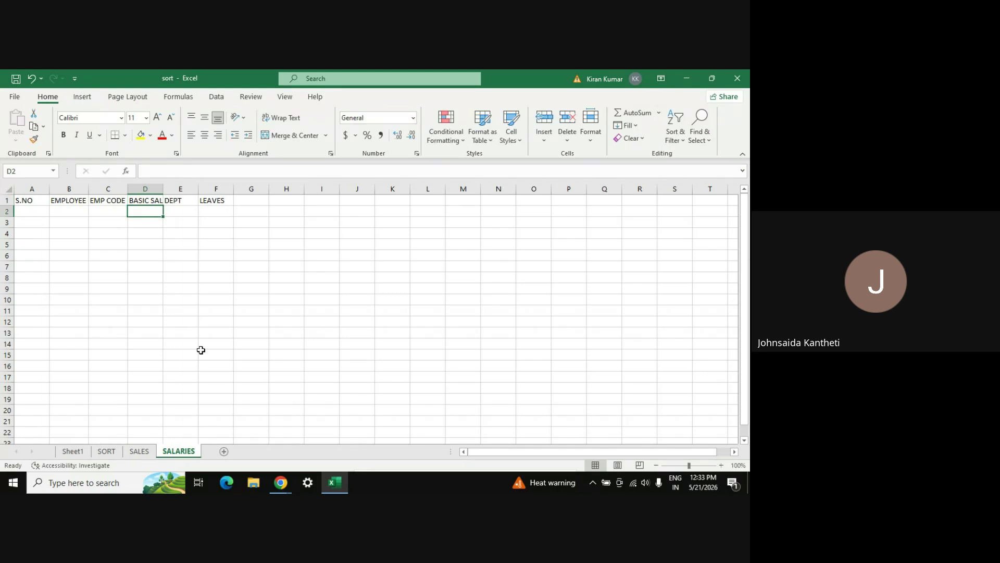
# - Widen column D to fit the BASIC SAL header
pyautogui.press('Up')
pyautogui.moveTo(164, 188); pyautogui.dragTo(166, 188)
pyautogui.click(156, 212)
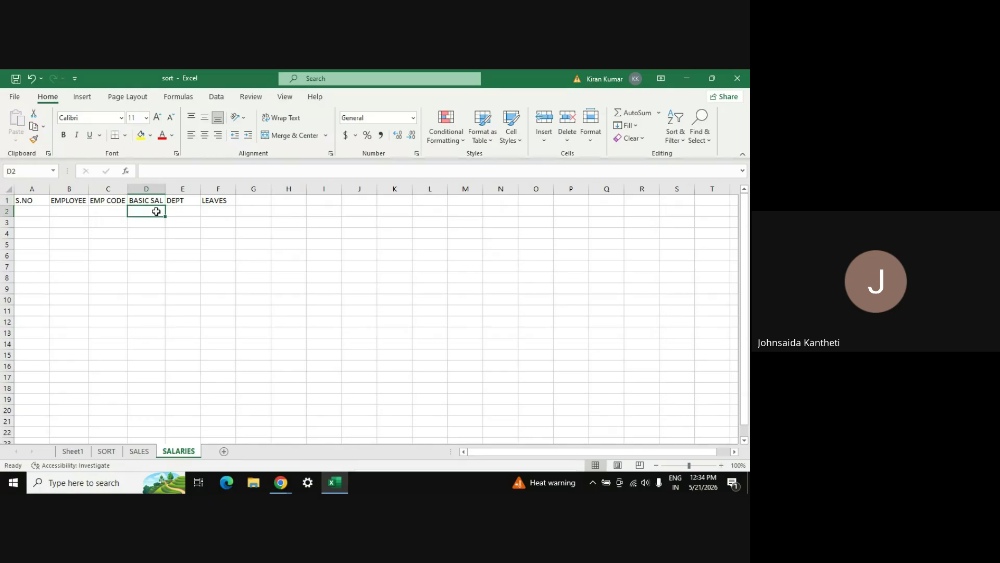
# - Enter the header CUTTING in G1, next to LEAVES
pyautogui.click(217, 213)
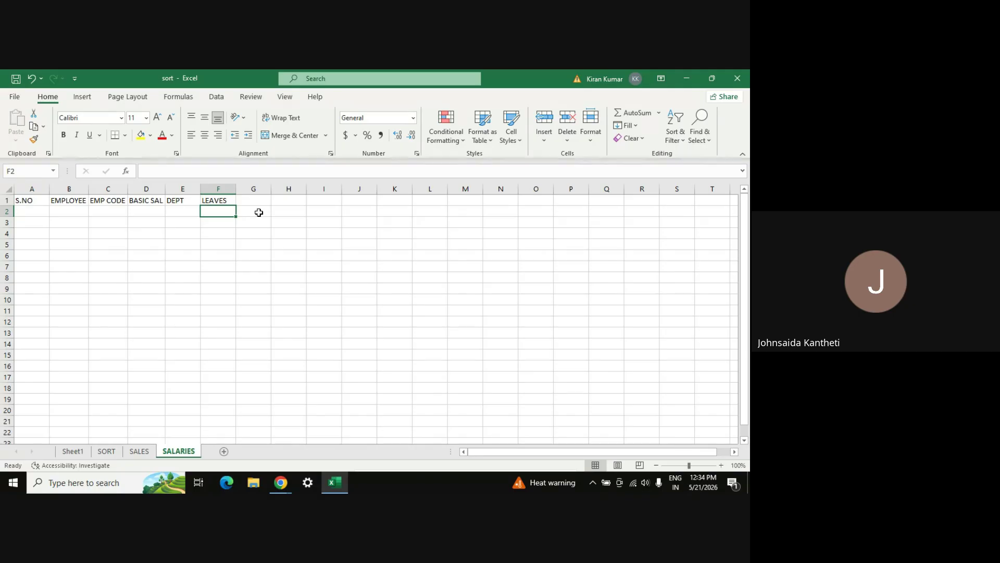
pyautogui.click(249, 200)
pyautogui.write('C')
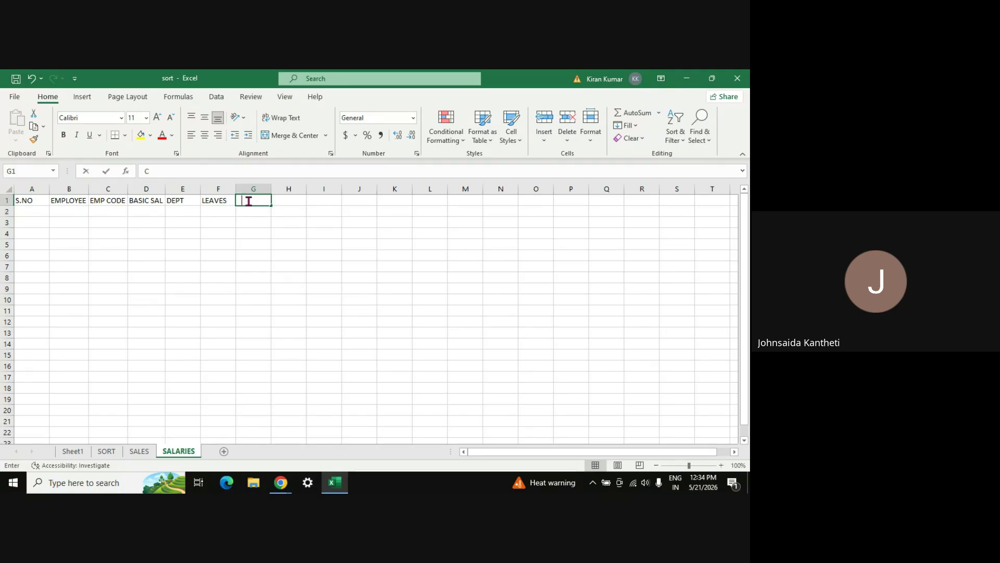
pyautogui.write('UTTING')
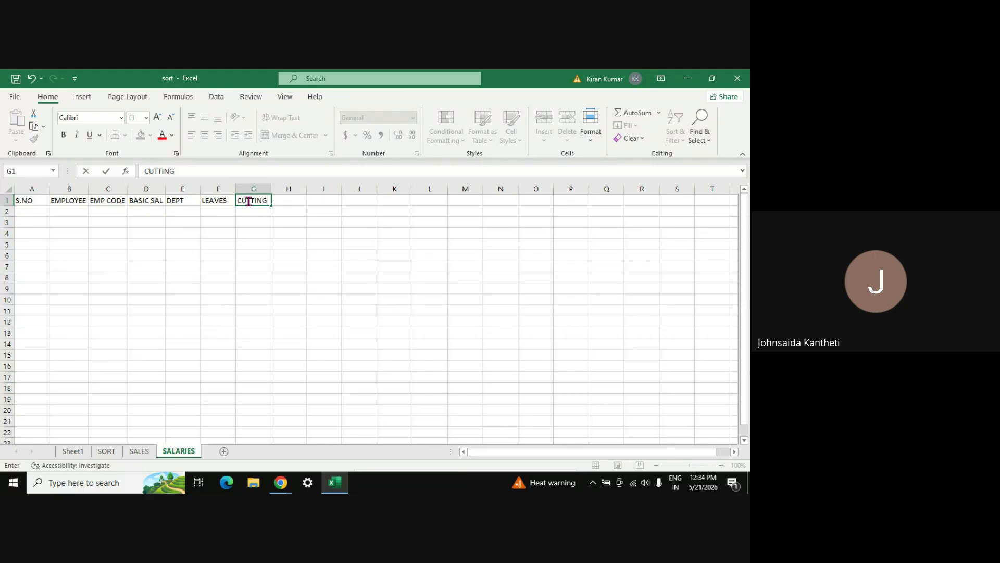
pyautogui.press('Return')
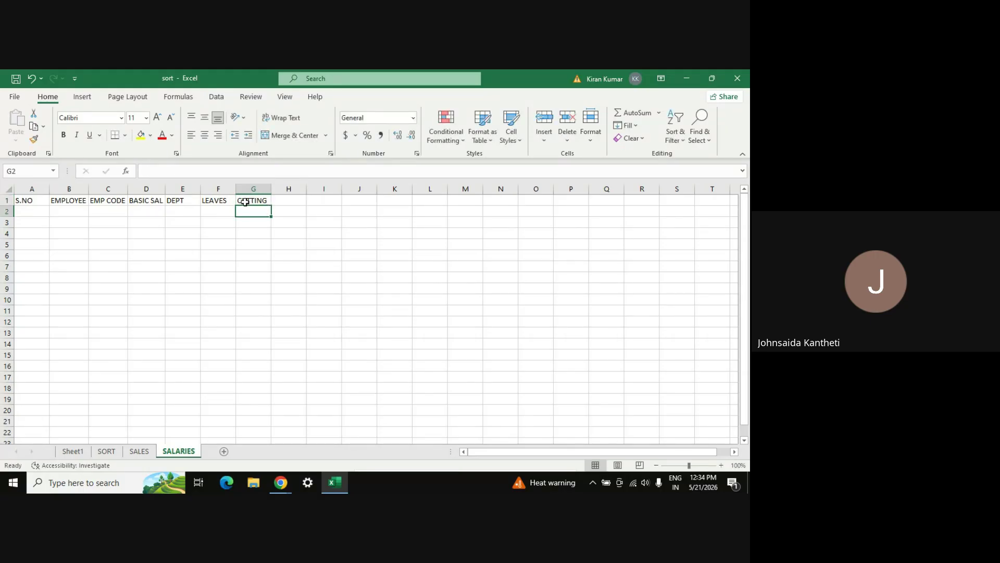
# - Enter a sample value of 2 in F2 under the LEAVES header
pyautogui.click(220, 211)
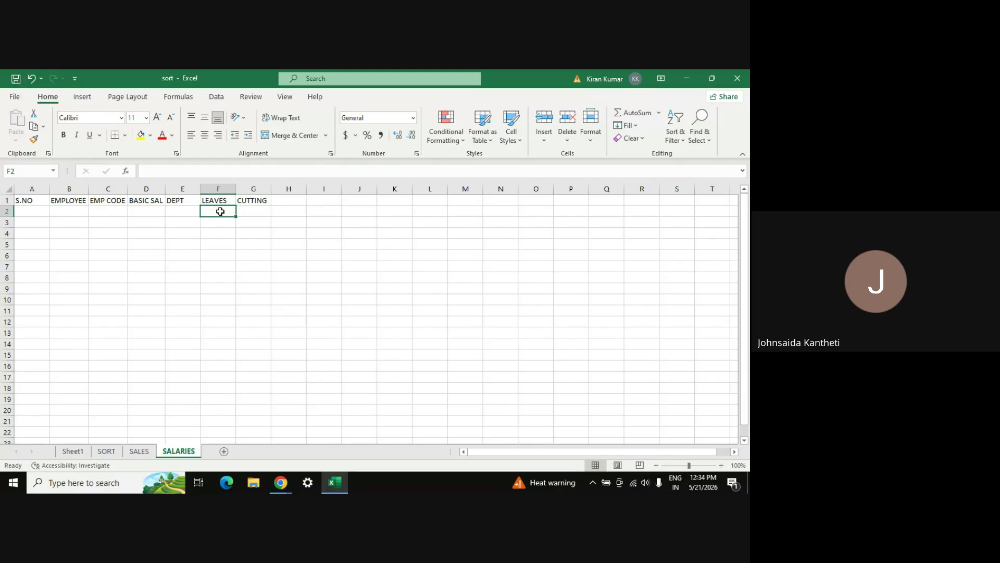
pyautogui.write('2')
pyautogui.press('Tab')
pyautogui.click(220, 212)
# - Extend the header in G1 to read CUTTING amount
pyautogui.doubleClick(267, 201)
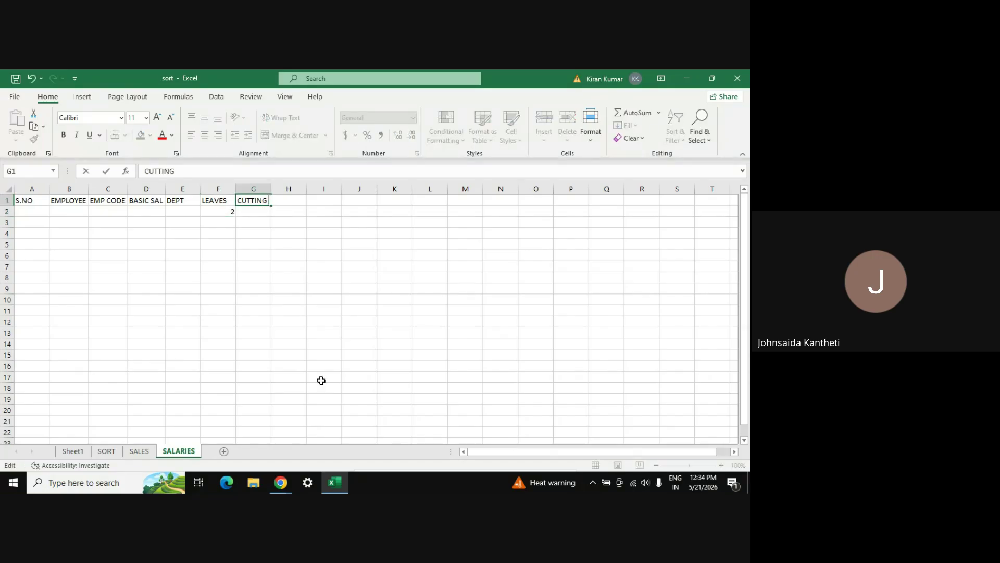
pyautogui.write('amount')
pyautogui.press('Tab')
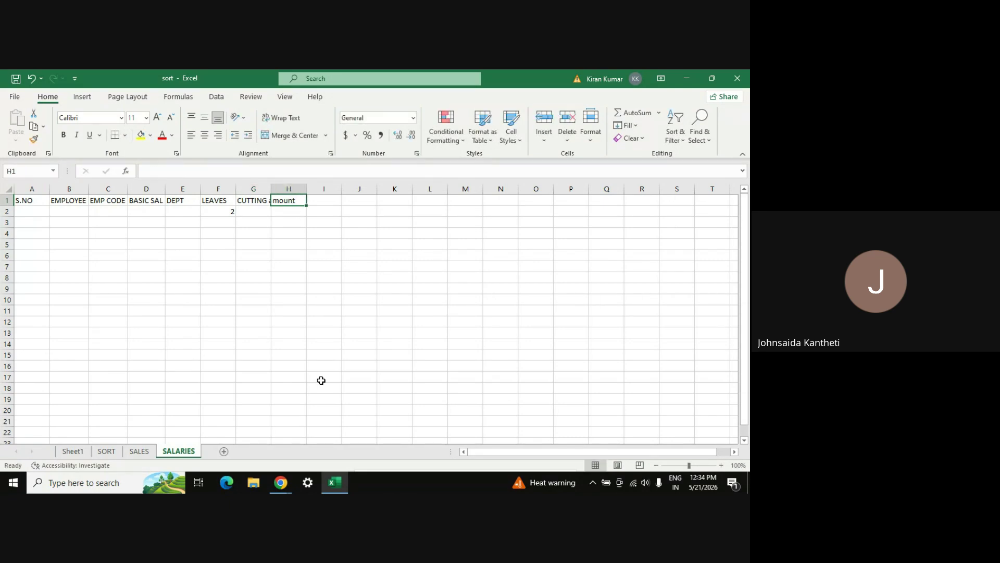
# - Enter the headers "actuval cutting" in H1 and "net" in I1
pyautogui.write('actuv')
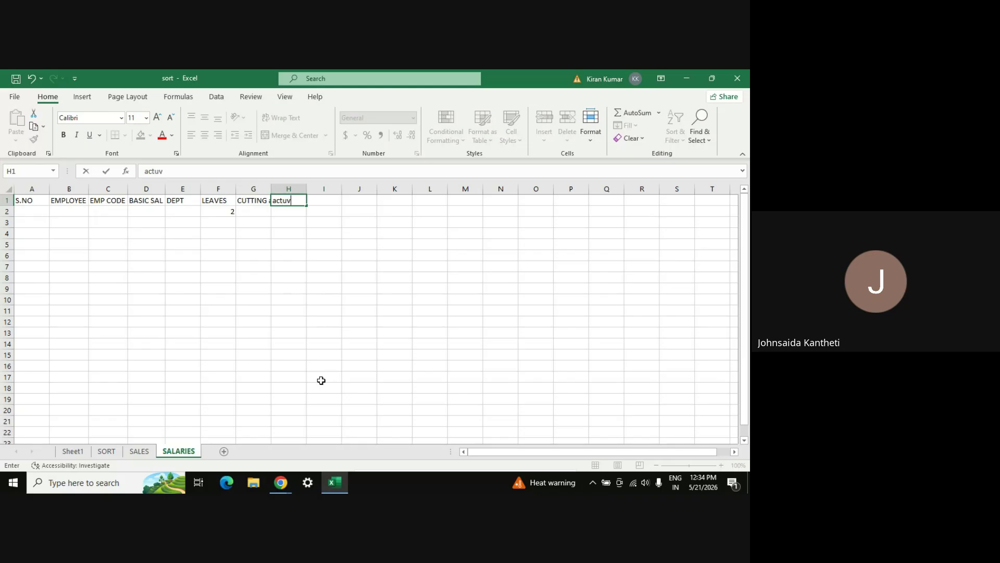
pyautogui.write('al cutting')
pyautogui.press('Tab')
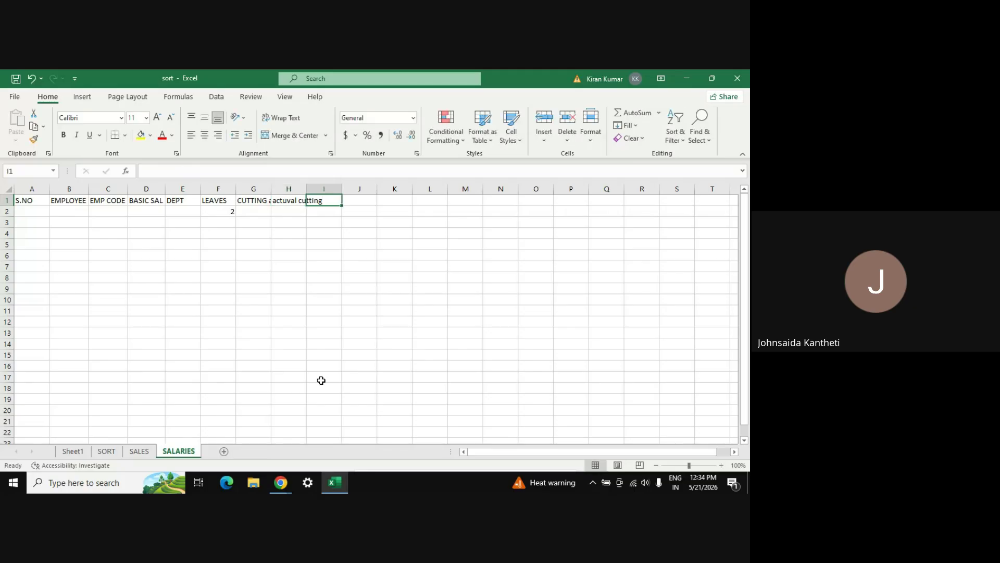
pyautogui.write('net')
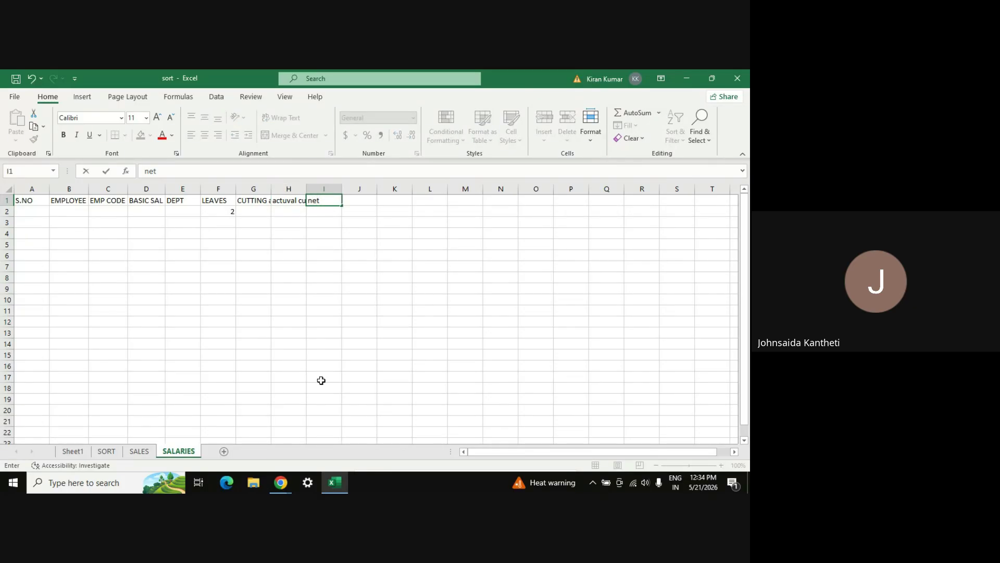
pyautogui.press('Tab')
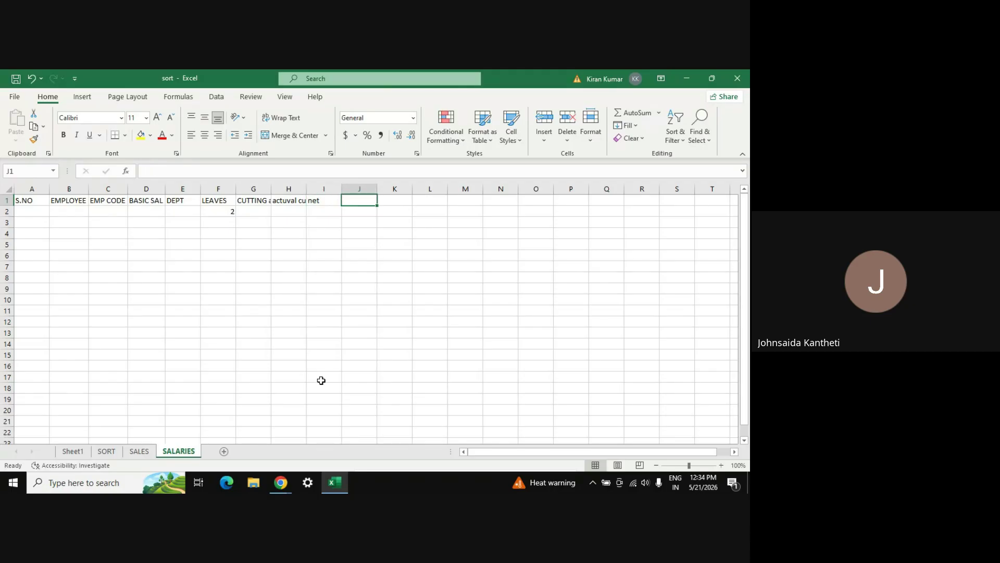
# - Clear the sample leave value from F2
pyautogui.press('Left')
pyautogui.press('Right')
pyautogui.click(231, 210)
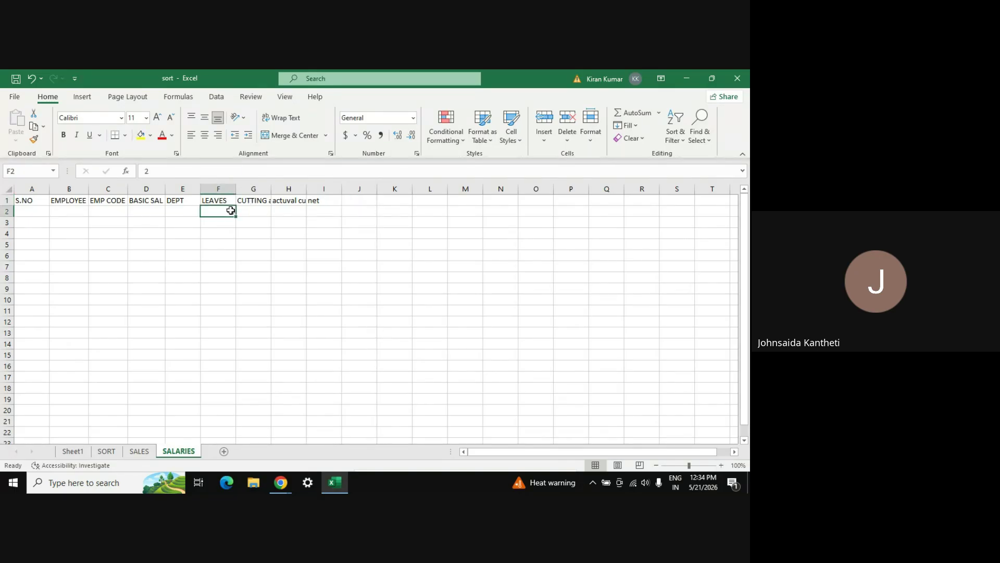
# - Auto-fit columns G and H to show the full "CUTTING amount" and "actuval cutting" headers
pyautogui.doubleClick(271, 188)
pyautogui.moveTo(333, 190); pyautogui.dragTo(333, 190)
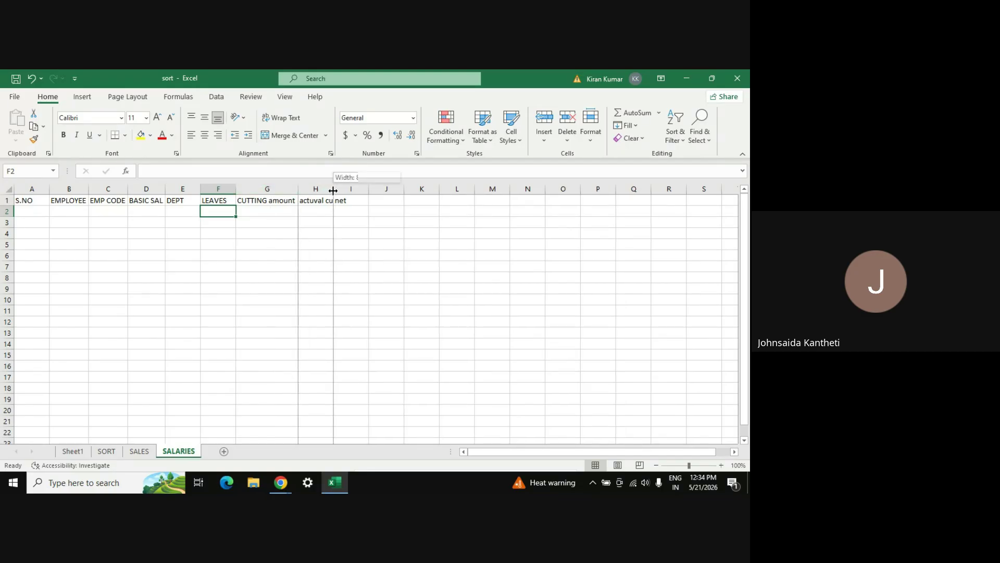
pyautogui.doubleClick(333, 190)
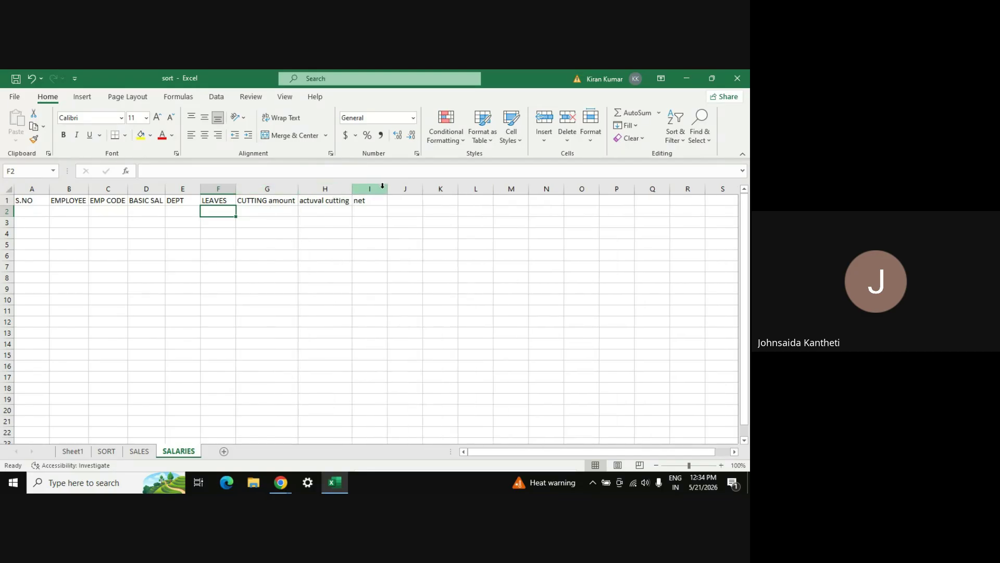
pyautogui.doubleClick(219, 213)
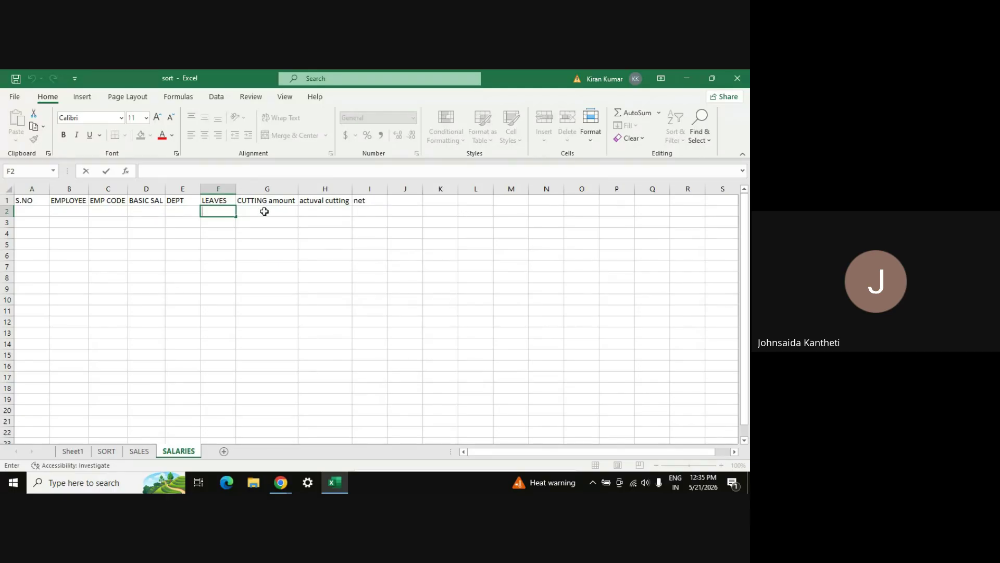
pyautogui.click(263, 208)
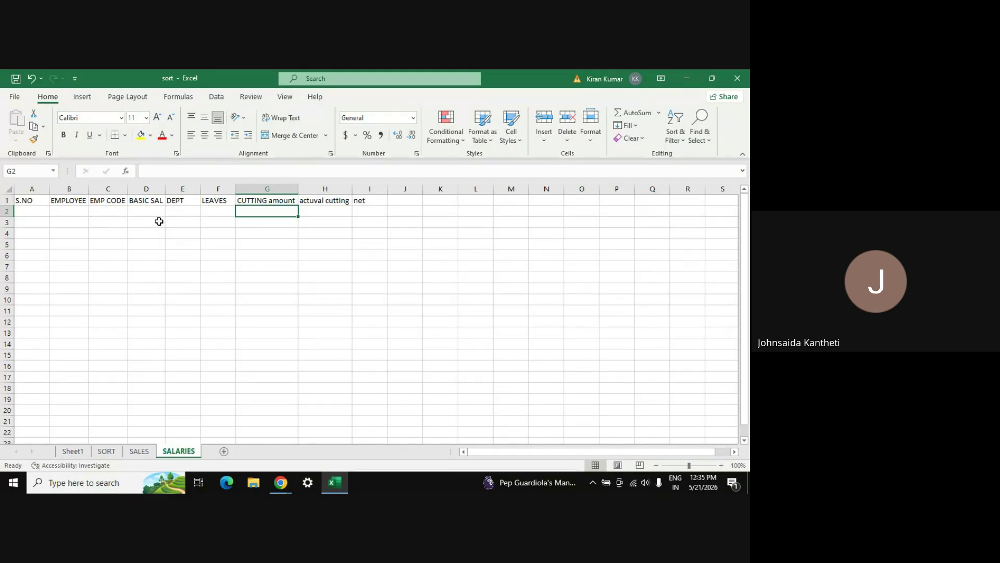
pyautogui.click(37, 212)
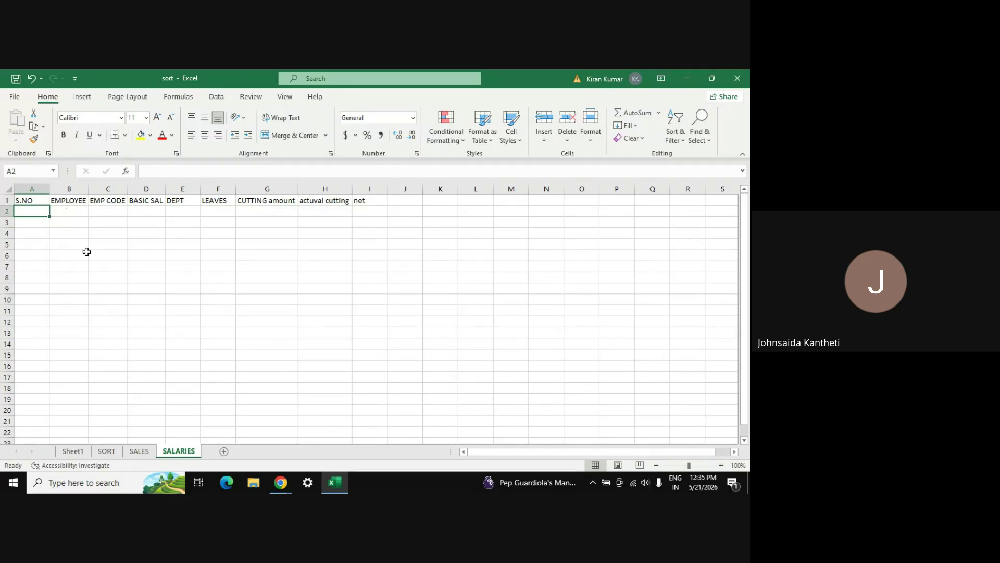
pyautogui.hotkey('alt', 'Tab')
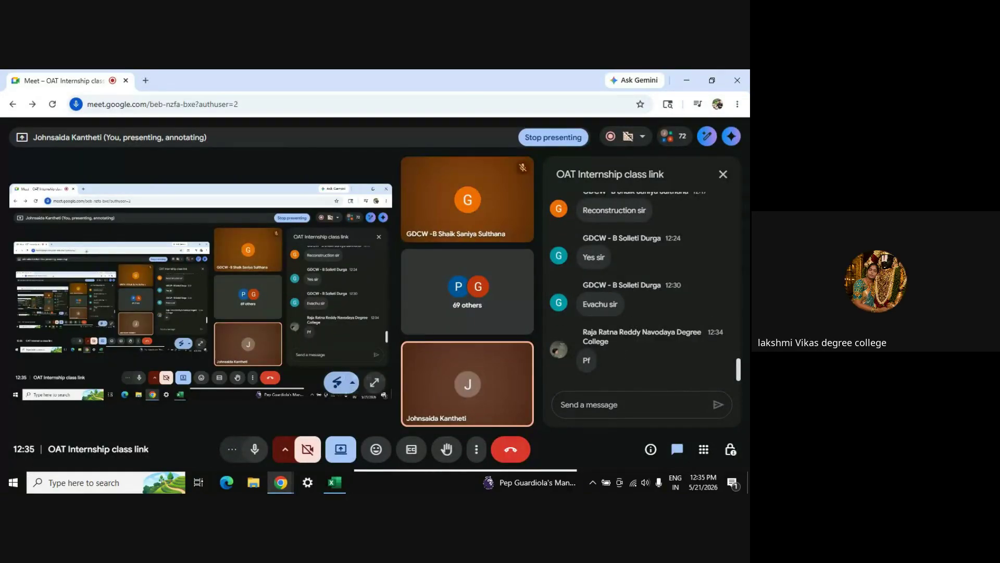
pyautogui.hotkey('alt', 'Tab')
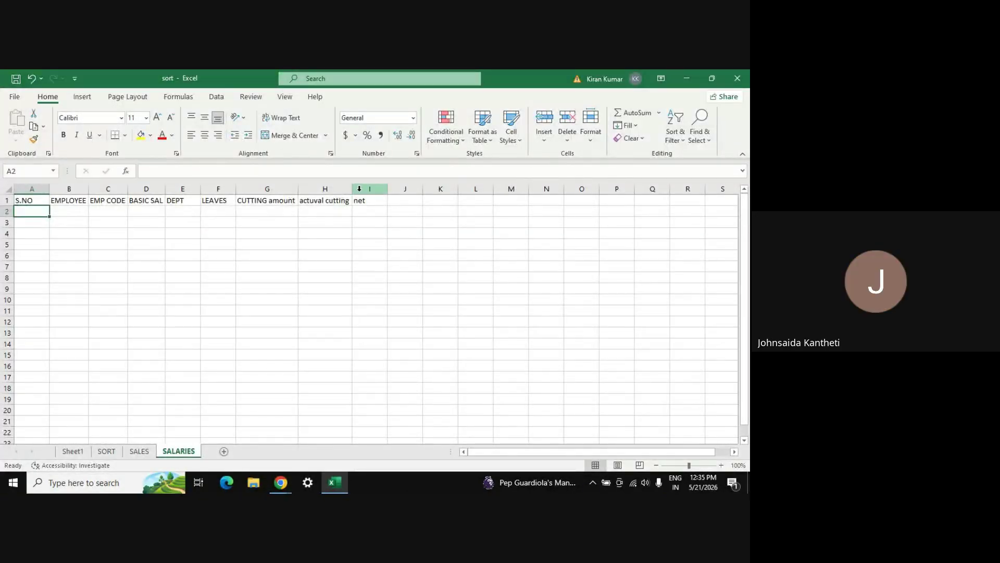
# - Replace the header in I1 with PF and enter ESIC in J1 and NET in K1
pyautogui.click(399, 201)
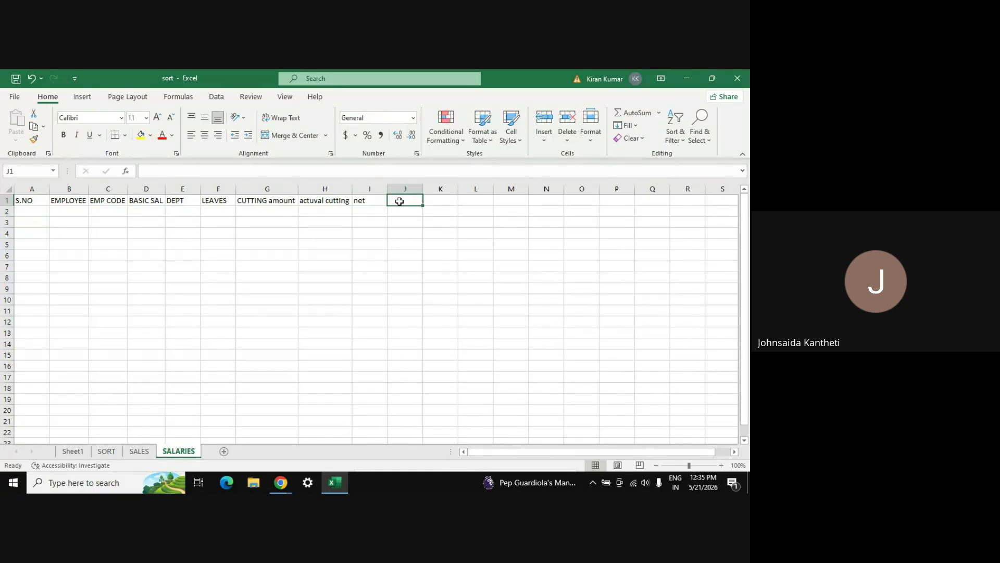
pyautogui.press('Left')
pyautogui.write('P')
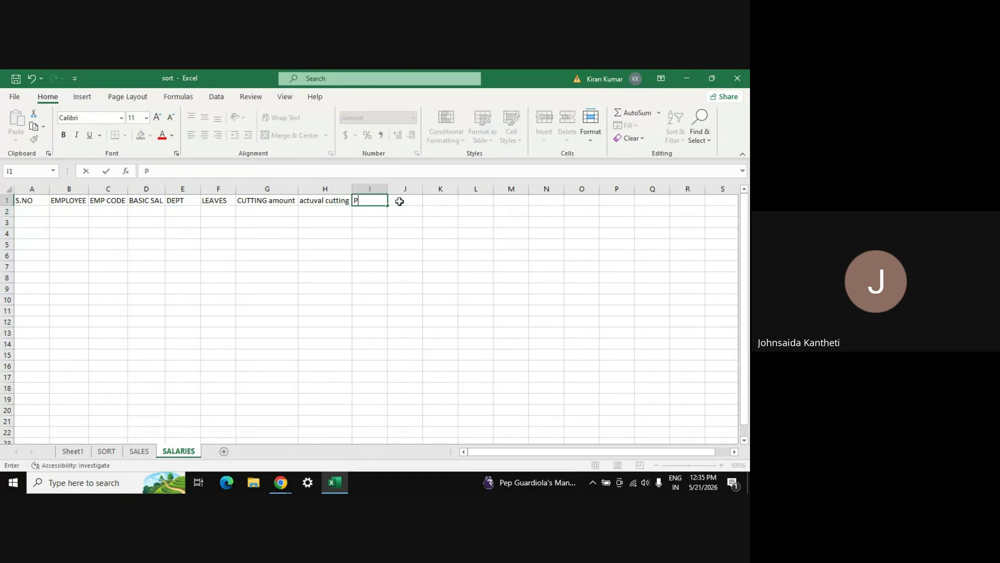
pyautogui.write('F')
pyautogui.click(399, 202)
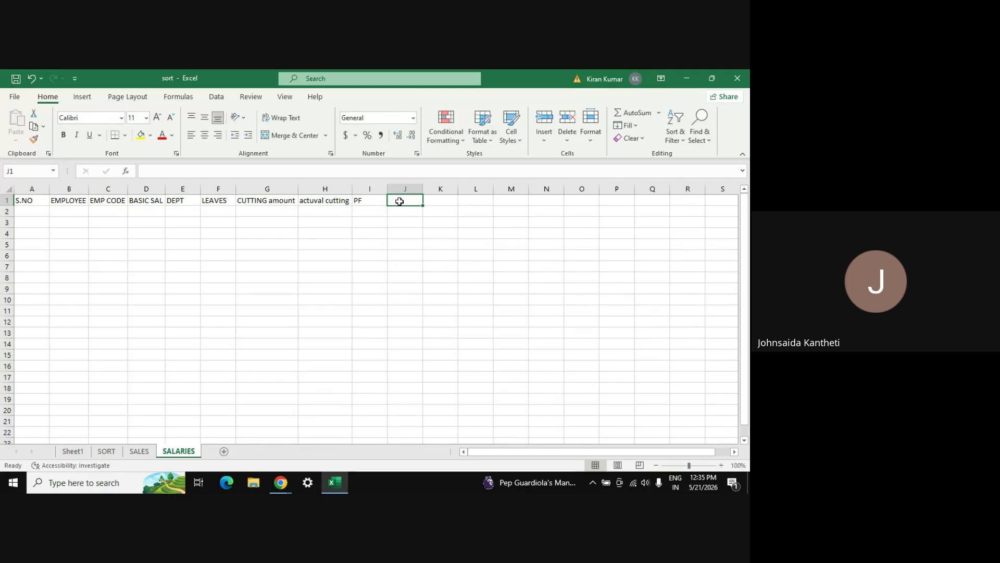
pyautogui.write('ESIC')
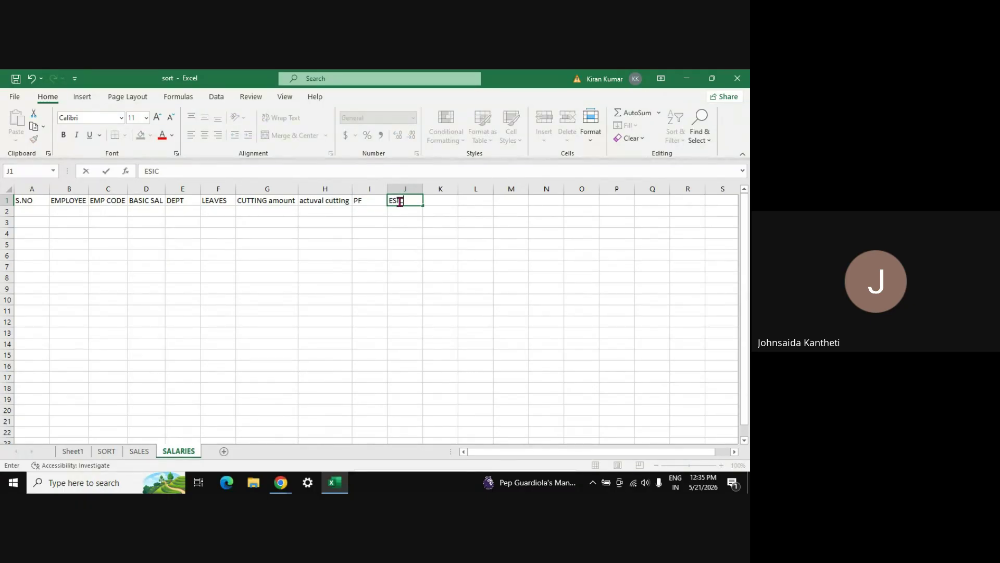
pyautogui.press('Tab')
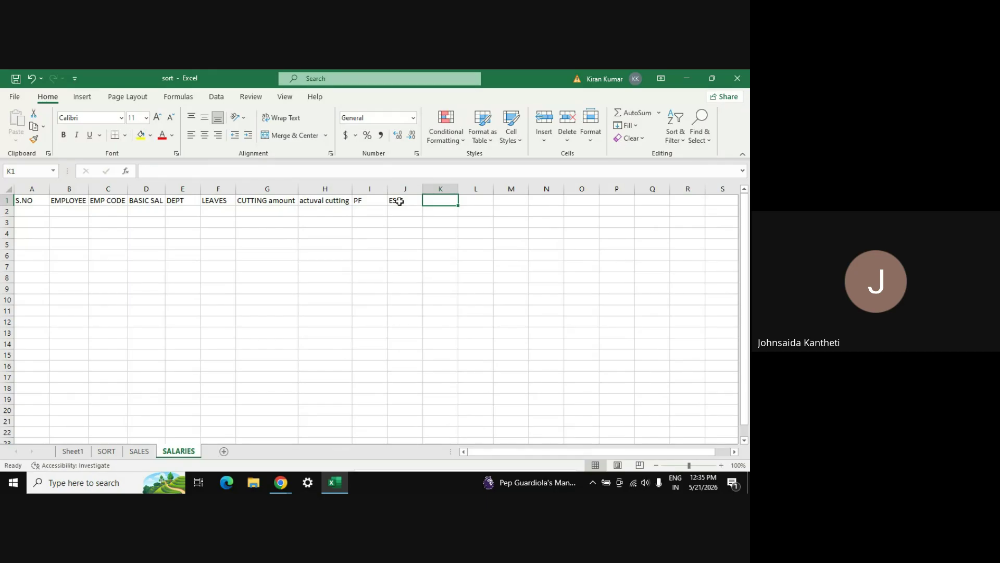
pyautogui.write('NET')
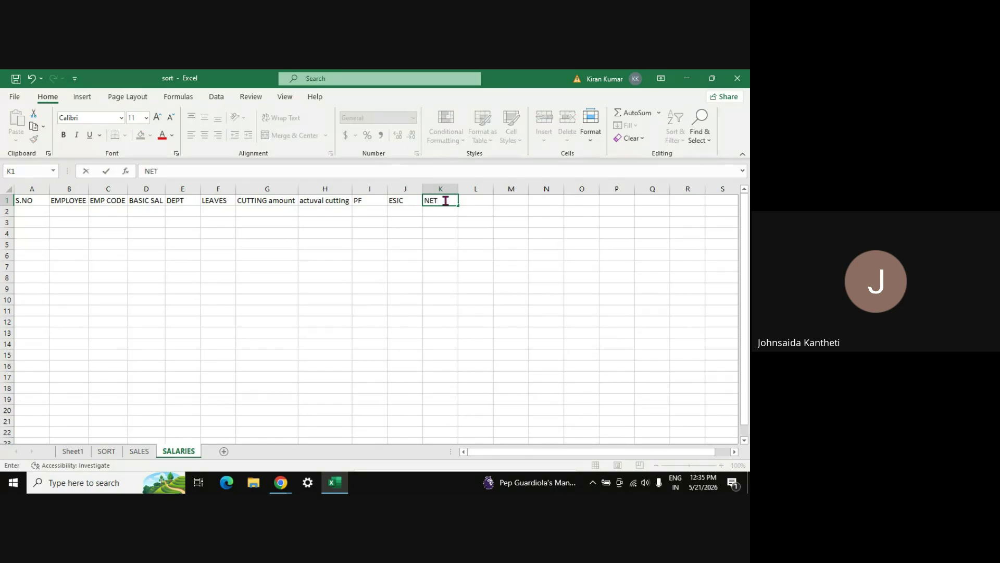
pyautogui.press('Return')
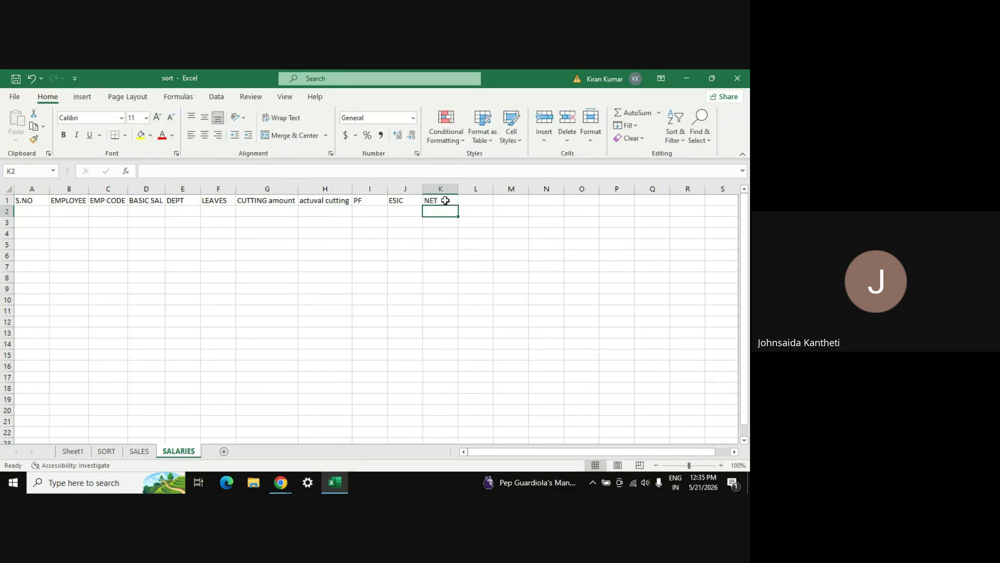
pyautogui.click(446, 200)
pyautogui.hotkey('alt', 'Tab')
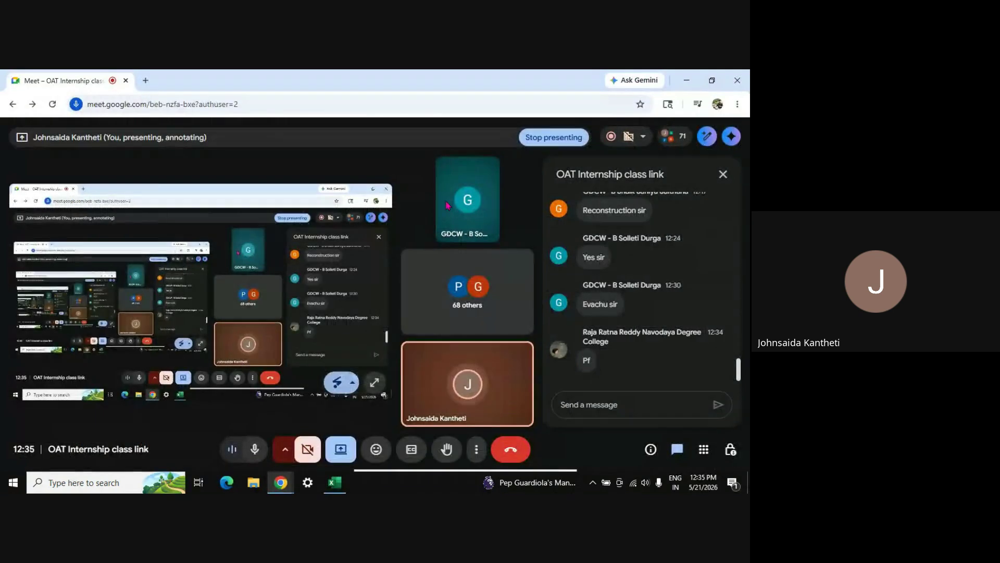
pyautogui.hotkey('alt', 'Tab')
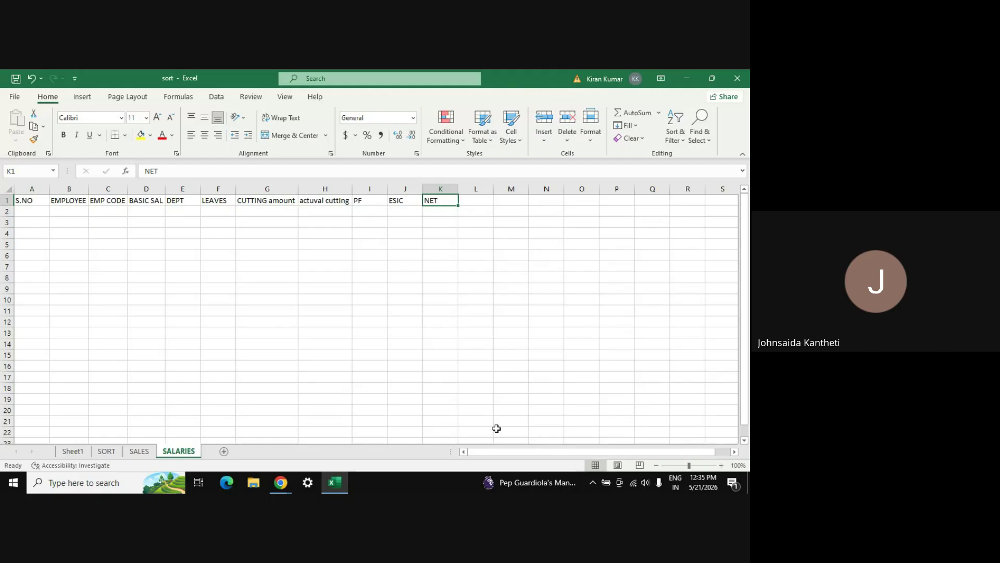
# - Enter the serial numbers 1, 2 and 3 in A2:A4 under S.NO
pyautogui.click(28, 209)
pyautogui.write('1')
pyautogui.press('Return')
pyautogui.write('2')
pyautogui.press('Return')
pyautogui.write('3')
pyautogui.press('Return')
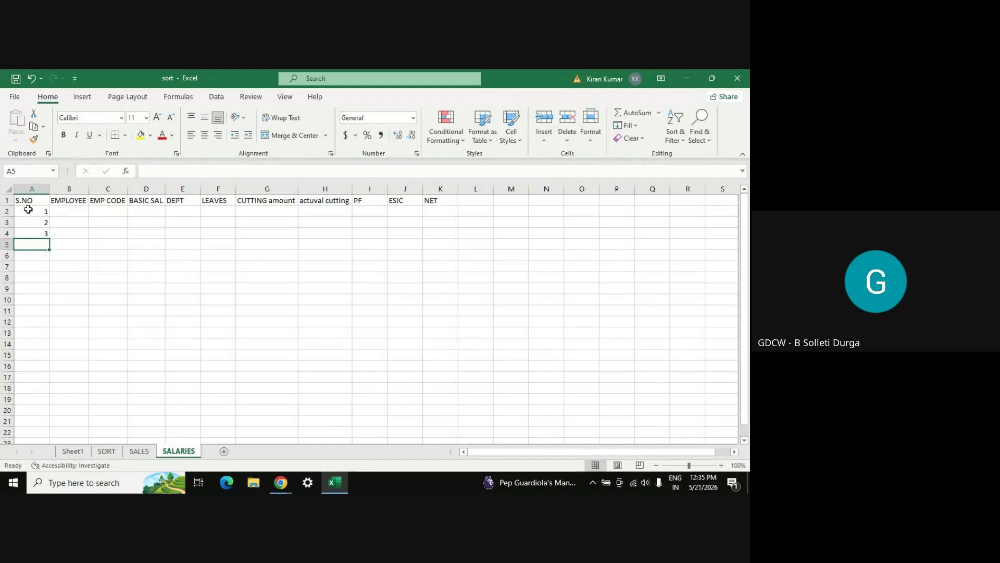
# - Extend the serial number series from A2:A4 down to 19 in A20
pyautogui.click(28, 209)
pyautogui.hotkey('shift', 'Down')
pyautogui.hotkey('shift', 'Down')
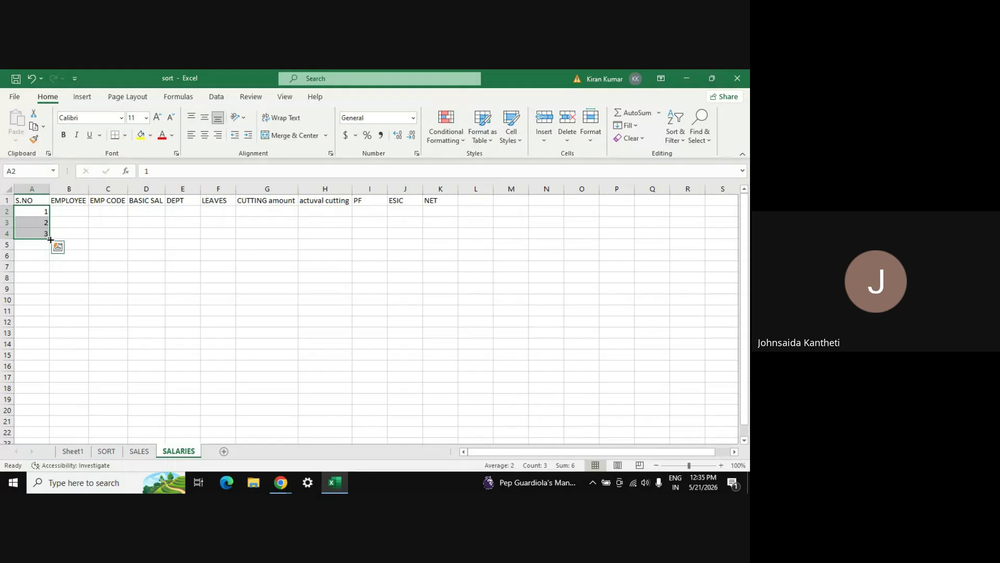
pyautogui.moveTo(50, 239); pyautogui.dragTo(61, 411)
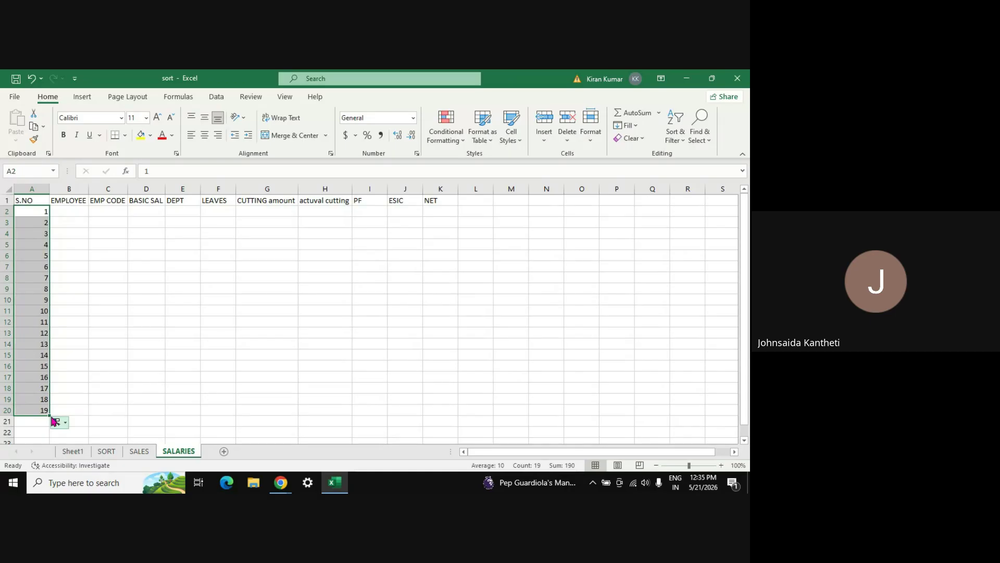
# - Enter a sample eight-digit employee number in B2 and the number that follows it in B3
pyautogui.click(75, 212)
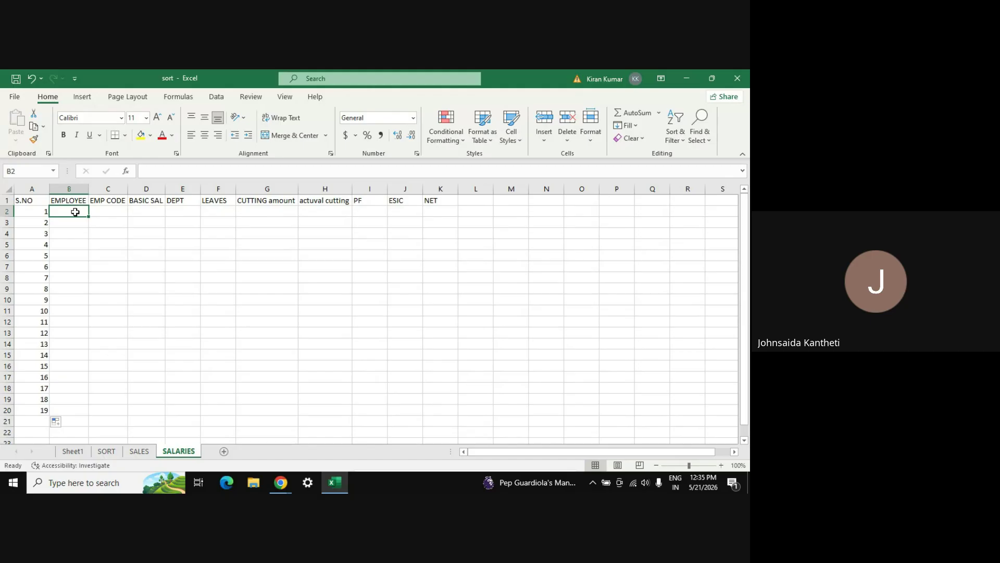
pyautogui.write('123456')
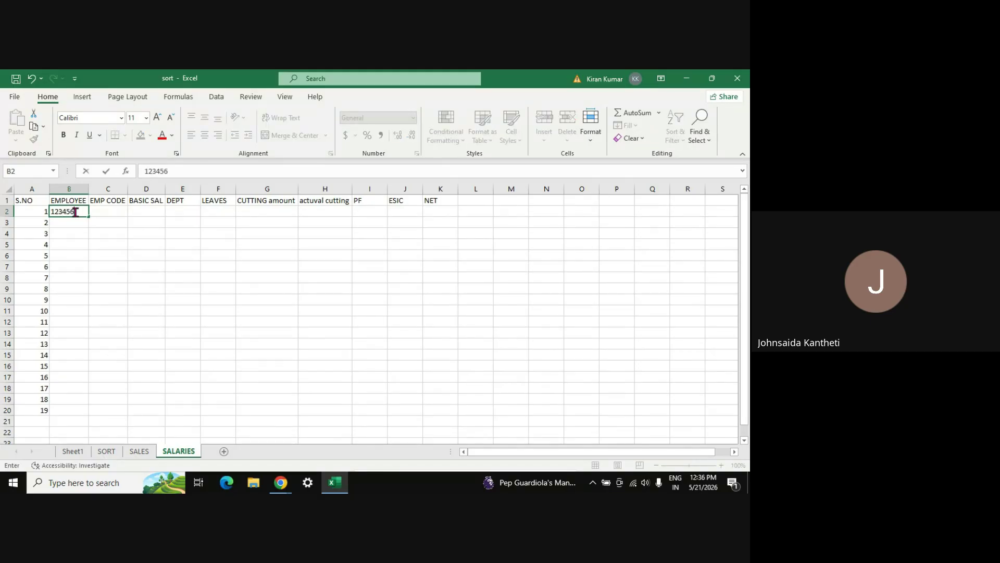
pyautogui.write('78')
pyautogui.press('Return')
pyautogui.hotkey('ctrl', 'd')
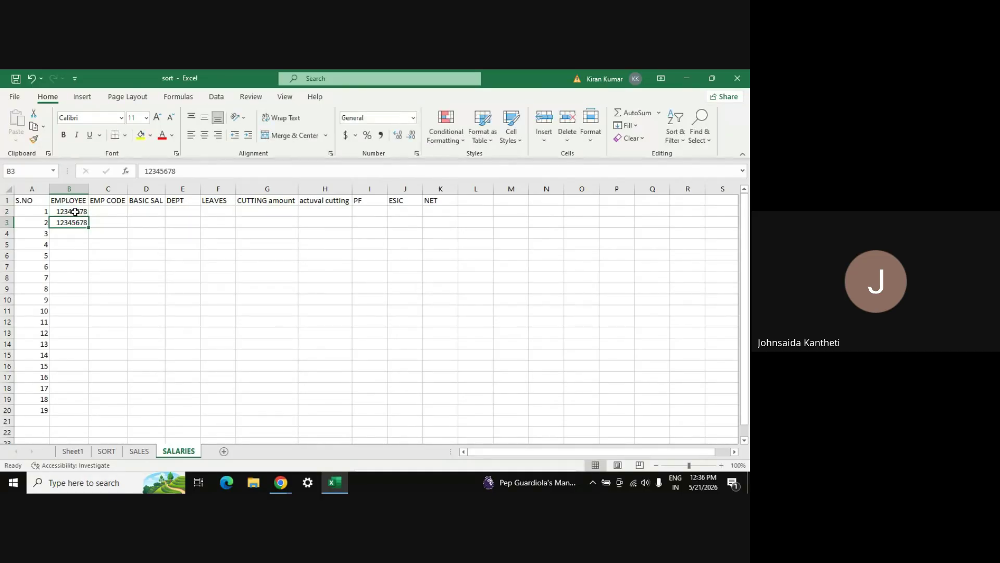
pyautogui.click(194, 171)
pyautogui.press('BackSpace')
pyautogui.write('9')
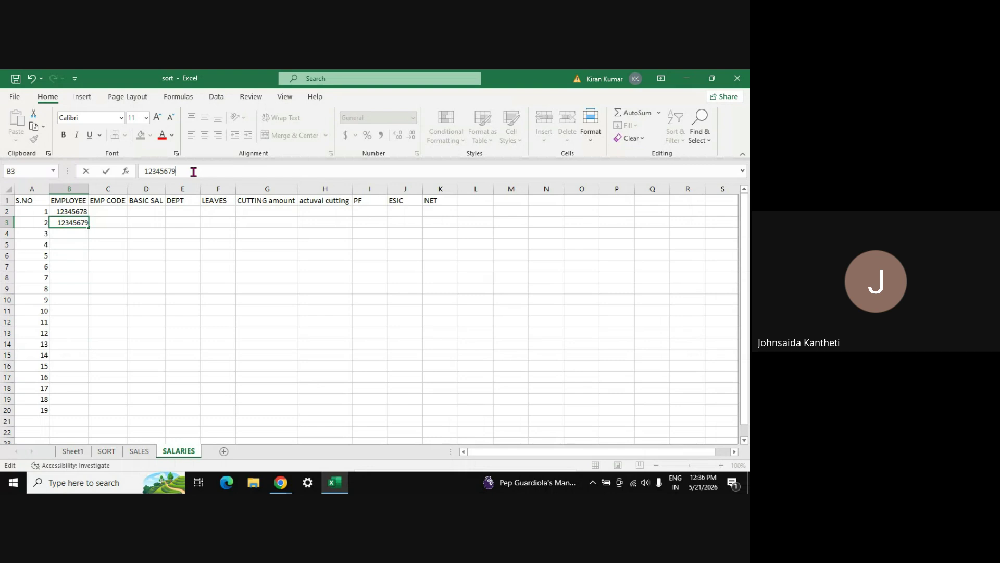
pyautogui.press('Return')
# - Copy the employee number from B3 into B4 and change its last two digits to 80
pyautogui.hotkey('ctrl', 'd')
pyautogui.click(193, 172)
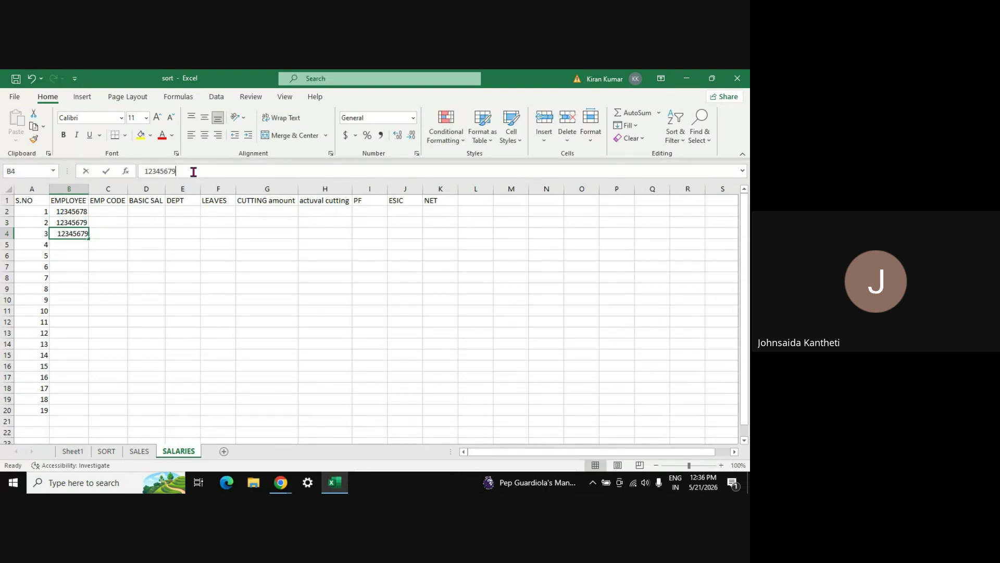
pyautogui.press('BackSpace')
pyautogui.press('BackSpace')
pyautogui.press('BackSpace')
pyautogui.write('80')
pyautogui.press('Return')
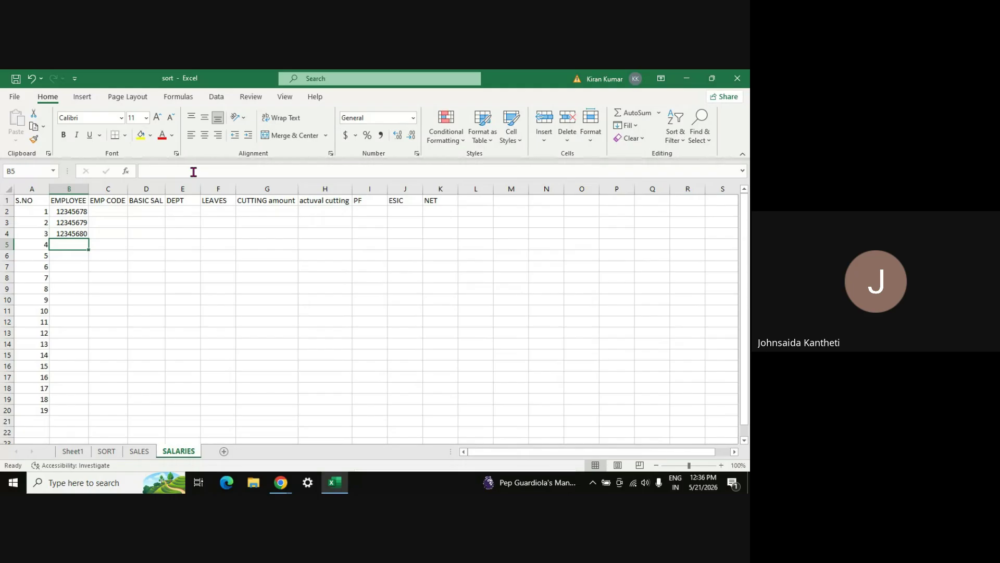
# - Extend the employee number series from B2:B4 down to B20
pyautogui.press('Up')
pyautogui.press('Up')
pyautogui.press('Up')
pyautogui.hotkey('shift', 'Down')
pyautogui.hotkey('shift', 'Down')
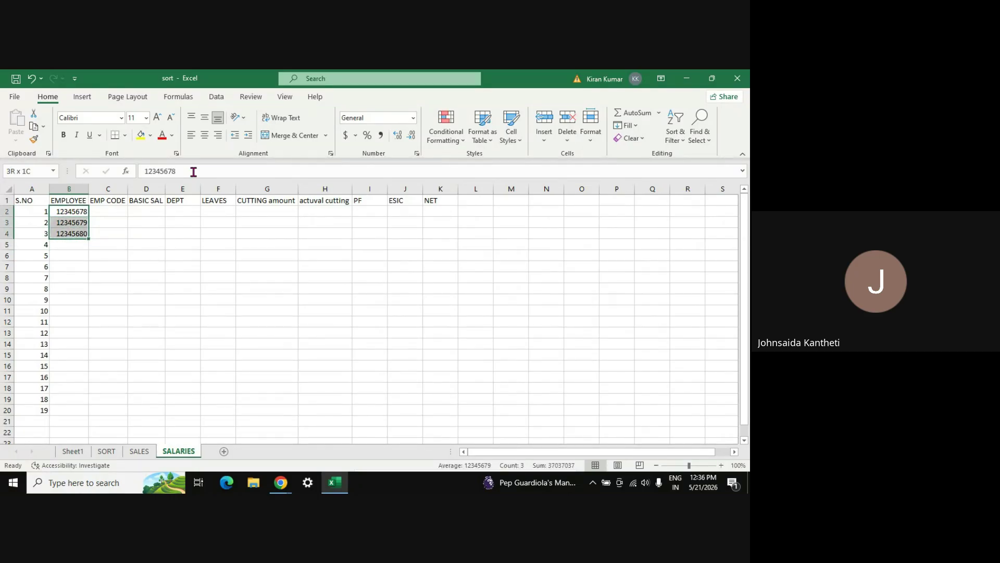
pyautogui.moveTo(88, 239); pyautogui.dragTo(89, 415)
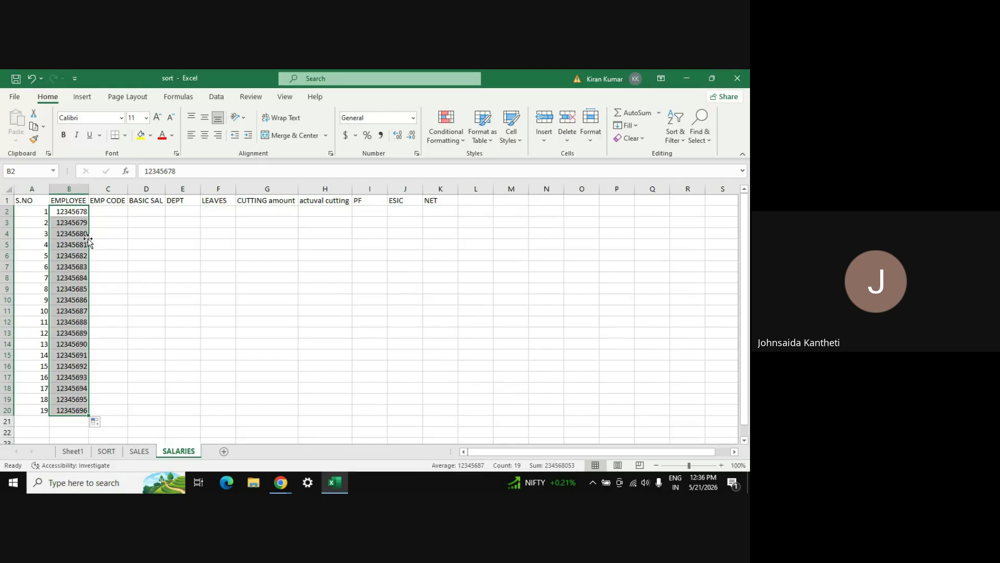
pyautogui.click(120, 322)
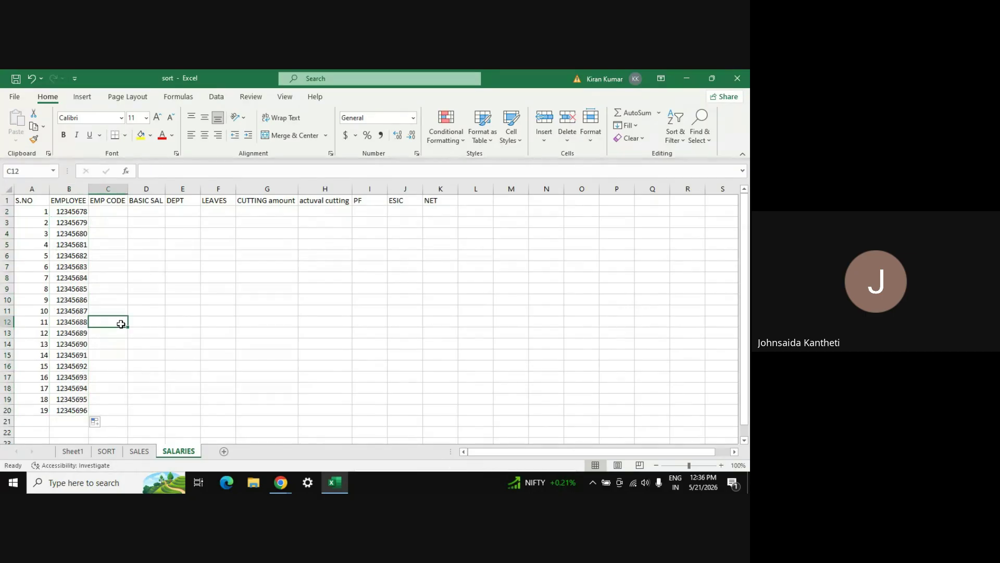
# - Enter the employee codes EMP132, EMP133 and EMP135 in C2:C4 under EMP CODE
pyautogui.click(107, 210)
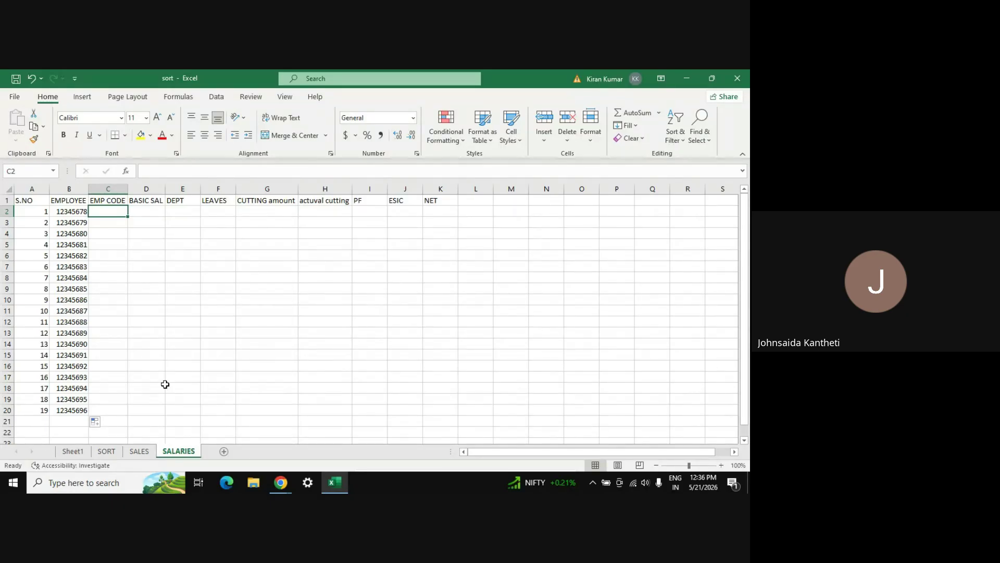
pyautogui.write('EMP')
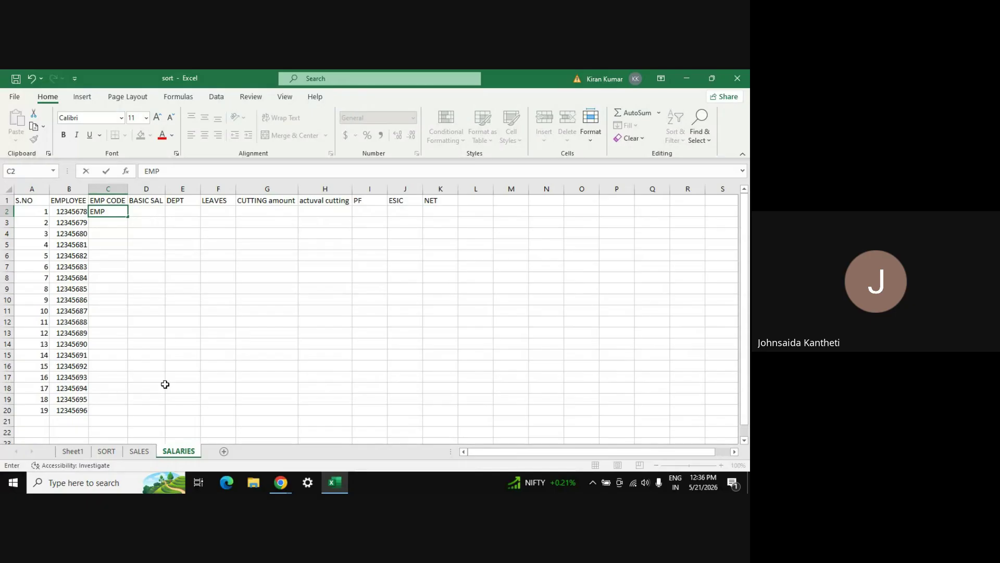
pyautogui.write('132')
pyautogui.press('Return')
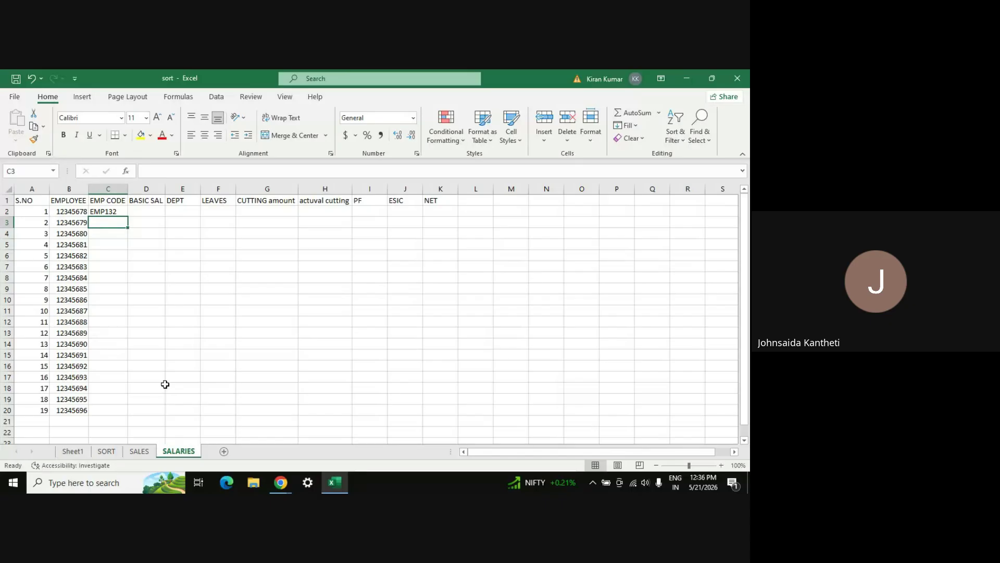
pyautogui.write('EMP1')
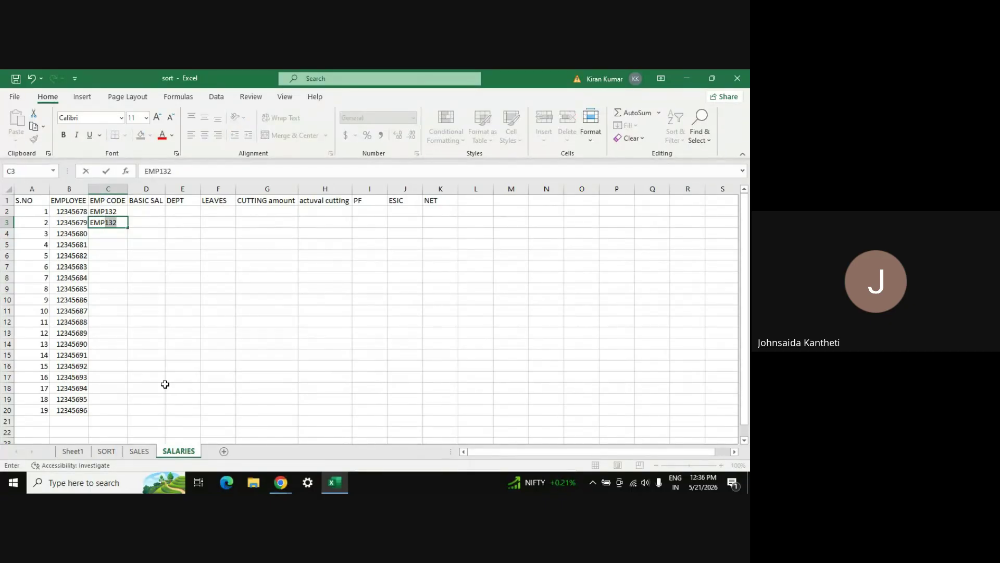
pyautogui.write('33')
pyautogui.press('Return')
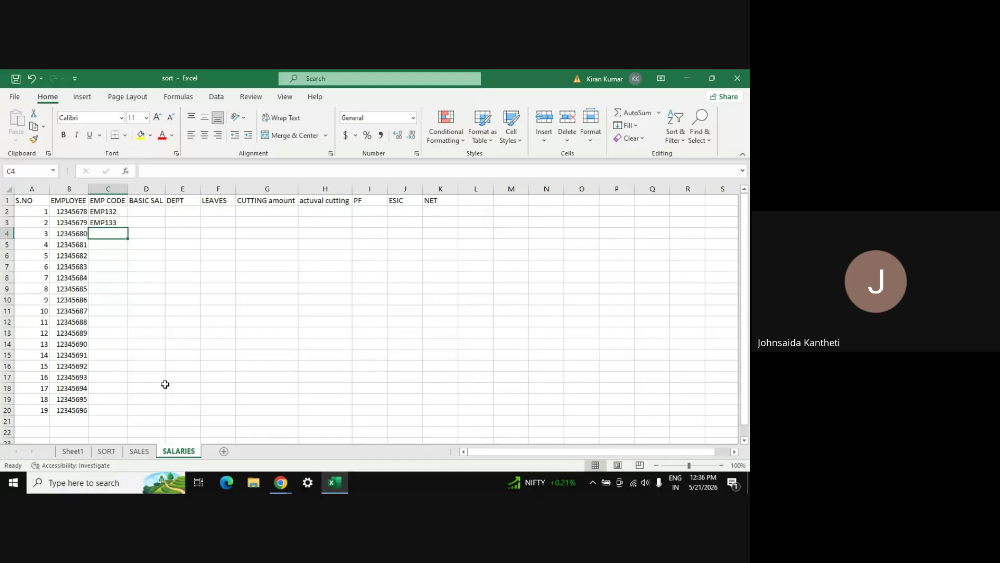
pyautogui.write('EMP1')
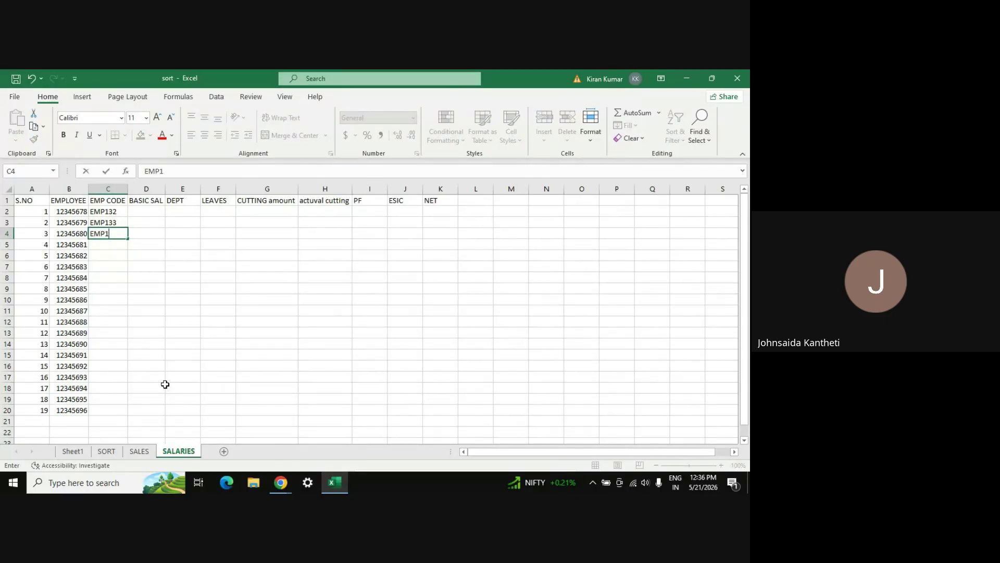
pyautogui.write('35')
pyautogui.press('Up')
pyautogui.press('Up')
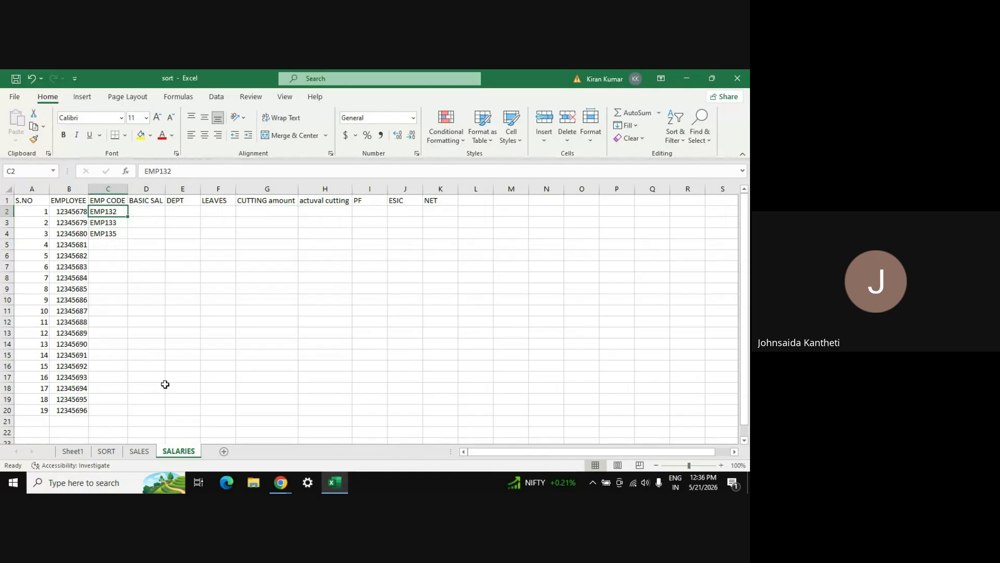
# - Try to fill the employee codes of C2:C4 down to C20, and undo the fill
pyautogui.hotkey('shift', 'Down')
pyautogui.hotkey('shift', 'Down')
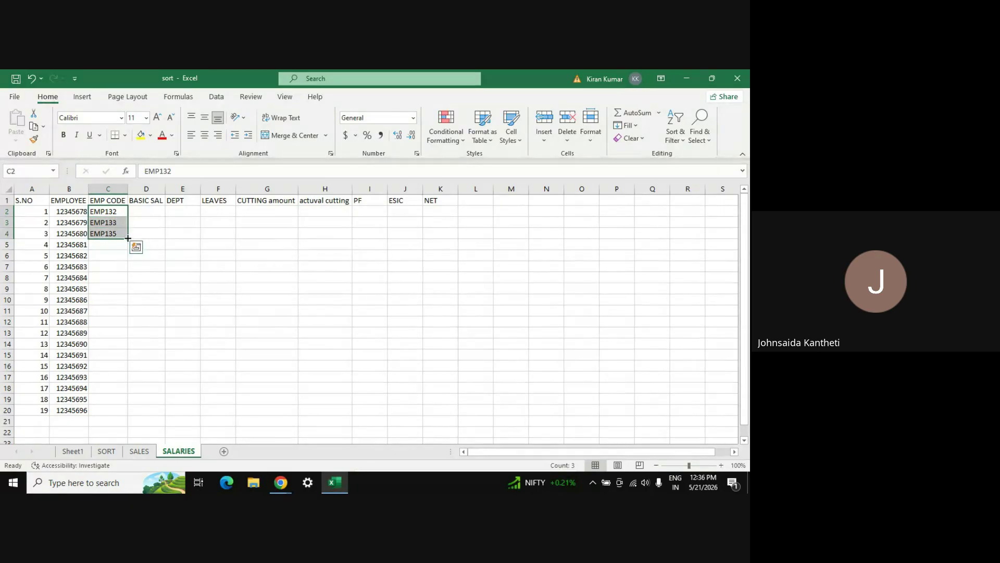
pyautogui.doubleClick(127, 239)
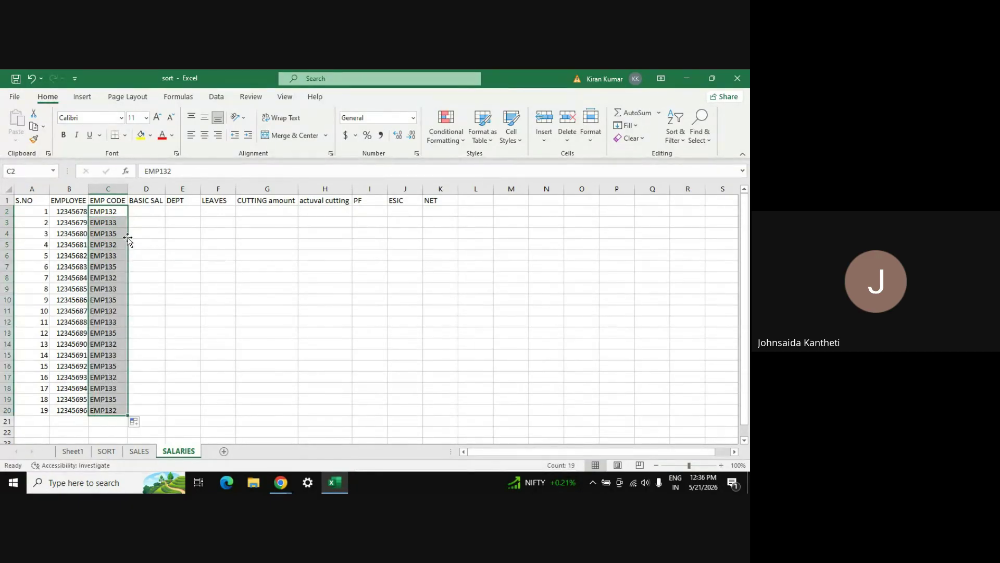
pyautogui.click(162, 315)
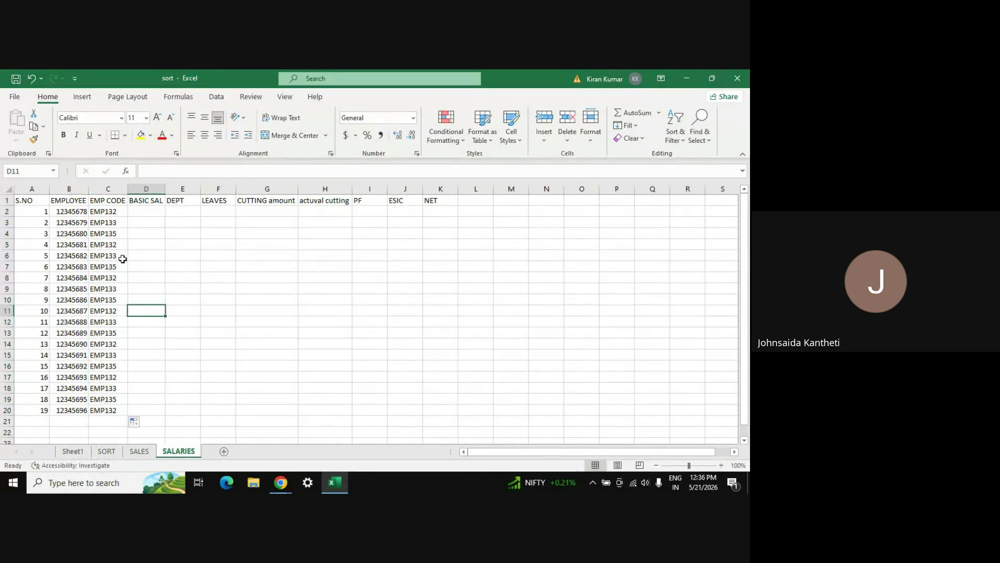
pyautogui.hotkey('ctrl', 'z')
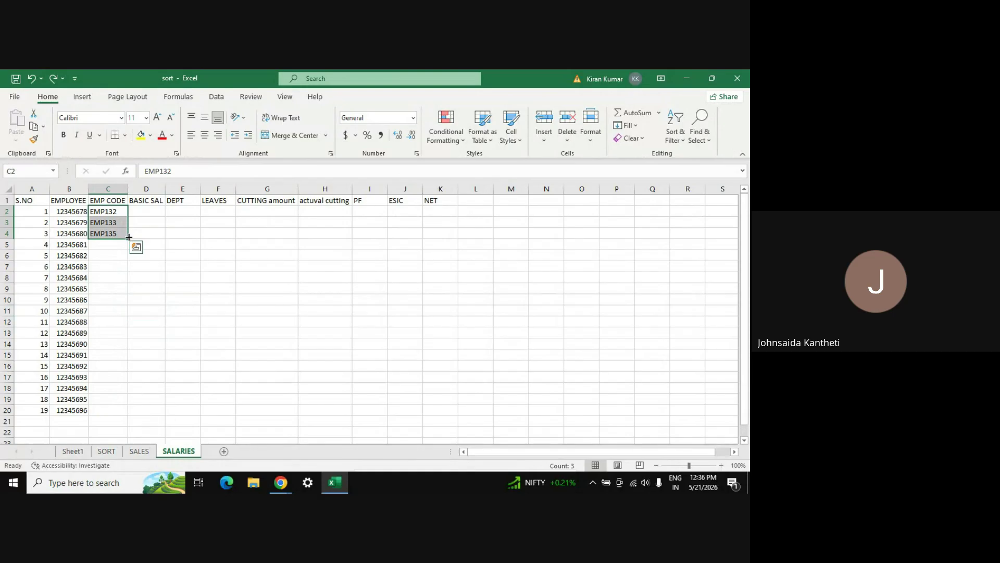
# - Change the employee code in C2 to EMP131 and extend the code series from C2:C4 down to C20
pyautogui.doubleClick(120, 211)
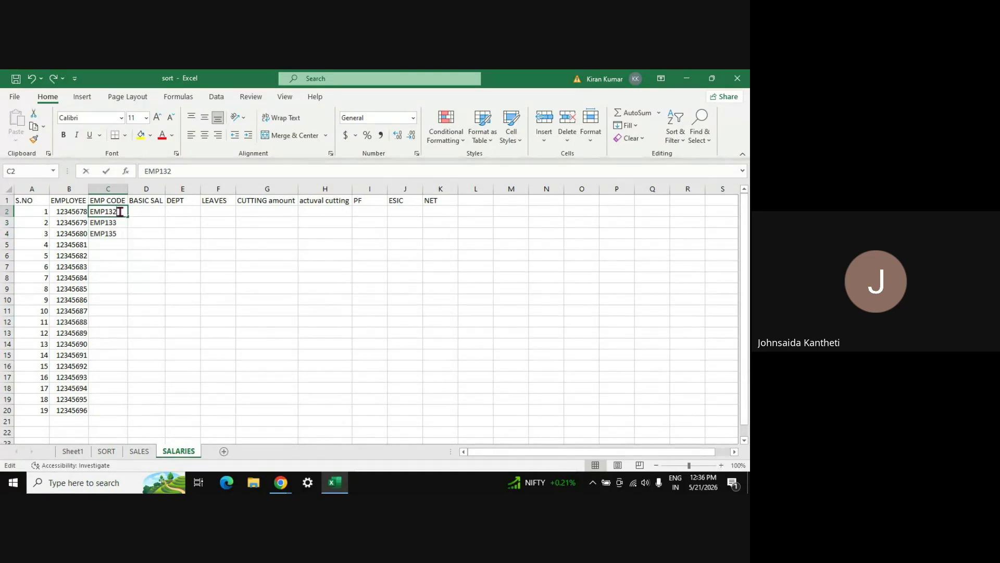
pyautogui.press('BackSpace')
pyautogui.write('1')
pyautogui.press('Return')
pyautogui.press('Up')
pyautogui.moveTo(120, 212); pyautogui.dragTo(129, 416)
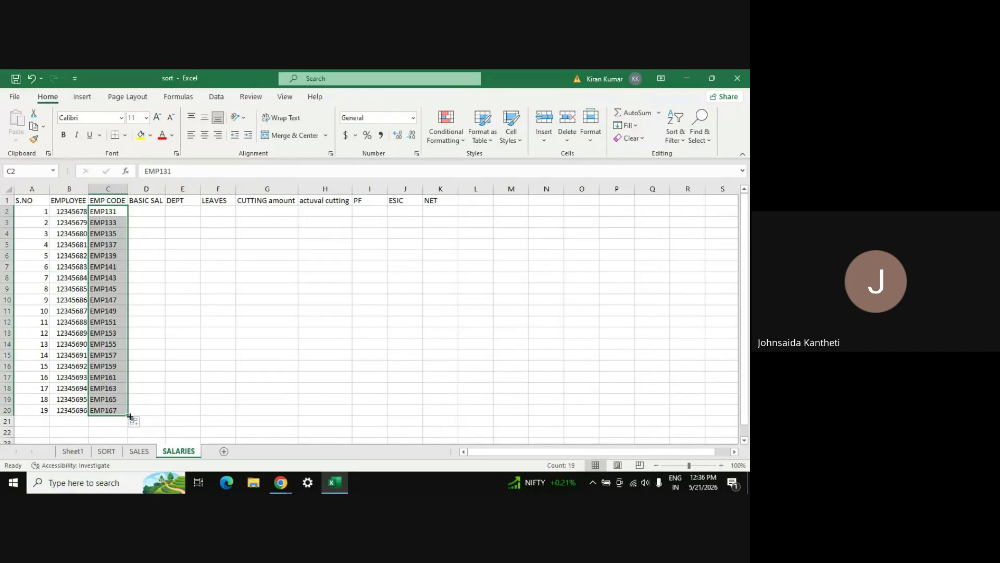
# - Move the headers LEAVES through NET from F1:K1 two columns over, starting at H1
pyautogui.click(150, 210)
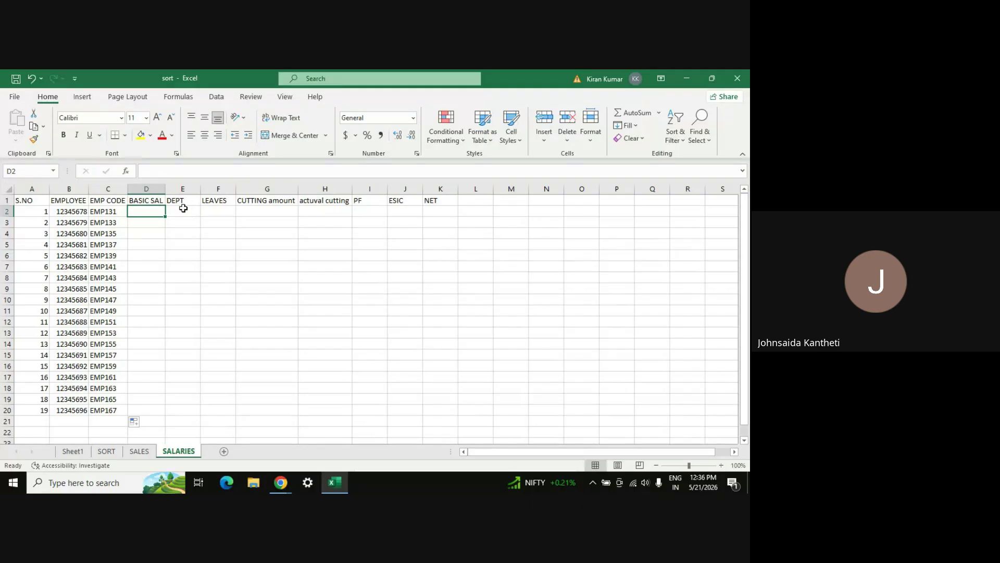
pyautogui.click(184, 209)
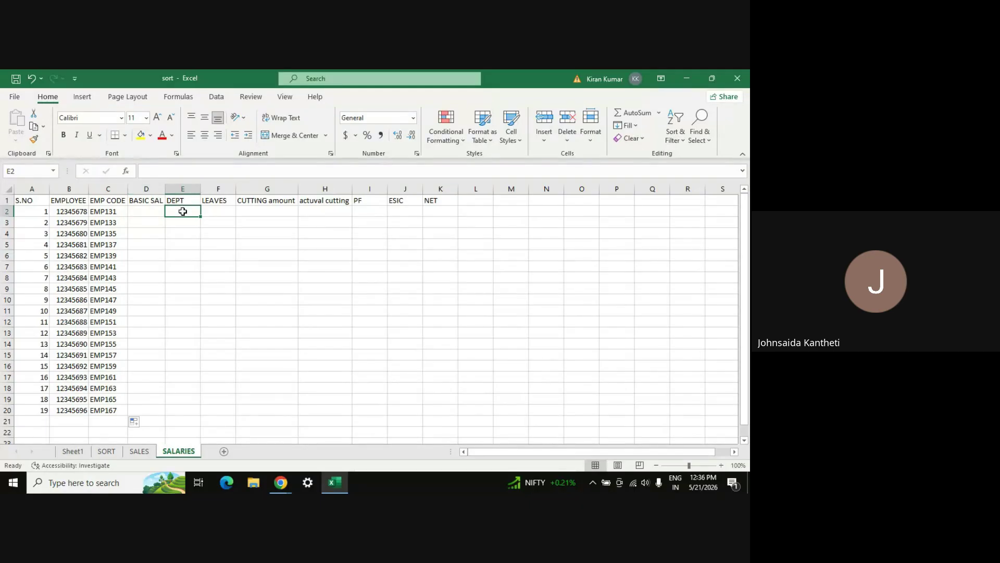
pyautogui.click(223, 201)
pyautogui.hotkey('ctrl', 'shift', 'Right')
pyautogui.hotkey('ctrl', 'c')
pyautogui.press('Right')
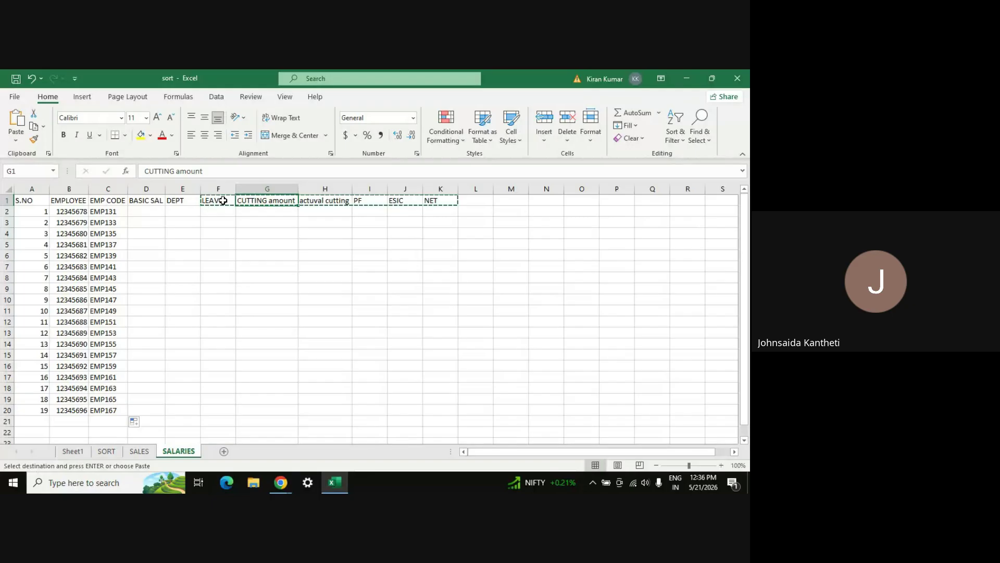
pyautogui.press('Right')
pyautogui.hotkey('ctrl', 'v')
# - Move the BASIC SAL and DEPT headers from D1:E1 to F1:G1
pyautogui.press('Left')
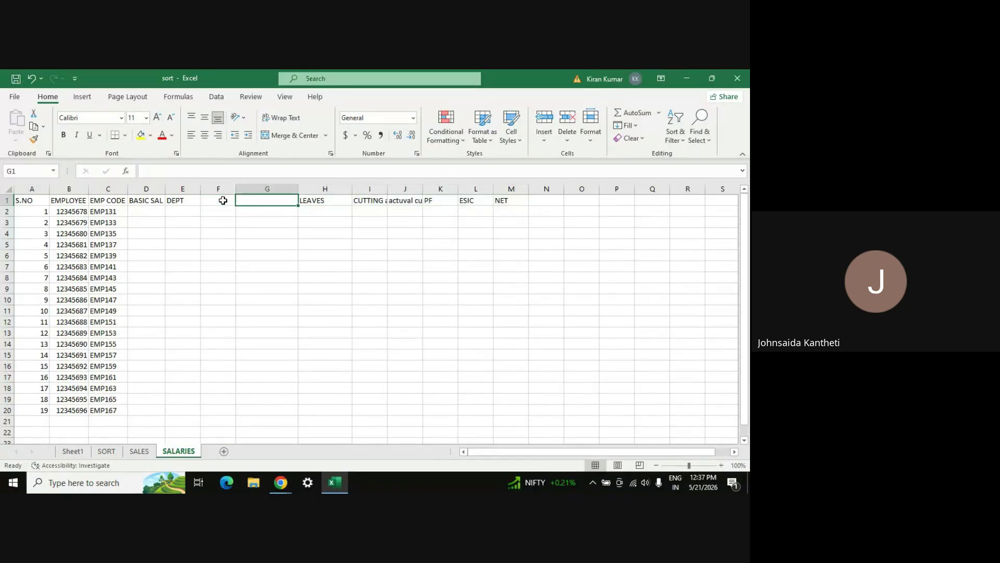
pyautogui.press('Left')
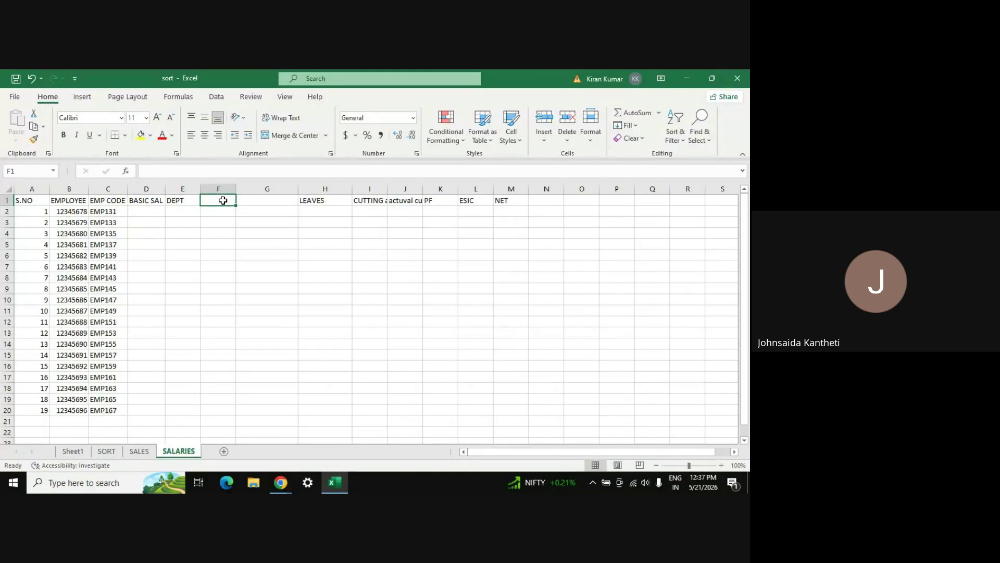
pyautogui.press('Left')
pyautogui.press('Left')
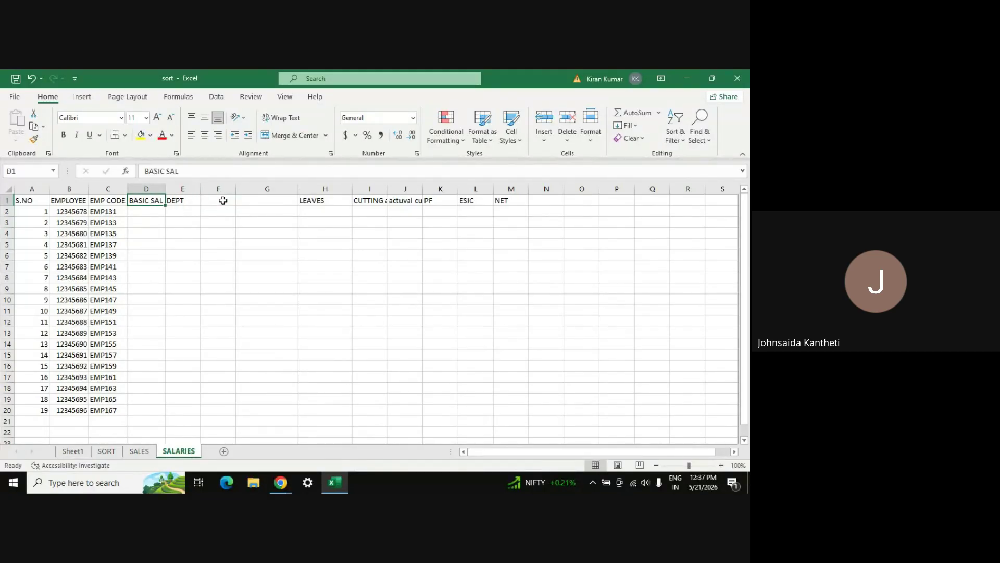
pyautogui.hotkey('shift', 'Right')
pyautogui.hotkey('ctrl', 'x')
pyautogui.press('Right')
pyautogui.press('Right')
pyautogui.hotkey('ctrl', 'v')
# - Enter the header Deg in D1 and delete the empty column E
pyautogui.press('Left')
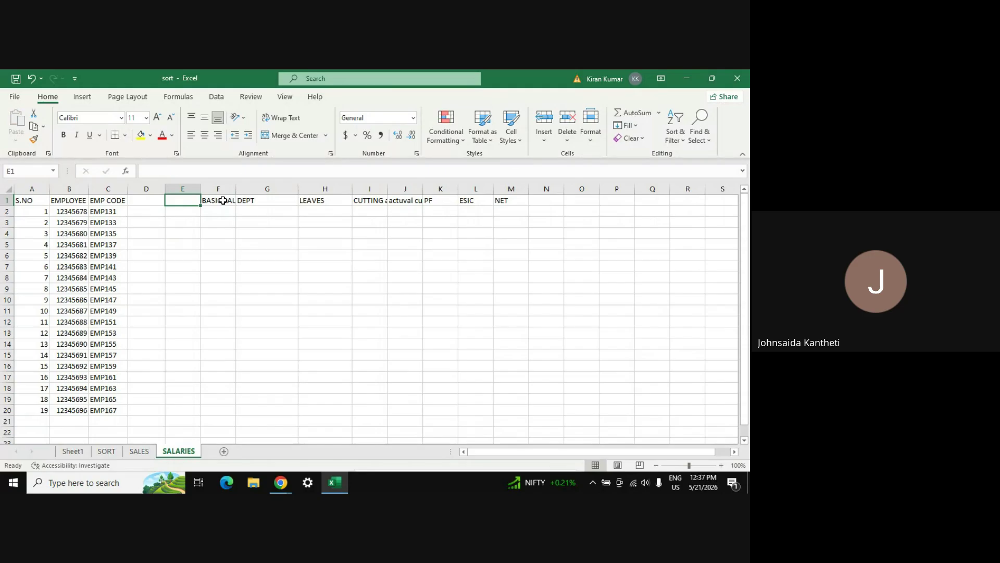
pyautogui.press('Left')
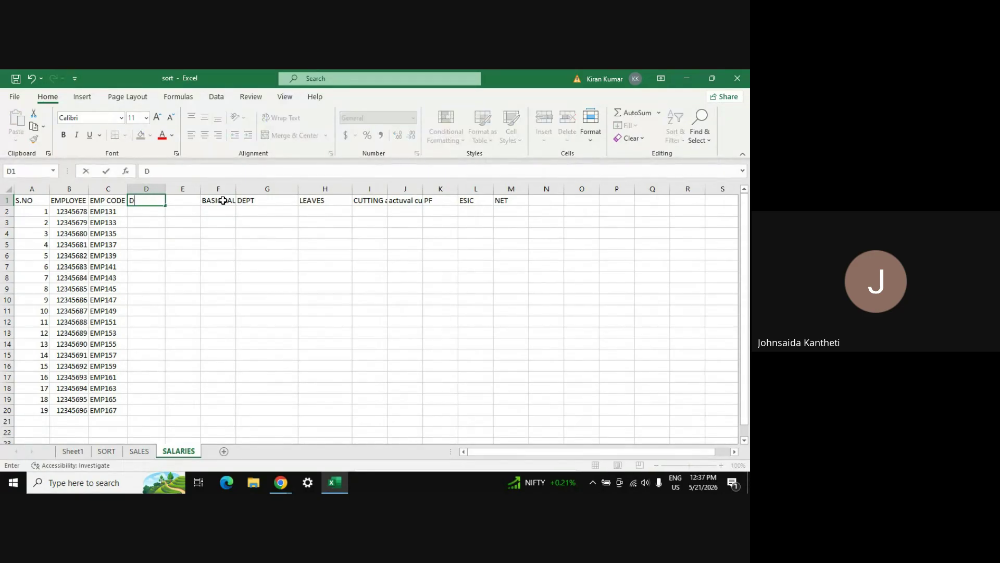
pyautogui.write('Deg')
pyautogui.press('Right')
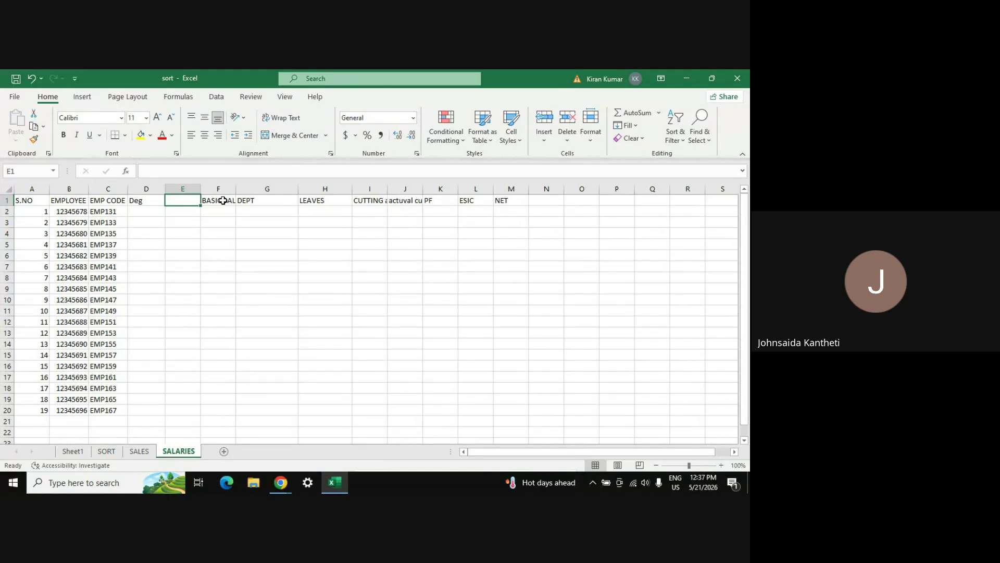
pyautogui.click(192, 188)
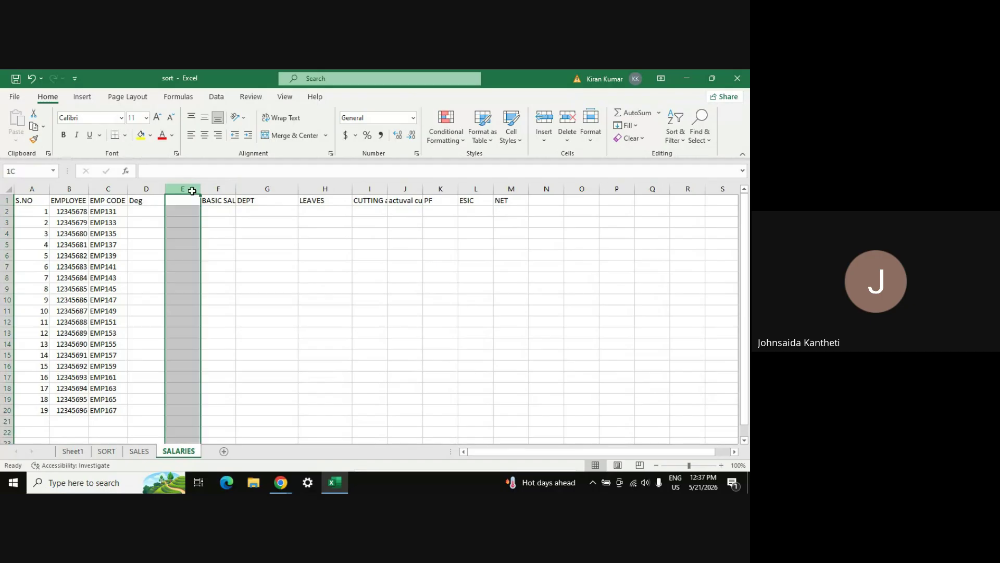
pyautogui.hotkey('ctrl', '-')
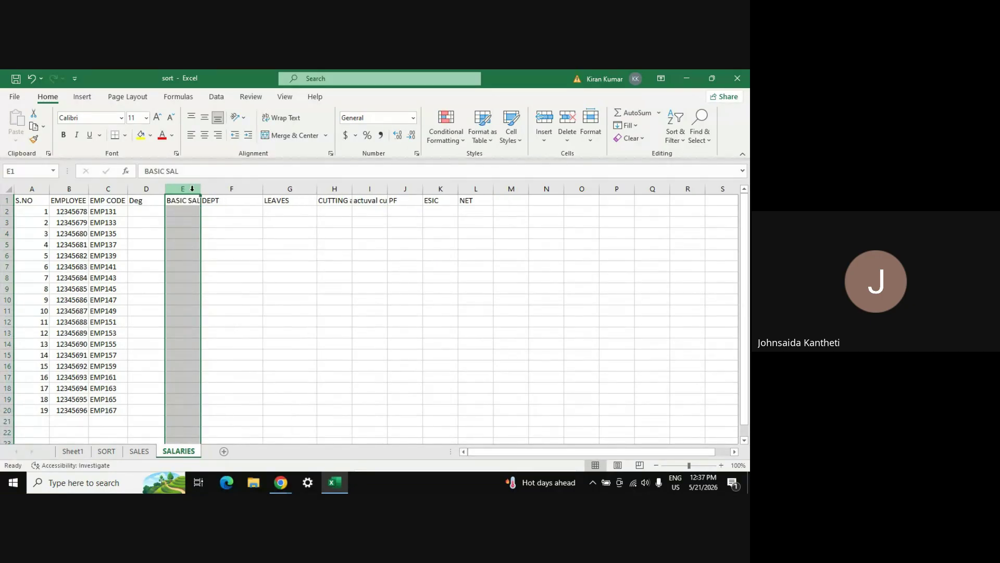
# - Enter PRINICIPAL in D2 and HOD in D3:D5 under Deg
pyautogui.press('Left')
pyautogui.press('Down')
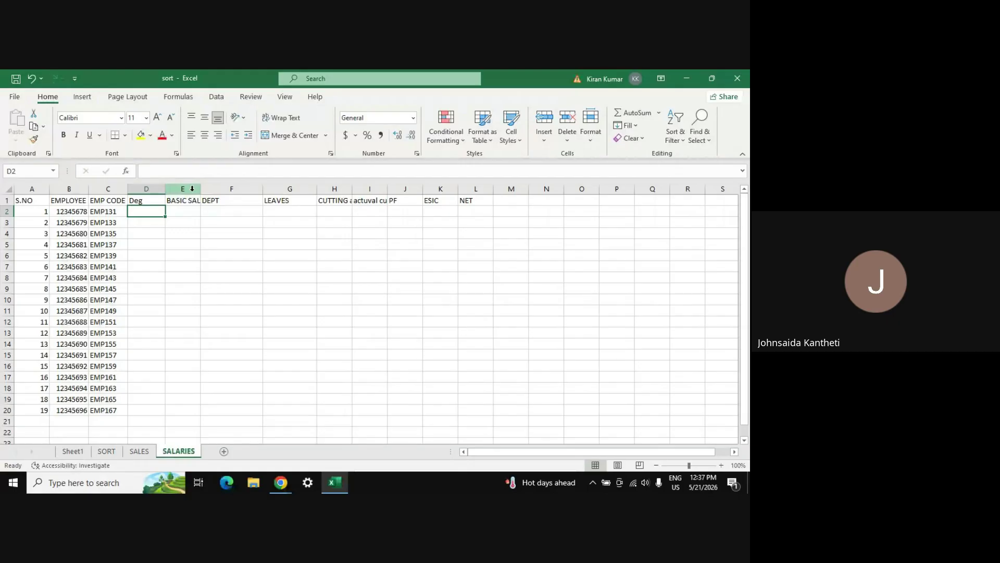
pyautogui.write('PRINICI')
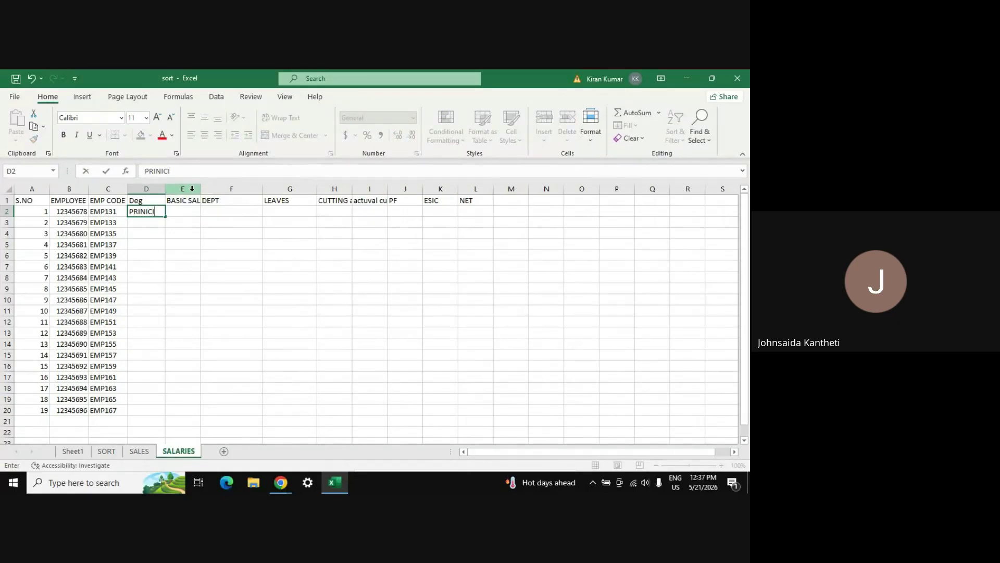
pyautogui.write('PAL')
pyautogui.press('Return')
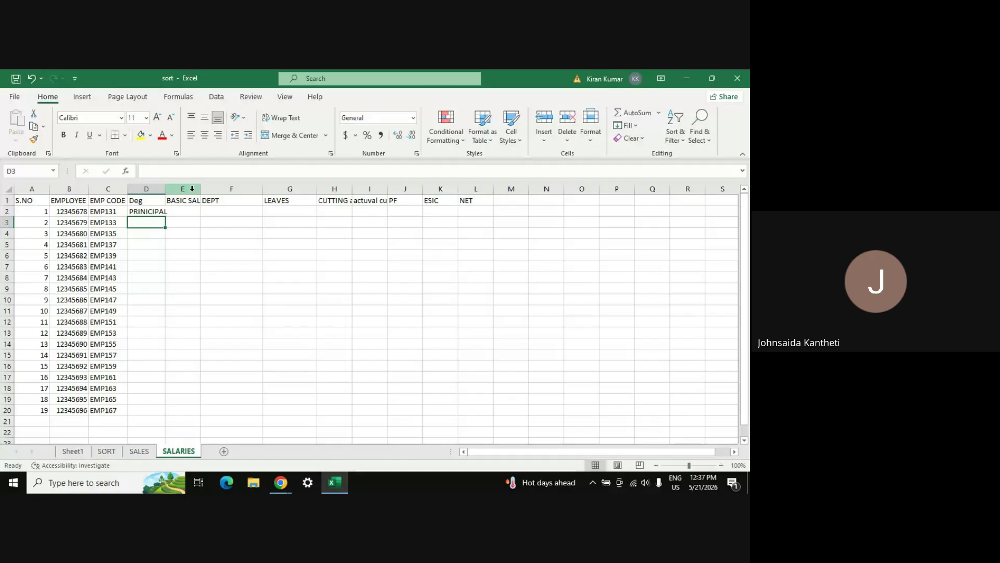
pyautogui.write('HOD')
pyautogui.press('Return')
pyautogui.hotkey('ctrl', 'd')
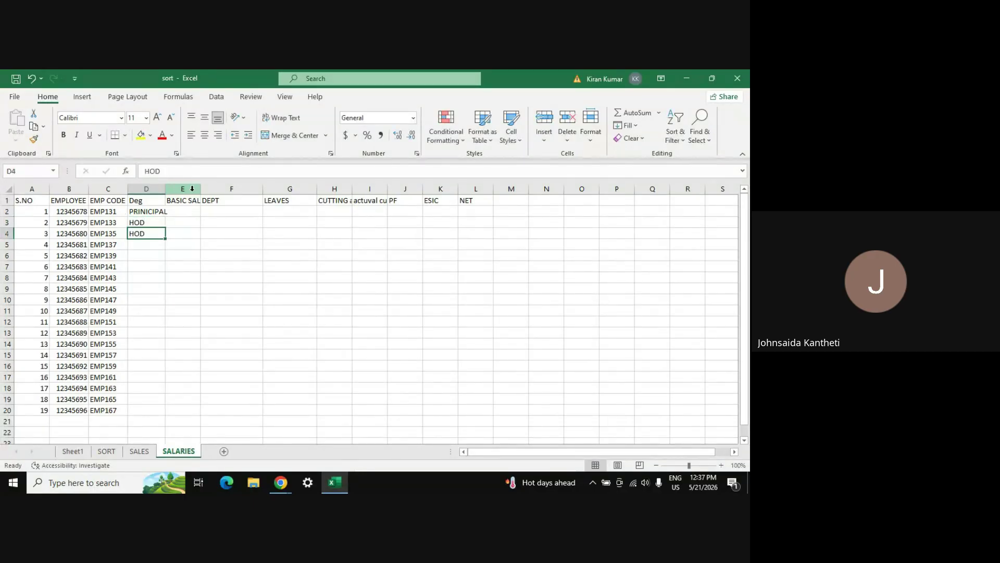
pyautogui.press('Return')
pyautogui.hotkey('ctrl', 'd')
pyautogui.press('Return')
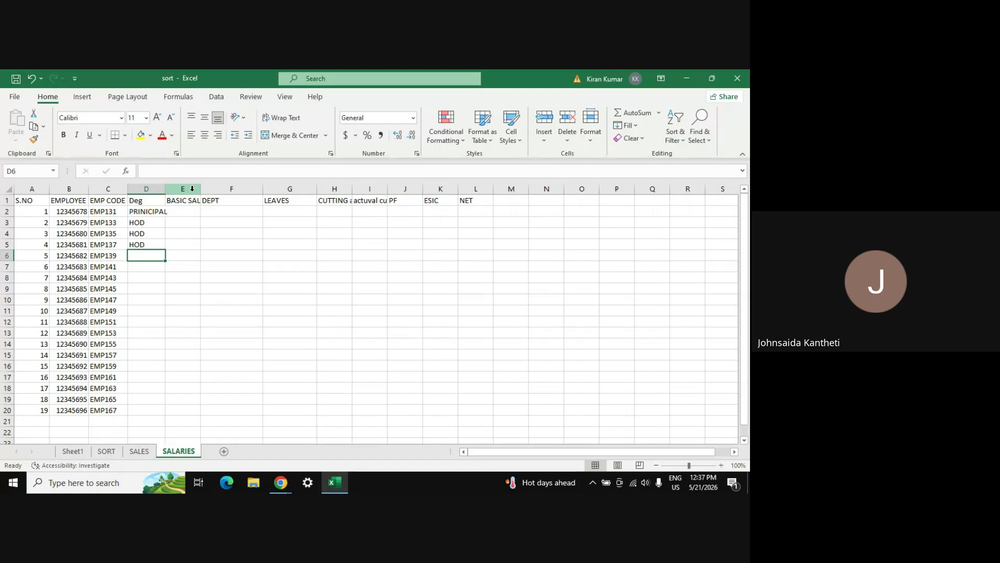
# - Enter Proffessor in D6 and repeat it down through D9
pyautogui.write('Pro')
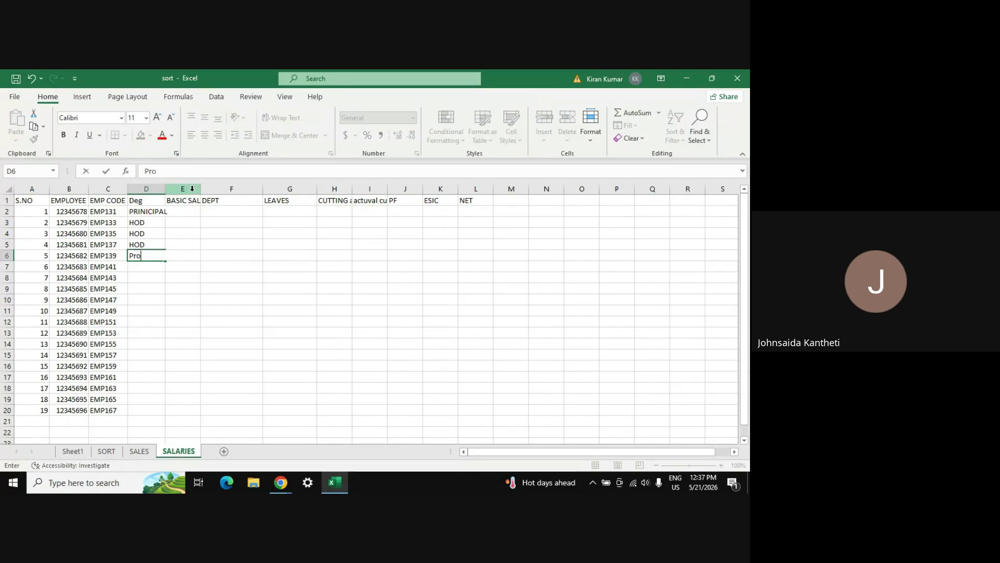
pyautogui.write('ffessor')
pyautogui.press('Return')
pyautogui.hotkey('ctrl', 'd')
pyautogui.press('Return')
pyautogui.hotkey('ctrl', 'd')
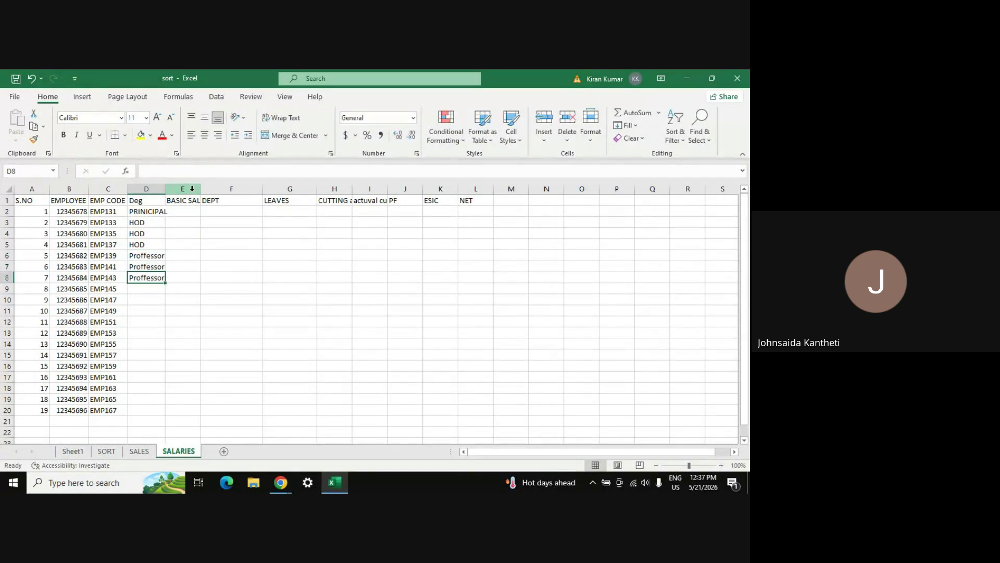
pyautogui.scroll(-2, 192, 188)
pyautogui.press('Return')
pyautogui.hotkey('ctrl', 'd')
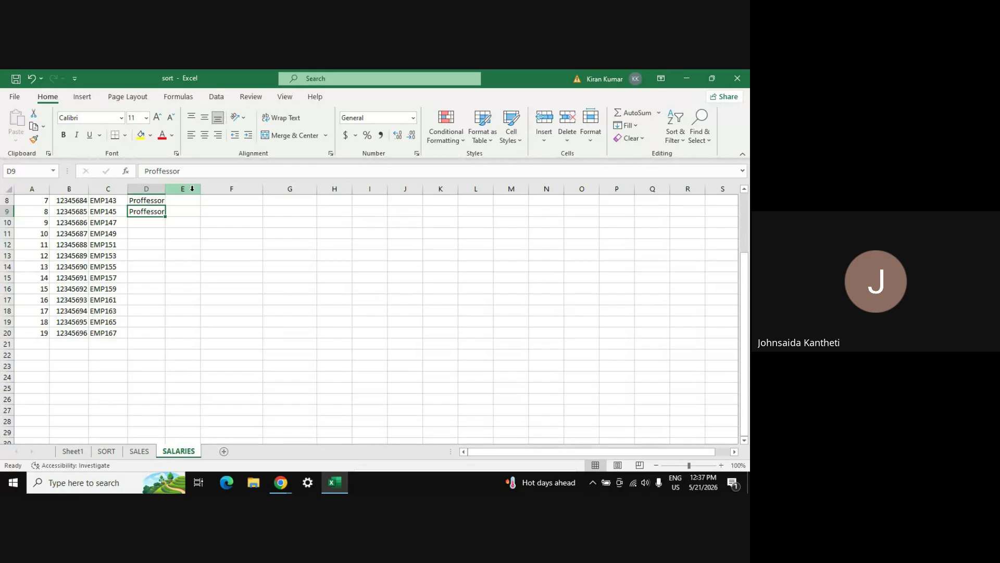
# - Enter the designation Ass.Proff in D10
pyautogui.press('Return')
pyautogui.write('S')
pyautogui.press('BackSpace')
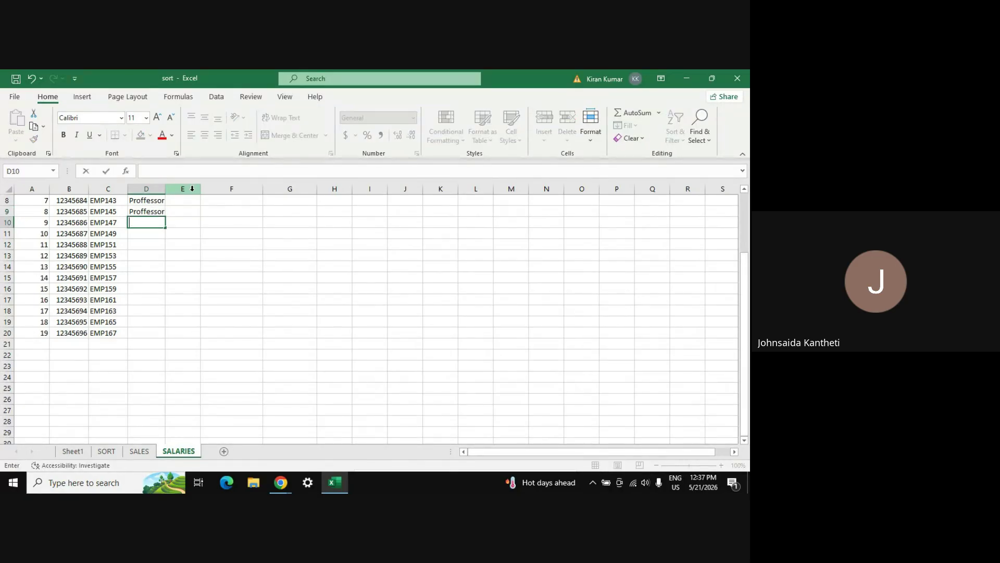
pyautogui.write('S')
pyautogui.press('BackSpace')
pyautogui.write('ASS')
pyautogui.press('BackSpace')
pyautogui.write('ss.Proff')
pyautogui.press('Return')
# - Fill Ass.Proff from D10 down to D13
pyautogui.press('Up')
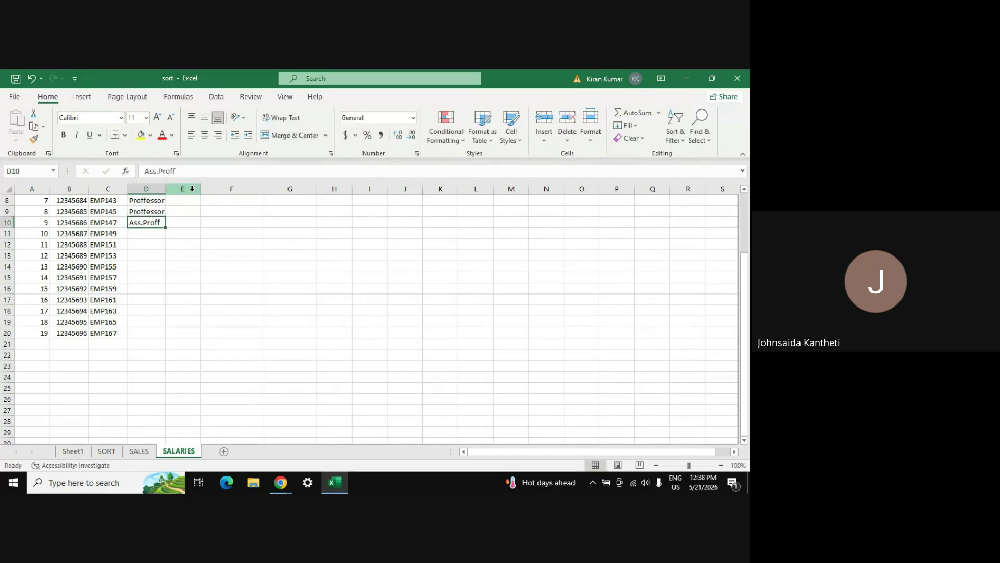
pyautogui.hotkey('shift', 'Down')
pyautogui.hotkey('shift', 'Down')
pyautogui.hotkey('shift', 'Down')
pyautogui.hotkey('alt', 'shift')
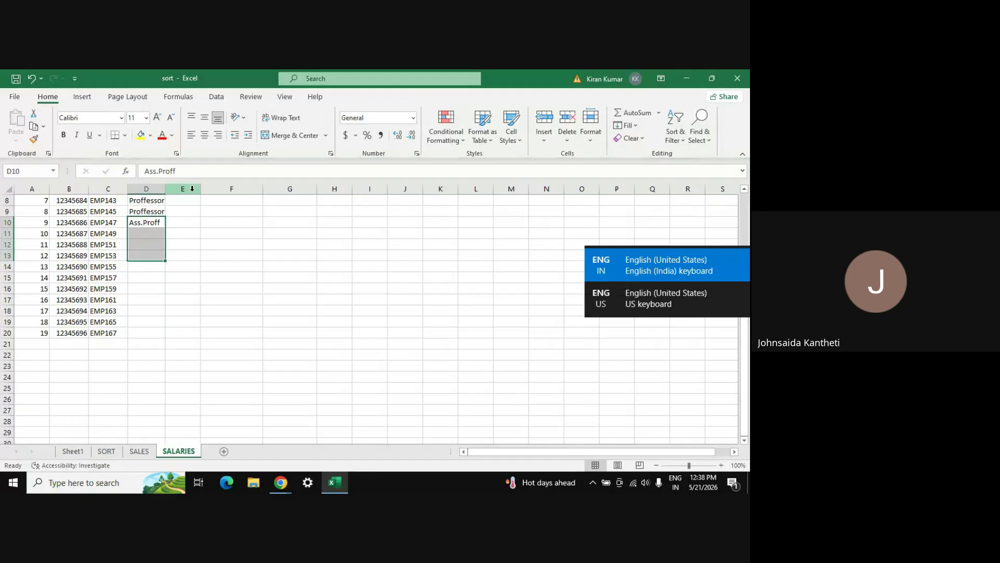
pyautogui.hotkey('ctrl', 'd')
pyautogui.press('Down')
pyautogui.press('Down')
pyautogui.press('Down')
pyautogui.press('Down')
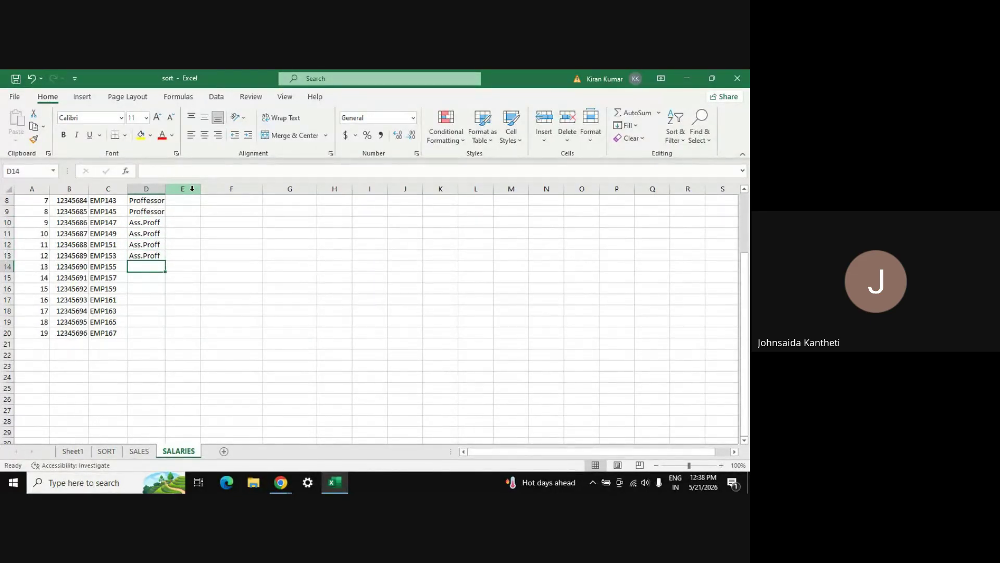
# - Copy the Proffessor and Ass.Proff entries from D9:D10 into D14:D15
pyautogui.scroll(3, 192, 209)
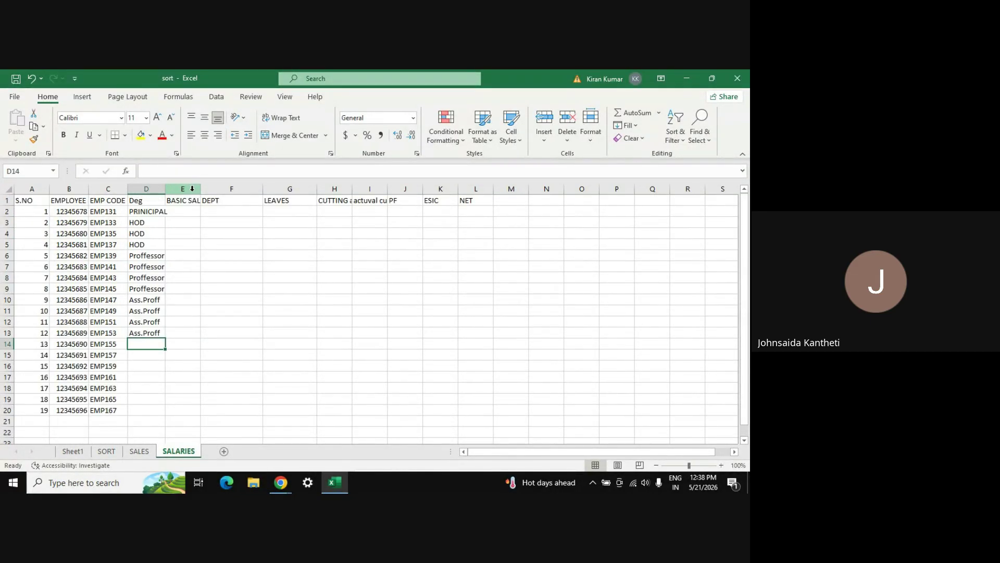
pyautogui.click(149, 290)
pyautogui.hotkey('ctrl', 'c')
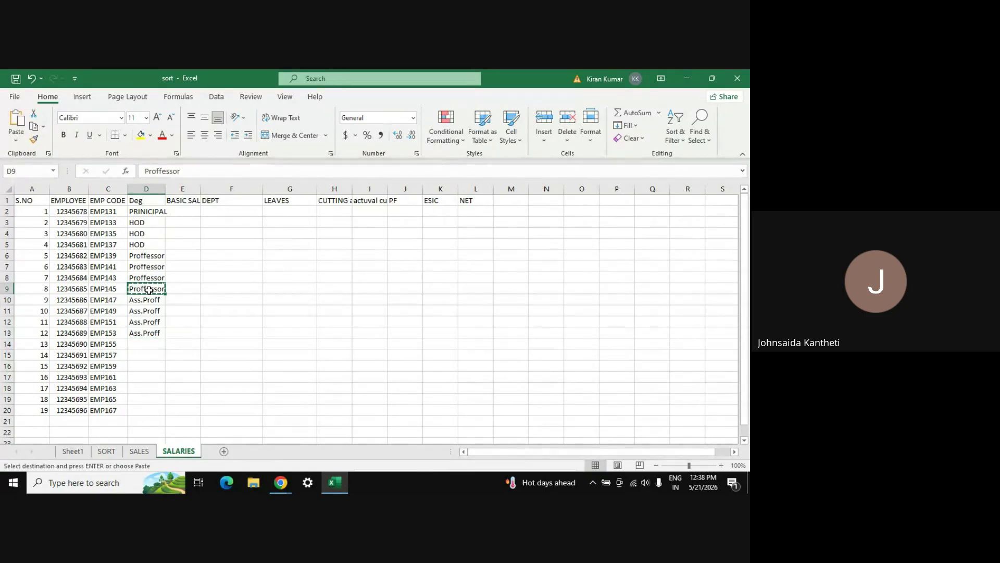
pyautogui.press('Down')
pyautogui.press('Up')
pyautogui.hotkey('shift', 'Down')
pyautogui.hotkey('ctrl', 'c')
pyautogui.hotkey('alt', 'shift')
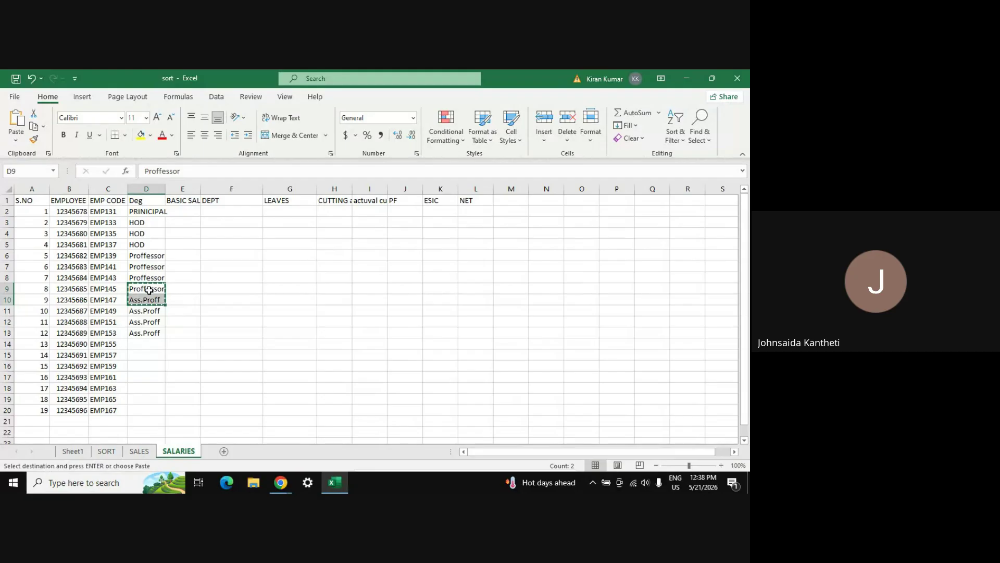
pyautogui.press('Down')
pyautogui.press('Down')
pyautogui.press('Down')
pyautogui.press('Down')
pyautogui.press('Down')
pyautogui.hotkey('ctrl', 'v')
# - Paste the copied Proffessor and Ass.Proff pair again into D16:D17
pyautogui.press('Down')
pyautogui.hotkey('ctrl', 'Down')
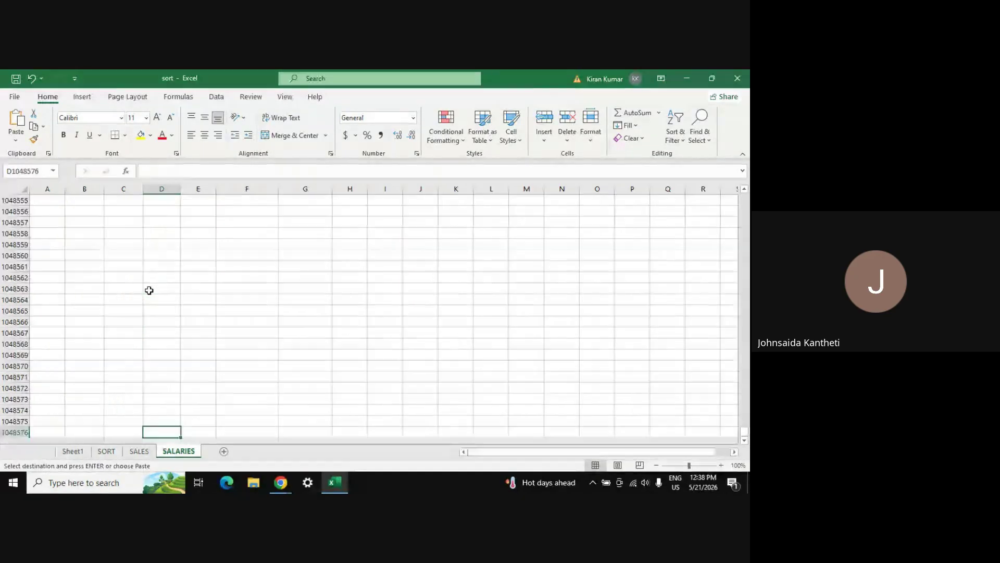
pyautogui.hotkey('ctrl', 'Up')
pyautogui.press('Down')
pyautogui.hotkey('ctrl', 'v')
# - Enter the designation attenders in D18 and repeat it in D19 and D20
pyautogui.press('Down')
pyautogui.press('Down')
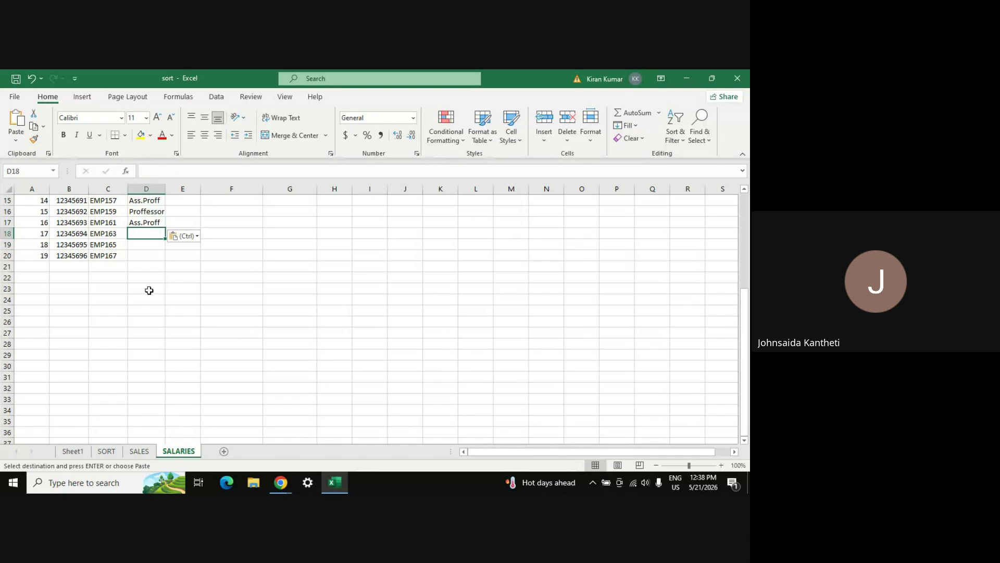
pyautogui.write('attend')
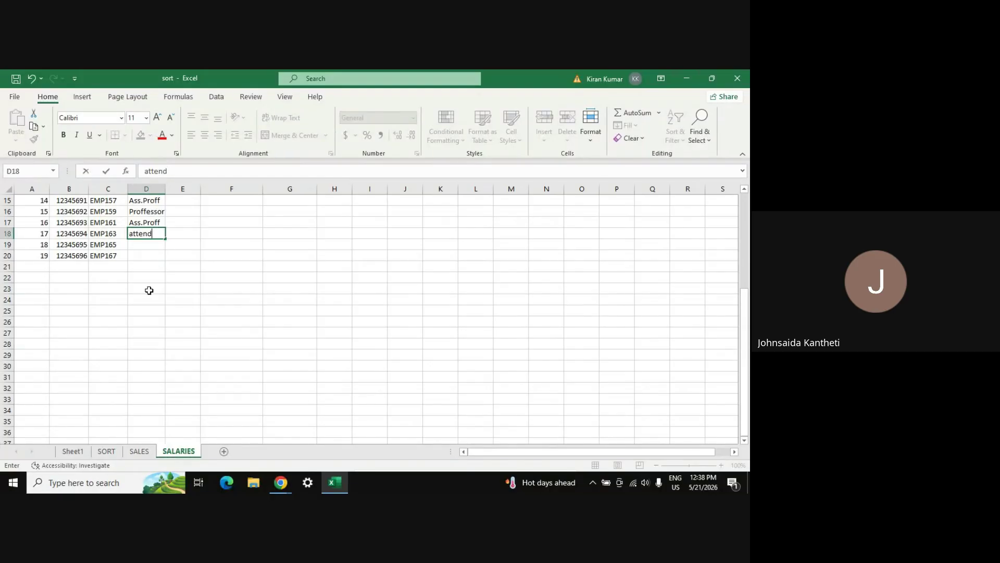
pyautogui.write('s')
pyautogui.press('Return')
pyautogui.hotkey('ctrl', 'd')
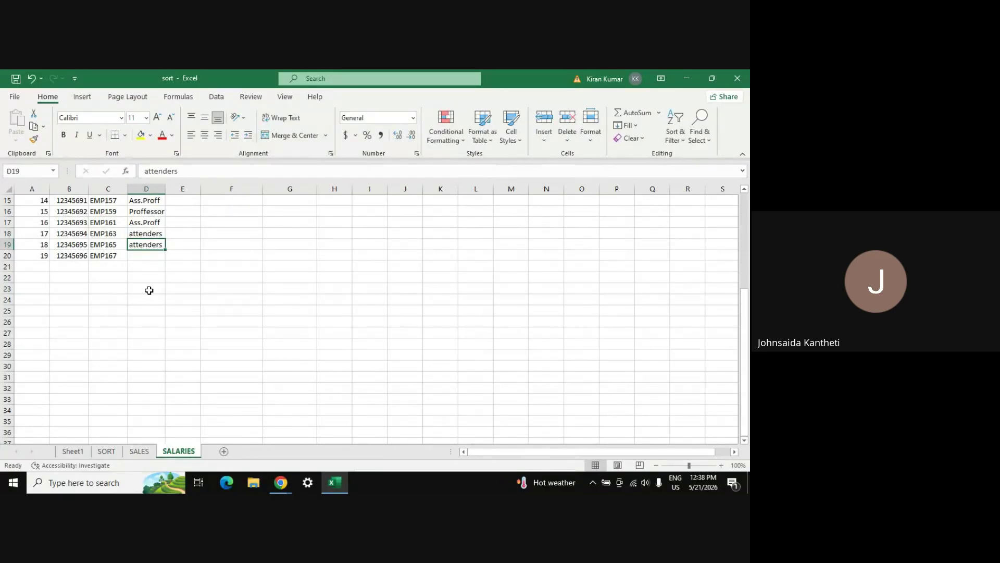
pyautogui.press('Down')
pyautogui.hotkey('ctrl', 'd')
# - Autofit the widths of the Deg and BASIC SAL columns
pyautogui.press('Up')
pyautogui.hotkey('ctrl', 'Up')
pyautogui.press('Down')
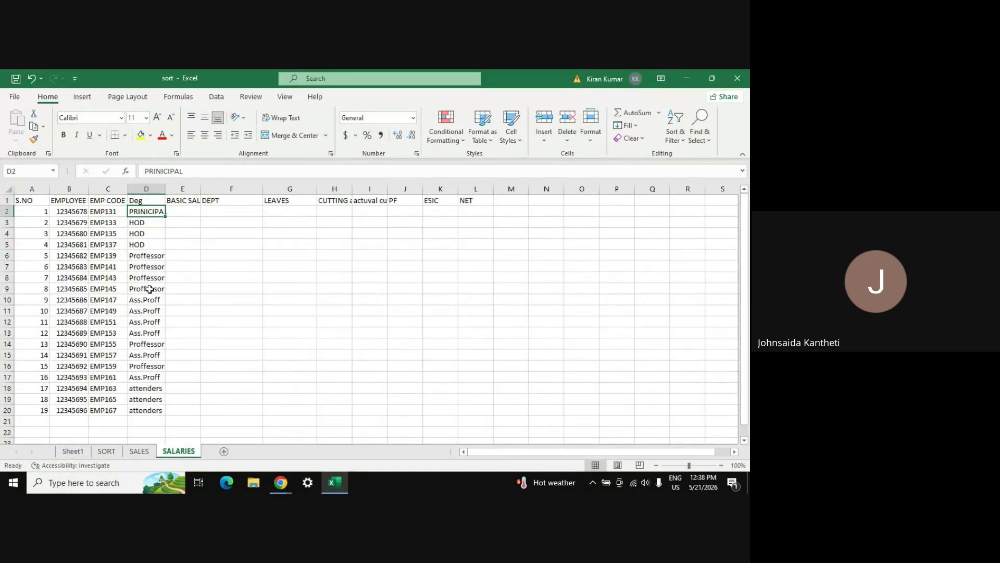
pyautogui.doubleClick(165, 187)
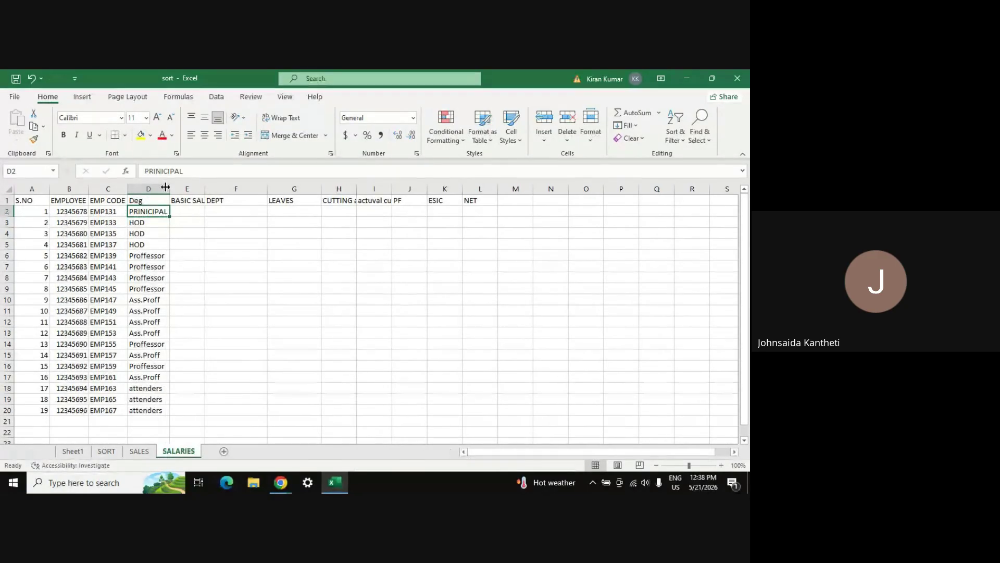
pyautogui.click(193, 209)
pyautogui.hotkey('alt', 'Tab')
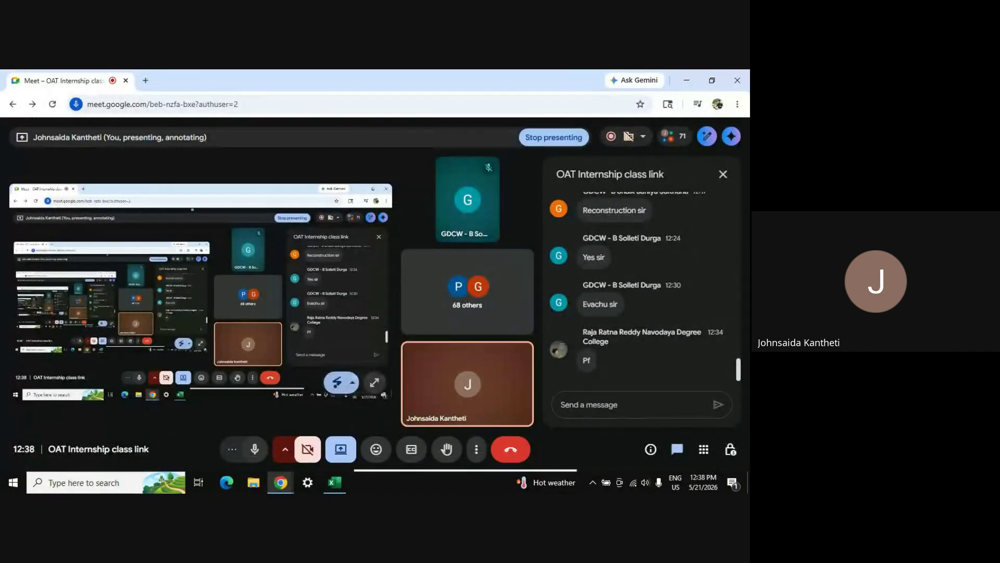
pyautogui.hotkey('alt', 'Tab')
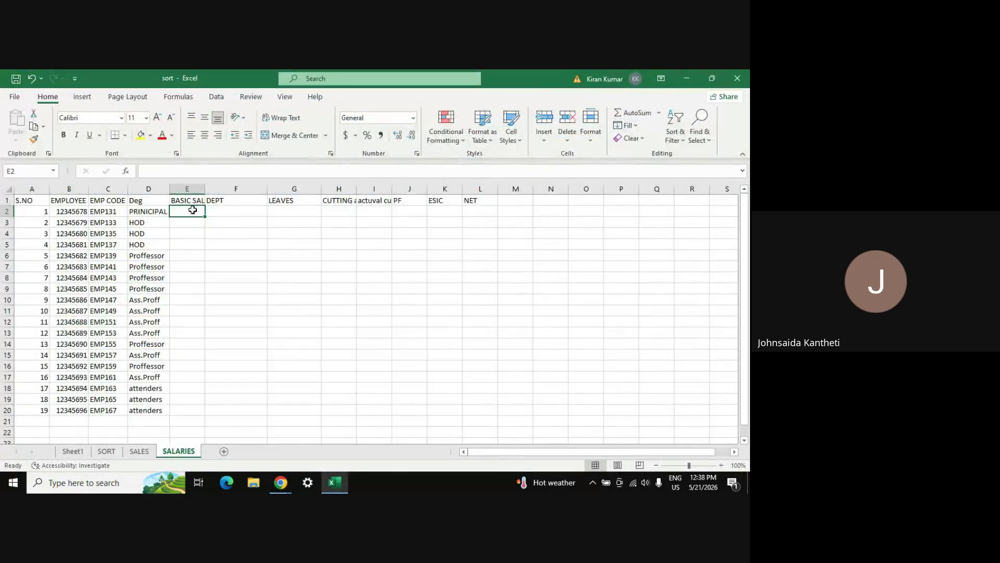
pyautogui.doubleClick(205, 188)
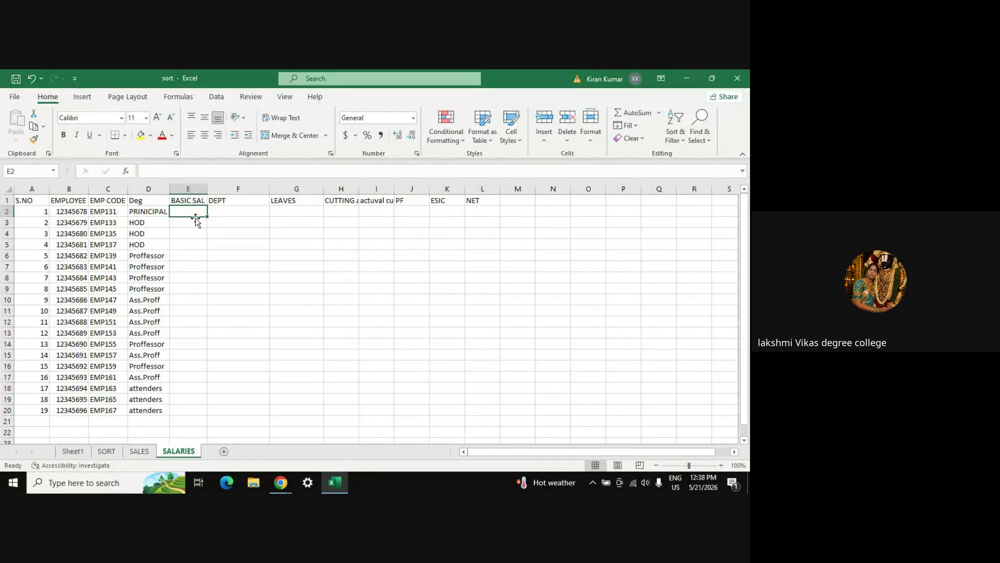
# - Enter the basic salary 100000 for the principal in E2 and 80000 for the three HOD rows in E3:E5
pyautogui.write('10')
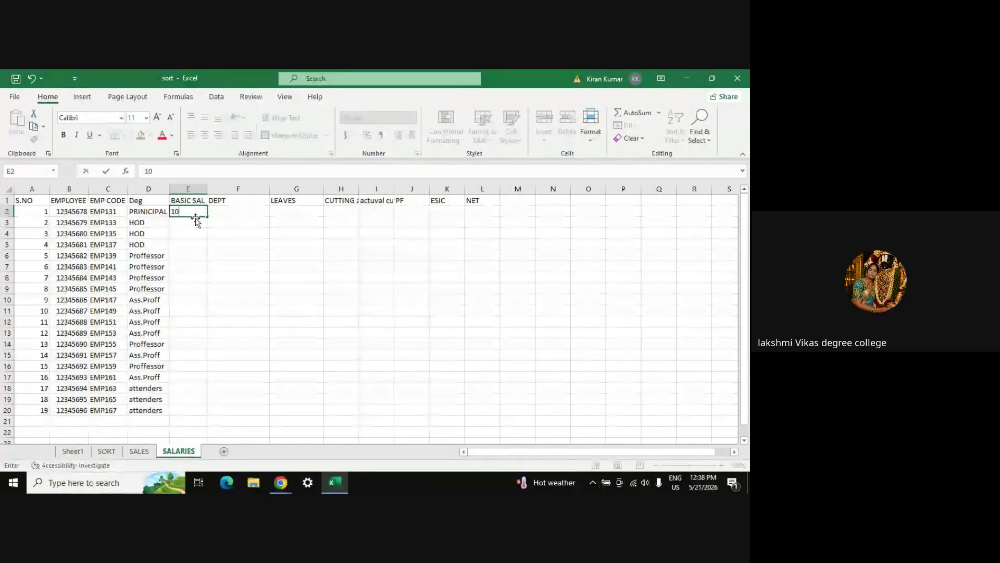
pyautogui.write('0000')
pyautogui.press('Return')
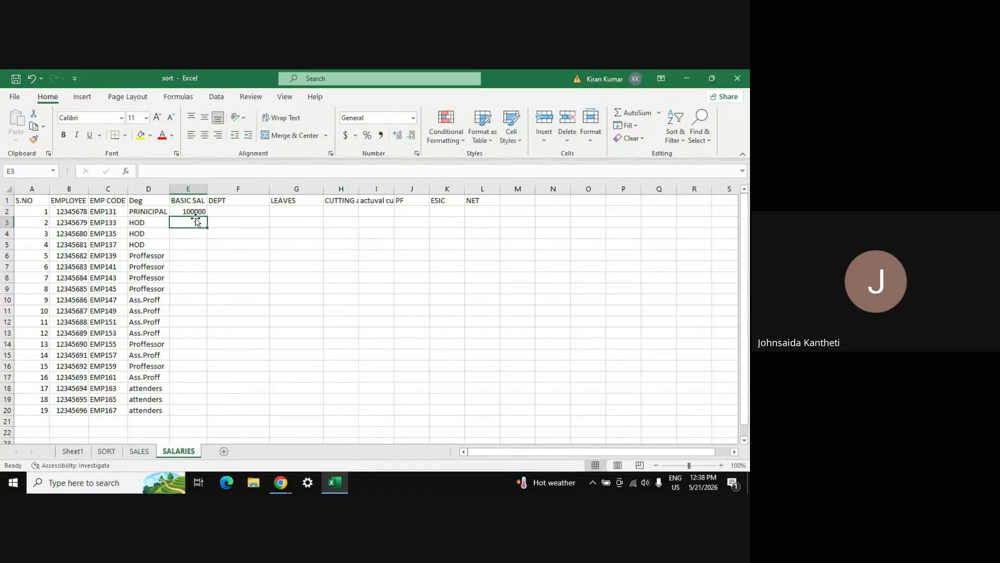
pyautogui.write('80000')
pyautogui.press('Return')
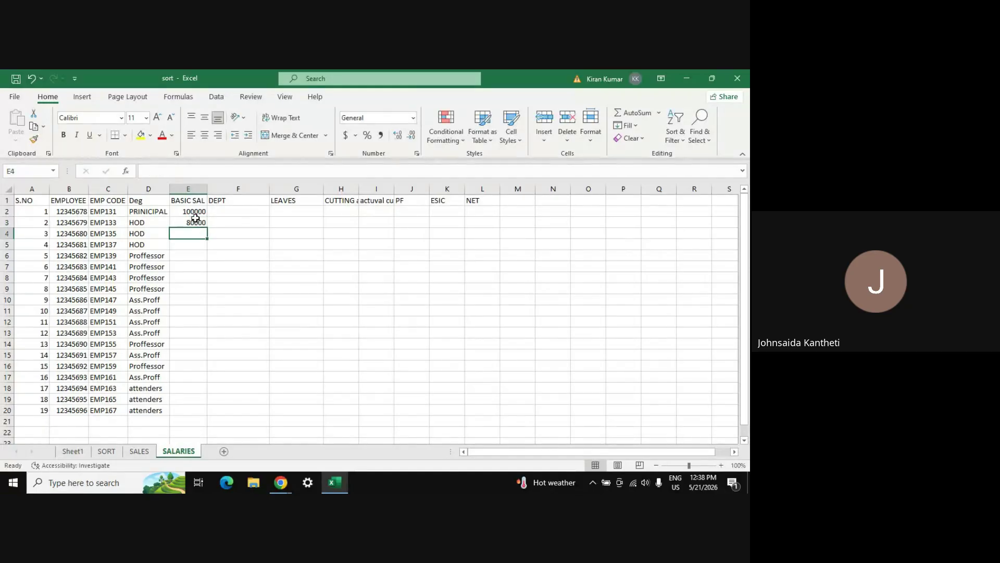
pyautogui.write('80000')
pyautogui.press('Return')
pyautogui.write('80000')
pyautogui.press('Return')
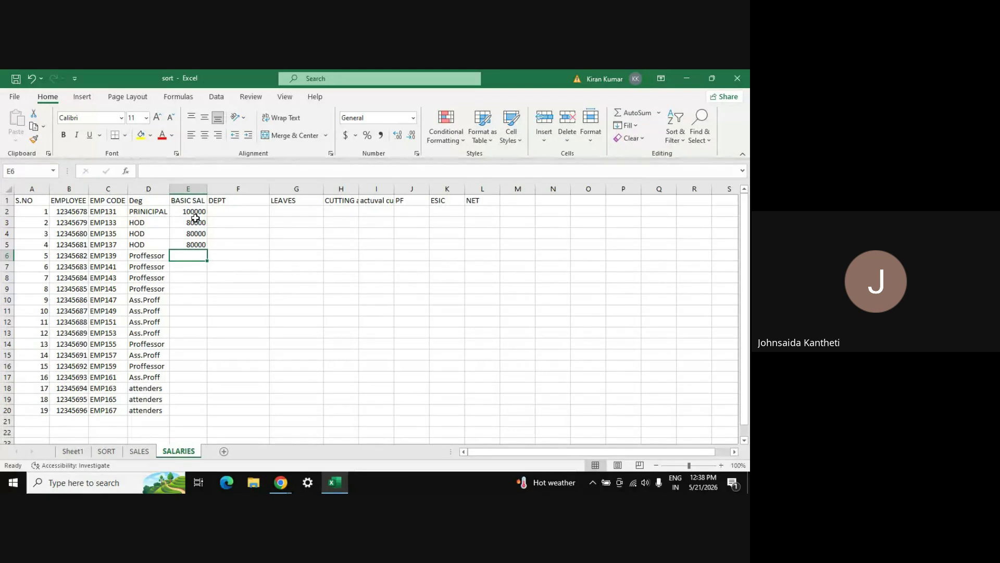
# - Enter the basic salary 65000 in E6 and fill it down to E9 for the Proffessor rows
pyautogui.write('65')
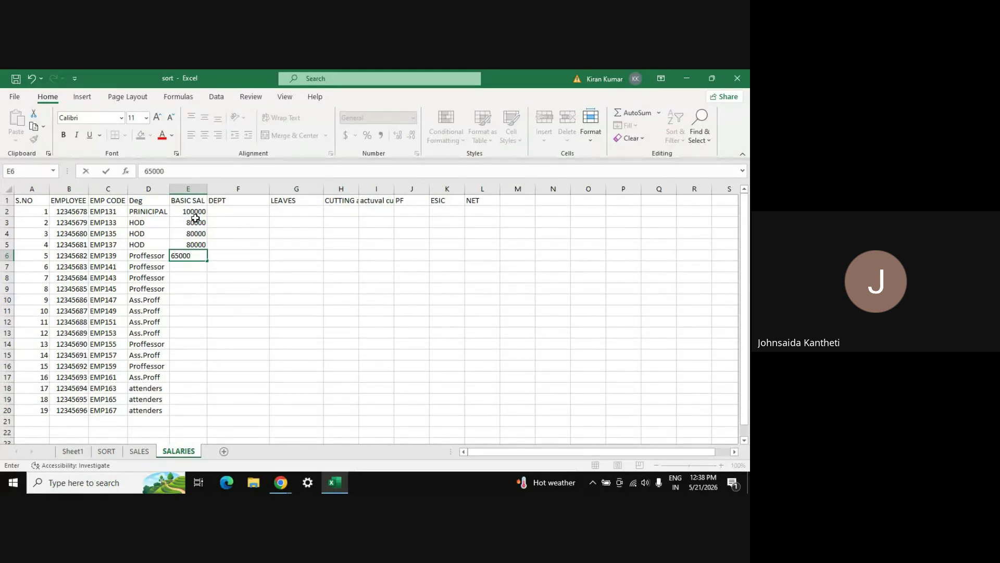
pyautogui.write('000')
pyautogui.hotkey('ctrl', 'Return')
pyautogui.hotkey('shift', 'Down')
pyautogui.hotkey('shift', 'Down')
pyautogui.hotkey('shift', 'Down')
pyautogui.hotkey('ctrl', 'd')
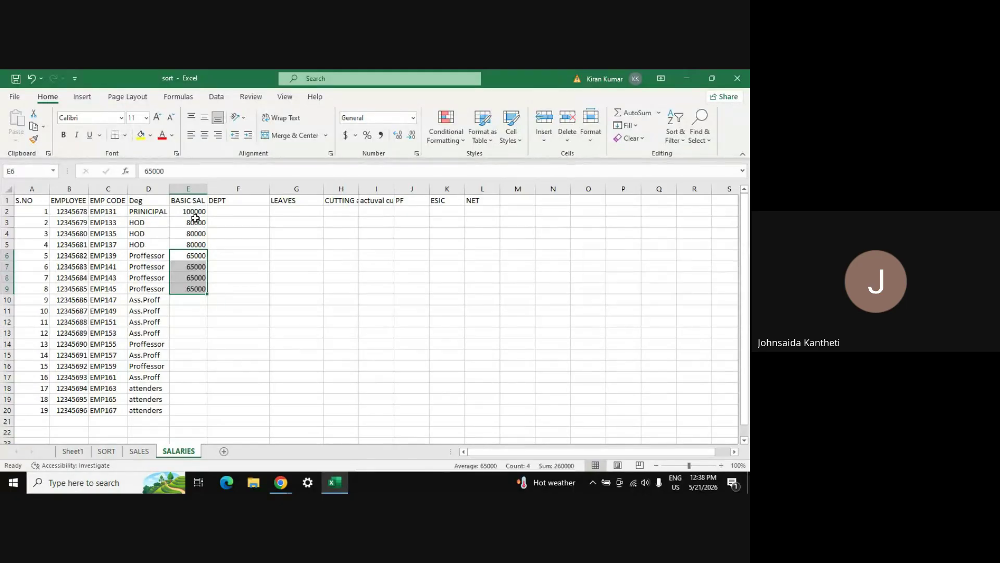
pyautogui.hotkey('ctrl', 'Down')
pyautogui.press('Down')
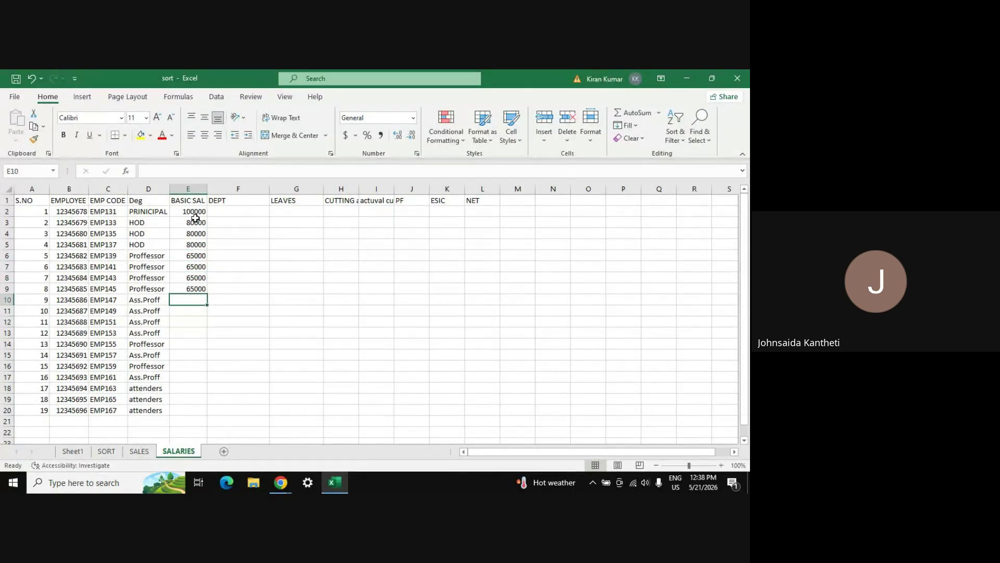
pyautogui.click(196, 219)
pyautogui.write('500')
pyautogui.press('Escape')
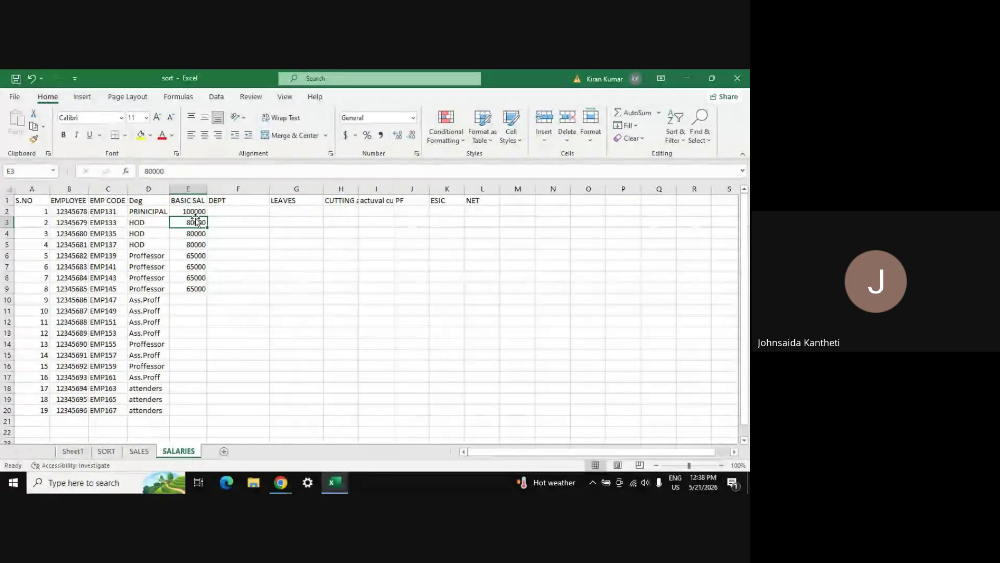
# - Enter a basic salary of 50000 in E10 and fill it down through E13
pyautogui.press('Down')
pyautogui.press('Down')
pyautogui.press('Down')
pyautogui.press('Down')
pyautogui.press('Down')
pyautogui.press('Down')
pyautogui.press('Down')
pyautogui.write('500')
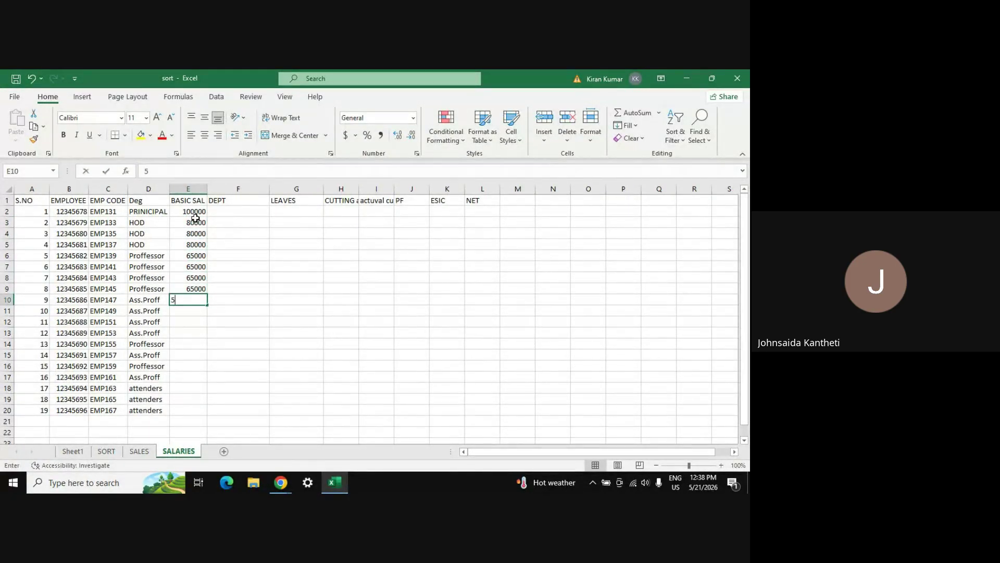
pyautogui.hotkey('shift', 'Down')
pyautogui.hotkey('shift', 'Down')
pyautogui.hotkey('shift', 'Down')
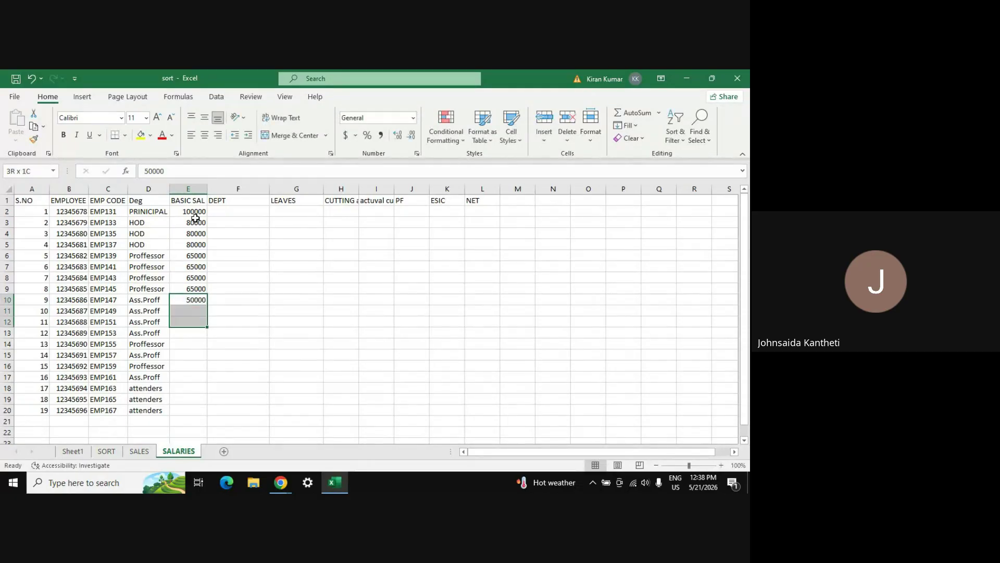
pyautogui.hotkey('ctrl', 'd')
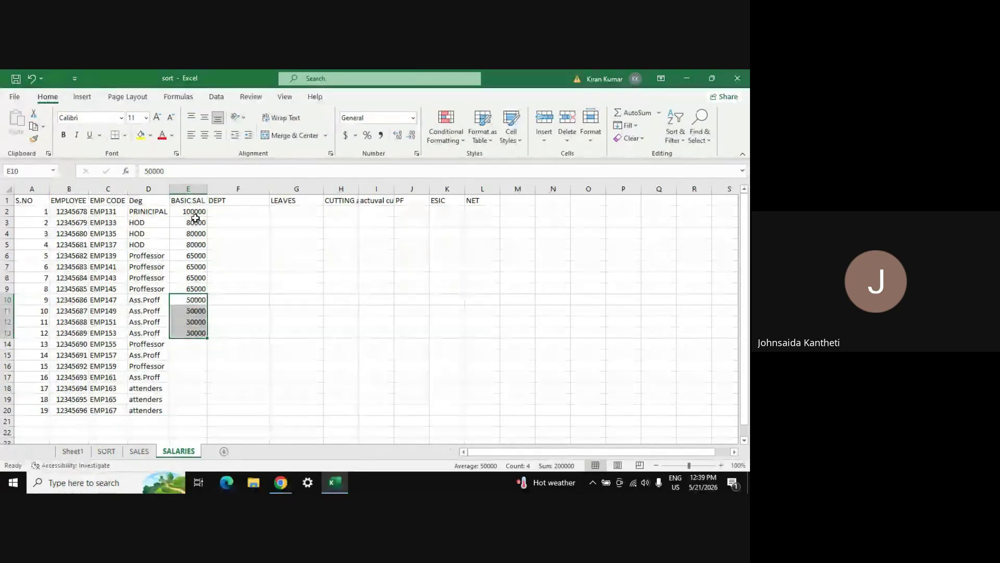
# - Enter the basic salaries 45000, 40000, 45000 and 40000 in cells E14 to E17
pyautogui.press('Down')
pyautogui.press('Down')
pyautogui.press('Down')
pyautogui.press('Down')
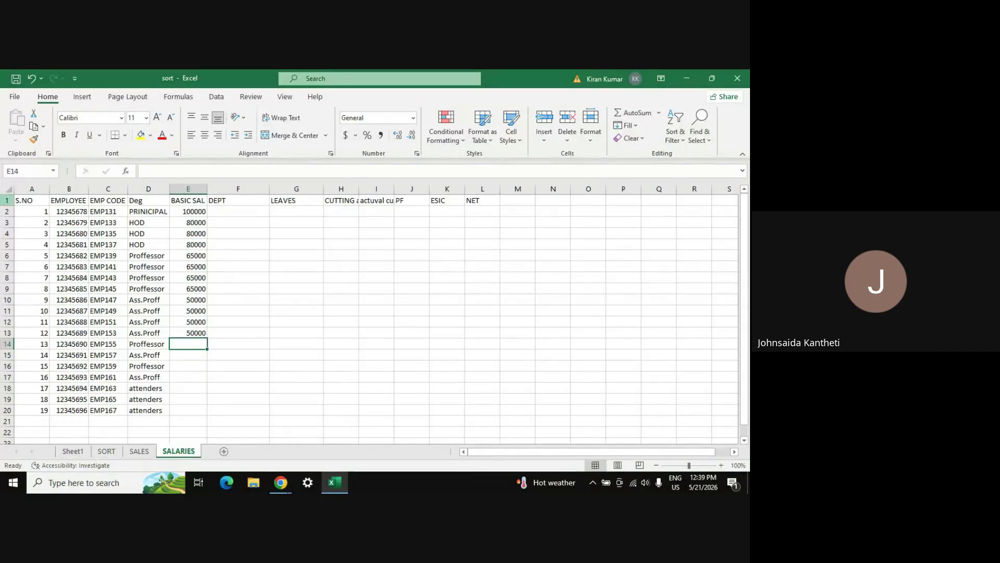
pyautogui.write('45000')
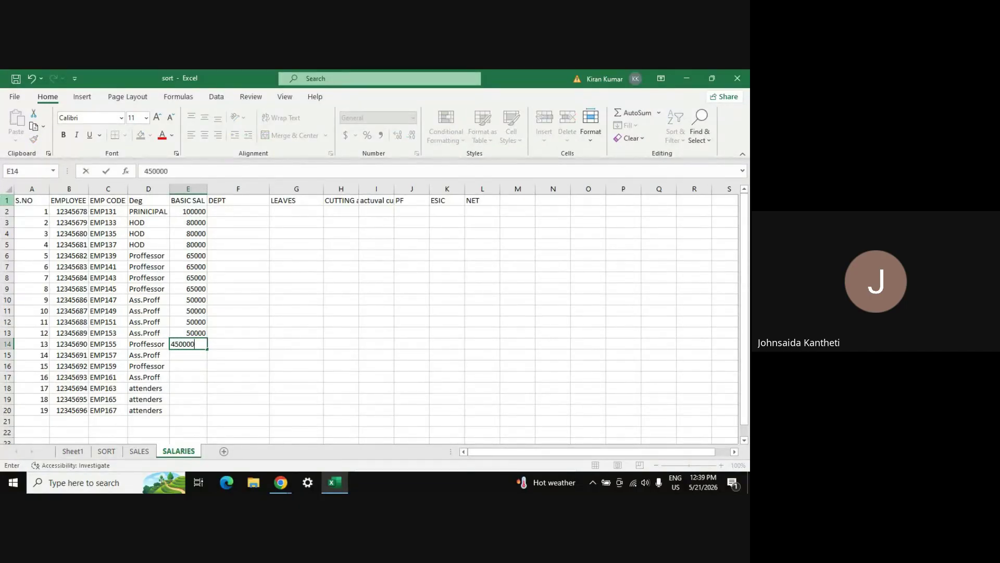
pyautogui.press('Return')
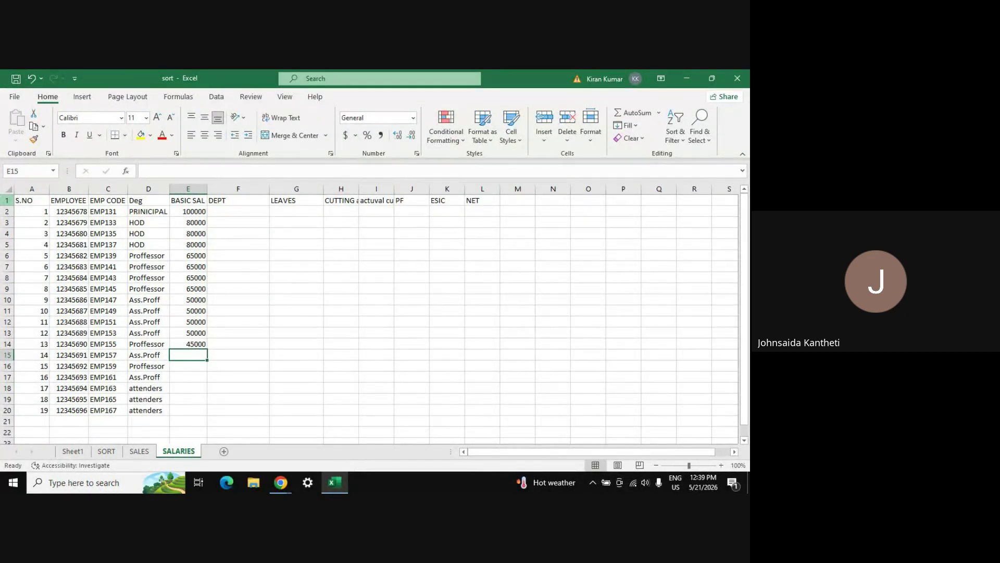
pyautogui.write('40000')
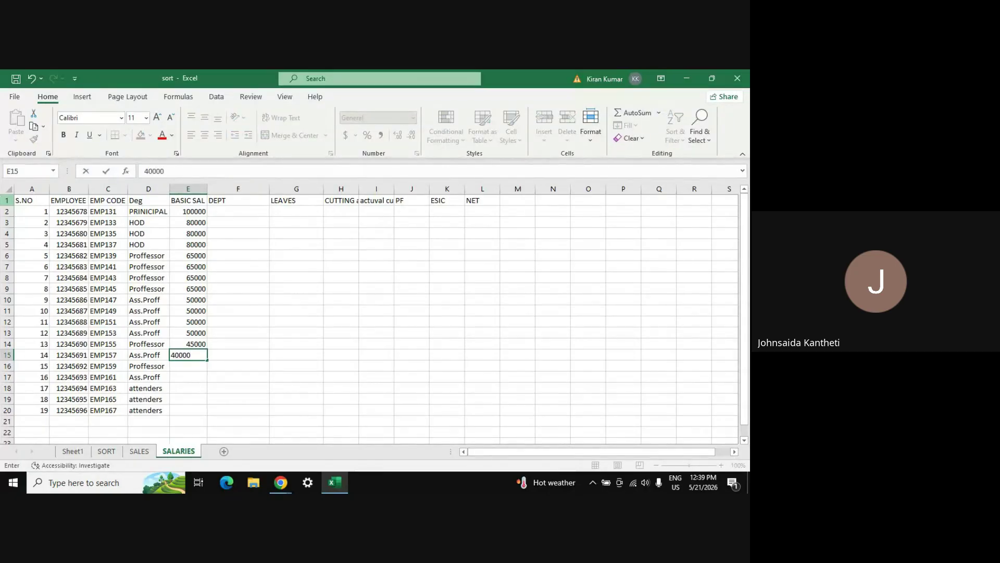
pyautogui.press('Return')
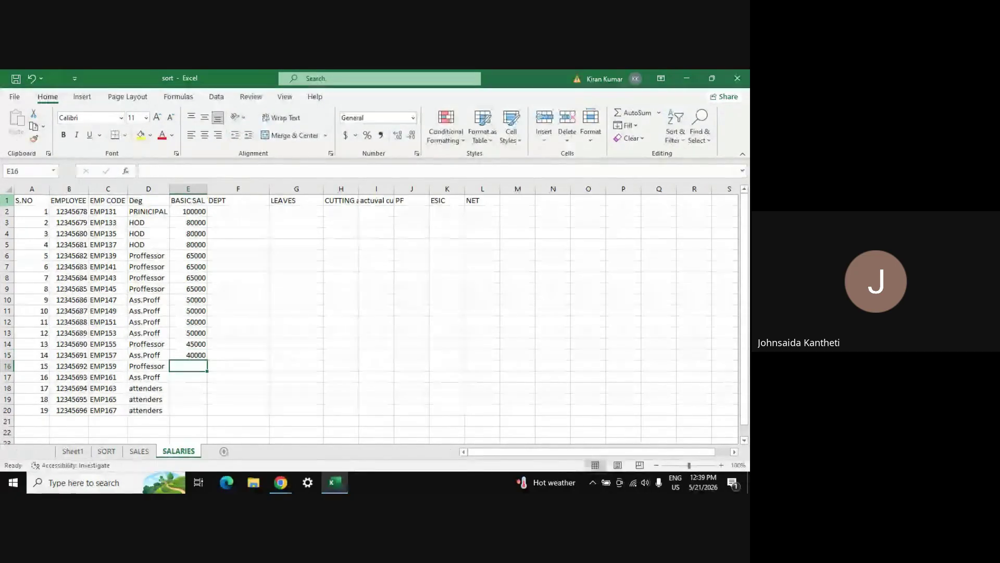
pyautogui.write('45000')
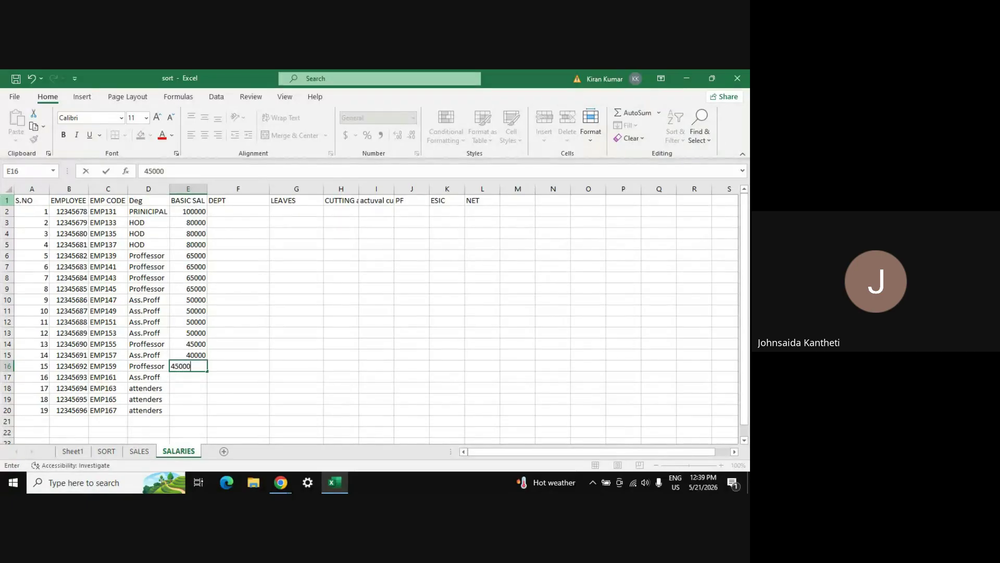
pyautogui.write('0')
pyautogui.press('Return')
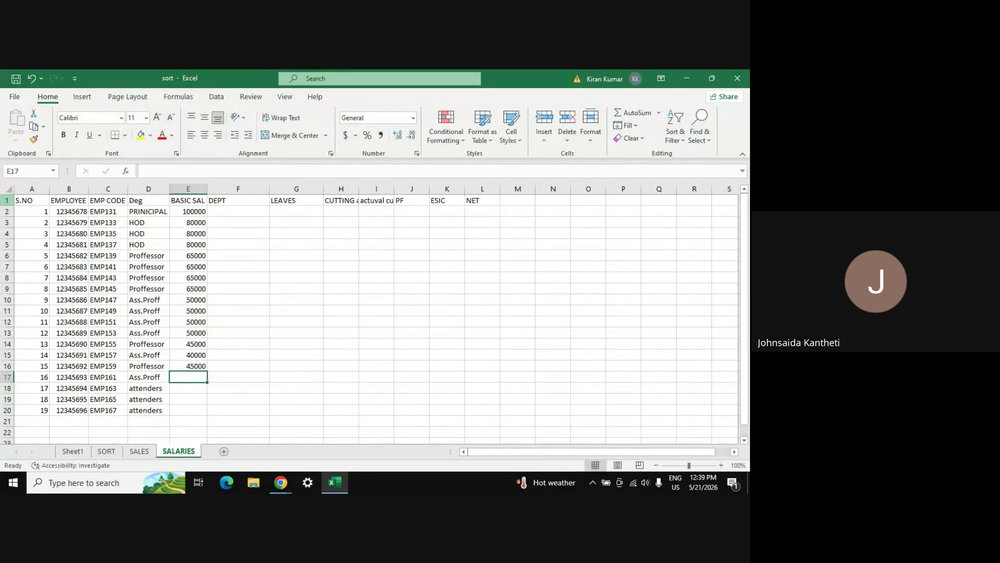
pyautogui.write('40000')
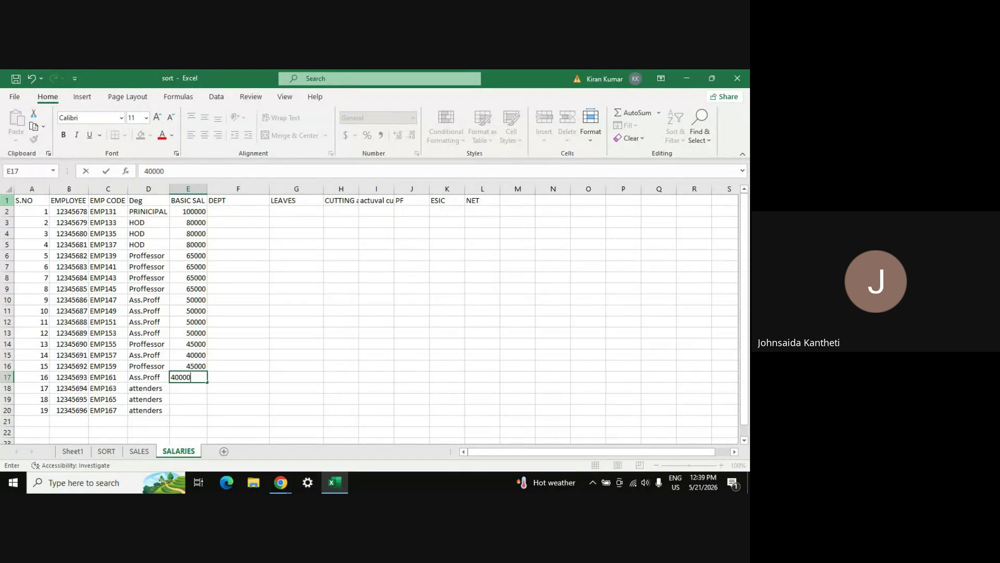
pyautogui.press('Return')
# - Enter a basic salary of 20000 for the first attender in E18 and fill it down through E20
pyautogui.write('20')
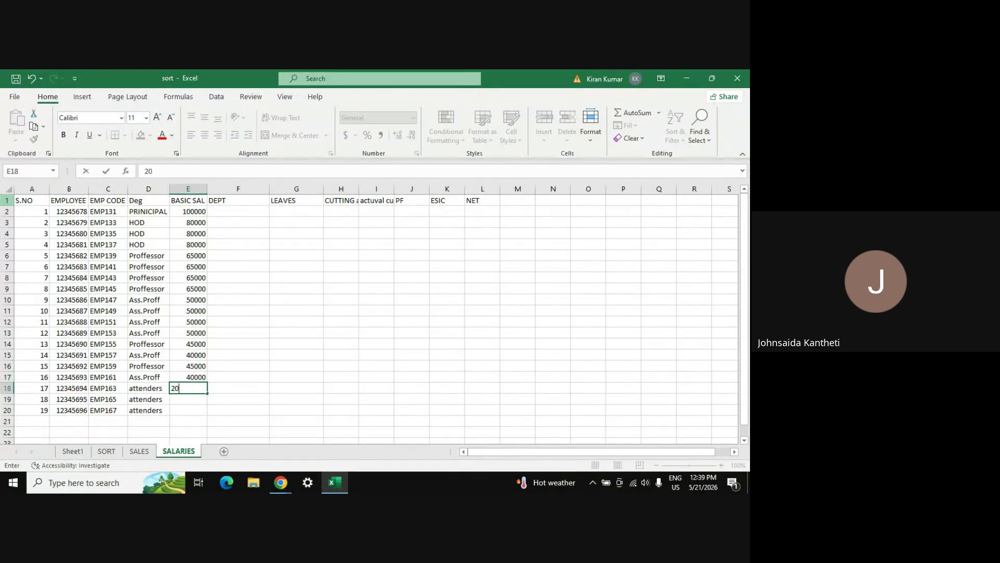
pyautogui.write('000')
pyautogui.press('Return')
pyautogui.press('Up')
pyautogui.hotkey('shift', 'Down')
pyautogui.hotkey('shift', 'Down')
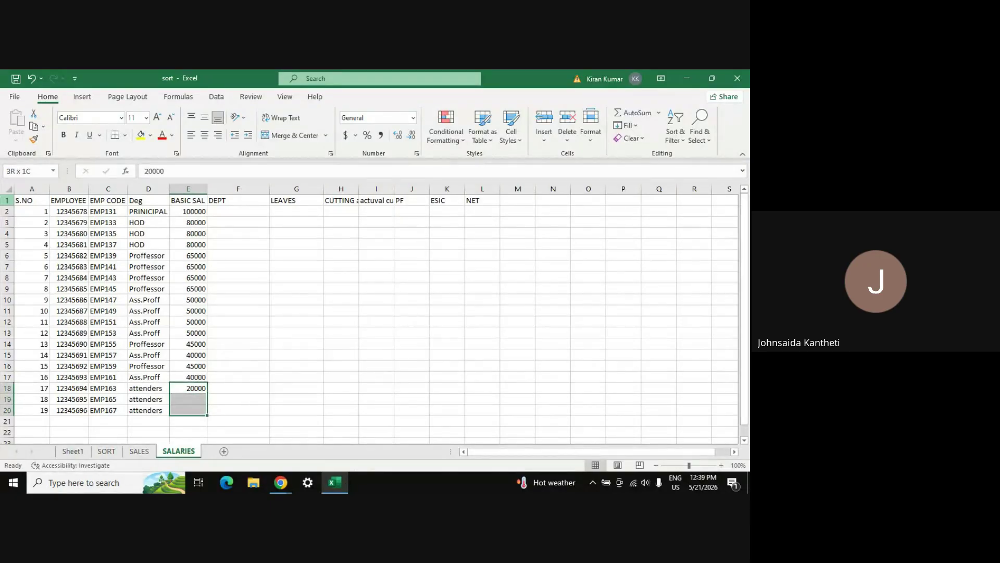
pyautogui.hotkey('alt', 'shift')
pyautogui.hotkey('alt', 'shift')
pyautogui.hotkey('shift', 'Up')
pyautogui.hotkey('alt', 'shift')
pyautogui.hotkey('shift', 'Down')
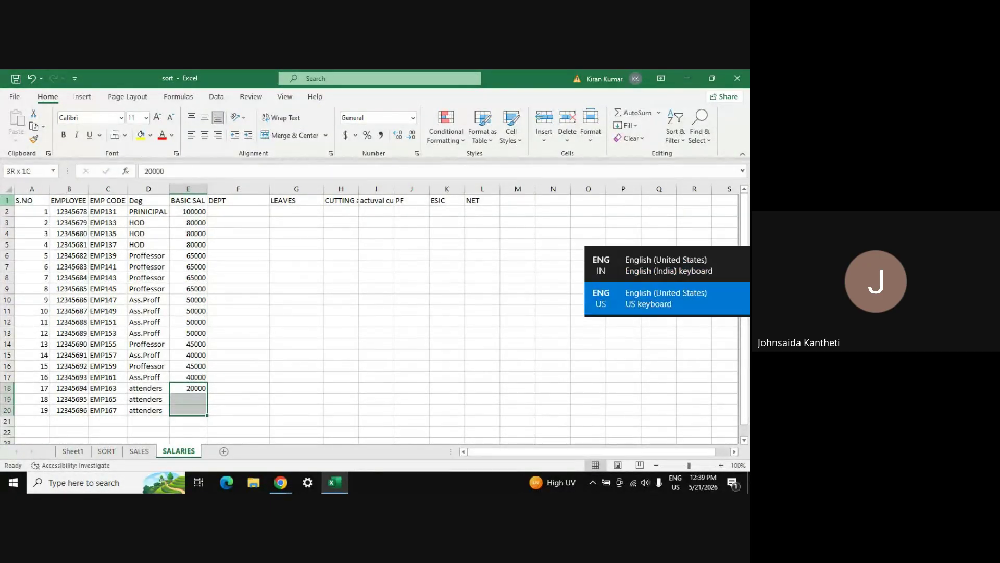
pyautogui.hotkey('alt', 'shift')
pyautogui.hotkey('ctrl', 'd')
pyautogui.click(384, 254)
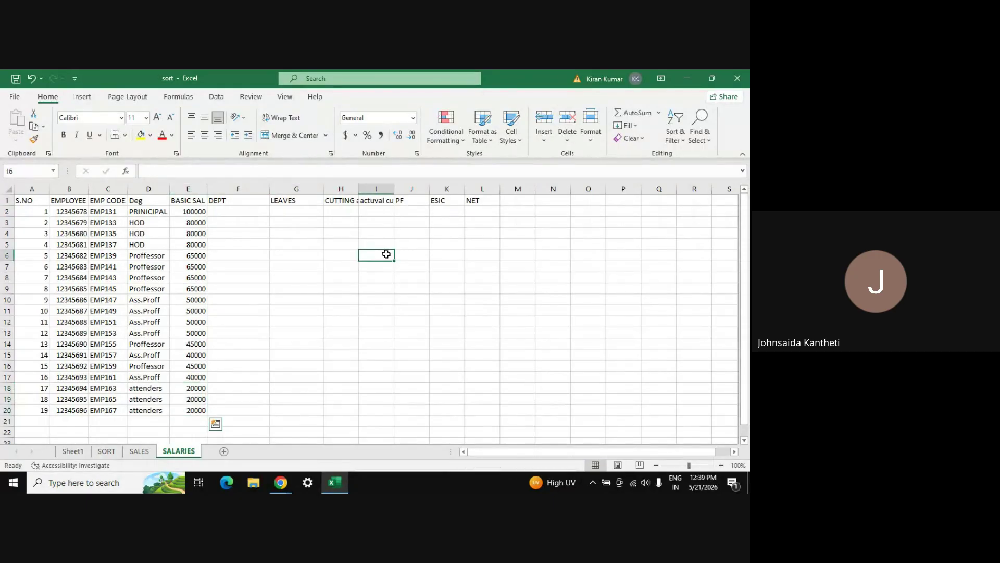
# - Enter the departments COLLEGE, BSC, BCOM and BZC in cells F2 to F5
pyautogui.click(227, 212)
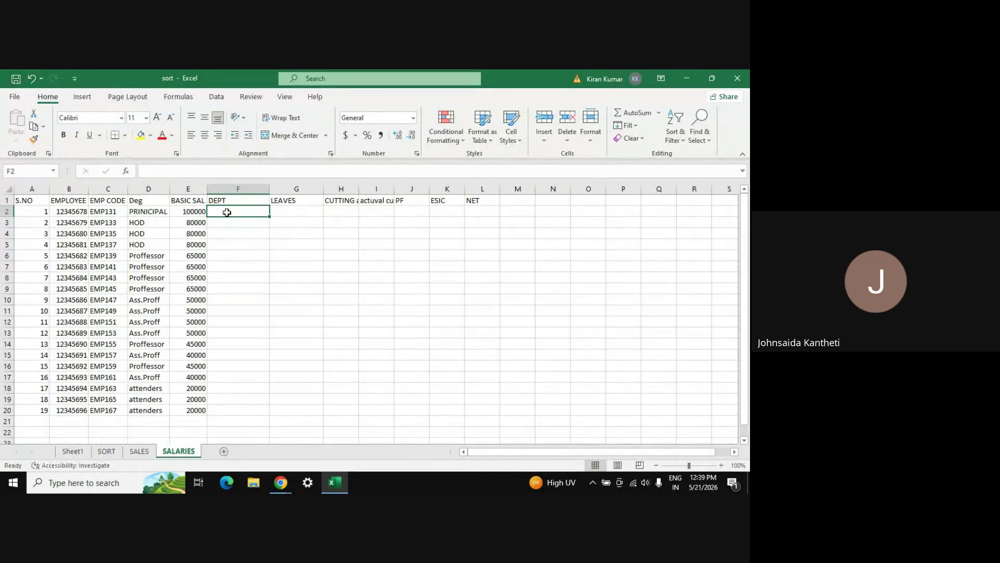
pyautogui.write('COLLE')
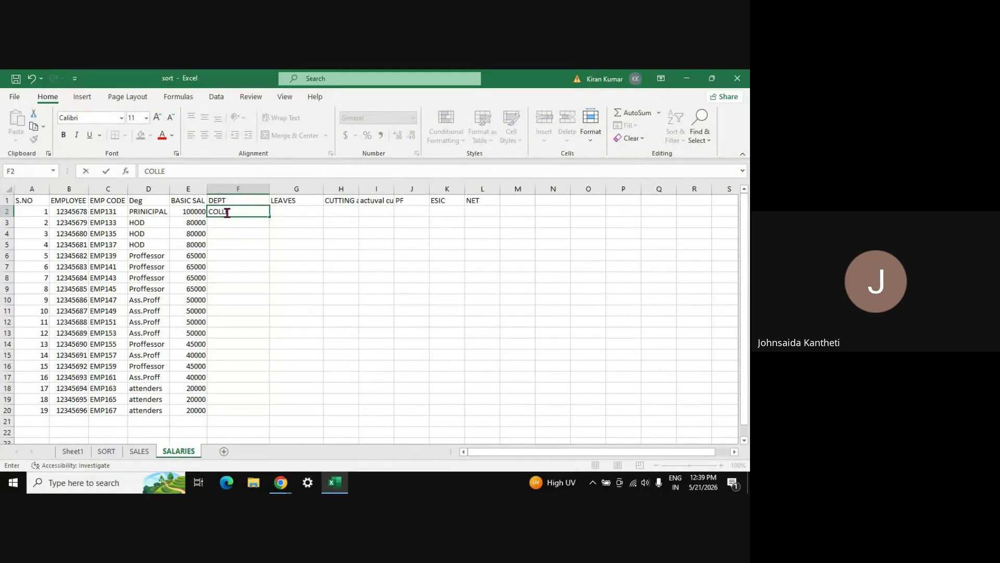
pyautogui.write('GE')
pyautogui.press('Return')
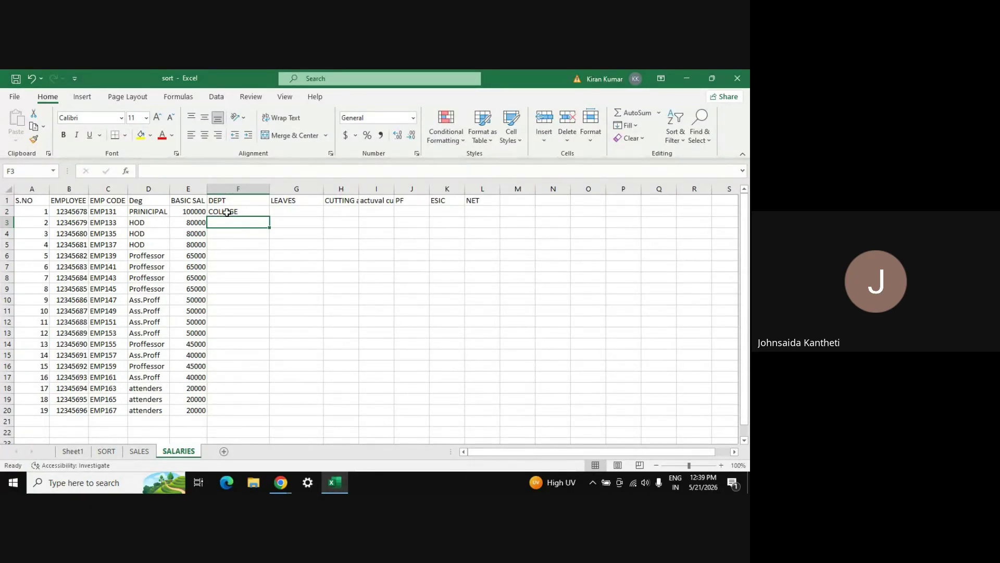
pyautogui.write('BSC')
pyautogui.press('Return')
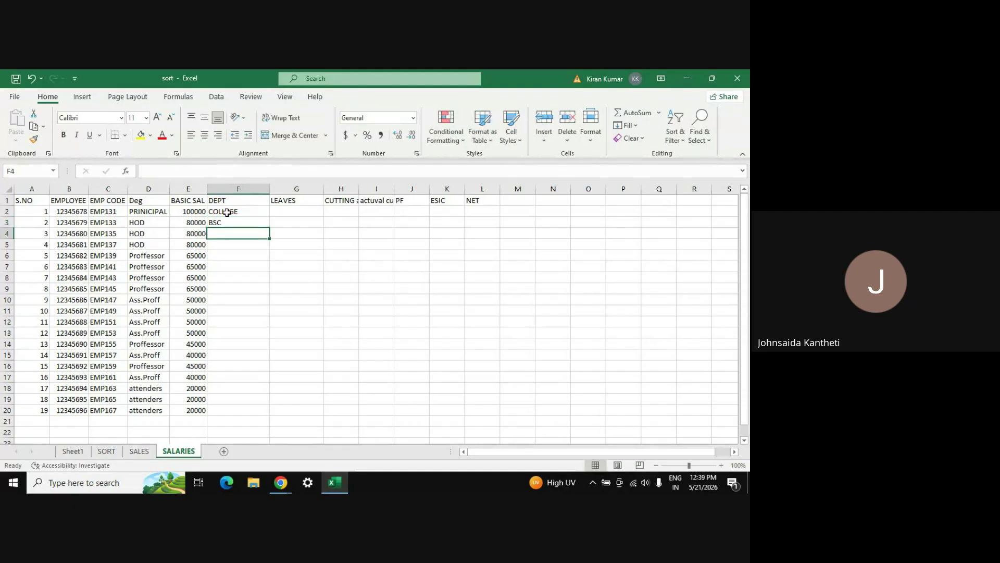
pyautogui.write('BCOM')
pyautogui.press('Return')
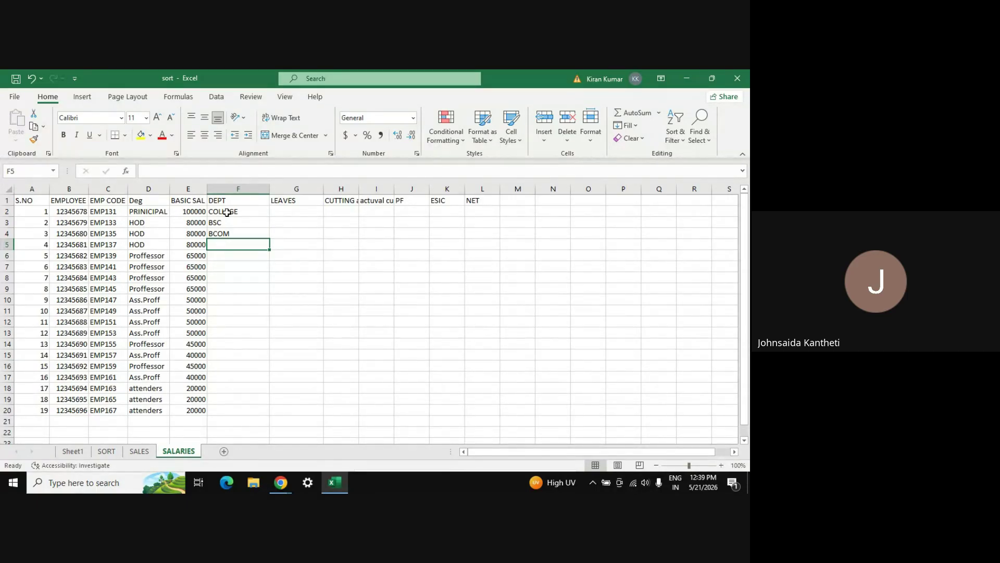
pyautogui.write('BZC')
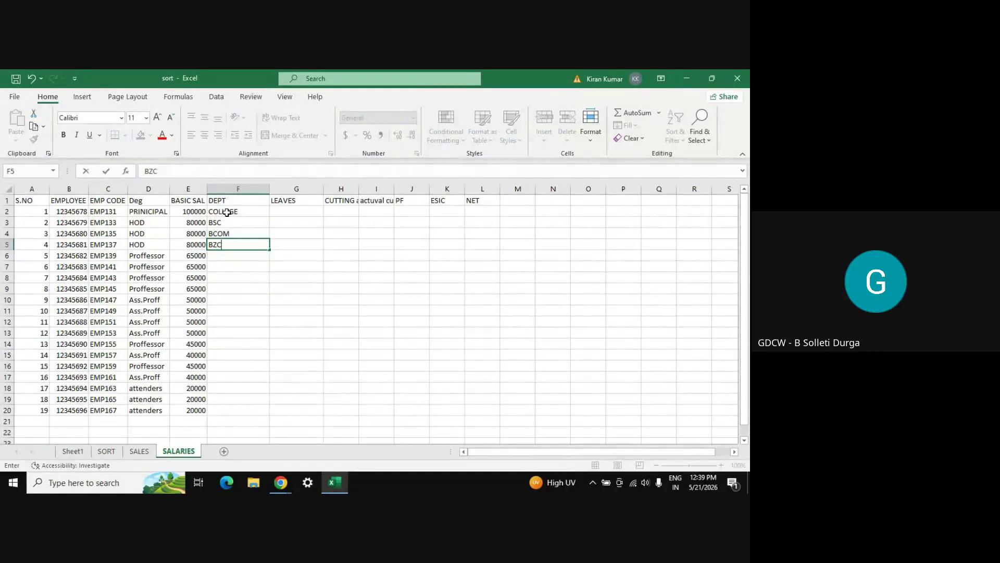
pyautogui.press('Return')
# - Copy the departments in F3:F5 and paste them into F6:F8
pyautogui.press('Up')
pyautogui.press('Up')
pyautogui.press('Up')
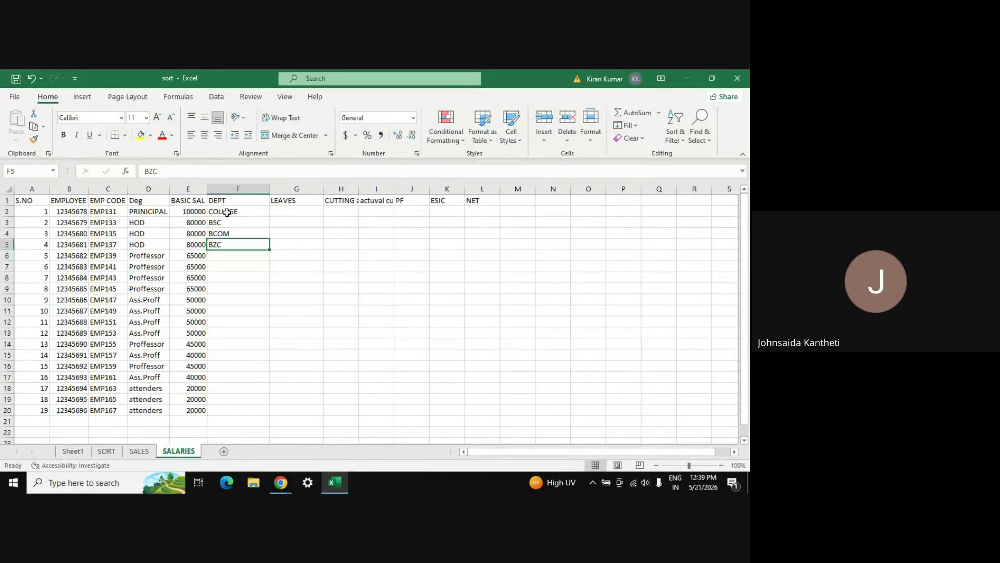
pyautogui.hotkey('shift', 'Down')
pyautogui.hotkey('shift', 'Down')
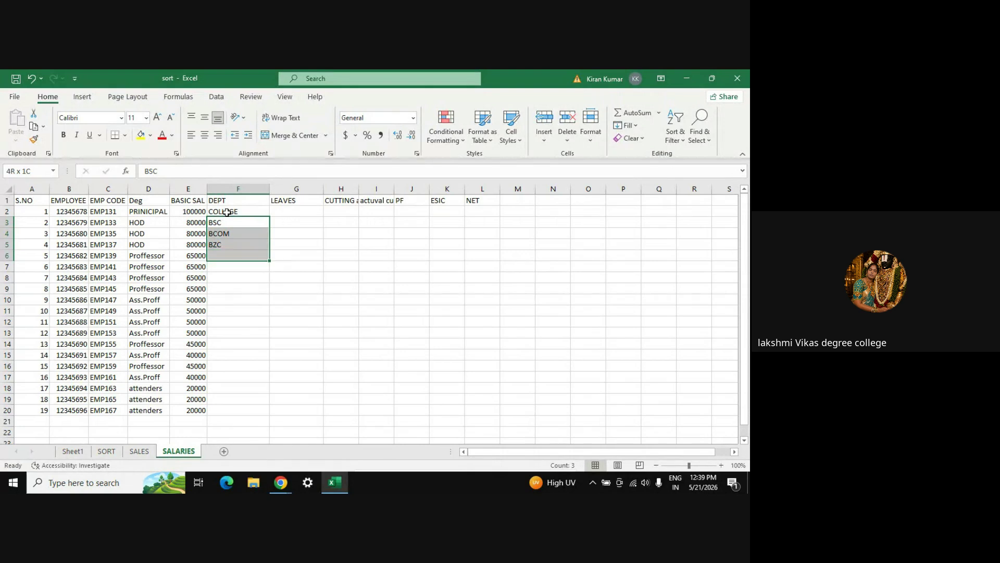
pyautogui.hotkey('alt', 'shift')
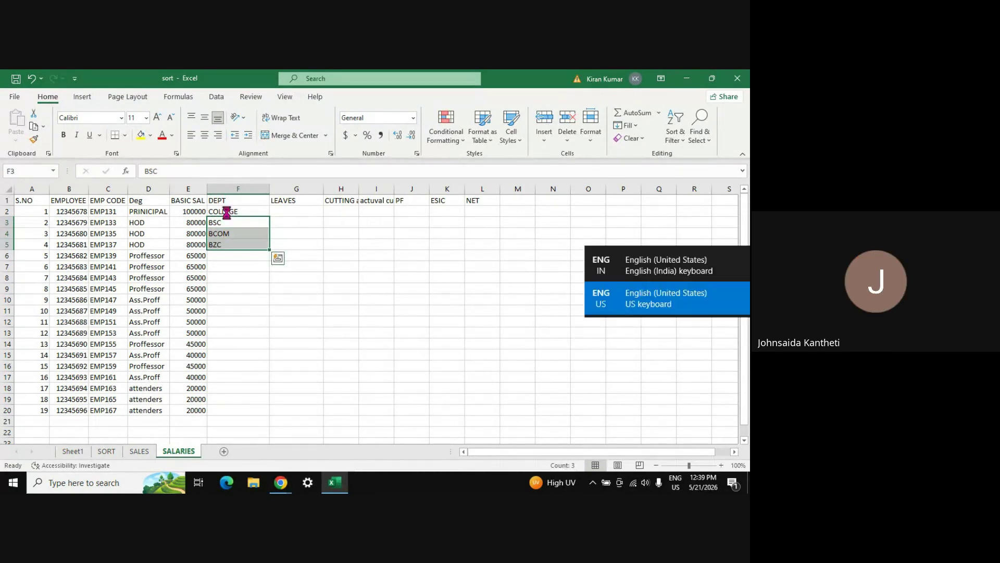
pyautogui.hotkey('ctrl', 'c')
pyautogui.press('Down')
pyautogui.press('Down')
pyautogui.press('Down')
pyautogui.hotkey('ctrl', 'v')
pyautogui.press('Down')
pyautogui.press('Down')
pyautogui.press('Down')
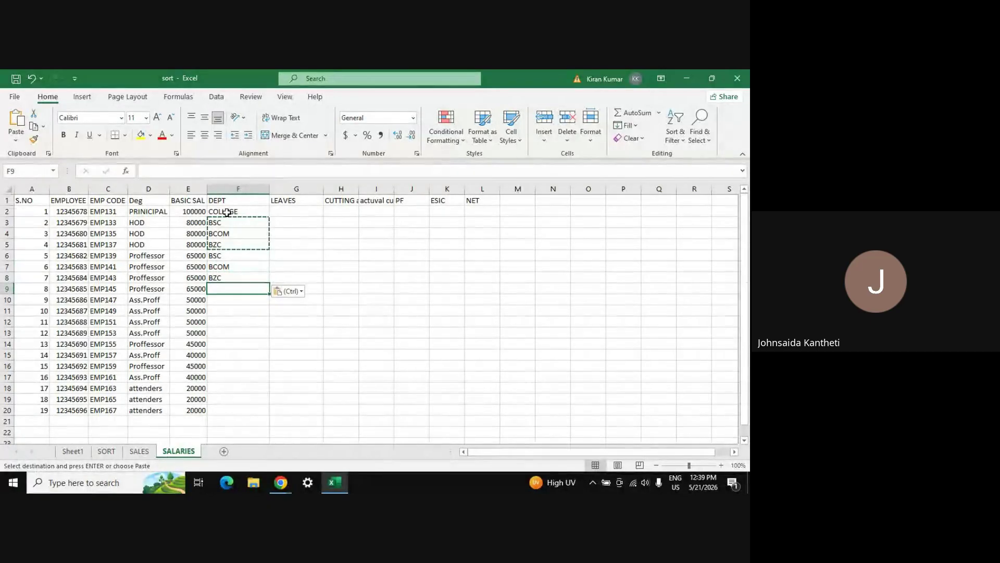
# - Paste the copied BSC, BCOM and BZC block repeatedly to fill the DEPT column from F9 to F20
pyautogui.hotkey('ctrl', 'v')
pyautogui.press('Down')
pyautogui.press('Down')
pyautogui.press('Down')
pyautogui.hotkey('ctrl', 'v')
pyautogui.press('Down')
pyautogui.press('Down')
pyautogui.press('Down')
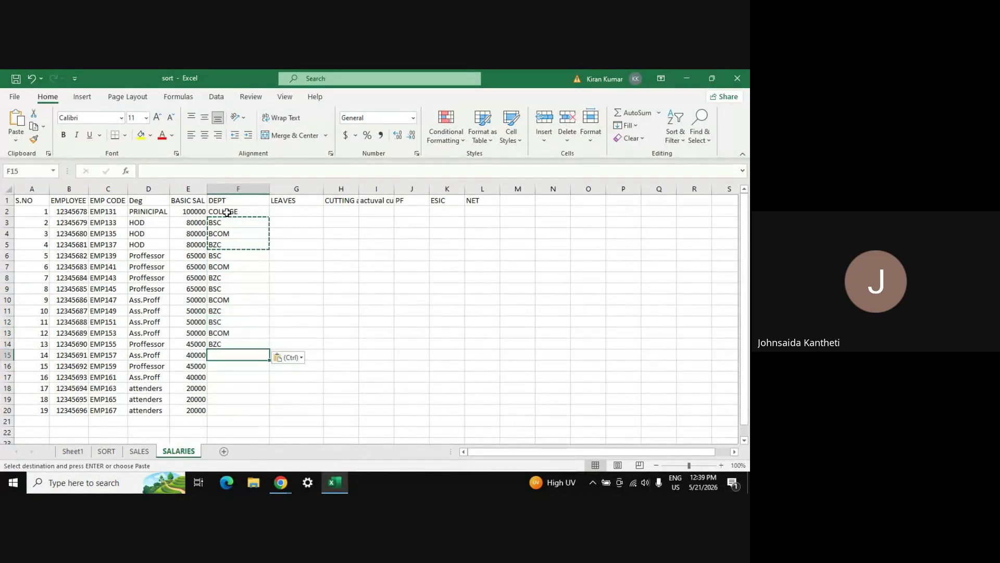
pyautogui.hotkey('ctrl', 'v')
pyautogui.press('Down')
pyautogui.press('Down')
pyautogui.press('Down')
pyautogui.hotkey('ctrl', 'v')
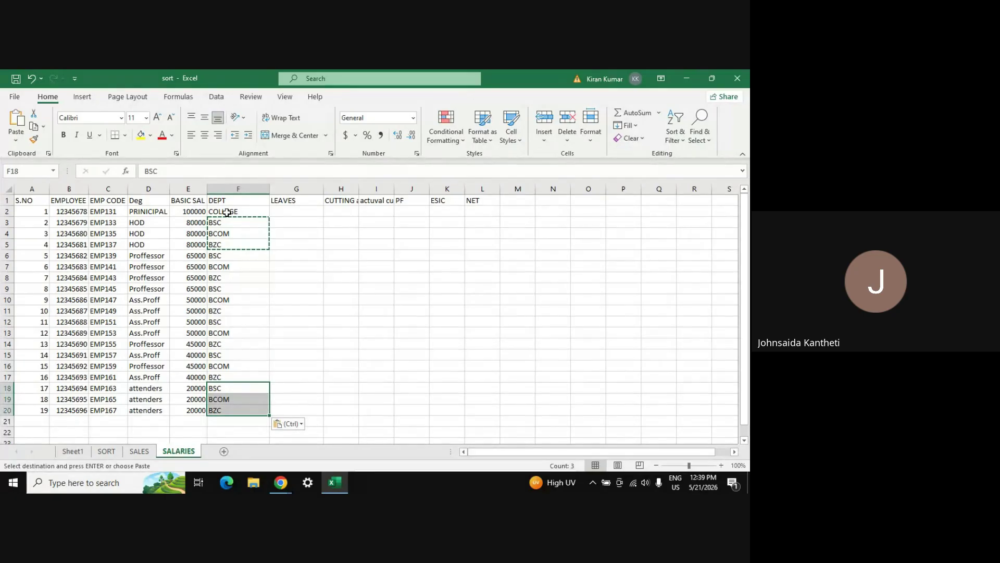
# - Auto-fit the widths of the CUTTING amount and actuval cutting columns to their headers
pyautogui.click(288, 213)
pyautogui.doubleClick(359, 189)
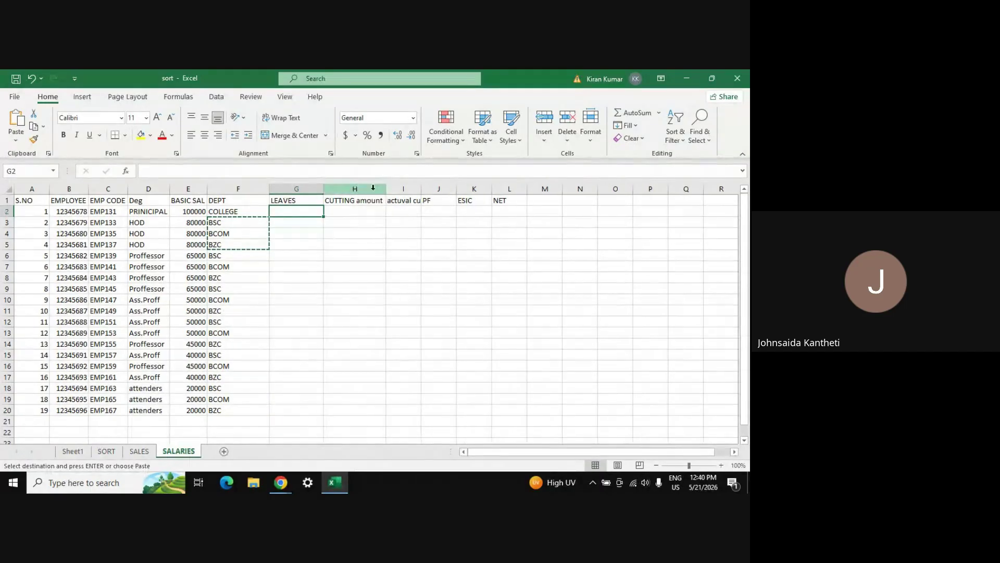
pyautogui.doubleClick(421, 189)
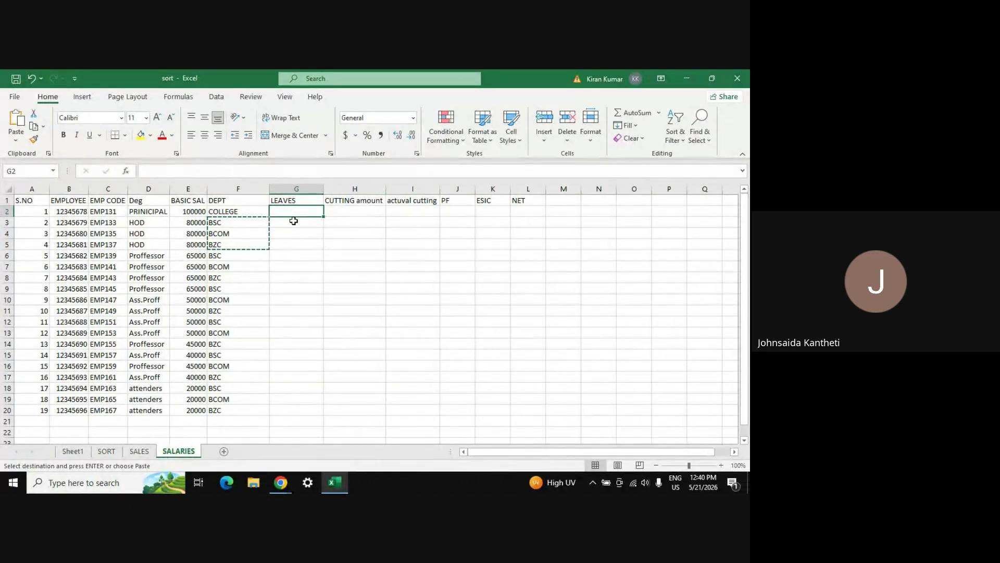
# - Enter the leave counts 1, 2 and 3 in cells G2 to G4
pyautogui.write('1')
pyautogui.press('Return')
pyautogui.write('2')
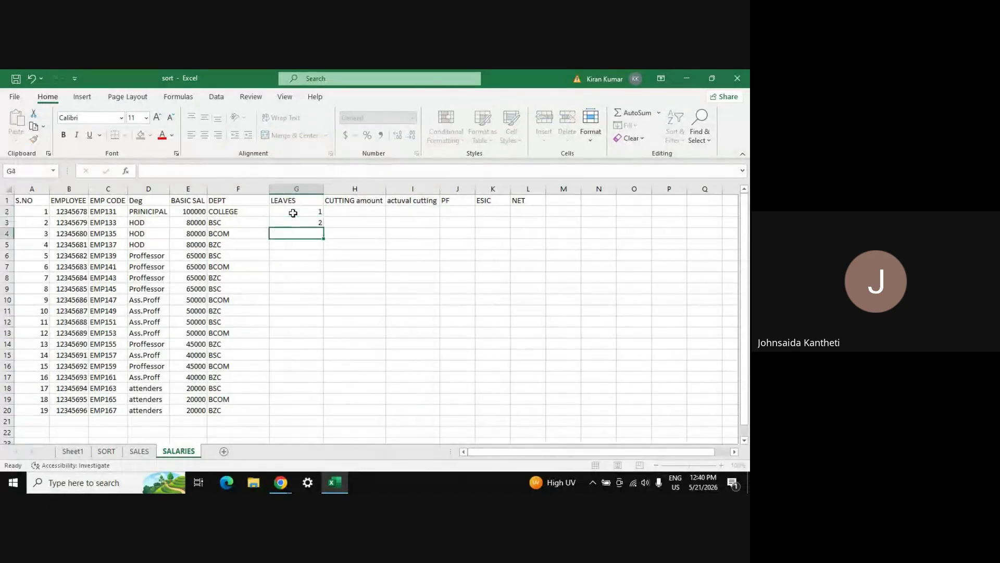
pyautogui.press('Return')
pyautogui.write('3')
pyautogui.click(293, 212)
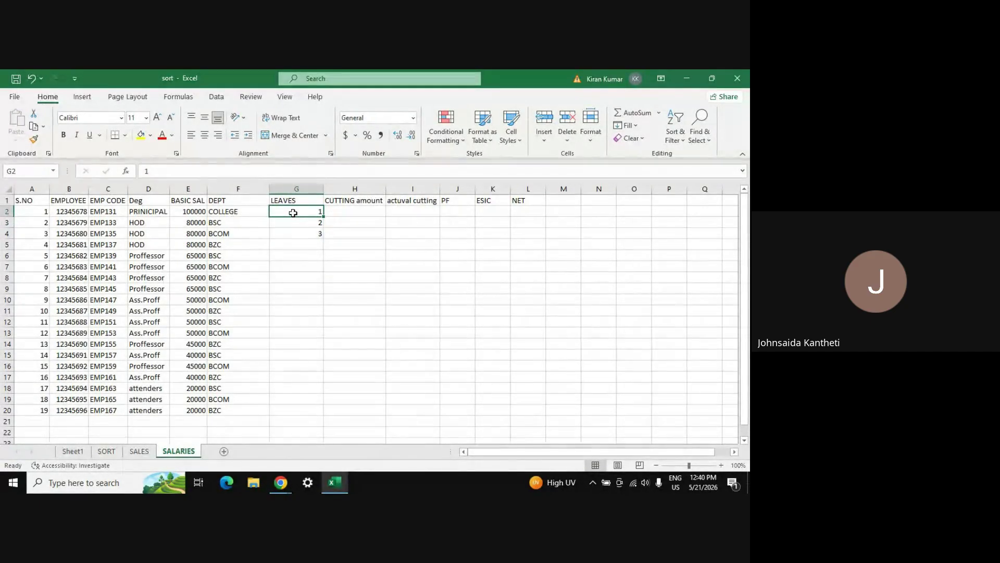
pyautogui.click(195, 212)
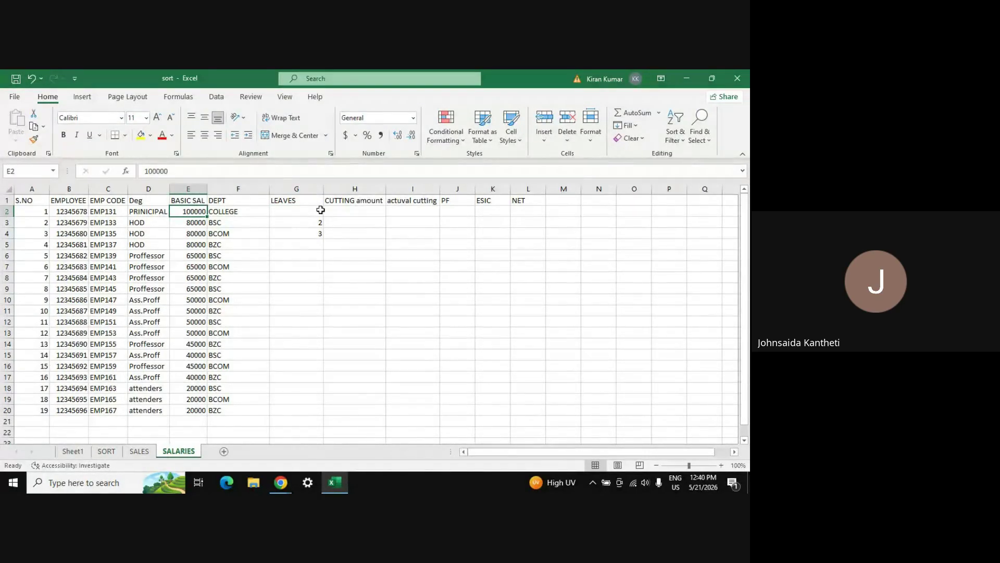
pyautogui.click(365, 209)
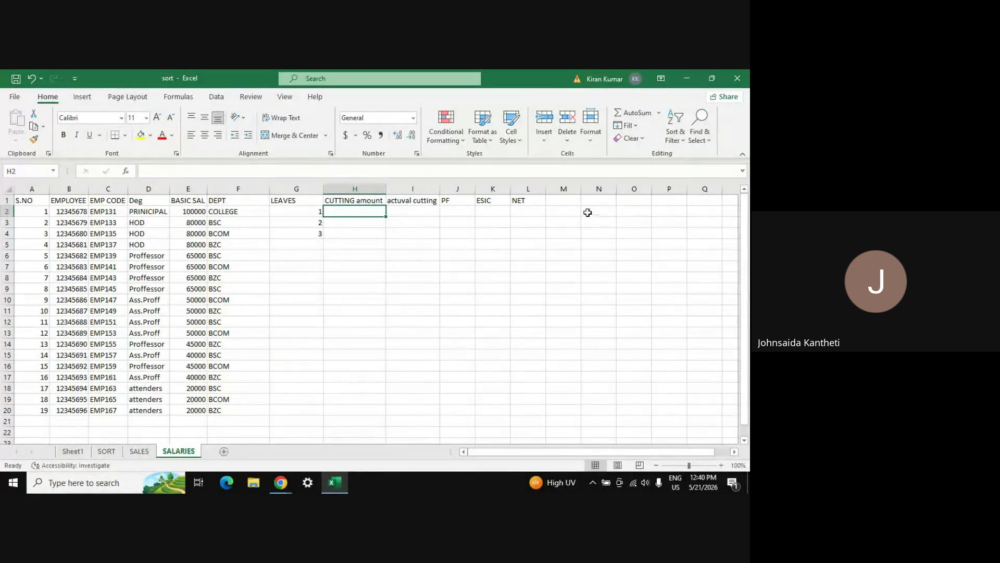
pyautogui.click(561, 211)
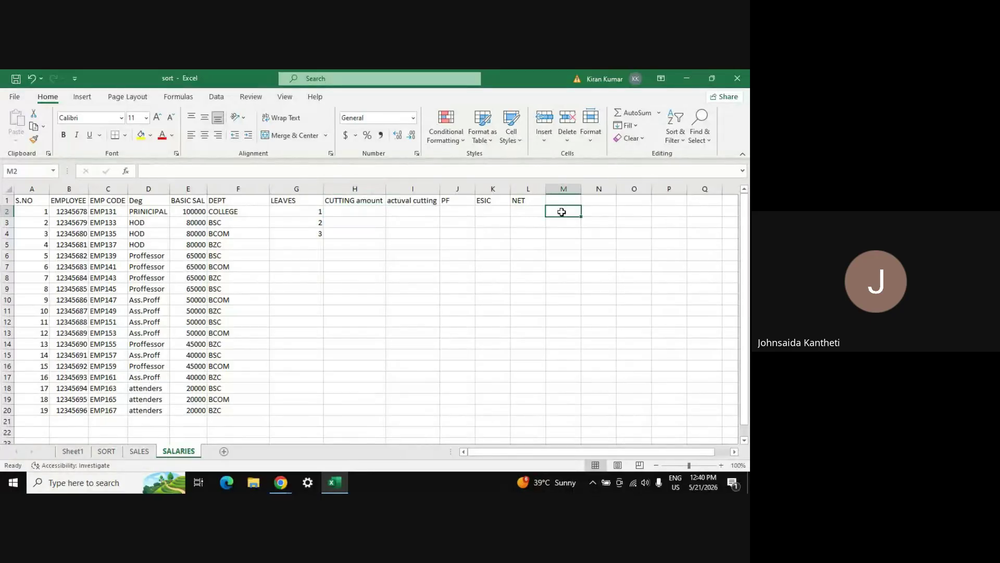
# - Calculate the principal's one-day salary in cell M2 with the formula =E2/30
pyautogui.write('=')
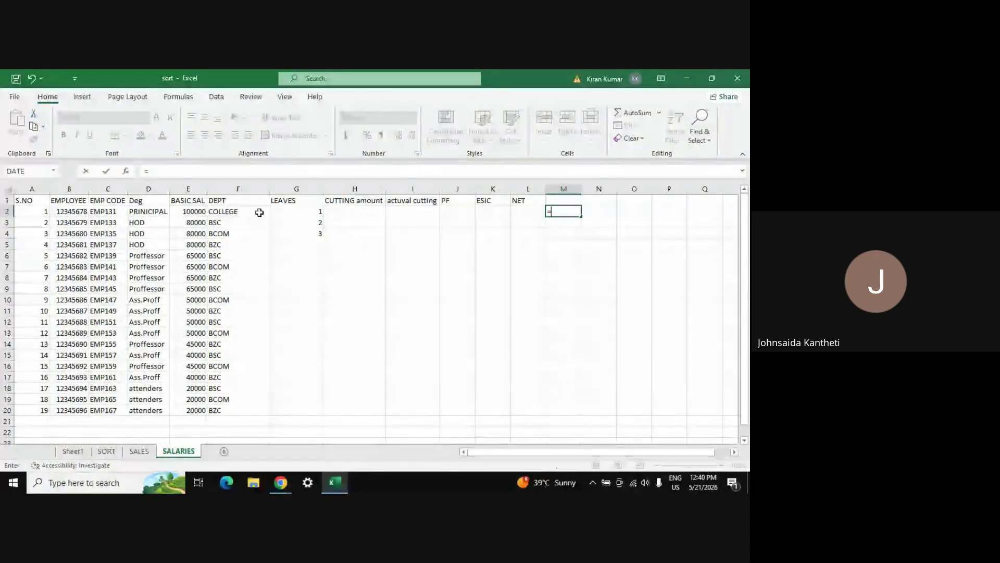
pyautogui.click(198, 214)
pyautogui.write('/')
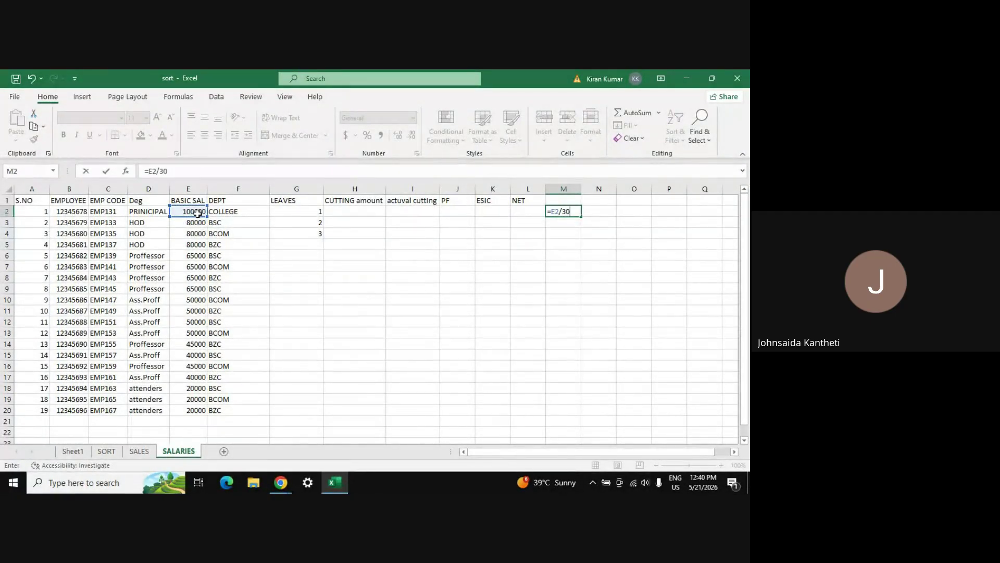
pyautogui.write('30')
pyautogui.press('Return')
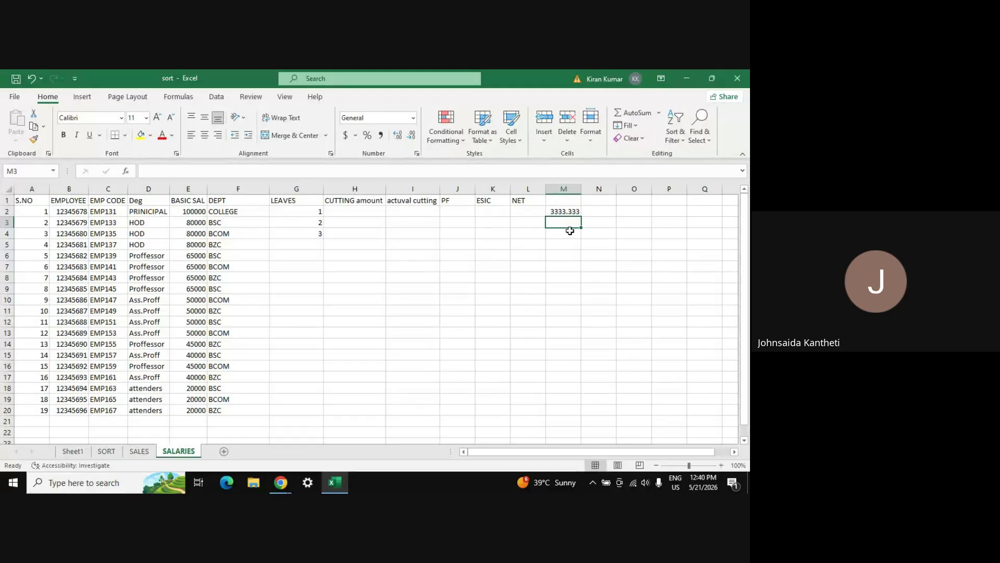
pyautogui.click(573, 215)
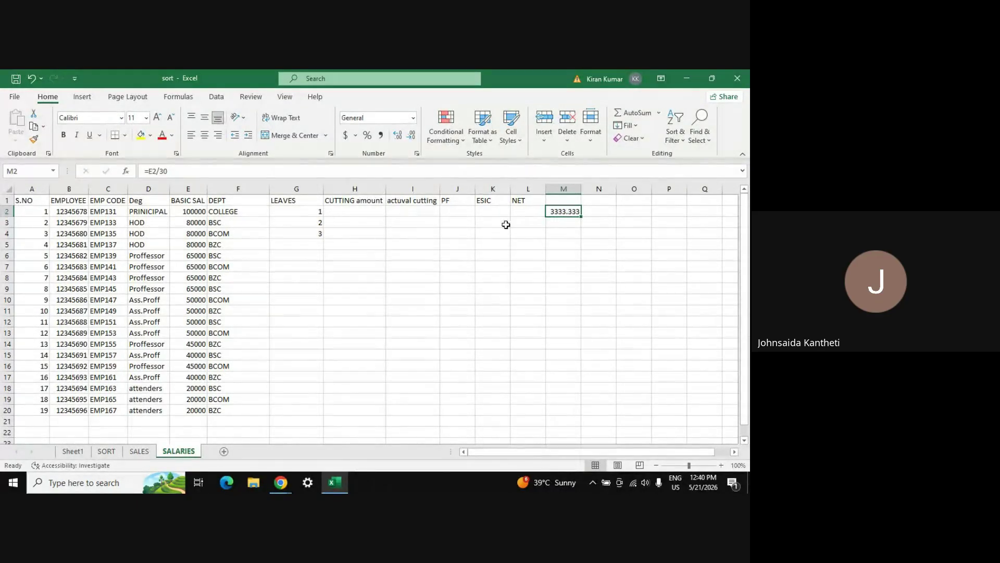
# - Enter =E2/30 in H2 of the CUTTING amount column and fill the formula down to H20
pyautogui.click(364, 210)
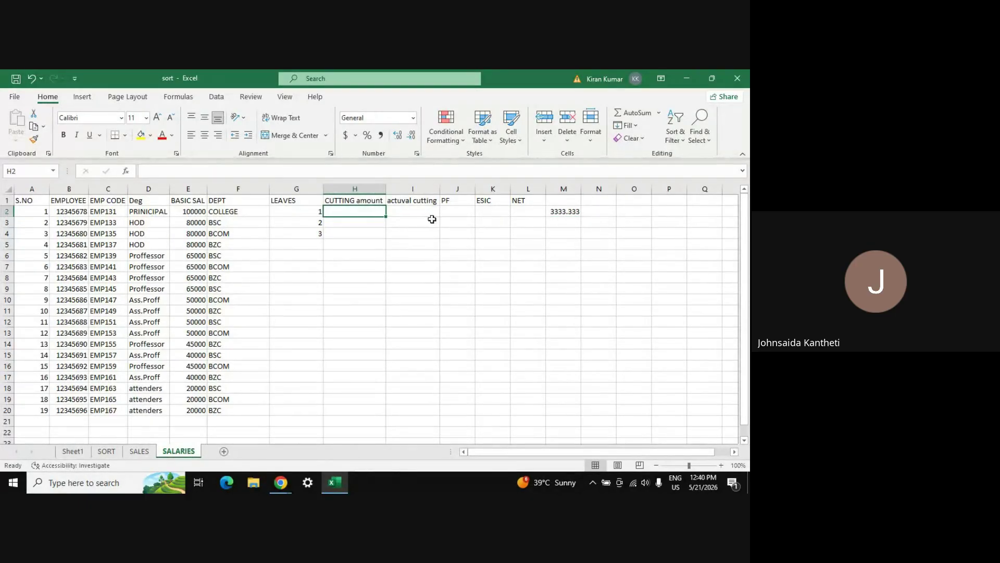
pyautogui.write('=')
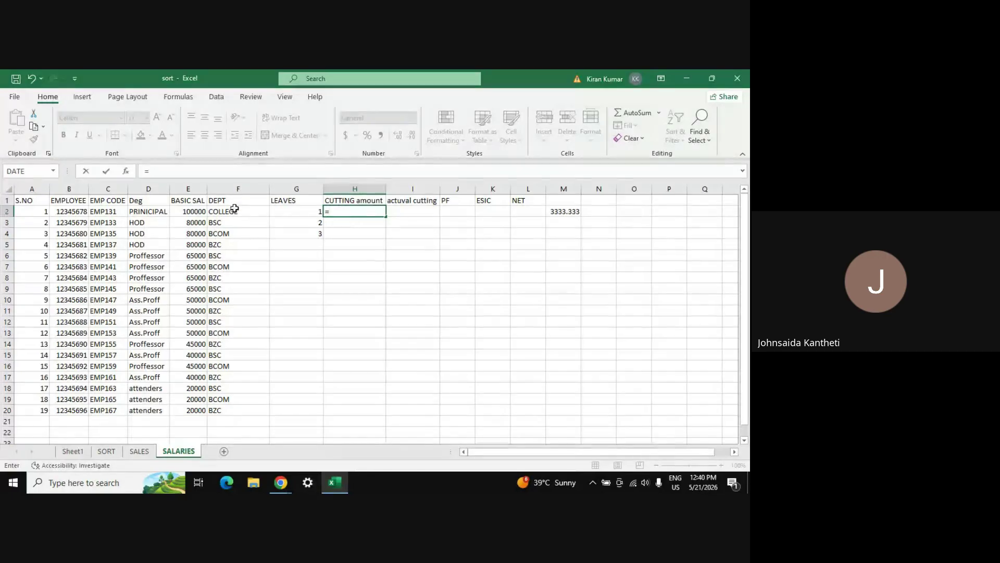
pyautogui.click(190, 212)
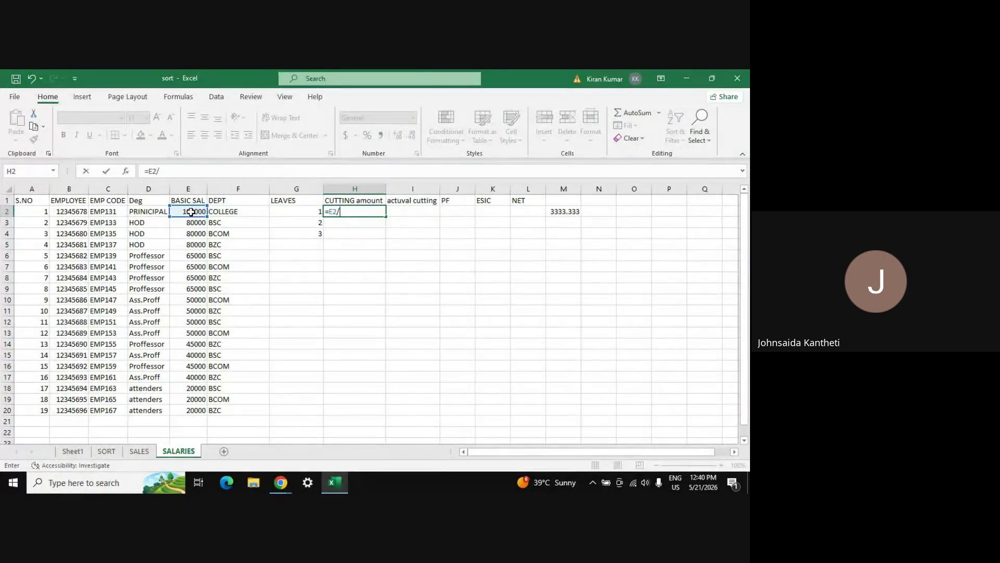
pyautogui.write('/30')
pyautogui.press('Return')
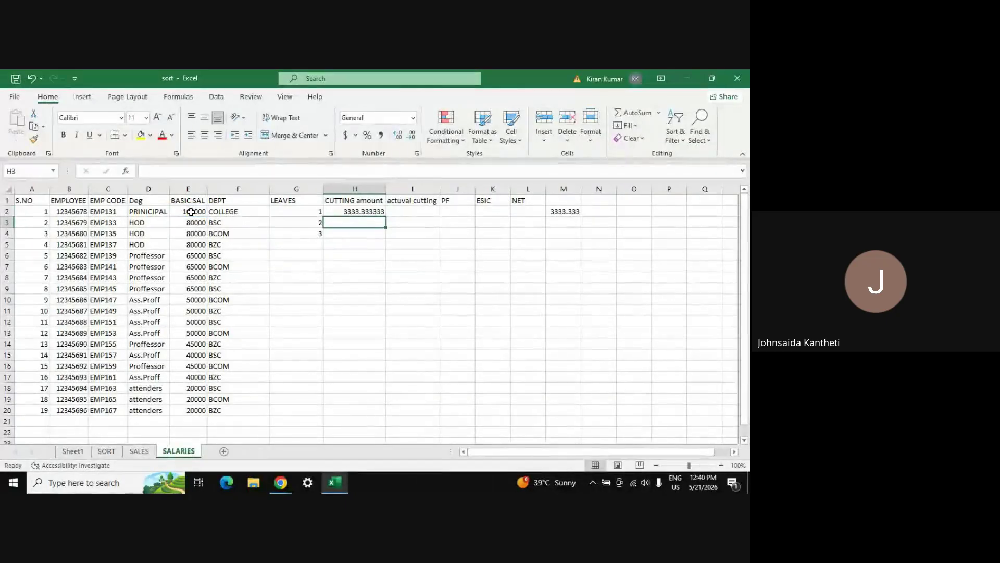
pyautogui.press('Up')
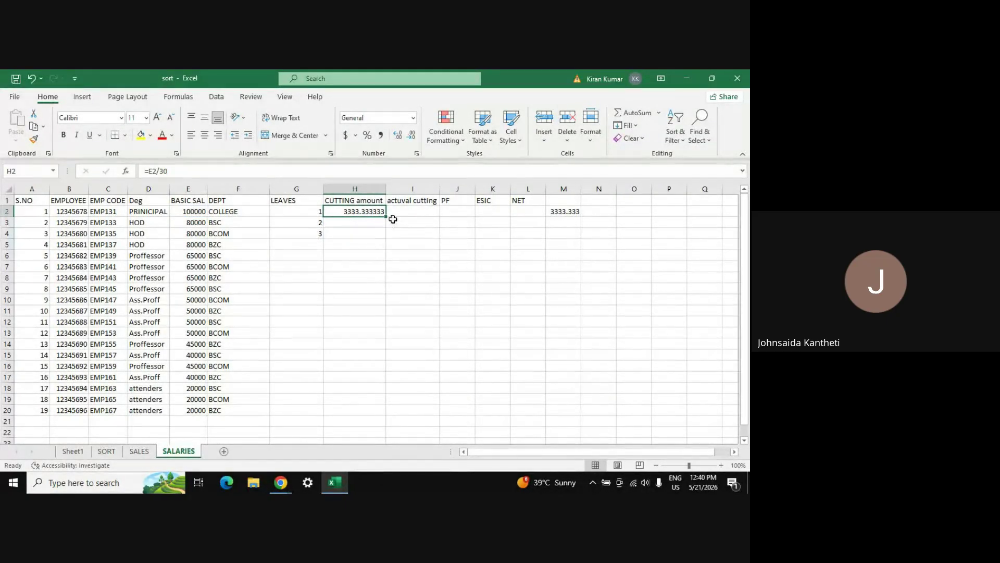
pyautogui.moveTo(388, 218); pyautogui.dragTo(388, 415)
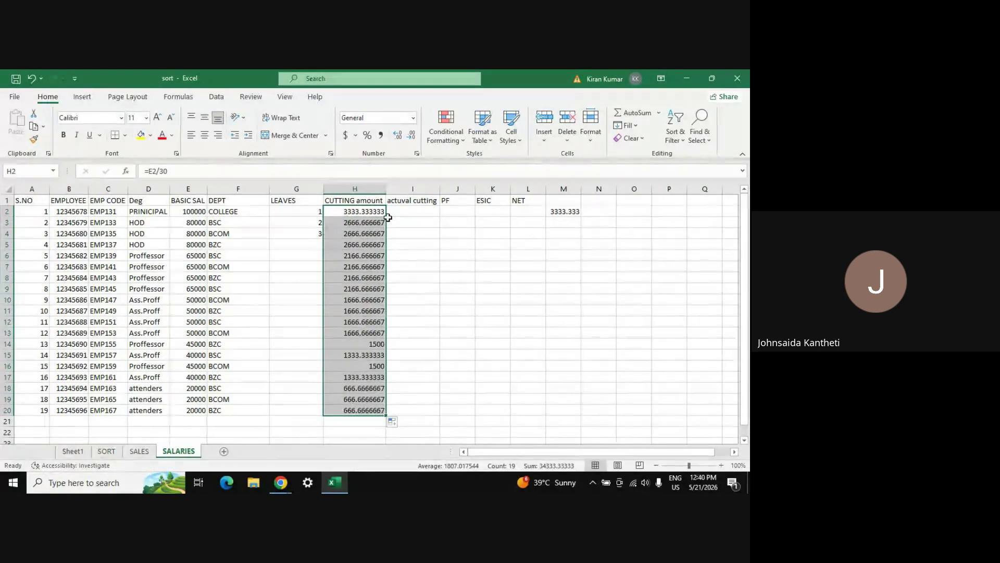
pyautogui.click(414, 291)
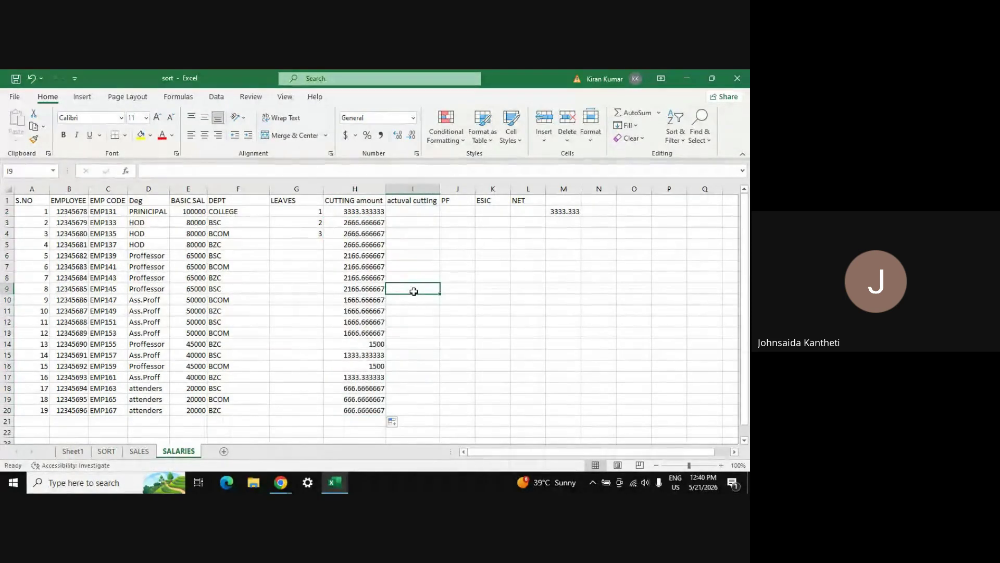
# - Reduce the CUTTING amount values in H2:H20 to zero decimal places
pyautogui.click(368, 187)
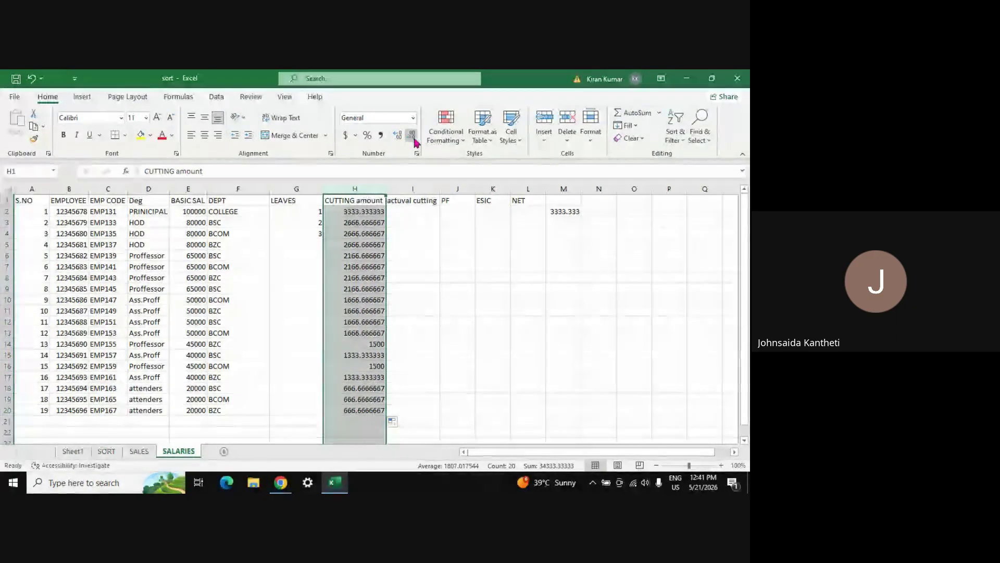
pyautogui.moveTo(401, 333); pyautogui.dragTo(348, 210)
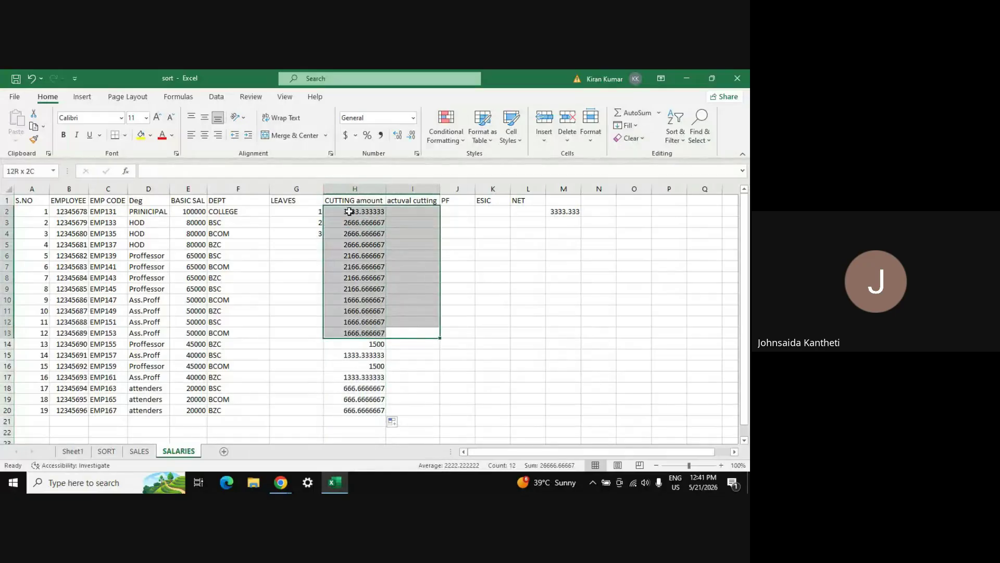
pyautogui.click(349, 212)
pyautogui.hotkey('ctrl', 'shift', 'Down')
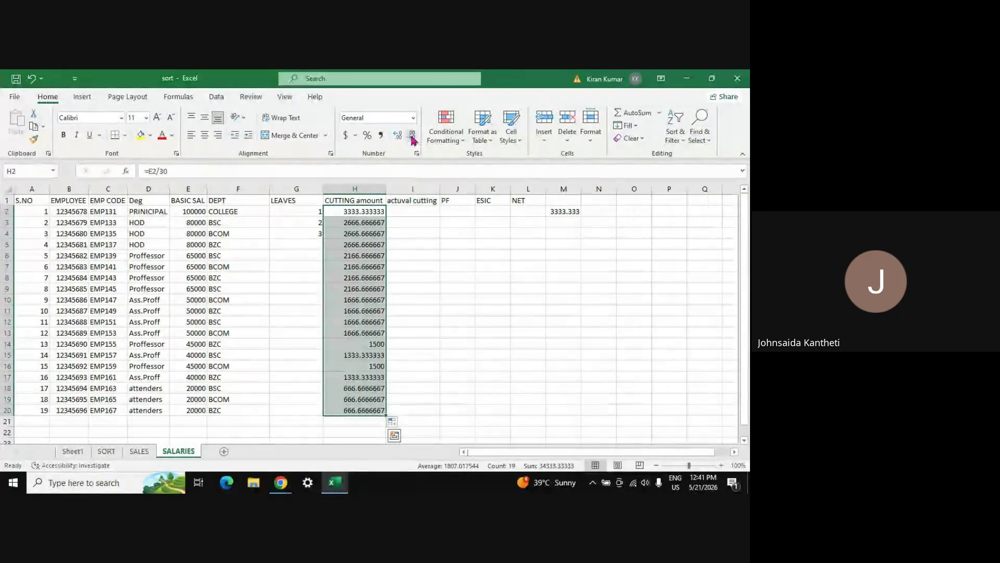
pyautogui.click(412, 137)
pyautogui.click(412, 136)
pyautogui.click(411, 137)
pyautogui.click(412, 136)
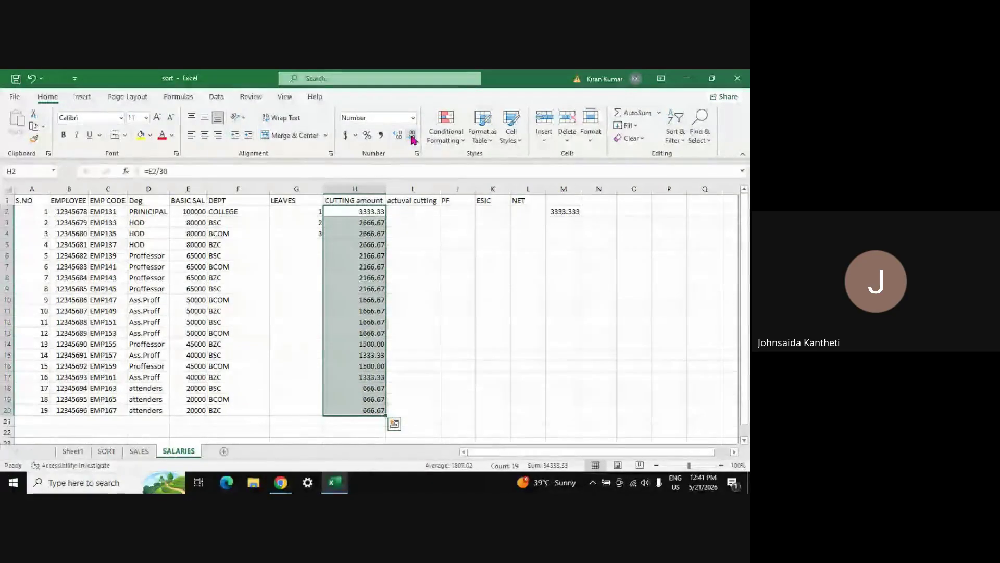
pyautogui.click(412, 137)
pyautogui.click(412, 136)
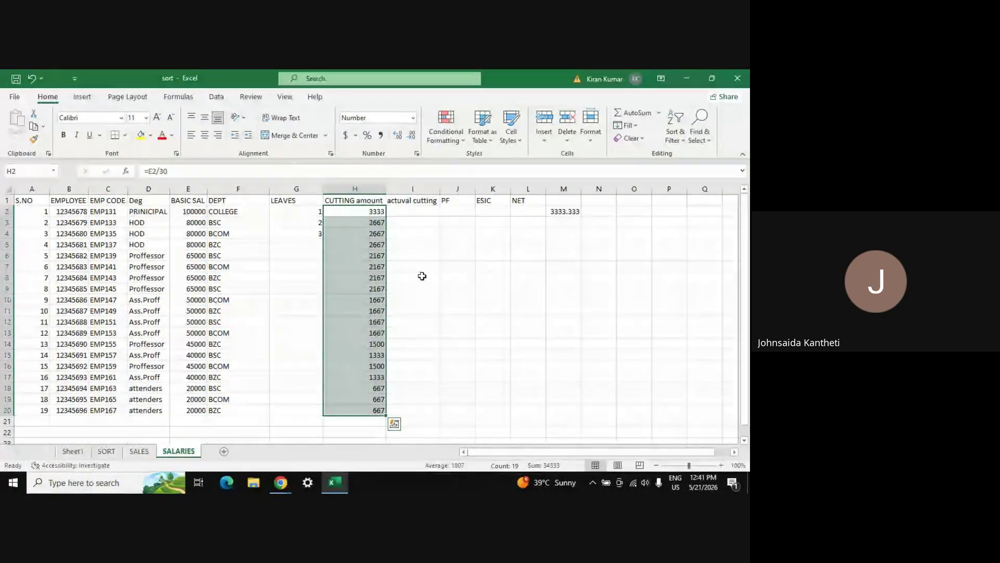
pyautogui.click(419, 276)
# - Enter =G2*H2 in I2 of the actuval cutting column and fill the formula down to I20
pyautogui.click(400, 214)
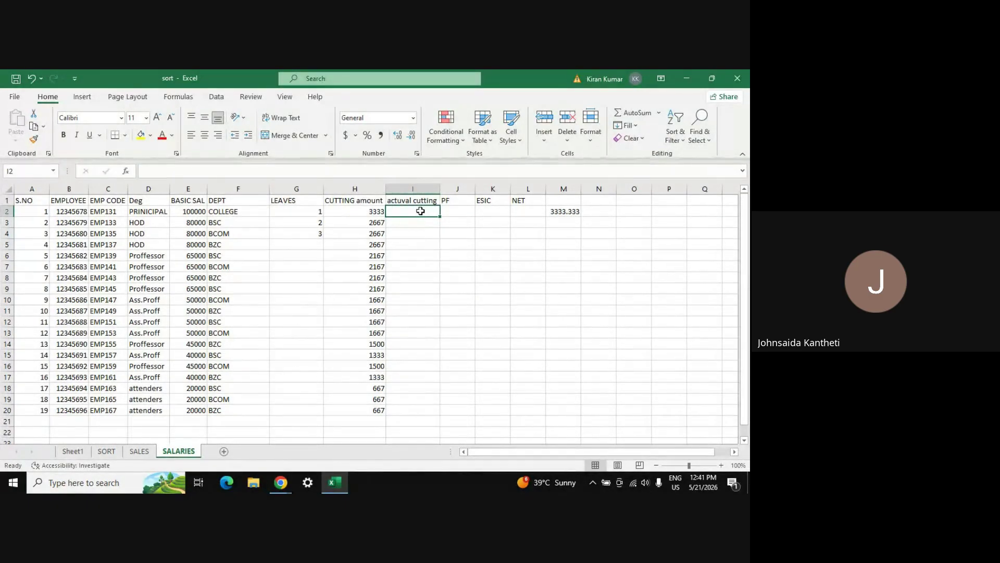
pyautogui.write('=')
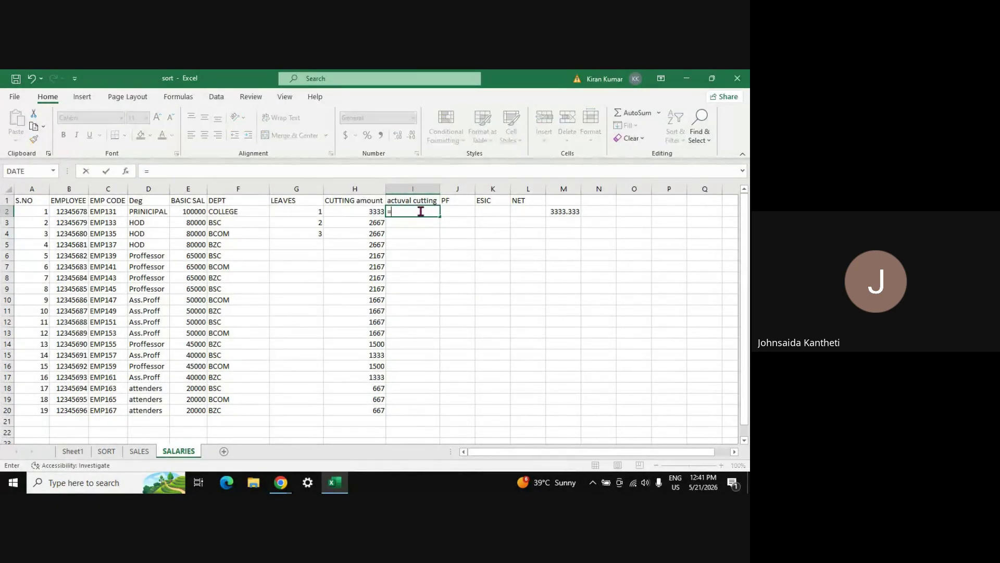
pyautogui.click(305, 211)
pyautogui.write('*')
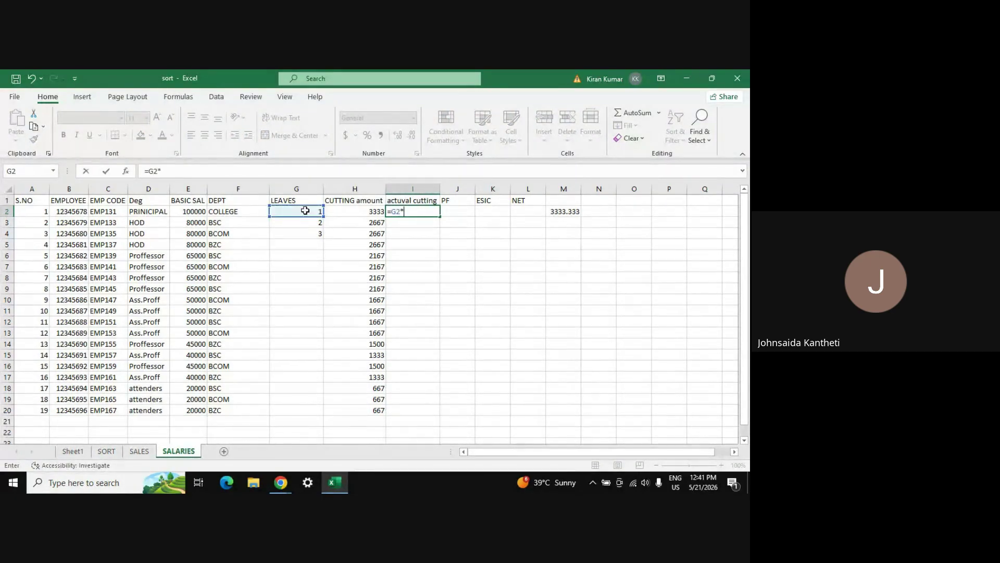
pyautogui.click(363, 212)
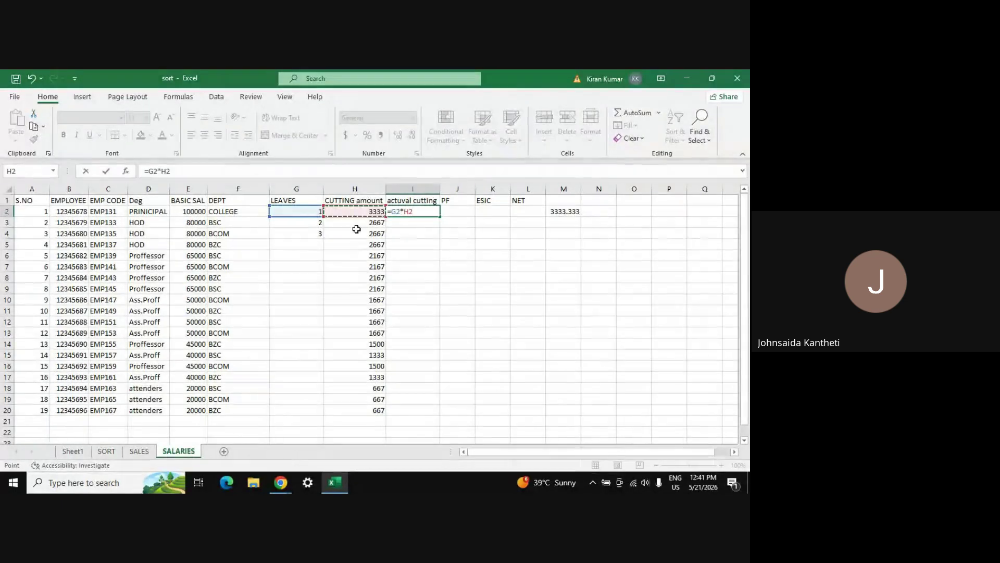
pyautogui.press('Return')
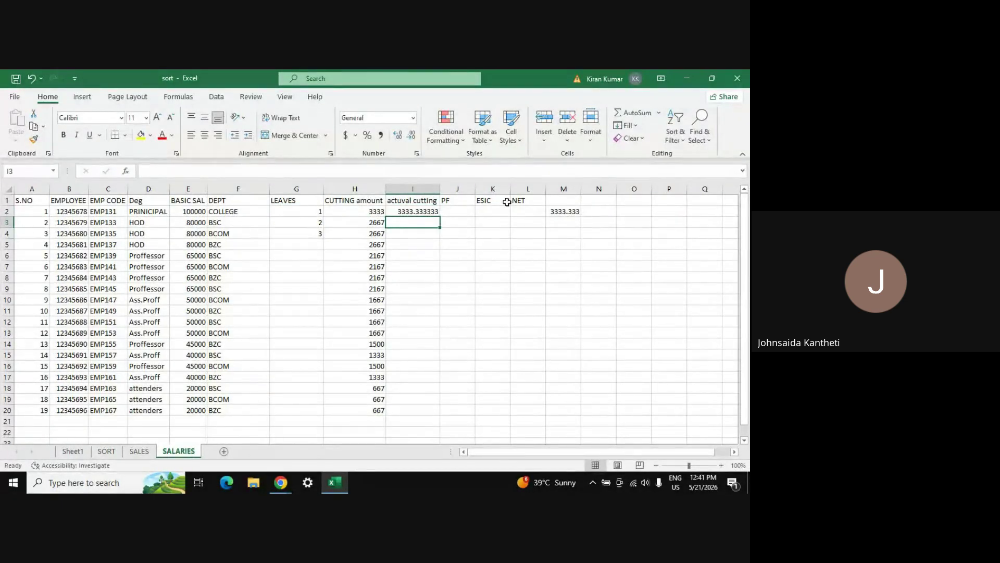
pyautogui.click(430, 210)
pyautogui.doubleClick(440, 216)
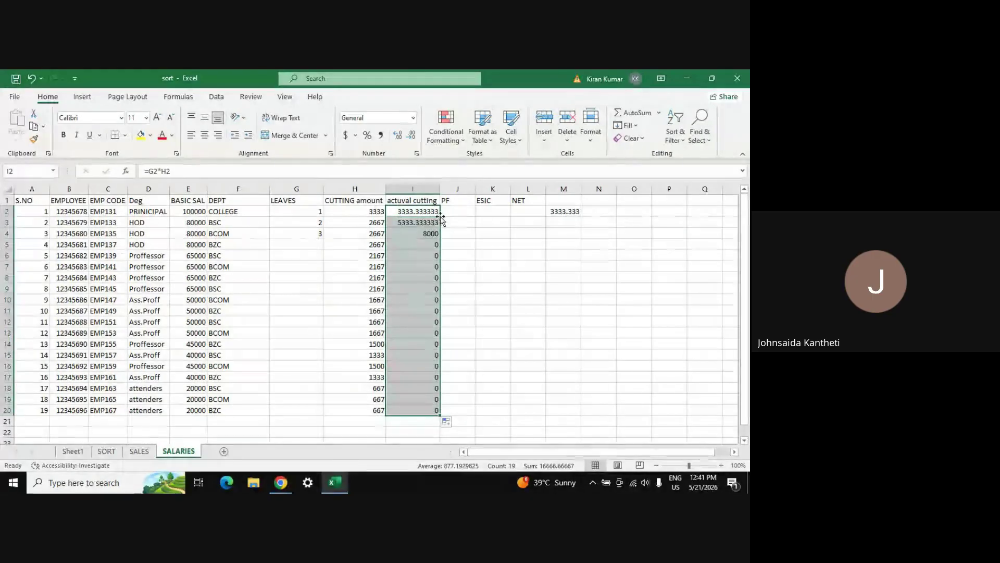
pyautogui.click(409, 266)
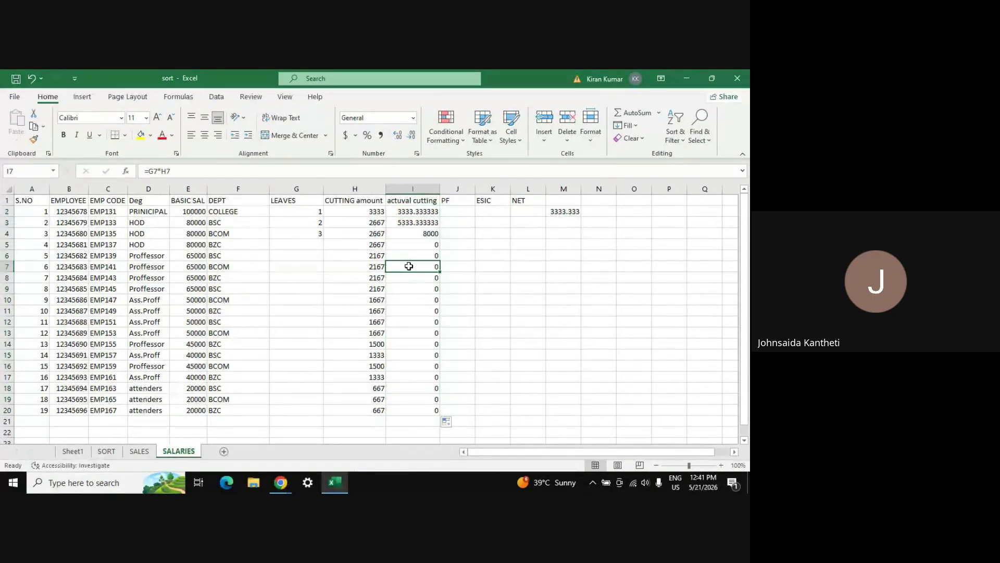
# - Try leave counts of 3 and 5 in cell G2, finishing with 10
pyautogui.click(316, 212)
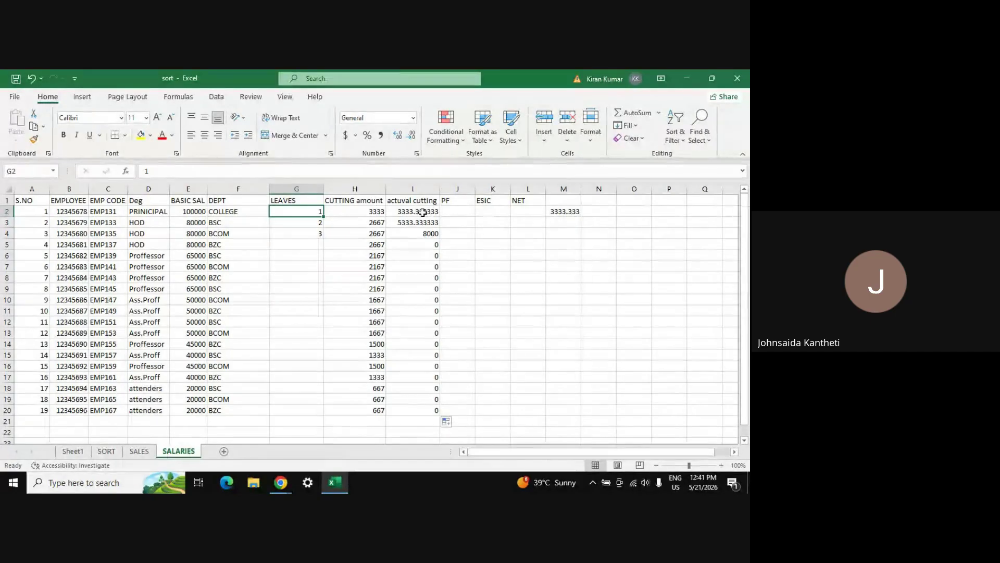
pyautogui.write('3')
pyautogui.press('Return')
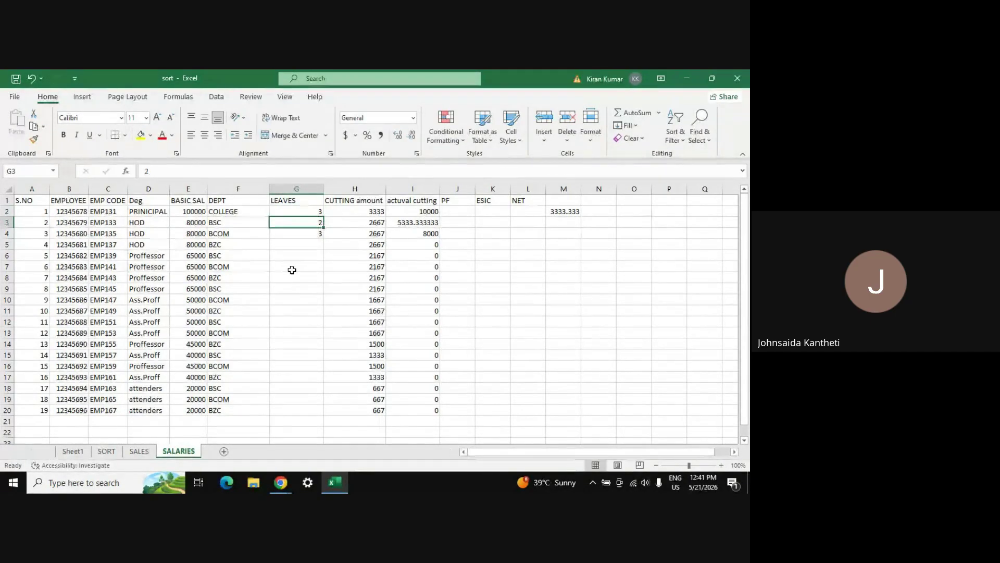
pyautogui.write('5')
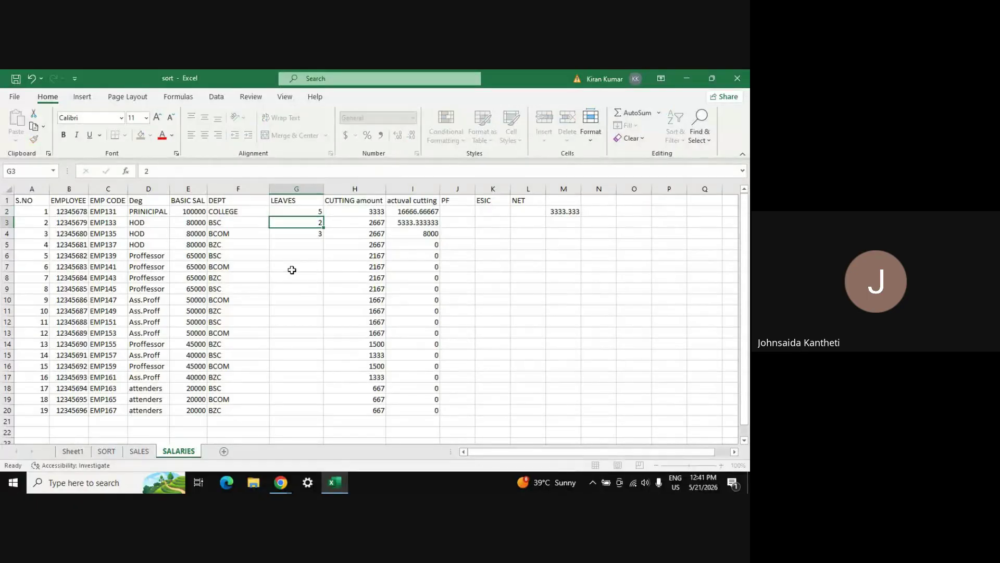
pyautogui.press('Return')
pyautogui.press('Up')
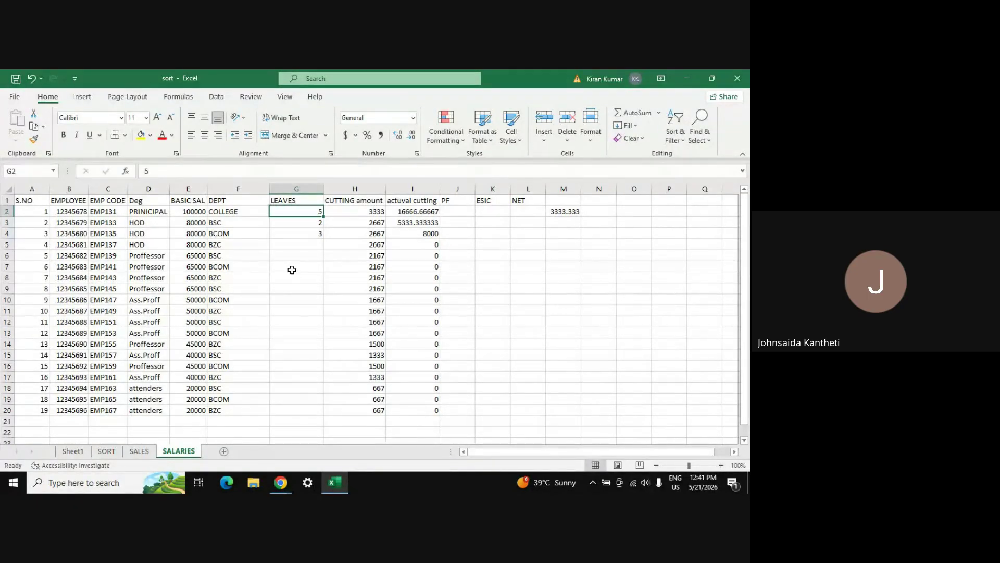
pyautogui.write('10')
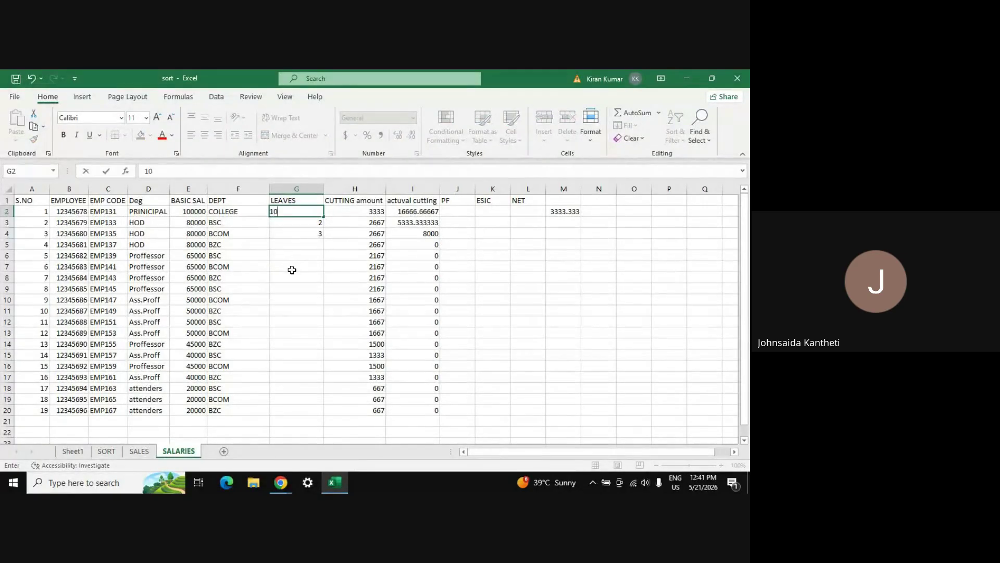
pyautogui.press('Return')
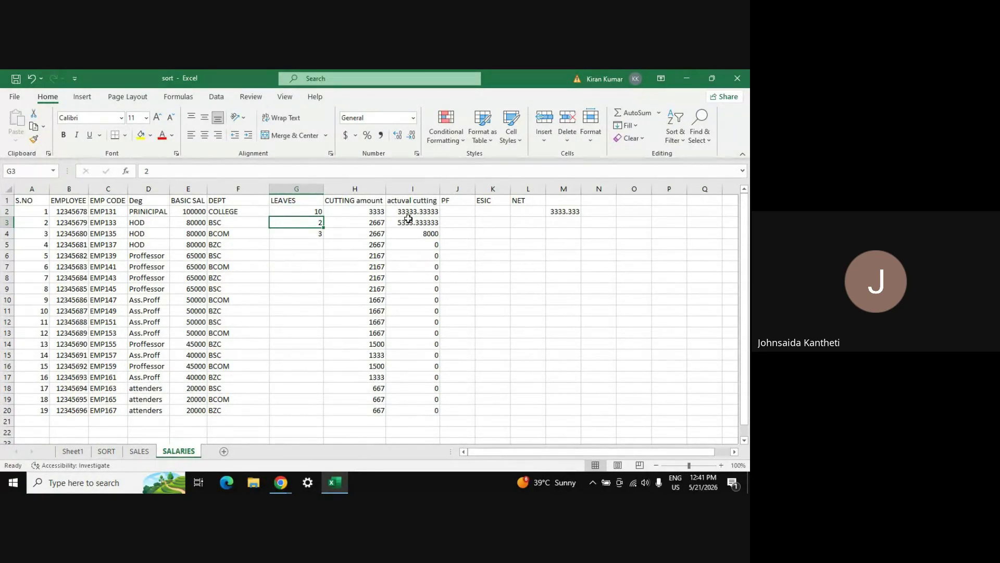
# - Reduce the actuval cutting values in I2:I20 to zero decimal places
pyautogui.click(413, 189)
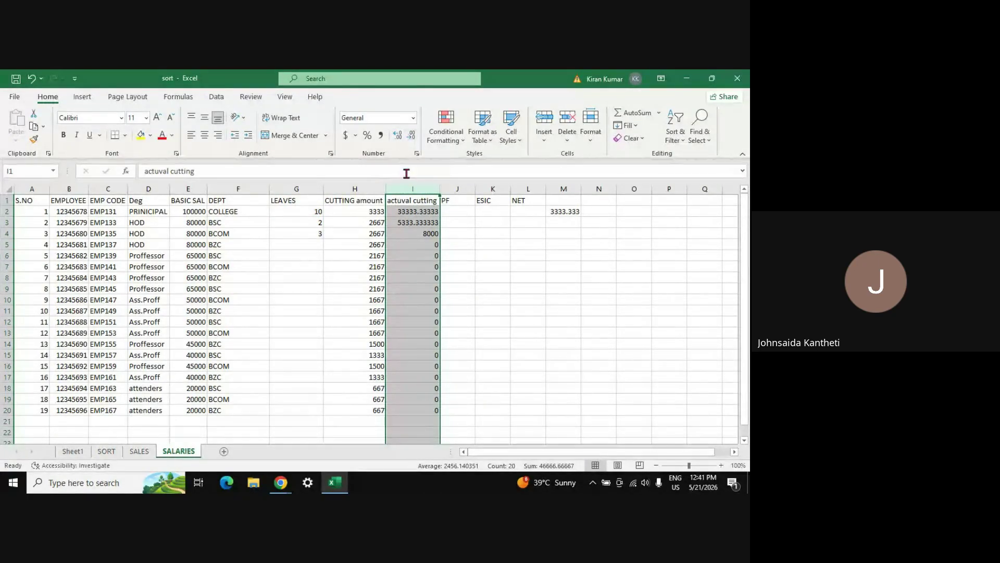
pyautogui.click(407, 221)
pyautogui.moveTo(406, 212)
pyautogui.mouseDown()
pyautogui.moveTo(407, 255)
pyautogui.moveTo(406, 216)
pyautogui.mouseUp()
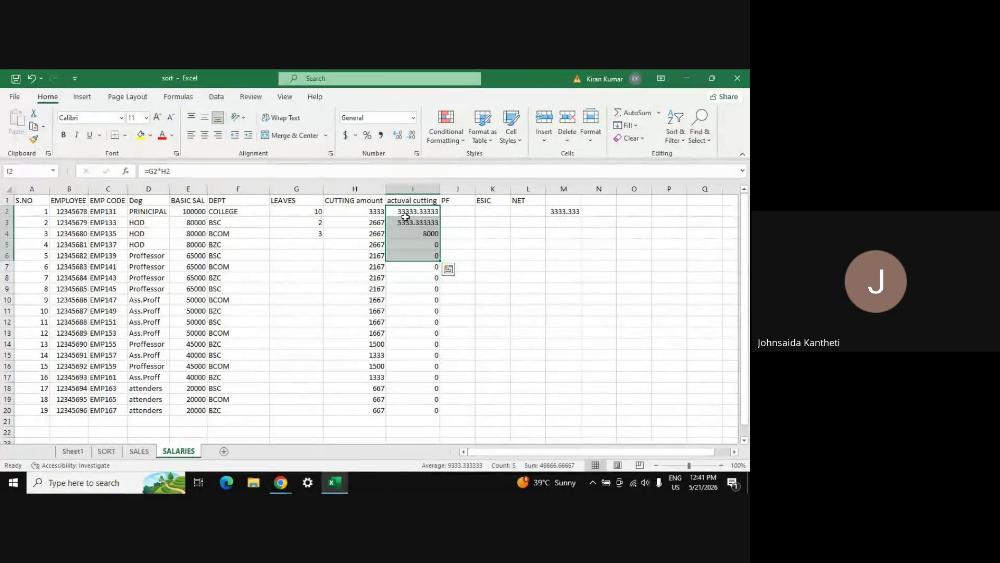
pyautogui.hotkey('ctrl', 'shift', 'Down')
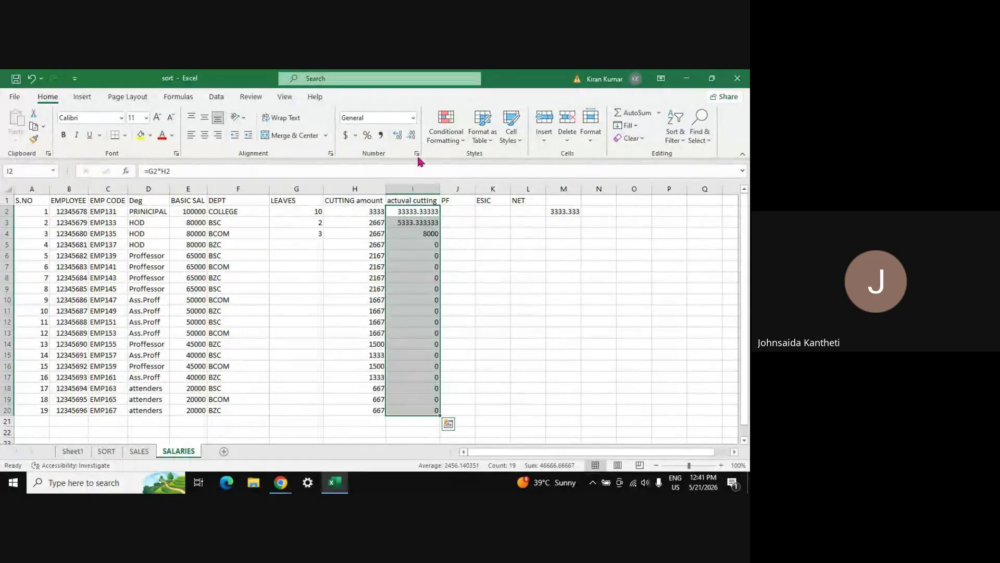
pyautogui.click(411, 137)
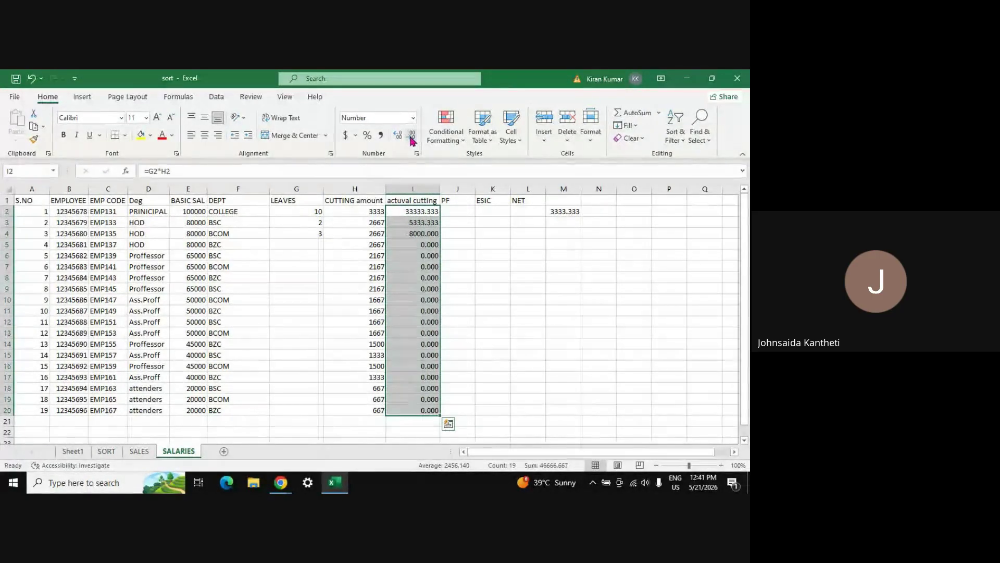
pyautogui.click(411, 136)
pyautogui.click(411, 136)
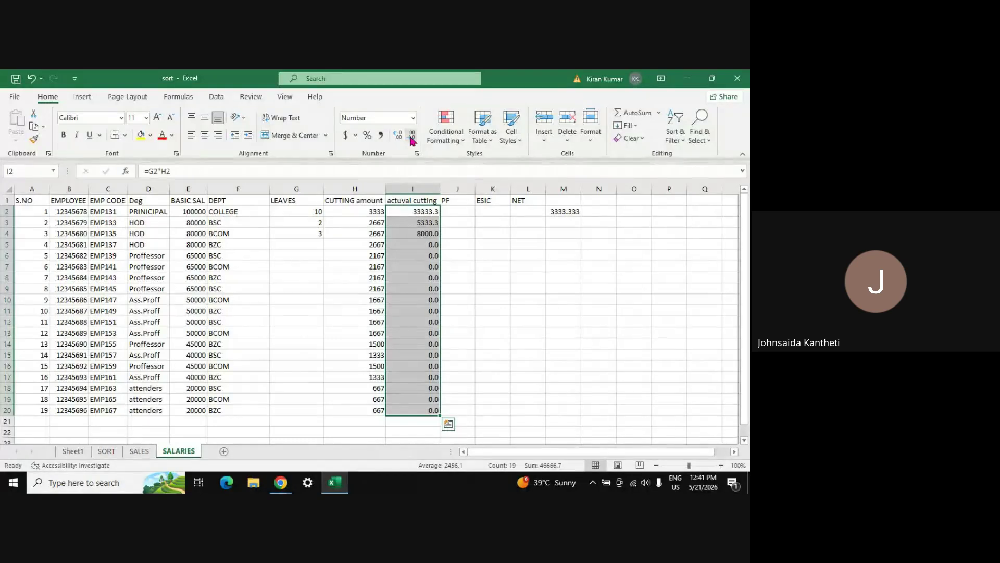
pyautogui.click(411, 136)
pyautogui.click(458, 276)
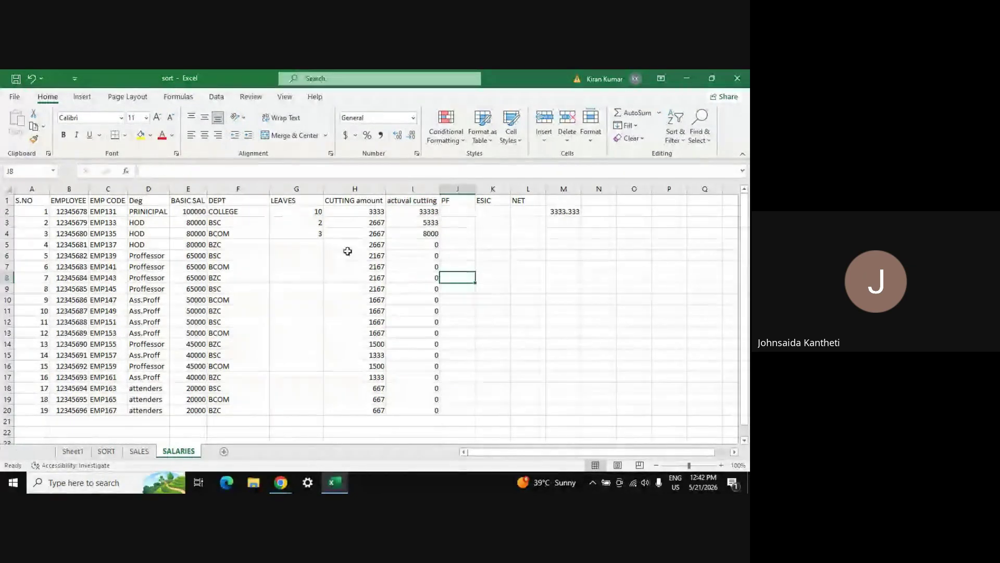
# - Set the LEAVES count in G2 for the PRINICIPAL row to 20
pyautogui.click(313, 209)
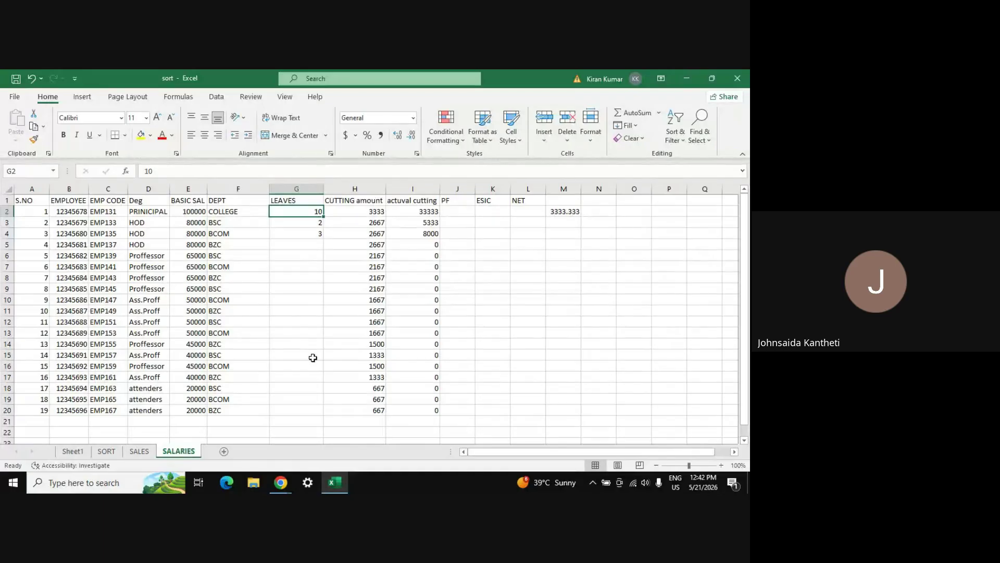
pyautogui.write('20')
pyautogui.press('Return')
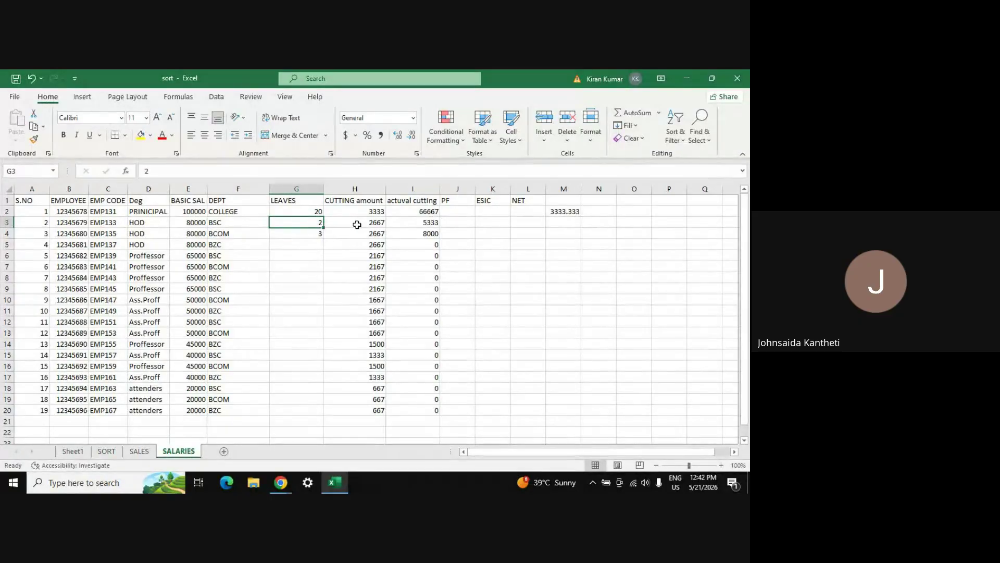
# - Enter =E2*18% in J2 of the PF column and fill the formula down to J20
pyautogui.click(454, 213)
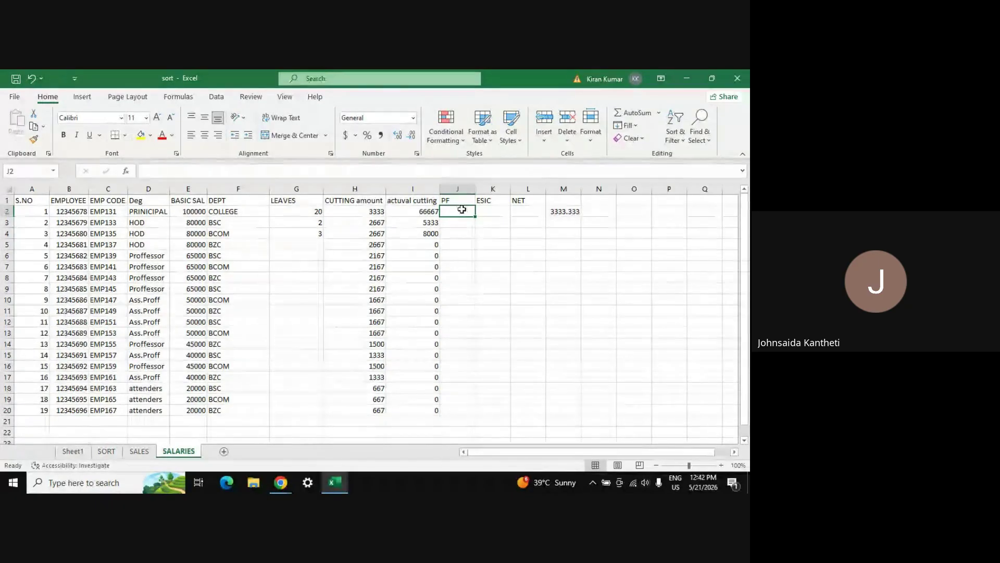
pyautogui.write('=')
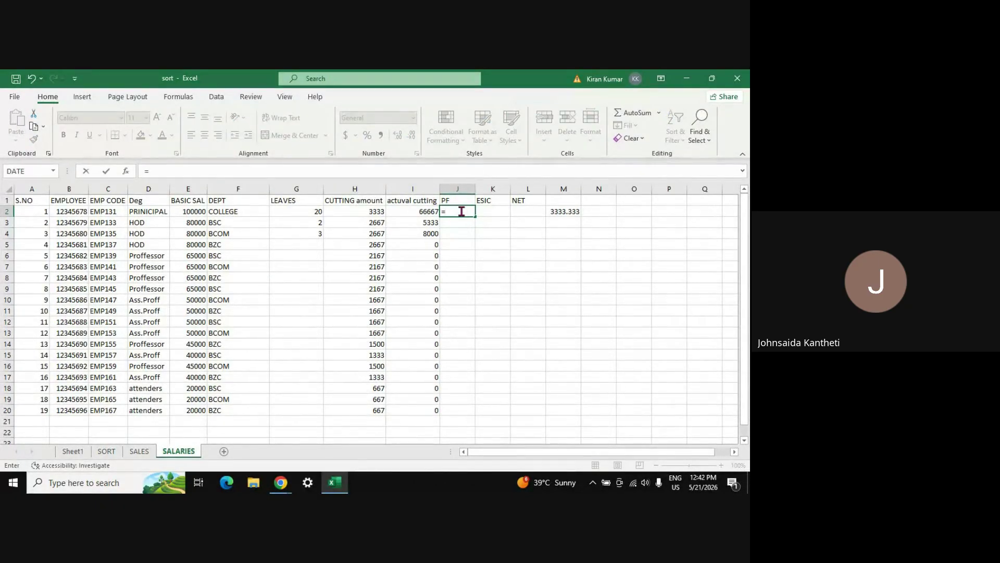
pyautogui.click(195, 211)
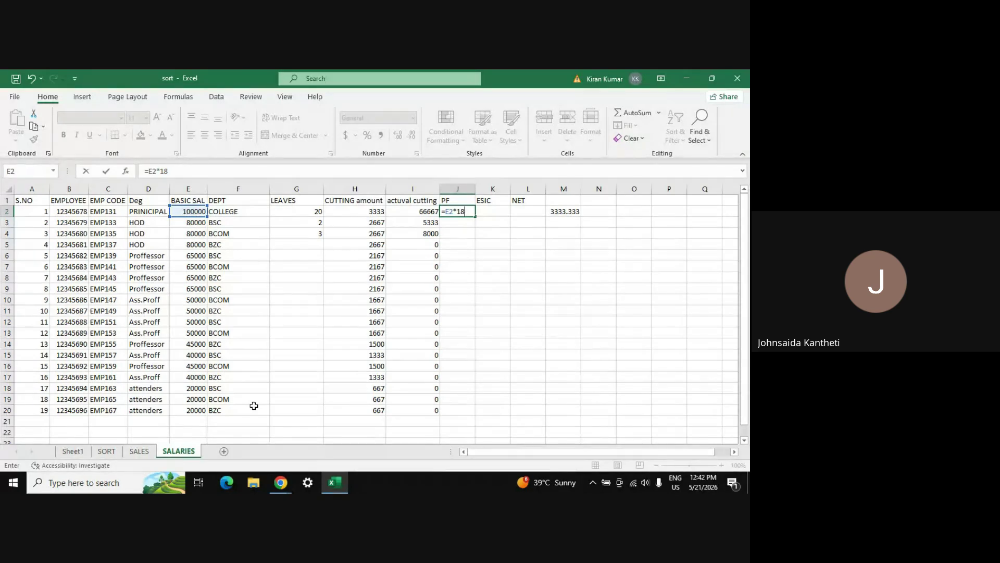
pyautogui.write('*18%')
pyautogui.press('Return')
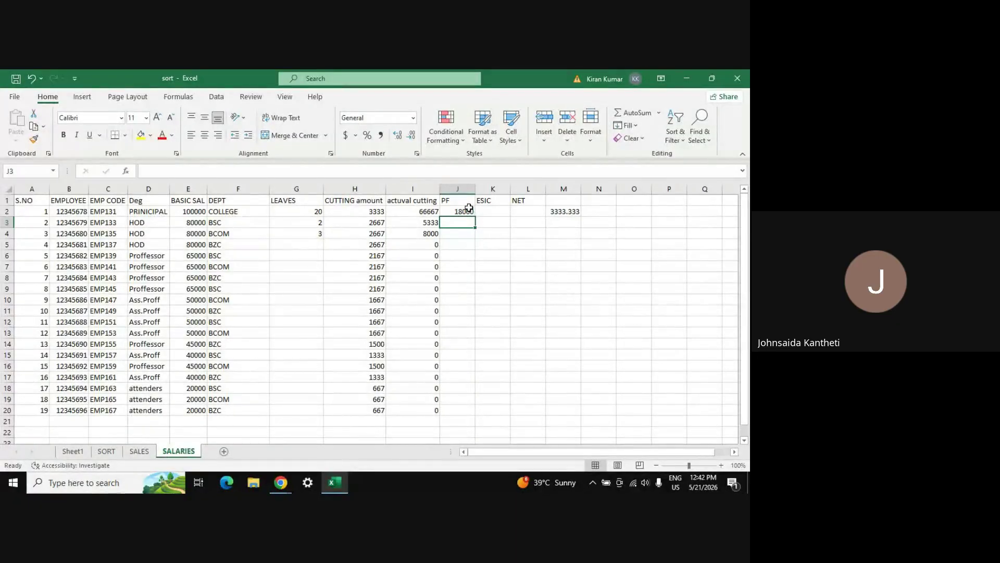
pyautogui.click(469, 211)
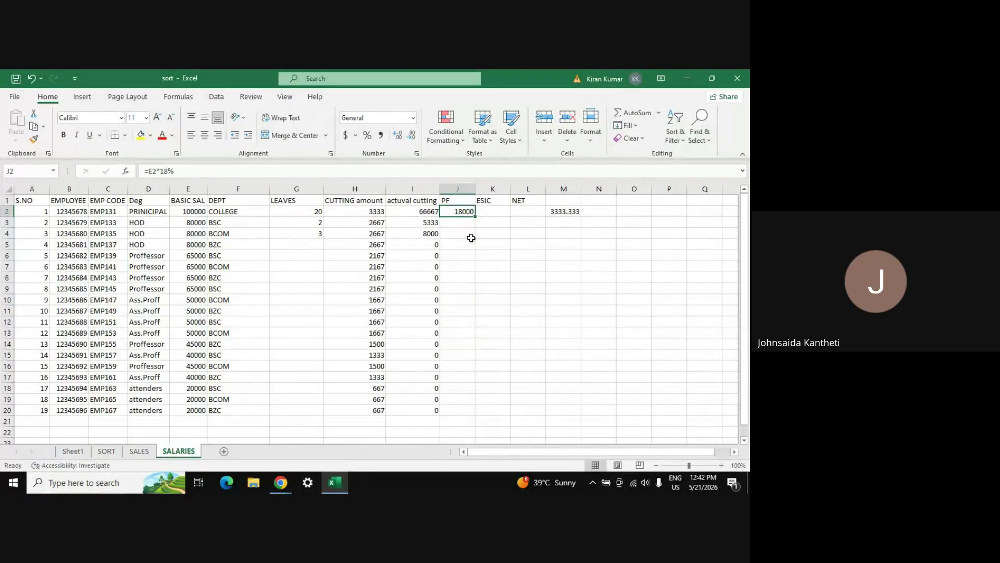
pyautogui.doubleClick(475, 217)
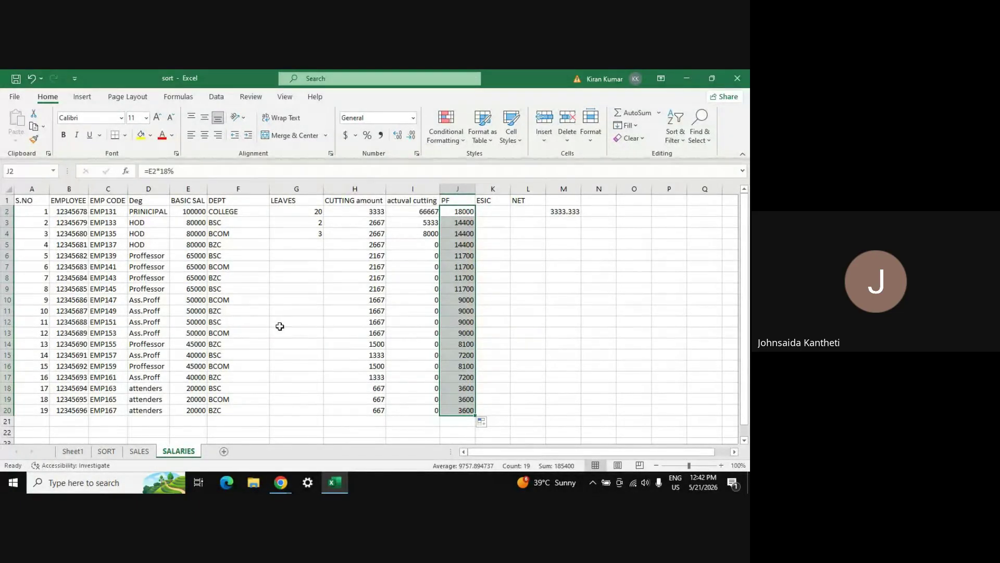
pyautogui.click(463, 310)
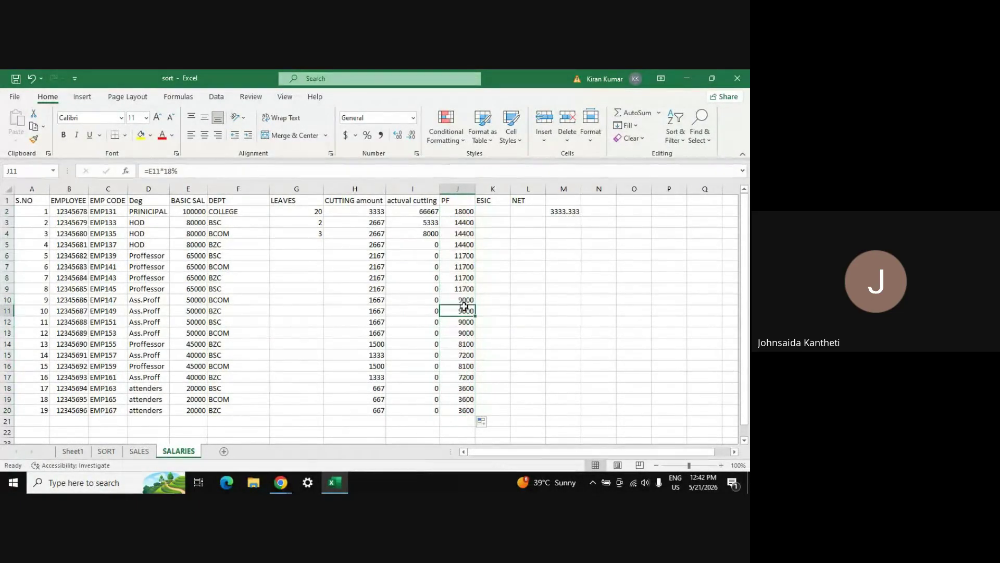
# - Enter =E2*12% in K2 of the ESIC column and fill the formula down to K20
pyautogui.click(498, 211)
pyautogui.write('=')
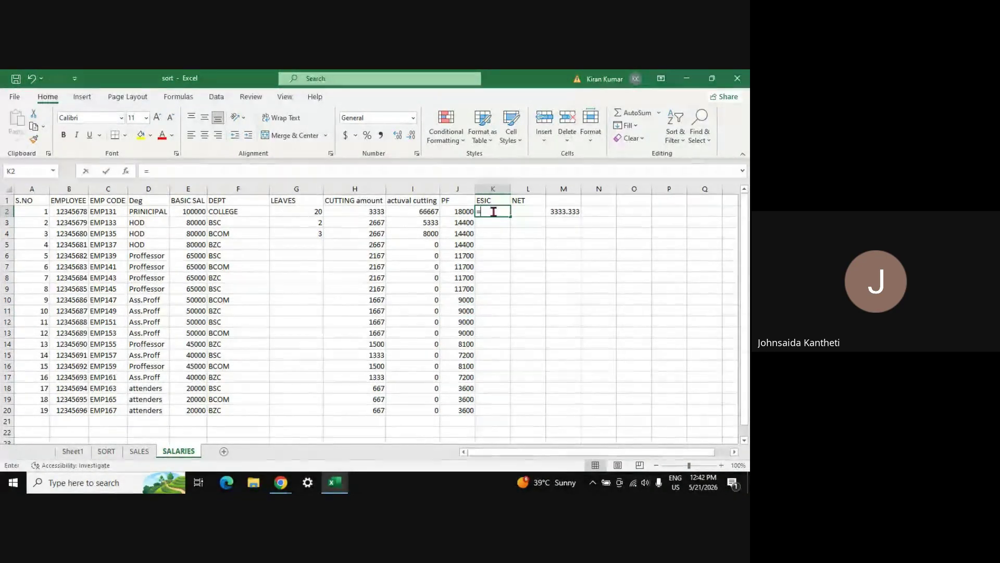
pyautogui.click(189, 211)
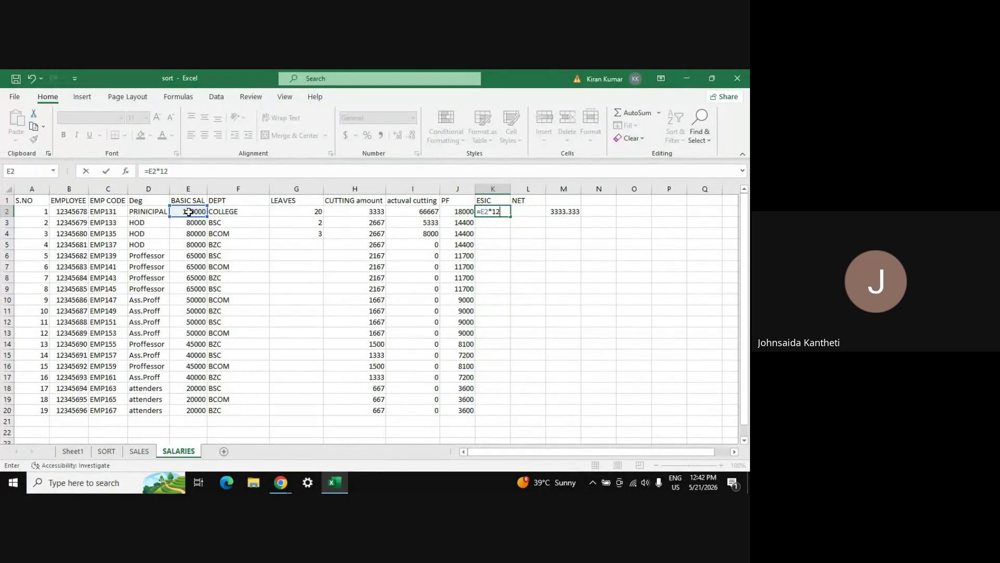
pyautogui.write('%')
pyautogui.press('Return')
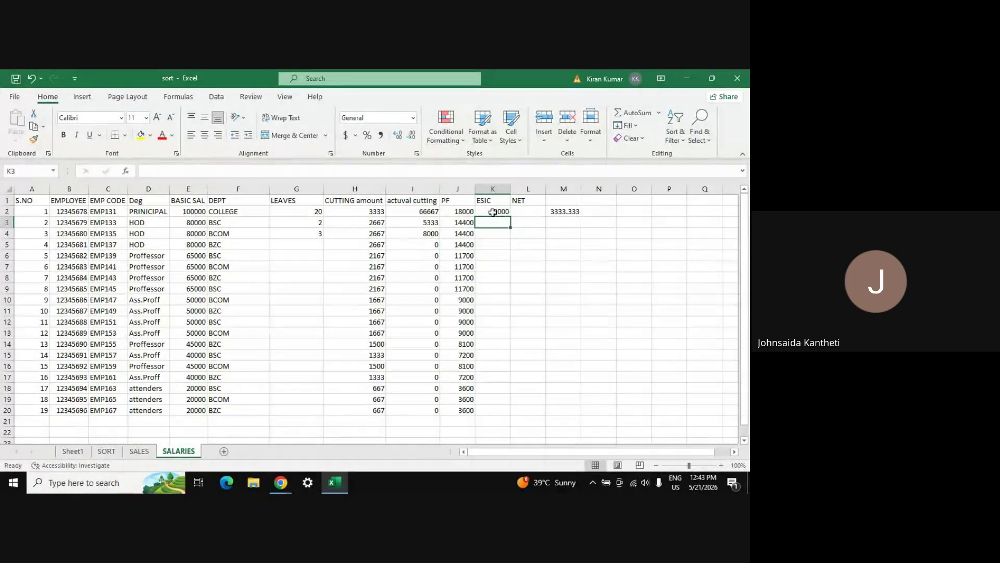
pyautogui.click(492, 212)
pyautogui.moveTo(512, 218); pyautogui.dragTo(513, 411)
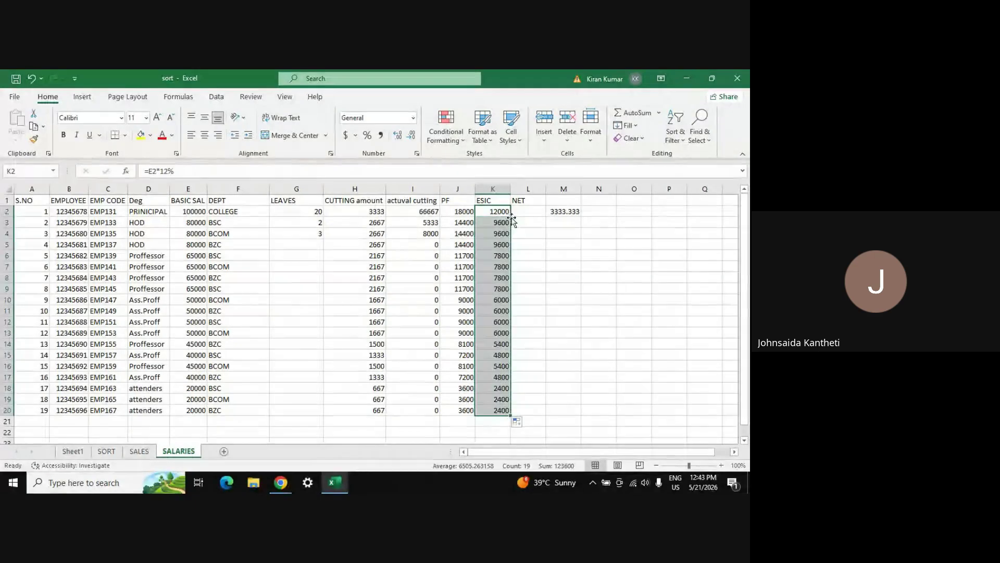
pyautogui.click(486, 379)
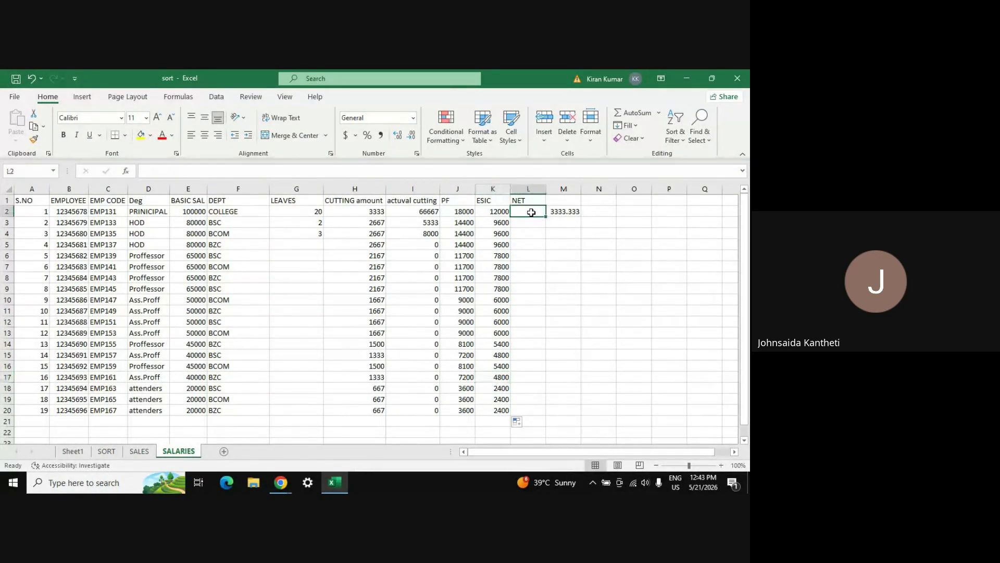
# - Examine the basic salary, actuval cutting, PF and ESIC cells in row 2 that determine the NET amount
pyautogui.click(193, 212)
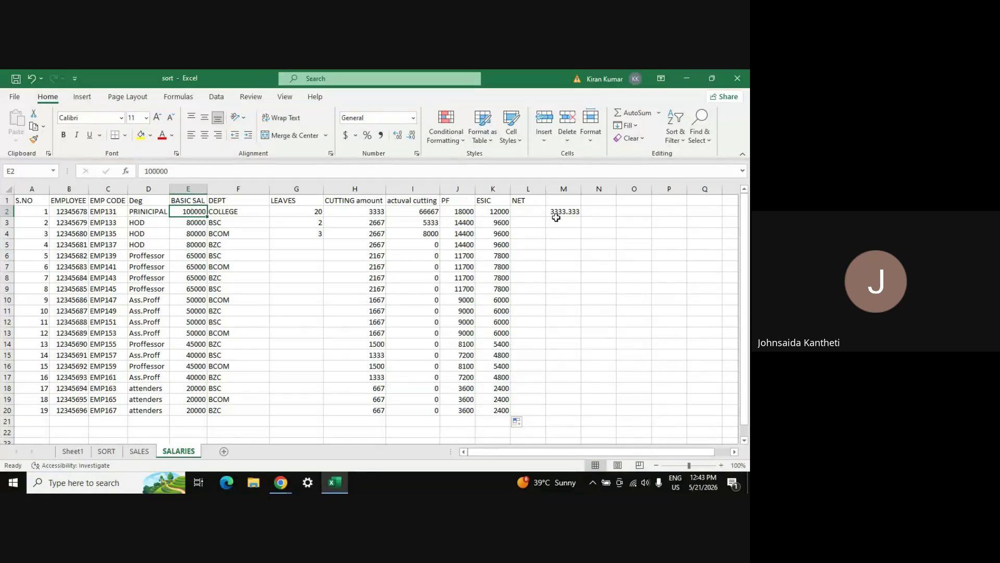
pyautogui.click(528, 212)
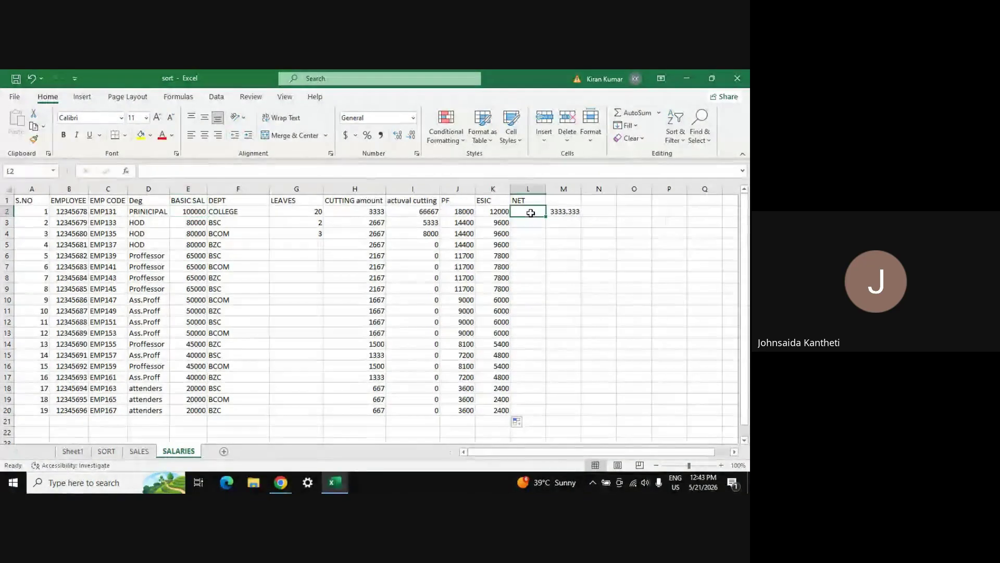
pyautogui.click(193, 212)
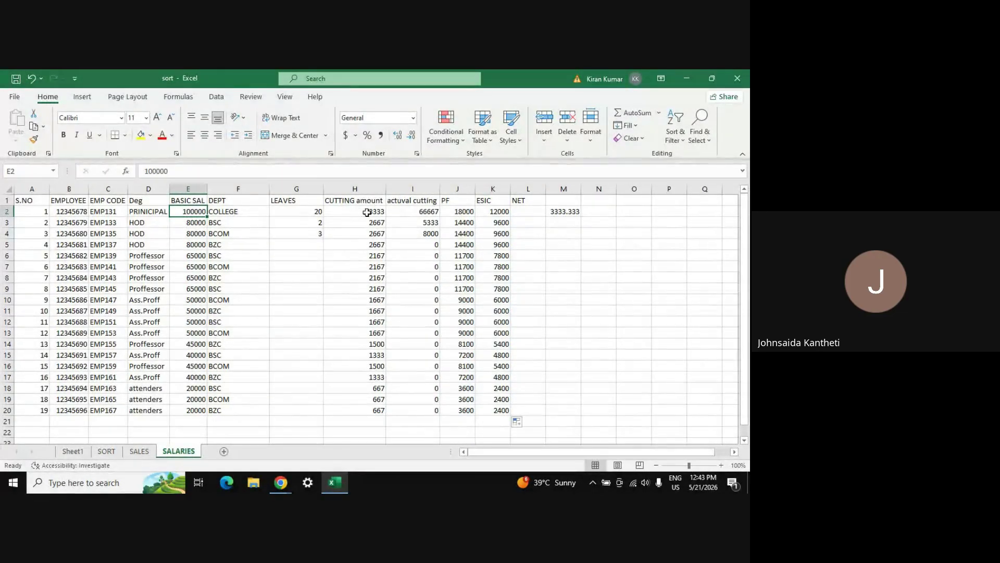
pyautogui.click(422, 212)
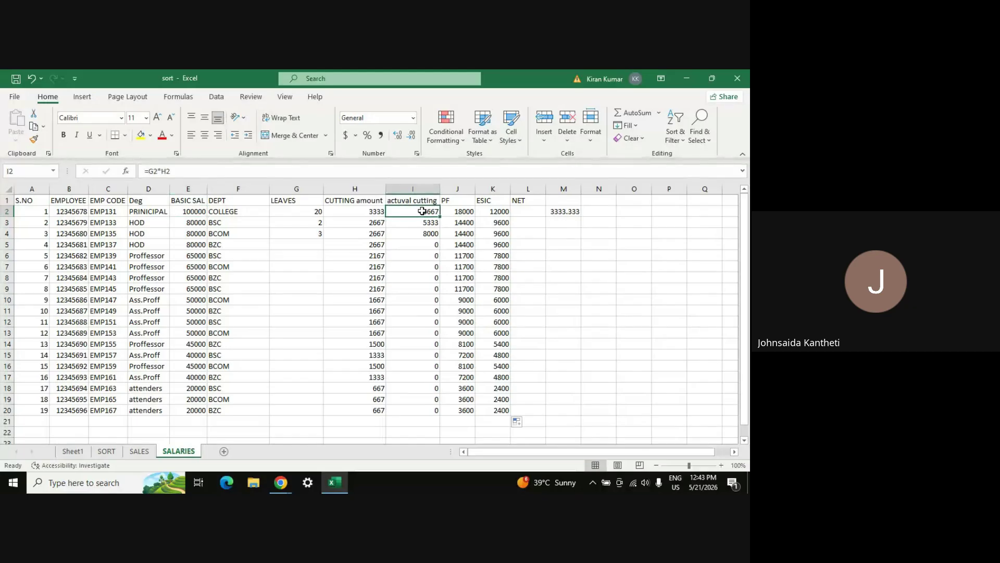
pyautogui.click(466, 213)
pyautogui.click(496, 212)
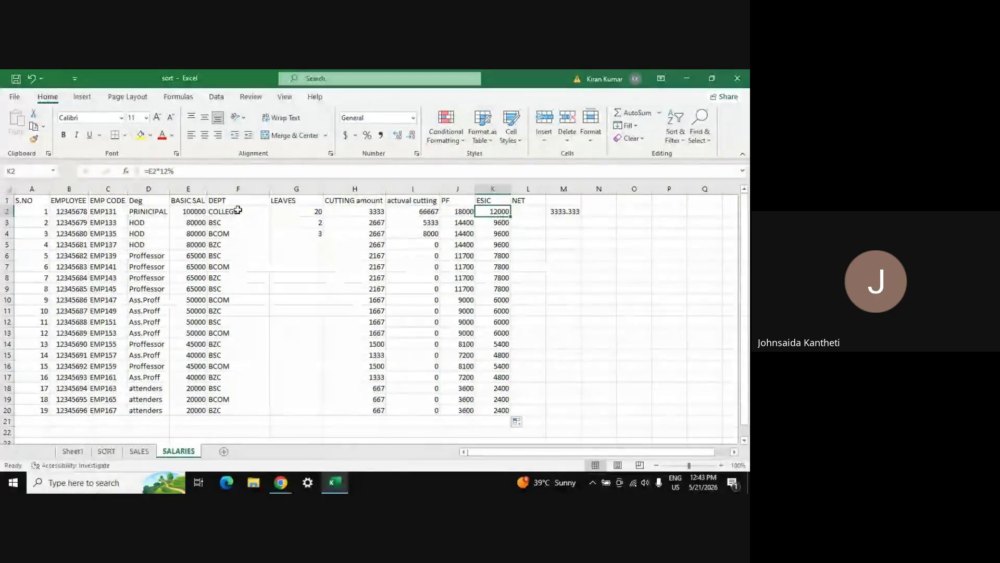
pyautogui.click(189, 213)
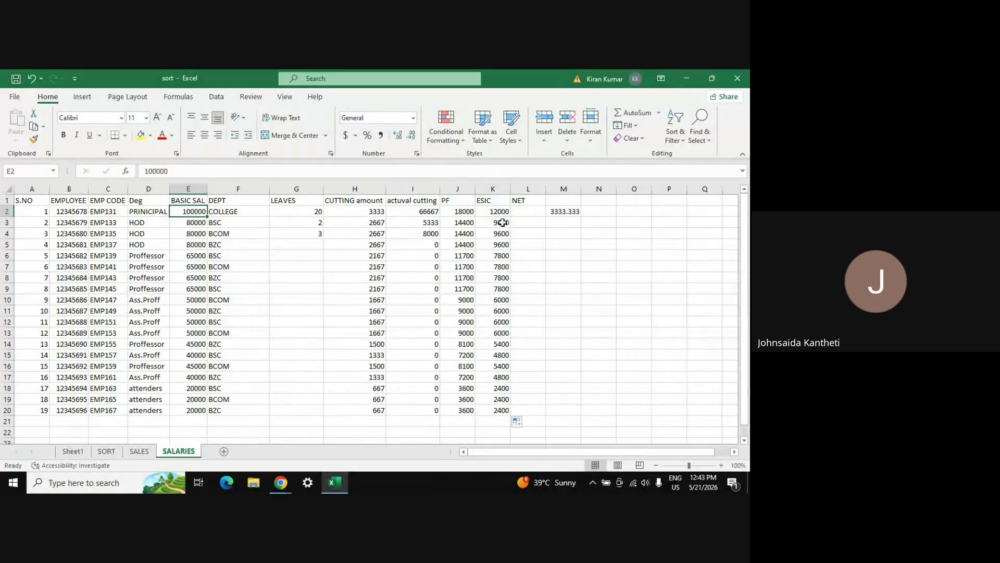
# - Clear the leftover =E2/30 calculation from cell M2
pyautogui.click(528, 211)
pyautogui.click(560, 213)
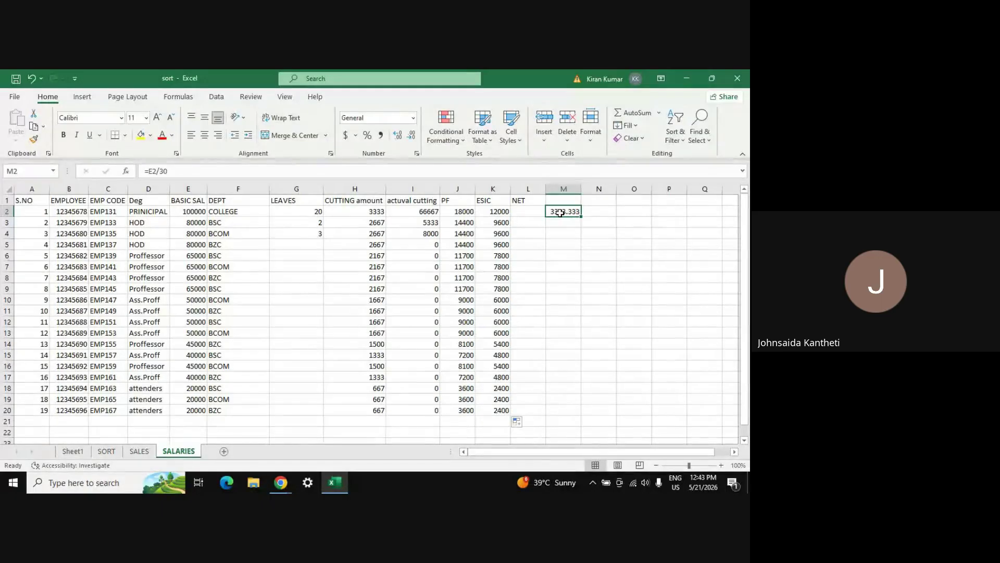
pyautogui.press('Delete')
# - Enter =E2-(I2:K2) in L2 of the NET column and fill the formula down to L20
pyautogui.click(529, 213)
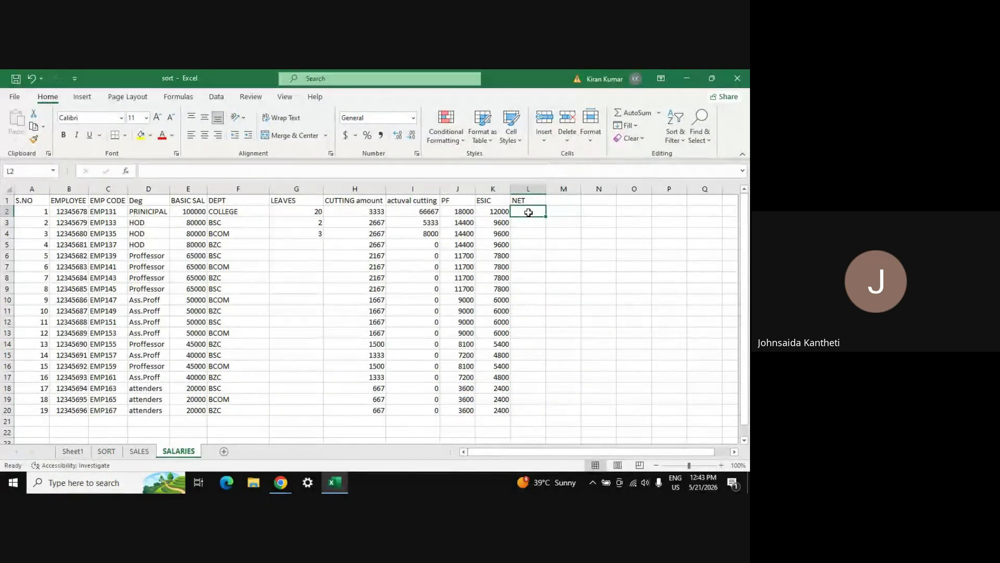
pyautogui.write('=')
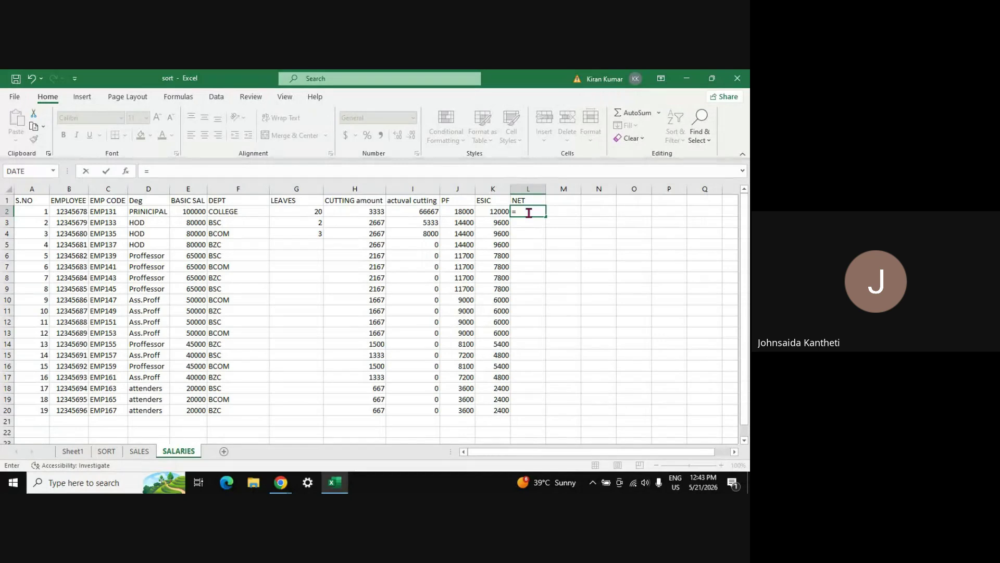
pyautogui.click(193, 211)
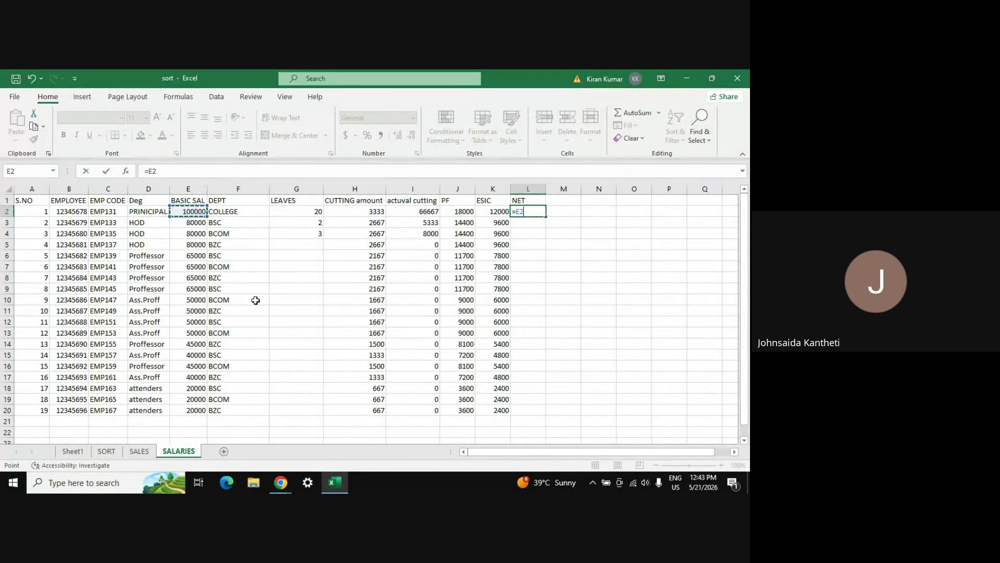
pyautogui.write('(')
pyautogui.press('Return')
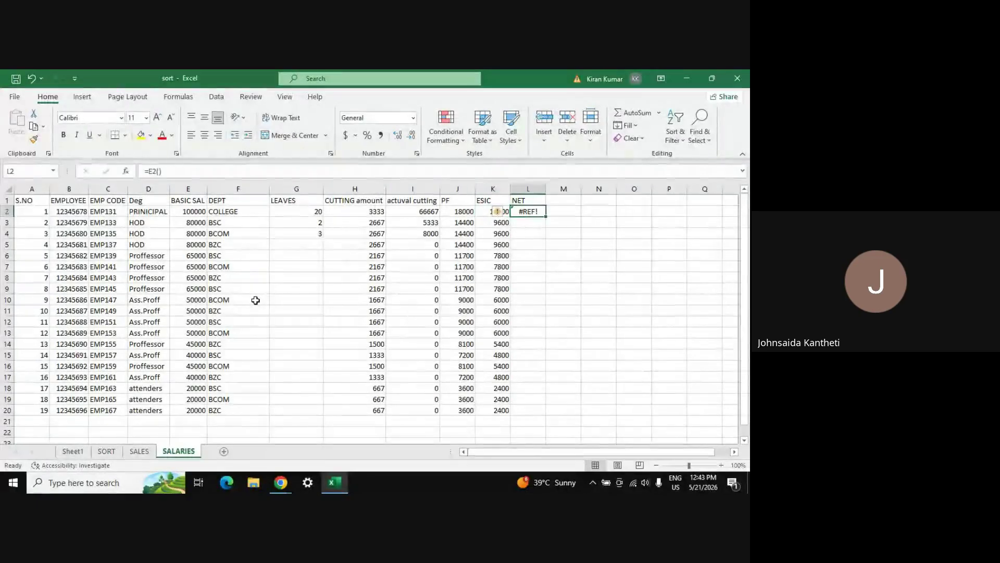
pyautogui.click(157, 171)
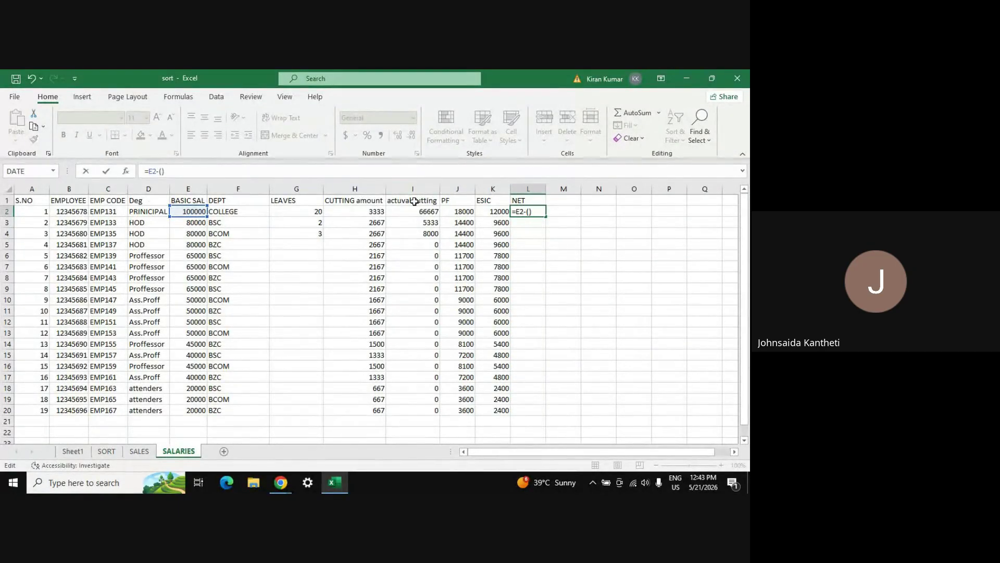
pyautogui.moveTo(419, 213); pyautogui.dragTo(491, 218)
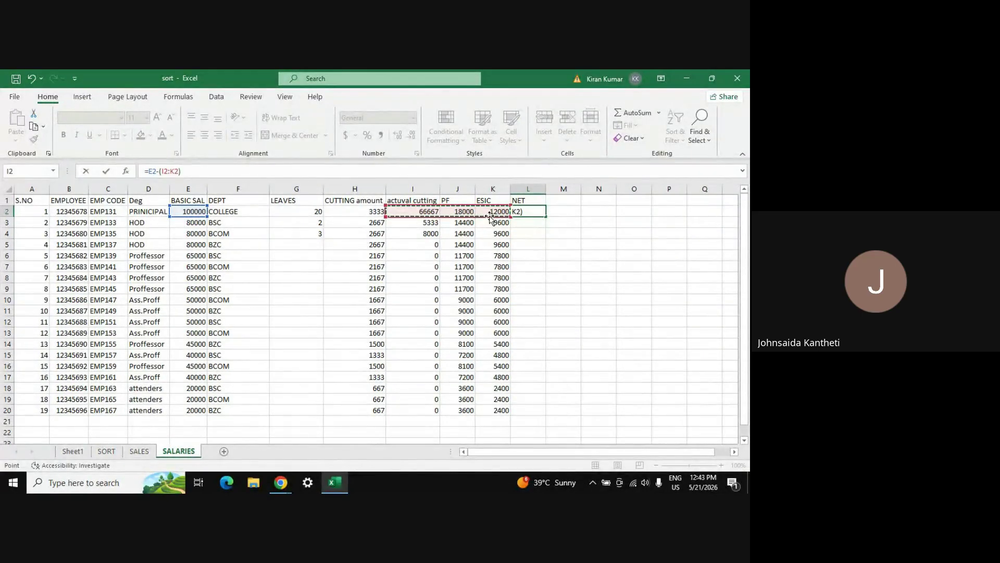
pyautogui.press('Return')
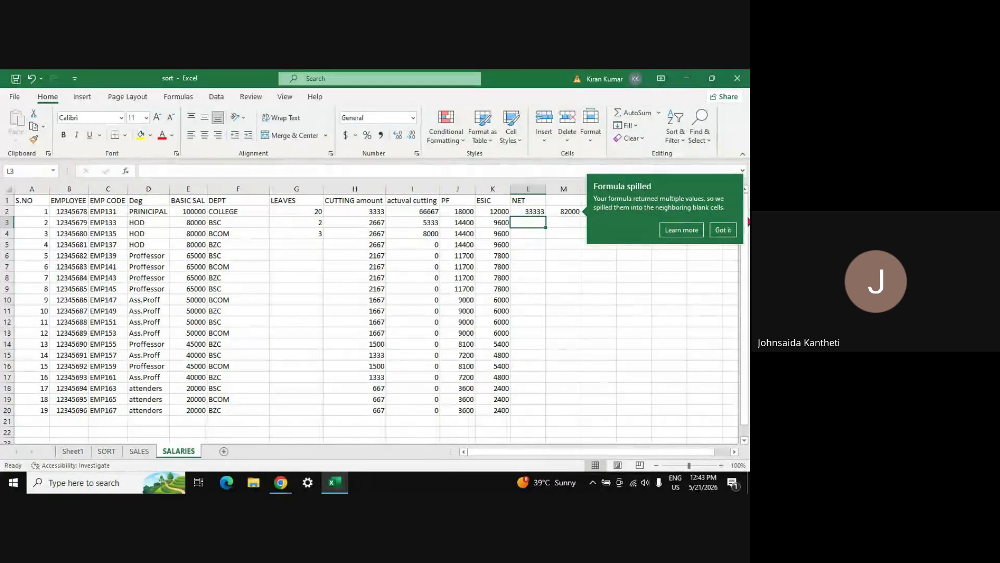
pyautogui.click(724, 235)
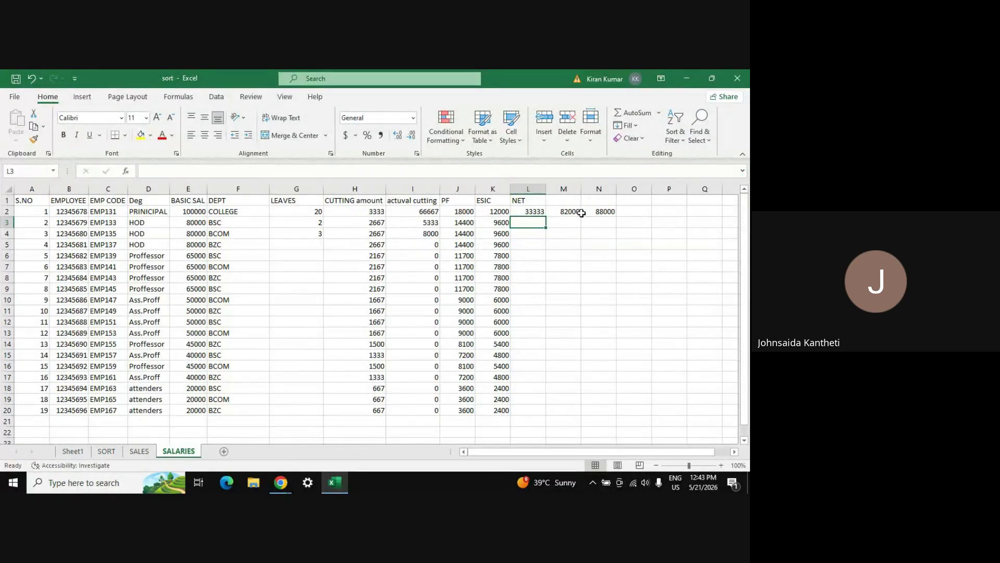
pyautogui.click(535, 211)
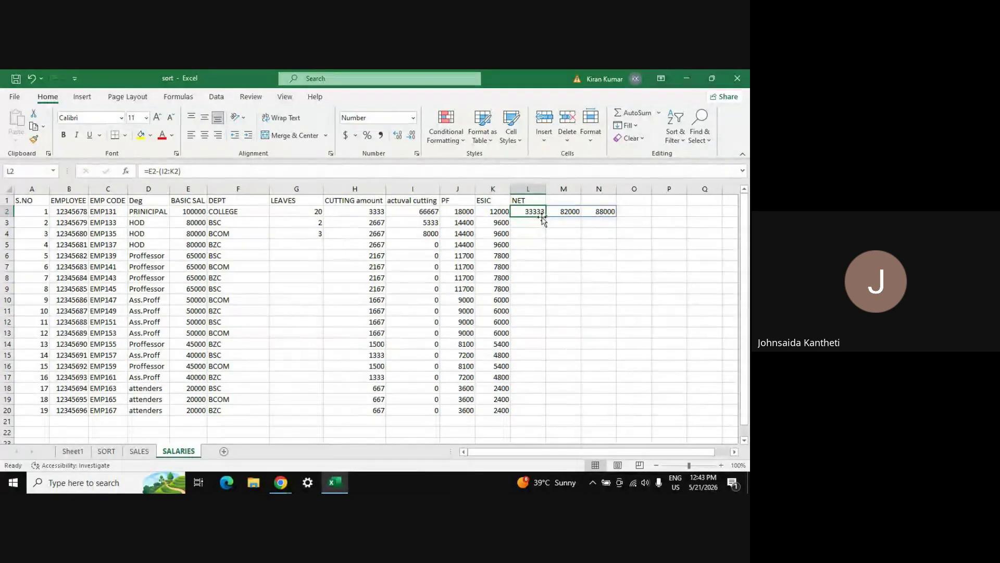
pyautogui.moveTo(545, 216); pyautogui.dragTo(537, 416)
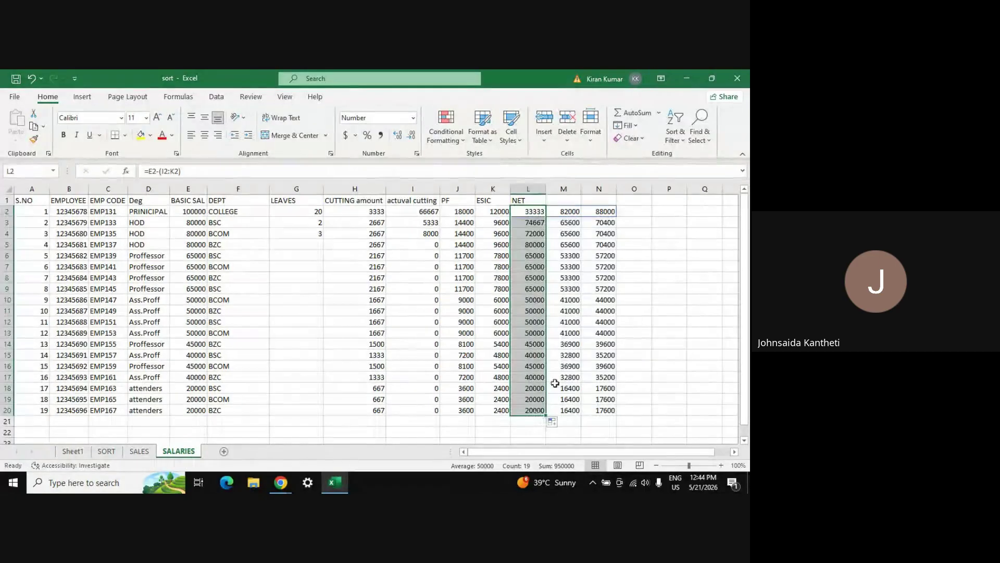
# - Try to delete the extra spilled values beside the NET column in M1:N20
pyautogui.click(568, 216)
pyautogui.press('Up')
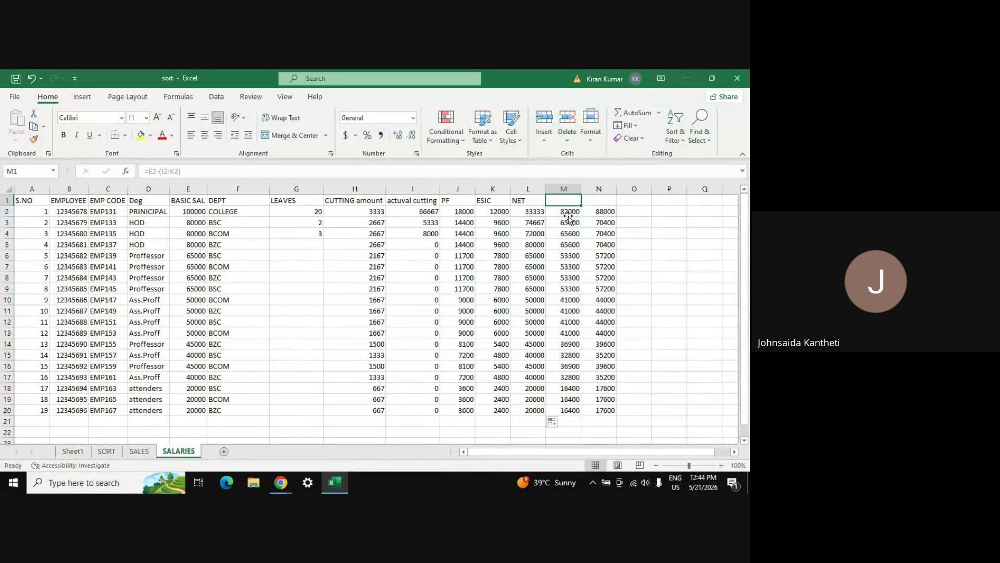
pyautogui.hscroll(5, 568, 216)
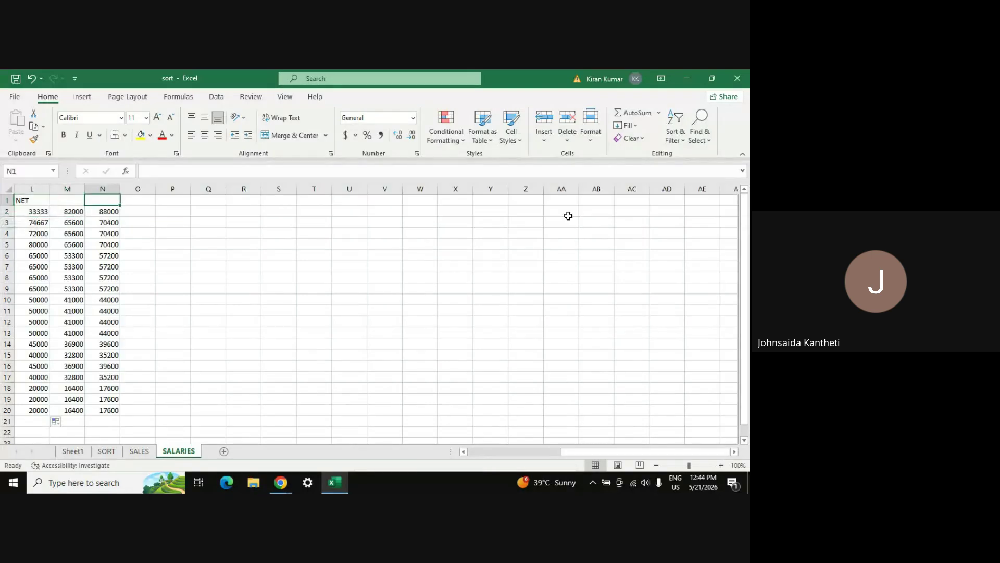
pyautogui.hotkey('shift', 'Down')
pyautogui.hotkey('shift', 'Down')
pyautogui.hotkey('shift', 'Down')
pyautogui.hotkey('shift', 'Down')
pyautogui.hotkey('shift', 'Down')
pyautogui.hotkey('shift', 'Down')
pyautogui.hotkey('shift', 'Down')
pyautogui.hotkey('shift', 'Down')
pyautogui.hotkey('shift', 'Down')
pyautogui.hotkey('shift', 'Down')
pyautogui.hotkey('shift', 'Down')
pyautogui.hotkey('shift', 'Down')
pyautogui.hotkey('shift', 'Down')
pyautogui.hotkey('shift', 'Down')
pyautogui.hotkey('shift', 'Down')
pyautogui.hotkey('shift', 'Down')
pyautogui.hotkey('shift', 'Down')
pyautogui.hotkey('shift', 'Down')
pyautogui.hotkey('shift', 'Down')
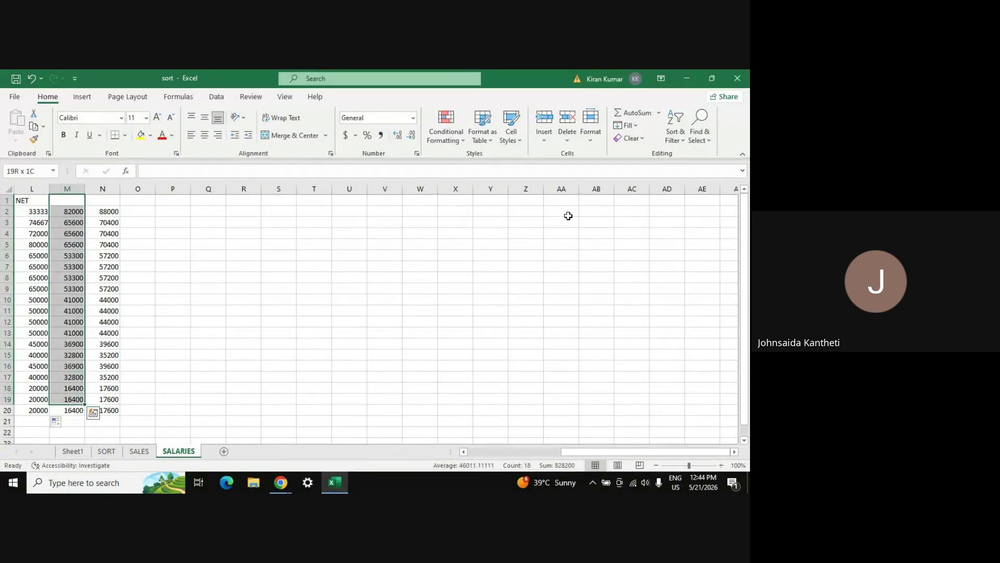
pyautogui.hotkey('shift', 'Right')
pyautogui.press('Delete')
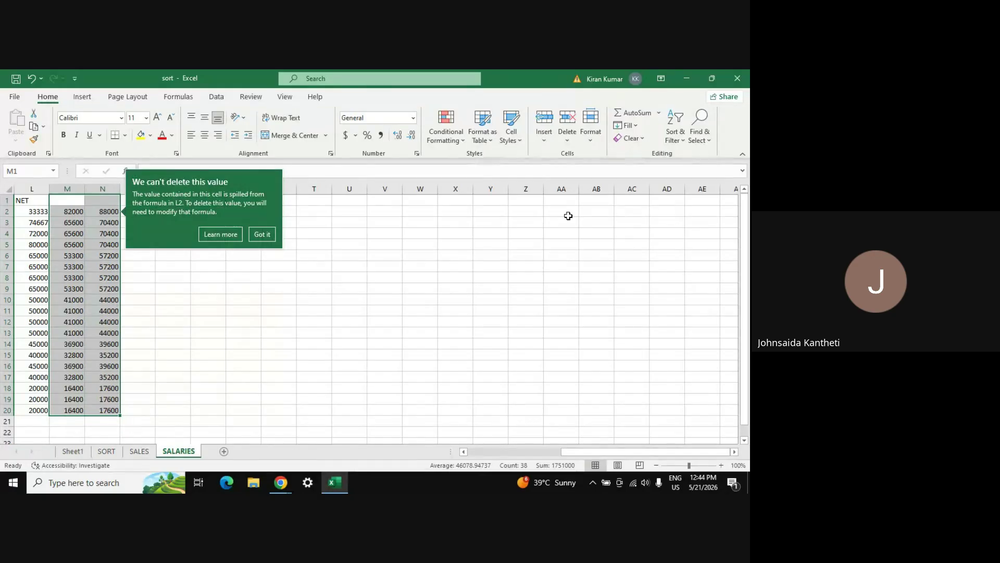
# - Undo the fill of the NET column and the =E2-(I2:K2) formula entered in L2
pyautogui.click(262, 236)
pyautogui.hscroll(-5, 196, 275)
pyautogui.hscroll(3, 198, 274)
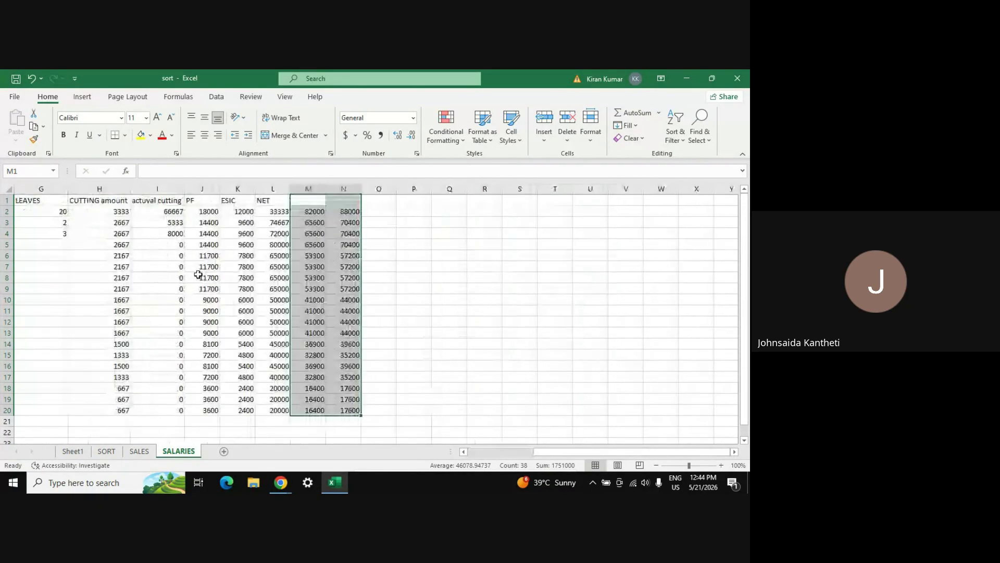
pyautogui.hscroll(-3, 198, 275)
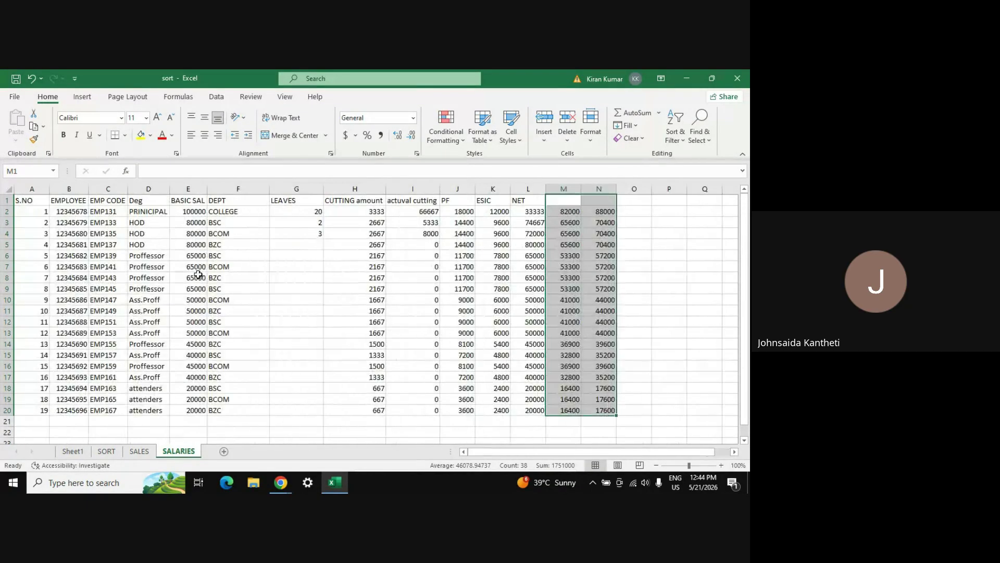
pyautogui.click(569, 215)
pyautogui.click(563, 268)
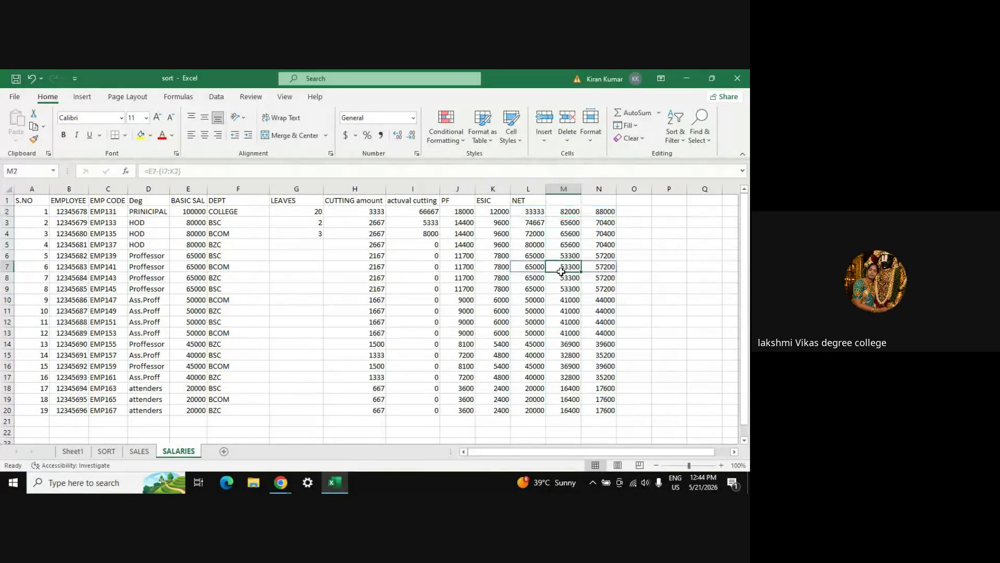
pyautogui.hotkey('ctrl', 'z')
pyautogui.hotkey('ctrl', 'z')
pyautogui.hotkey('ctrl', 'z')
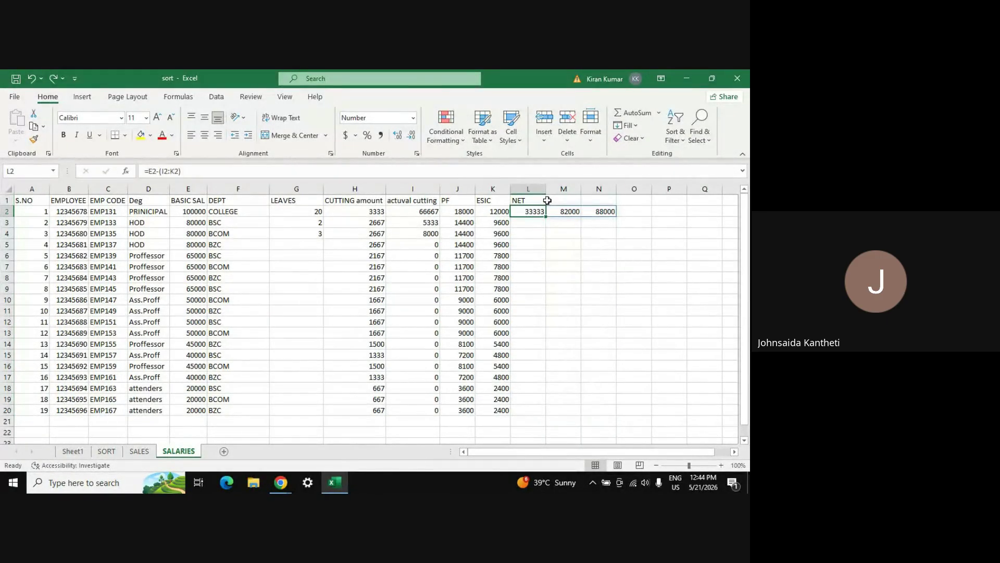
pyautogui.hotkey('ctrl', 'z')
pyautogui.hotkey('ctrl', 'z')
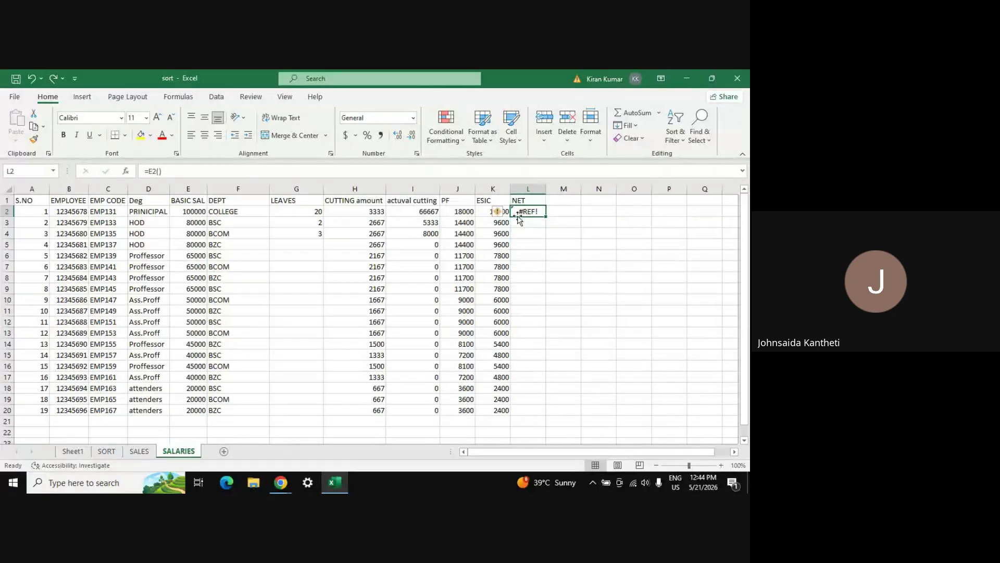
# - Rename the column L header from NET to deductions in cell L1
pyautogui.click(523, 201)
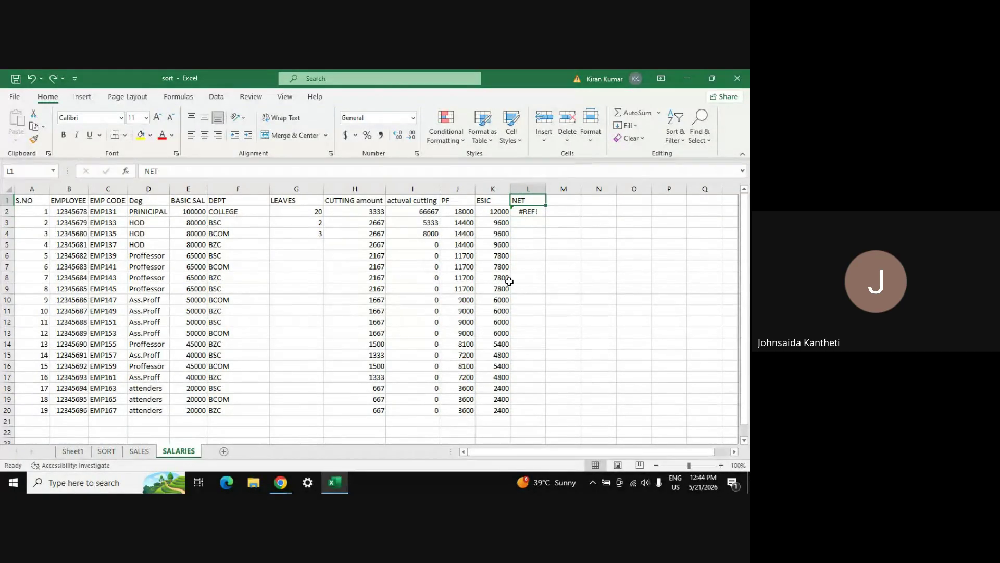
pyautogui.write('D')
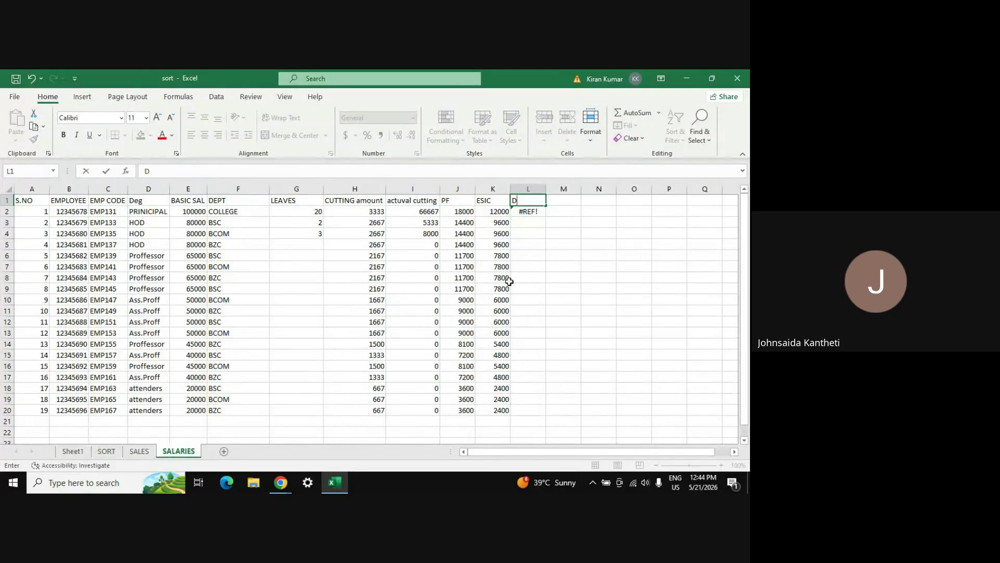
pyautogui.write('Edeductions')
pyautogui.press('Return')
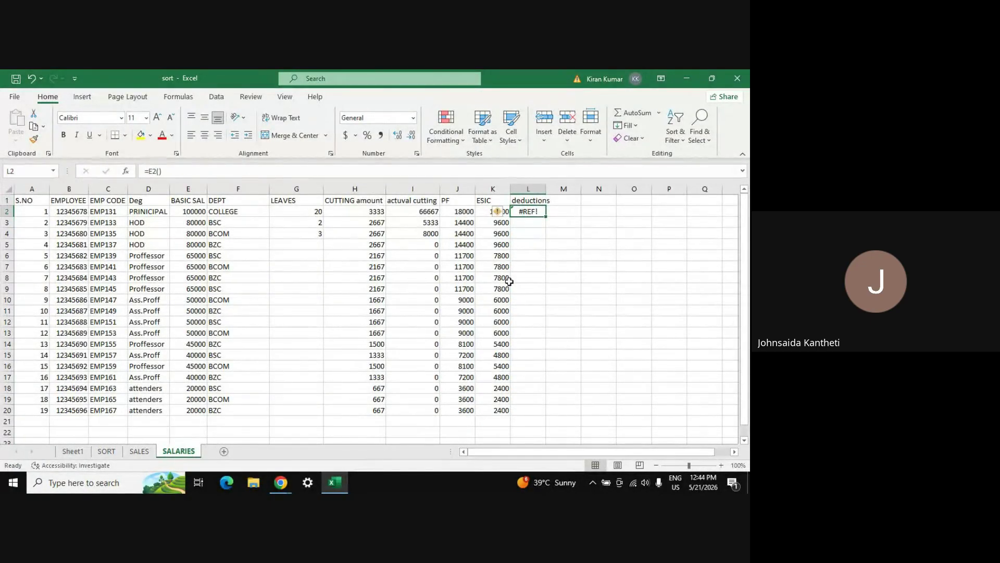
# - Enter =SUM(I2:K2) in L2 to total the deductions and fill the formula down to L20
pyautogui.write('=')
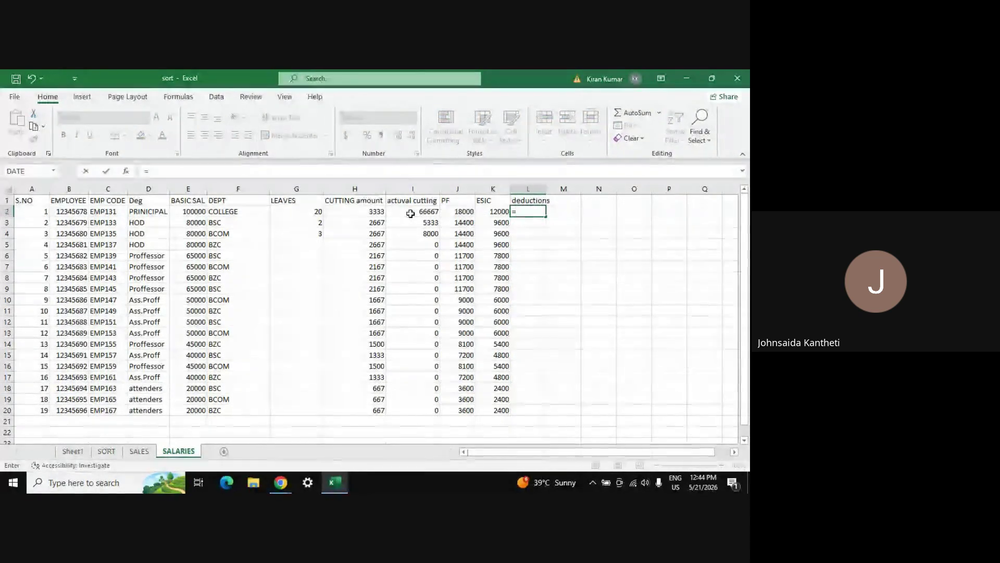
pyautogui.write('sum(')
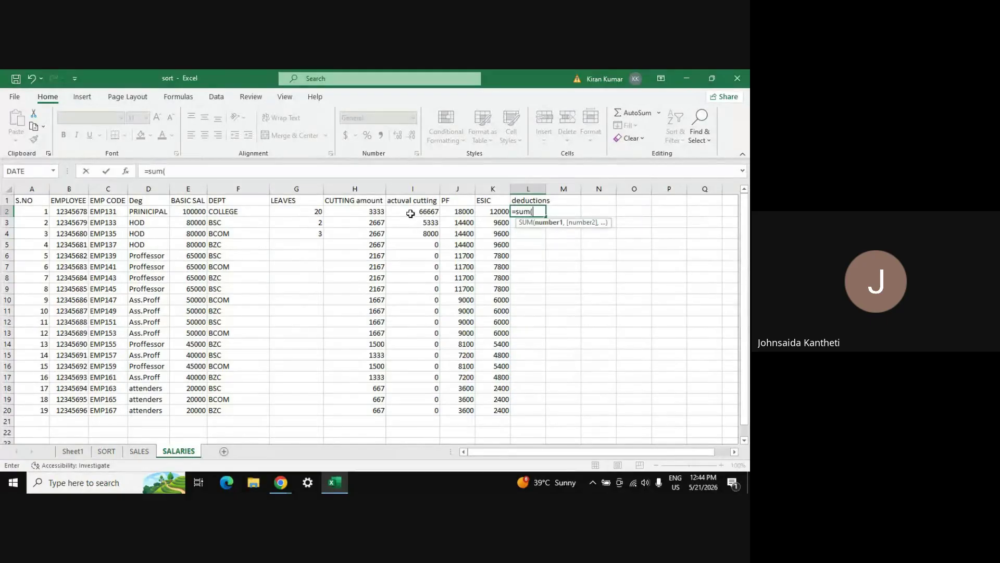
pyautogui.moveTo(430, 211); pyautogui.dragTo(494, 216)
pyautogui.press('Return')
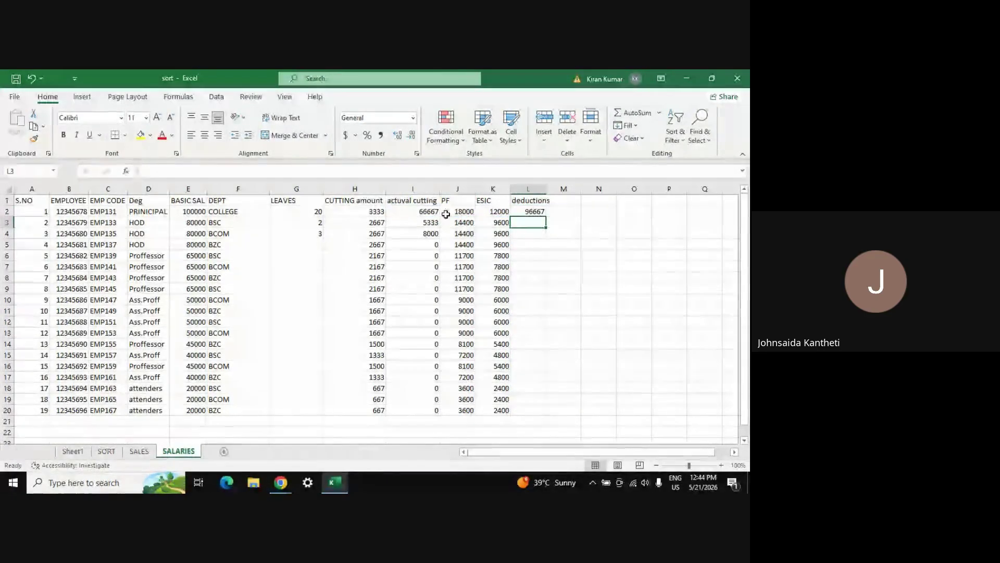
pyautogui.click(537, 212)
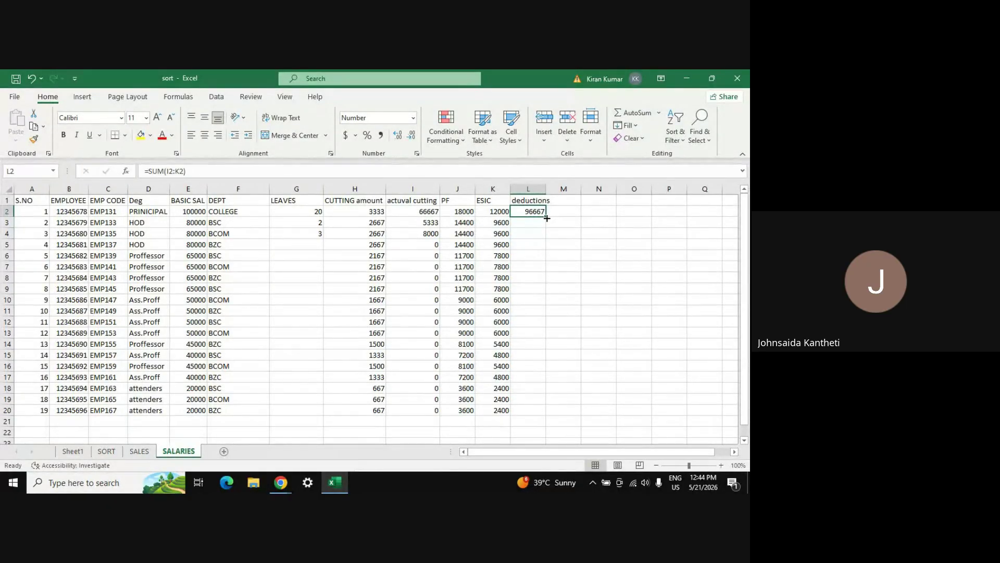
pyautogui.moveTo(546, 218); pyautogui.dragTo(531, 417)
# - Add the header net in cell M1 beside the deductions column
pyautogui.click(571, 213)
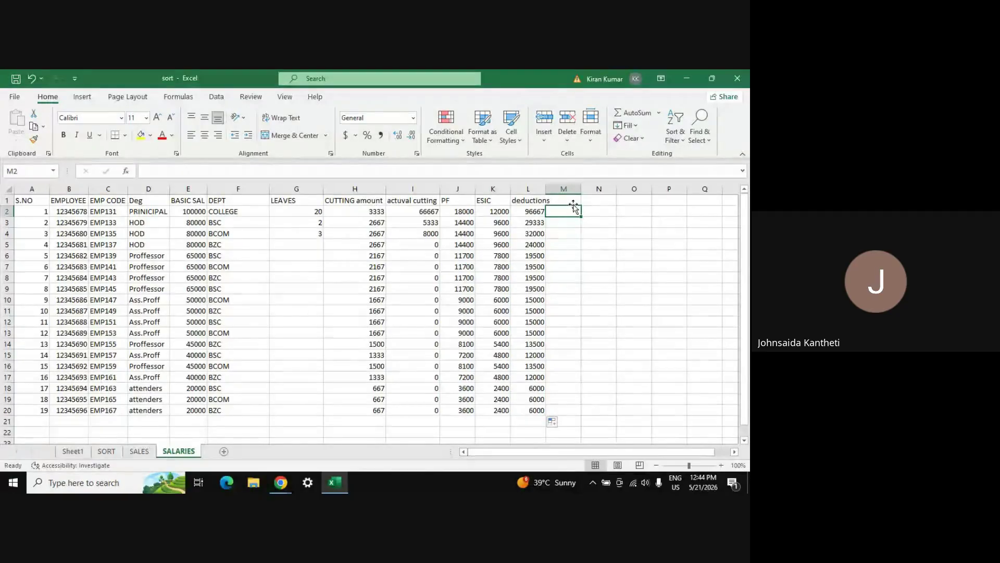
pyautogui.click(571, 199)
pyautogui.write('net')
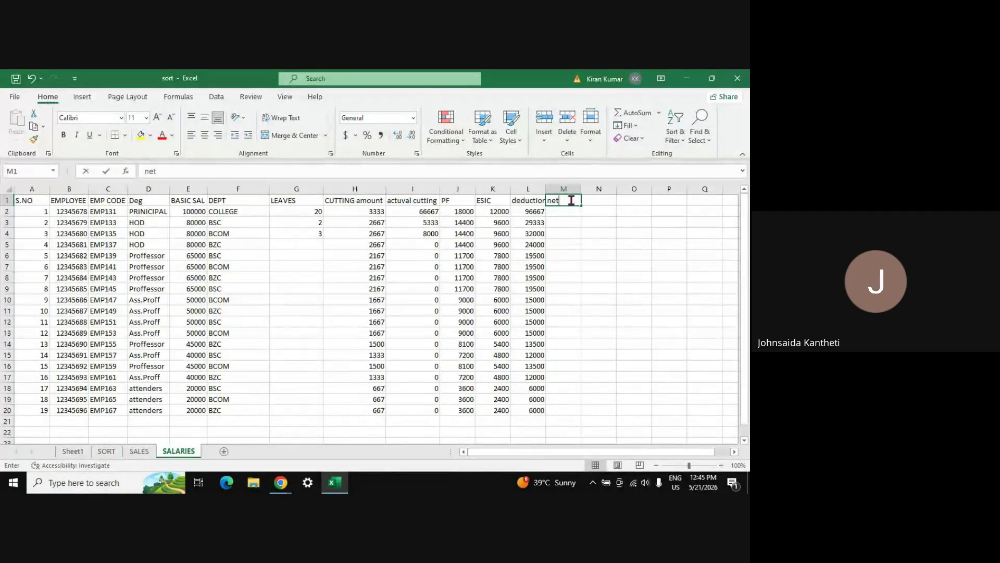
pyautogui.press('Return')
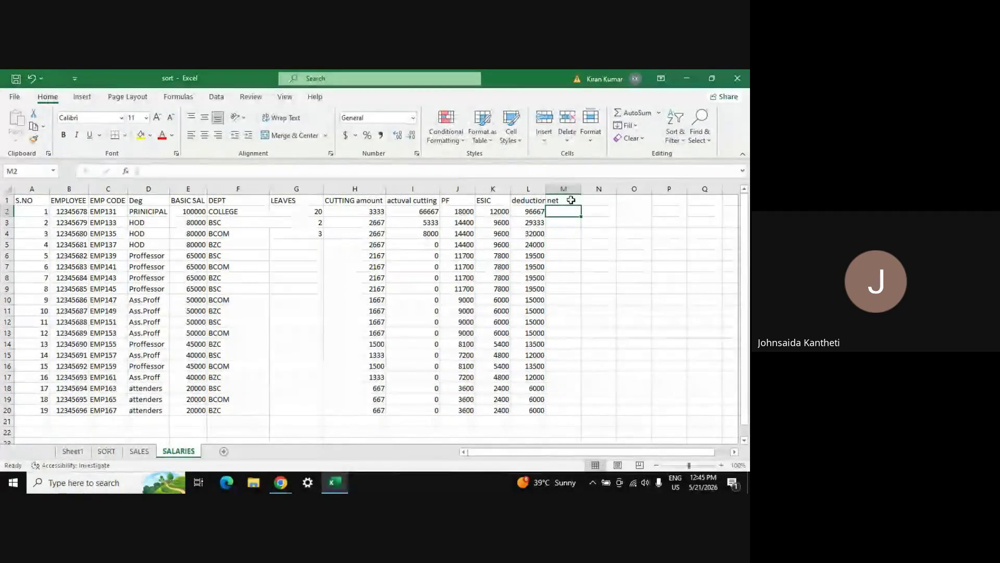
# - Enter =E2-L2 in M2 to subtract deductions from the basic salary and fill it down to M20
pyautogui.click(187, 211)
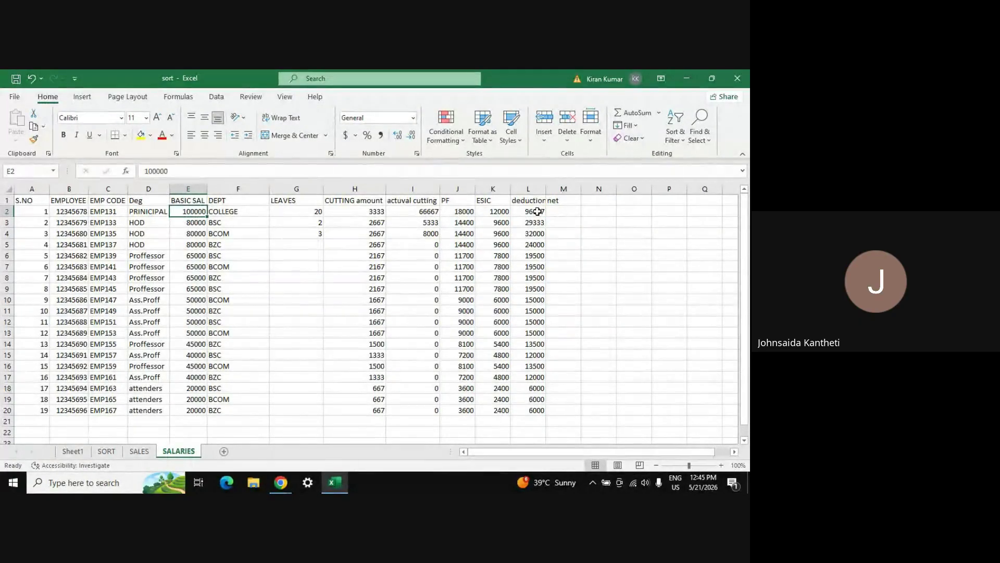
pyautogui.click(537, 211)
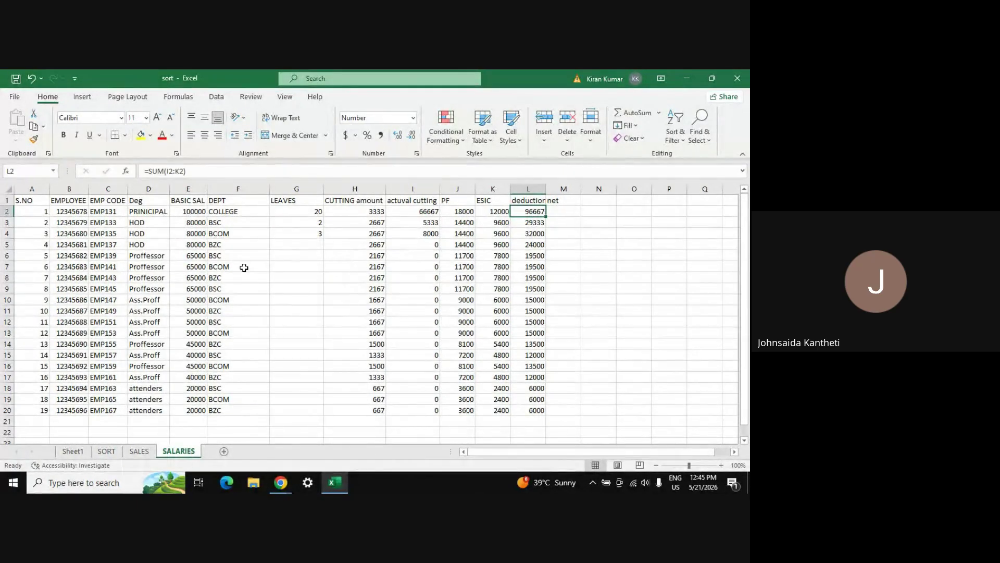
pyautogui.click(568, 214)
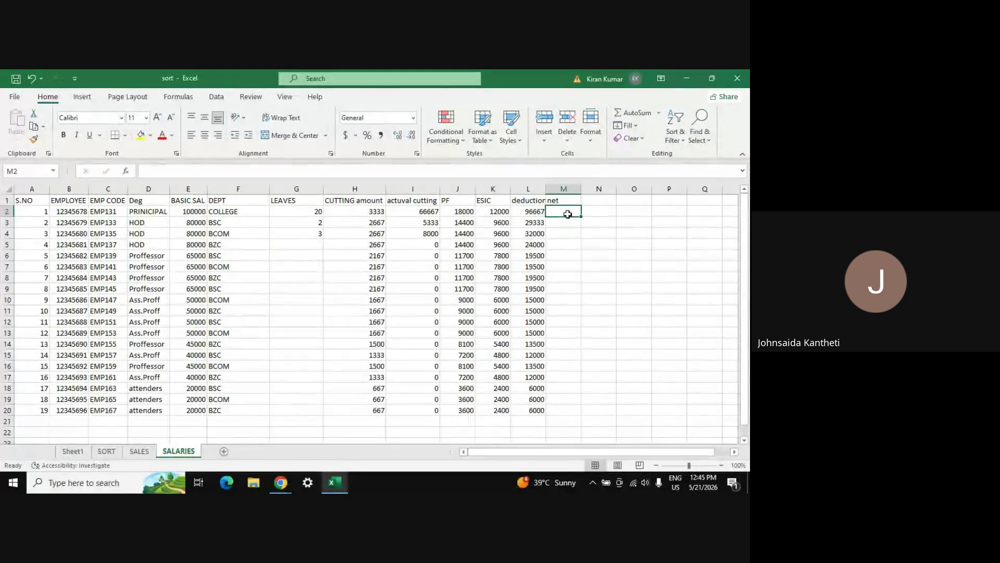
pyautogui.write('=')
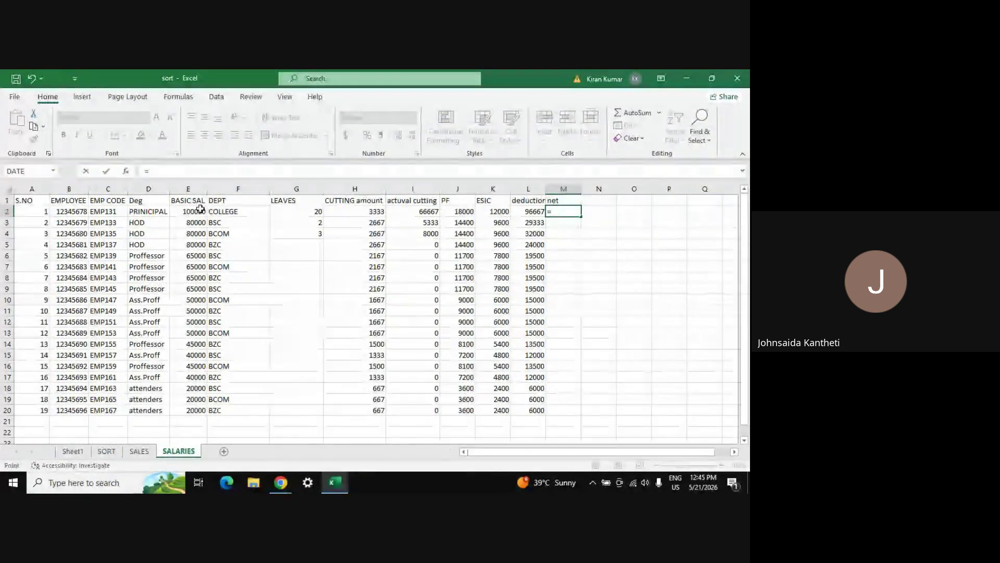
pyautogui.click(200, 210)
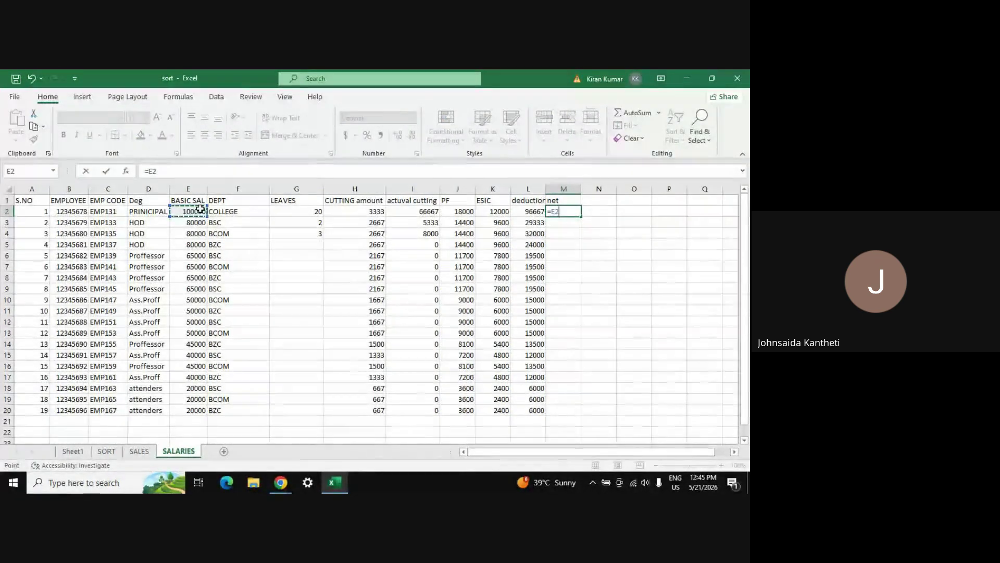
pyautogui.write('-')
pyautogui.click(535, 212)
pyautogui.press('Return')
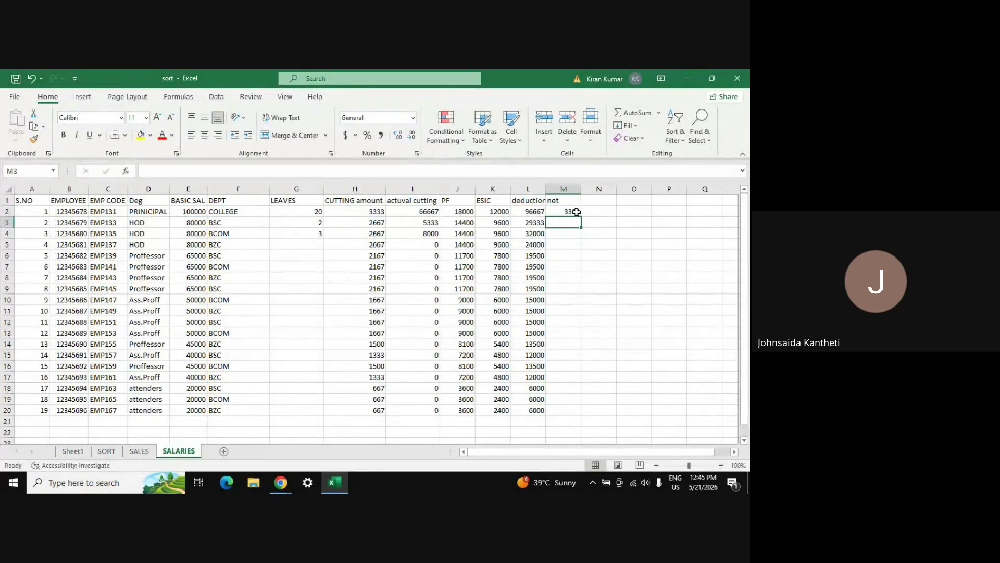
pyautogui.click(574, 212)
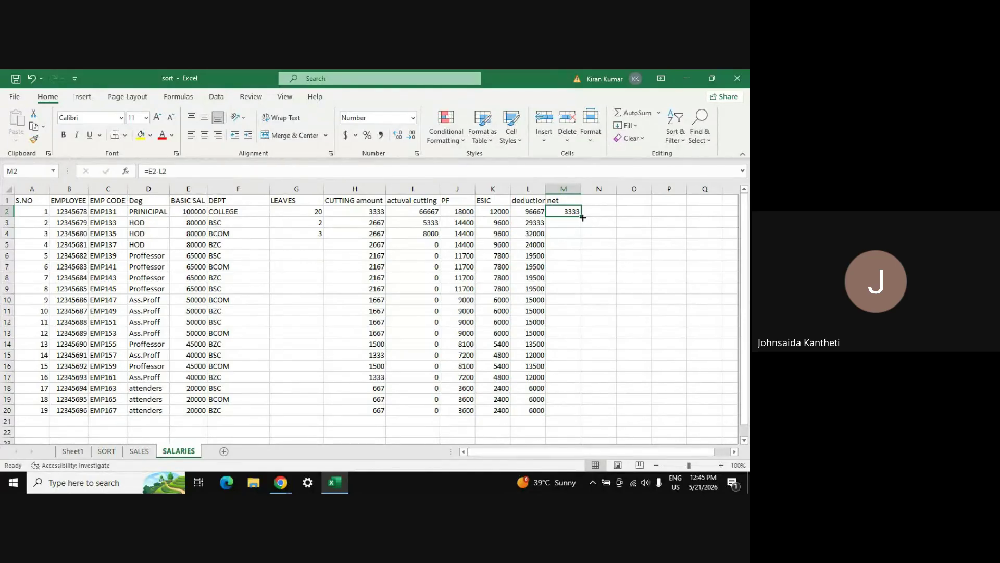
pyautogui.doubleClick(582, 217)
pyautogui.click(602, 344)
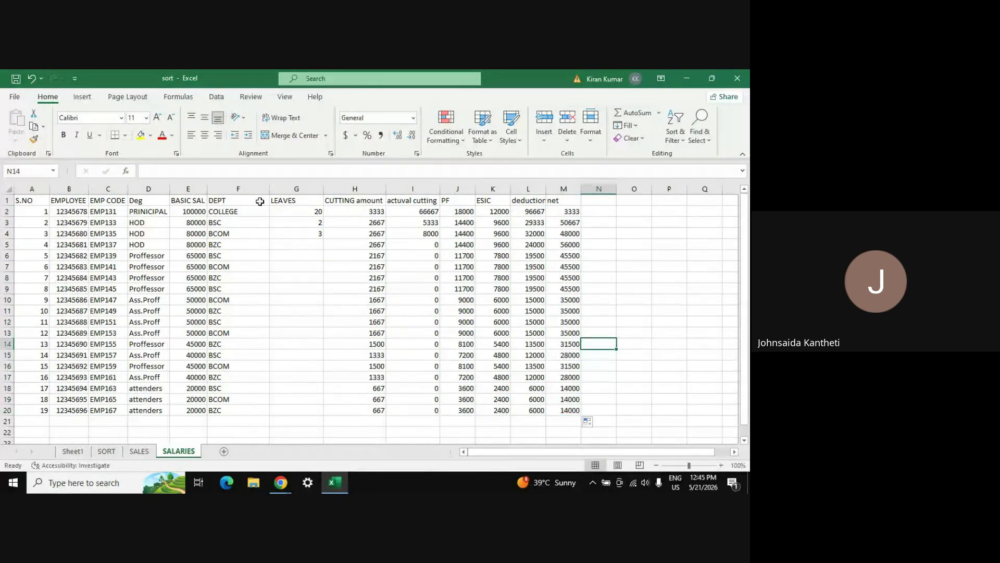
# - Set the principal's LEAVES value in G2 to 0
pyautogui.click(301, 210)
pyautogui.write('0')
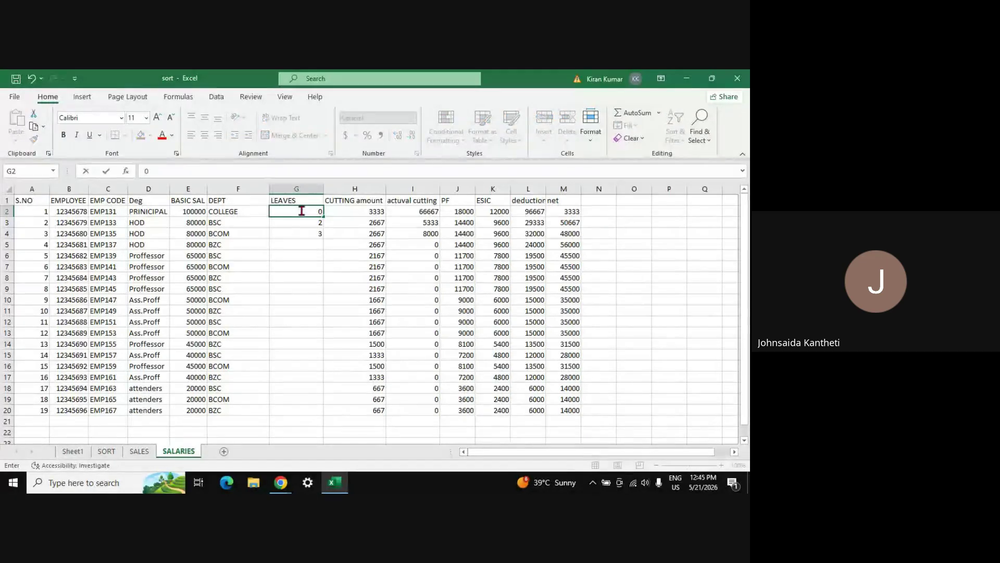
pyautogui.press('Return')
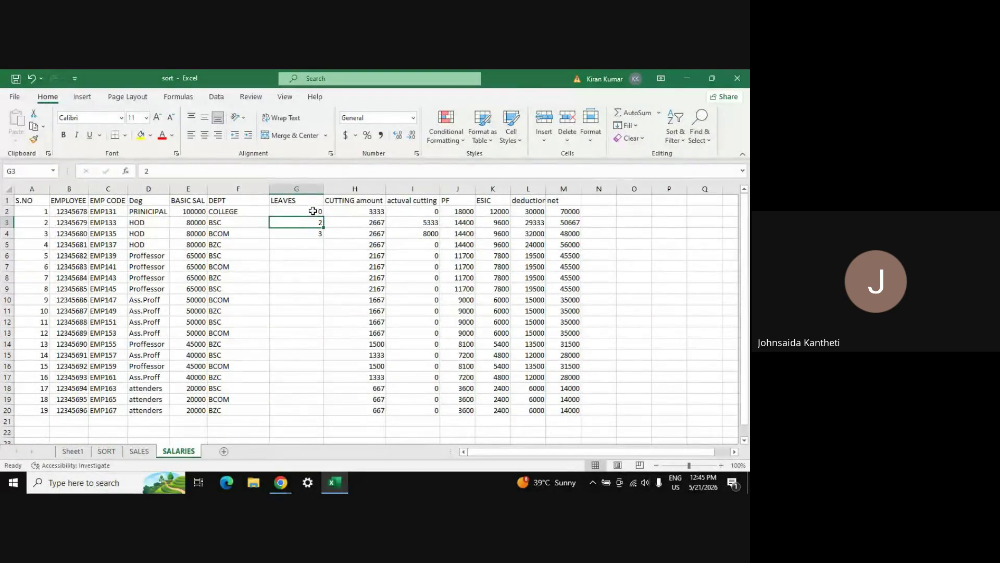
pyautogui.click(313, 210)
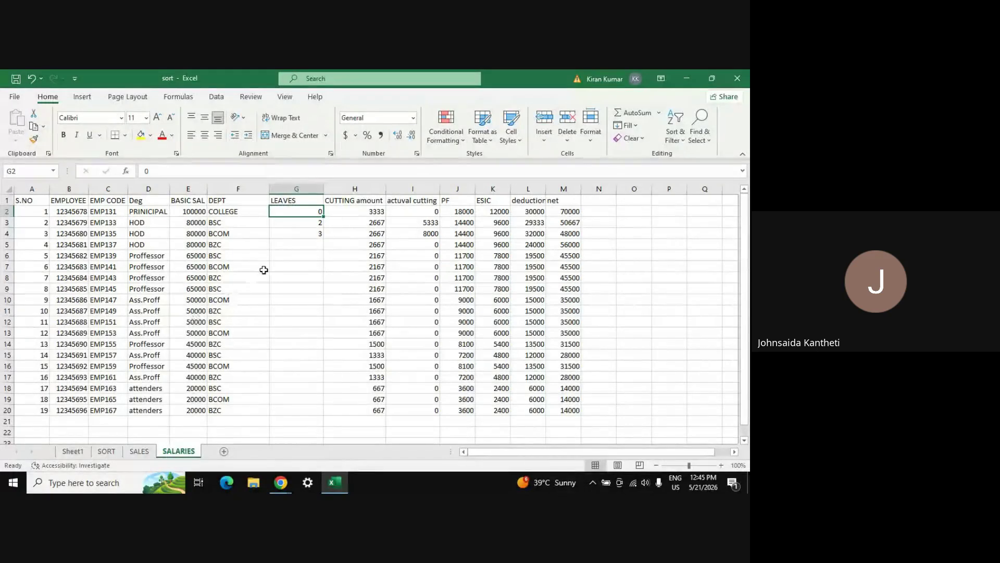
# - Set the basic salaries of the three HOD rows in E3:E5 to 90000, 85000 and 75000
pyautogui.click(192, 224)
pyautogui.write('90')
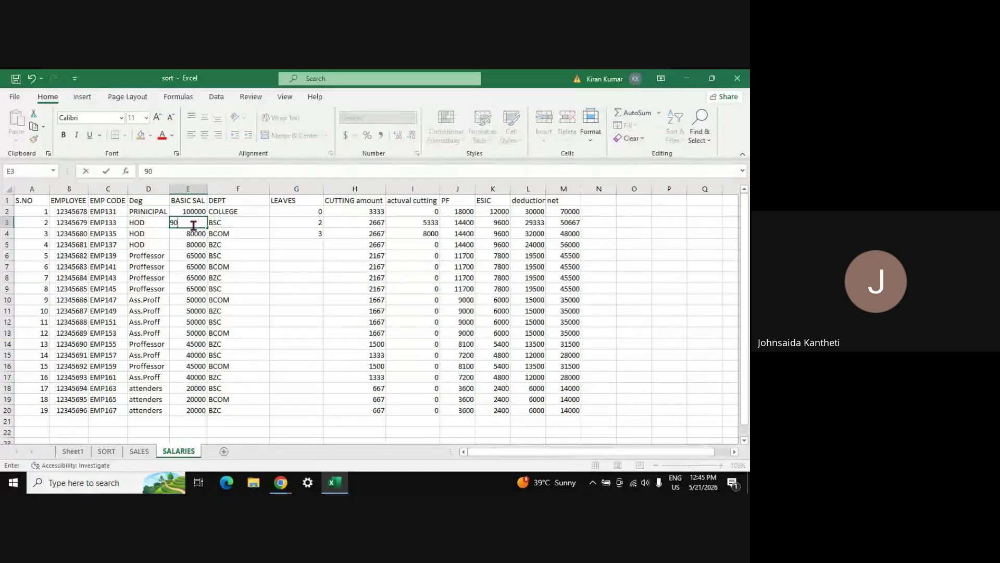
pyautogui.write('000')
pyautogui.press('Return')
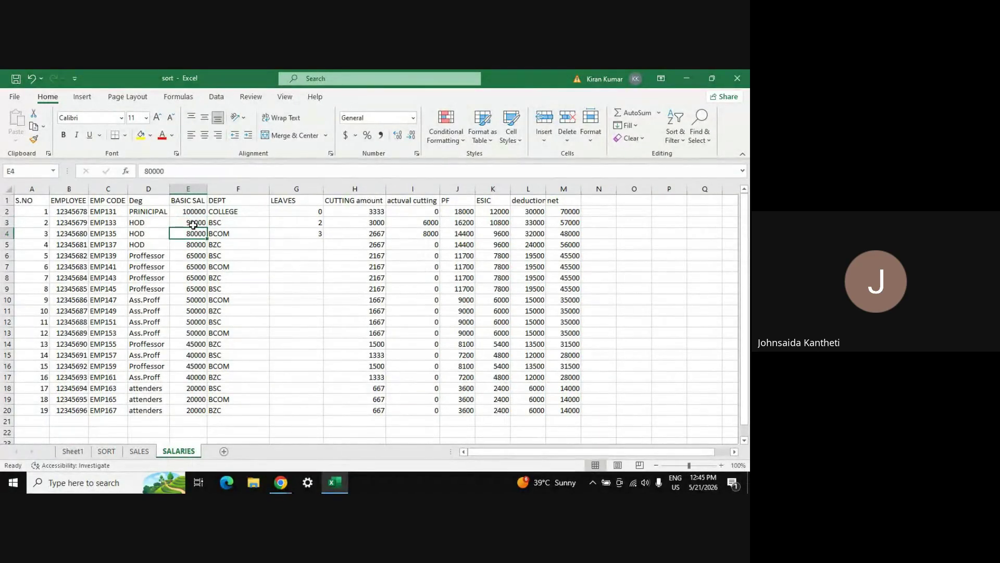
pyautogui.write('85000')
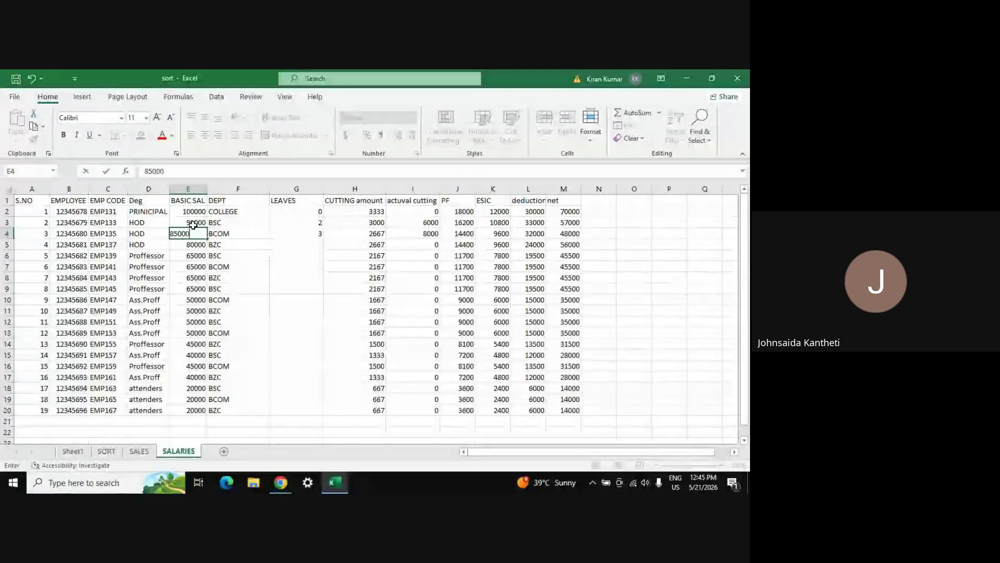
pyautogui.write('0')
pyautogui.press('Return')
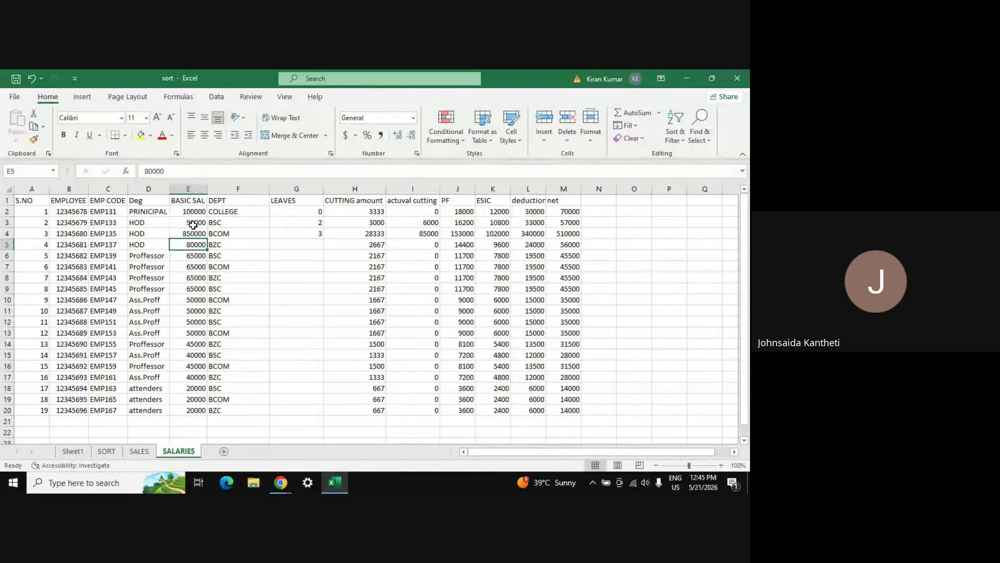
pyautogui.press('Up')
pyautogui.write('85000')
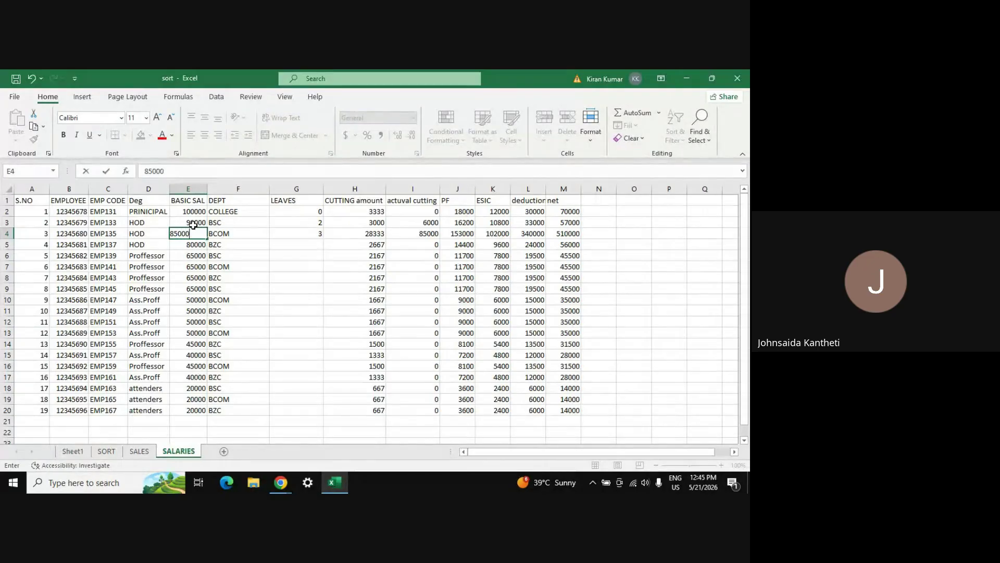
pyautogui.press('Return')
pyautogui.write('75')
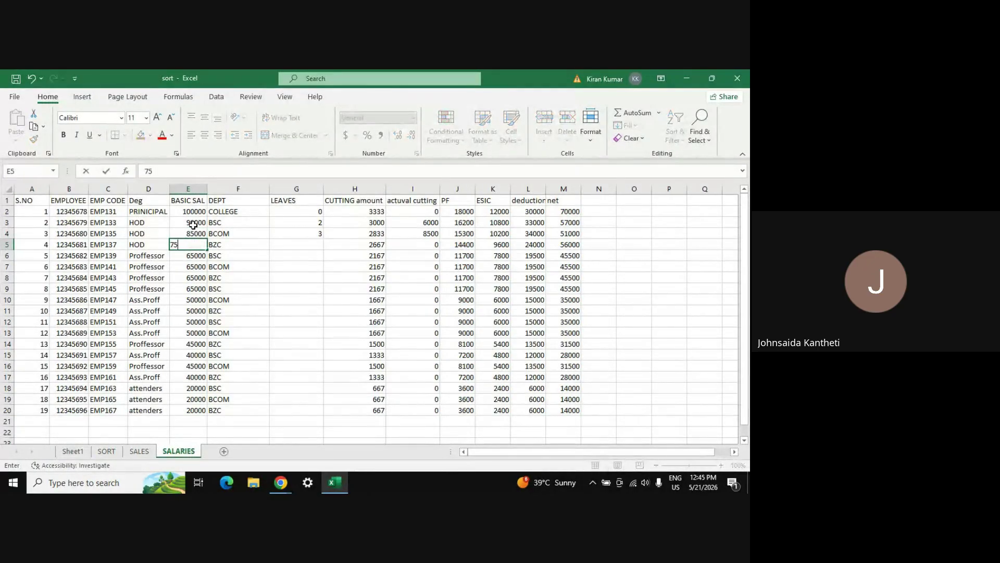
pyautogui.press('Return')
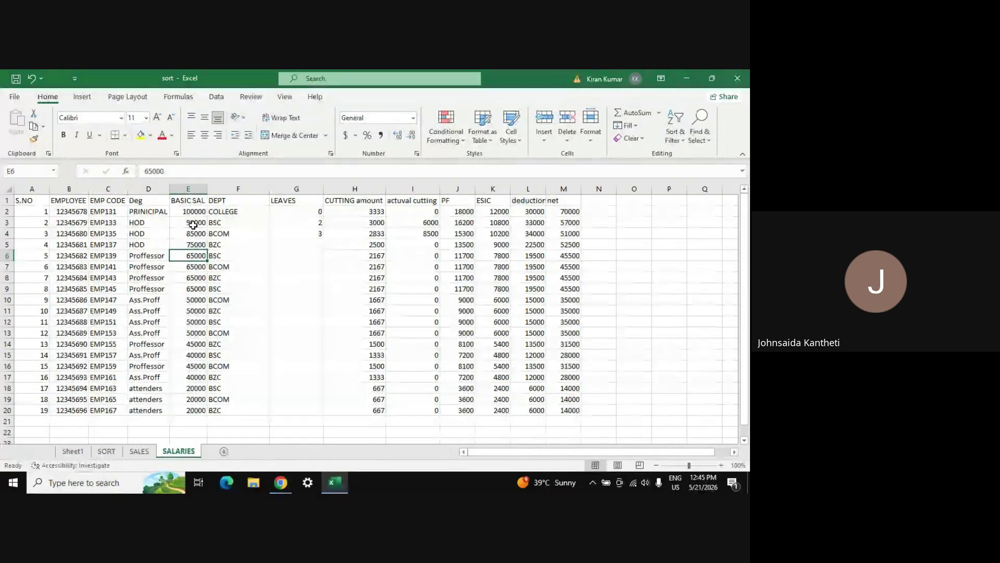
pyautogui.click(308, 211)
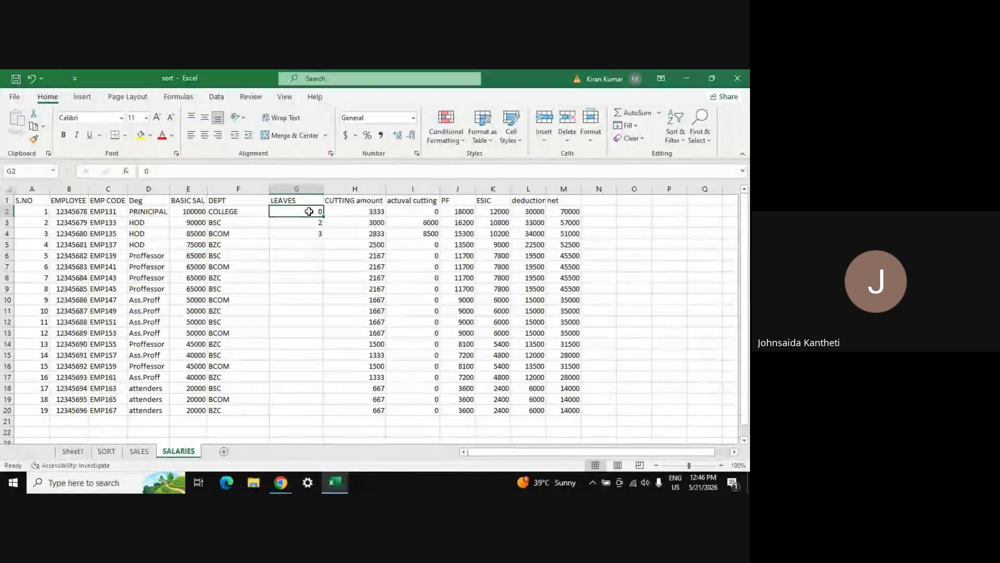
pyautogui.click(44, 200)
pyautogui.hotkey('ctrl', 'a')
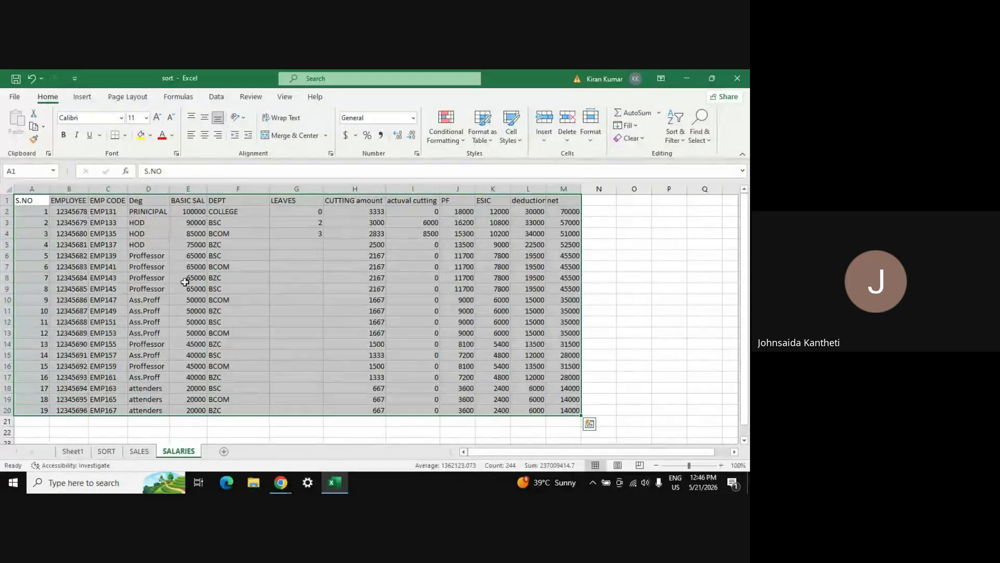
# - Label the row below the last employee TOTAL in cell A21
pyautogui.click(39, 422)
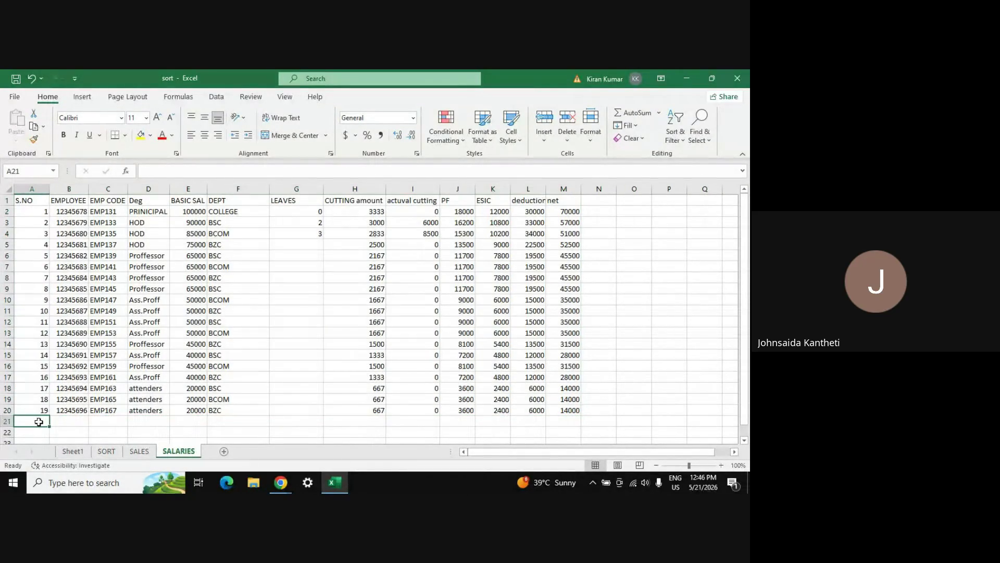
pyautogui.write('T')
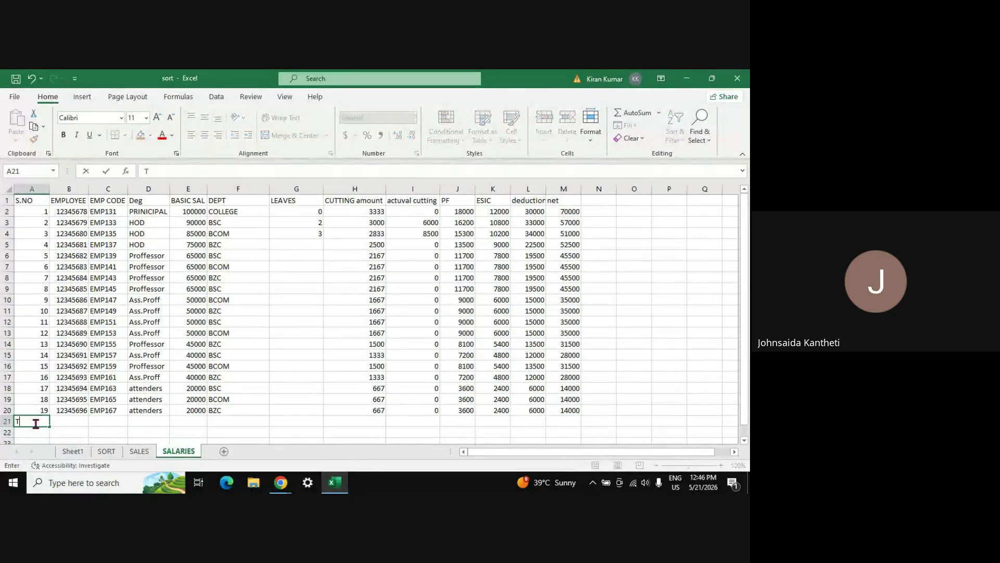
pyautogui.write('OT')
# - Total the basic salaries in E21 with =SUM(E2:E20)
pyautogui.press('Tab')
pyautogui.press('Tab')
pyautogui.press('Tab')
pyautogui.press('Tab')
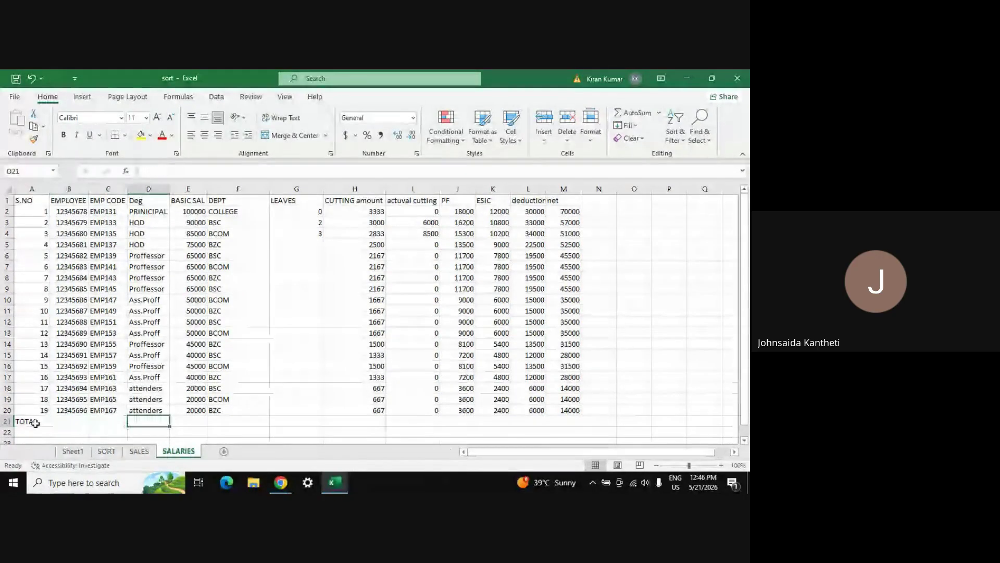
pyautogui.write('=')
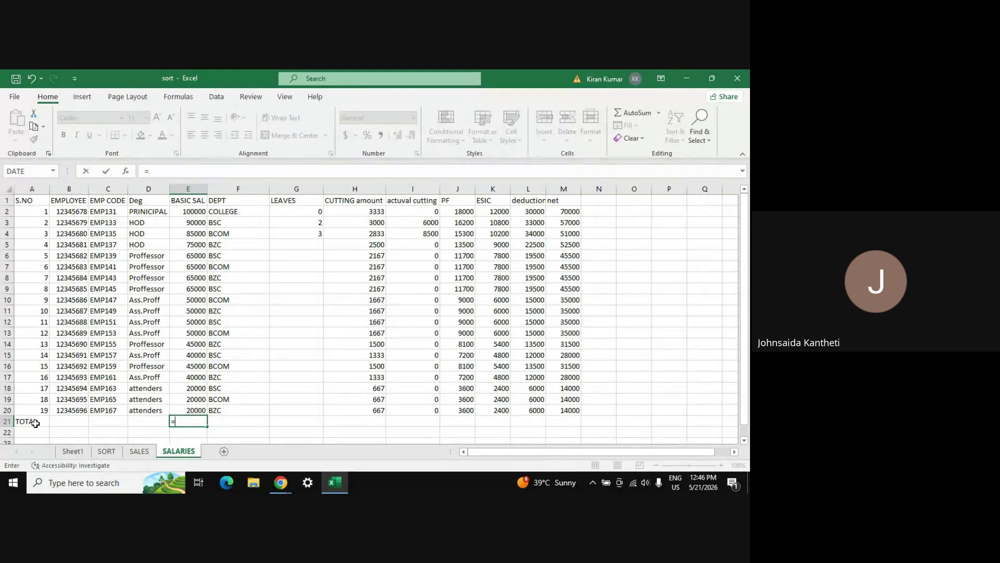
pyautogui.click(645, 114)
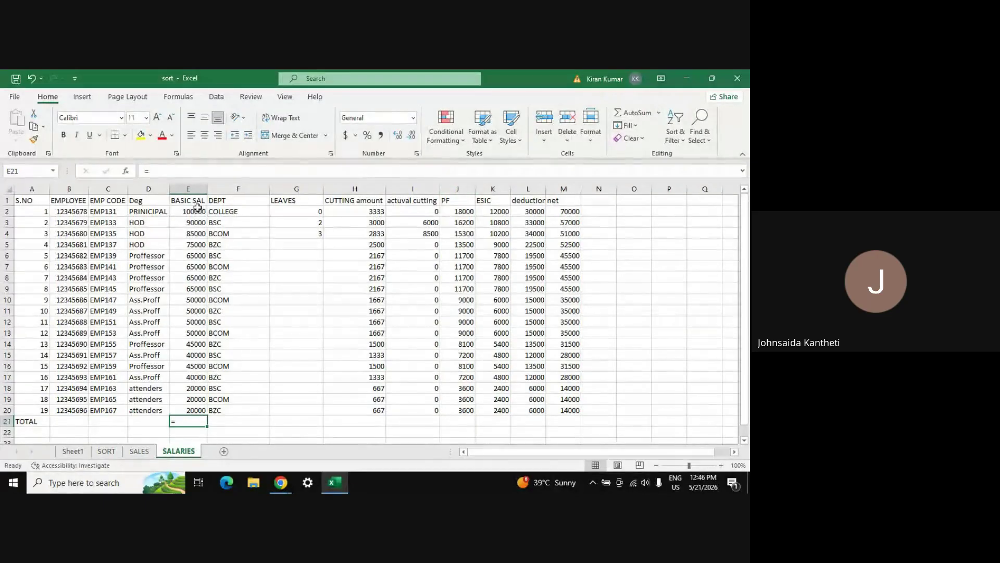
pyautogui.click(623, 116)
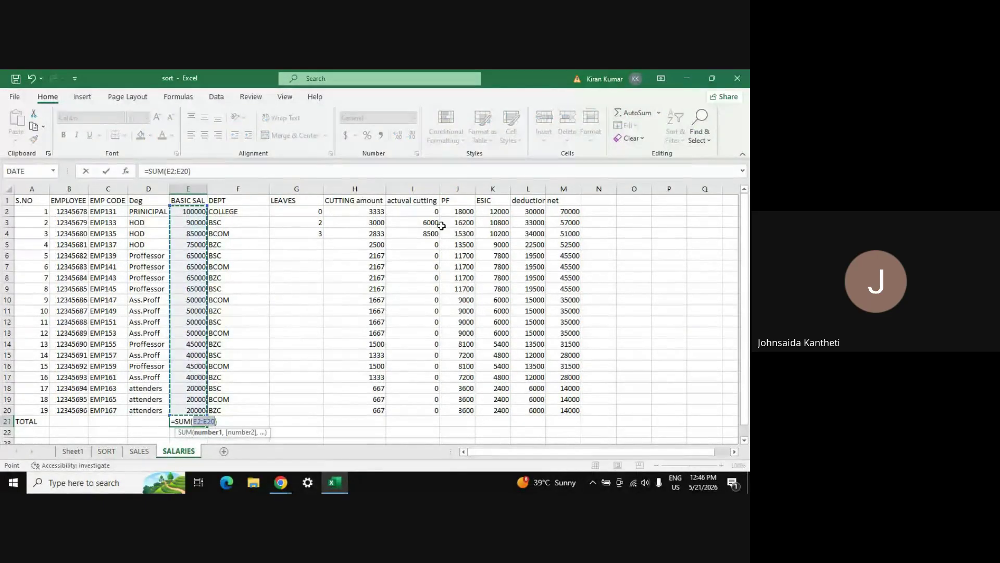
pyautogui.press('Return')
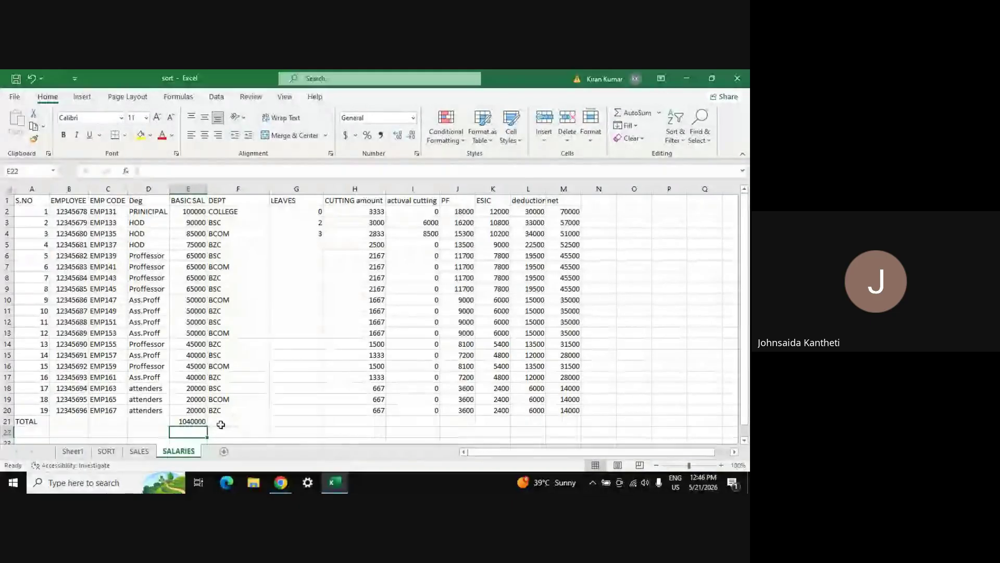
# - Fill the E21 sum formula across to M21 and clear the total under the DEPT column in F21
pyautogui.click(201, 422)
pyautogui.moveTo(209, 427); pyautogui.dragTo(573, 430)
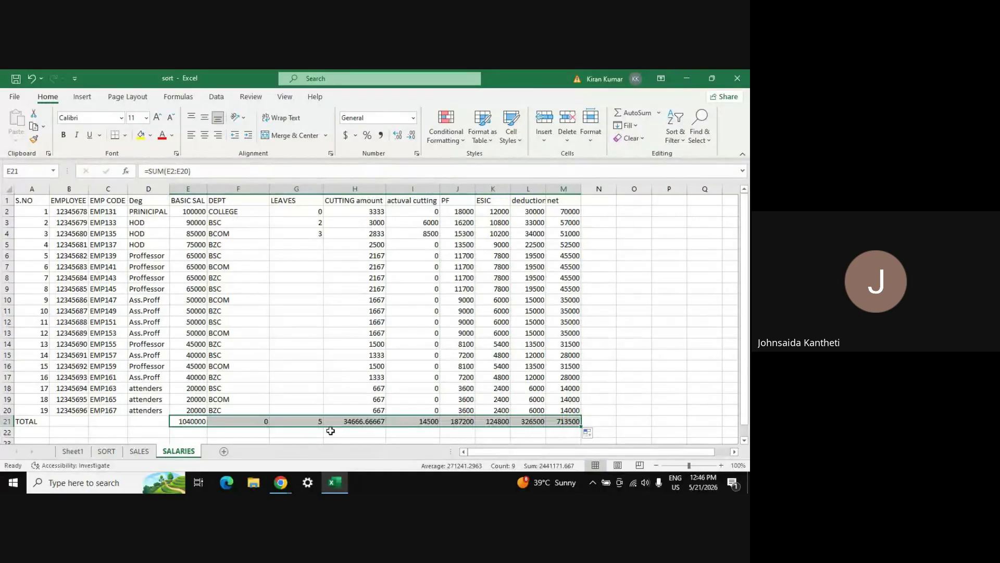
pyautogui.click(307, 422)
pyautogui.click(252, 420)
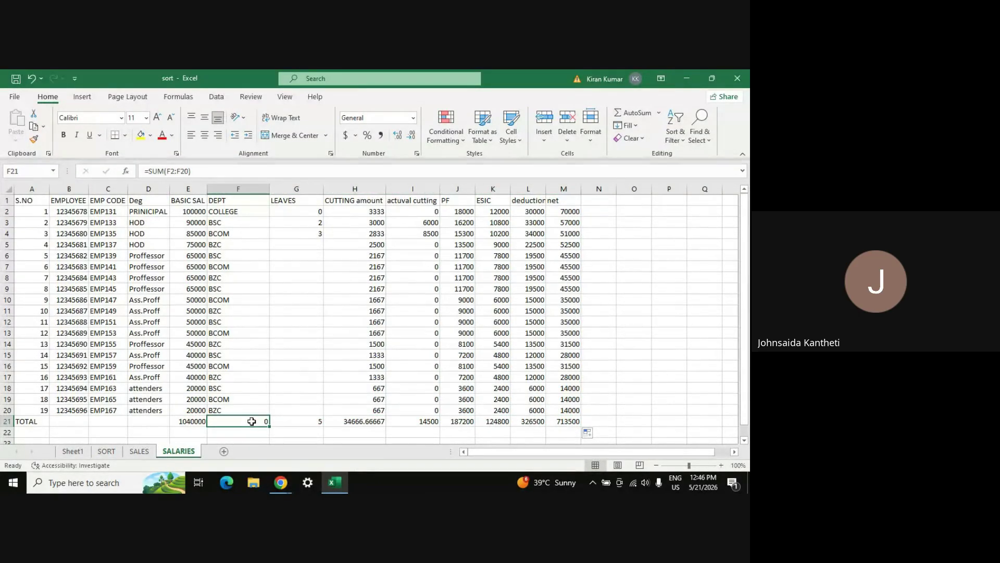
pyautogui.press('Delete')
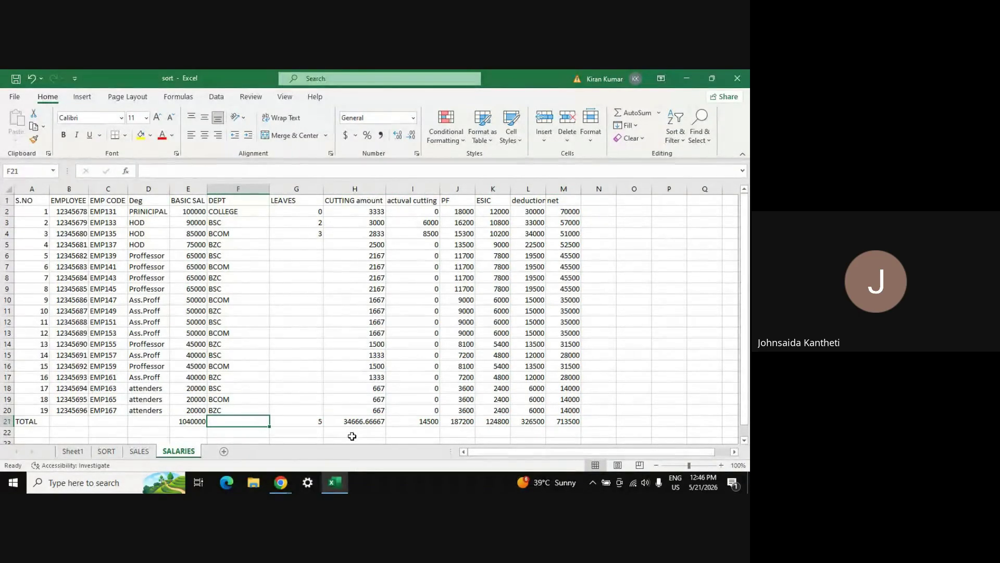
# - Clear the LEAVES entries in G2:G4
pyautogui.click(307, 212)
pyautogui.moveTo(308, 212); pyautogui.dragTo(307, 234)
pyautogui.press('Delete')
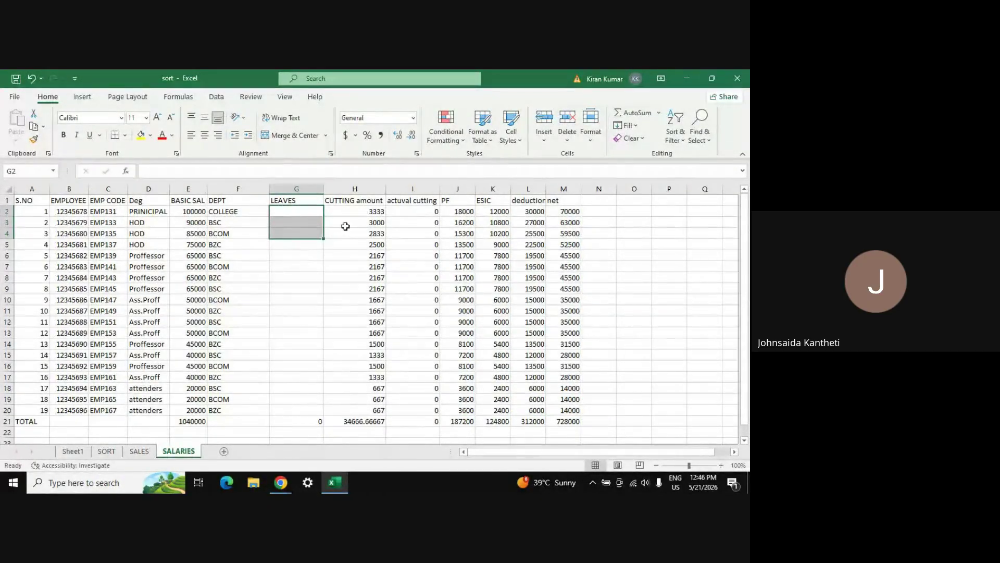
pyautogui.click(304, 396)
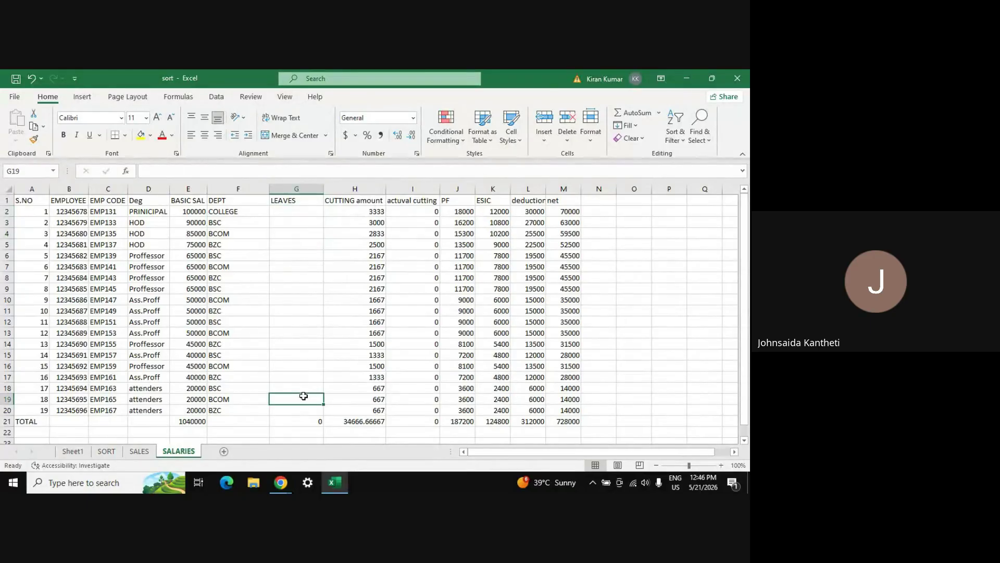
pyautogui.click(304, 407)
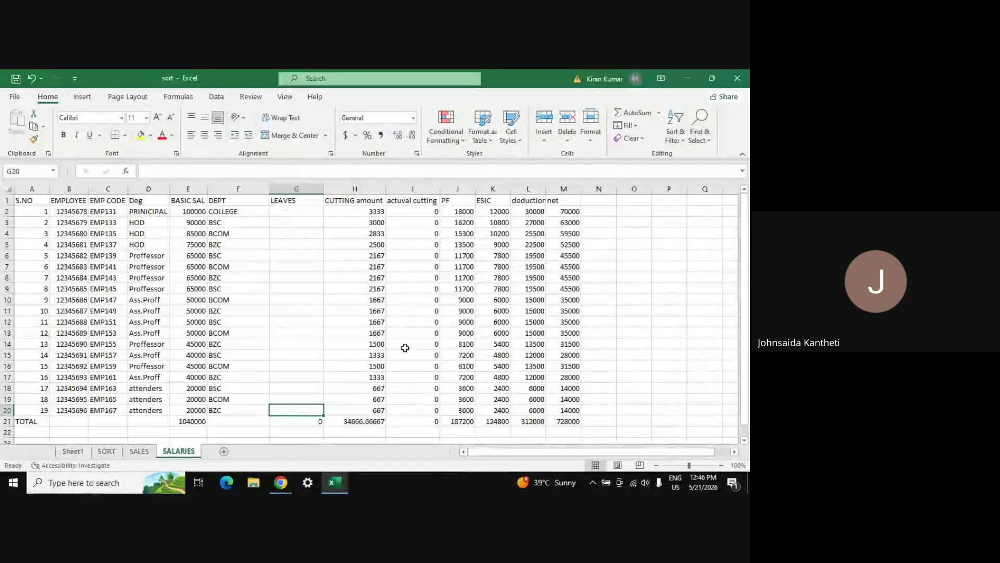
# - Centre the contents of the whole table A1:M21 and apply All Borders to it
pyautogui.click(33, 202)
pyautogui.hotkey('ctrl', 'a')
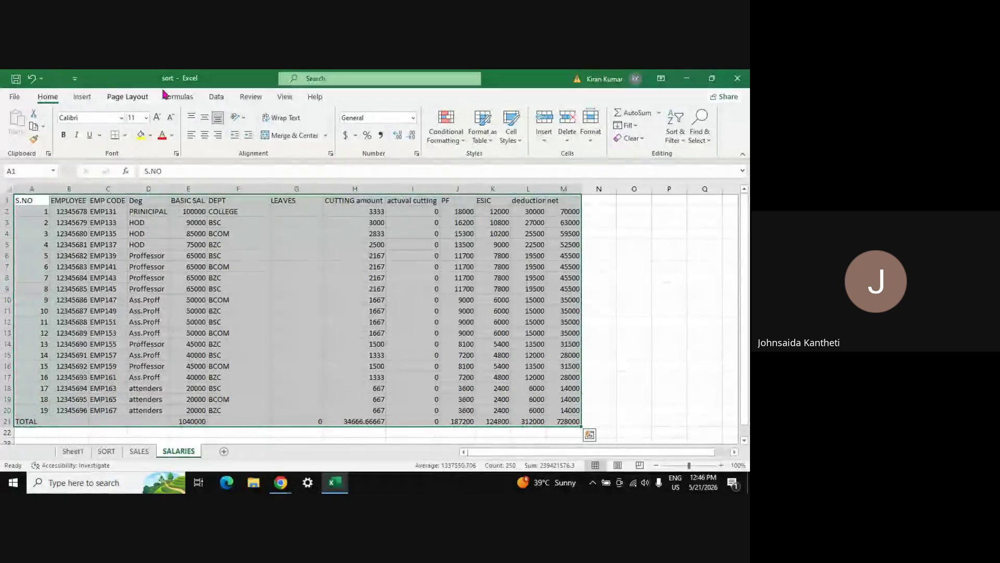
pyautogui.click(204, 136)
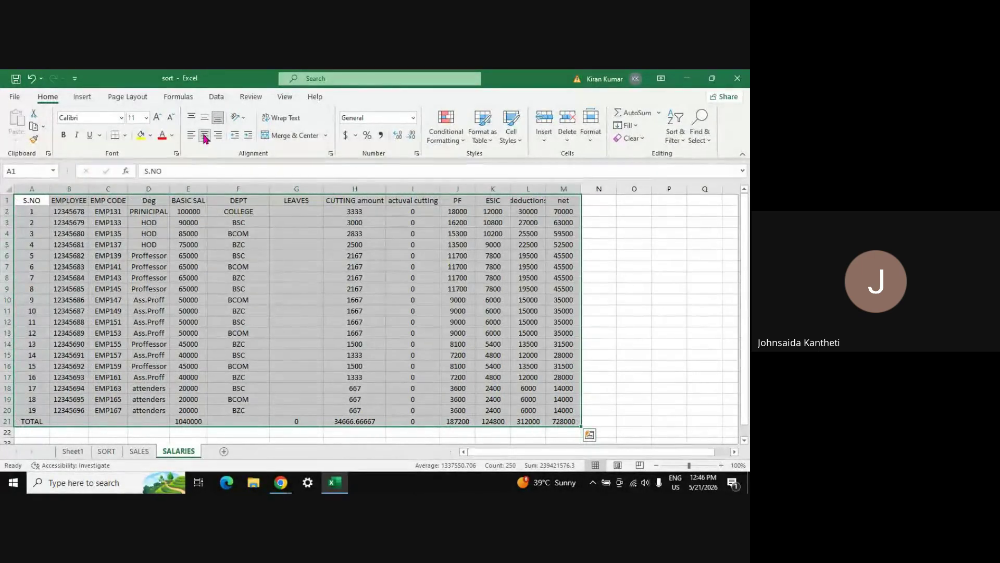
pyautogui.click(125, 136)
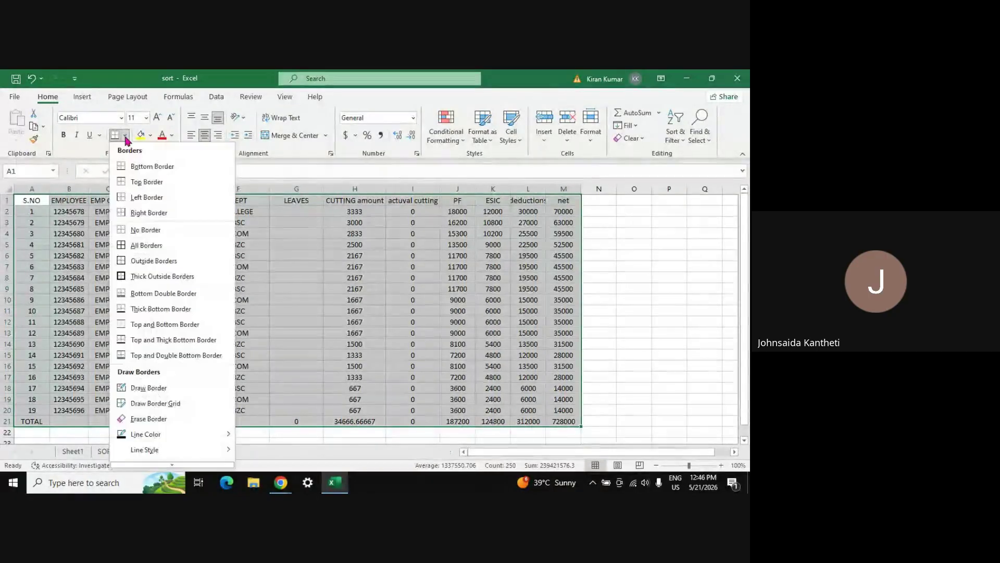
pyautogui.click(150, 244)
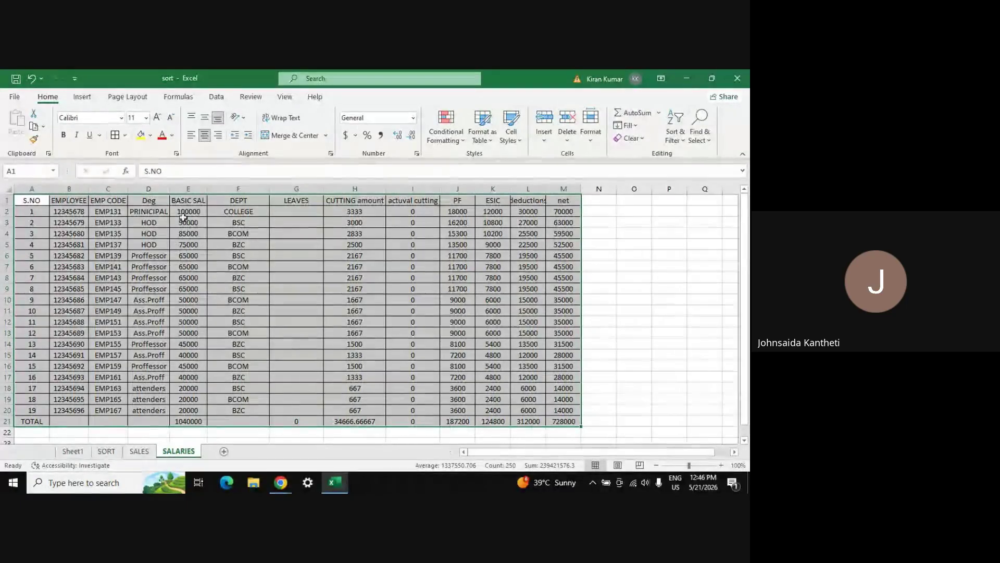
pyautogui.click(125, 135)
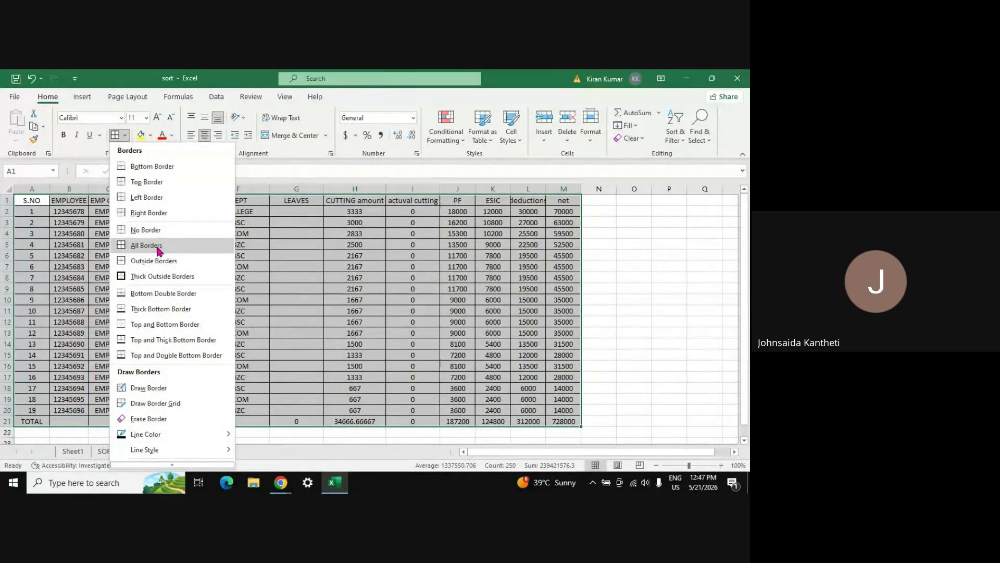
pyautogui.click(152, 388)
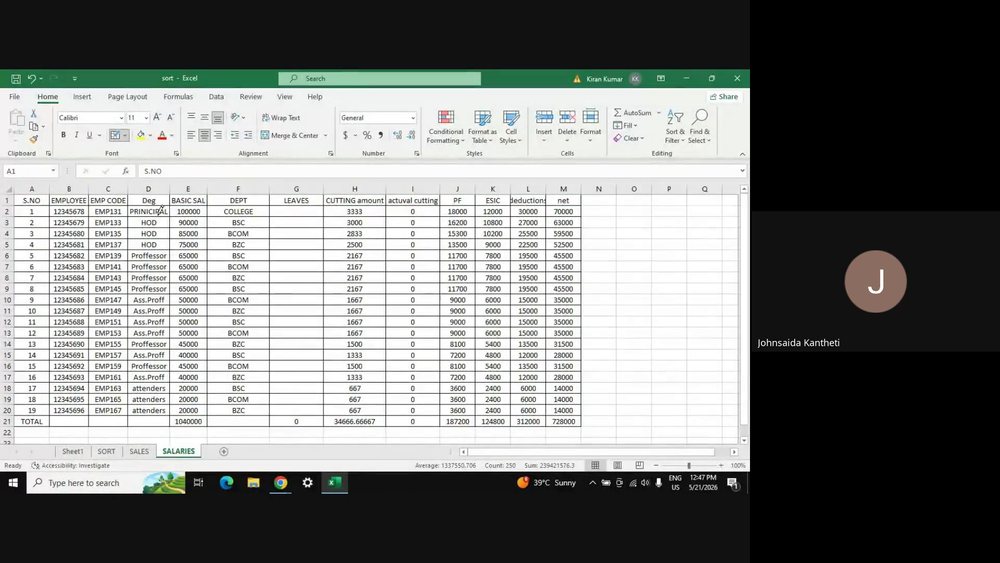
pyautogui.press('Escape')
# - Choose a thin dashed border line style and draw one border segment beneath cell F12
pyautogui.click(127, 136)
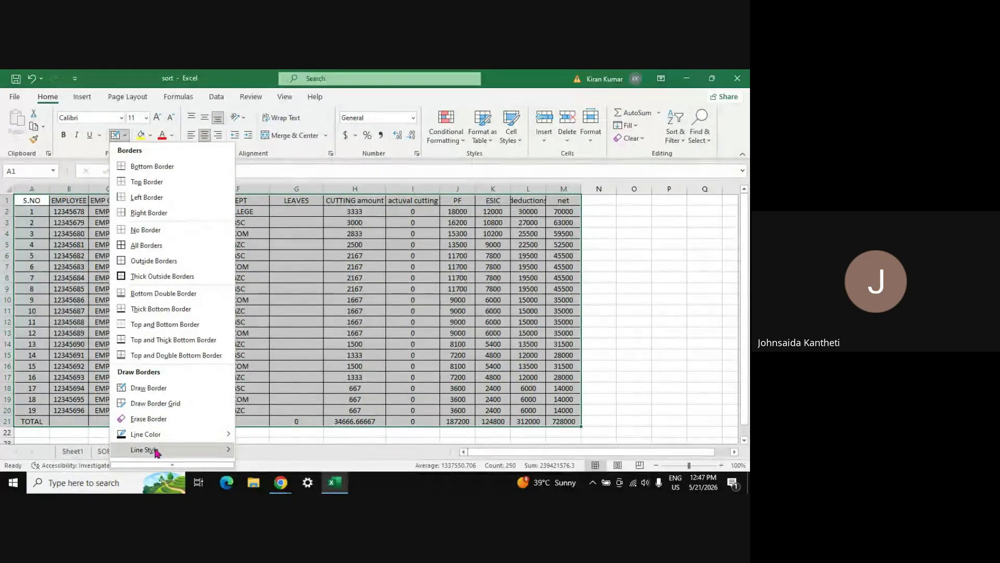
pyautogui.moveTo(162, 453)
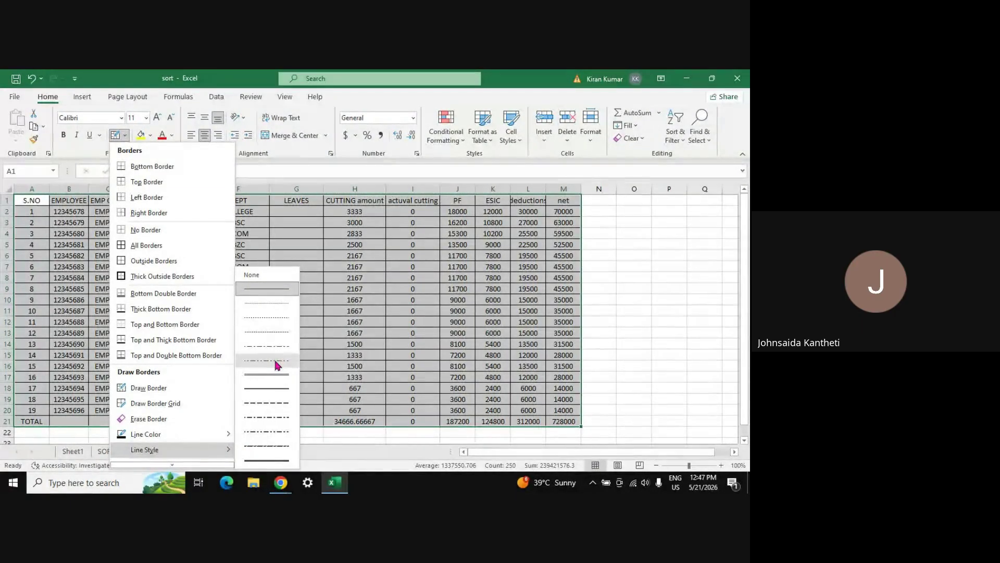
pyautogui.click(273, 334)
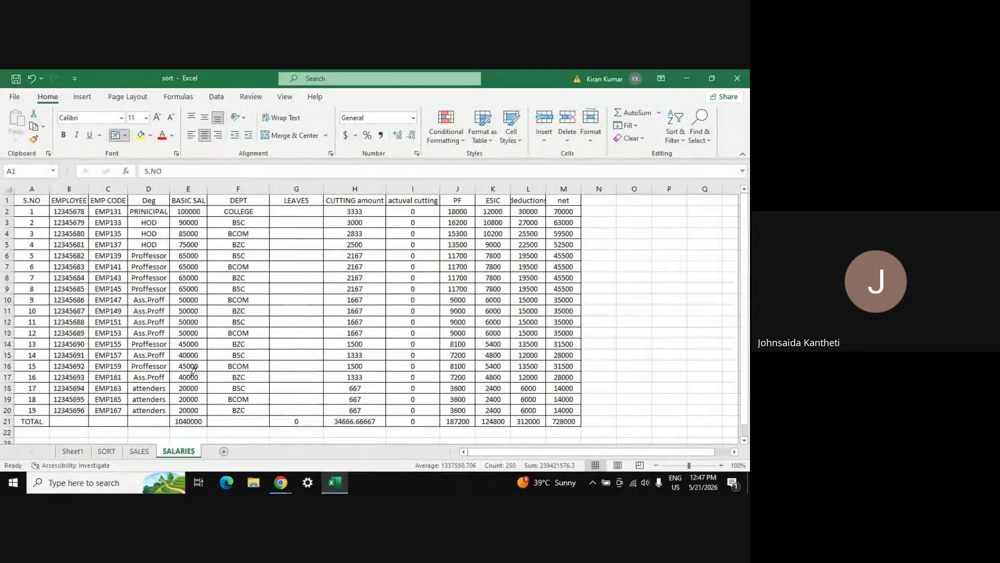
pyautogui.click(218, 327)
pyautogui.press('Escape')
pyautogui.click(411, 308)
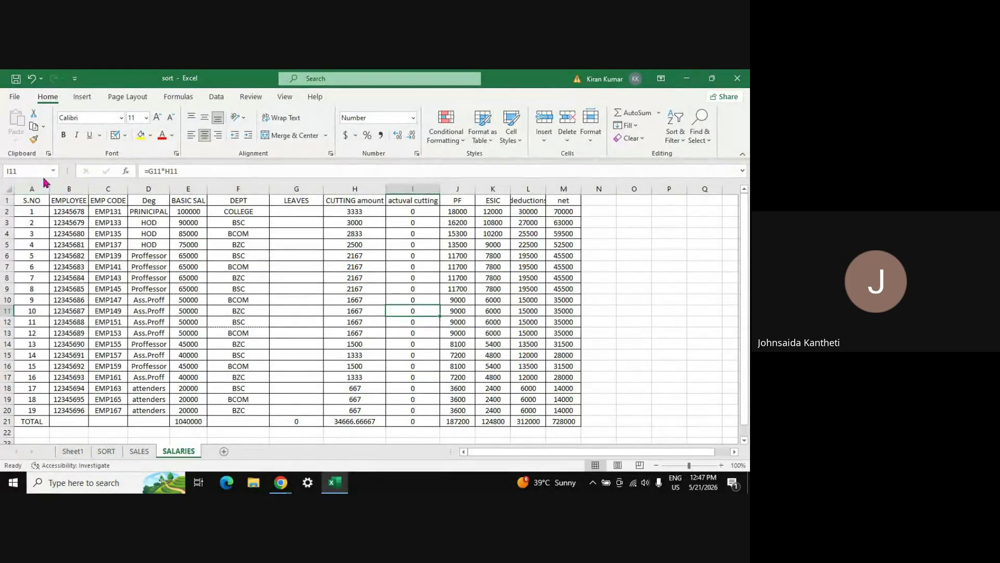
# - Choose a dash-dot border line style and draw borders with it over parts of the table
pyautogui.click(23, 199)
pyautogui.hotkey('ctrl', 'shift', 'Down')
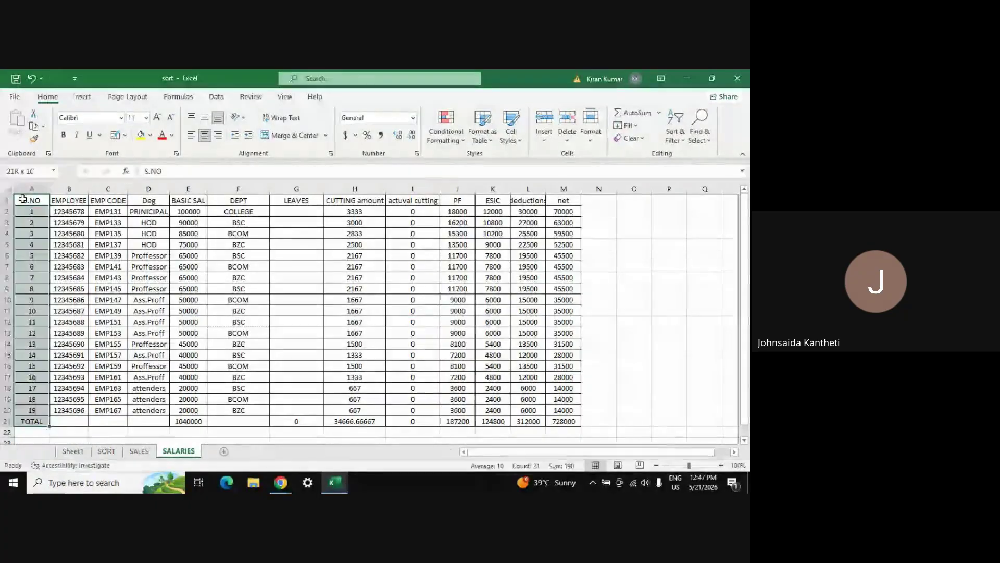
pyautogui.hotkey('ctrl', 'shift', 'Right')
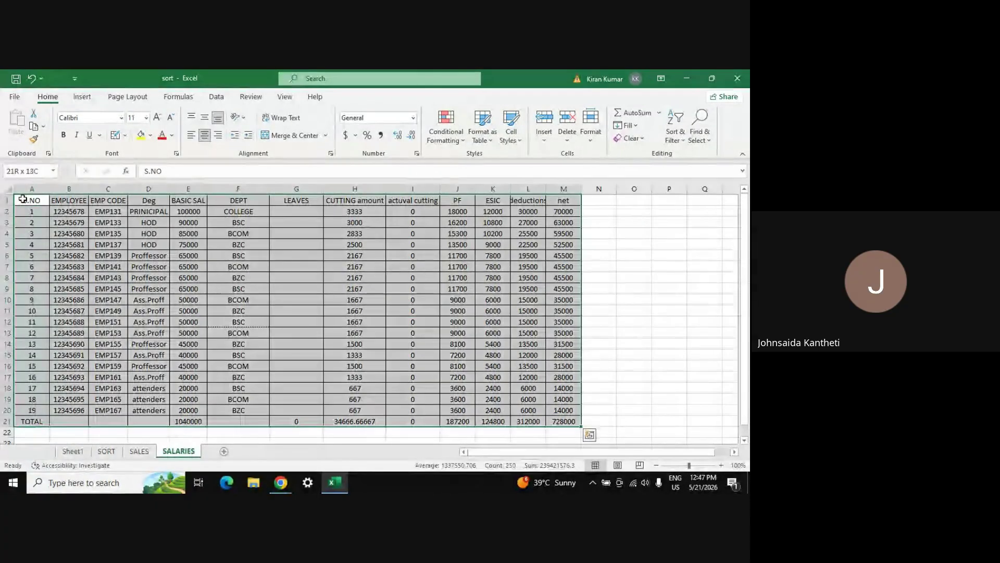
pyautogui.click(125, 136)
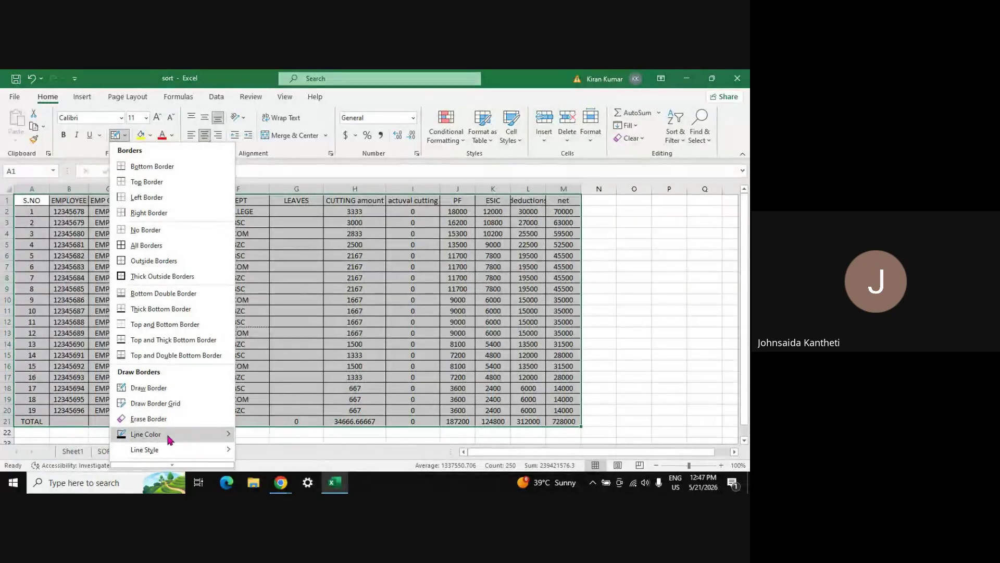
pyautogui.moveTo(198, 451)
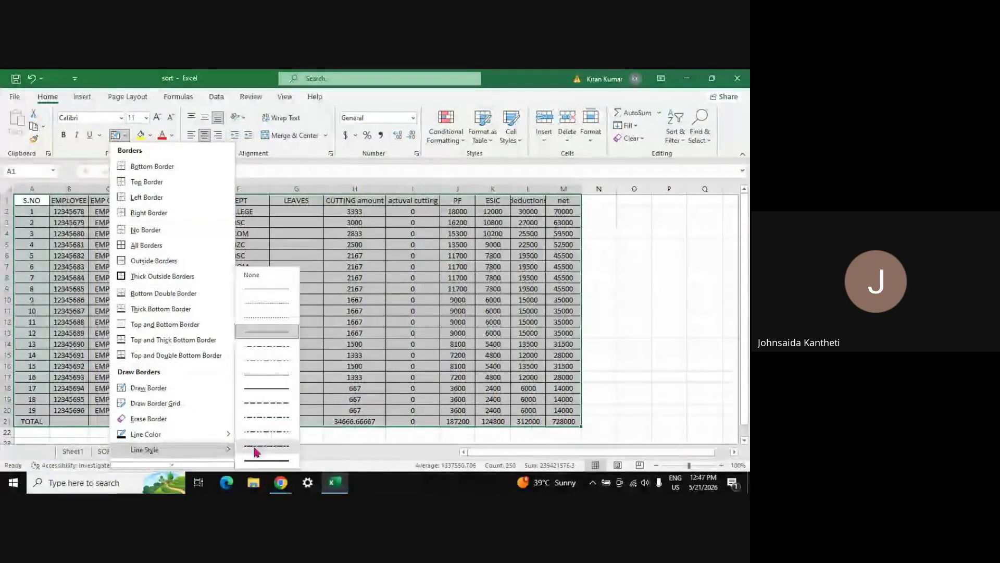
pyautogui.click(273, 343)
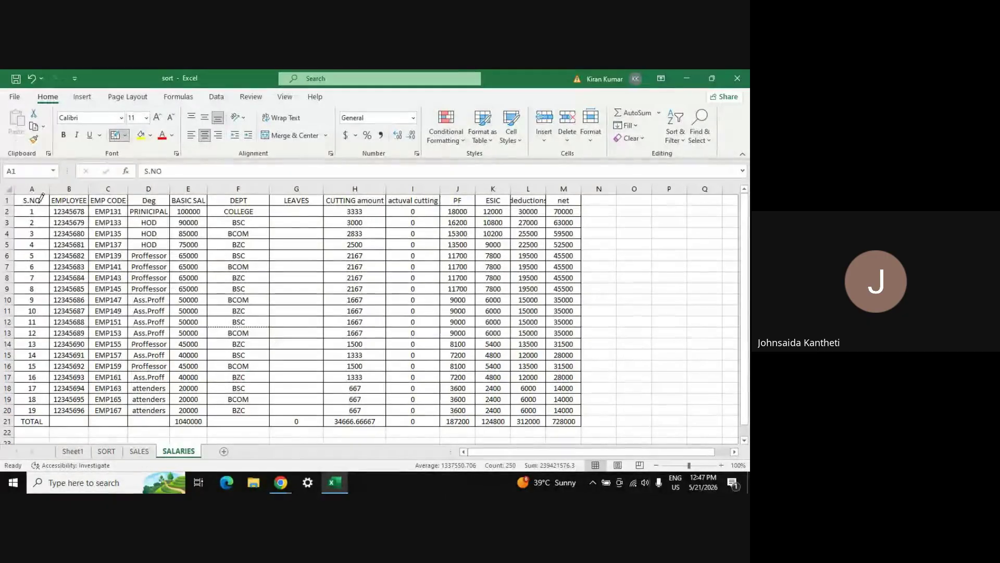
pyautogui.moveTo(93, 241)
pyautogui.mouseDown()
pyautogui.moveTo(223, 302)
pyautogui.moveTo(567, 422)
pyautogui.mouseUp()
pyautogui.click(298, 303)
# - Draw a dash-dot border grid over the whole table A1:M21
pyautogui.click(125, 136)
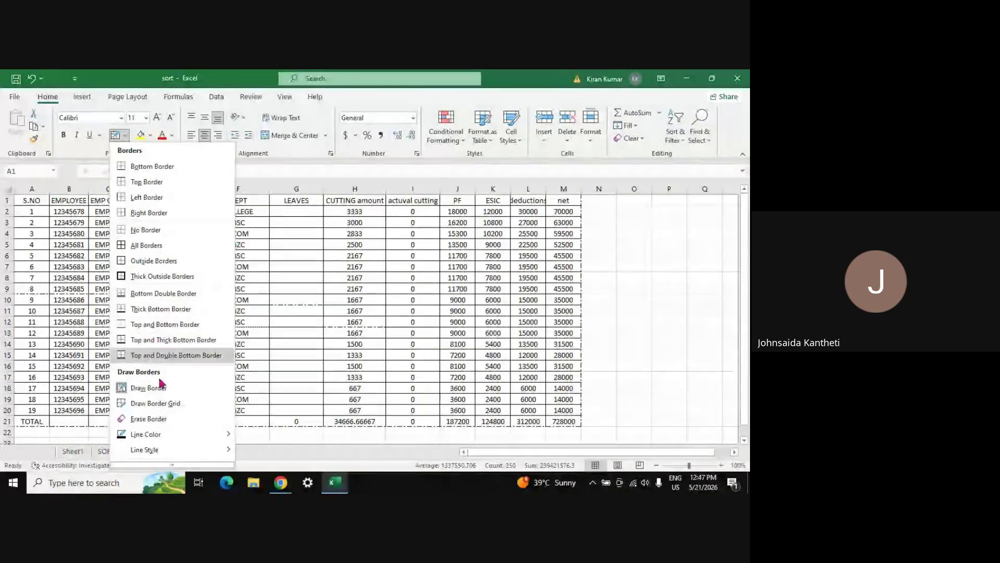
pyautogui.click(158, 406)
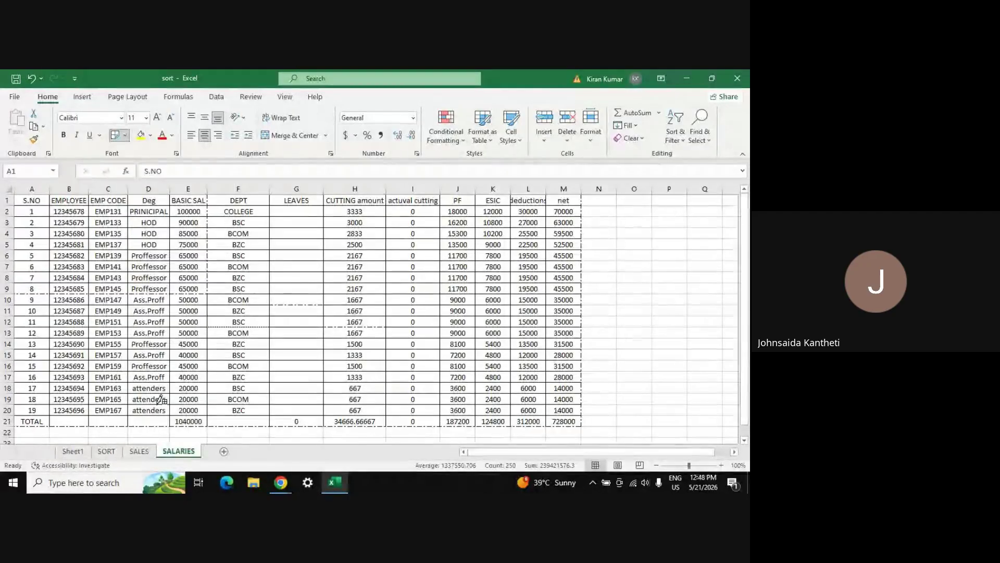
pyautogui.moveTo(66, 215)
pyautogui.mouseDown()
pyautogui.moveTo(354, 358)
pyautogui.moveTo(566, 419)
pyautogui.mouseUp()
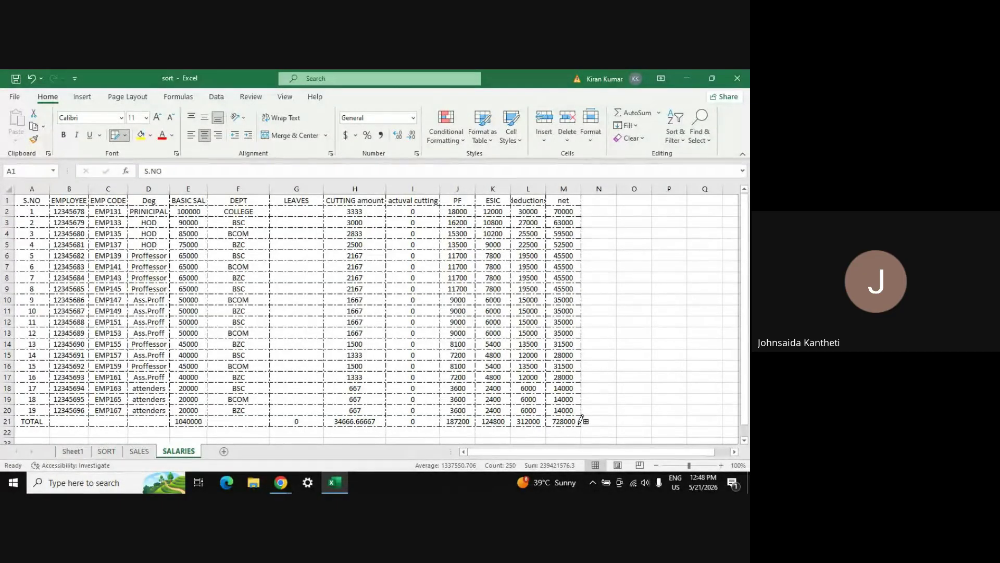
# - Choose a light theme line color for the borders and redraw the border grid over the whole table A1:M21
pyautogui.click(125, 137)
pyautogui.moveTo(174, 449)
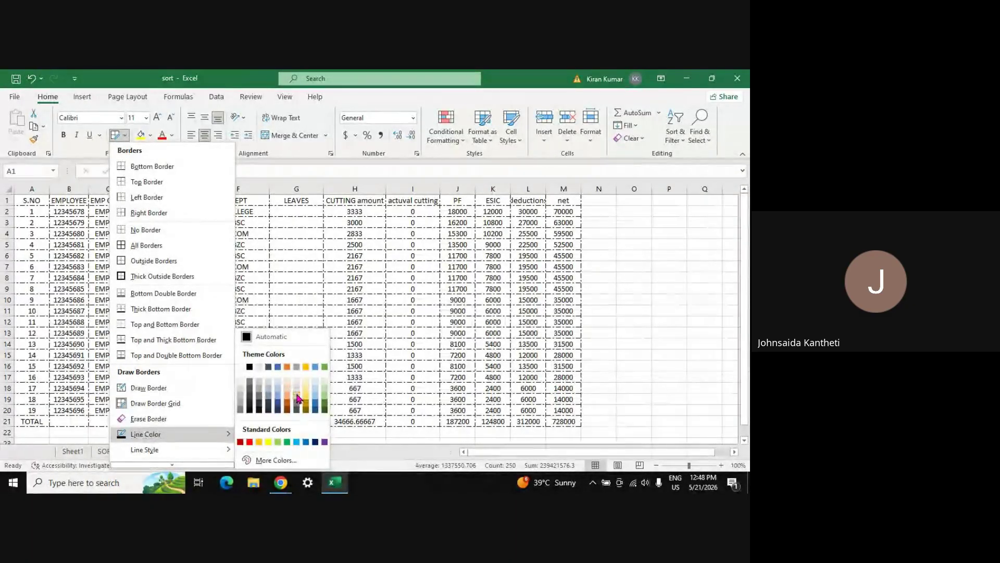
pyautogui.click(281, 389)
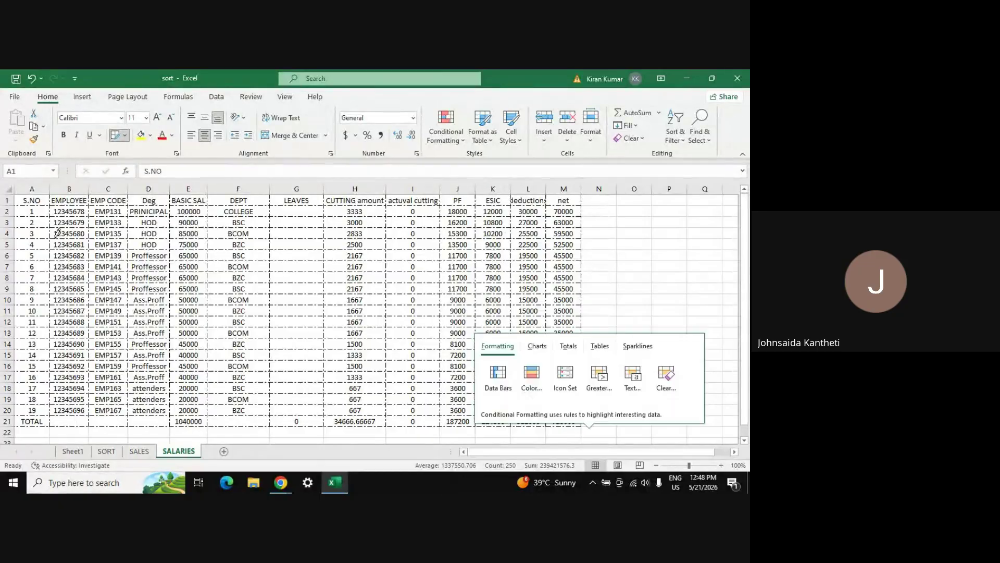
pyautogui.moveTo(29, 200)
pyautogui.mouseDown()
pyautogui.moveTo(443, 421)
pyautogui.moveTo(582, 420)
pyautogui.mouseUp()
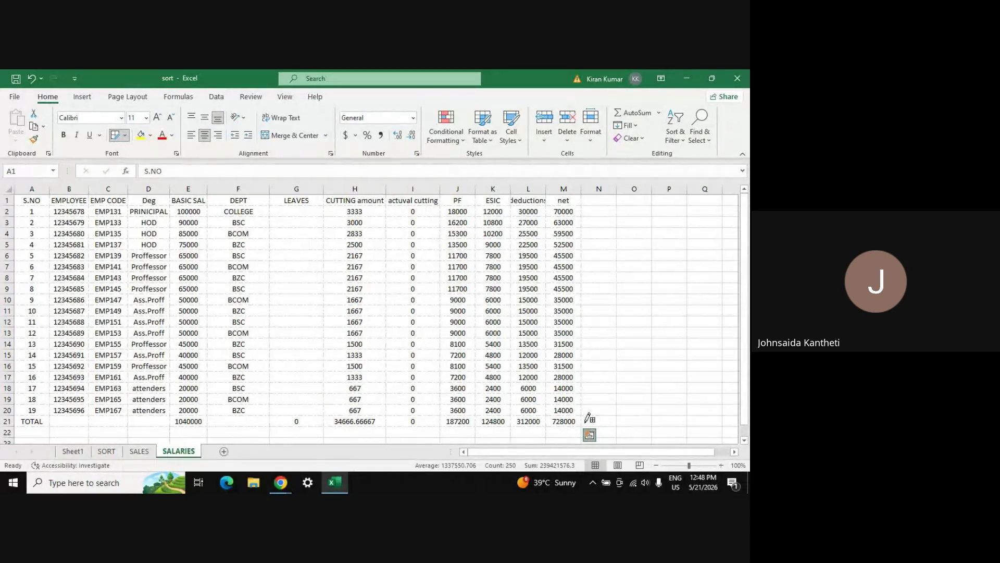
pyautogui.click(312, 265)
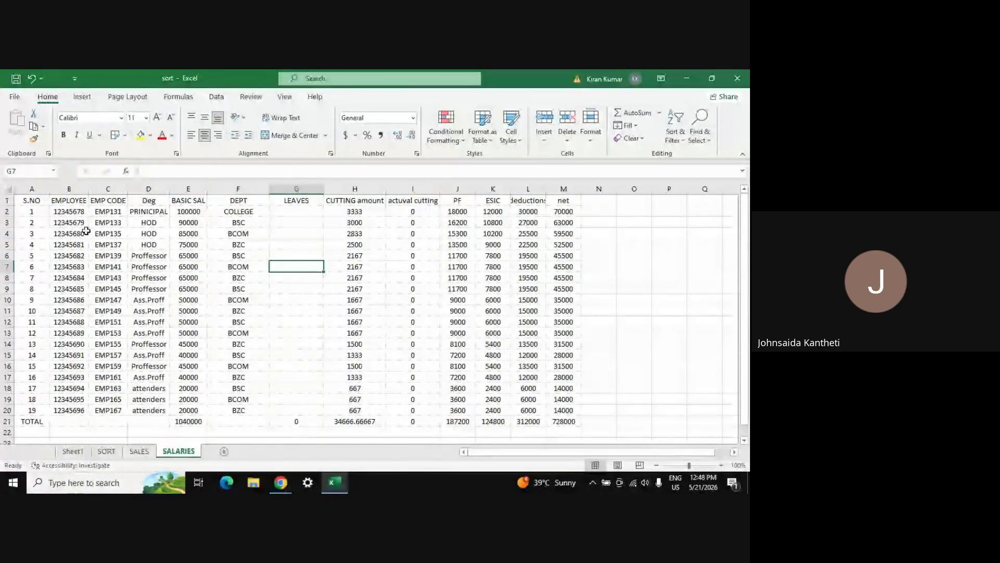
# - Autofit the width of column L so its deductions heading fits fully
pyautogui.click(296, 211)
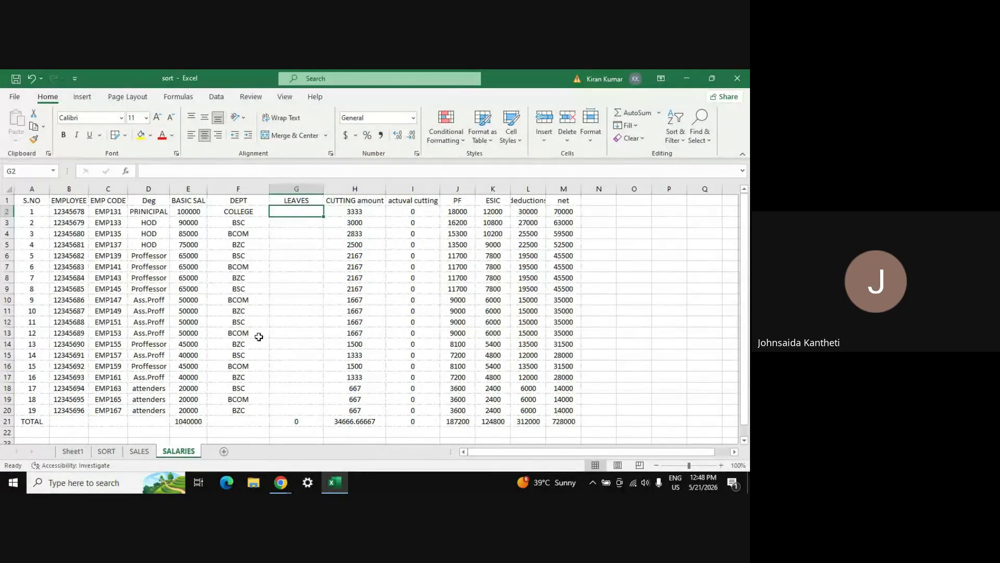
pyautogui.doubleClick(546, 188)
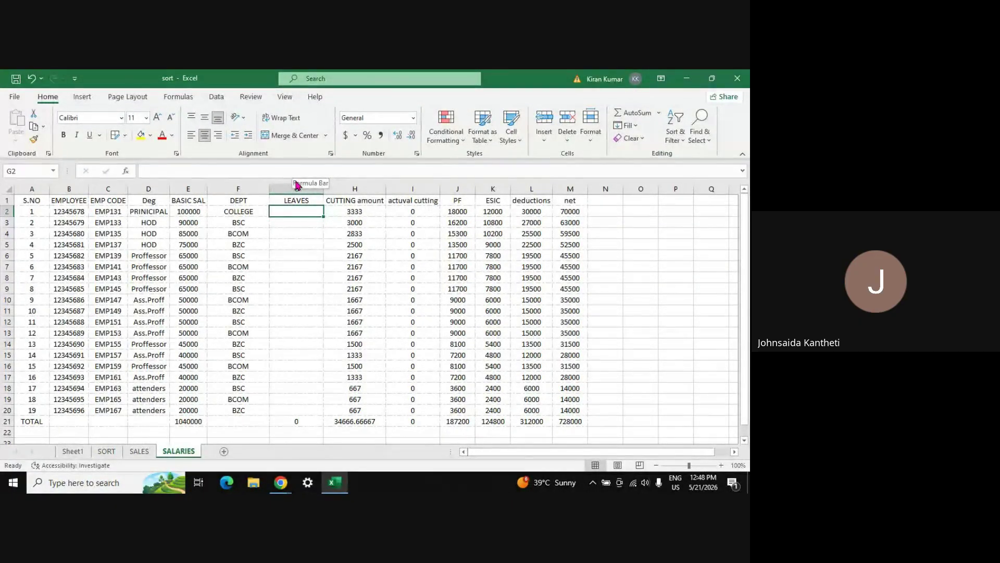
pyautogui.hotkey('alt', 'Tab')
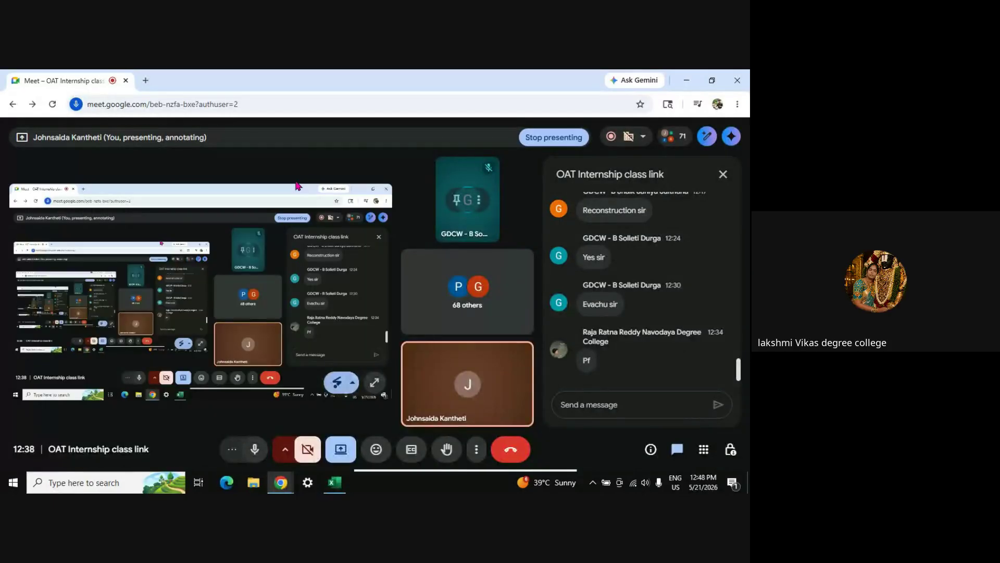
pyautogui.hotkey('alt', 'Tab')
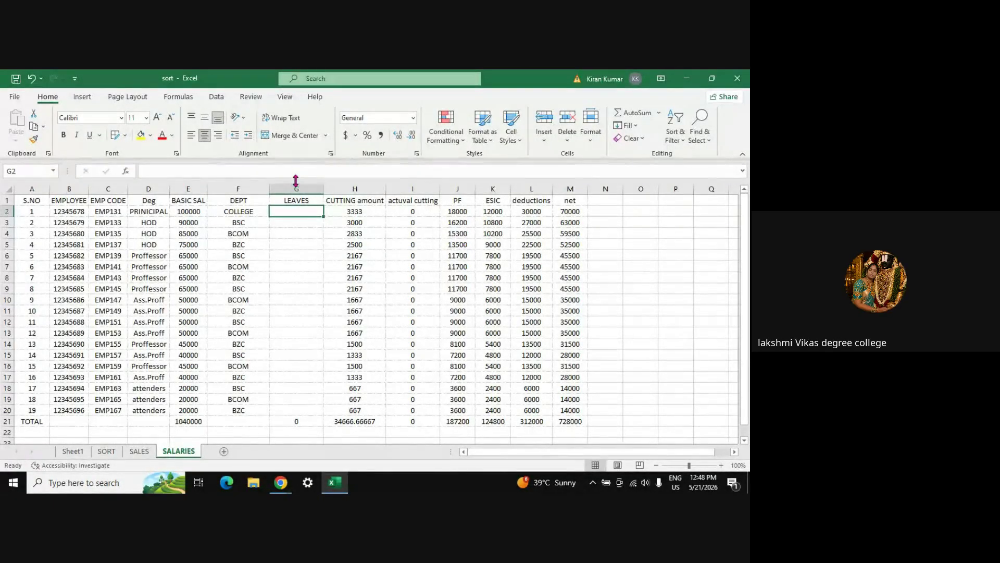
# - Enter the LEAVES values 1, 5, 0, 0, 4 and 7 in cells G2 to G7
pyautogui.write('1')
pyautogui.press('Return')
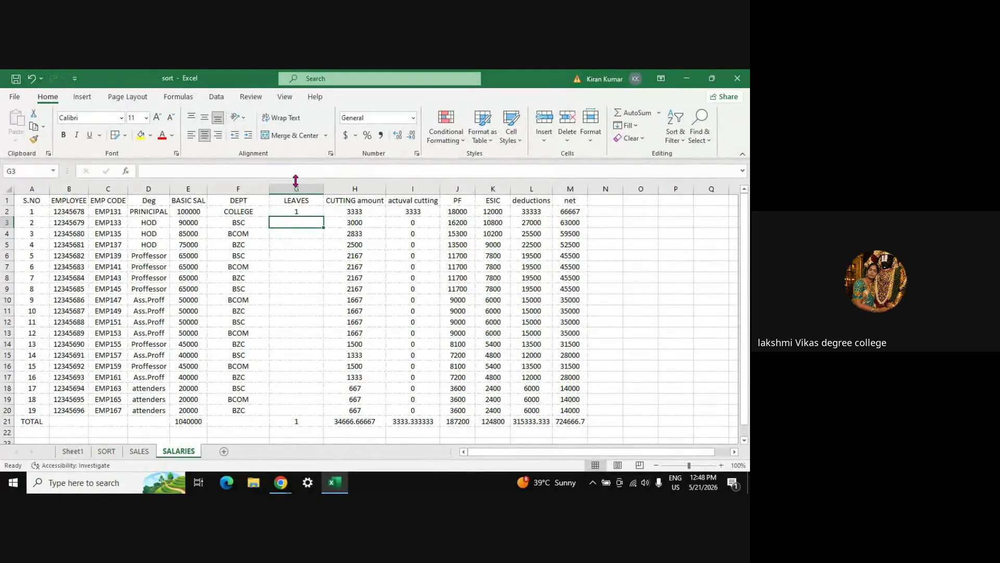
pyautogui.write('5')
pyautogui.press('Return')
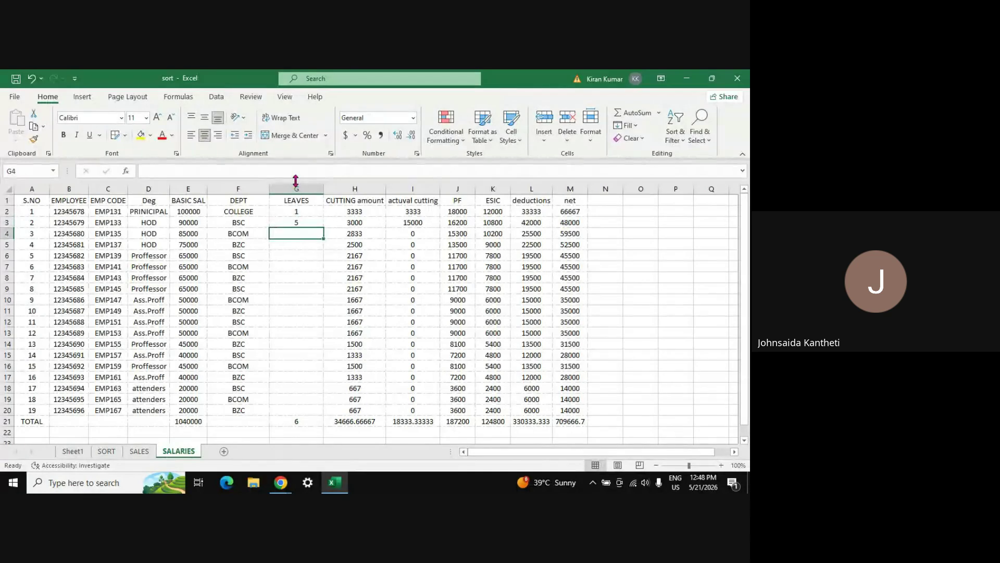
pyautogui.write('0')
pyautogui.press('Return')
pyautogui.write('0')
pyautogui.press('Return')
pyautogui.write('4')
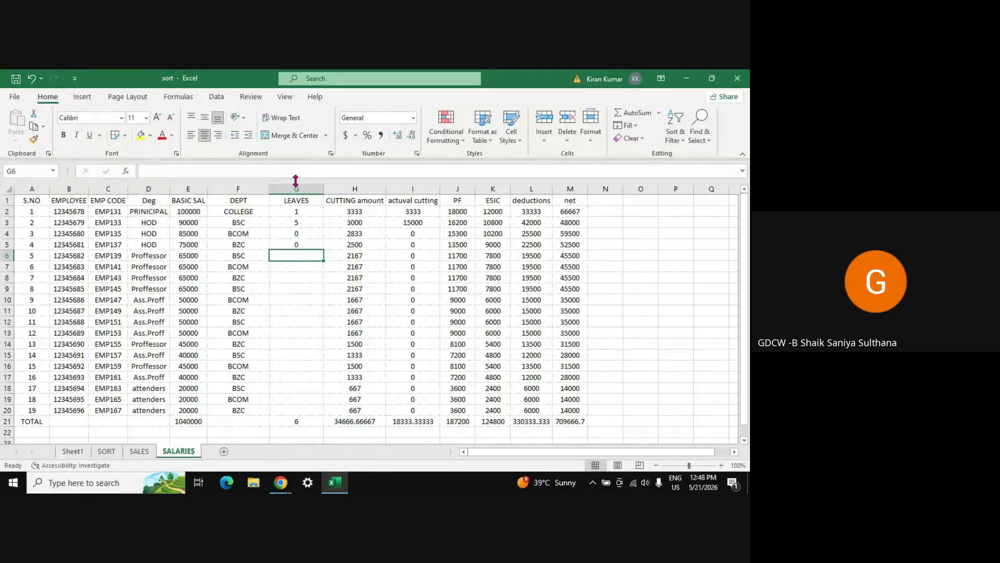
pyautogui.press('Return')
pyautogui.write('7')
pyautogui.press('Return')
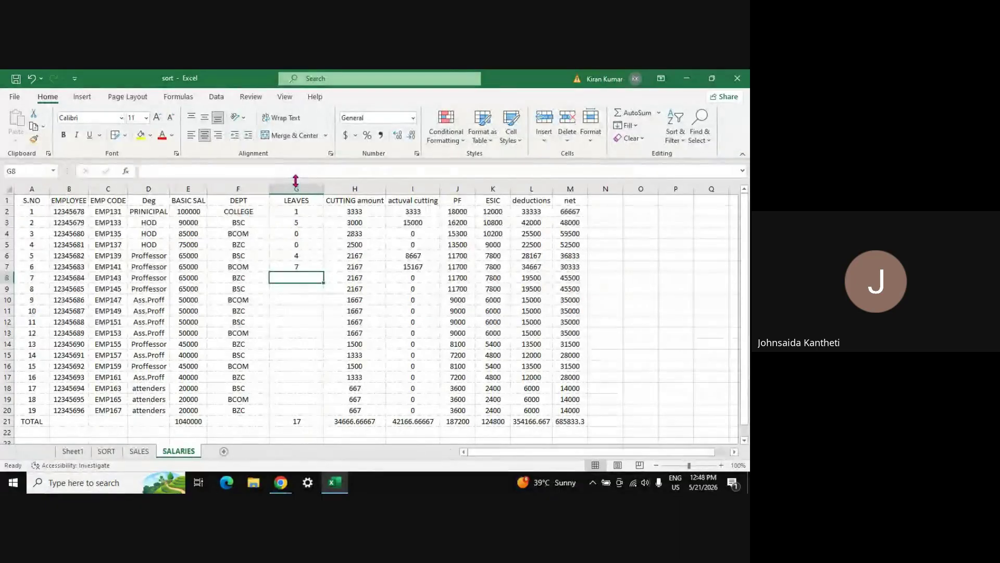
# - Enter the LEAVES values 0, 0, 8, 10 and 3 in cells G8 to G12
pyautogui.write('00')
pyautogui.press('Return')
pyautogui.write('0')
pyautogui.press('Return')
pyautogui.write('0')
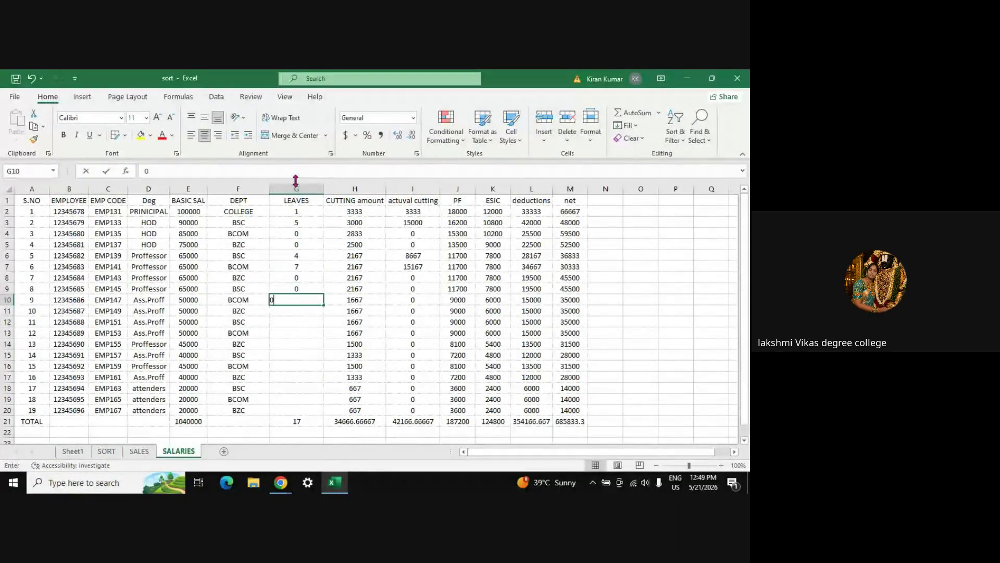
pyautogui.write('8')
pyautogui.press('Return')
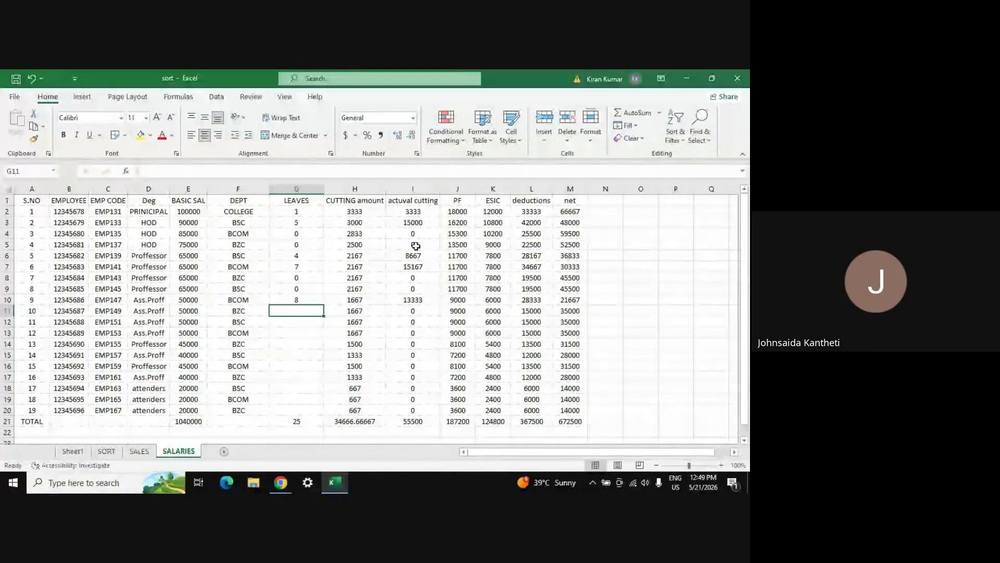
pyautogui.write('10')
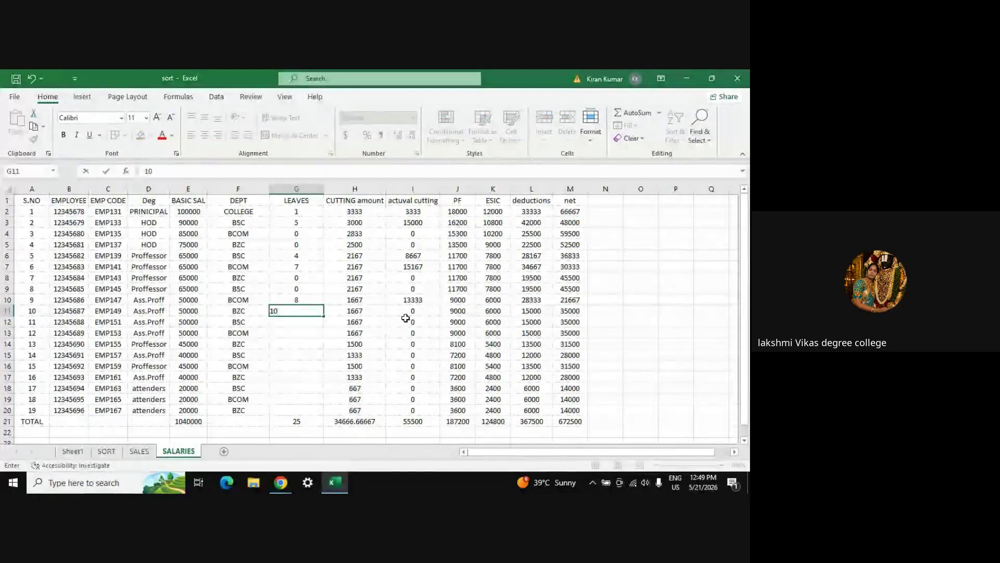
pyautogui.press('Return')
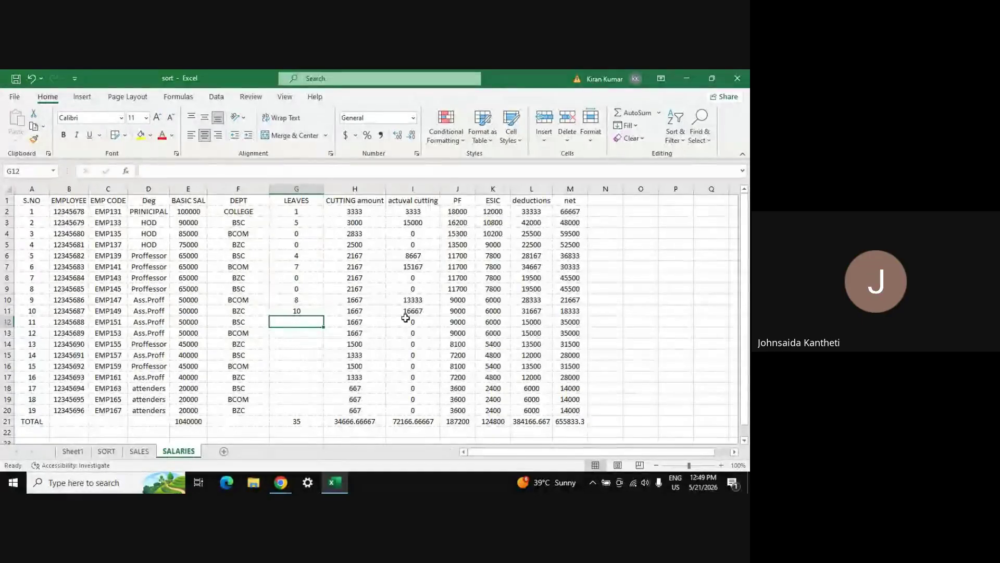
pyautogui.write('3')
pyautogui.press('Return')
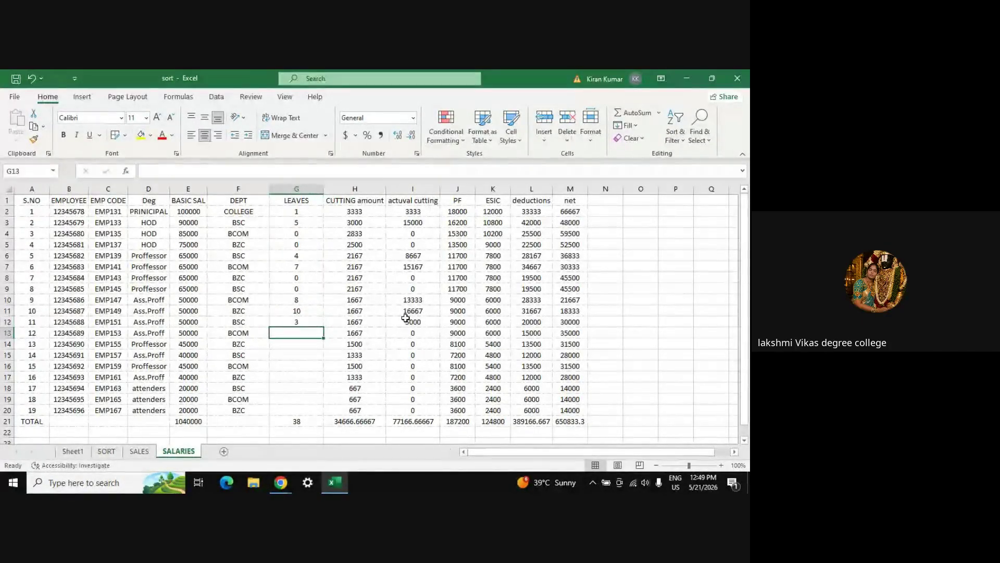
# - Enter the LEAVES values 6, 12, 2 and 4 in cells G13 to G16
pyautogui.write('6')
pyautogui.press('Return')
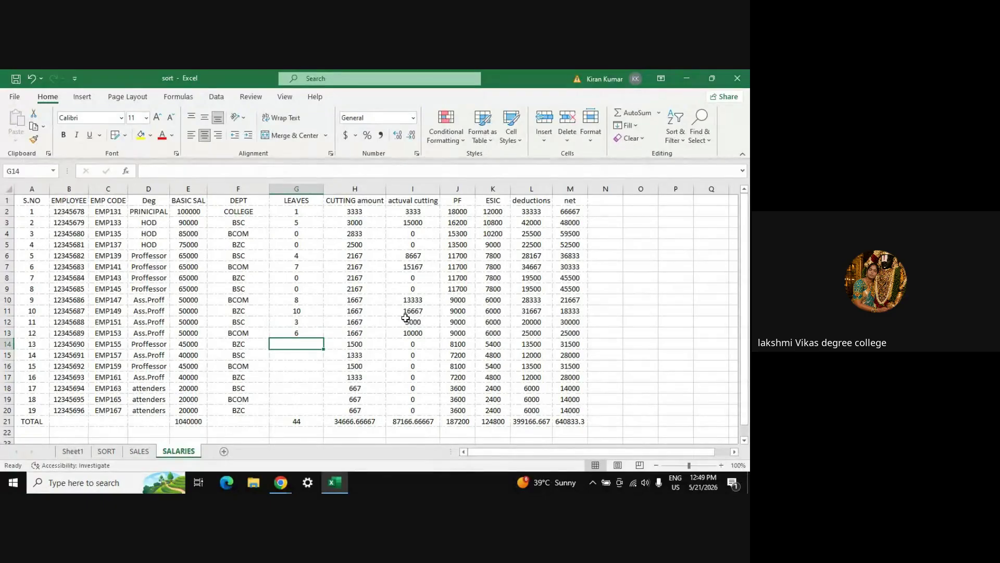
pyautogui.write('12')
pyautogui.press('Return')
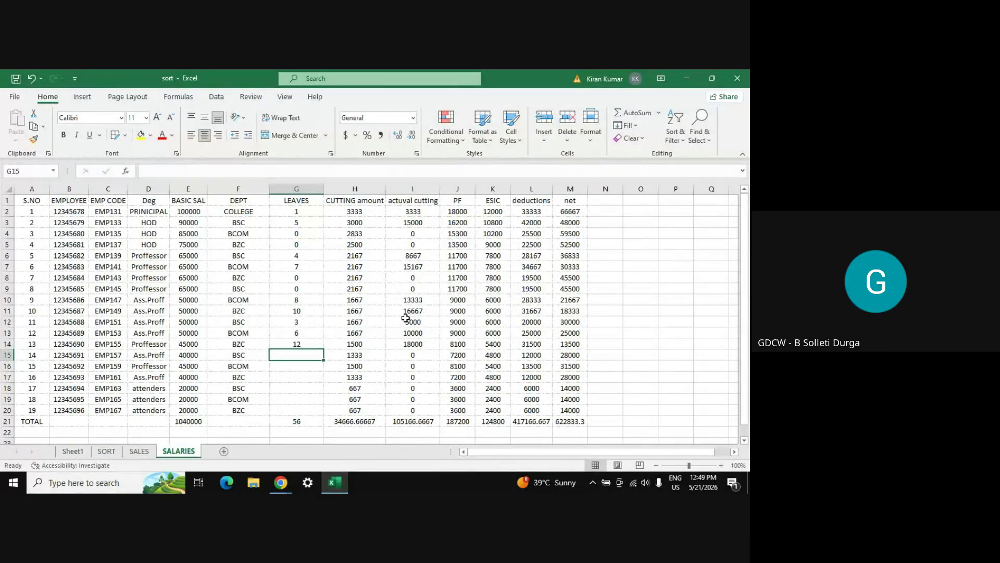
pyautogui.write('2')
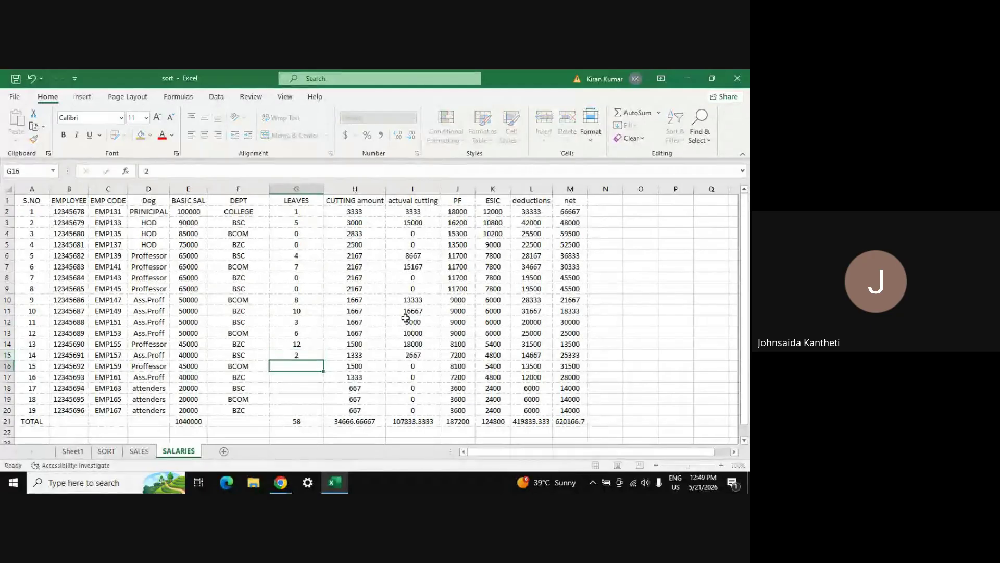
pyautogui.press('Return')
pyautogui.write('4')
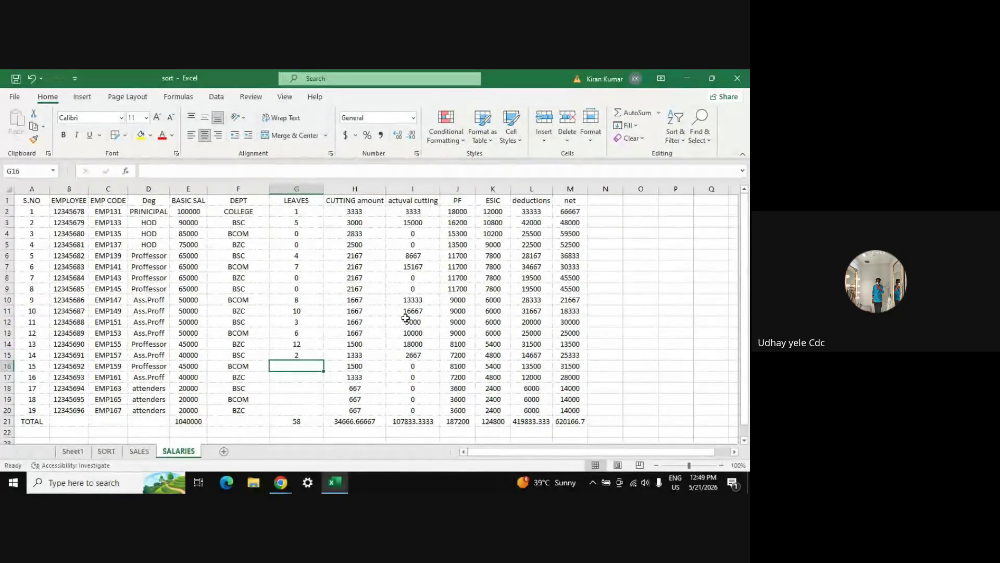
pyautogui.press('Return')
# - Fill in the remaining LEAVES cells G17 to G20 with 15, 8, 10 and 21
pyautogui.write('15')
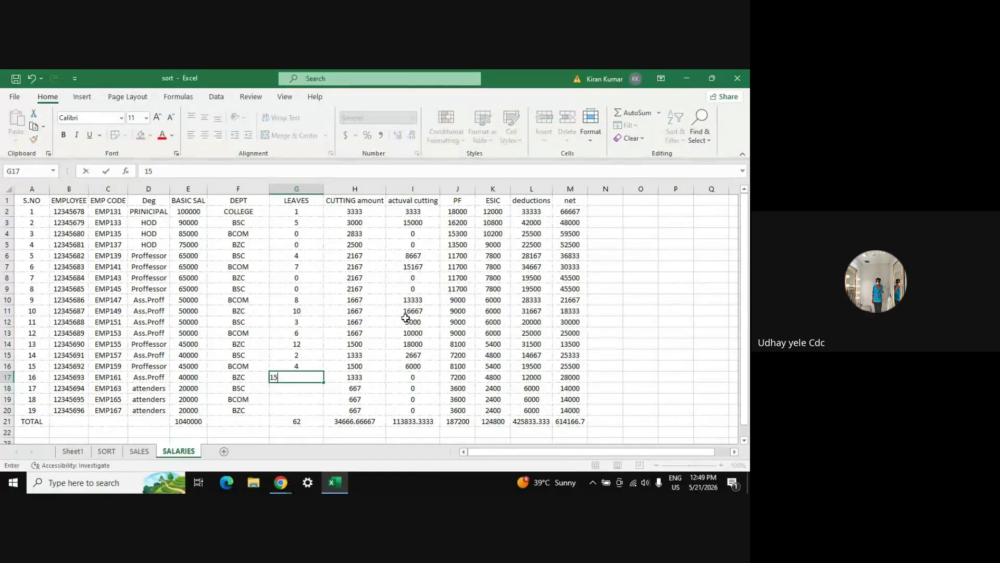
pyautogui.press('Return')
pyautogui.write('8')
pyautogui.press('Return')
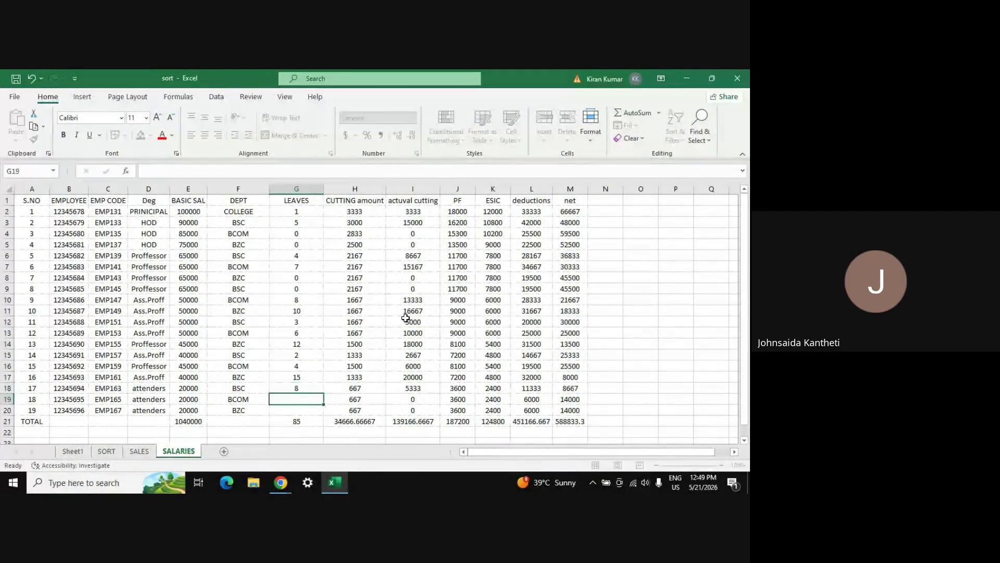
pyautogui.write('10')
pyautogui.press('Return')
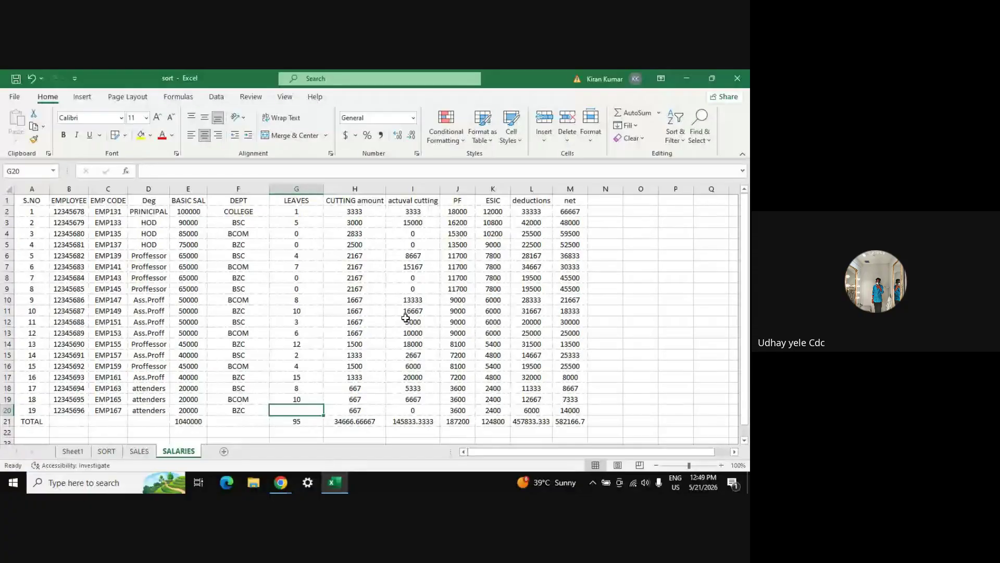
pyautogui.write('21')
pyautogui.press('Return')
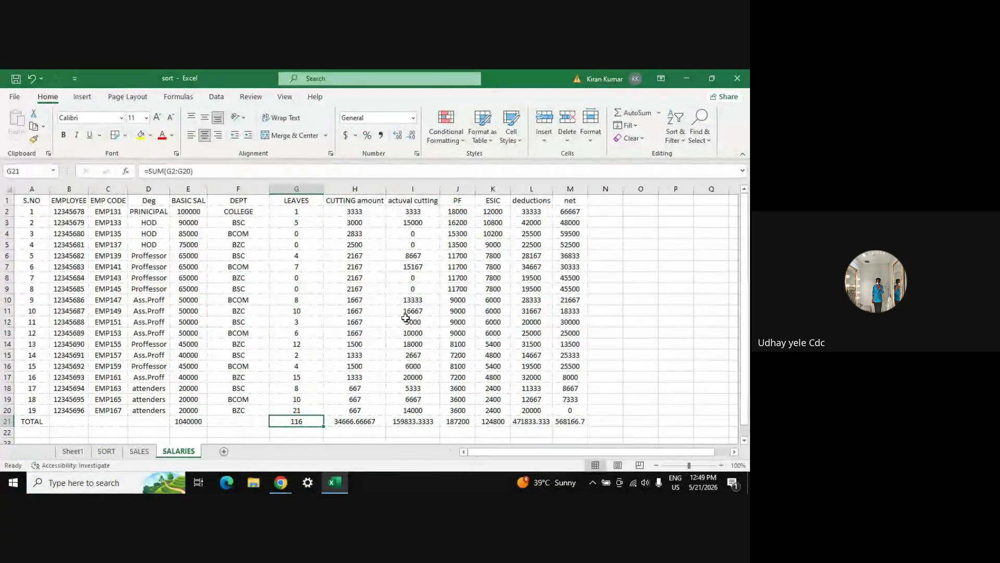
# - Insert a blank sheet row above the table's header row
pyautogui.press('Up')
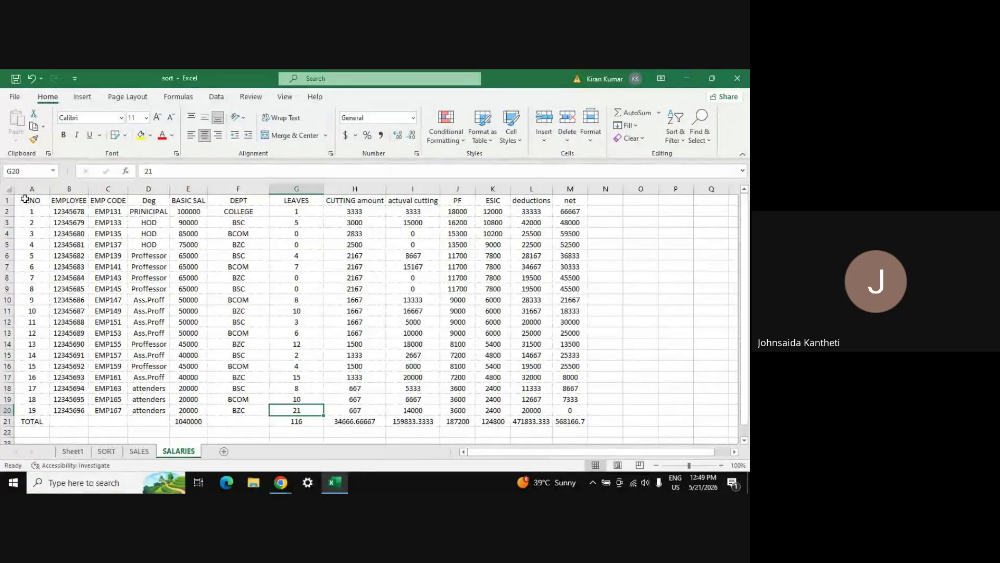
pyautogui.press('Home')
pyautogui.press('Down')
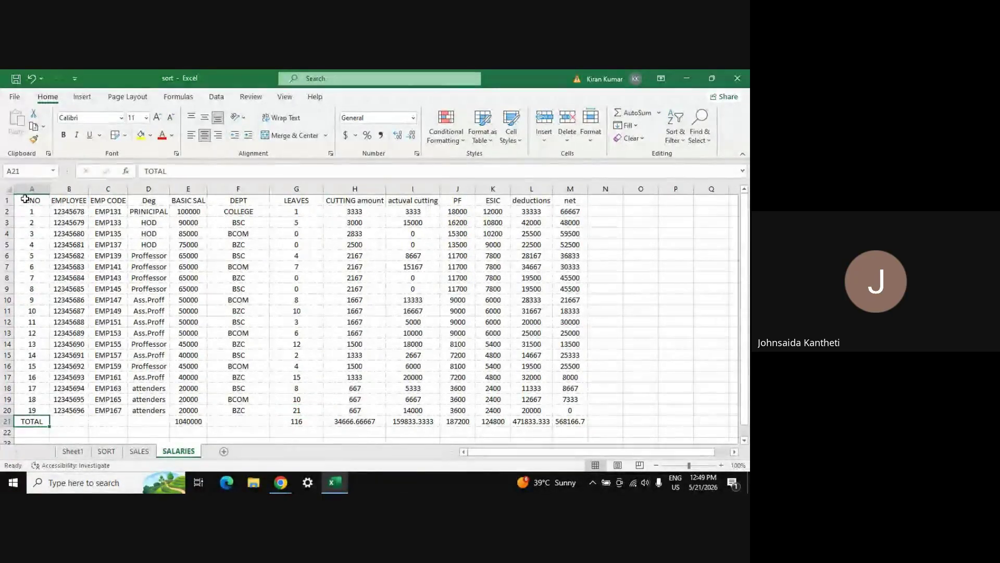
pyautogui.press('Up')
pyautogui.click(6, 200)
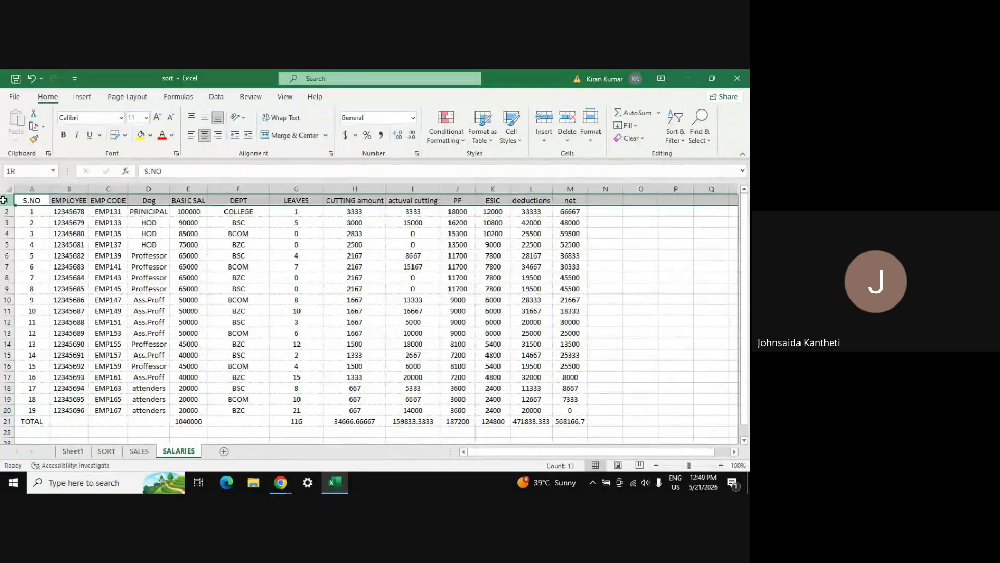
pyautogui.click(545, 134)
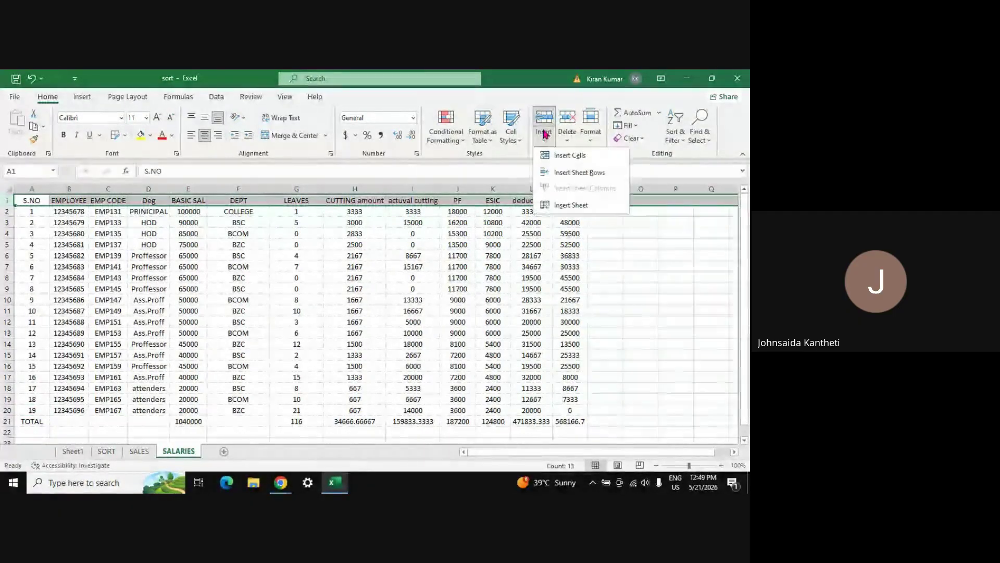
pyautogui.click(571, 172)
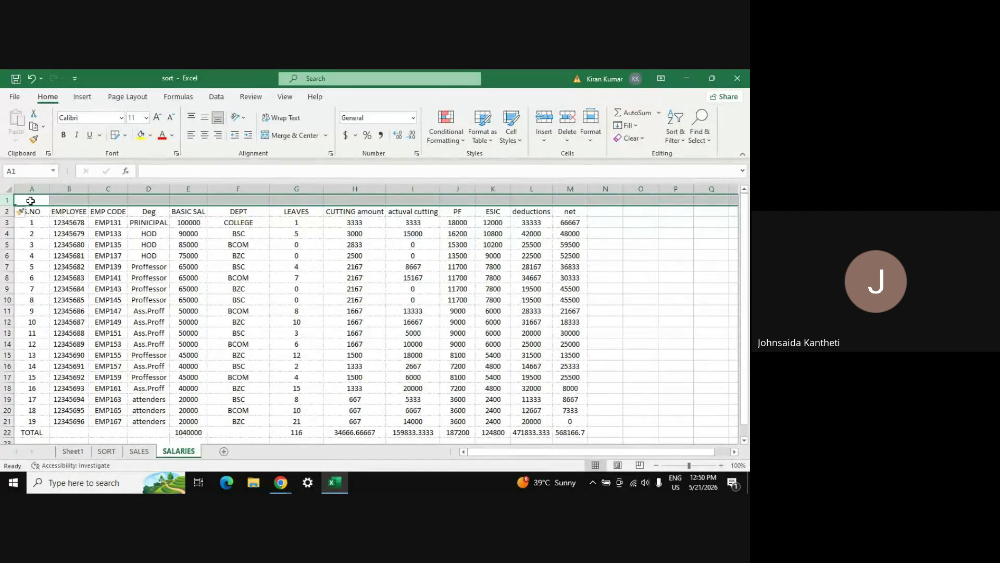
# - Merge and center cells A1:M1 across the full width of the table
pyautogui.click(31, 201)
pyautogui.hotkey('shift', 'Right')
pyautogui.hotkey('shift', 'Right')
pyautogui.hotkey('shift', 'Right')
pyautogui.hotkey('shift', 'Right')
pyautogui.hotkey('shift', 'Right')
pyautogui.hotkey('shift', 'Right')
pyautogui.hotkey('shift', 'Right')
pyautogui.hotkey('shift', 'Right')
pyautogui.hotkey('shift', 'Right')
pyautogui.hotkey('shift', 'Right')
pyautogui.hotkey('shift', 'Right')
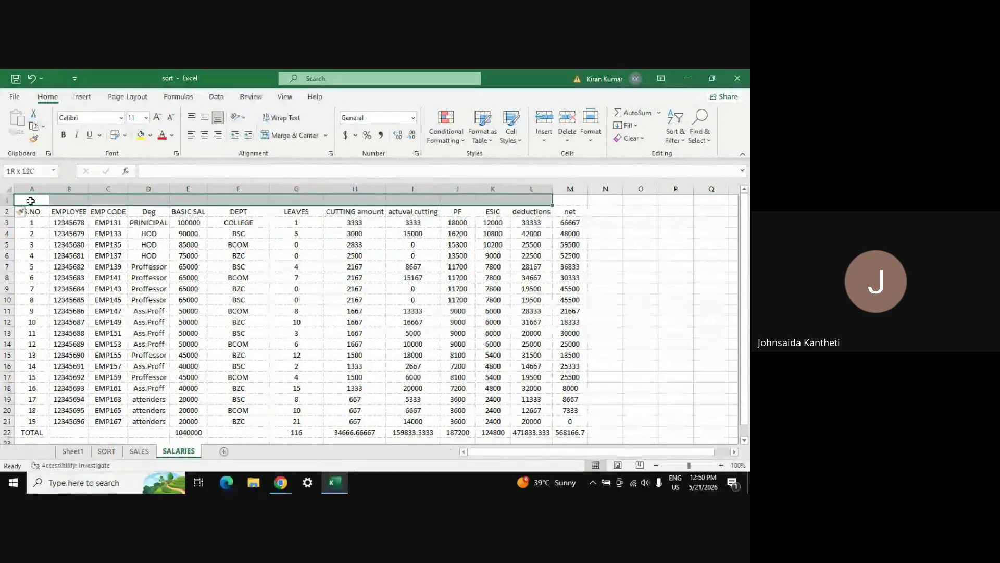
pyautogui.hotkey('shift', 'Right')
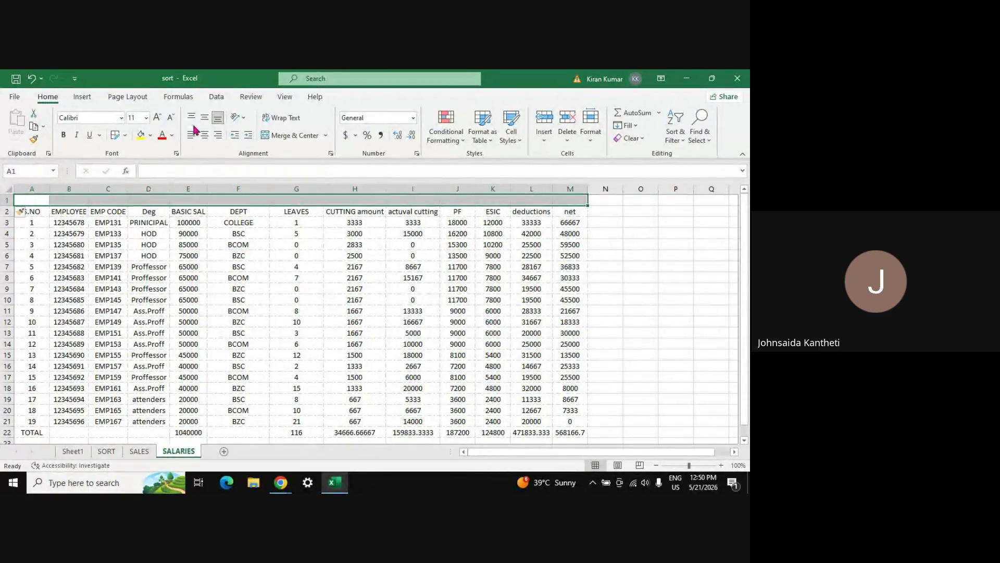
pyautogui.click(291, 136)
# - Enter JAN-2026 as the month title in the merged cell A1
pyautogui.write('JAN')
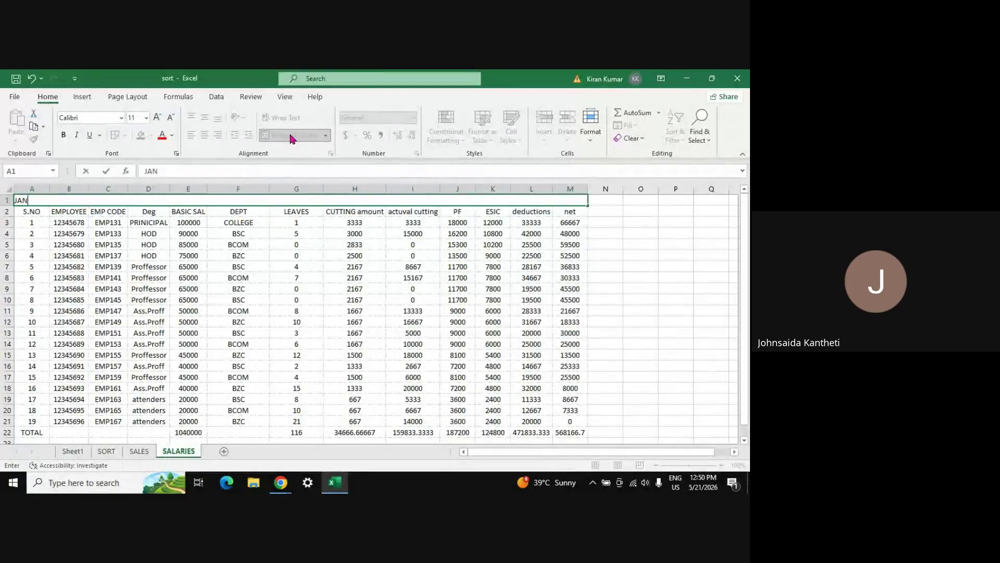
pyautogui.write('-2026')
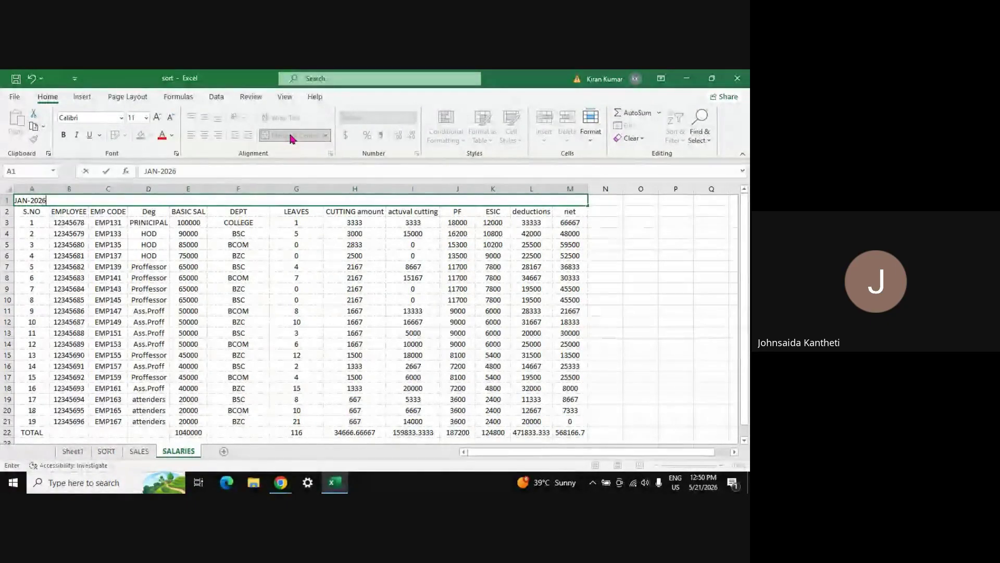
pyautogui.press('Return')
pyautogui.press('Up')
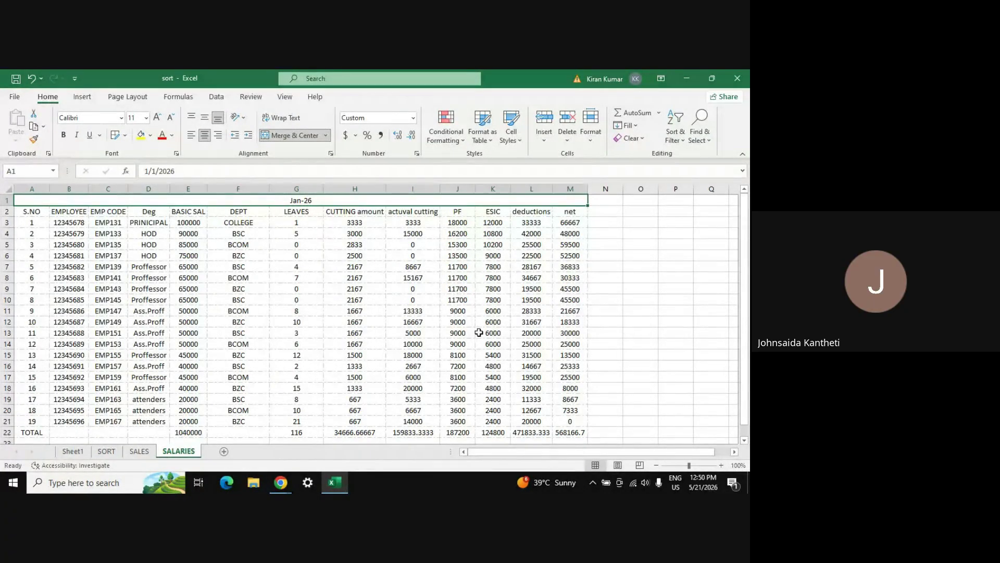
pyautogui.click(371, 258)
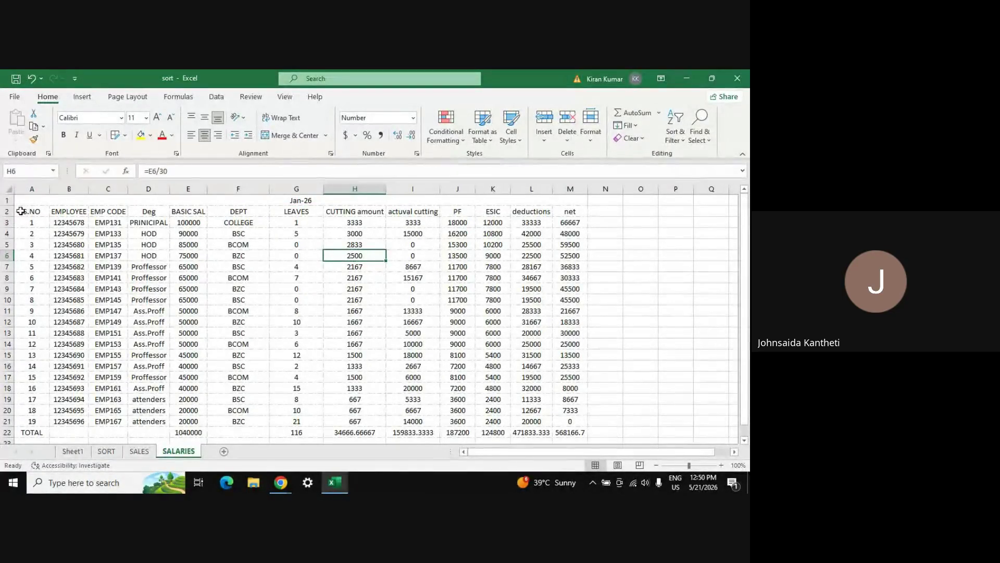
pyautogui.moveTo(21, 211); pyautogui.dragTo(571, 211)
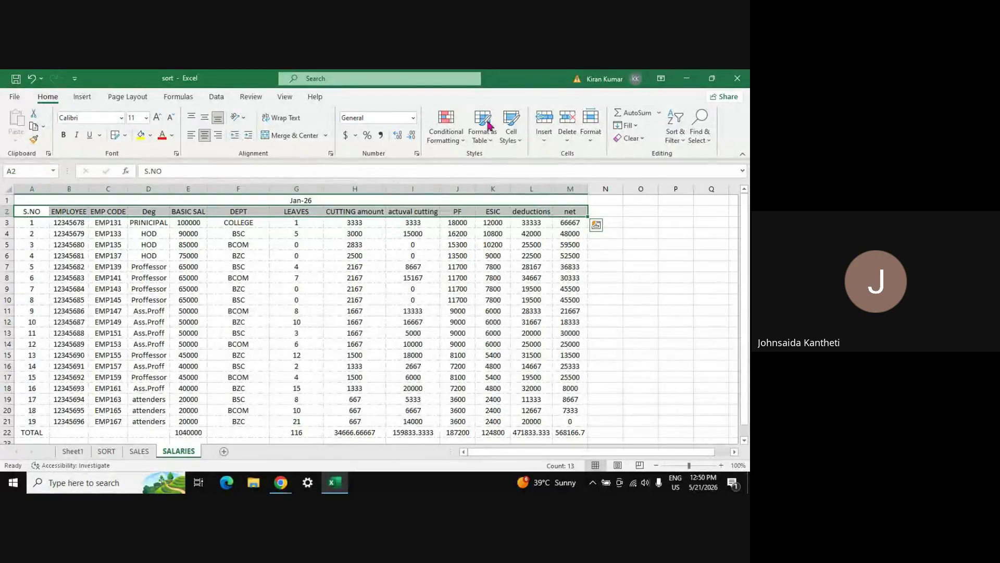
pyautogui.click(676, 133)
pyautogui.click(682, 203)
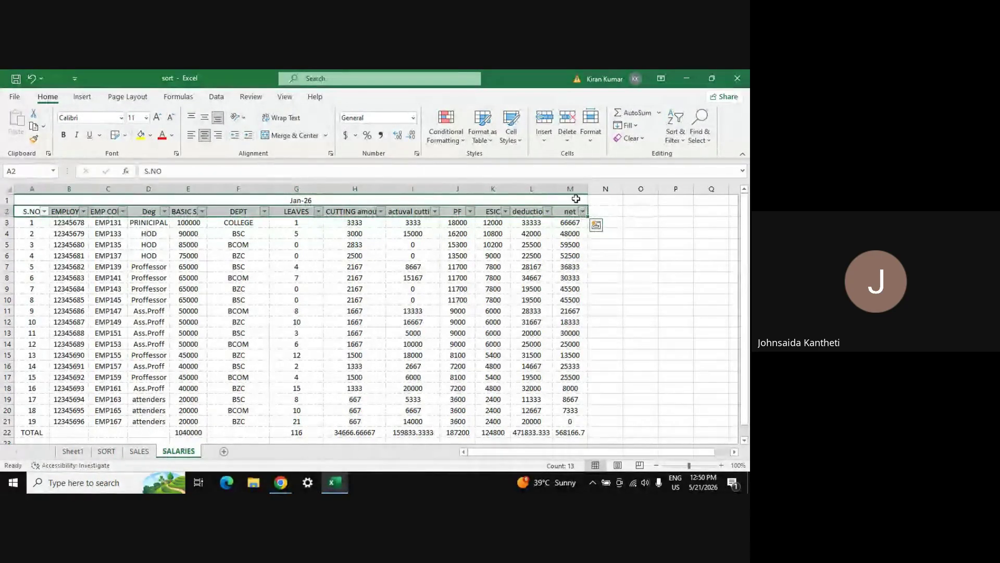
pyautogui.hotkey('ctrl', 'z')
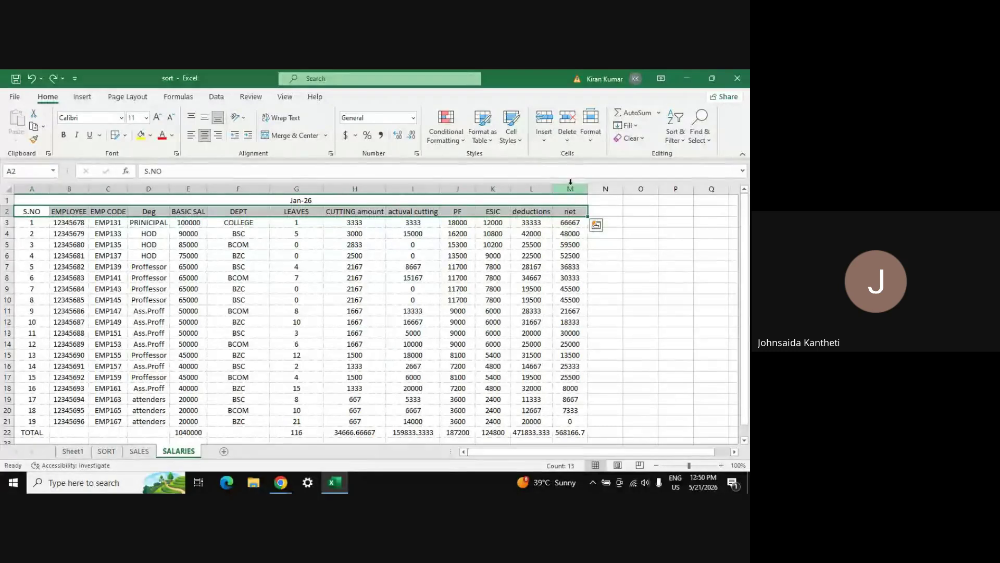
# - Sort the salary table by the net column from smallest to largest with the selection expanded, and undo the sort
pyautogui.click(567, 188)
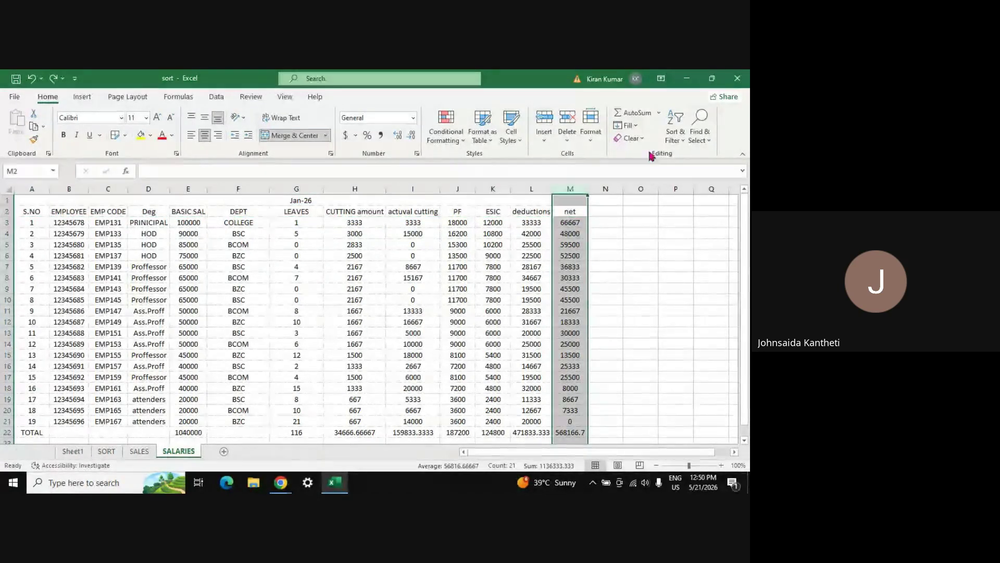
pyautogui.click(680, 144)
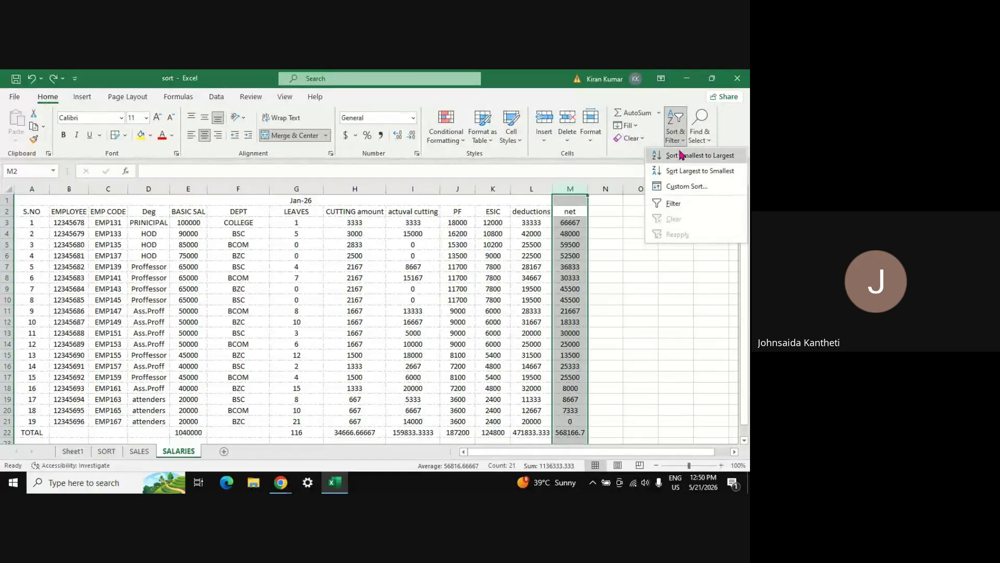
pyautogui.click(682, 156)
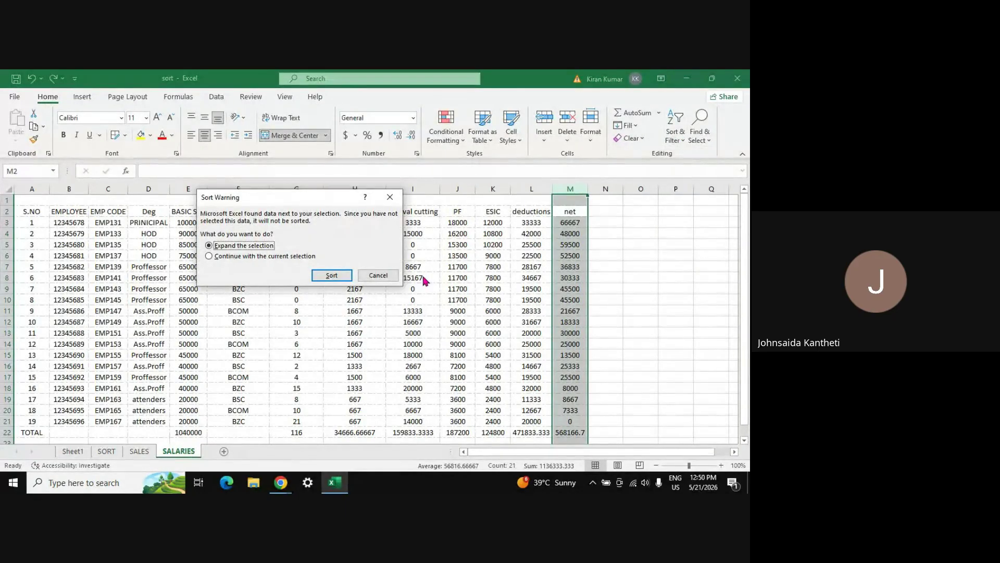
pyautogui.press('Return')
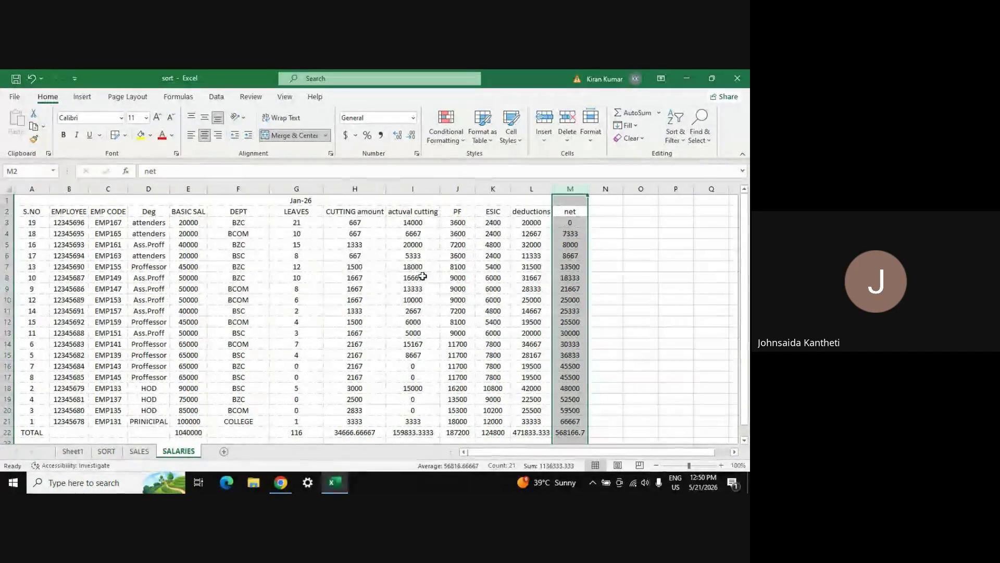
pyautogui.click(571, 421)
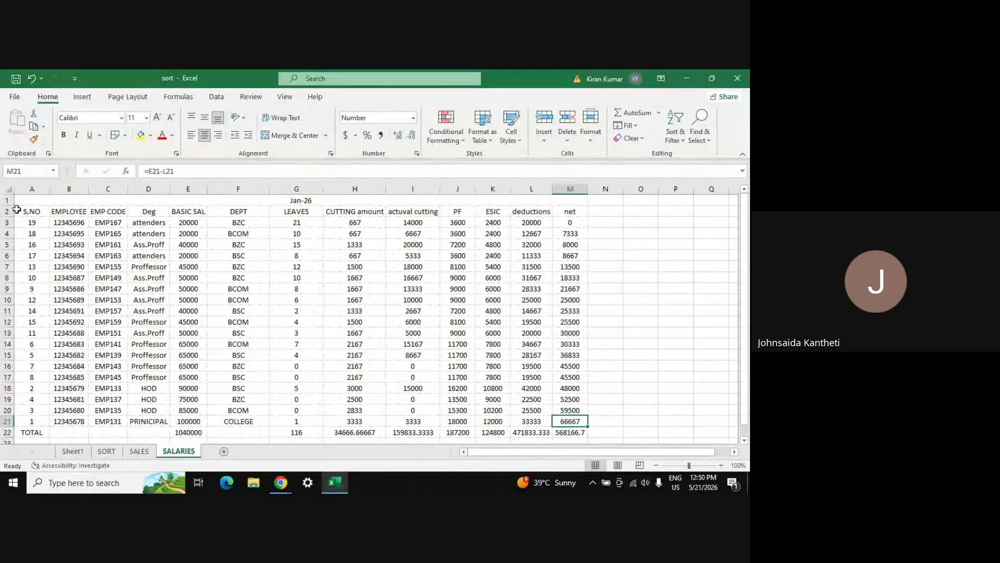
pyautogui.hotkey('ctrl', 'z')
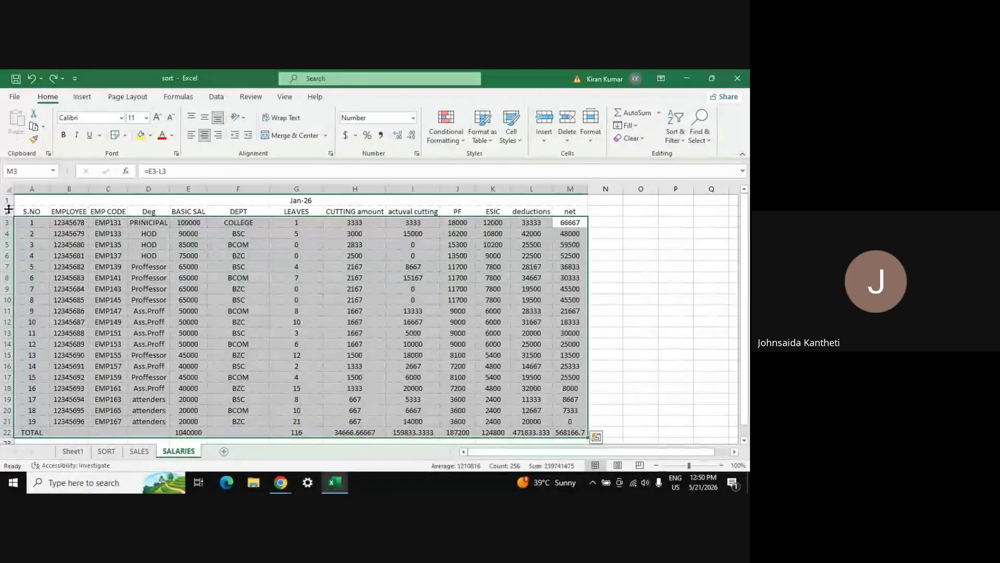
# - Add filters to the salary table's header row and filter the Deg column to show only Proffessor
pyautogui.click(420, 225)
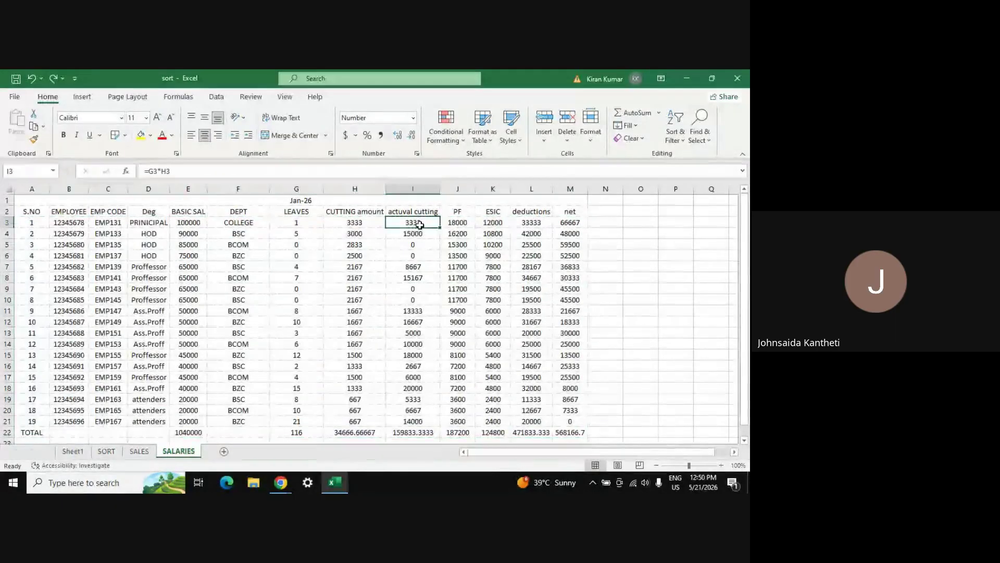
pyautogui.click(675, 134)
pyautogui.click(674, 203)
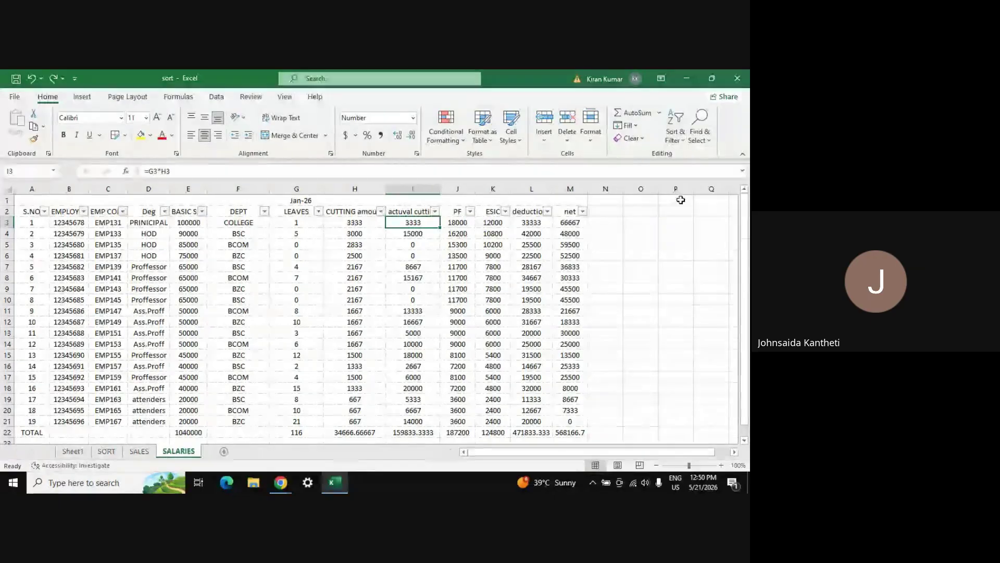
pyautogui.click(165, 212)
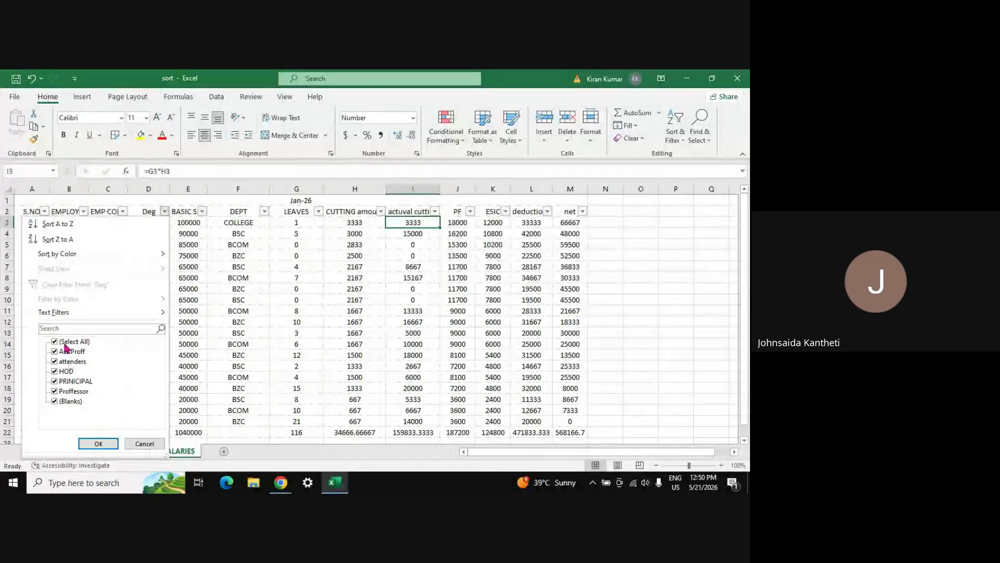
pyautogui.click(67, 343)
pyautogui.click(70, 391)
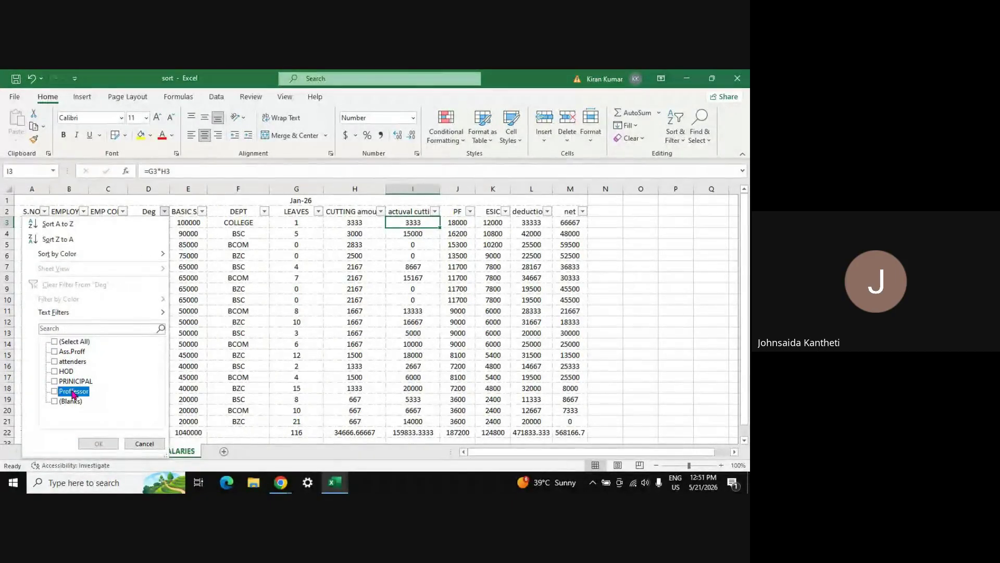
pyautogui.click(99, 444)
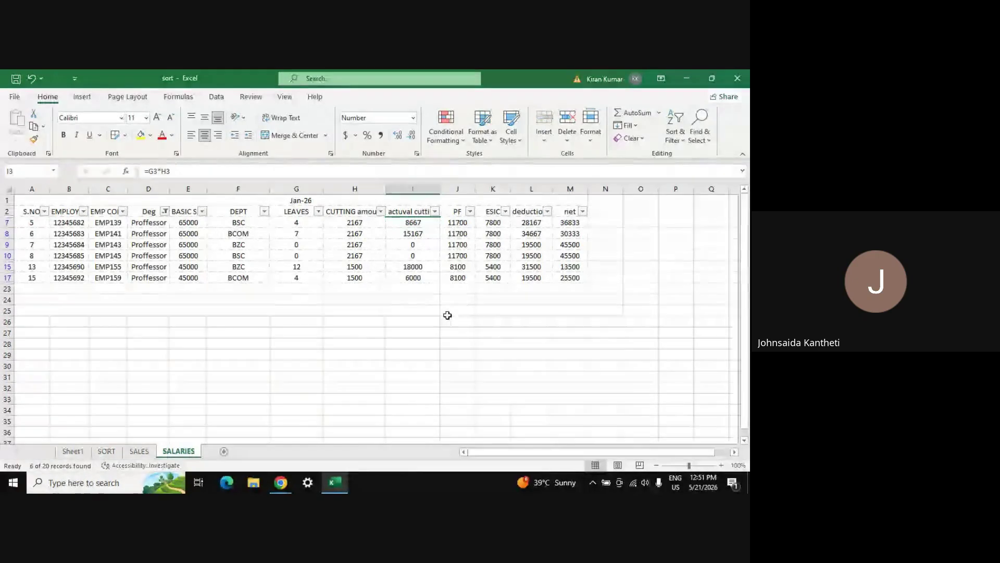
pyautogui.click(447, 312)
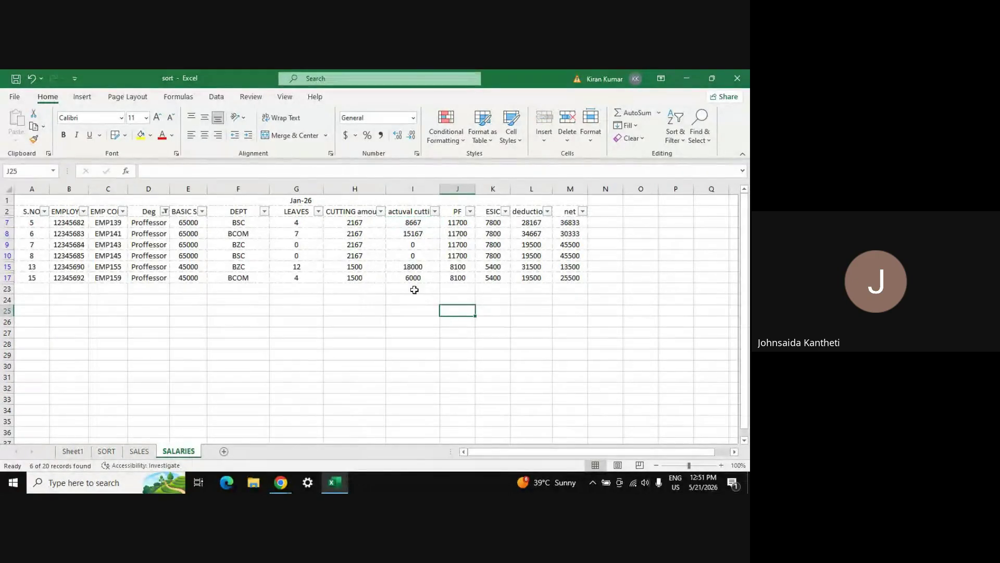
# - Select the net values of all the filtered Proffessor rows to check their total
pyautogui.click(573, 223)
pyautogui.hotkey('shift', 'Down')
pyautogui.hotkey('shift', 'Down')
pyautogui.hotkey('shift', 'Down')
pyautogui.hotkey('shift', 'Down')
pyautogui.hotkey('shift', 'Down')
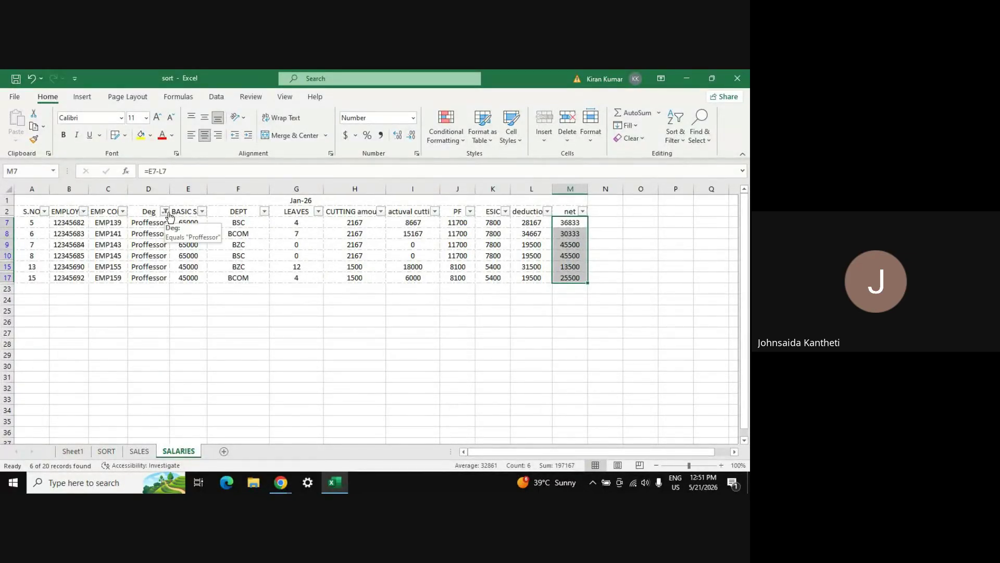
# - Narrow the filtered table to employee EMP145 using the EMP CODE column
pyautogui.click(123, 211)
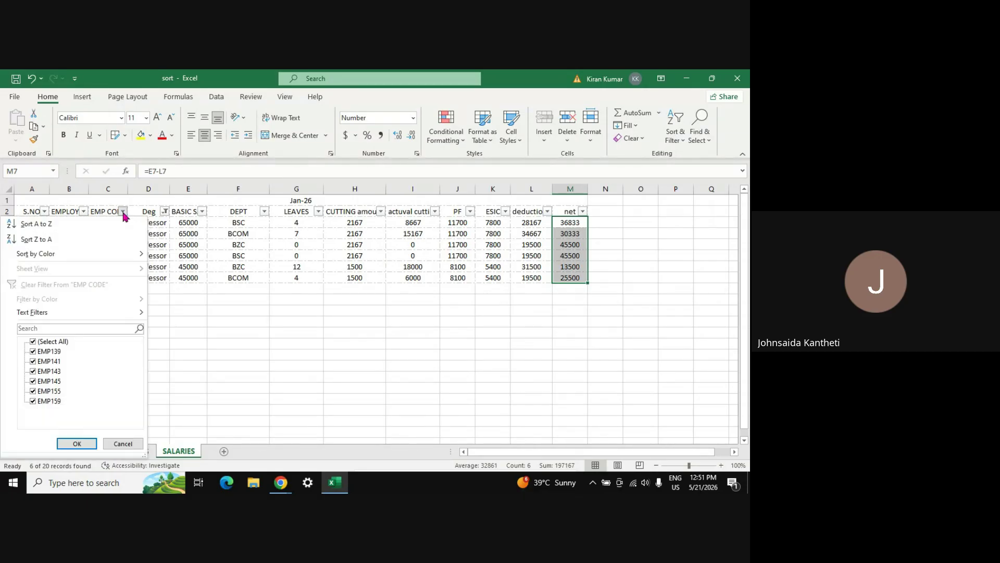
pyautogui.click(50, 342)
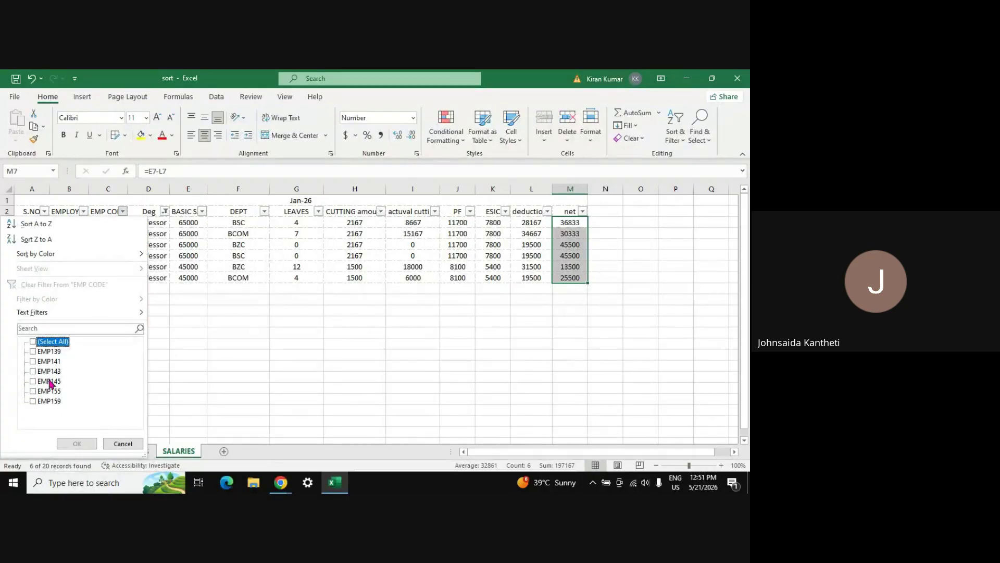
pyautogui.click(47, 380)
pyautogui.click(77, 444)
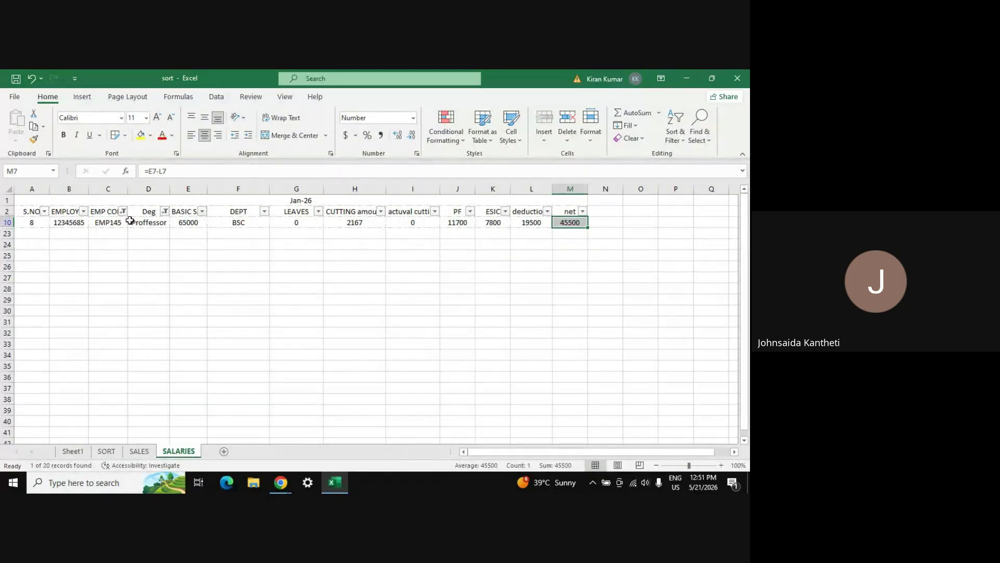
pyautogui.click(575, 231)
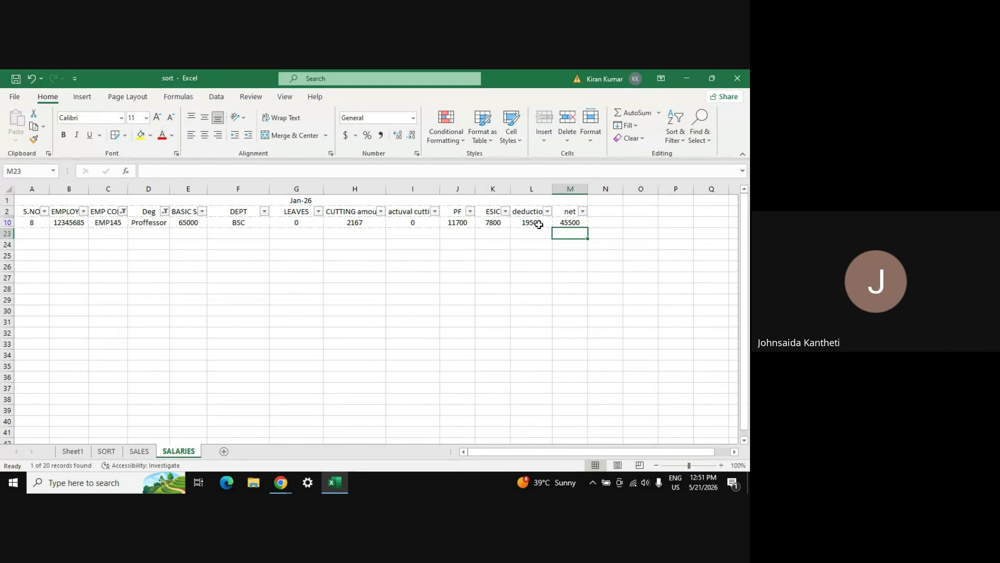
# - Turn off filtering on the salary table to restore all employee rows
pyautogui.click(165, 212)
pyautogui.press('Escape')
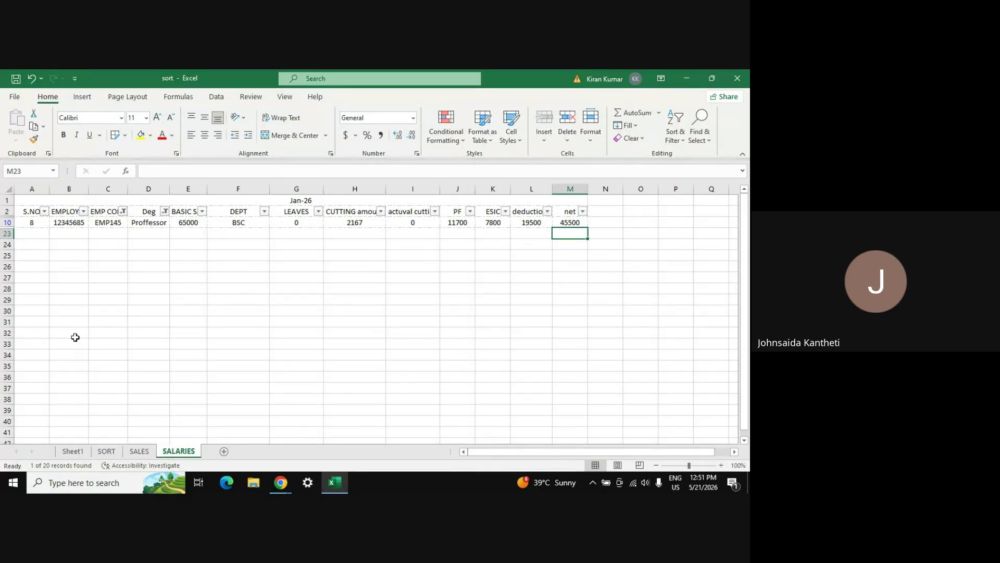
pyautogui.click(679, 134)
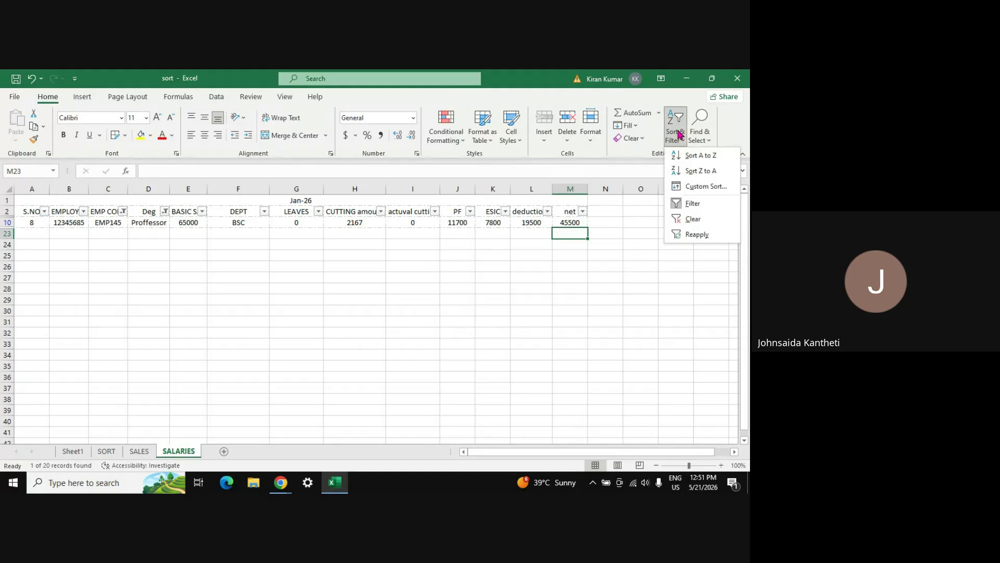
pyautogui.click(693, 203)
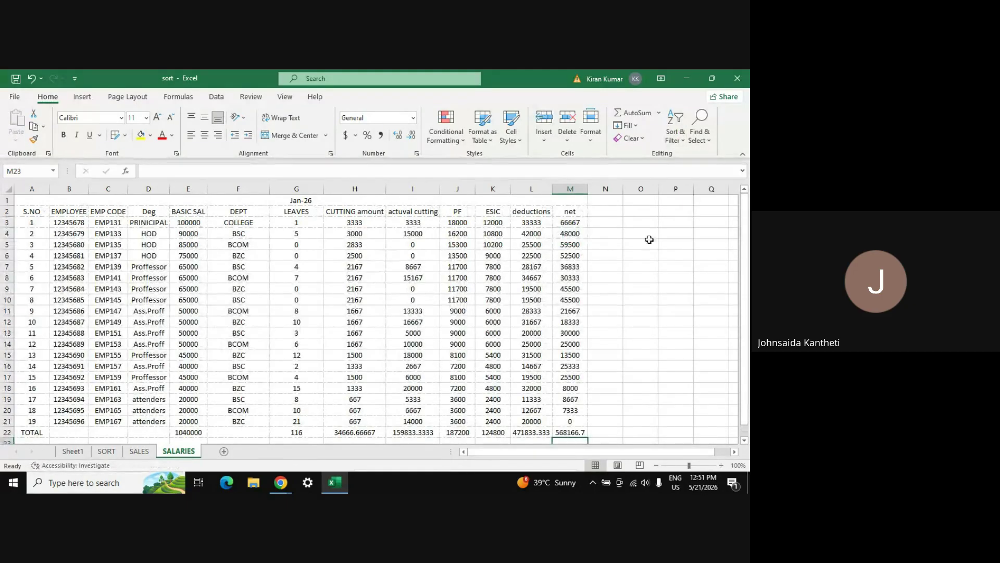
# - Turn filtering on for the salary table and filter the DEPT column to show only BSC
pyautogui.click(326, 288)
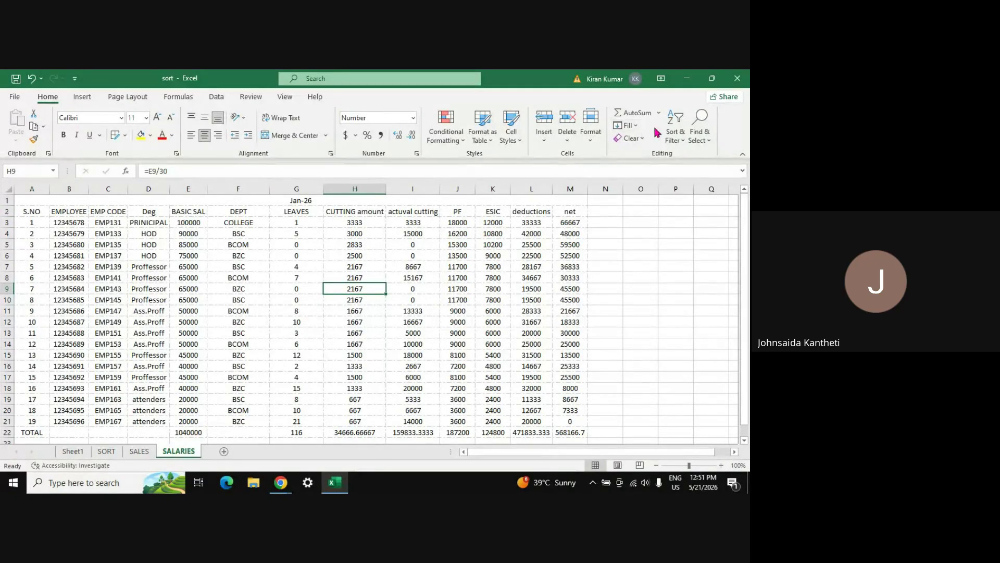
pyautogui.click(674, 130)
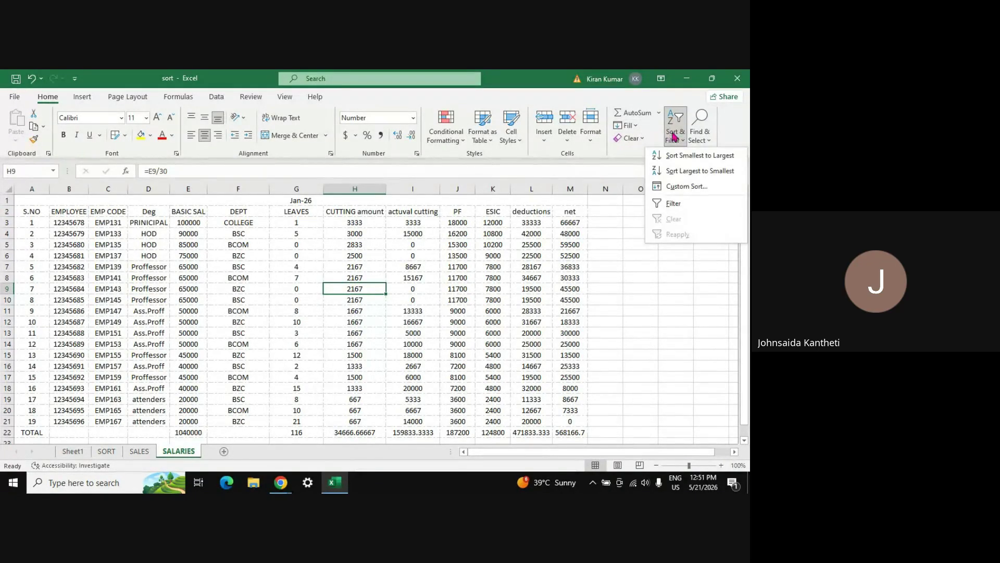
pyautogui.click(674, 204)
pyautogui.click(266, 211)
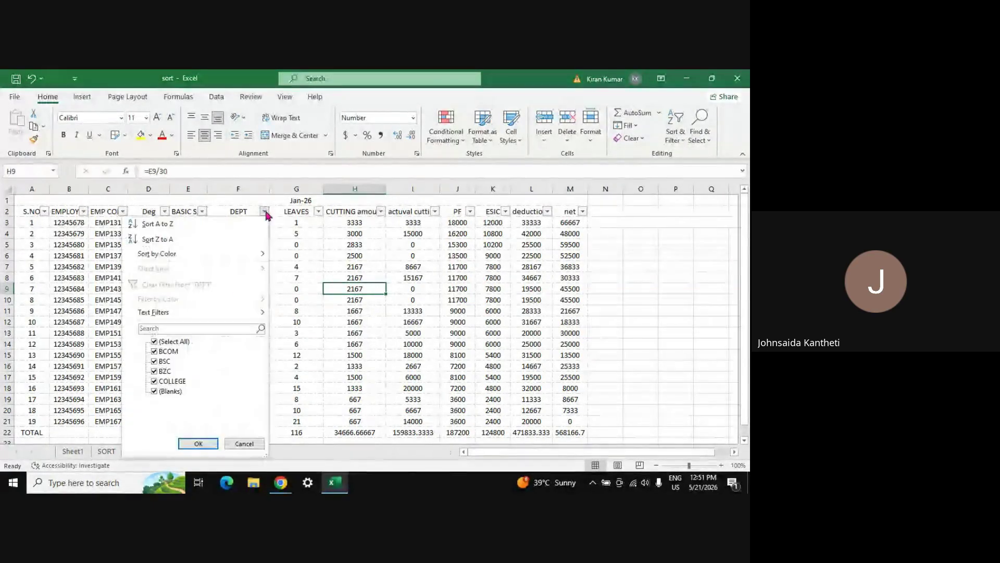
pyautogui.click(156, 342)
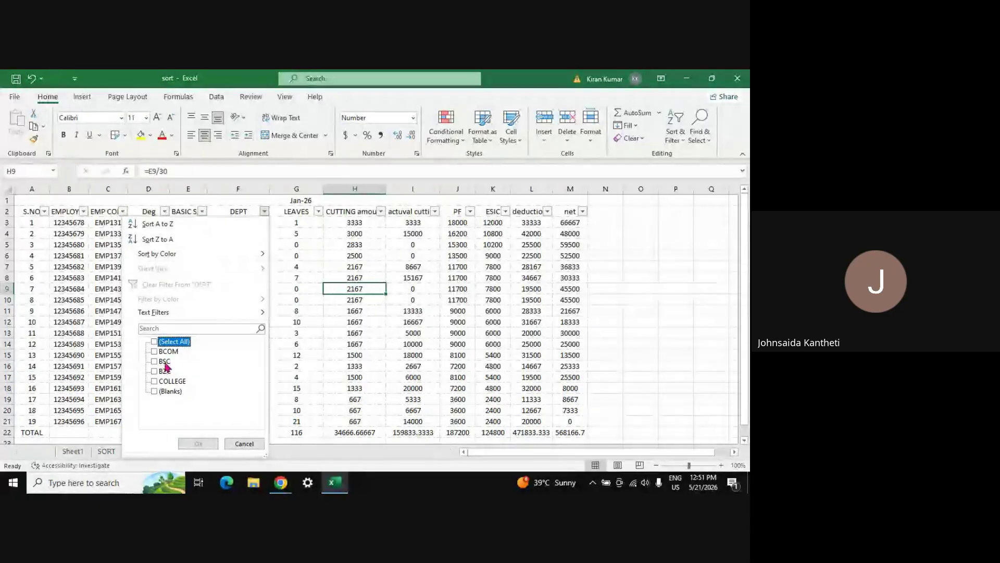
pyautogui.click(165, 362)
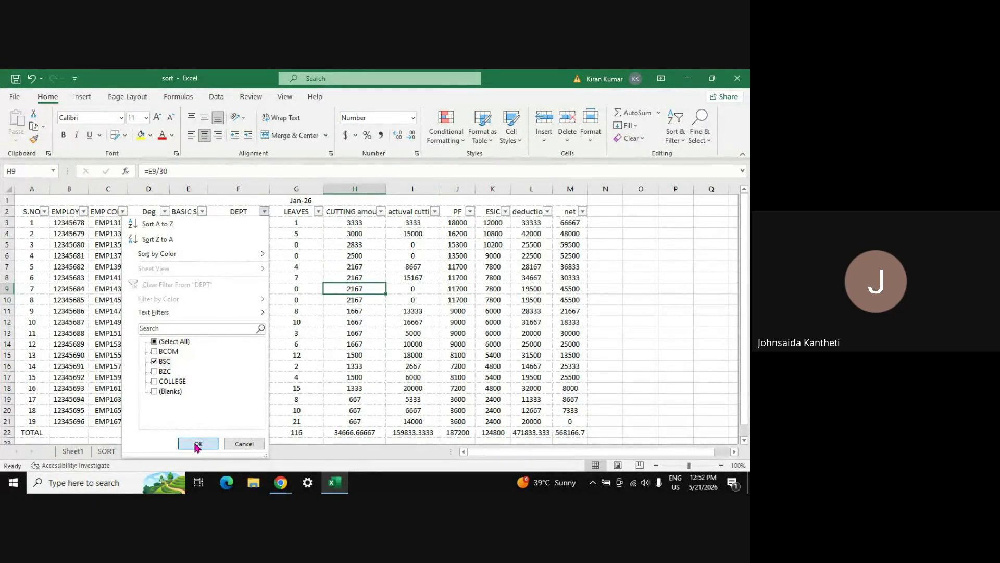
pyautogui.click(198, 444)
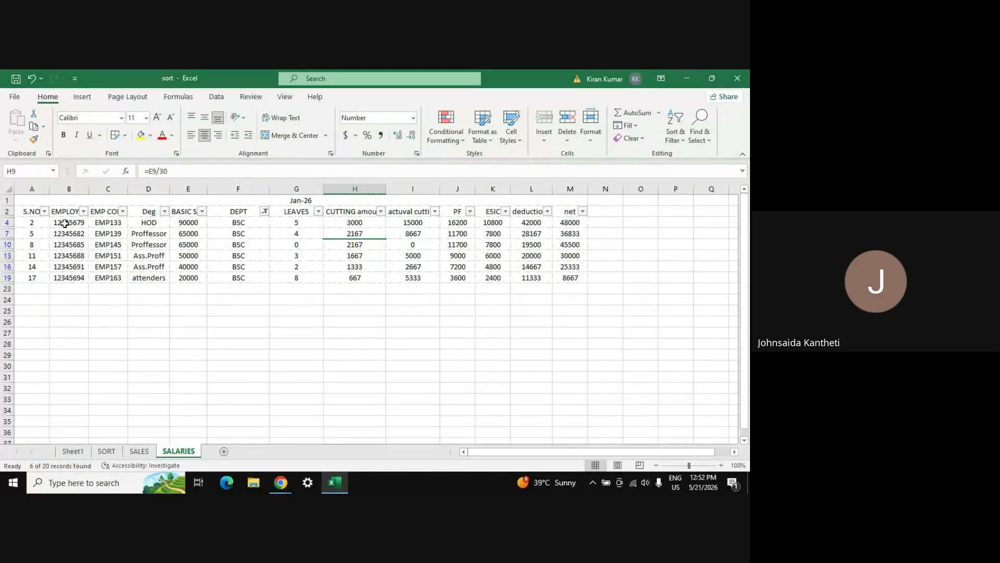
# - Change the LEAVES values of the filtered BSC rows to 4 in G4 and 0 in G7
pyautogui.click(297, 223)
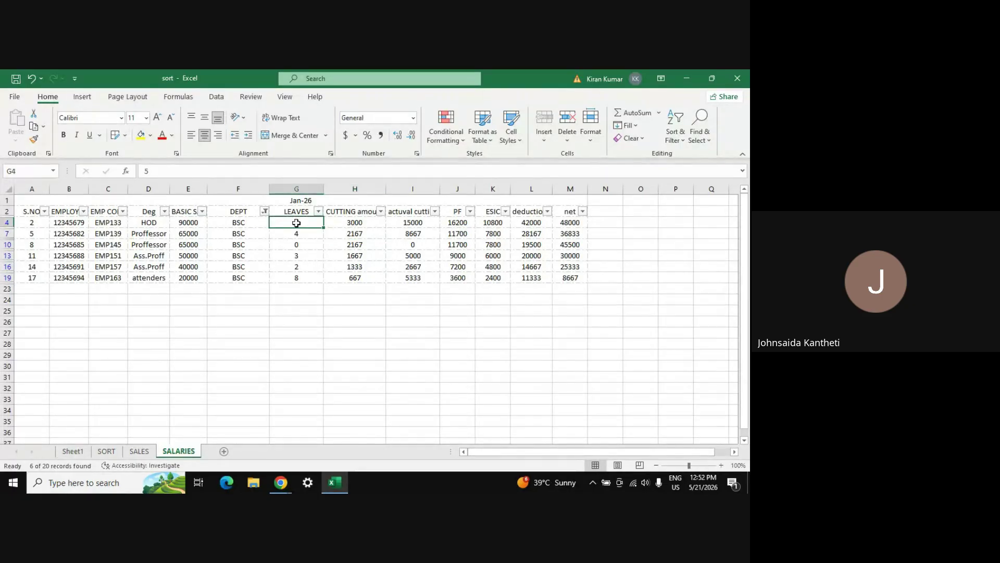
pyautogui.write('4')
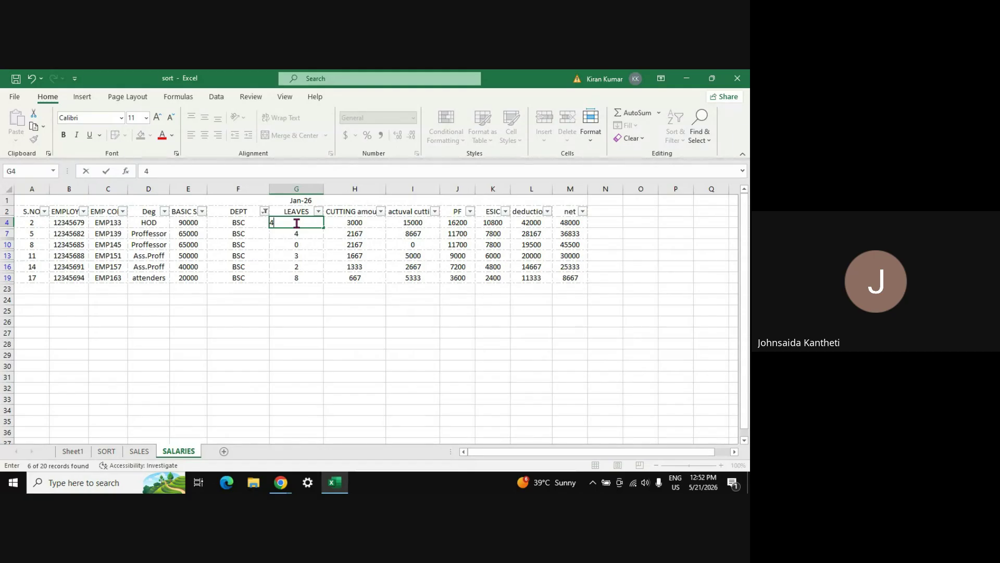
pyautogui.press('Return')
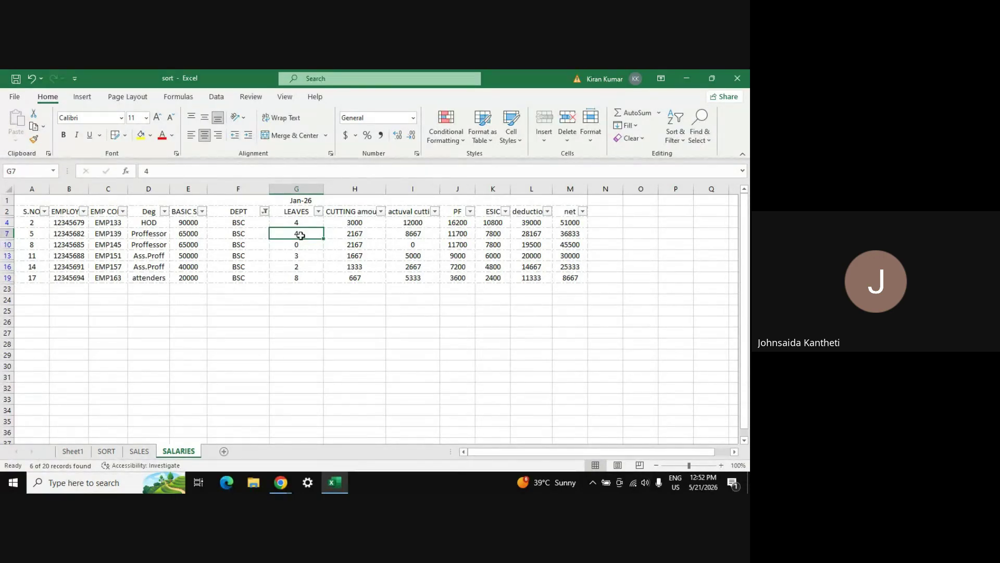
pyautogui.write('3')
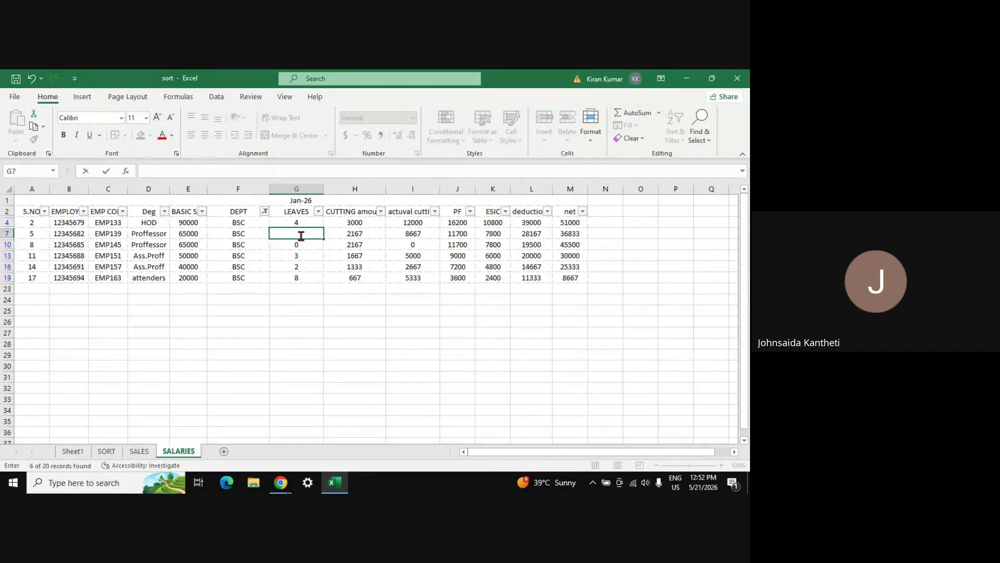
pyautogui.press('Return')
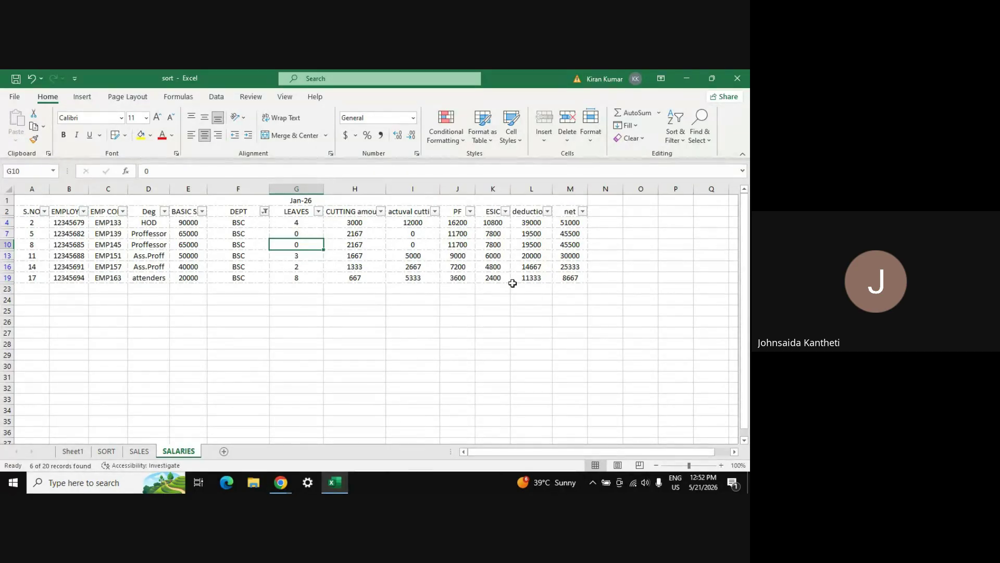
# - Reset the DEPT filter to include all departments so every employee row is listed
pyautogui.click(266, 211)
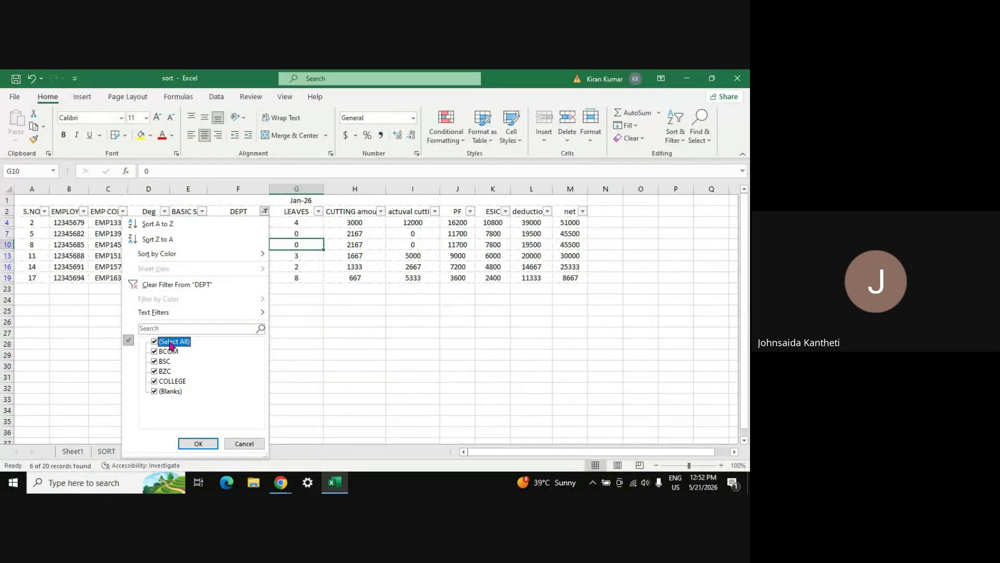
pyautogui.click(198, 444)
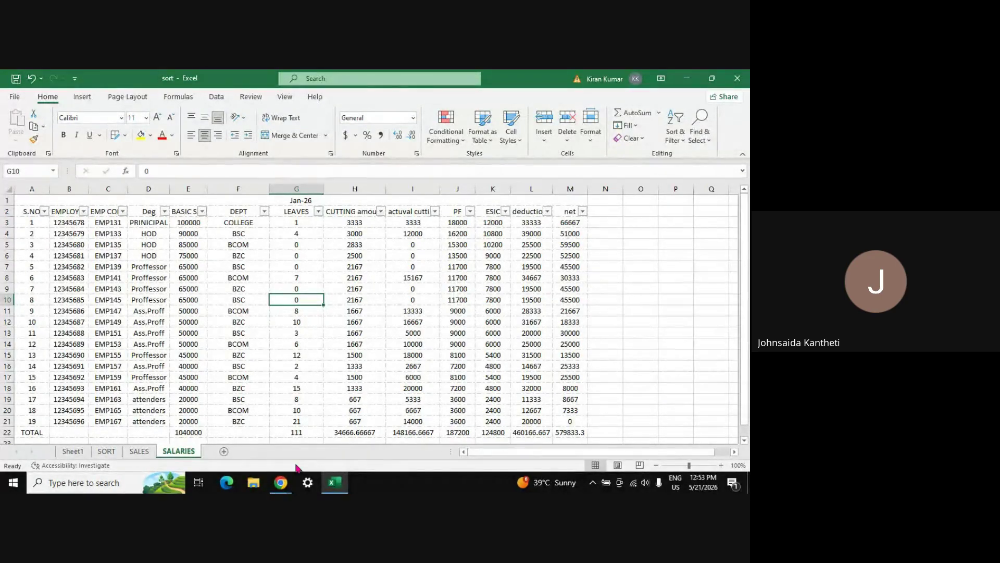
# - Switch to the Google Meet call, read the newest question in the chat, and return to the Excel workbook
pyautogui.moveTo(281, 483)
pyautogui.click(246, 435)
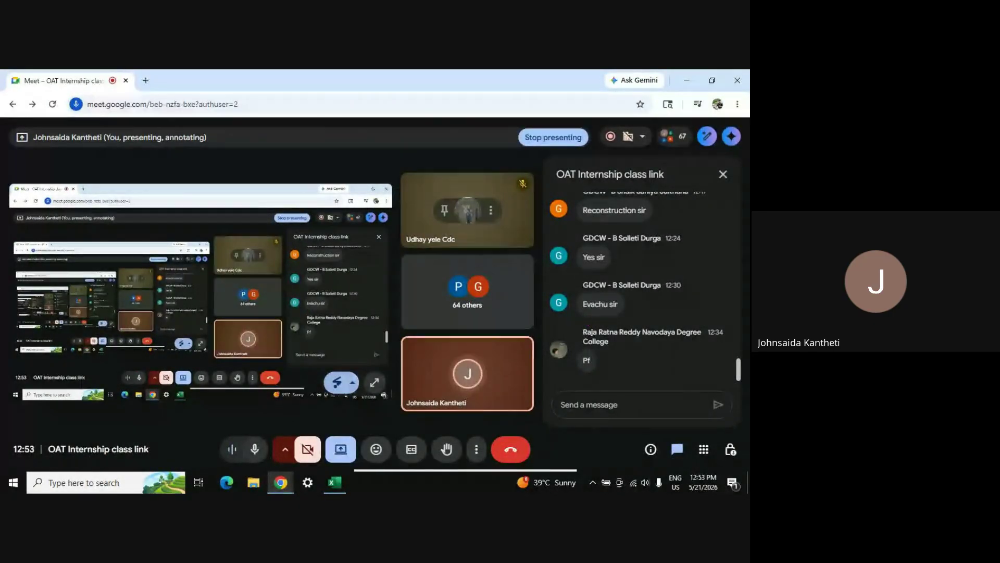
pyautogui.click(723, 175)
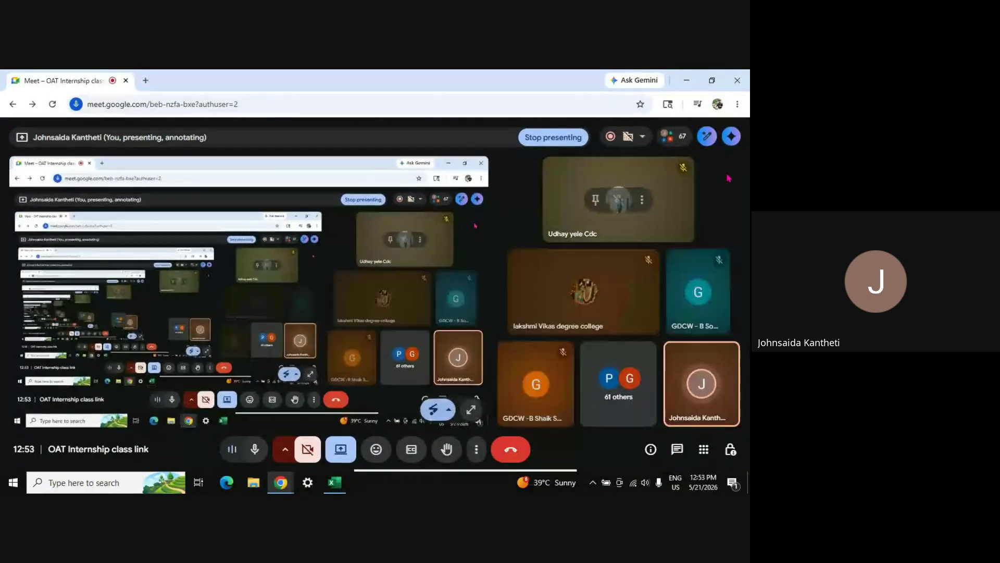
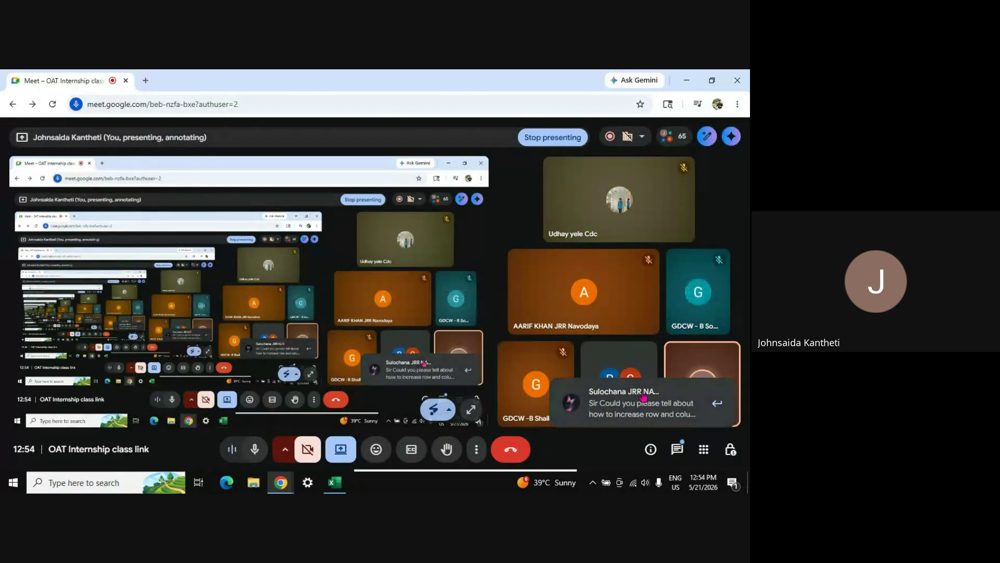
pyautogui.click(677, 448)
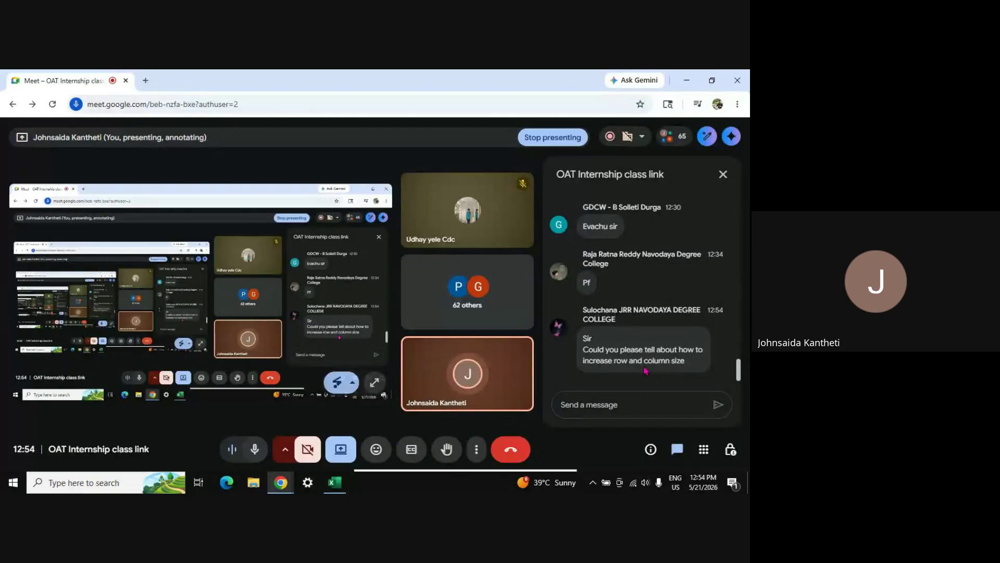
pyautogui.moveTo(334, 483)
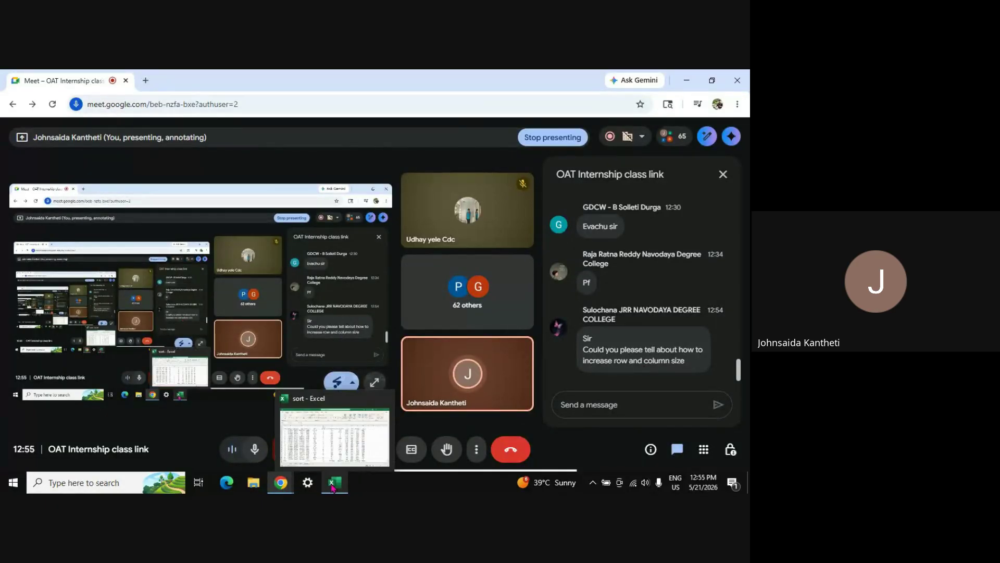
pyautogui.click(348, 455)
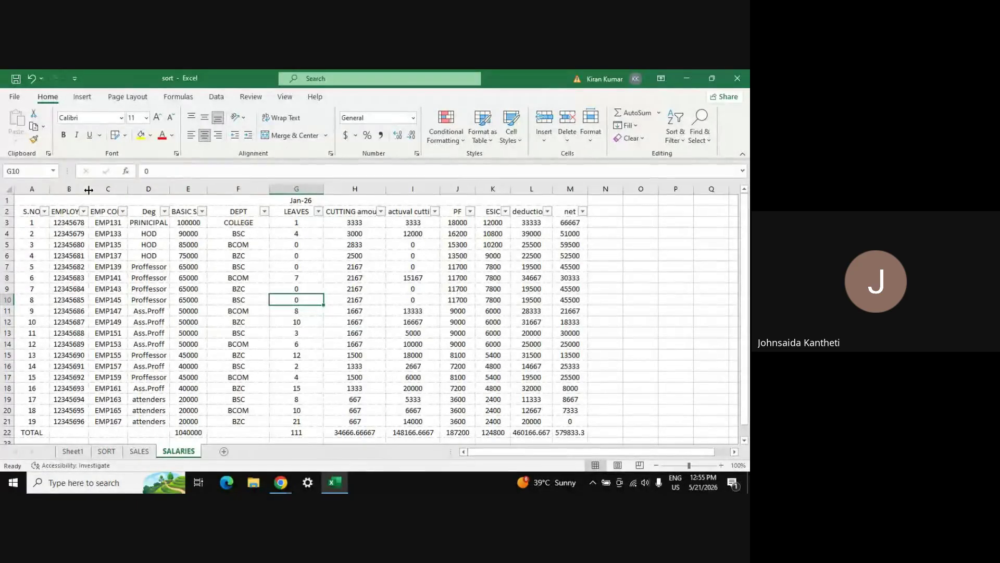
# - Widen the EMPLOYEE column B slightly and make header row 2 taller by resizing them freehand
pyautogui.moveTo(89, 190)
pyautogui.mouseDown()
pyautogui.moveTo(235, 199)
pyautogui.moveTo(101, 203)
pyautogui.mouseUp()
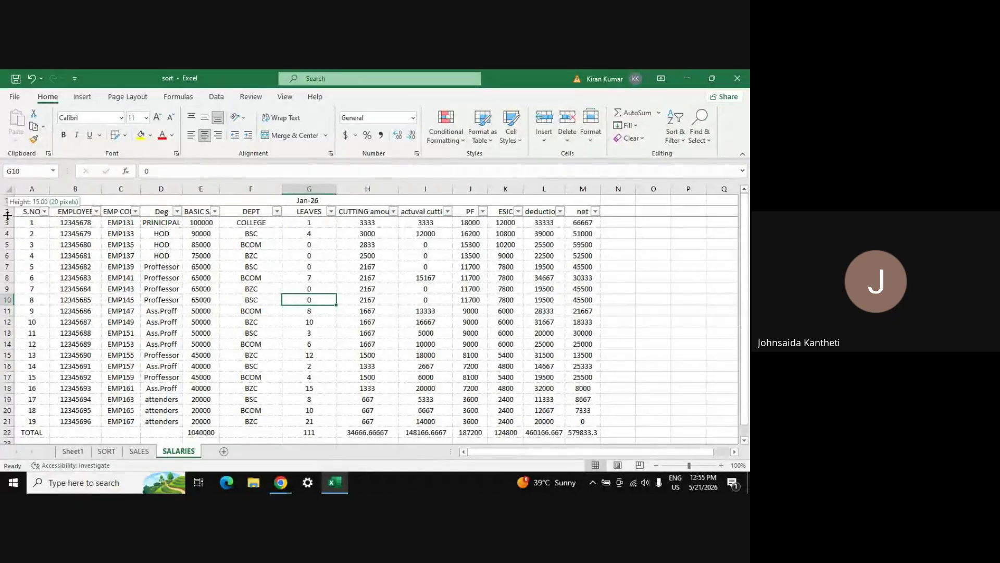
pyautogui.moveTo(8, 217); pyautogui.dragTo(7, 241)
pyautogui.hotkey('ctrl', 'z')
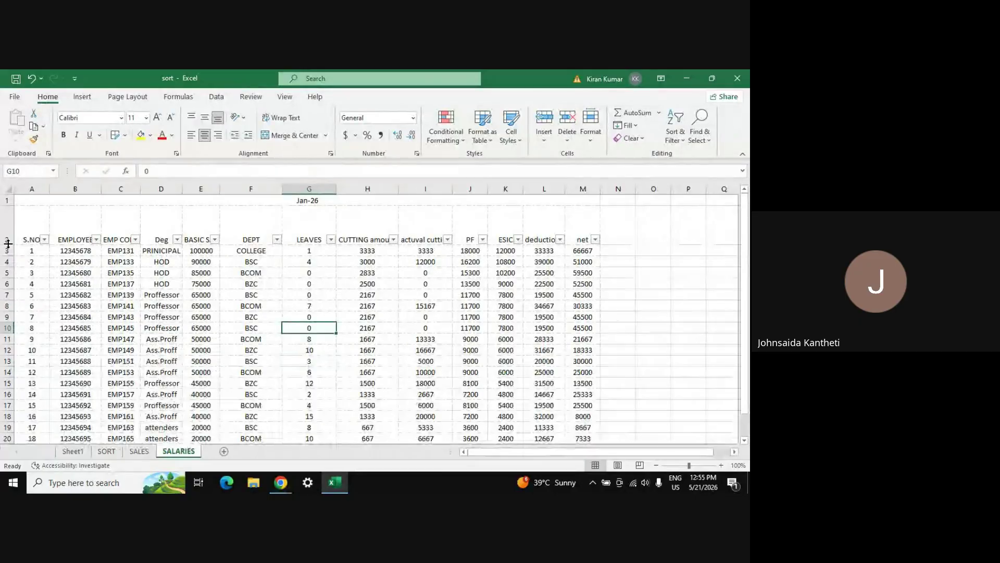
# - Set the height of header row 2 to exactly 80 using the DEPT cell F2
pyautogui.click(237, 227)
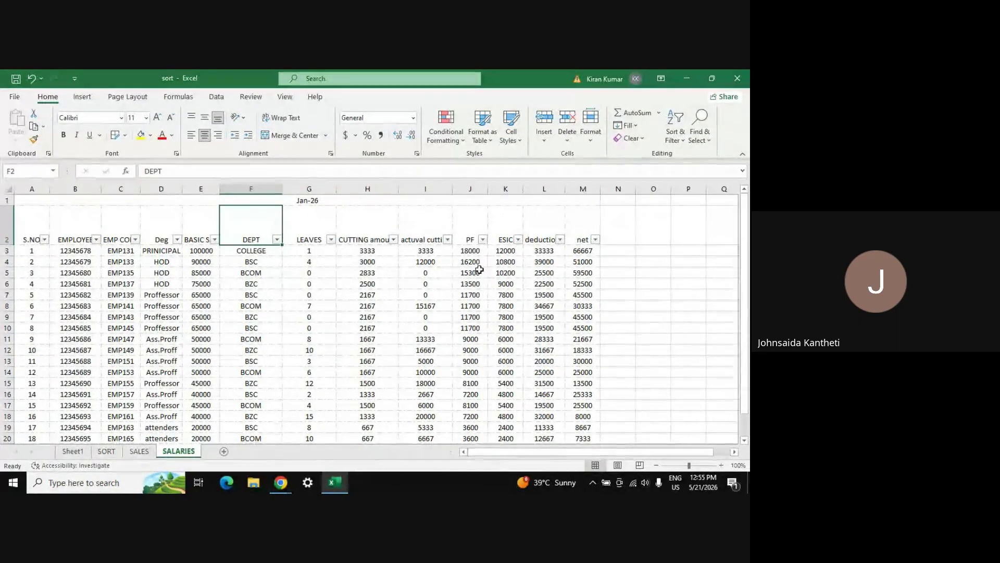
pyautogui.click(591, 142)
pyautogui.click(619, 171)
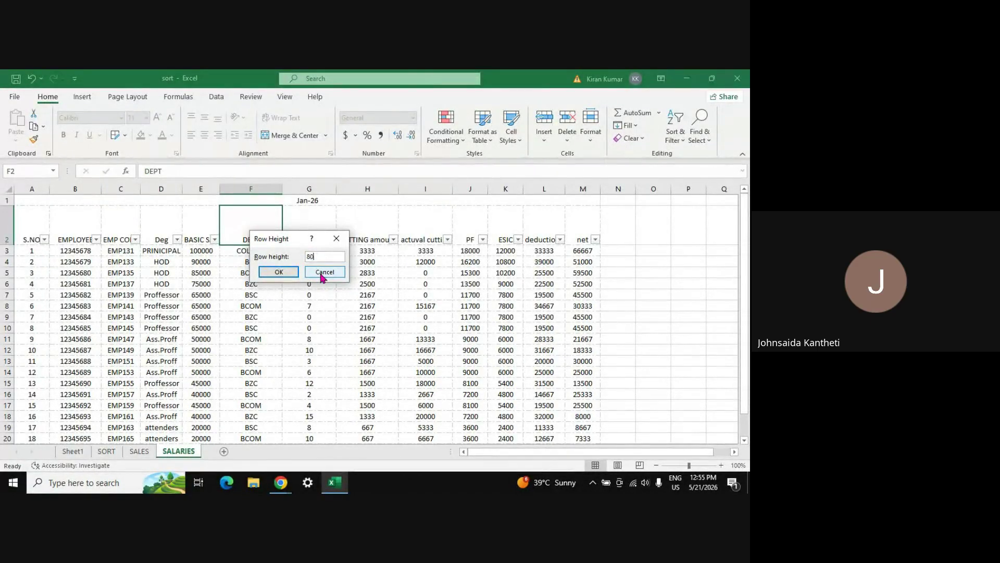
pyautogui.press('Return')
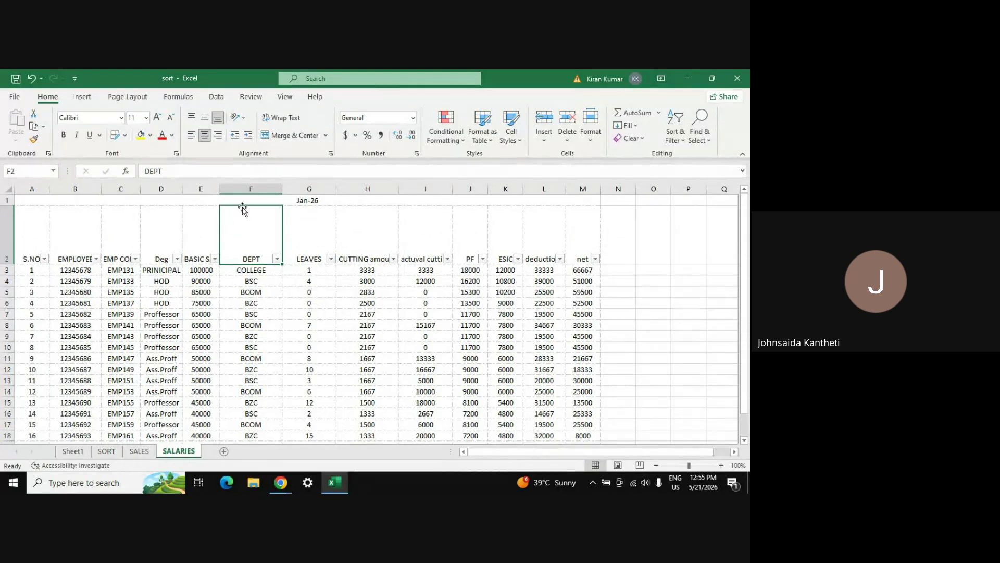
# - Set the width of the DEPT column F to 30
pyautogui.click(592, 136)
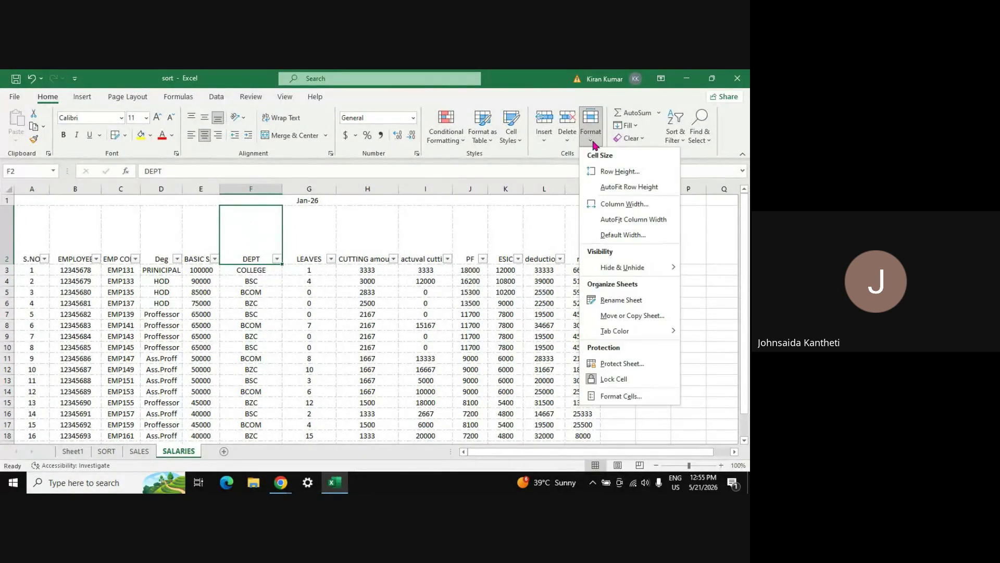
pyautogui.click(614, 203)
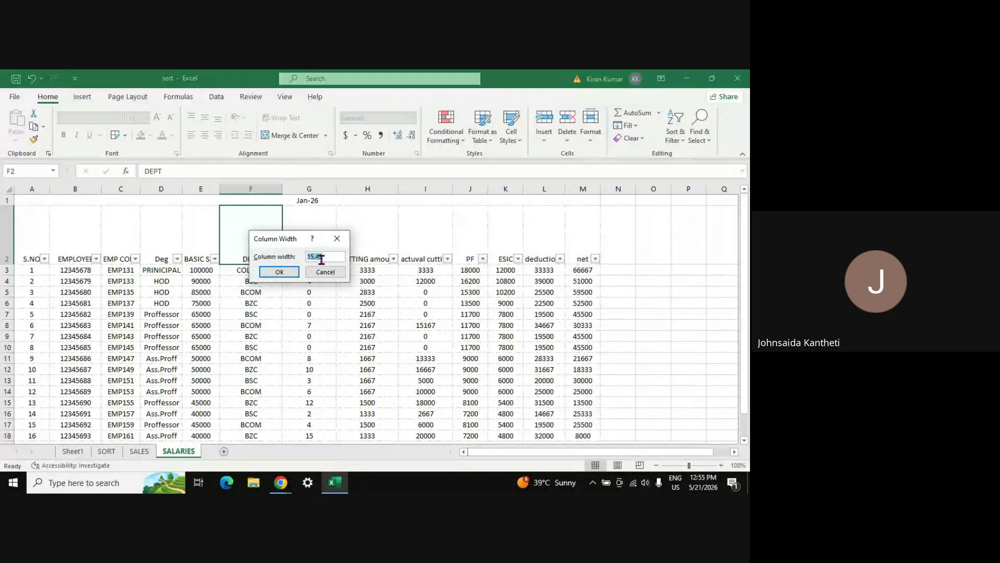
pyautogui.write('30')
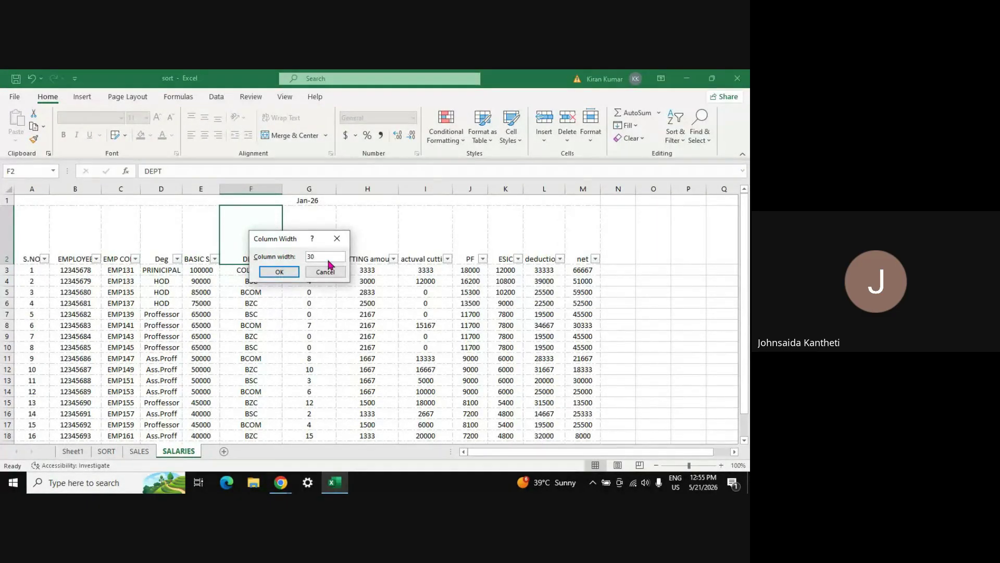
pyautogui.press('Return')
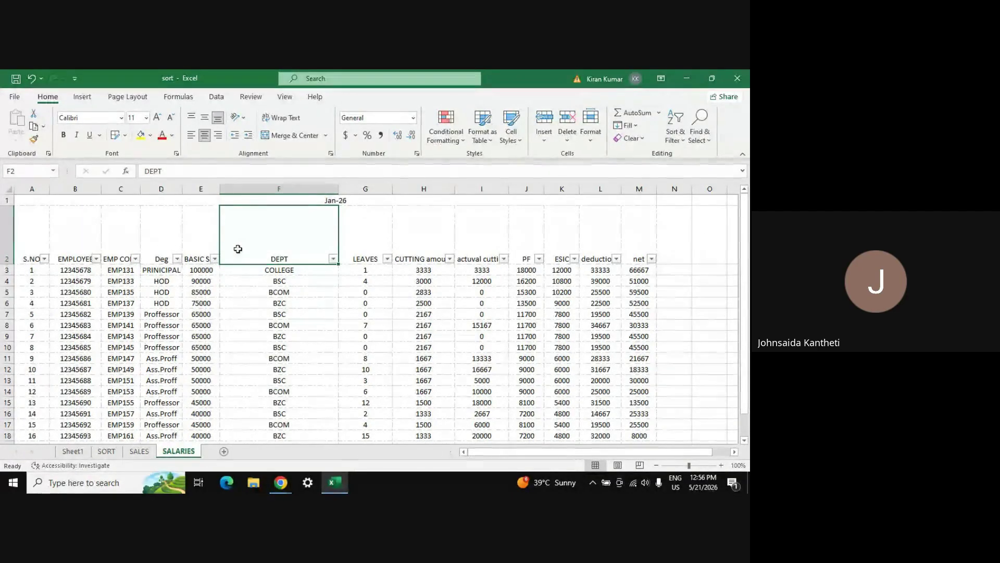
# - Reduce the height of header row 2 and narrow the DEPT column F freehand
pyautogui.moveTo(8, 264); pyautogui.dragTo(8, 239)
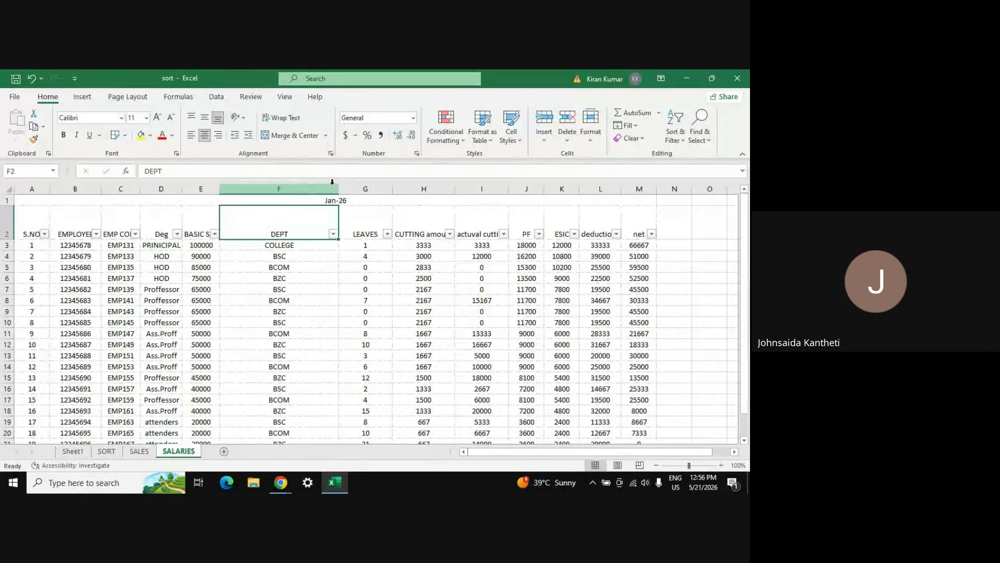
pyautogui.moveTo(338, 188); pyautogui.dragTo(320, 188)
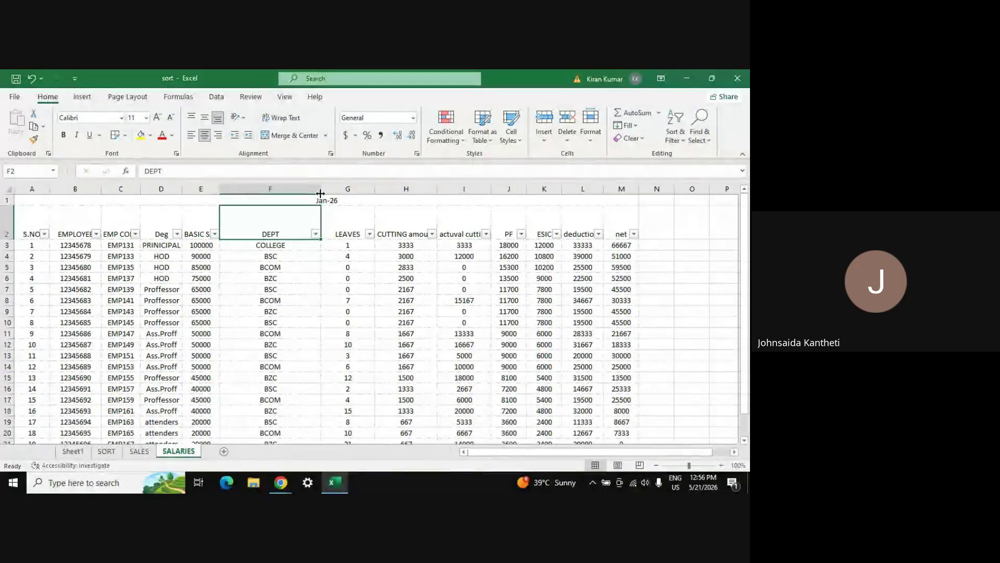
pyautogui.click(356, 201)
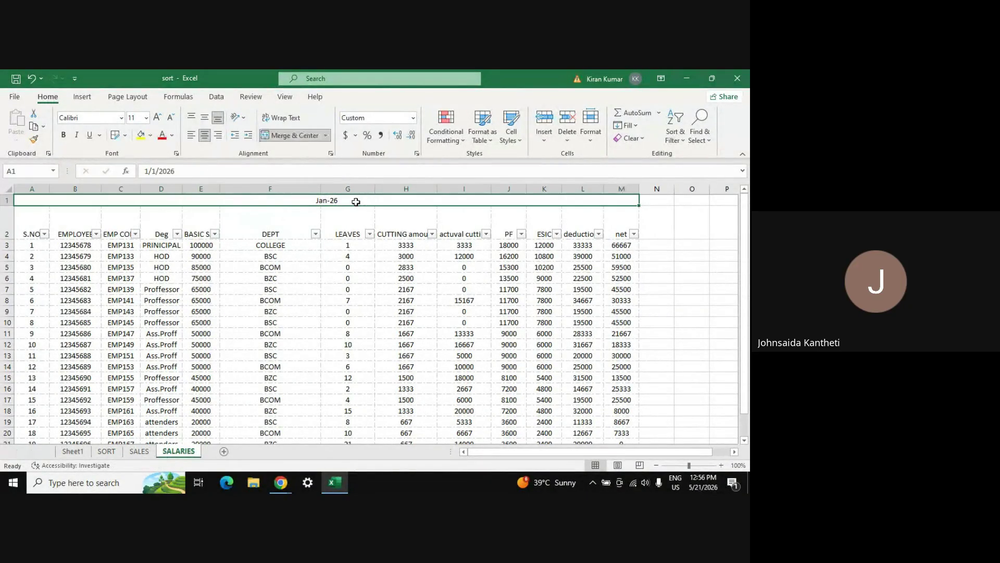
pyautogui.click(590, 139)
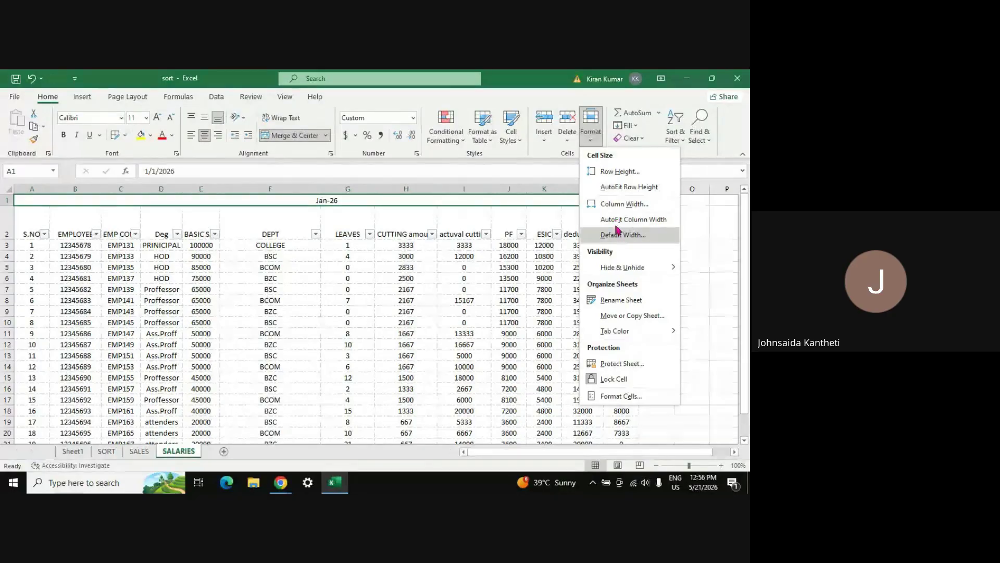
pyautogui.press('Escape')
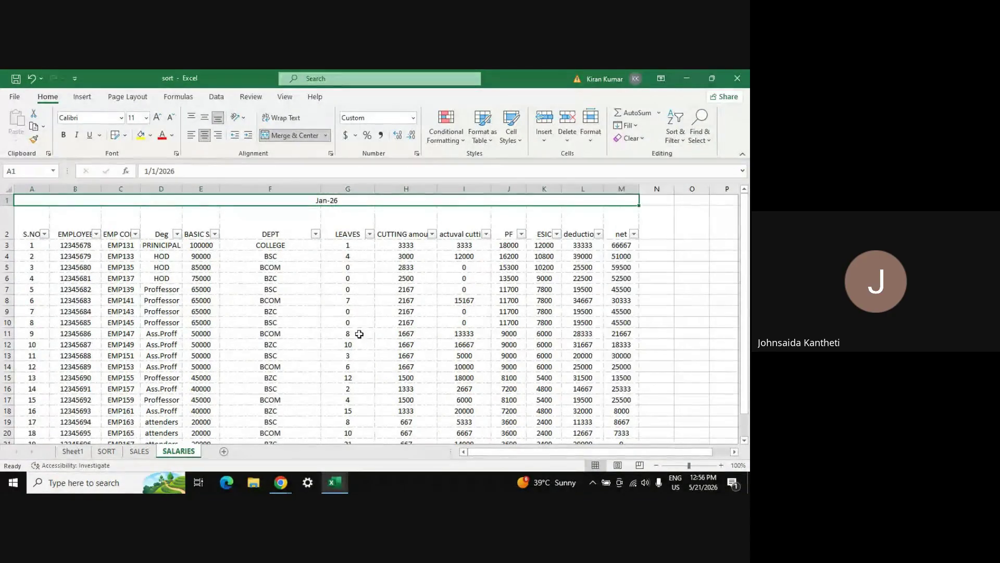
# - Select columns A through H and widen them all together to one equal width that shows their headers in full
pyautogui.click(262, 188)
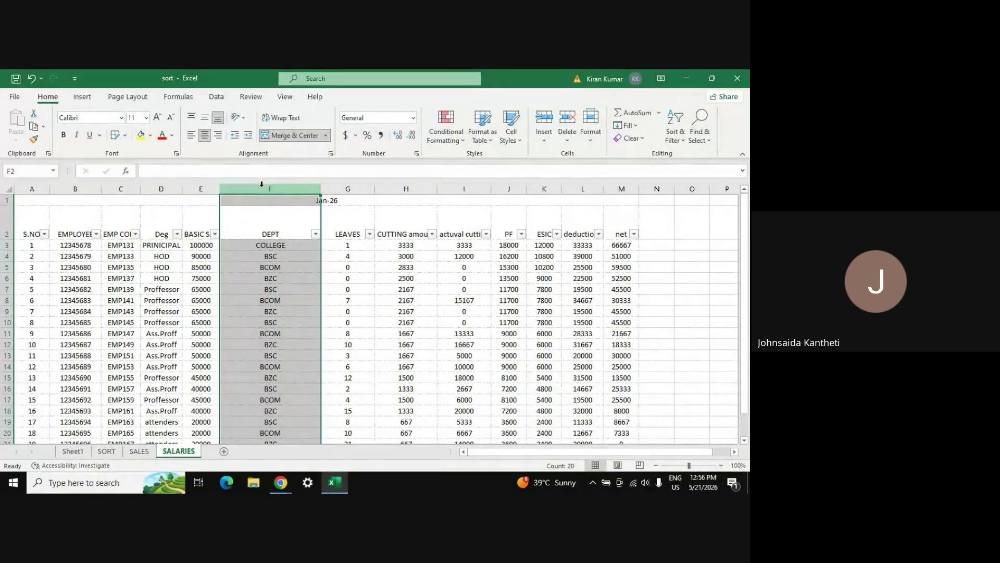
pyautogui.click(201, 187)
pyautogui.click(157, 187)
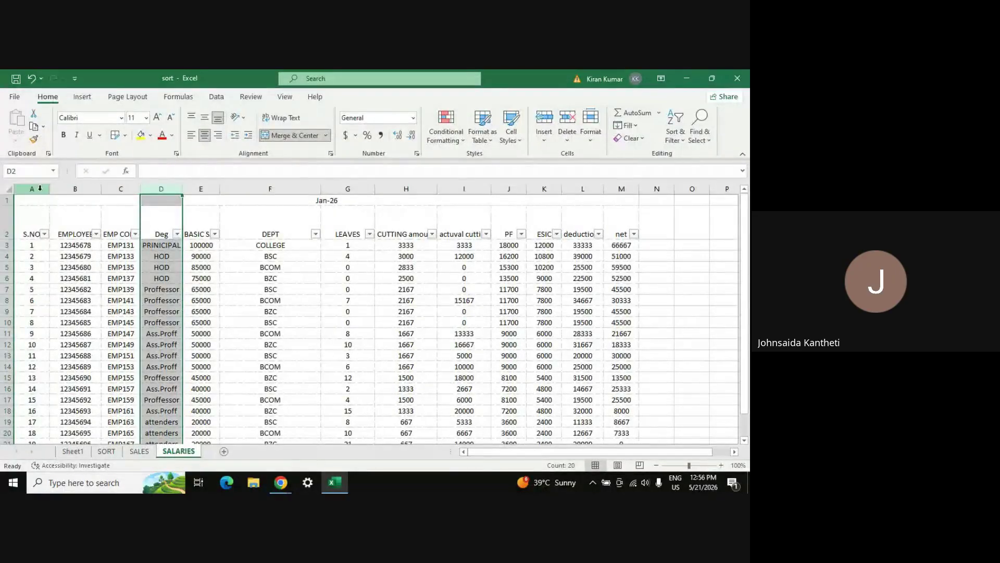
pyautogui.moveTo(40, 188); pyautogui.dragTo(402, 196)
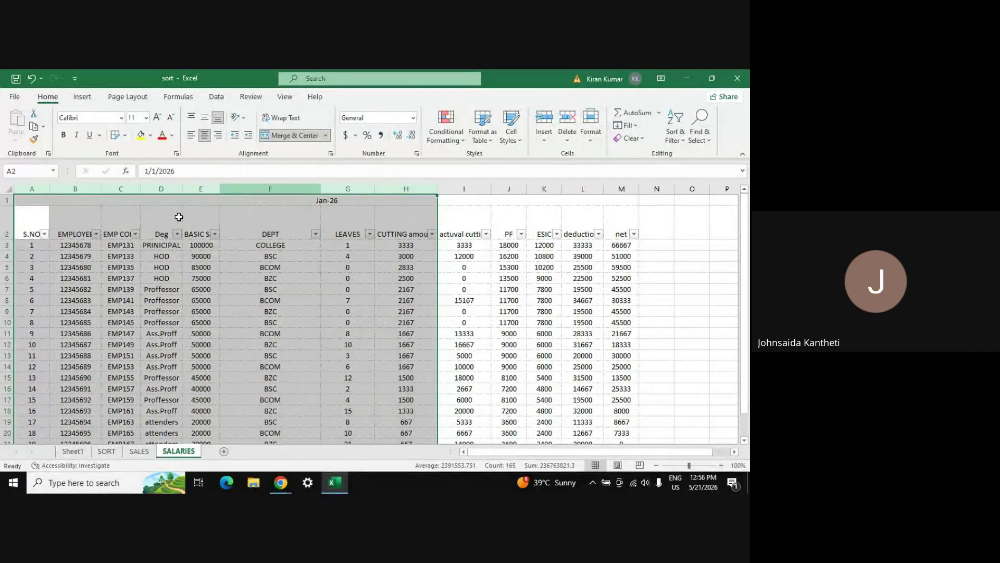
pyautogui.moveTo(50, 188); pyautogui.dragTo(93, 189)
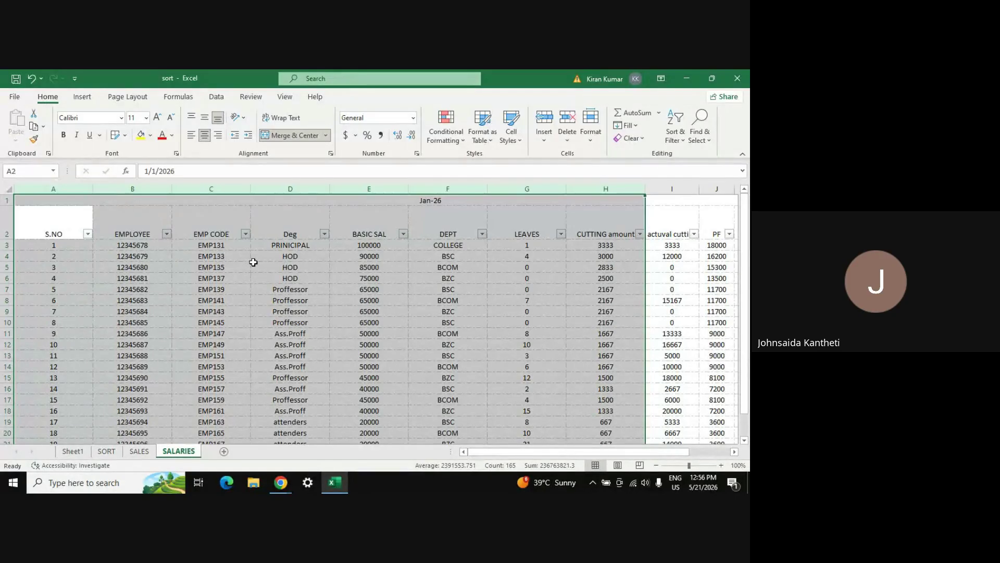
pyautogui.moveTo(94, 189); pyautogui.dragTo(139, 197)
pyautogui.click(138, 197)
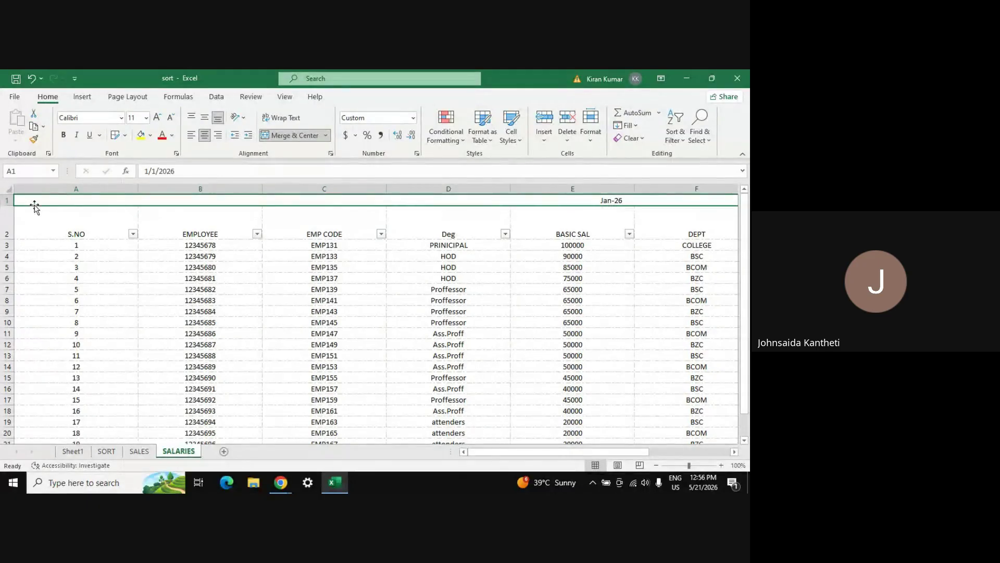
# - With the table range A2:M22 selected, make row 3 slightly taller and narrow the BASIC SAL column E
pyautogui.click(38, 228)
pyautogui.hotkey('ctrl', 'shift', 'Down')
pyautogui.hotkey('ctrl', 'shift', 'Right')
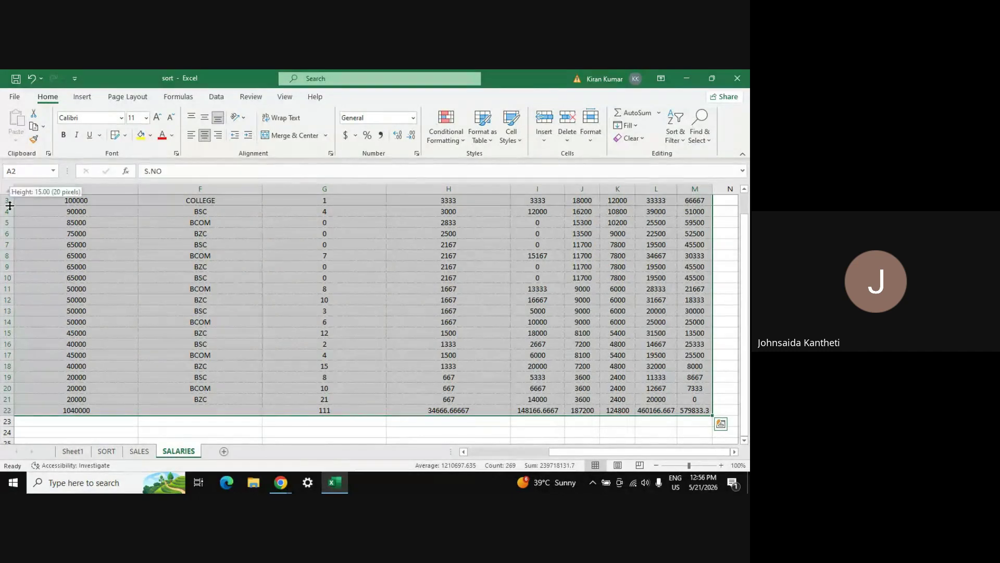
pyautogui.moveTo(10, 205)
pyautogui.mouseDown()
pyautogui.moveTo(7, 265)
pyautogui.moveTo(7, 208)
pyautogui.mouseUp()
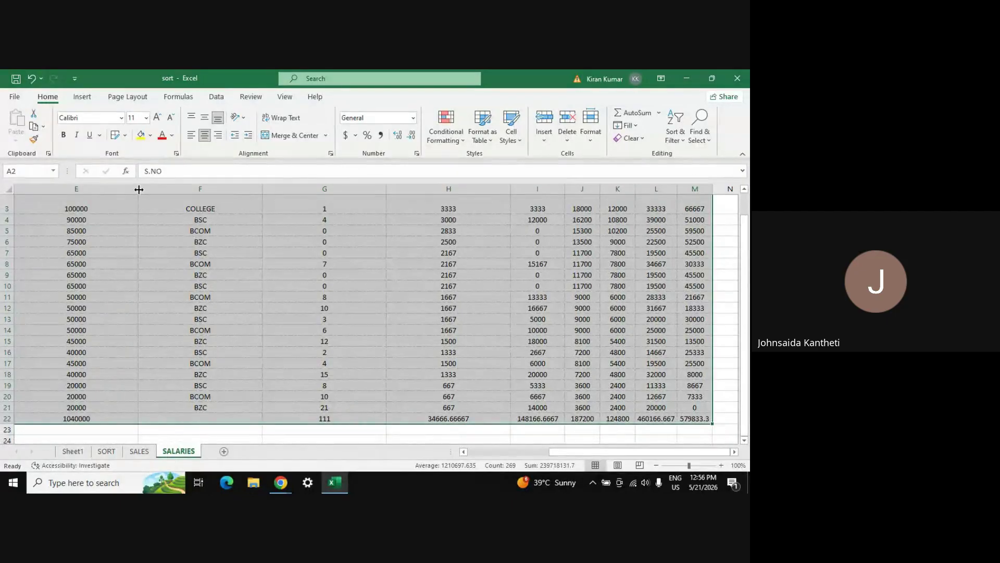
pyautogui.moveTo(139, 189); pyautogui.dragTo(66, 191)
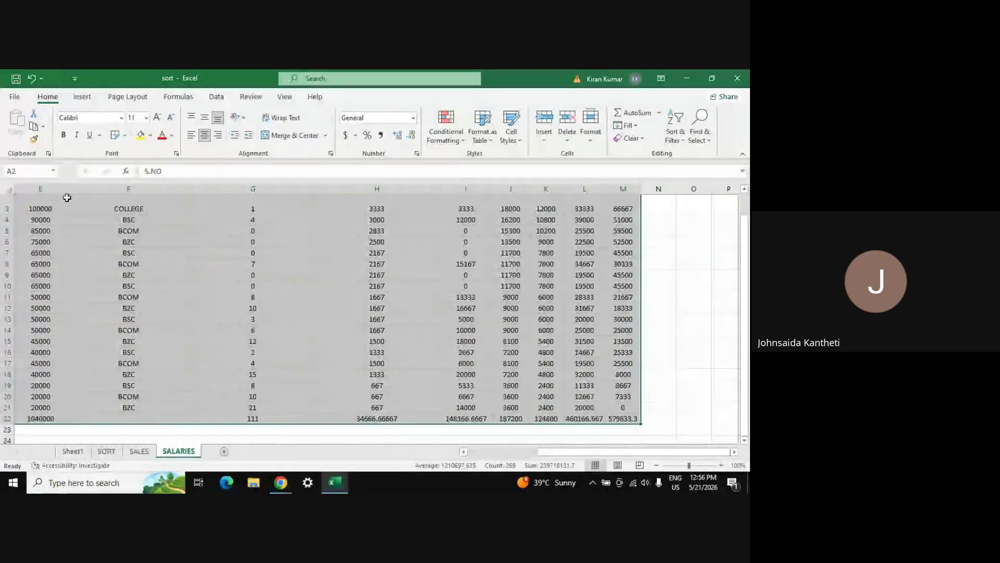
pyautogui.click(317, 290)
pyautogui.scroll(1, 316, 292)
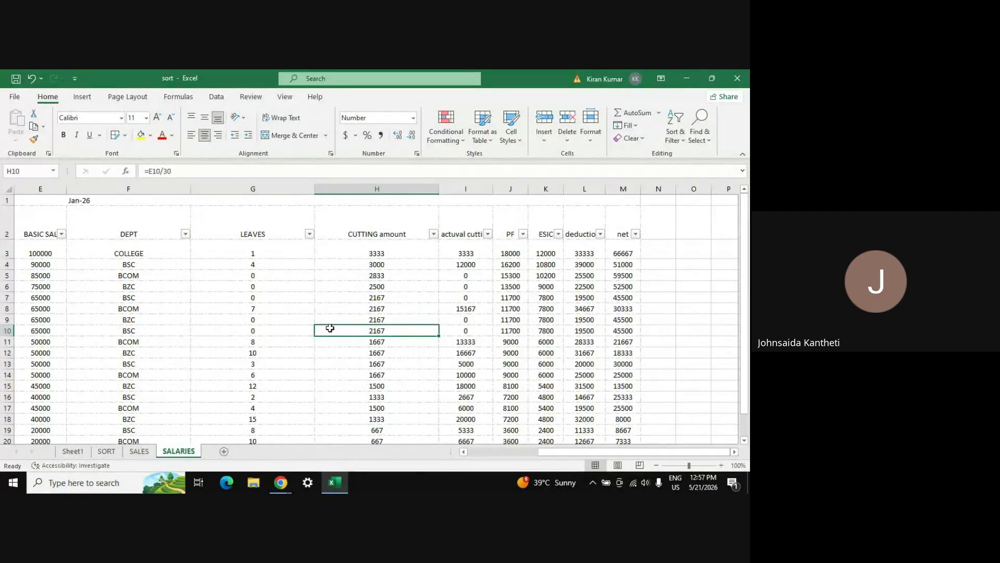
# - Switch to the Google Meet call to check for further participant questions
pyautogui.hotkey('alt', 'Tab')
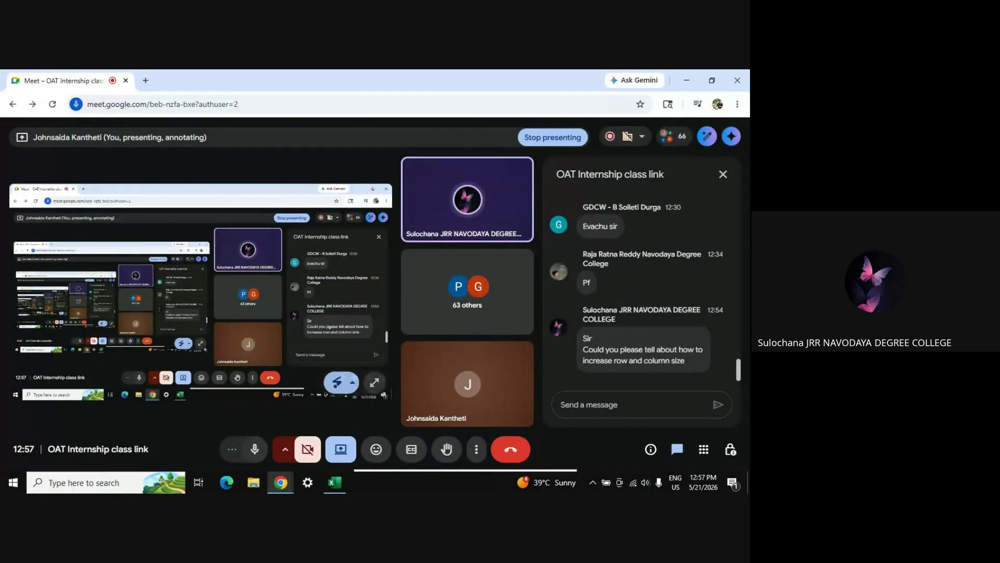
pyautogui.hotkey('alt', 'Tab')
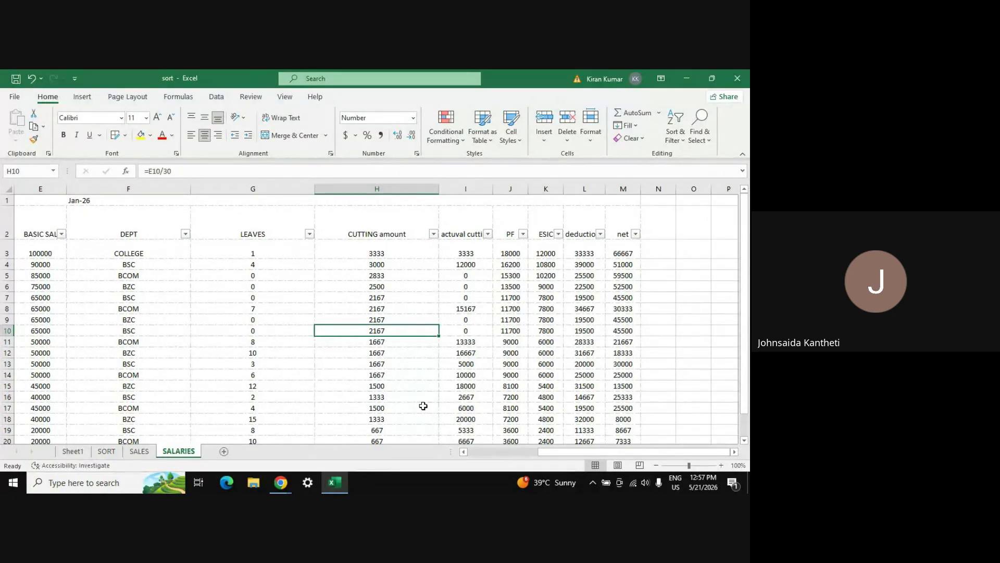
pyautogui.moveTo(282, 488)
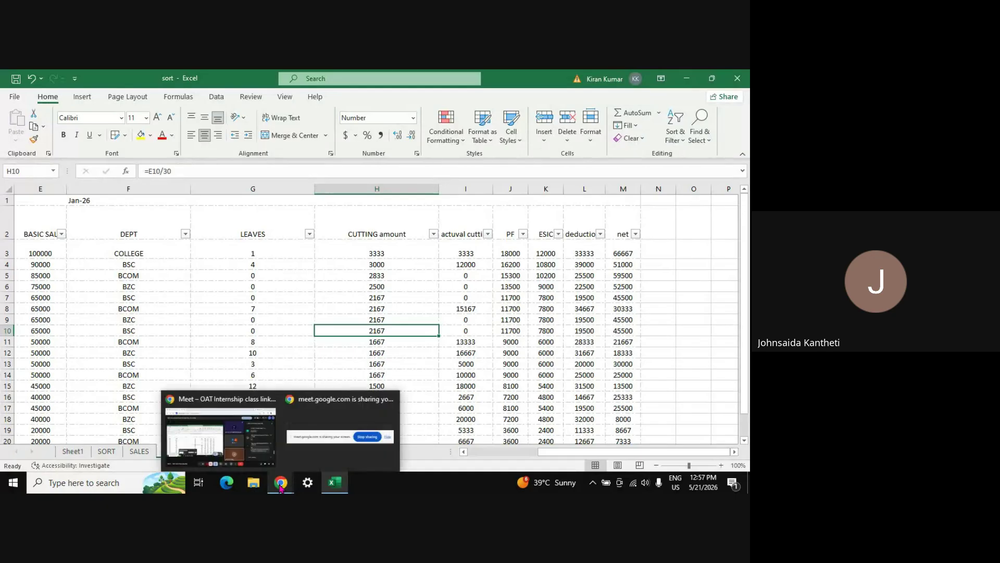
pyautogui.click(244, 447)
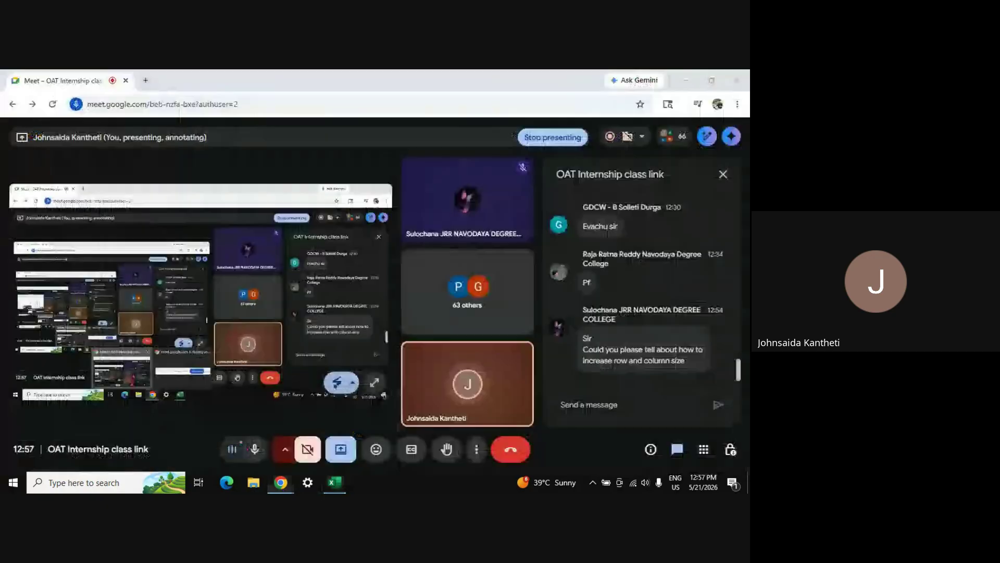
# - Check the in-call messages for participant replies and close the meeting's chat
pyautogui.click(610, 399)
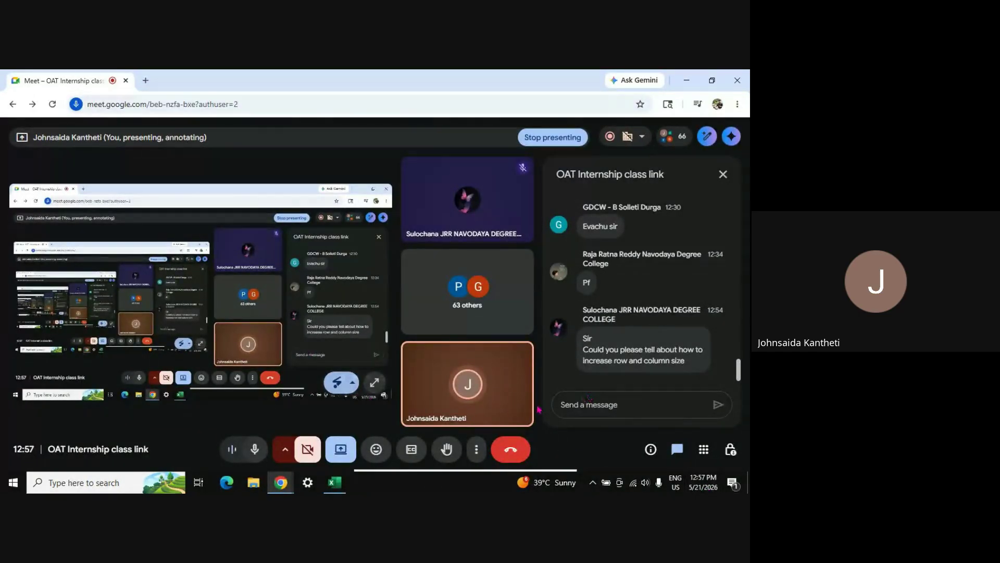
pyautogui.moveTo(521, 382)
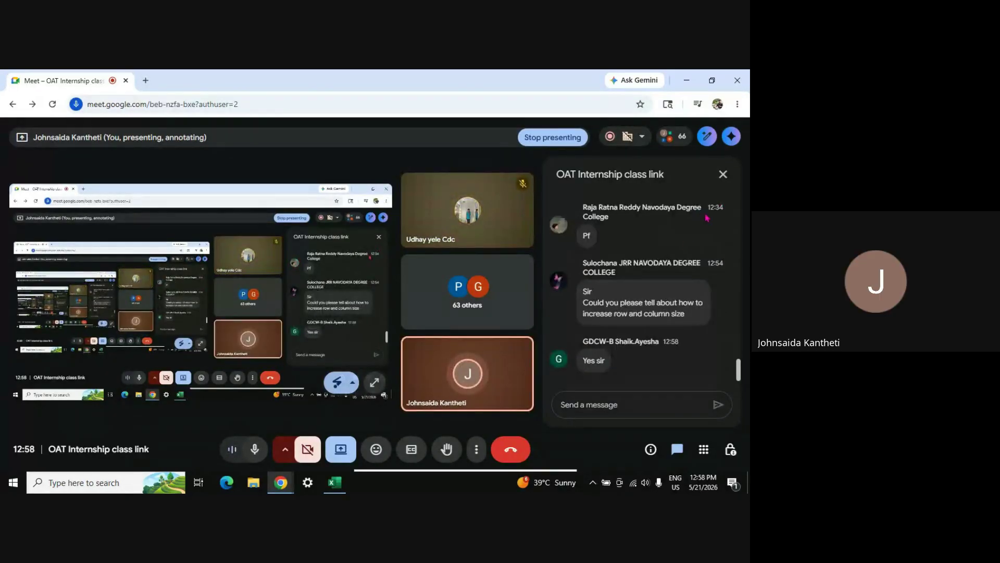
pyautogui.click(723, 175)
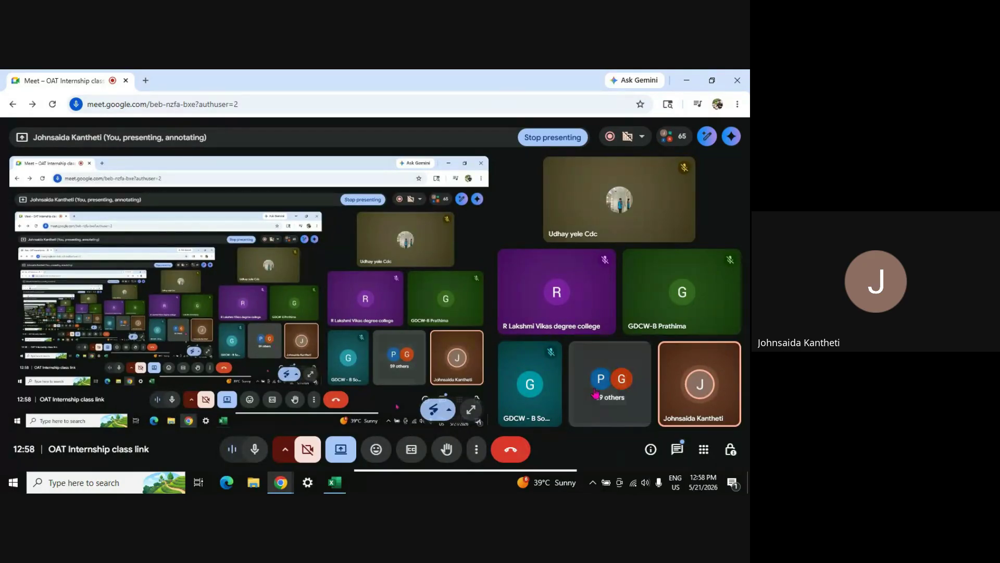
# - Stop sharing the screen with the Google Meet call participants
pyautogui.click(610, 138)
pyautogui.click(610, 138)
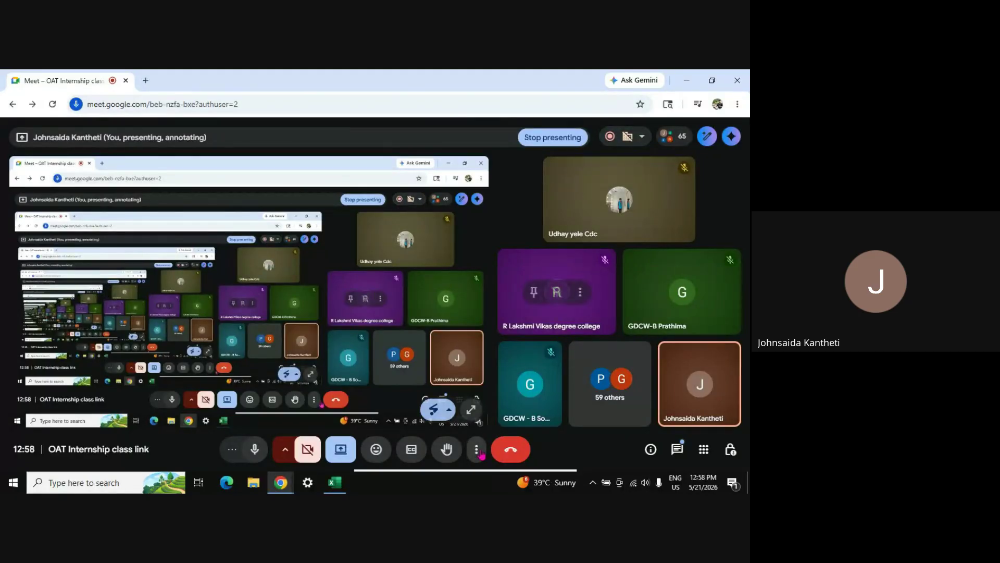
pyautogui.click(353, 454)
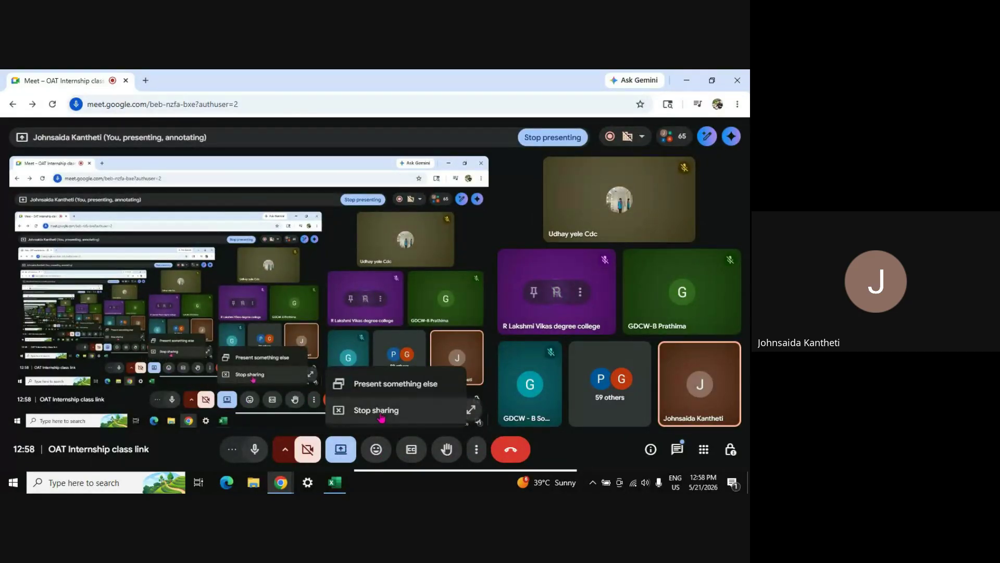
pyautogui.click(378, 410)
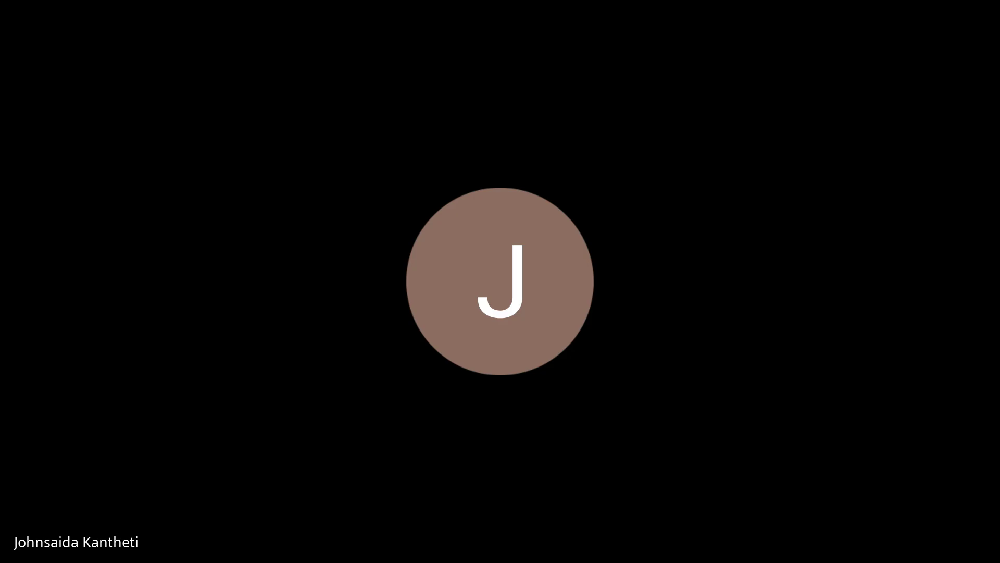